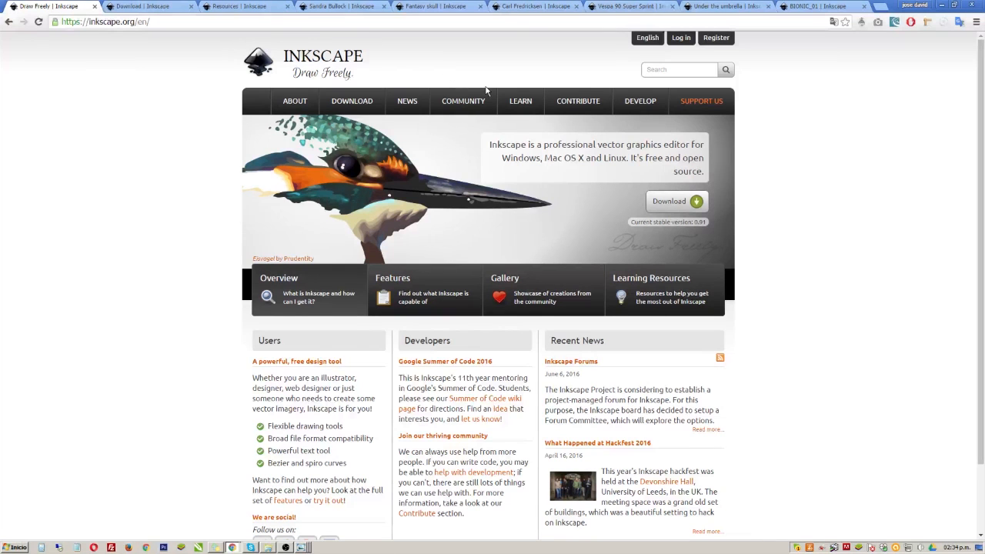
Look through the community artwork thumbnails in the Inkscape website's gallery
{"action": "mouse_move", "coordinate": [472, 99]}
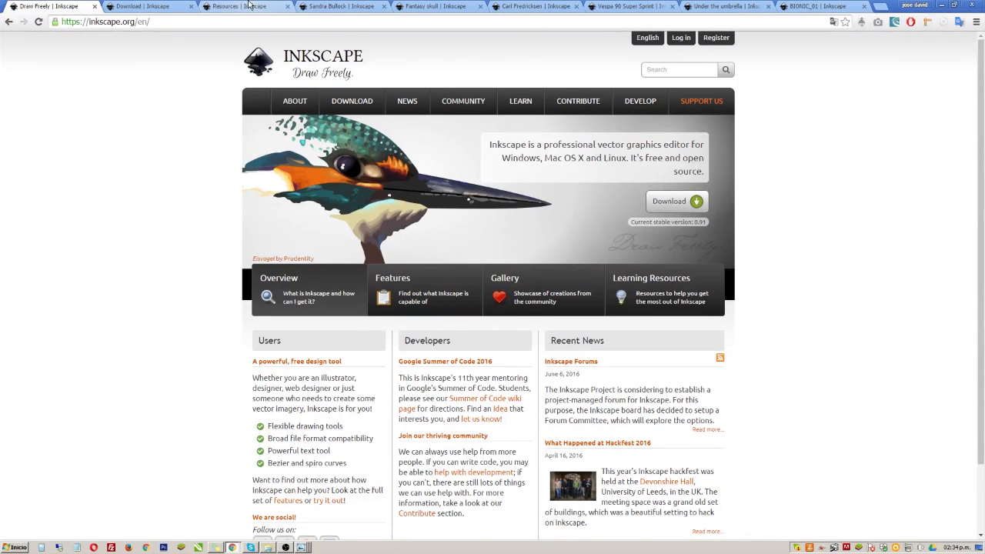
{"action": "left_click", "coordinate": [243, 6]}
{"action": "scroll", "coordinate": [265, 120], "scroll_direction": "up", "scroll_amount": 4}
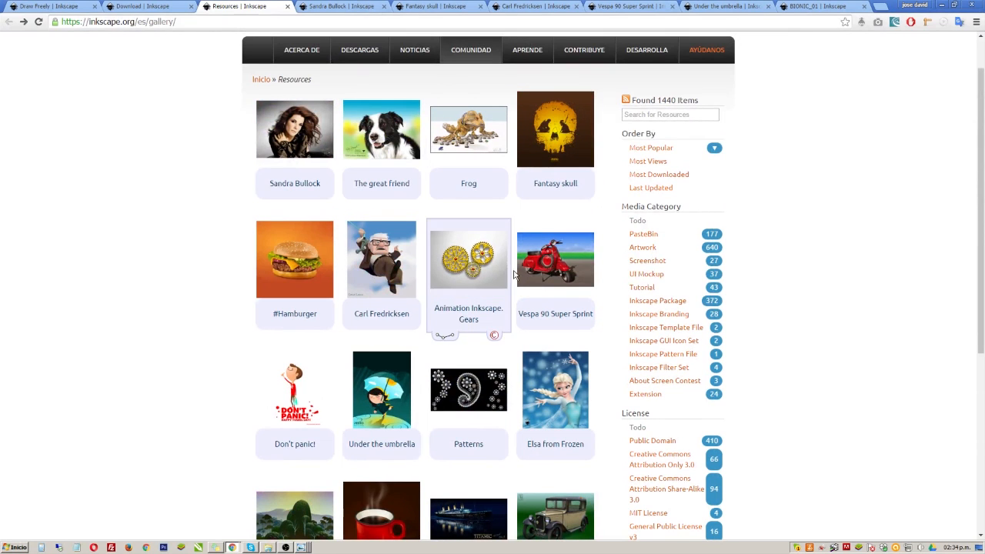
{"action": "scroll", "coordinate": [762, 280], "scroll_direction": "down", "scroll_amount": 1}
{"action": "scroll", "coordinate": [761, 280], "scroll_direction": "down", "scroll_amount": 2}
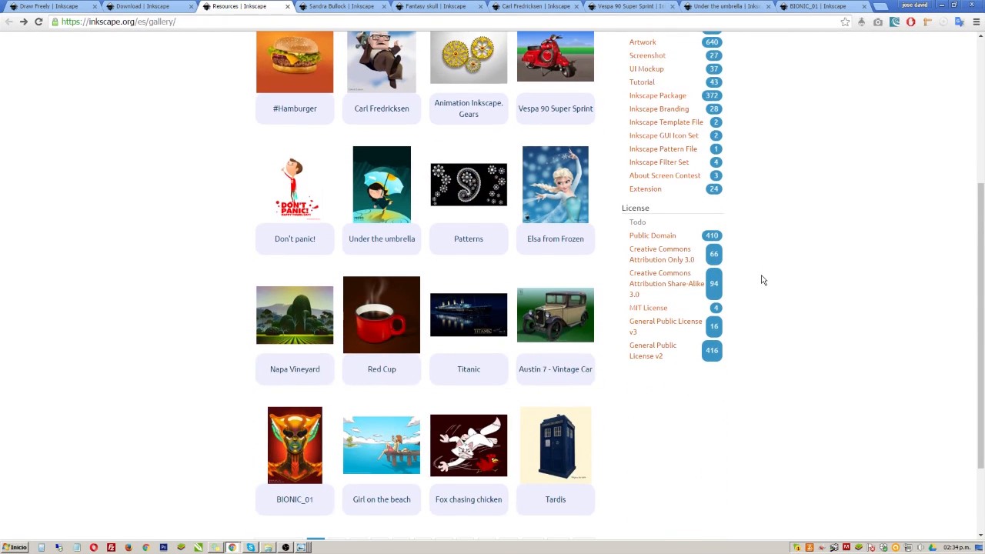
{"action": "scroll", "coordinate": [616, 362], "scroll_direction": "down", "scroll_amount": 2}
{"action": "scroll", "coordinate": [615, 362], "scroll_direction": "up", "scroll_amount": 3}
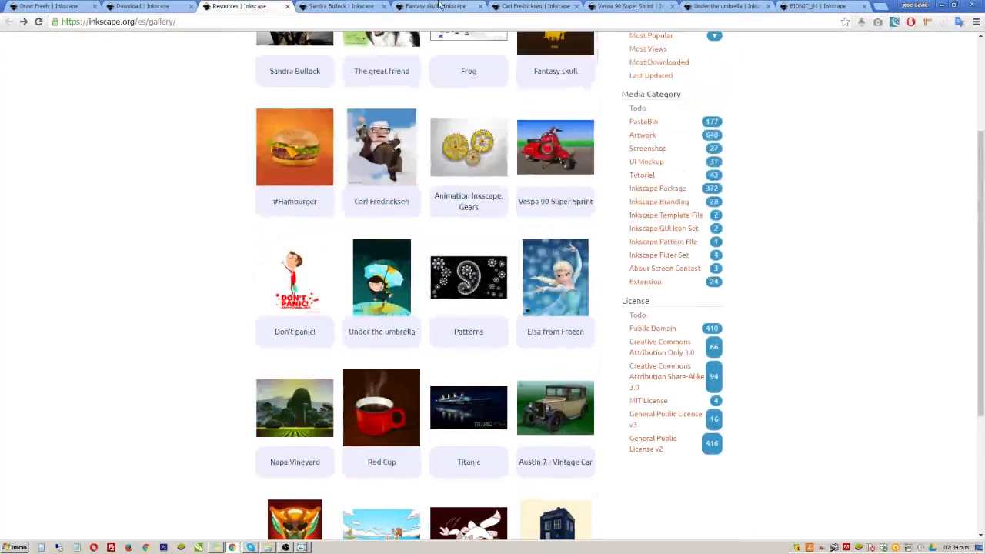
View the artwork pages Sandra Bullock, Fantasy skull, Carl Fredricksen, Vespa 90 Super Sprint, Under the umbrella and BIONIC_01
{"action": "left_click", "coordinate": [343, 6]}
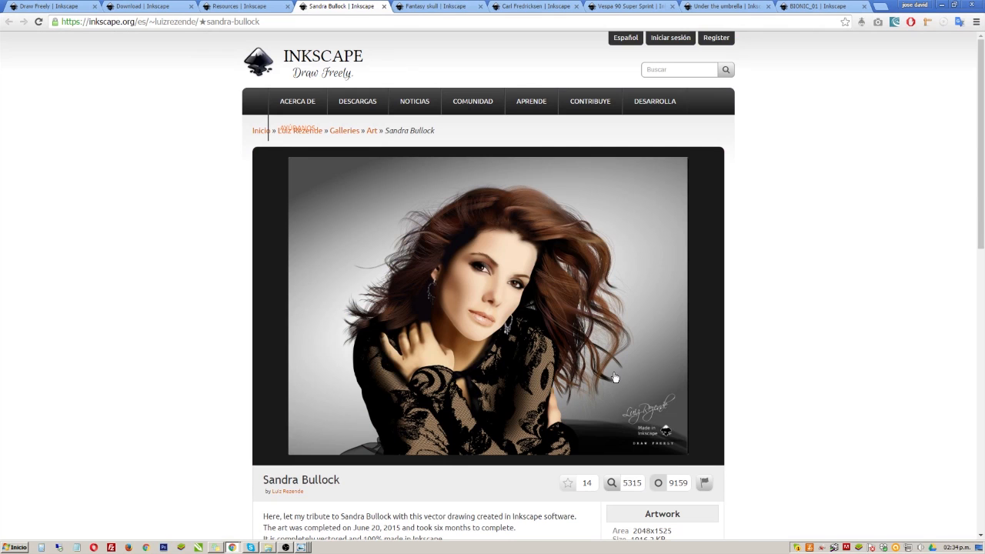
{"action": "left_click", "coordinate": [438, 6]}
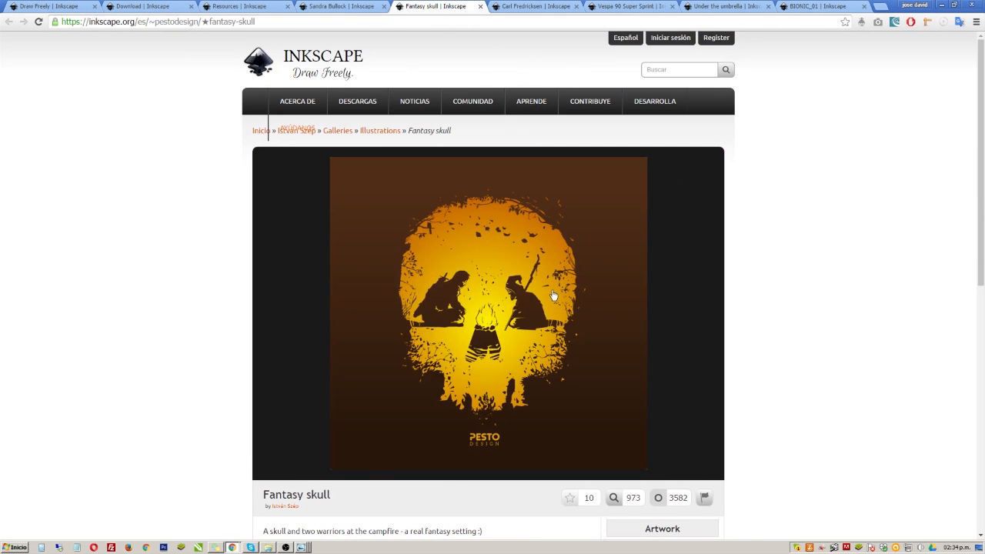
{"action": "left_click", "coordinate": [510, 6]}
{"action": "left_click", "coordinate": [640, 6]}
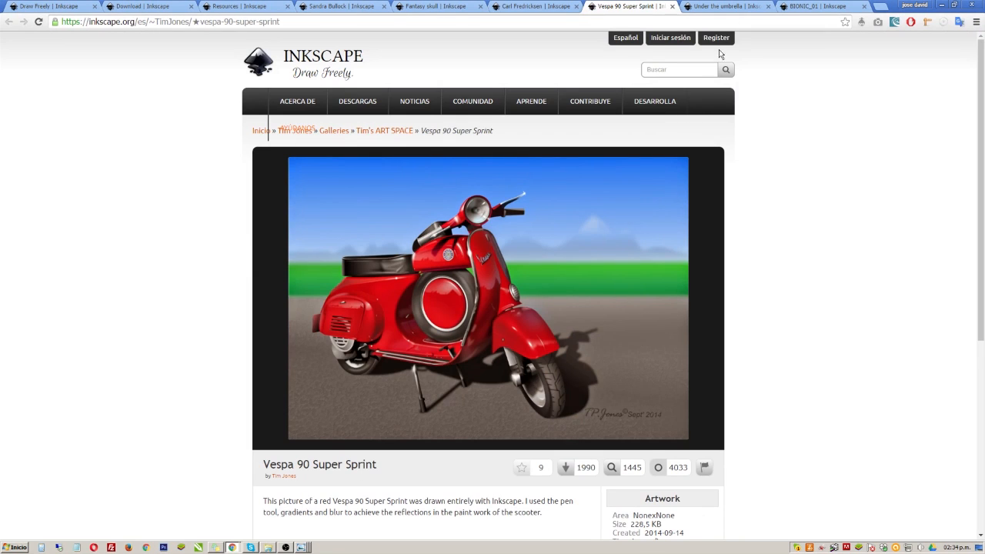
{"action": "left_click", "coordinate": [723, 6]}
{"action": "mouse_move", "coordinate": [678, 157]}
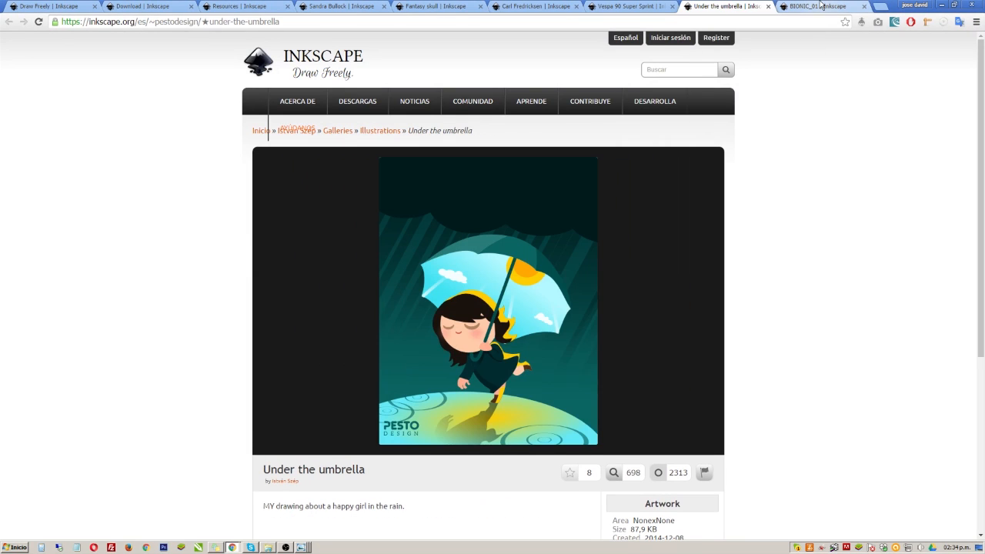
{"action": "left_click", "coordinate": [819, 6]}
Go back through the open artwork, gallery and download pages to the Inkscape home page
{"action": "left_click", "coordinate": [723, 6]}
{"action": "left_click", "coordinate": [648, 6]}
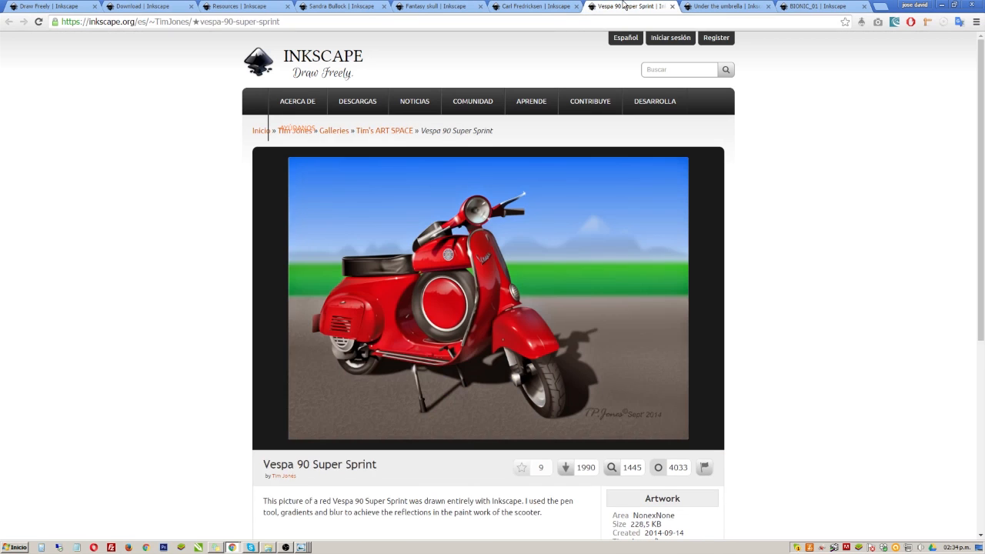
{"action": "left_click", "coordinate": [496, 6]}
{"action": "left_click", "coordinate": [439, 6]}
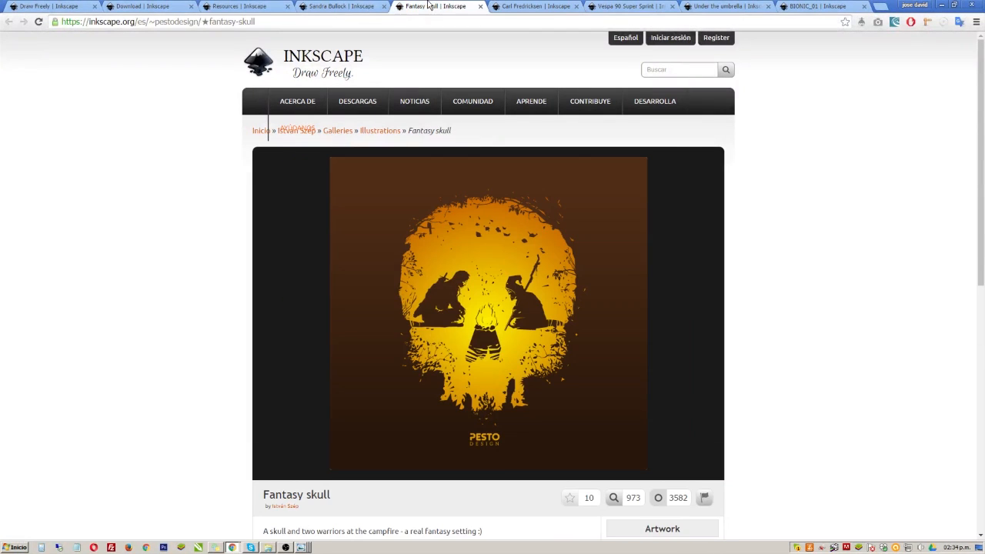
{"action": "left_click", "coordinate": [339, 6]}
{"action": "left_click", "coordinate": [261, 6]}
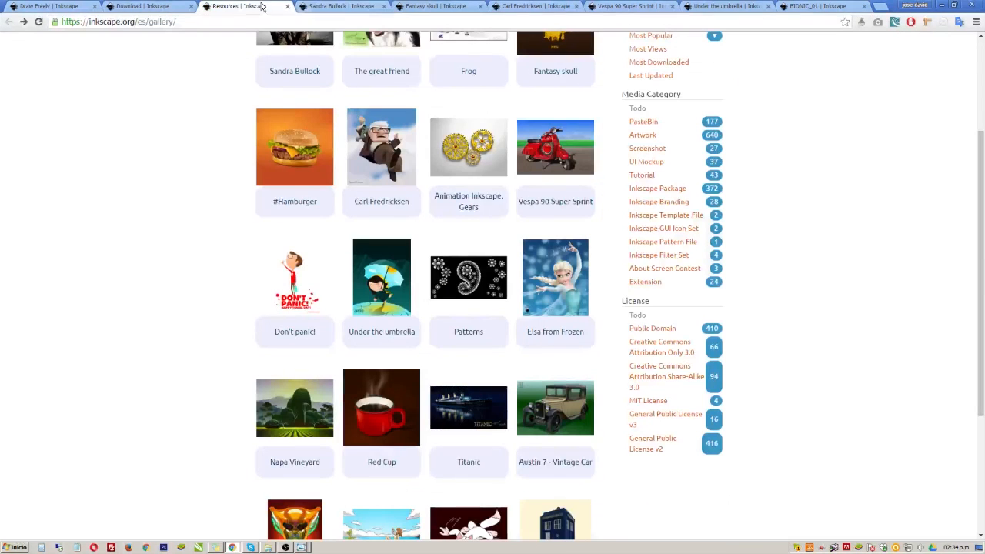
{"action": "left_click", "coordinate": [146, 6]}
{"action": "left_click", "coordinate": [73, 6]}
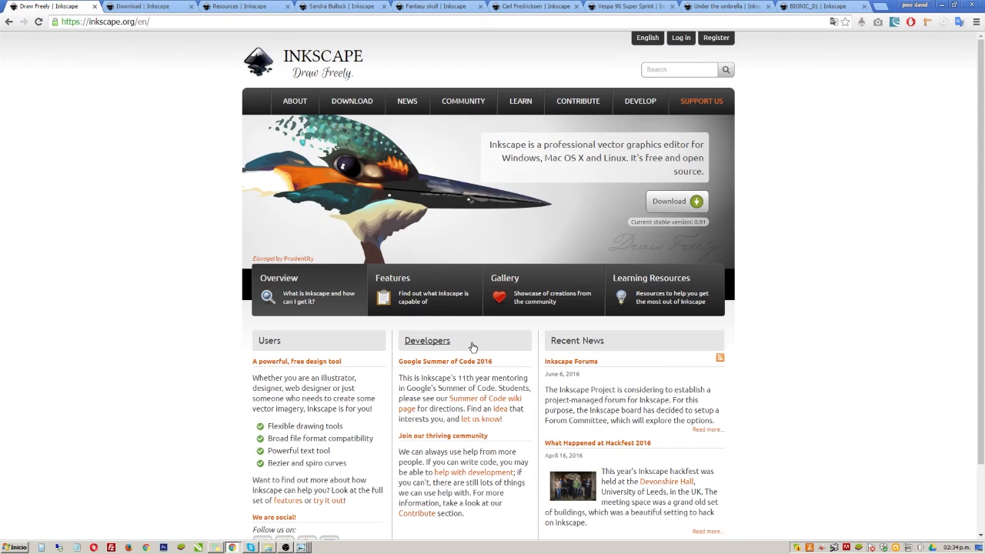
Load the Spanish version of the home page by changing the language code in its address to es
{"action": "left_click", "coordinate": [181, 20]}
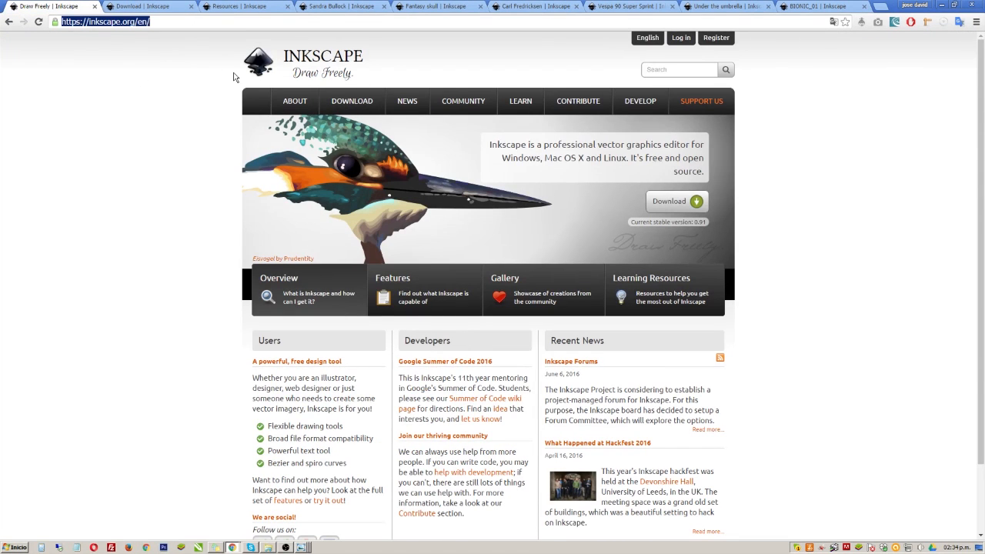
{"action": "key", "text": "End"}
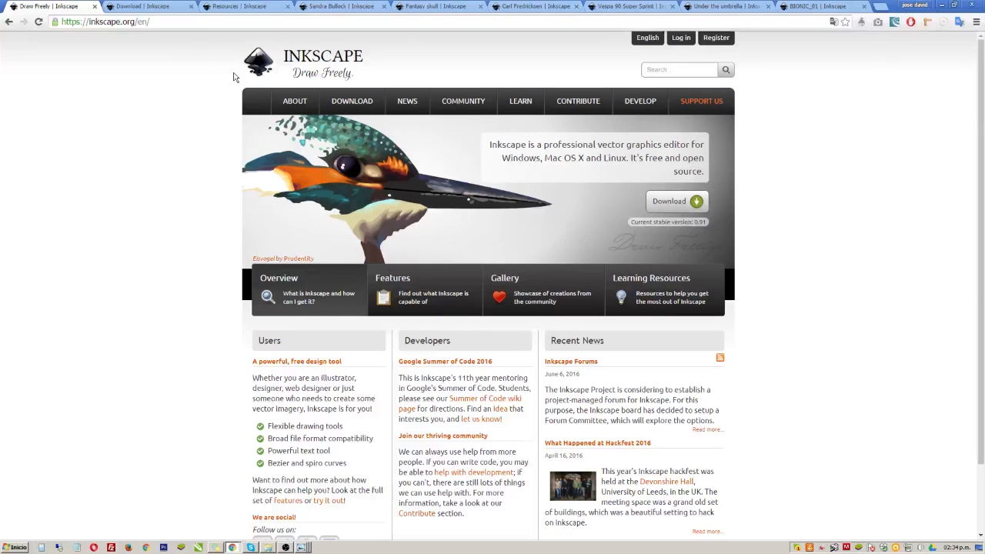
{"action": "key", "text": "BackSpace"}
{"action": "key", "text": "BackSpace"}
{"action": "type", "text": "es"}
{"action": "key", "text": "Return"}
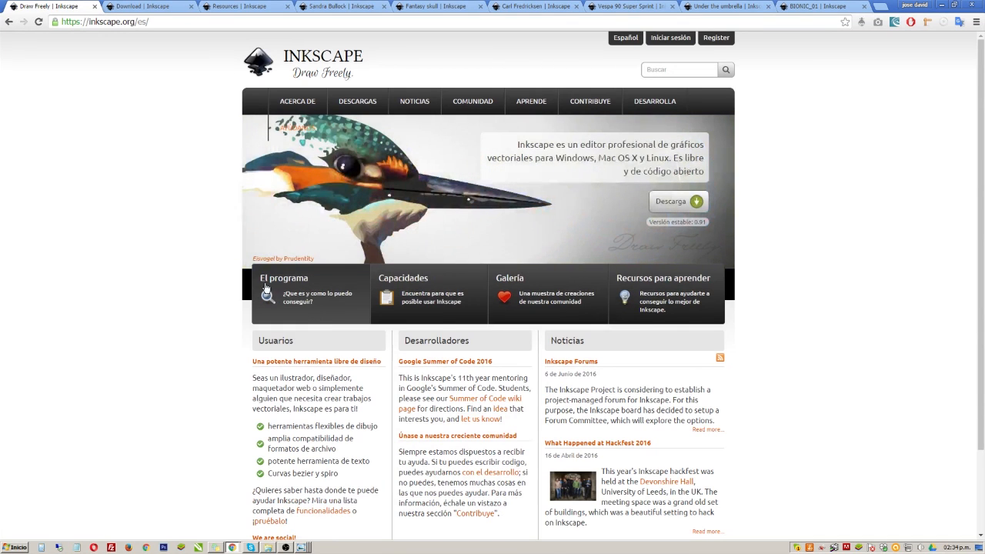
Go to the Inkscape download page and open the list of stable installers for Windows
{"action": "left_click", "coordinate": [300, 287]}
{"action": "left_click", "coordinate": [139, 6]}
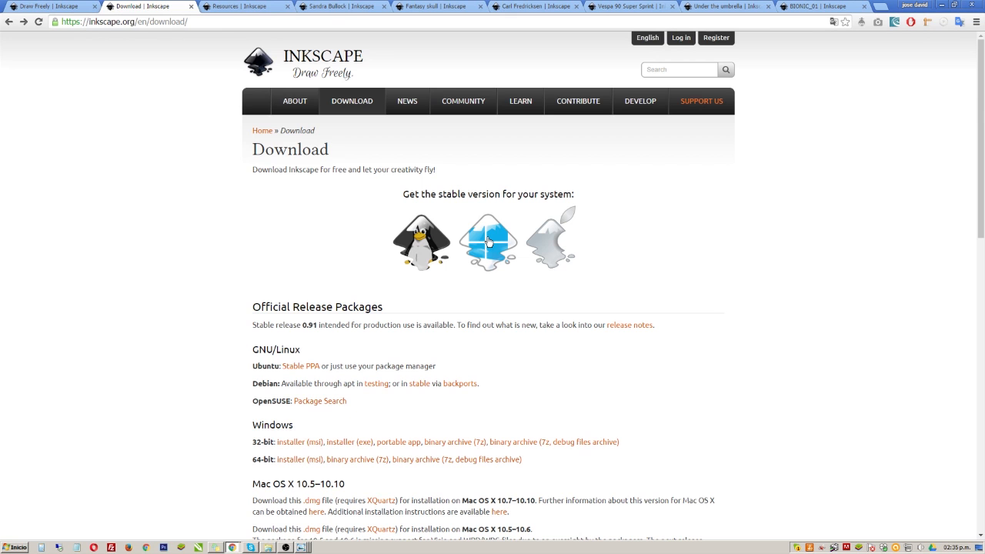
{"action": "left_click", "coordinate": [208, 9]}
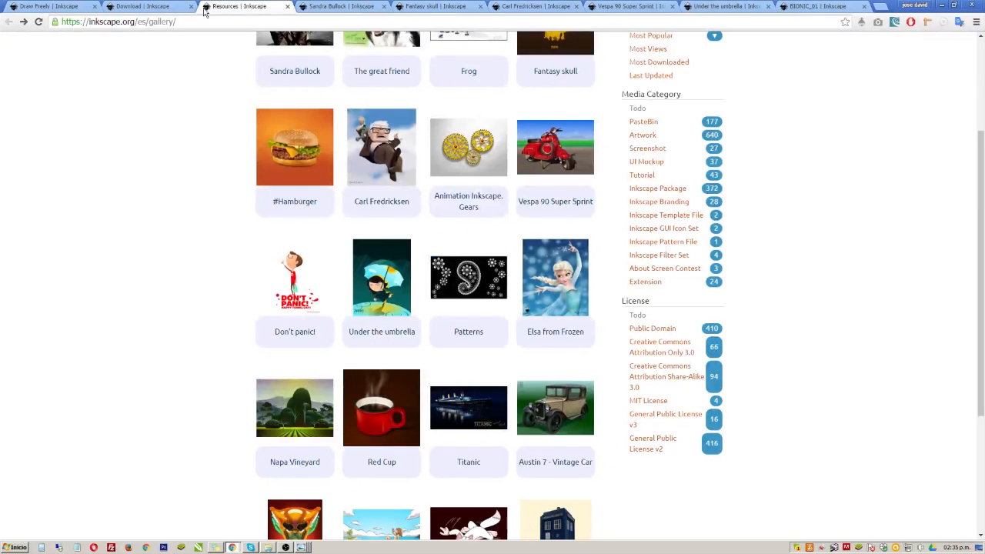
{"action": "left_click", "coordinate": [150, 6]}
{"action": "left_click", "coordinate": [489, 249]}
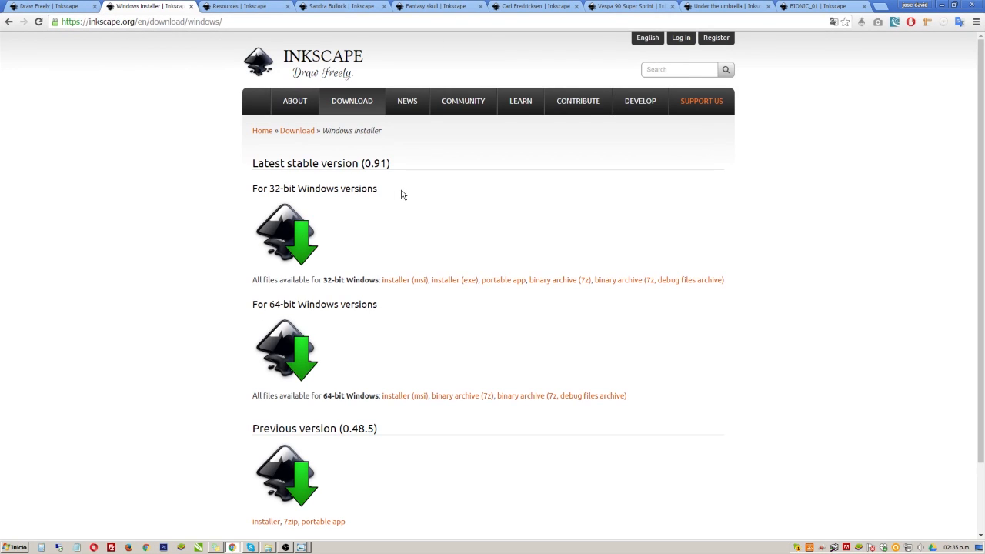
Check in the computer's system properties whether Windows is 32-bit or 64-bit, and close the window
{"action": "left_click", "coordinate": [17, 548]}
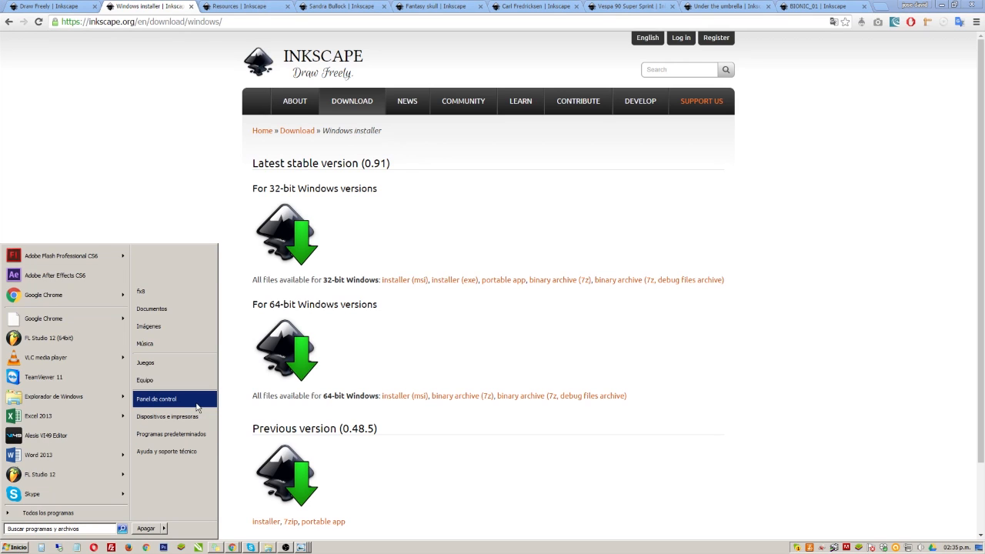
{"action": "right_click", "coordinate": [160, 380]}
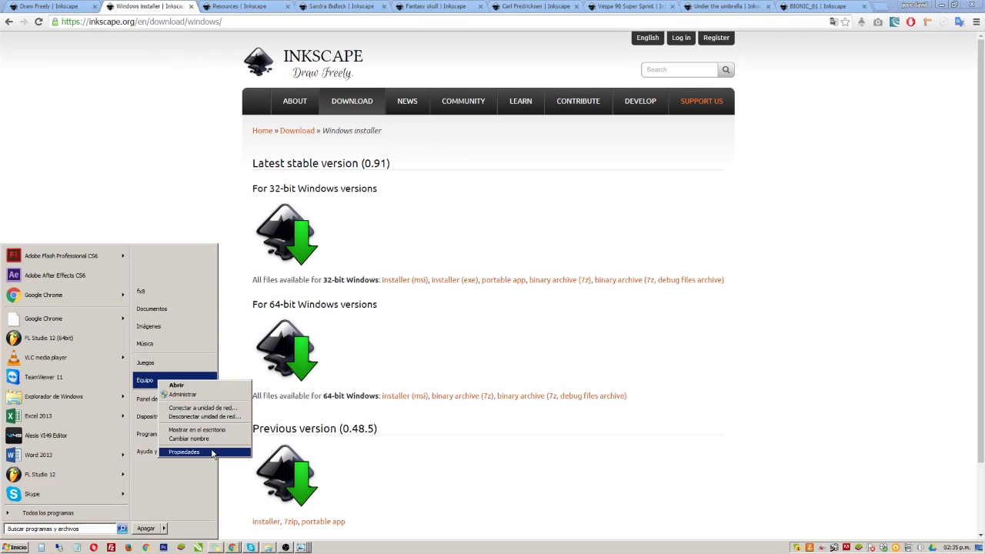
{"action": "left_click", "coordinate": [212, 452]}
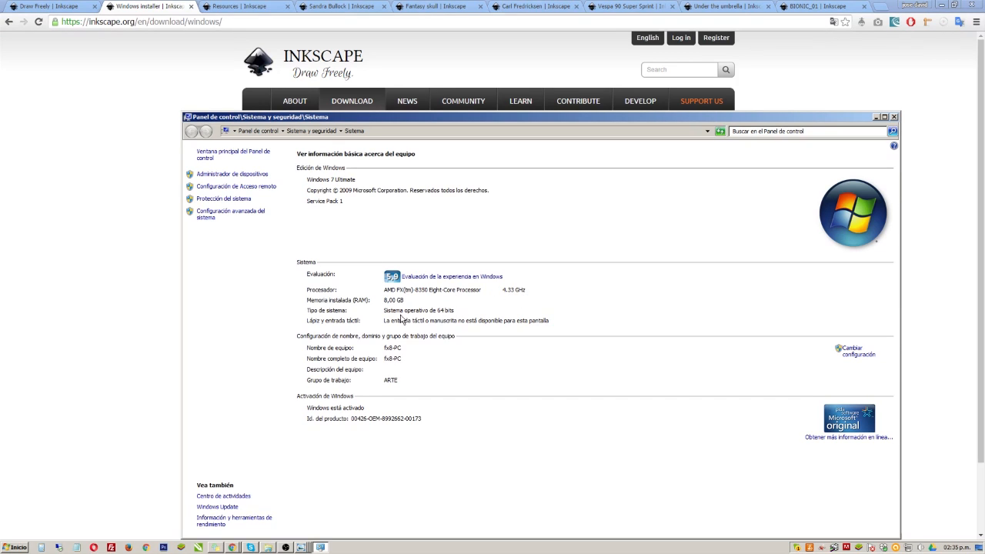
{"action": "left_click", "coordinate": [893, 117]}
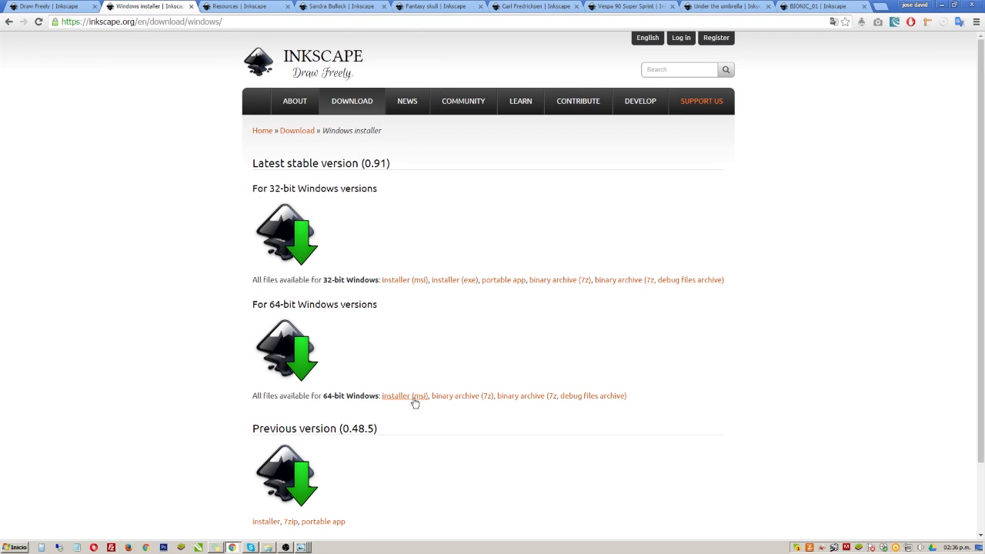
Show the desktop and move the inkscape-0.91-x64.msi installer away from the other icons to an empty area
{"action": "left_click", "coordinate": [943, 5]}
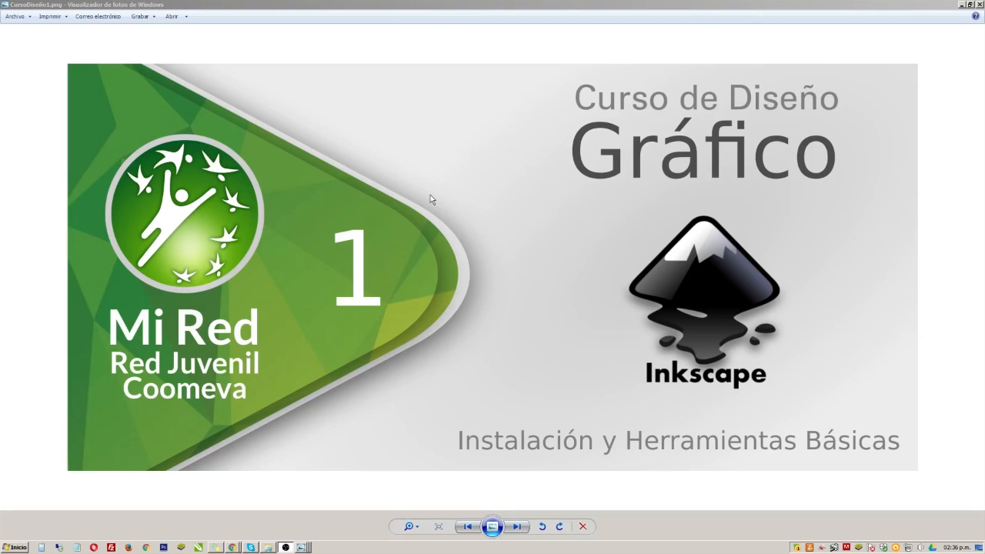
{"action": "left_click", "coordinate": [961, 6]}
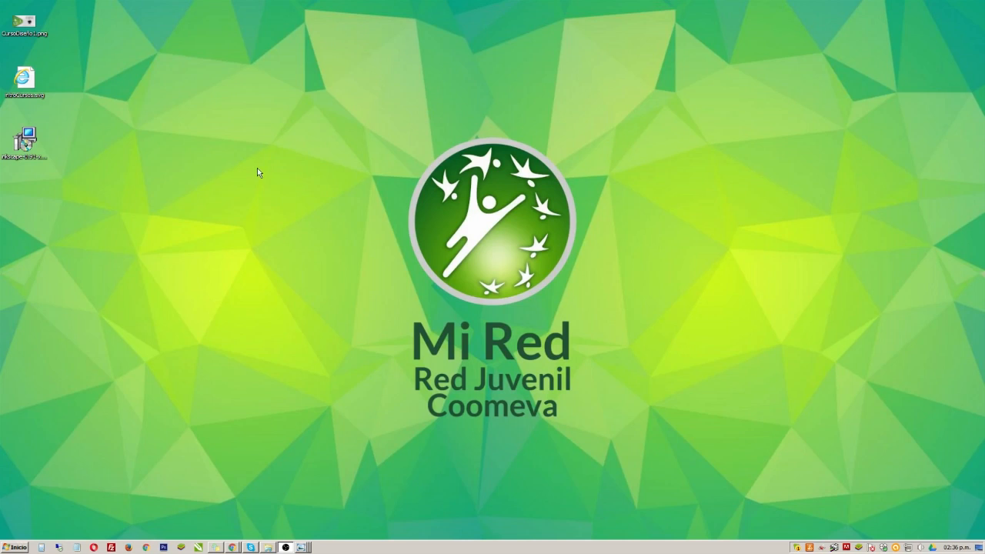
{"action": "left_click", "coordinate": [39, 148]}
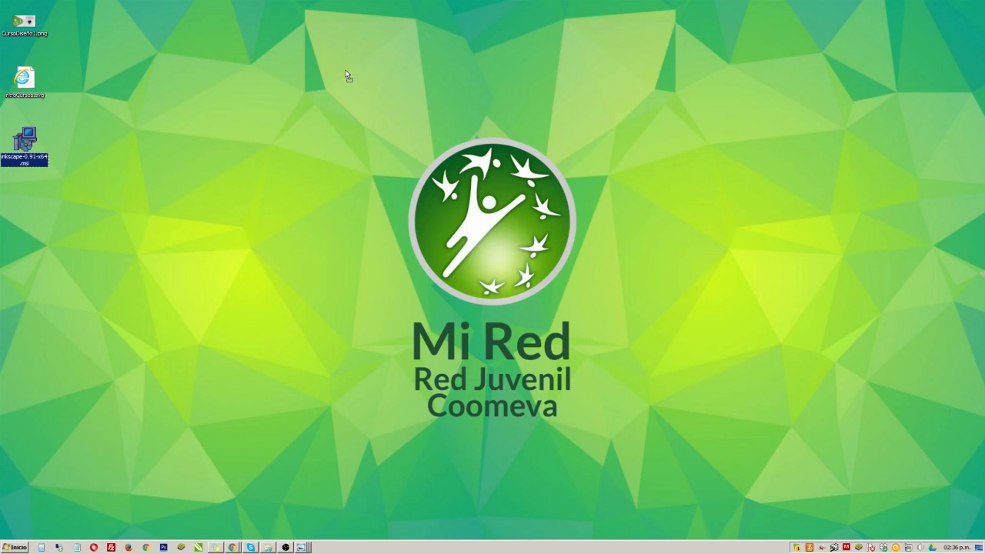
{"action": "left_click_drag", "start_coordinate": [346, 75], "coordinate": [333, 86]}
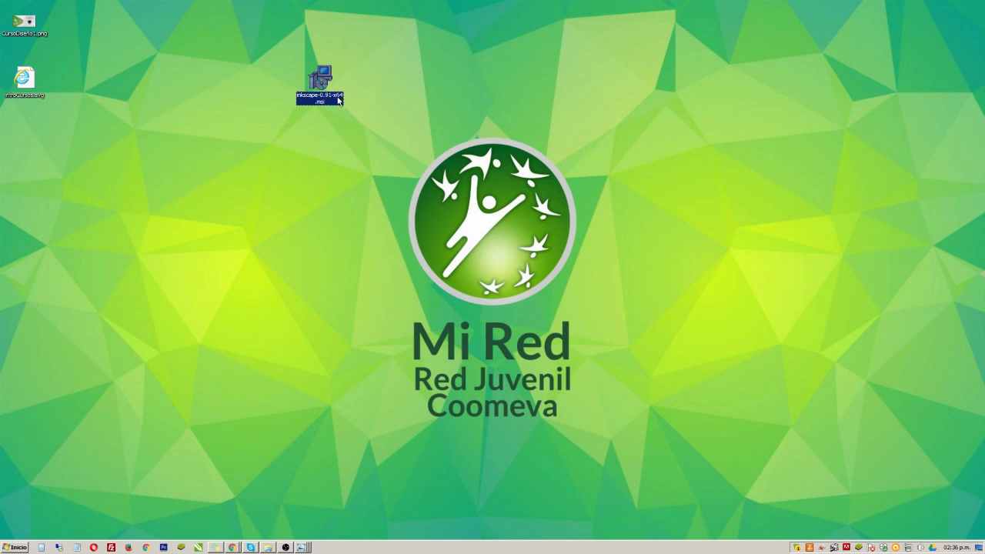
Run the Inkscape 0.91 installer past the security warning and accept the license agreement terms
{"action": "double_click", "coordinate": [322, 80]}
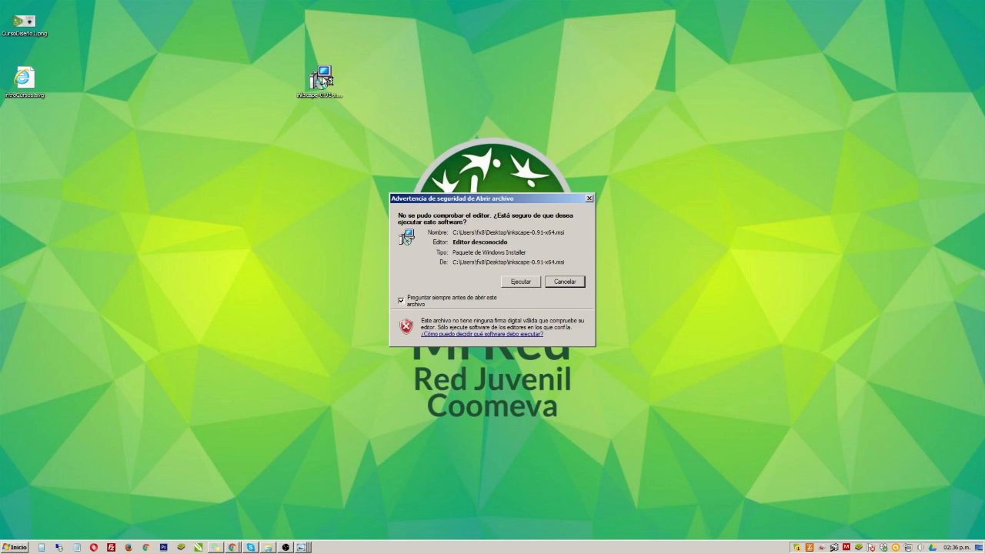
{"action": "left_click", "coordinate": [519, 282]}
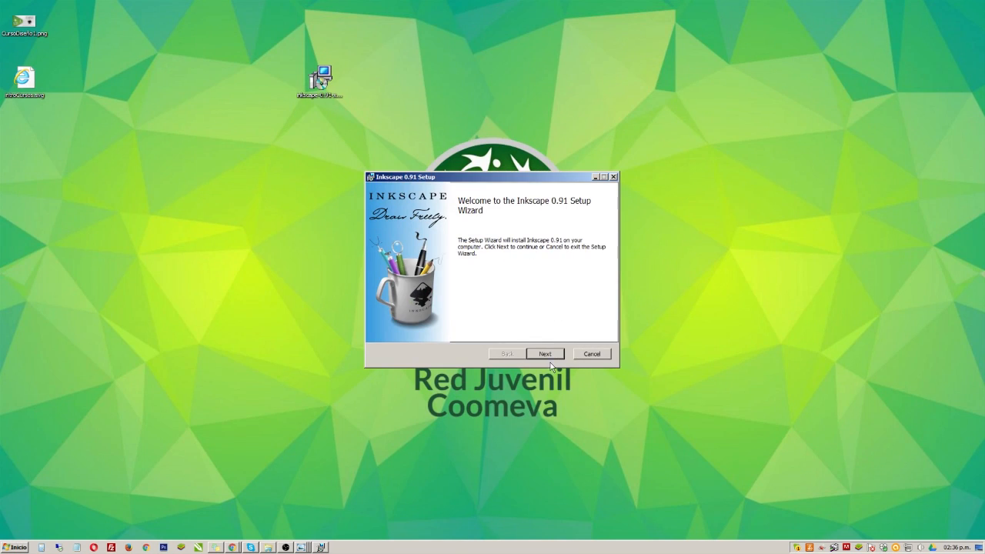
{"action": "left_click", "coordinate": [550, 355]}
{"action": "left_click", "coordinate": [419, 332]}
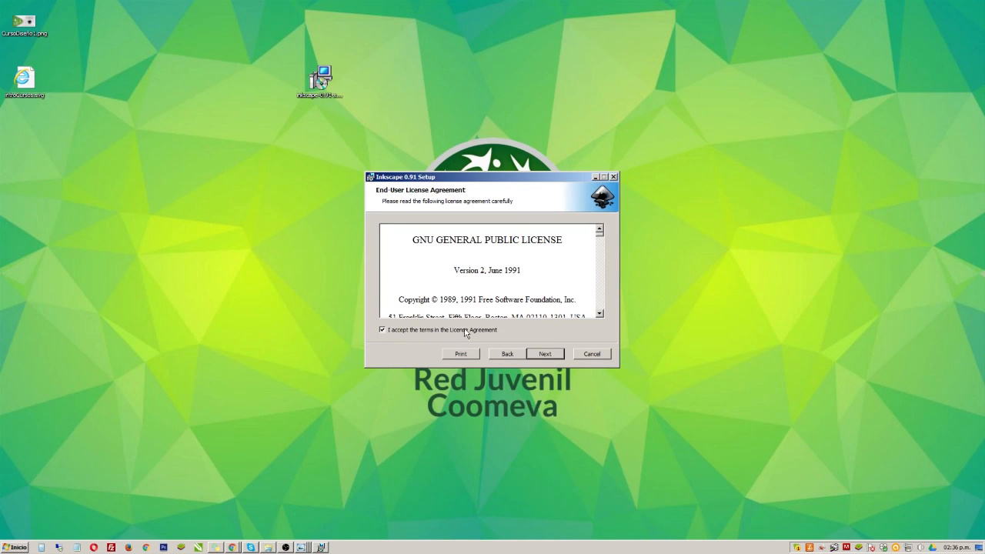
{"action": "left_click", "coordinate": [554, 353]}
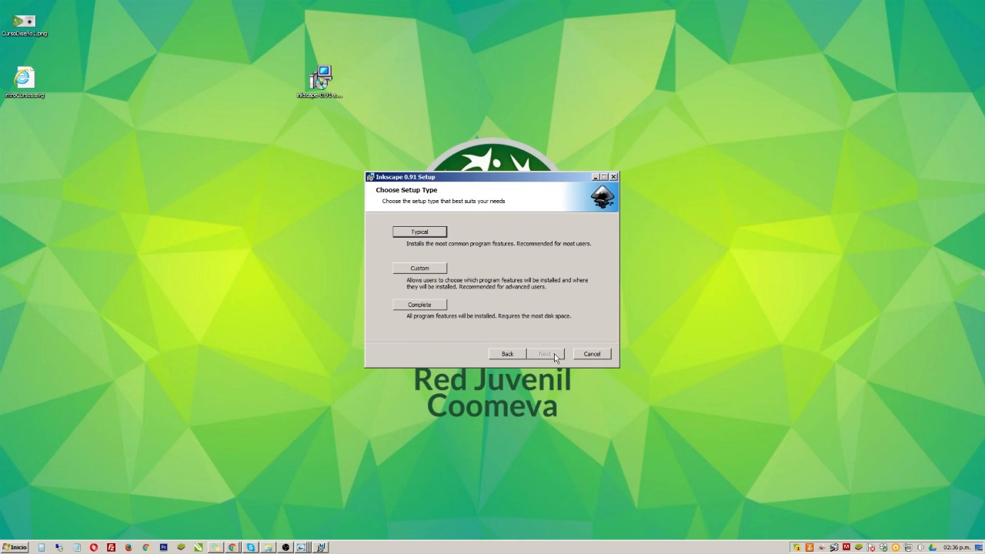
Install Inkscape 0.91 with the Complete setup type and finish the setup wizard
{"action": "left_click", "coordinate": [419, 305]}
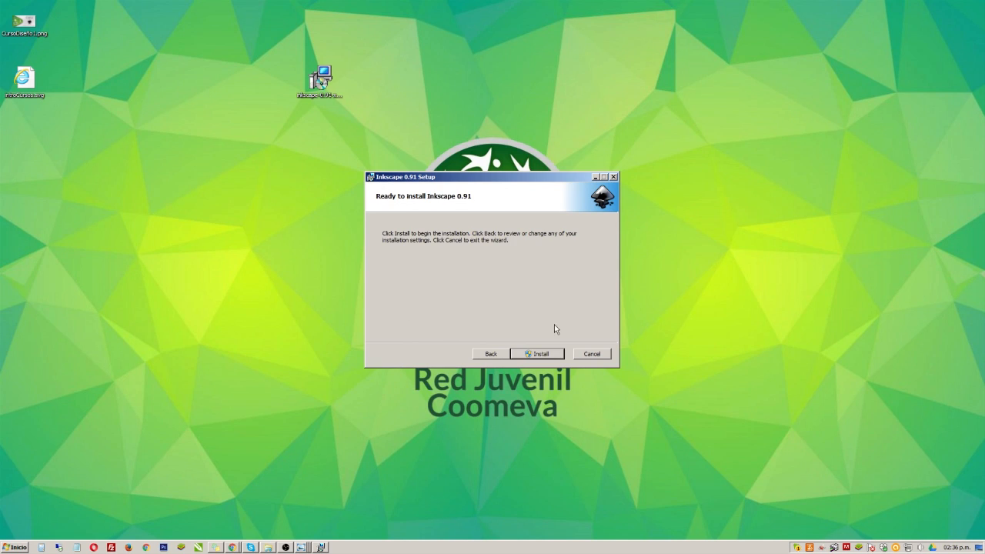
{"action": "left_click", "coordinate": [540, 357]}
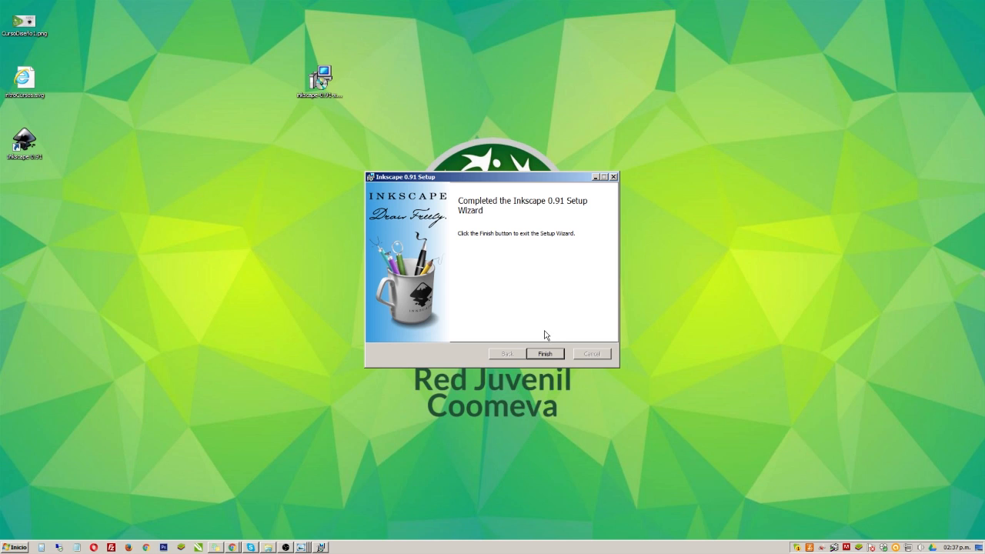
{"action": "left_click", "coordinate": [546, 354]}
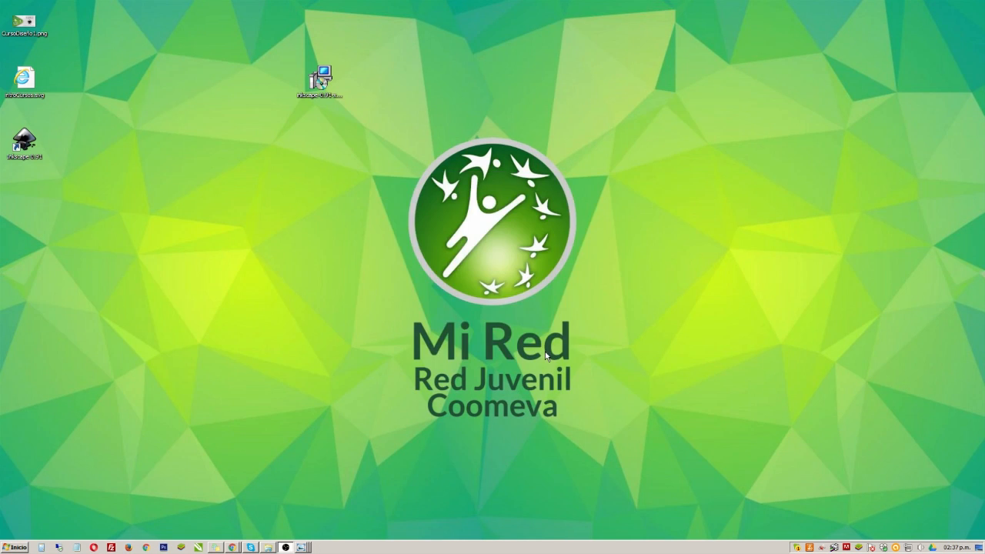
Start Inkscape 0.91 from its desktop shortcut and close the docked PNG export and Layers dialogs
{"action": "left_click", "coordinate": [24, 144]}
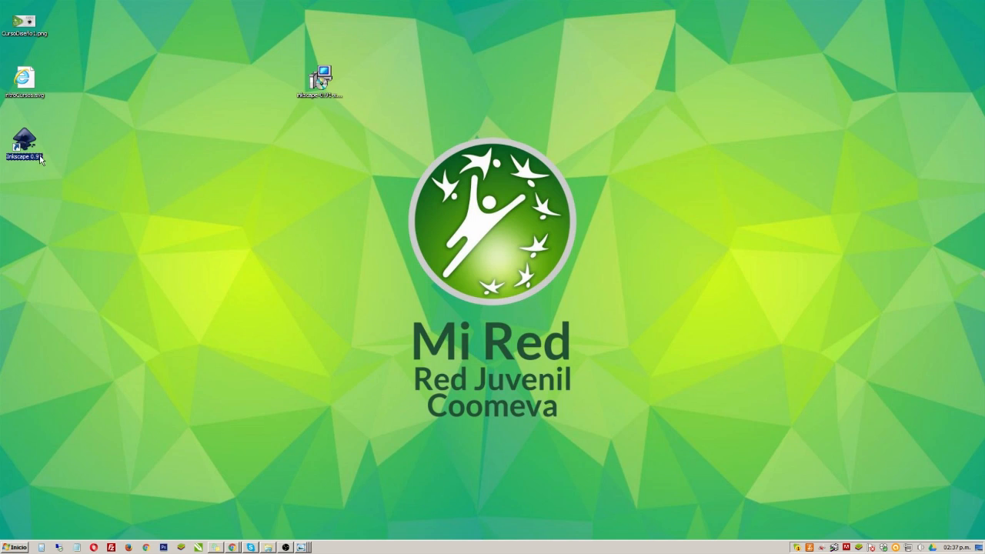
{"action": "left_click", "coordinate": [18, 547]}
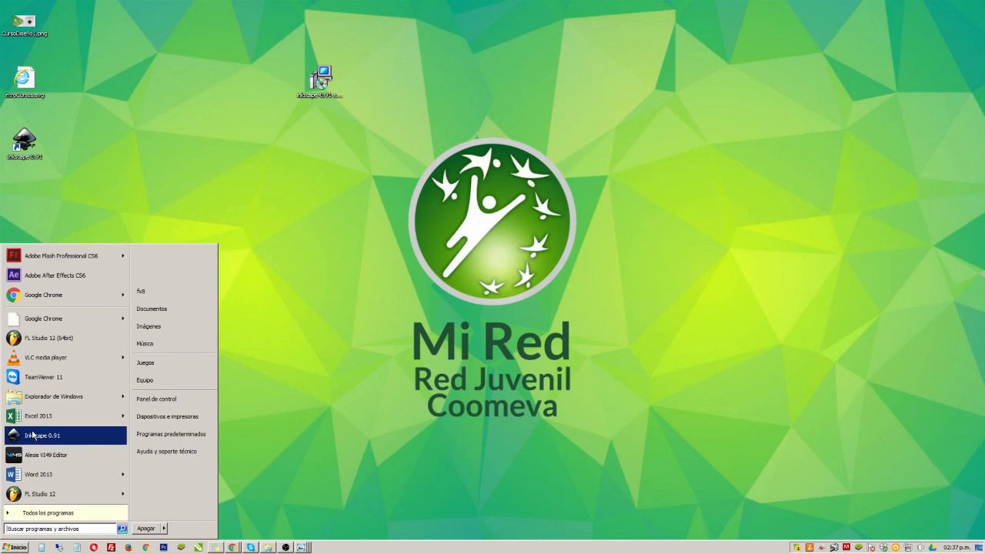
{"action": "left_click", "coordinate": [357, 356]}
{"action": "left_click", "coordinate": [22, 148]}
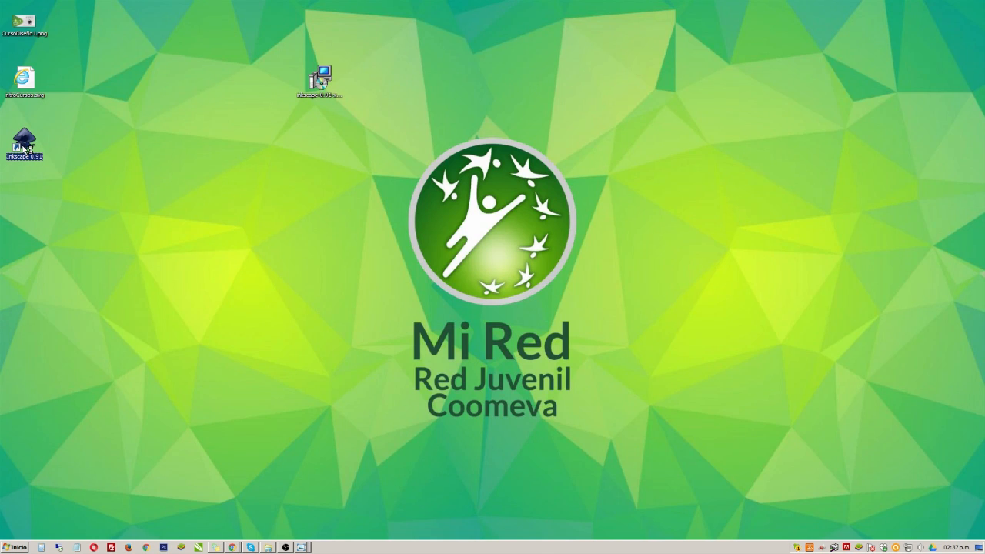
{"action": "double_click", "coordinate": [23, 149]}
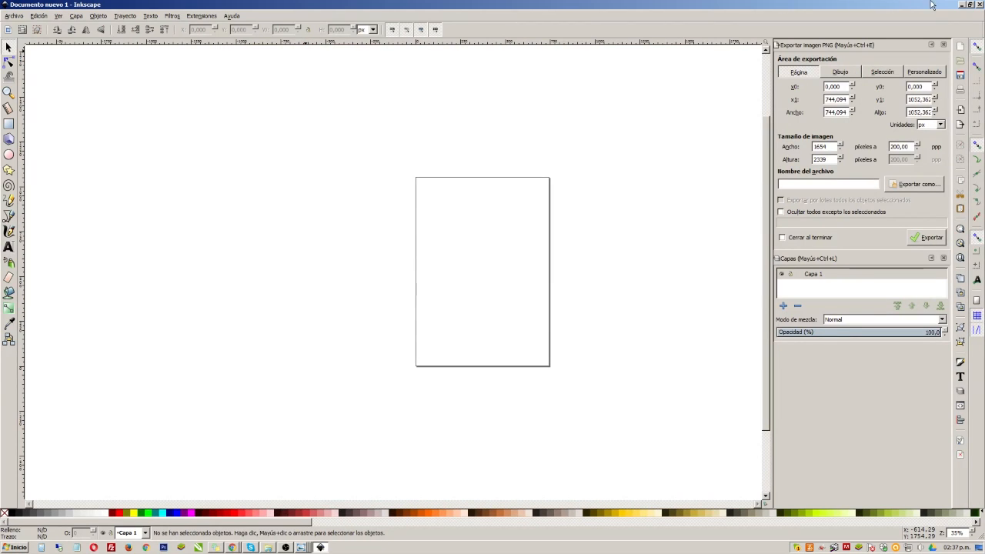
{"action": "left_click", "coordinate": [944, 45]}
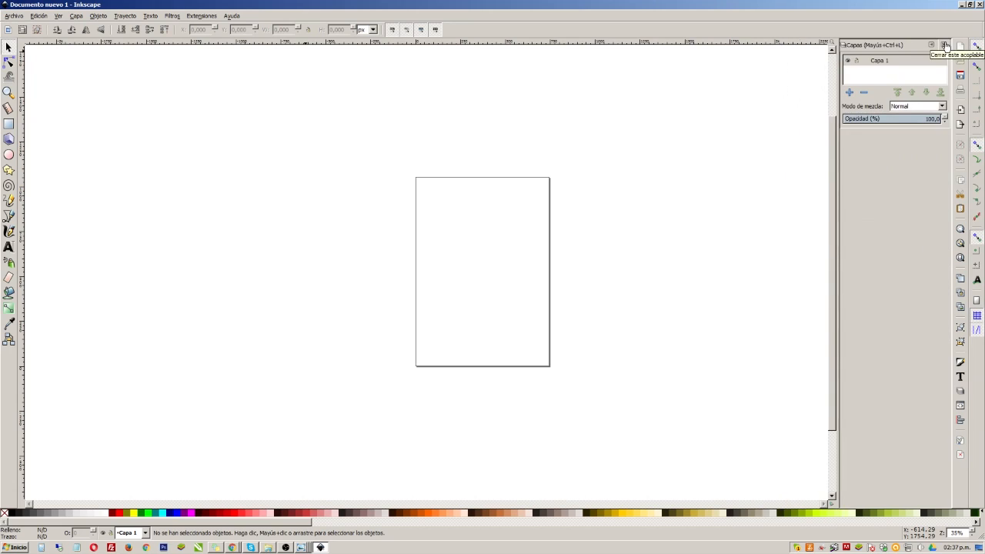
{"action": "left_click", "coordinate": [944, 44]}
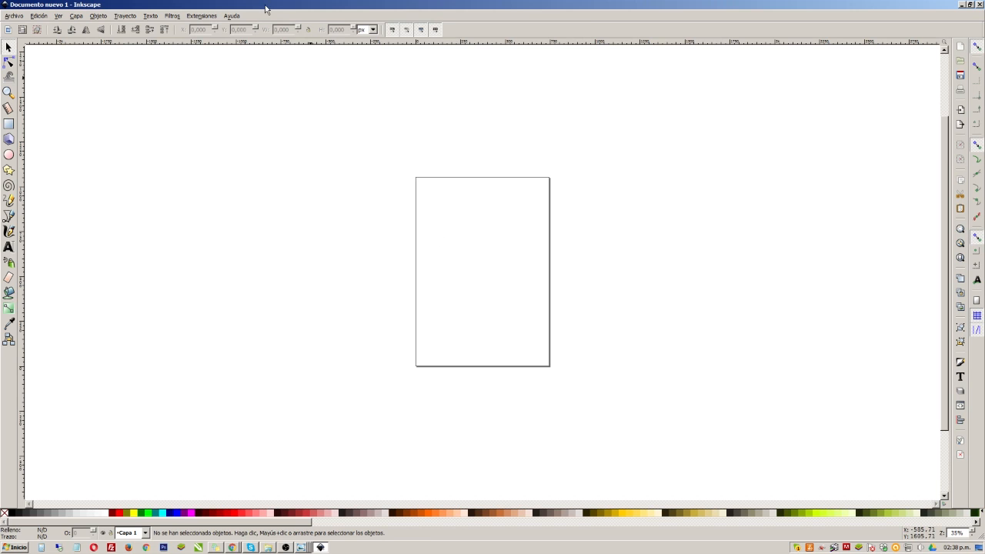
Shrink and reposition the Inkscape window, bring the course banner and cartoon face group into the document, and maximize the window again
{"action": "double_click", "coordinate": [190, 10]}
{"action": "left_click_drag", "start_coordinate": [192, 10], "coordinate": [269, 51]}
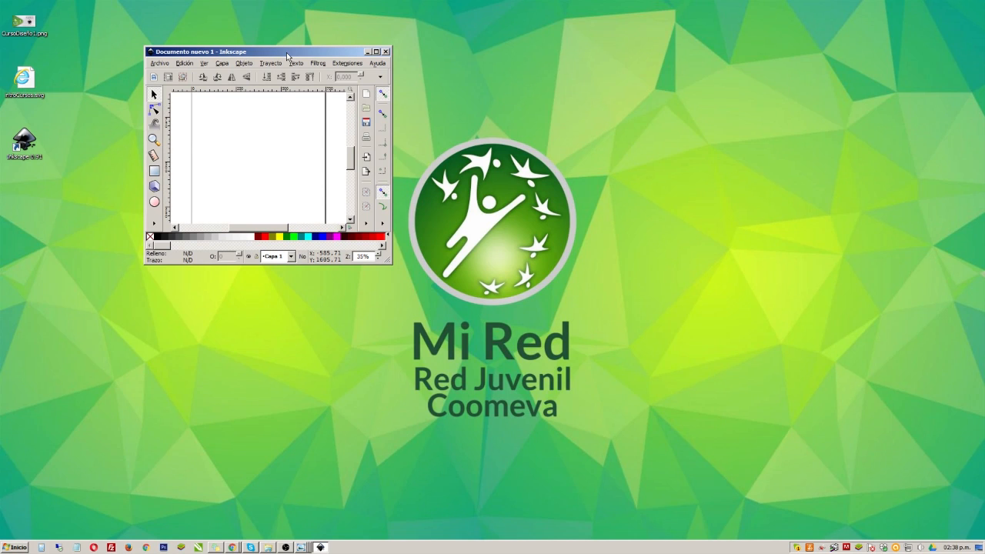
{"action": "left_click_drag", "start_coordinate": [250, 90], "coordinate": [216, 145]}
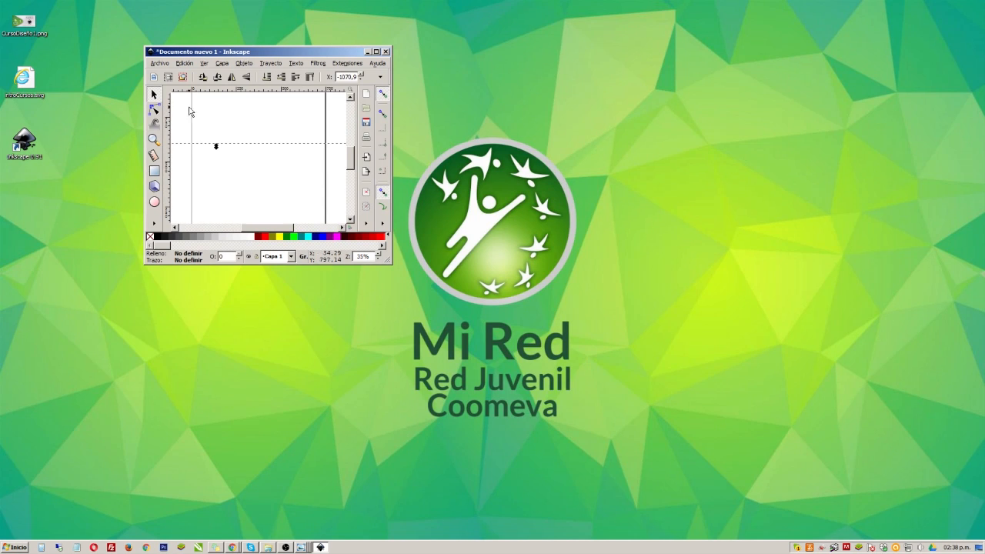
{"action": "left_click", "coordinate": [376, 51]}
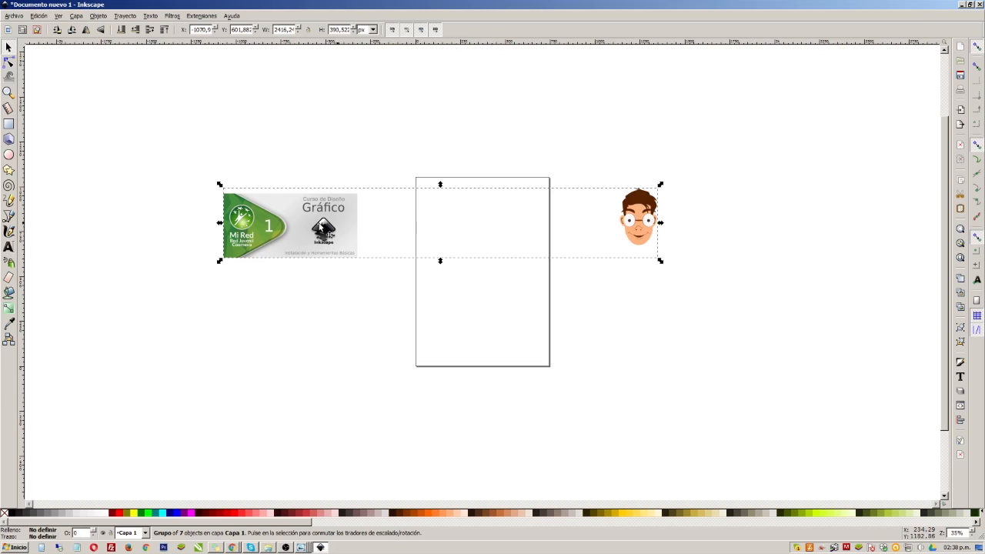
Move the artwork group to about X 26, Y 459 px so the banner lies over the page
{"action": "left_click_drag", "start_coordinate": [311, 230], "coordinate": [491, 251]}
{"action": "left_click_drag", "start_coordinate": [499, 258], "coordinate": [490, 255]}
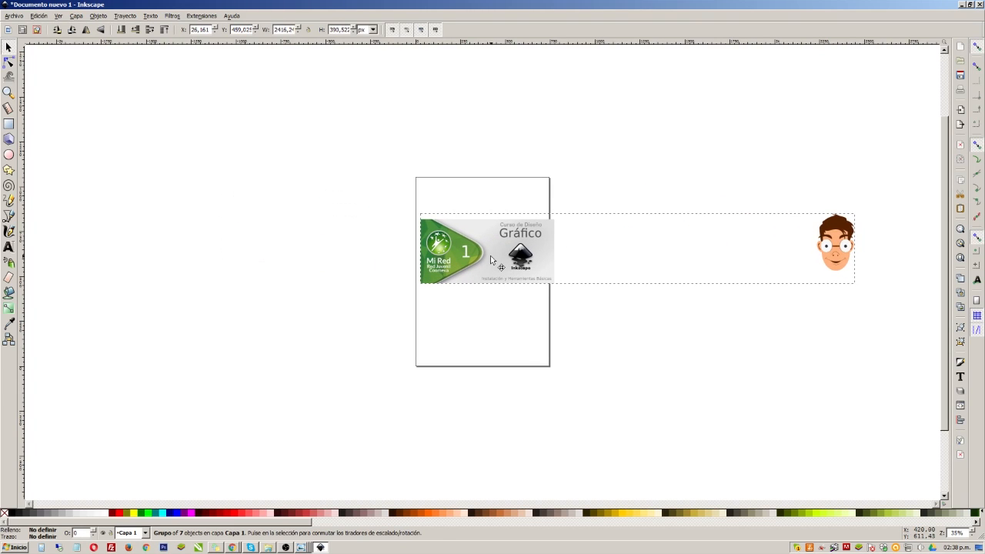
{"action": "left_click", "coordinate": [9, 92]}
{"action": "left_click_drag", "start_coordinate": [406, 176], "coordinate": [608, 325]}
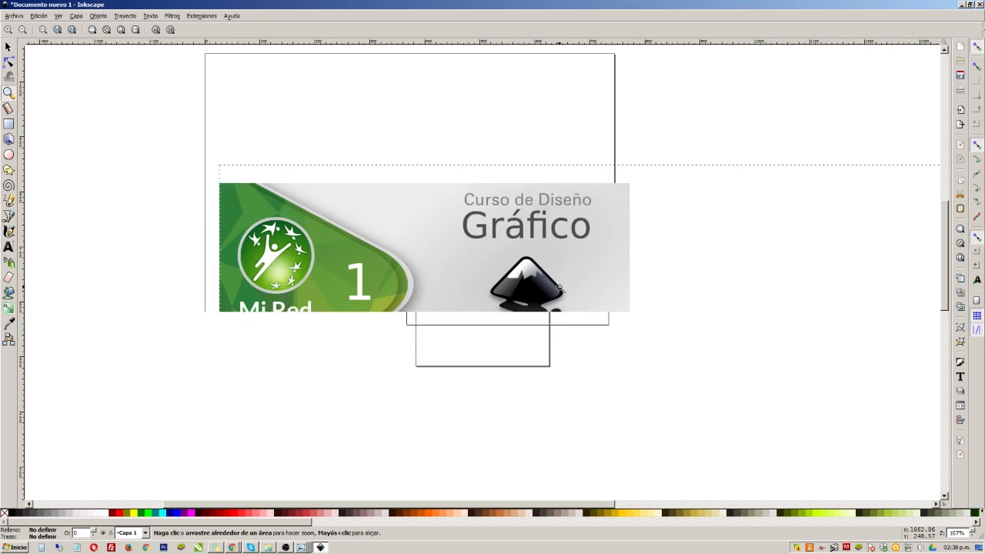
{"action": "left_click_drag", "start_coordinate": [208, 172], "coordinate": [673, 398]}
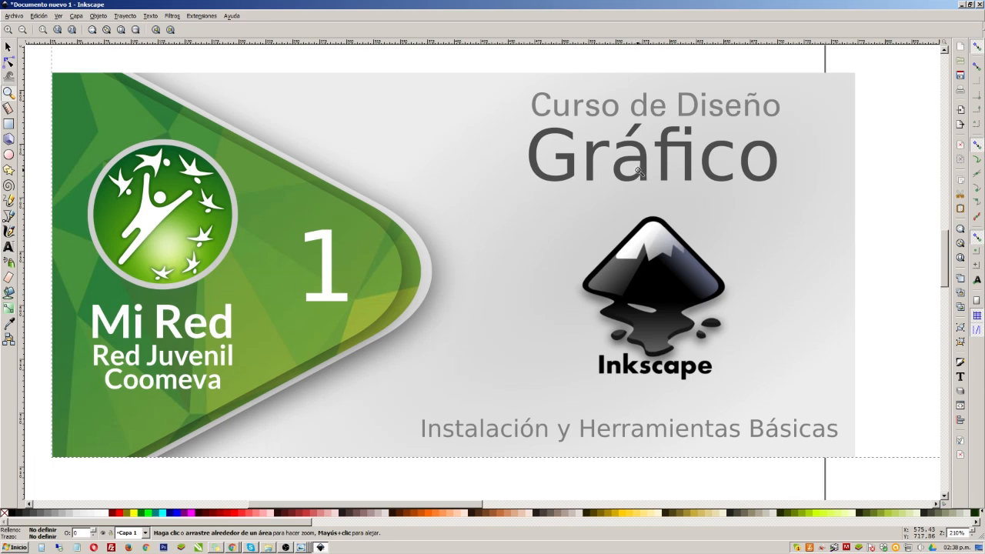
Examine the edges of the letters in the word "Gráfico" on the banner at magnifications up to 25600%
{"action": "left_click_drag", "start_coordinate": [565, 142], "coordinate": [633, 189]}
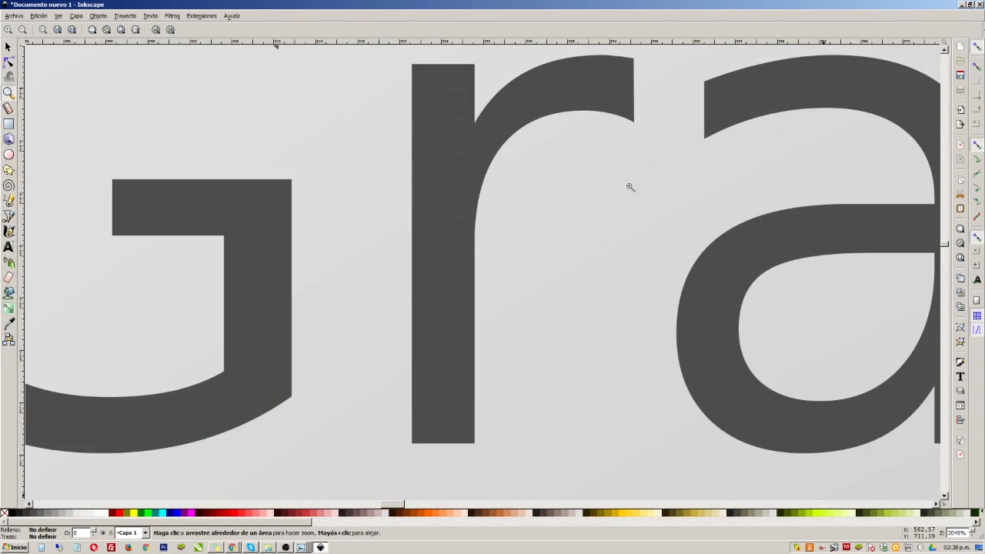
{"action": "left_click_drag", "start_coordinate": [432, 80], "coordinate": [532, 140]}
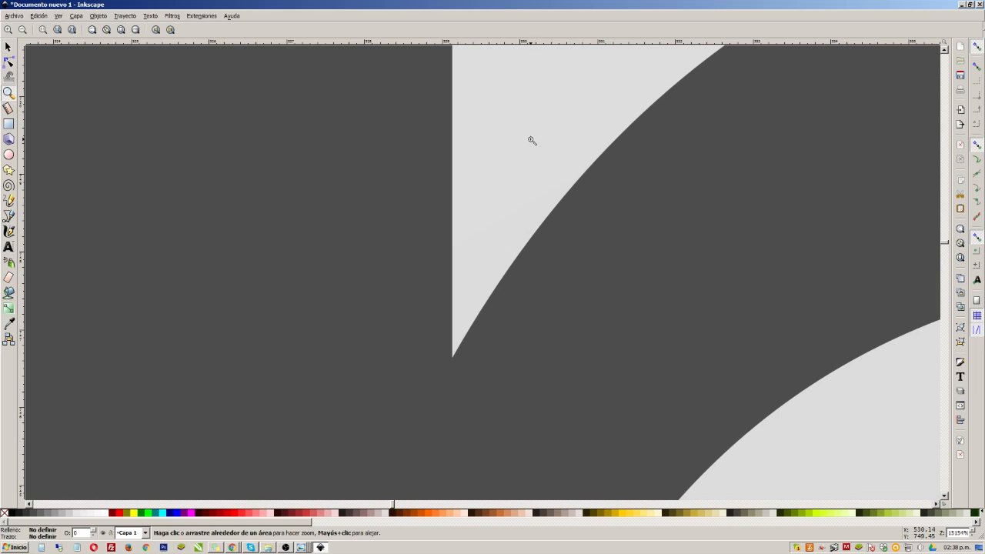
{"action": "left_click_drag", "start_coordinate": [412, 268], "coordinate": [554, 402]}
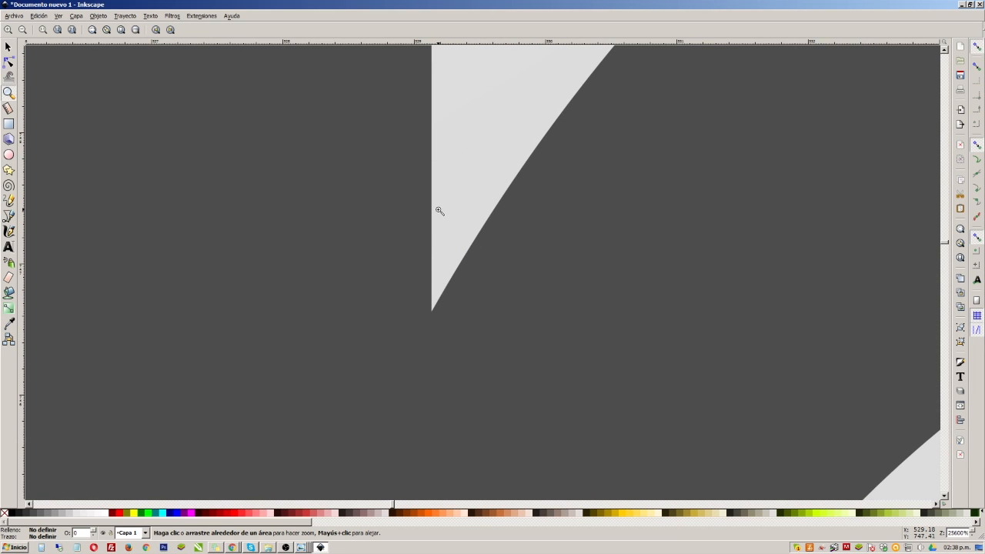
{"action": "left_click", "coordinate": [486, 236], "text": "shift"}
{"action": "left_click", "coordinate": [520, 270], "text": "shift"}
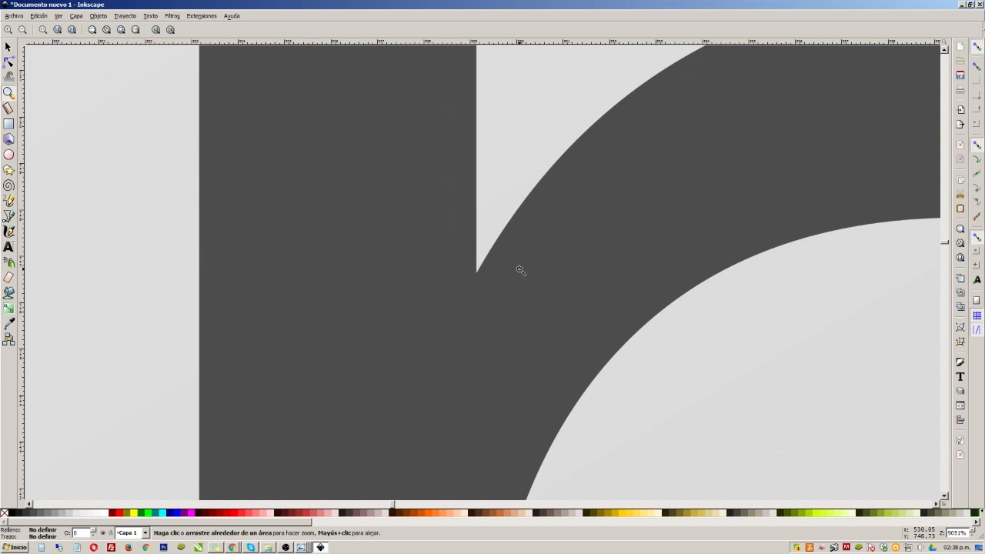
{"action": "left_click", "coordinate": [535, 277], "text": "shift"}
{"action": "left_click", "coordinate": [544, 287], "text": "shift"}
{"action": "left_click", "coordinate": [543, 288], "text": "shift"}
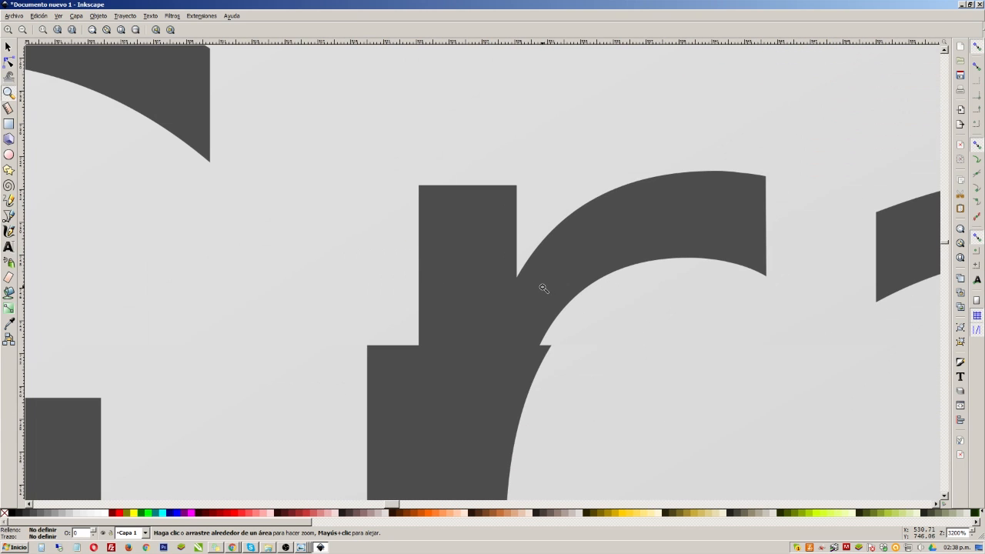
{"action": "left_click", "coordinate": [573, 323], "text": "shift"}
{"action": "left_click", "coordinate": [592, 375], "text": "shift"}
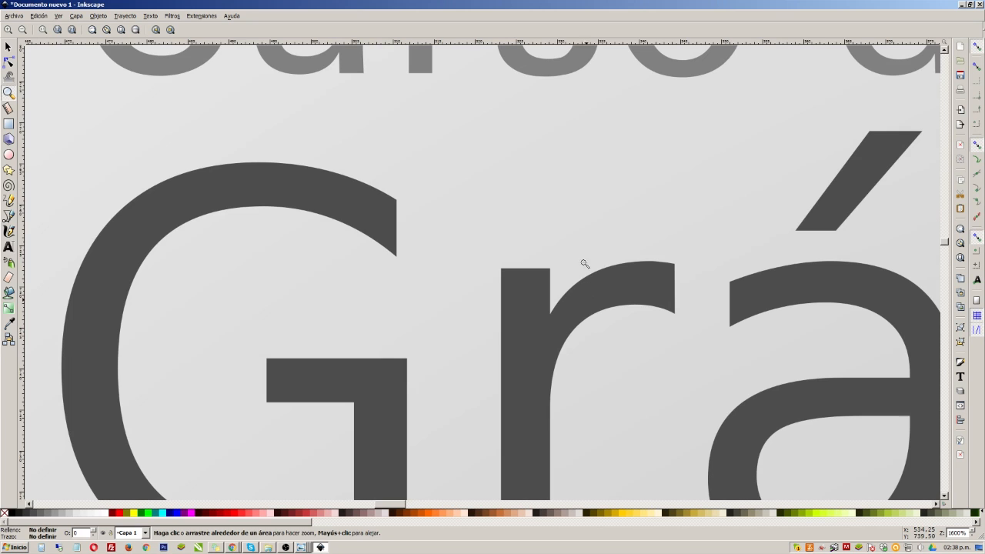
{"action": "left_click", "coordinate": [607, 368], "text": "shift"}
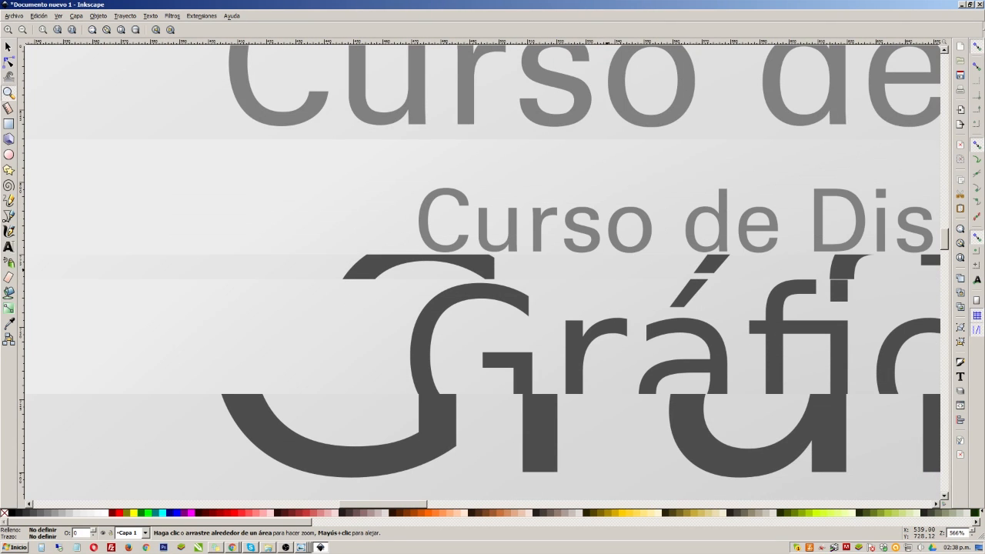
{"action": "left_click", "coordinate": [599, 234], "text": "shift"}
{"action": "left_click", "coordinate": [599, 234], "text": "shift"}
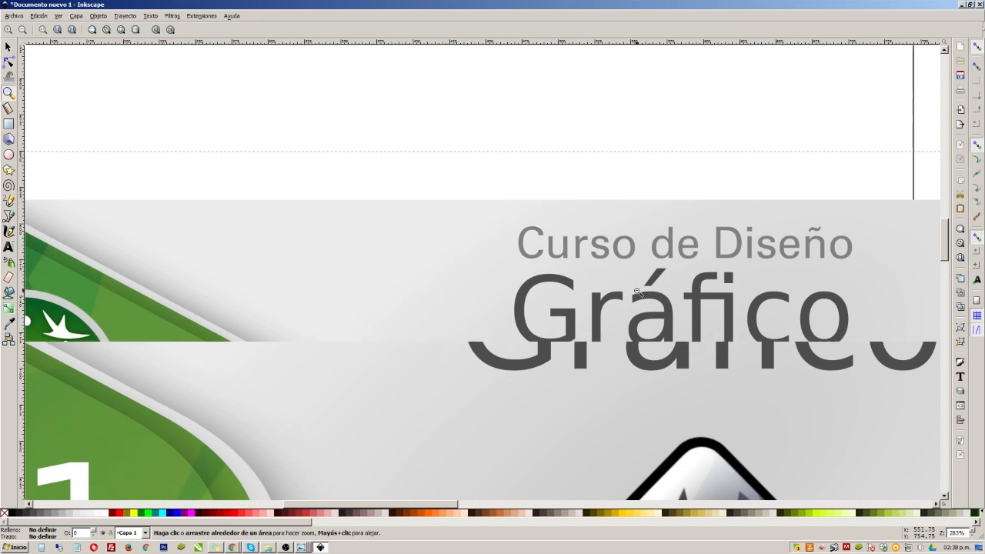
Examine the peak and outline of the banner's Inkscape logo at magnifications up to 25600%, and frame the whole banner again
{"action": "left_click_drag", "start_coordinate": [627, 381], "coordinate": [737, 456]}
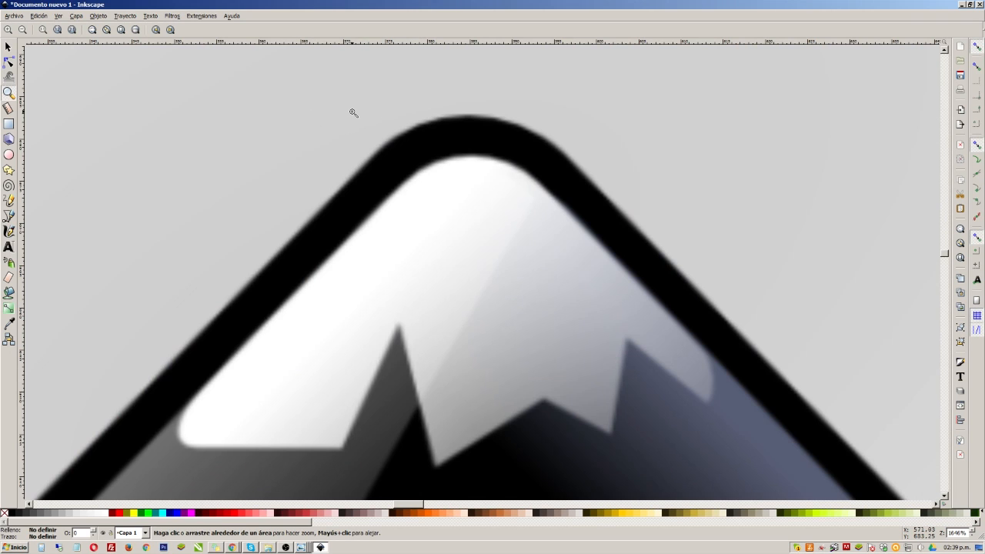
{"action": "left_click_drag", "start_coordinate": [351, 106], "coordinate": [543, 237]}
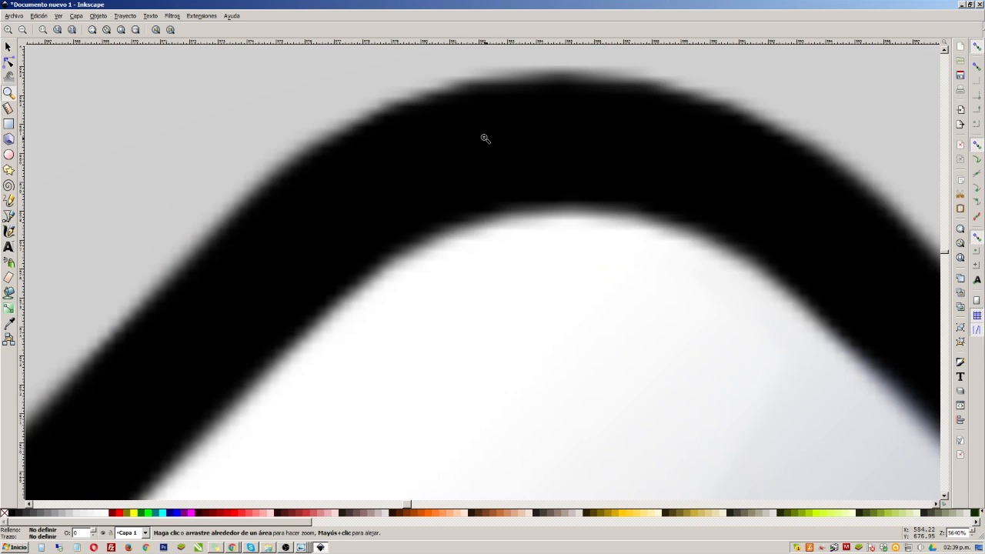
{"action": "left_click_drag", "start_coordinate": [269, 133], "coordinate": [400, 218]}
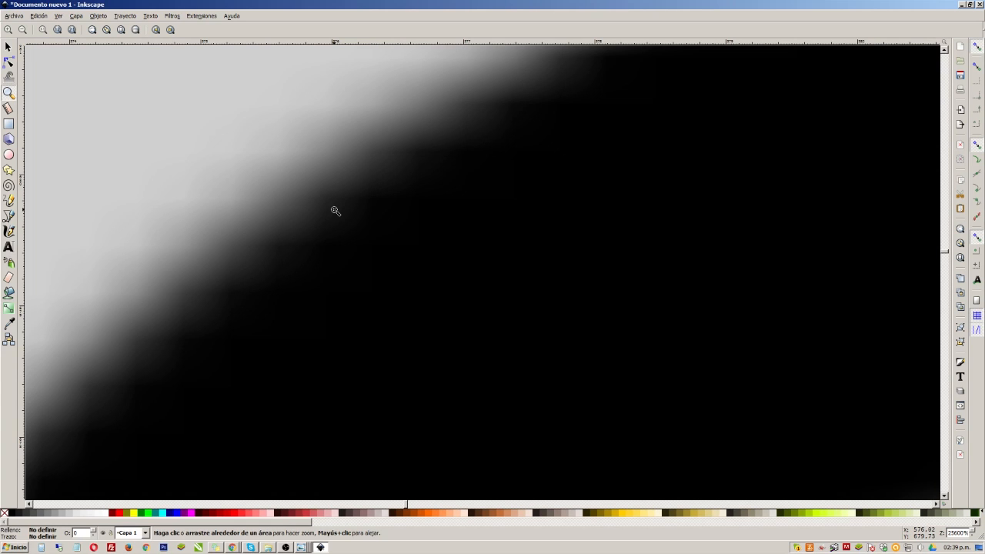
{"action": "left_click", "coordinate": [396, 223], "text": "shift"}
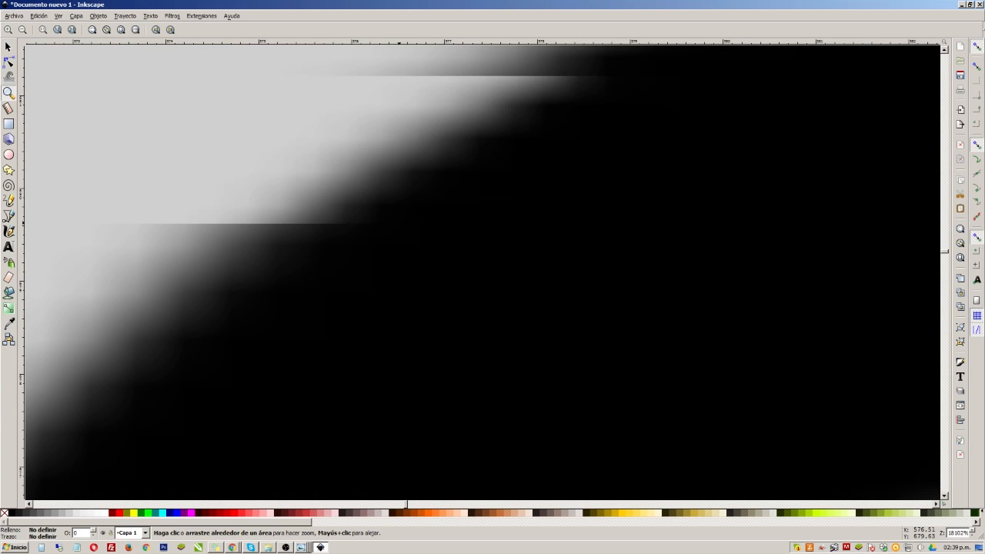
{"action": "left_click", "coordinate": [413, 229], "text": "shift"}
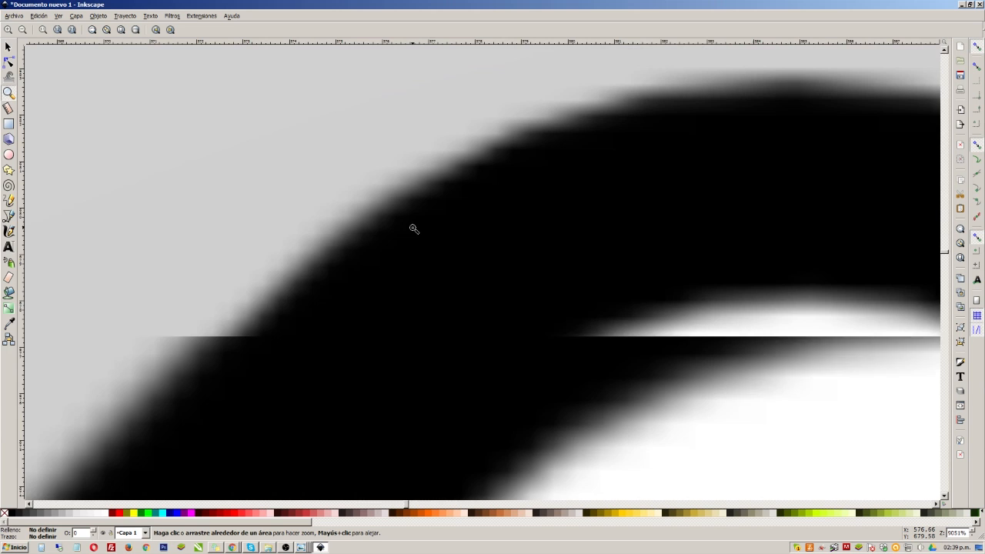
{"action": "scroll", "coordinate": [414, 228], "scroll_direction": "down", "scroll_amount": 1}
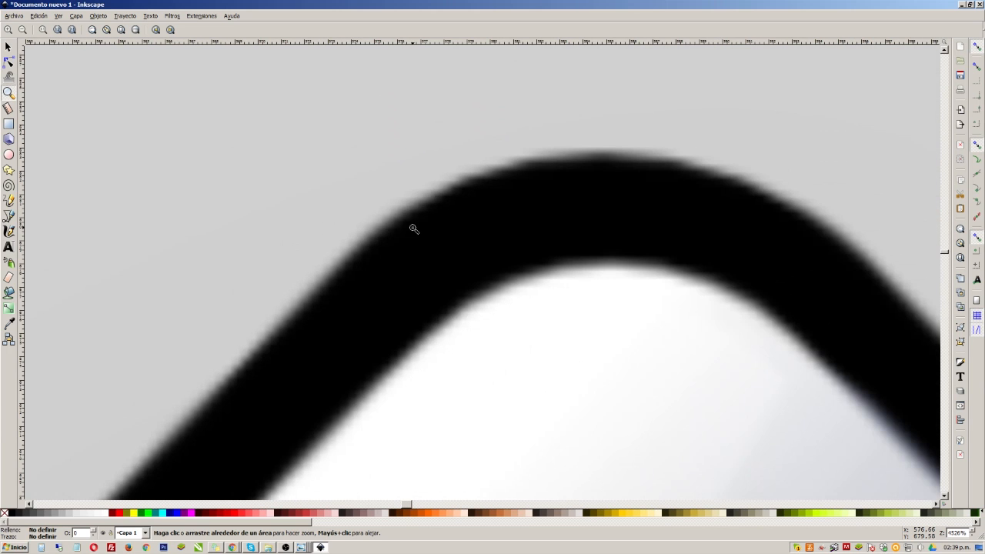
{"action": "scroll", "coordinate": [414, 228], "scroll_direction": "down", "scroll_amount": 3}
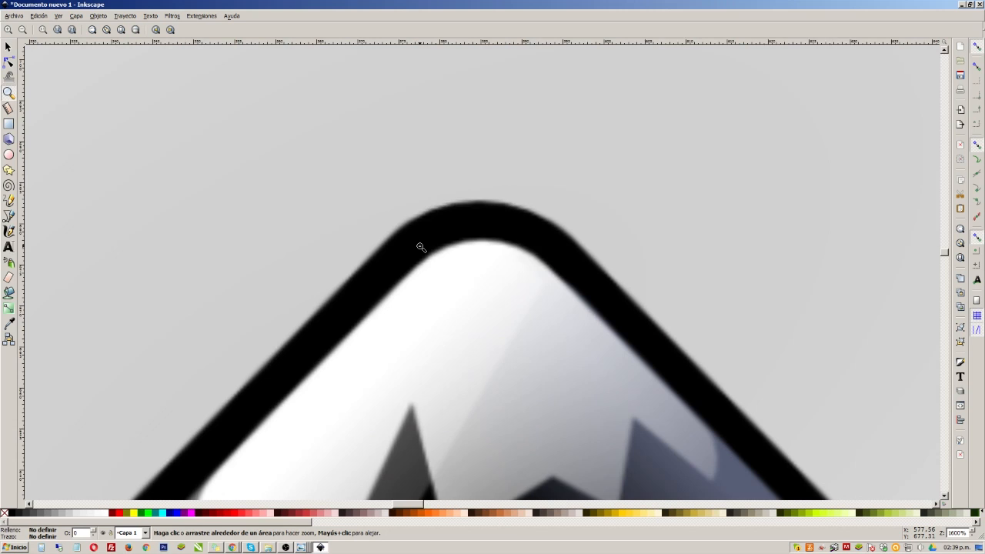
{"action": "scroll", "coordinate": [421, 247], "scroll_direction": "down", "scroll_amount": 3}
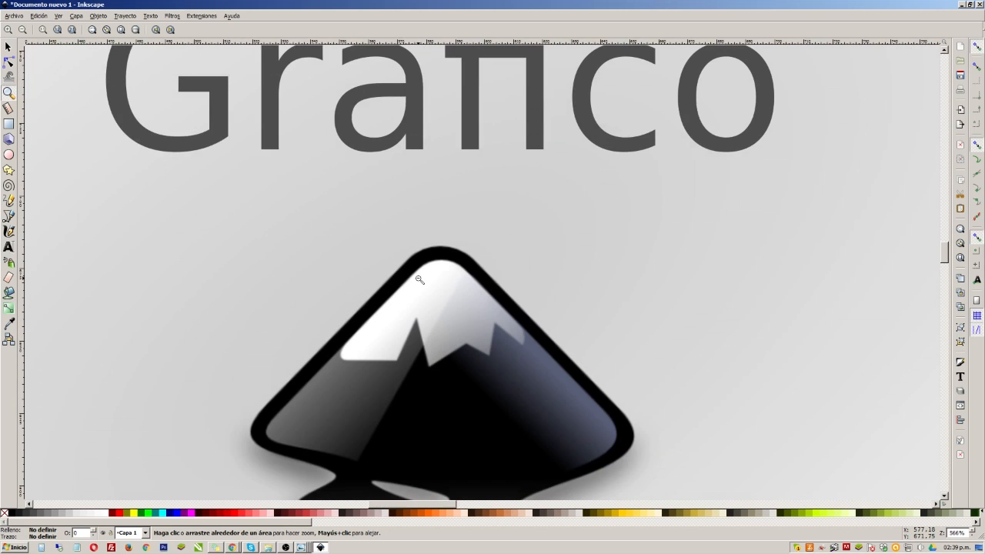
{"action": "scroll", "coordinate": [413, 280], "scroll_direction": "down", "scroll_amount": 1}
{"action": "scroll", "coordinate": [424, 319], "scroll_direction": "down", "scroll_amount": 1}
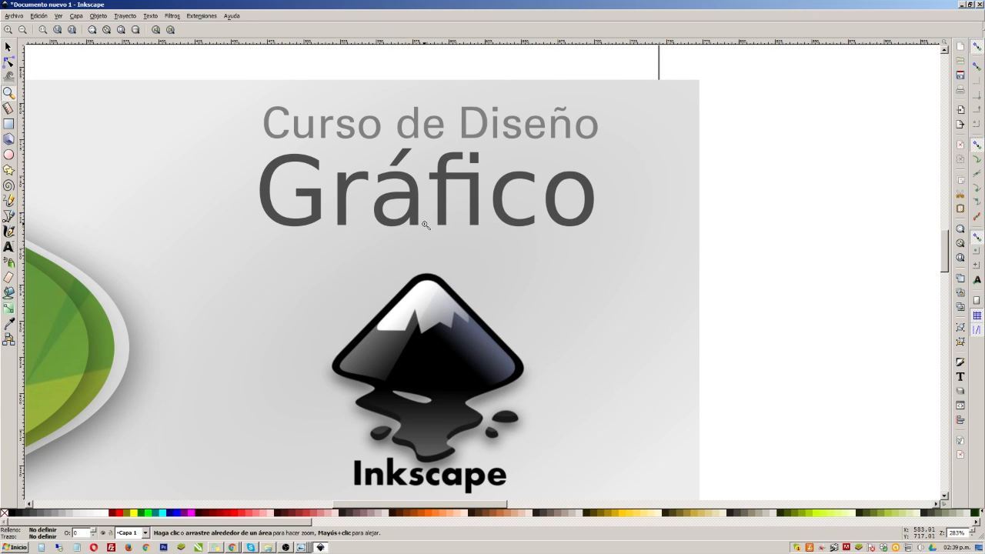
{"action": "left_click", "coordinate": [496, 244], "text": "shift"}
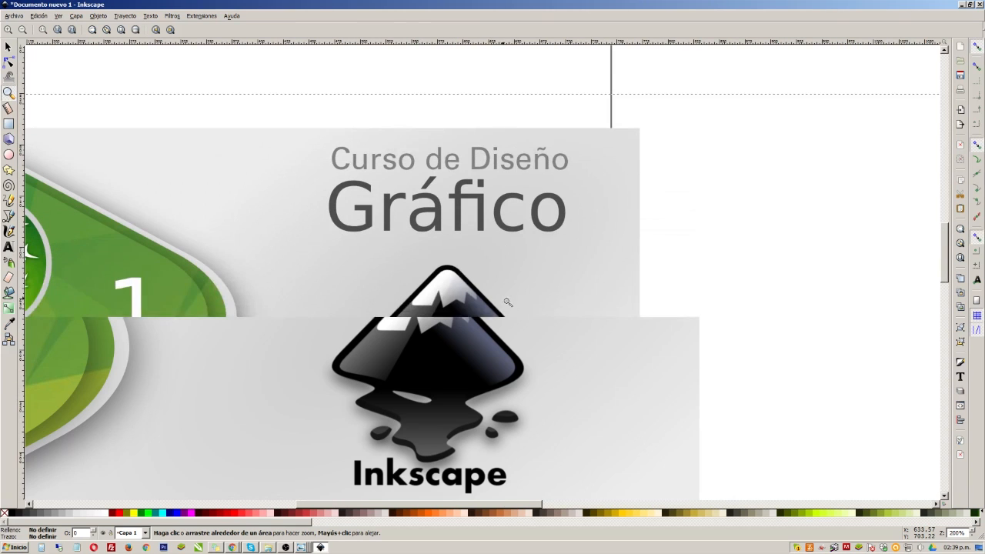
{"action": "left_click", "coordinate": [530, 293], "text": "shift"}
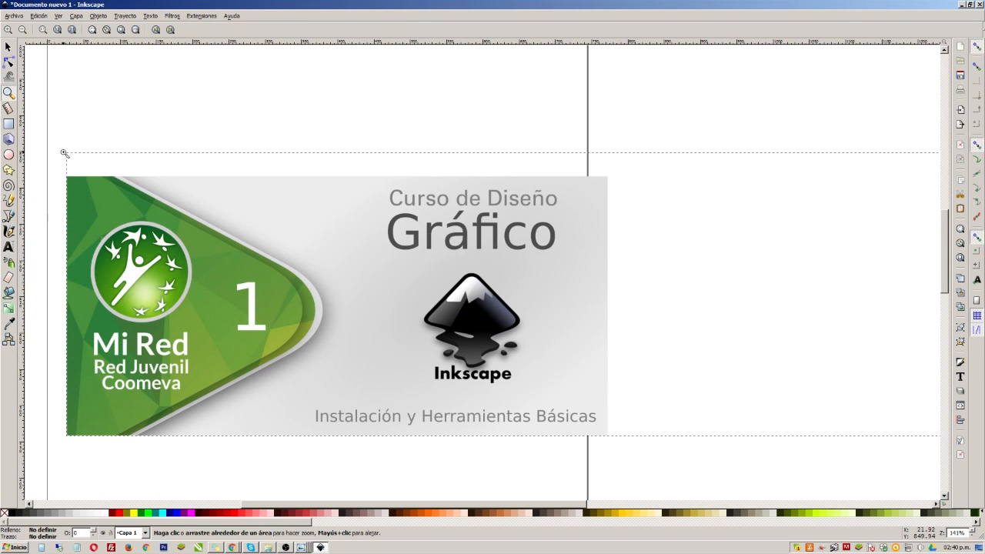
{"action": "left_click_drag", "start_coordinate": [60, 166], "coordinate": [618, 444]}
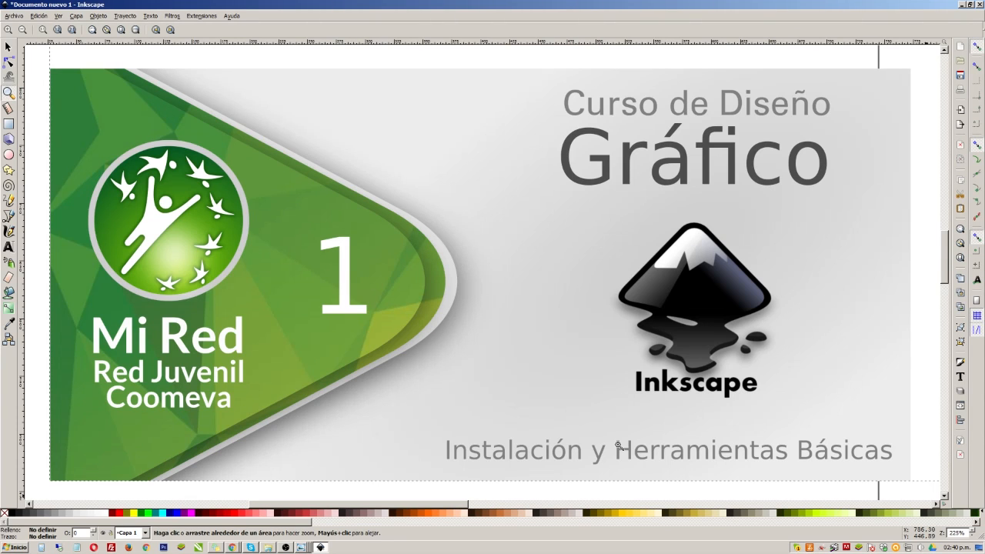
Switch to the selection tool and look over the commands available for the artwork group
{"action": "left_click", "coordinate": [9, 47]}
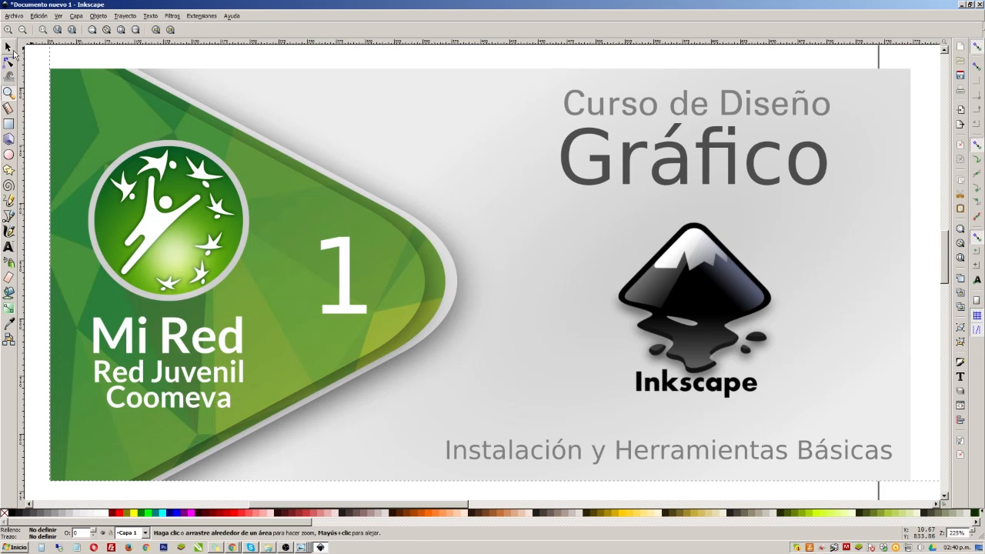
{"action": "right_click", "coordinate": [564, 170]}
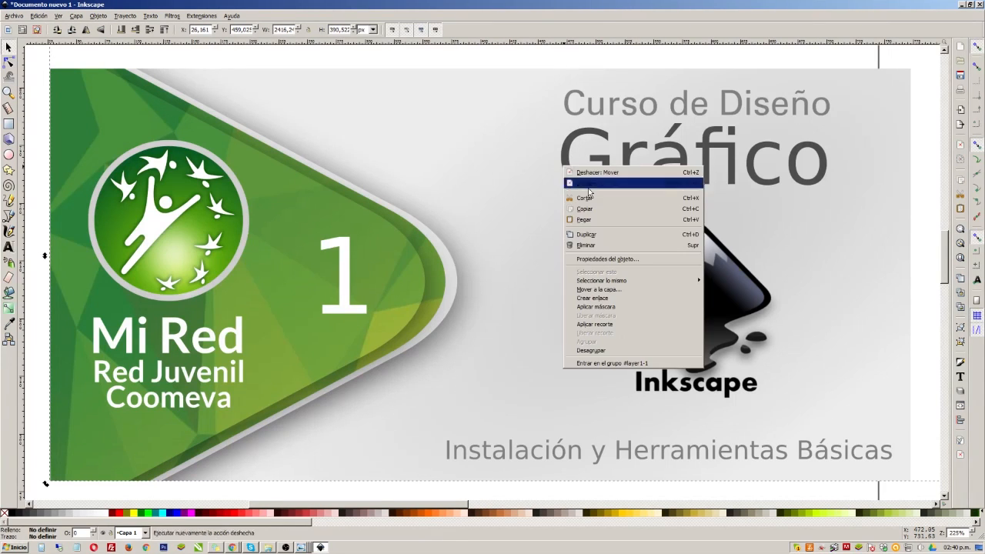
{"action": "left_click", "coordinate": [517, 208]}
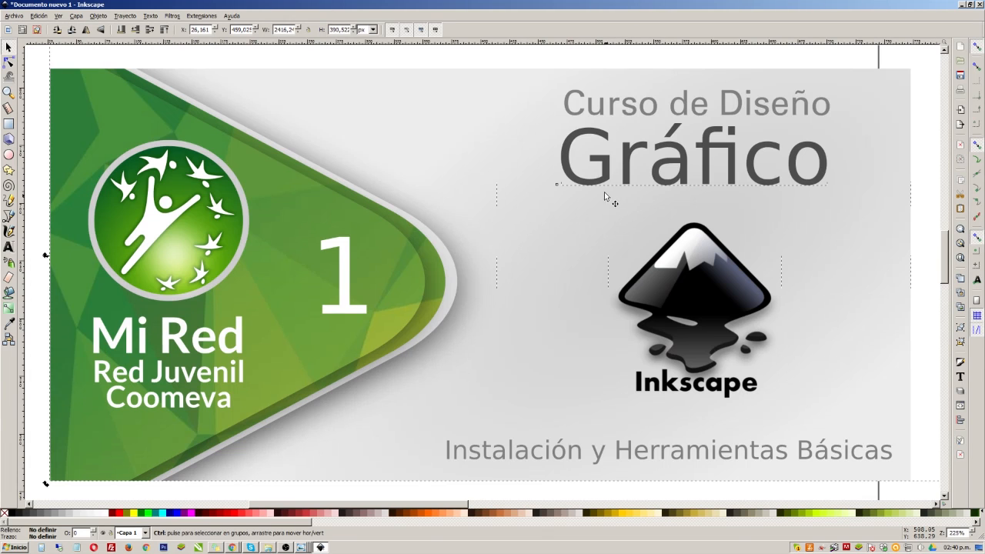
Enlarge the word "Gráfico" and scale the banner's Inkscape logo image up to about 573 × 603 px
{"action": "key", "text": "Escape"}
{"action": "left_click", "coordinate": [566, 153]}
{"action": "left_click_drag", "start_coordinate": [558, 190], "coordinate": [248, 440]}
{"action": "left_click_drag", "start_coordinate": [570, 212], "coordinate": [682, 189]}
{"action": "left_click", "coordinate": [700, 286]}
{"action": "left_click_drag", "start_coordinate": [607, 217], "coordinate": [363, 60]}
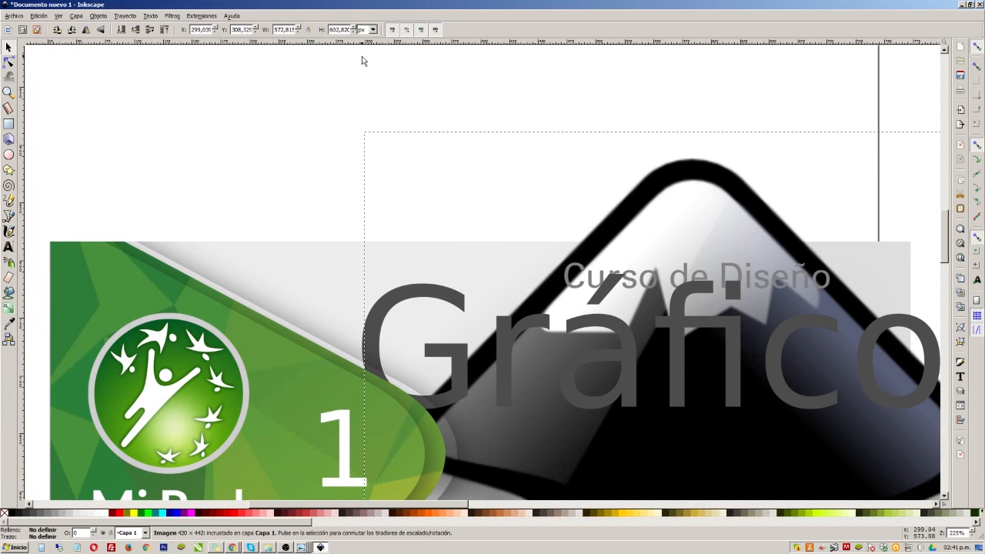
Compare the edges of the enlarged letters and logo at 1273%, and undo the enlargements
{"action": "scroll", "coordinate": [506, 319], "scroll_direction": "up", "scroll_amount": 5}
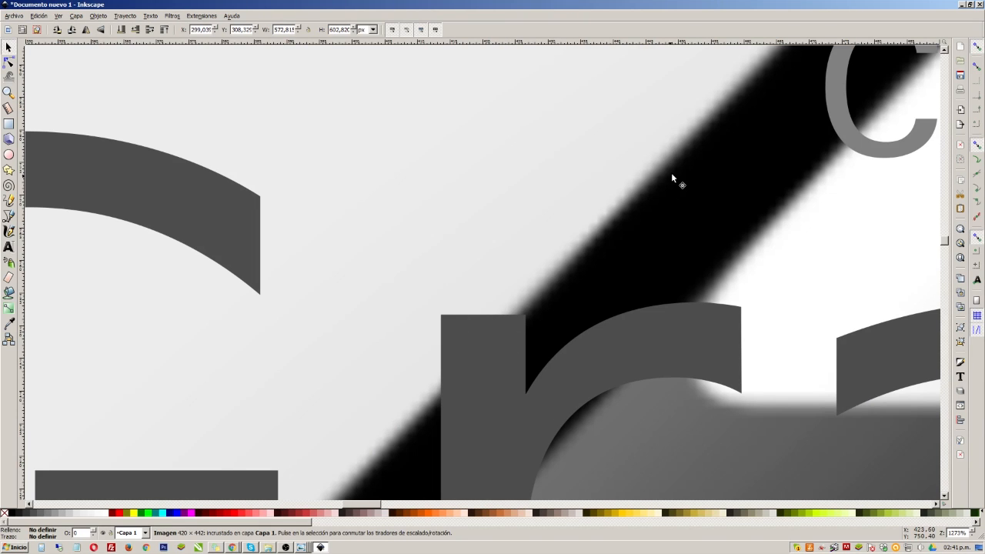
{"action": "key", "text": "ctrl+z"}
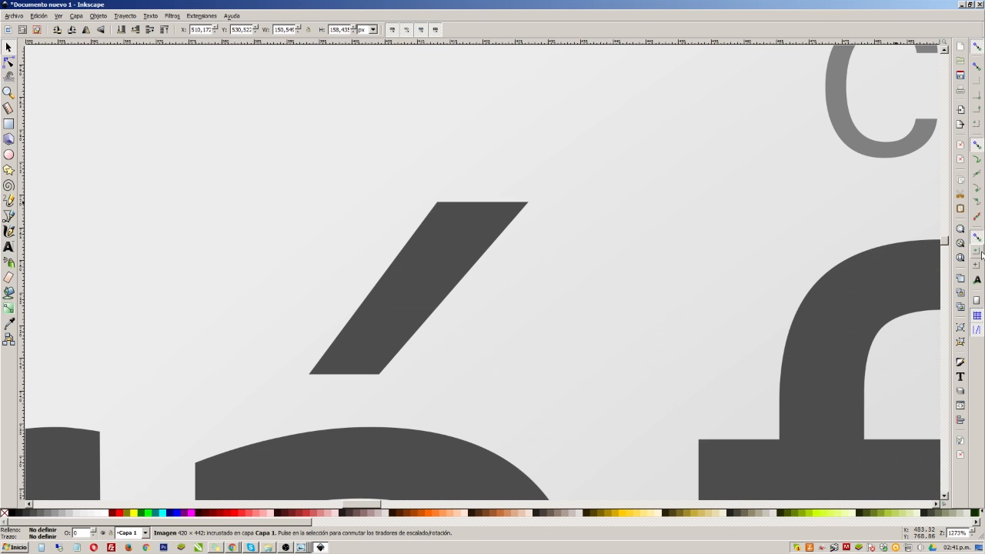
{"action": "left_click", "coordinate": [961, 230]}
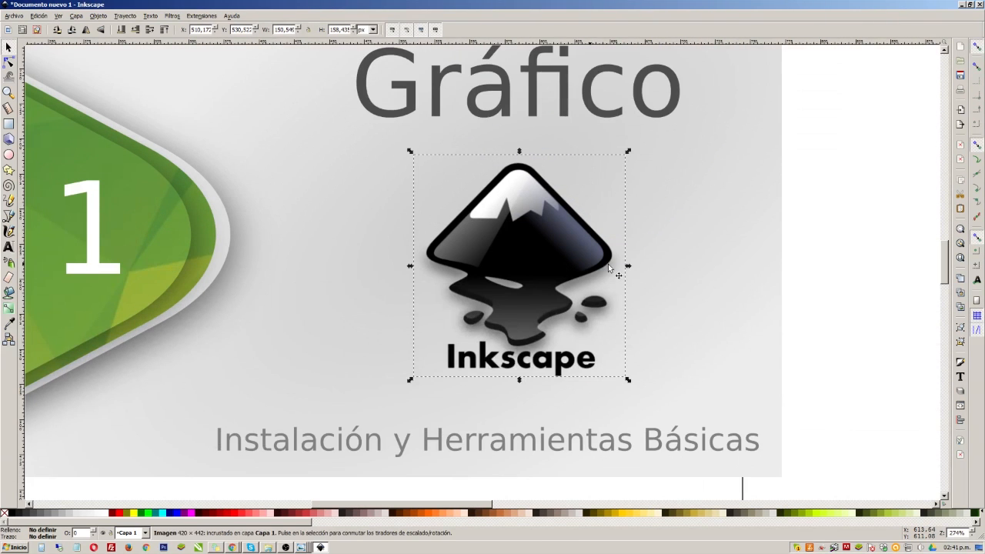
Move all the banner's objects together to about X -2, Y 454 px so the banner spans the page width
{"action": "scroll", "coordinate": [600, 297], "scroll_direction": "down", "scroll_amount": 1}
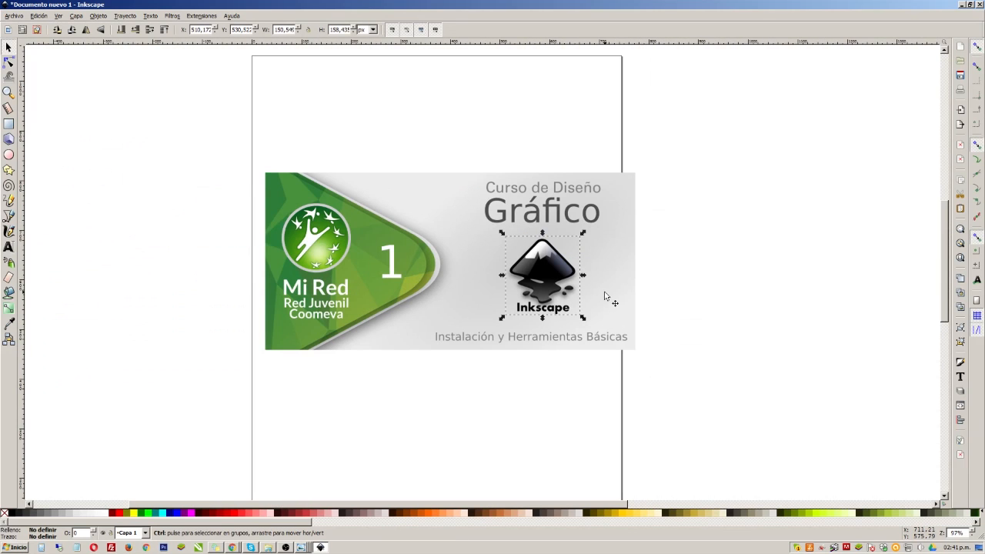
{"action": "left_click_drag", "start_coordinate": [220, 139], "coordinate": [718, 442]}
{"action": "left_click_drag", "start_coordinate": [533, 293], "coordinate": [527, 300]}
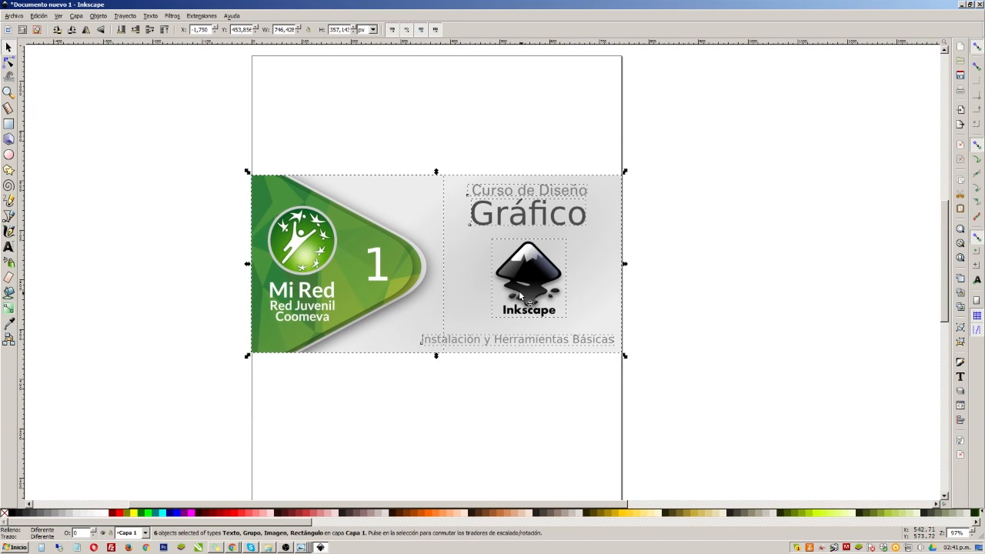
{"action": "left_click", "coordinate": [745, 303]}
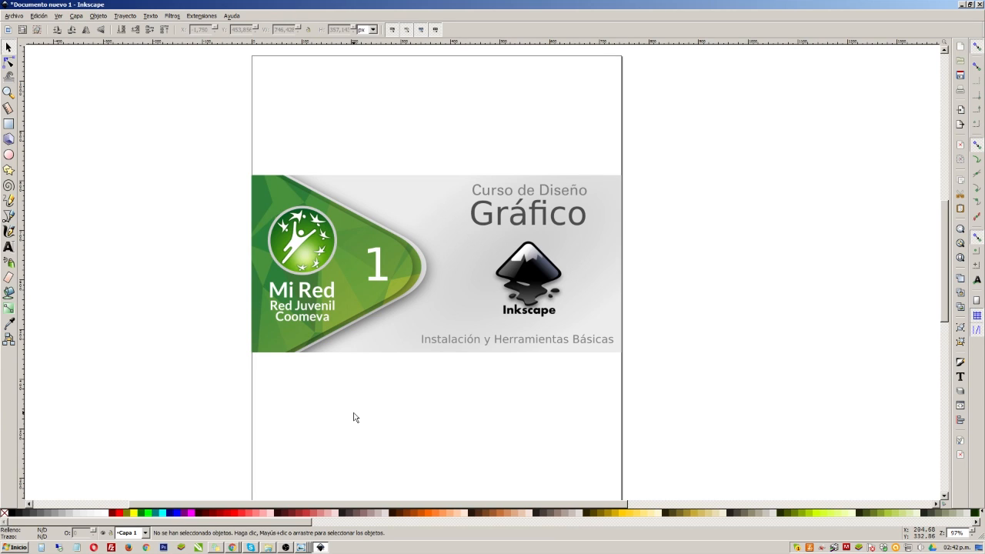
Delete all the objects of the banner from the page
{"action": "left_click", "coordinate": [13, 16]}
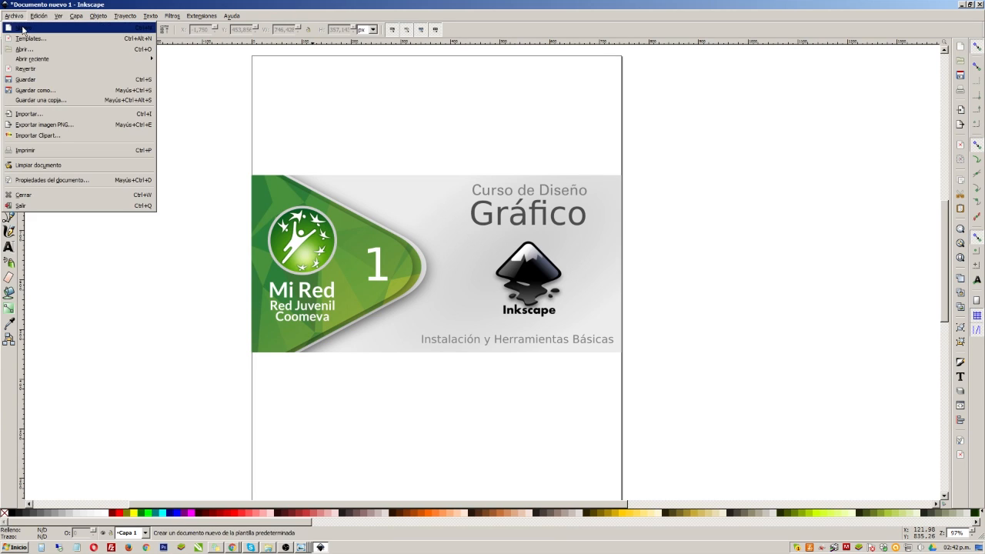
{"action": "left_click", "coordinate": [313, 69]}
{"action": "scroll", "coordinate": [238, 127], "scroll_direction": "down", "scroll_amount": 2}
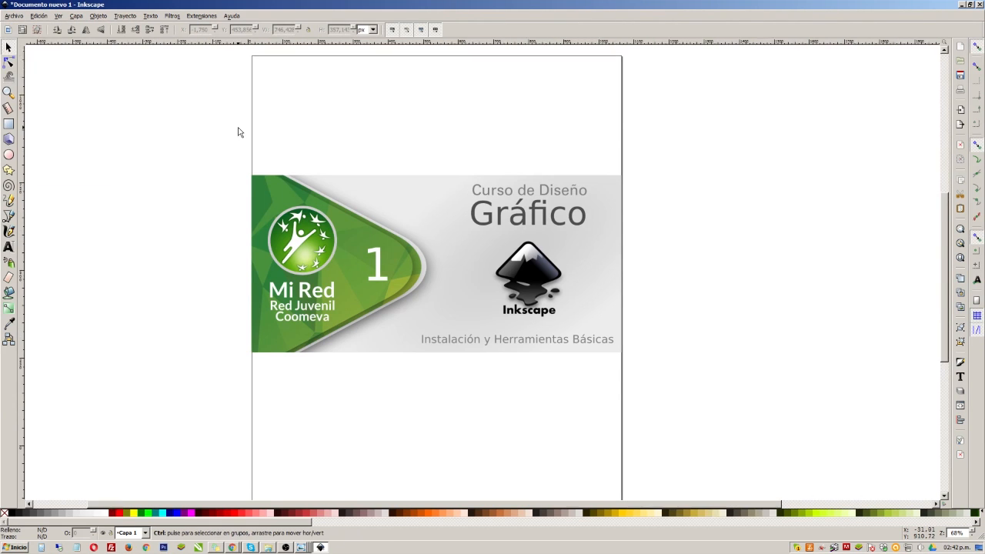
{"action": "left_click_drag", "start_coordinate": [222, 123], "coordinate": [565, 330]}
{"action": "key", "text": "Delete"}
Move the cartoon head from outside the page into its upper right corner, at about X 501, Y 738 px
{"action": "left_click_drag", "start_coordinate": [750, 129], "coordinate": [963, 336]}
{"action": "left_click_drag", "start_coordinate": [689, 181], "coordinate": [264, 121]}
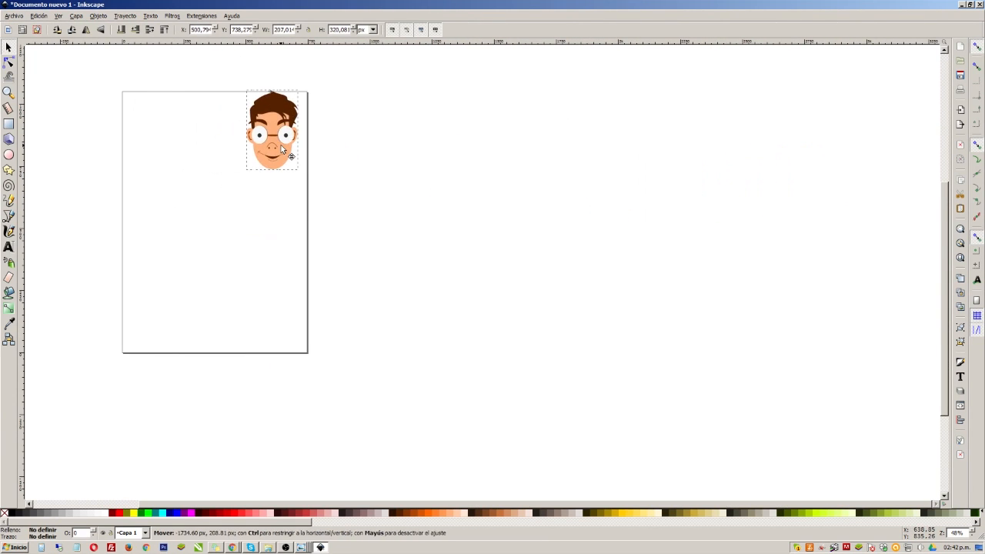
{"action": "scroll", "coordinate": [261, 123], "scroll_direction": "up", "scroll_amount": 2}
{"action": "scroll", "coordinate": [514, 188], "scroll_direction": "down", "scroll_amount": 2}
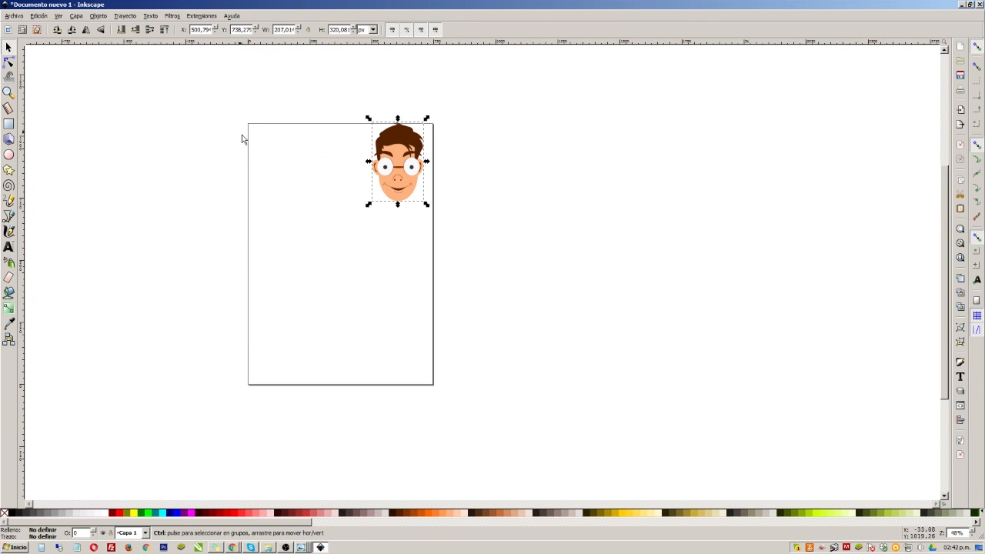
{"action": "scroll", "coordinate": [388, 168], "scroll_direction": "up", "scroll_amount": 2}
{"action": "scroll", "coordinate": [389, 168], "scroll_direction": "up", "scroll_amount": 1}
{"action": "left_click", "coordinate": [566, 281]}
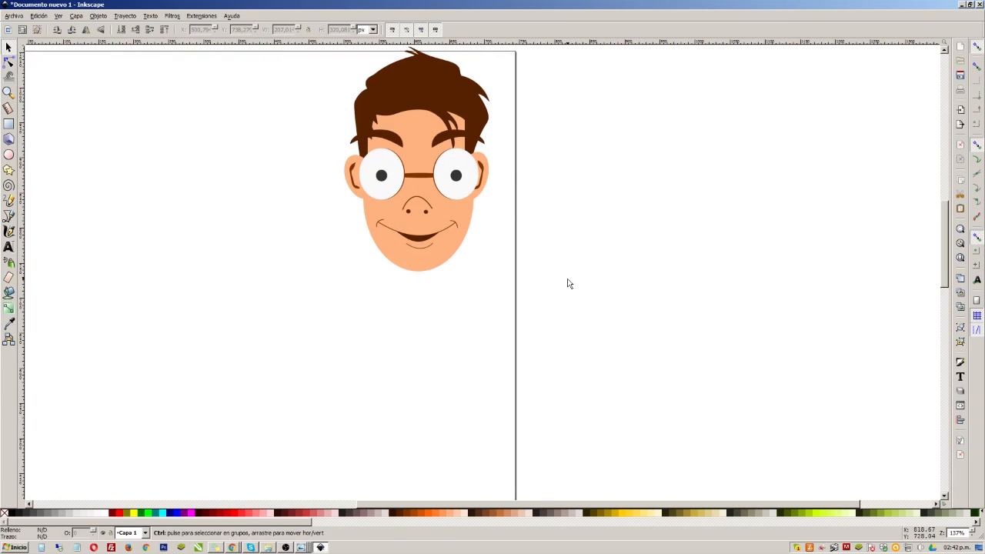
{"action": "scroll", "coordinate": [568, 284], "scroll_direction": "down", "scroll_amount": 1}
{"action": "scroll", "coordinate": [538, 269], "scroll_direction": "down", "scroll_amount": 1}
{"action": "scroll", "coordinate": [299, 247], "scroll_direction": "up", "scroll_amount": 1}
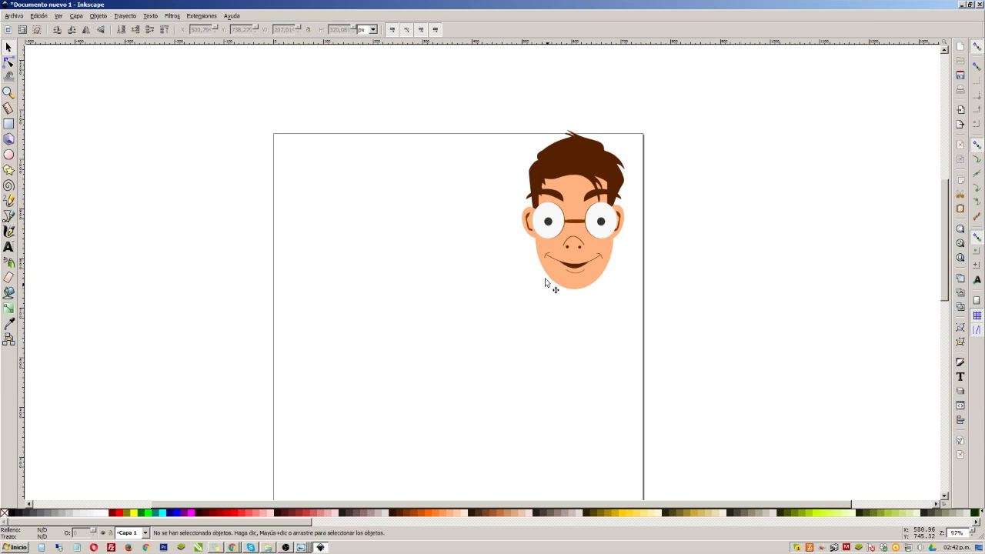
{"action": "key", "text": "ctrl"}
{"action": "scroll", "coordinate": [420, 253], "scroll_direction": "up", "scroll_amount": 1}
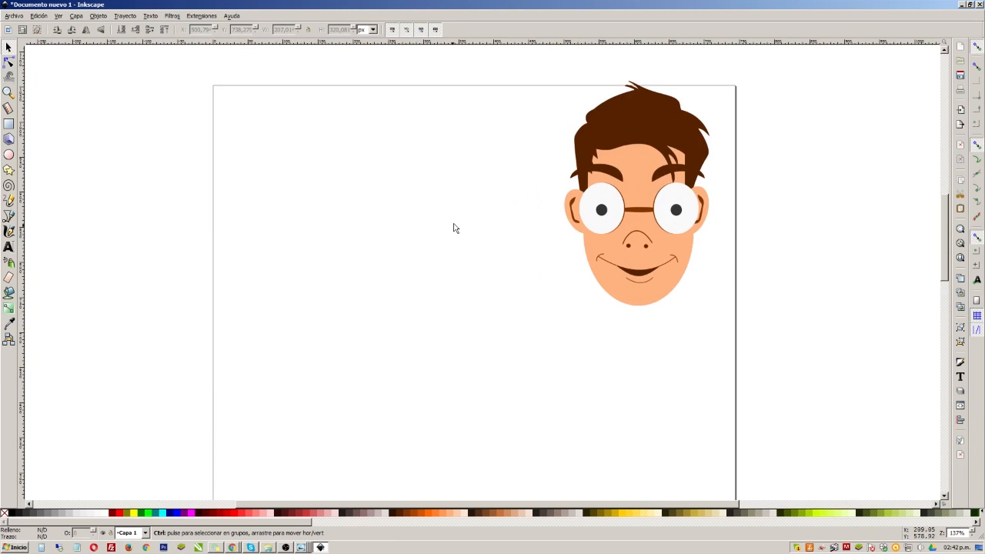
{"action": "scroll", "coordinate": [453, 228], "scroll_direction": "down", "scroll_amount": 1}
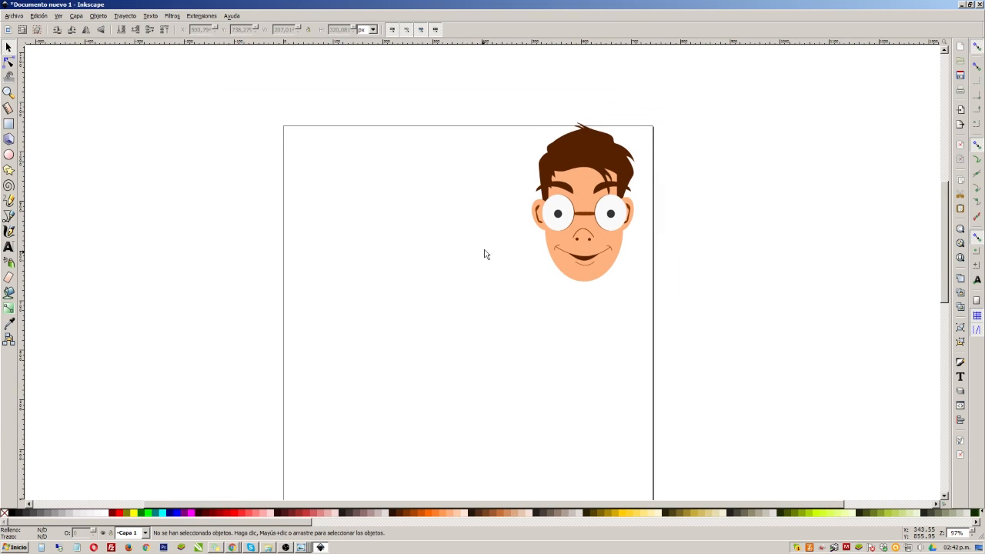
Move the cartoon head off the page to the empty canvas on its right, and deselect it
{"action": "scroll", "coordinate": [547, 201], "scroll_direction": "down", "scroll_amount": 1}
{"action": "left_click_drag", "start_coordinate": [504, 135], "coordinate": [679, 307]}
{"action": "left_click_drag", "start_coordinate": [574, 218], "coordinate": [827, 241]}
{"action": "left_click", "coordinate": [198, 194]}
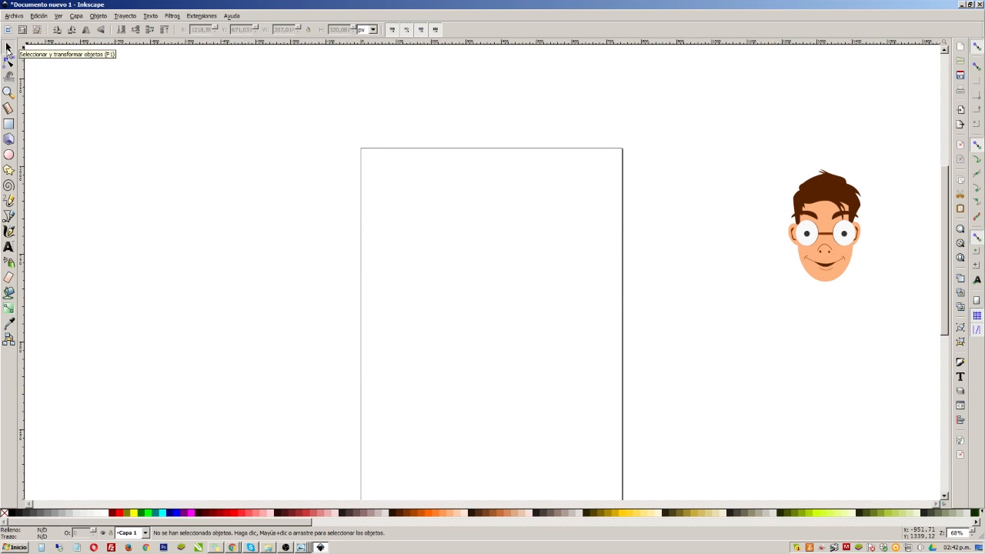
Draw rectangles of about 265 × 241, 471 × 395 and 224 × 213 px on the page, and a circle over its left edge
{"action": "left_click", "coordinate": [9, 48]}
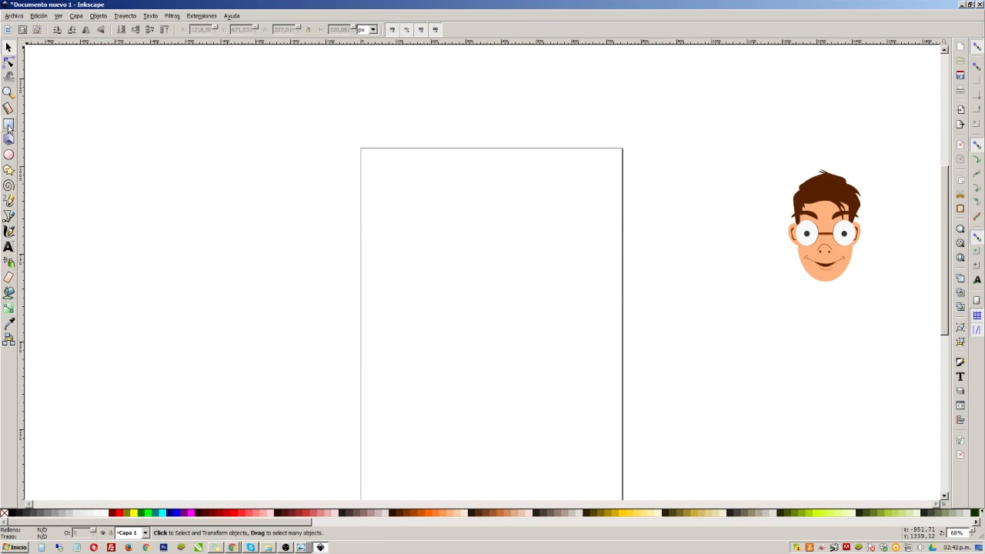
{"action": "left_click", "coordinate": [9, 124]}
{"action": "left_click_drag", "start_coordinate": [434, 197], "coordinate": [526, 282]}
{"action": "left_click_drag", "start_coordinate": [411, 330], "coordinate": [576, 468]}
{"action": "left_click_drag", "start_coordinate": [661, 223], "coordinate": [582, 297]}
{"action": "left_click", "coordinate": [9, 154]}
{"action": "left_click_drag", "start_coordinate": [305, 214], "coordinate": [422, 331]}
Select the drawn shapes one by one with the selection tool, and enlarge the upper rectangle outward from its upper right corner
{"action": "left_click", "coordinate": [8, 47]}
{"action": "left_click", "coordinate": [490, 176]}
{"action": "left_click", "coordinate": [447, 280]}
{"action": "left_click", "coordinate": [357, 257]}
{"action": "left_click", "coordinate": [521, 246]}
{"action": "left_click", "coordinate": [622, 253]}
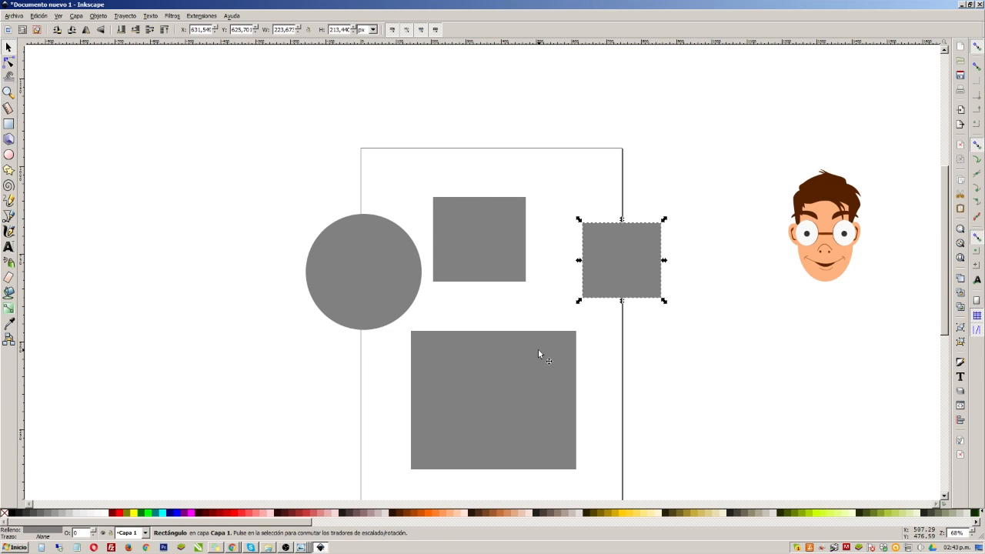
{"action": "left_click", "coordinate": [538, 354]}
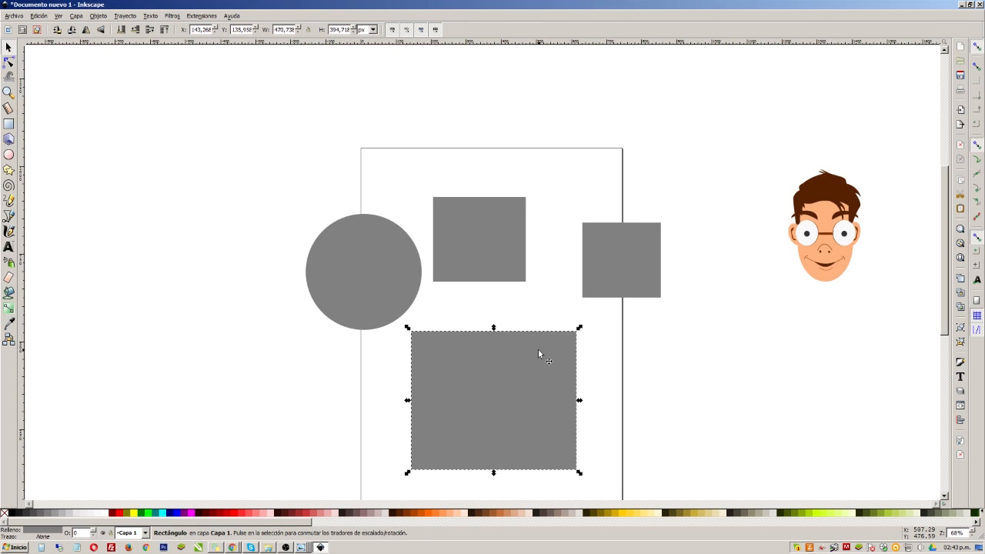
{"action": "left_click", "coordinate": [492, 231]}
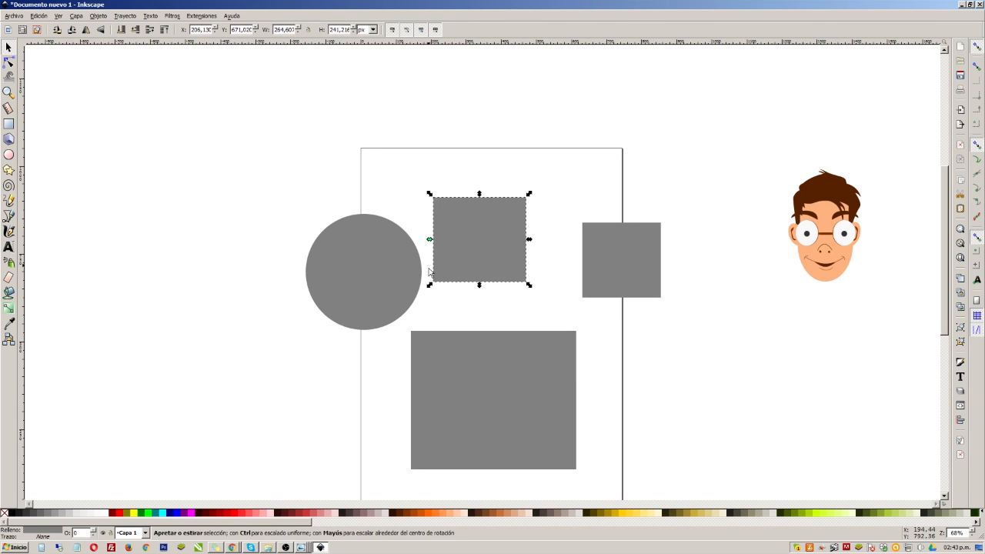
{"action": "left_click_drag", "start_coordinate": [529, 195], "coordinate": [539, 157]}
Move the cartoon head to the left of the page and enlarge it proportionally to about 439 × 678 px
{"action": "left_click_drag", "start_coordinate": [742, 137], "coordinate": [907, 368]}
{"action": "left_click_drag", "start_coordinate": [823, 227], "coordinate": [182, 248]}
{"action": "left_click_drag", "start_coordinate": [229, 202], "coordinate": [356, 77]}
{"action": "left_click_drag", "start_coordinate": [318, 131], "coordinate": [373, 92]}
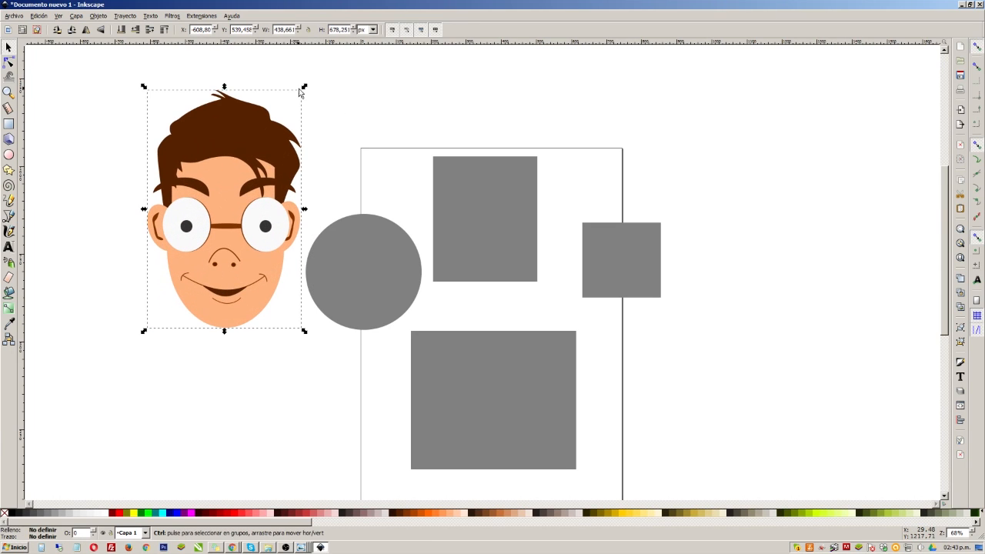
Try squashing the cartoon head to about 390 × 101 px without keeping its proportions, and undo the distortion
{"action": "left_click_drag", "start_coordinate": [303, 87], "coordinate": [288, 292]}
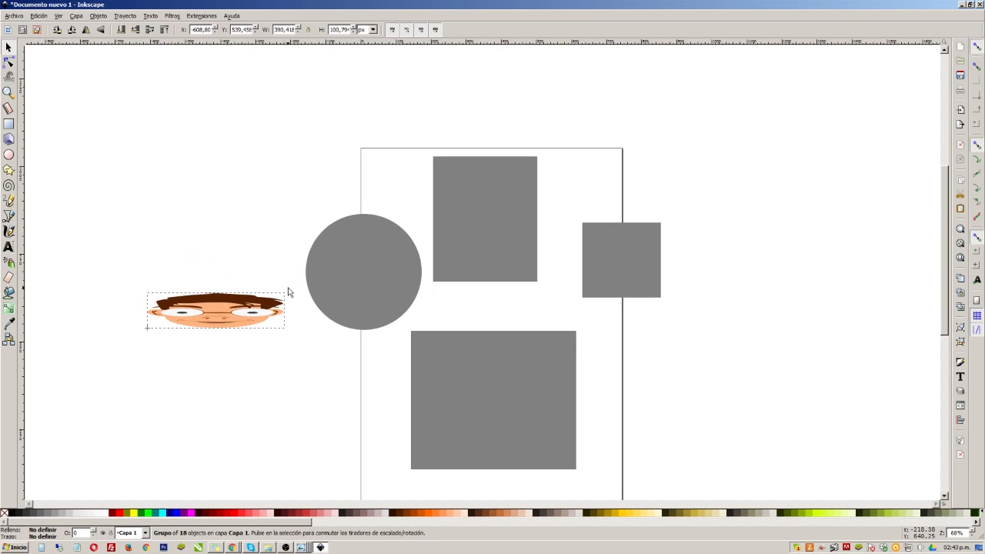
{"action": "key", "text": "ctrl+z"}
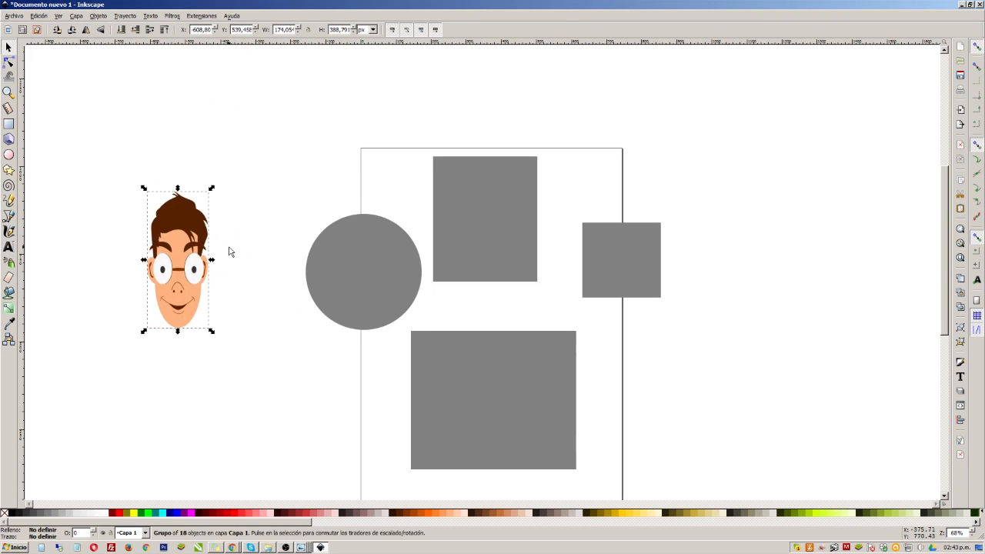
{"action": "key", "text": "ctrl+shift+z"}
{"action": "key", "text": "ctrl+z"}
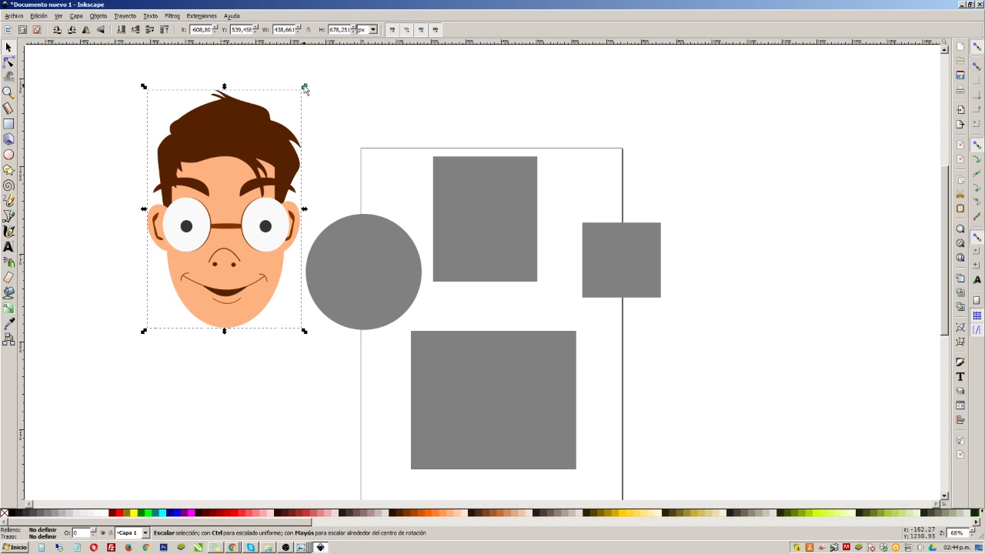
Scale the cartoon head proportionally to about 261 × 403 px
{"action": "mouse_move", "coordinate": [305, 89]}
{"action": "left_mouse_down"}
{"action": "mouse_move", "coordinate": [253, 190]}
{"action": "mouse_move", "coordinate": [200, 256]}
{"action": "mouse_move", "coordinate": [231, 205]}
{"action": "mouse_move", "coordinate": [308, 126]}
{"action": "mouse_move", "coordinate": [316, 92]}
{"action": "left_mouse_up"}
{"action": "mouse_move", "coordinate": [254, 176]}
{"action": "left_mouse_down"}
{"action": "mouse_move", "coordinate": [325, 103]}
{"action": "mouse_move", "coordinate": [165, 281]}
{"action": "mouse_move", "coordinate": [204, 277]}
{"action": "mouse_move", "coordinate": [318, 115]}
{"action": "mouse_move", "coordinate": [253, 219]}
{"action": "mouse_move", "coordinate": [218, 217]}
{"action": "mouse_move", "coordinate": [176, 282]}
{"action": "mouse_move", "coordinate": [215, 220]}
{"action": "mouse_move", "coordinate": [264, 185]}
{"action": "left_mouse_up"}
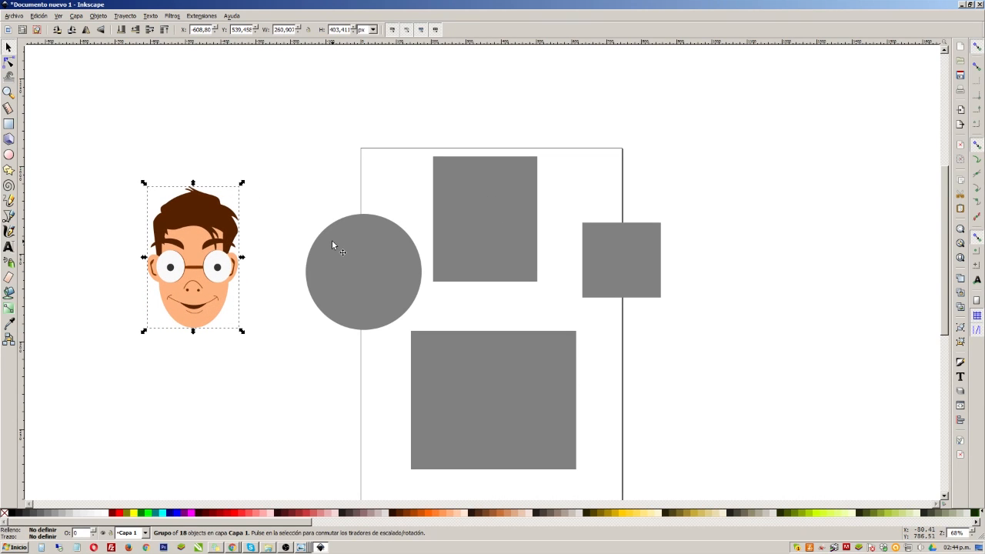
Try rotating the cartoon head freely from its upper right corner, and undo each rotation
{"action": "left_click", "coordinate": [198, 255]}
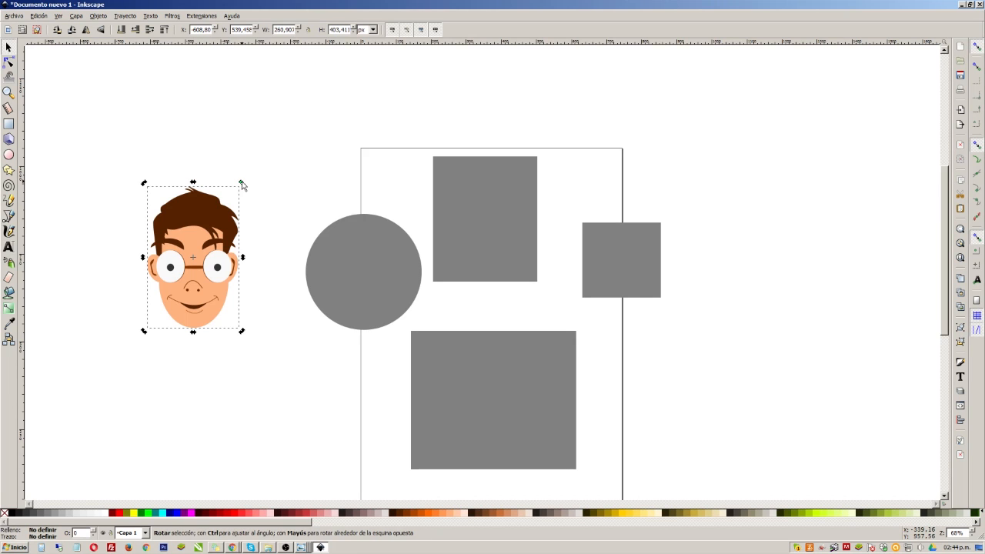
{"action": "mouse_move", "coordinate": [241, 183]}
{"action": "left_mouse_down"}
{"action": "mouse_move", "coordinate": [264, 205]}
{"action": "mouse_move", "coordinate": [266, 312]}
{"action": "mouse_move", "coordinate": [143, 323]}
{"action": "mouse_move", "coordinate": [198, 199]}
{"action": "mouse_move", "coordinate": [183, 200]}
{"action": "mouse_move", "coordinate": [140, 258]}
{"action": "mouse_move", "coordinate": [193, 312]}
{"action": "mouse_move", "coordinate": [219, 259]}
{"action": "mouse_move", "coordinate": [208, 221]}
{"action": "mouse_move", "coordinate": [184, 218]}
{"action": "mouse_move", "coordinate": [161, 234]}
{"action": "mouse_move", "coordinate": [183, 268]}
{"action": "mouse_move", "coordinate": [150, 254]}
{"action": "mouse_move", "coordinate": [158, 204]}
{"action": "mouse_move", "coordinate": [177, 175]}
{"action": "mouse_move", "coordinate": [187, 200]}
{"action": "mouse_move", "coordinate": [266, 265]}
{"action": "mouse_move", "coordinate": [250, 413]}
{"action": "mouse_move", "coordinate": [154, 463]}
{"action": "mouse_move", "coordinate": [215, 218]}
{"action": "mouse_move", "coordinate": [201, 201]}
{"action": "left_mouse_up"}
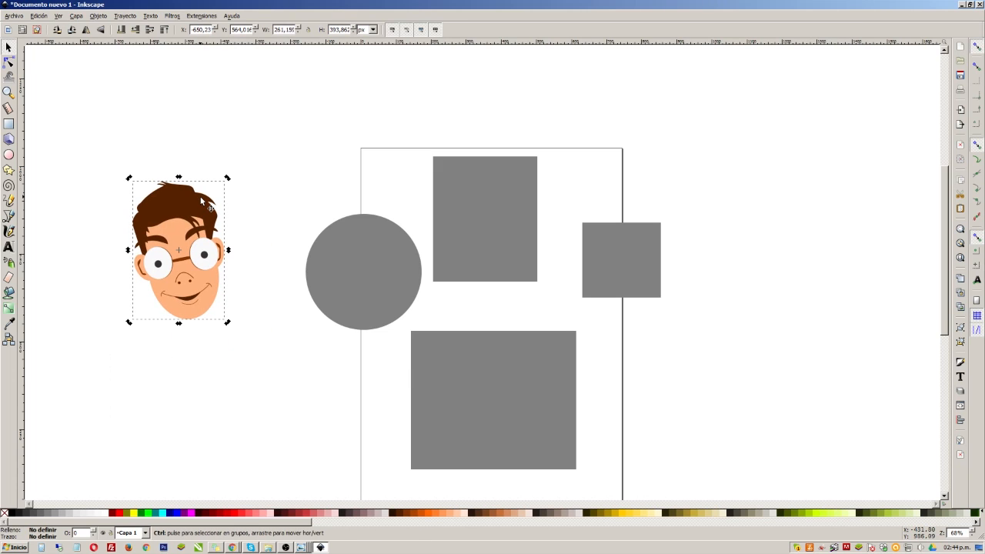
{"action": "key", "text": "ctrl+z"}
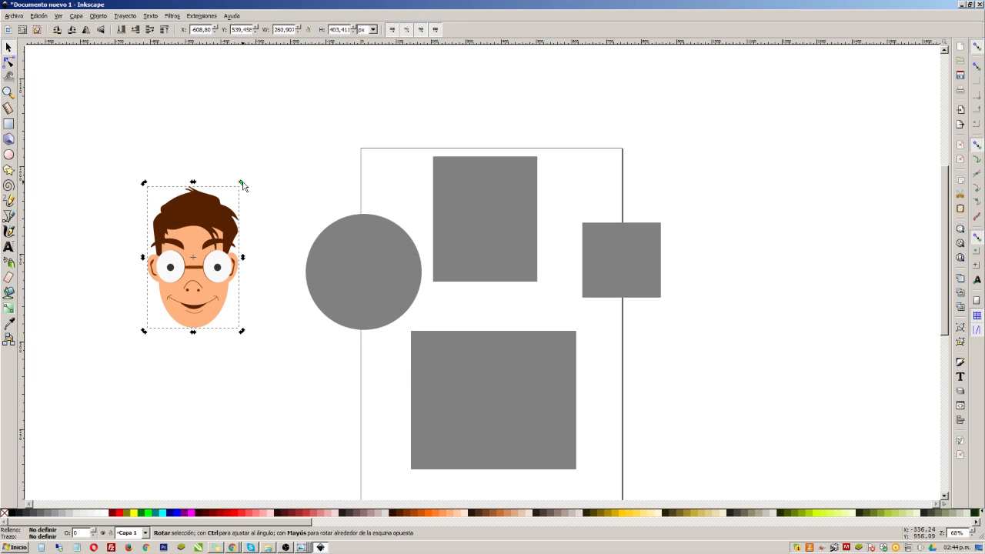
{"action": "left_click_drag", "start_coordinate": [242, 183], "coordinate": [257, 146]}
{"action": "key", "text": "ctrl+z"}
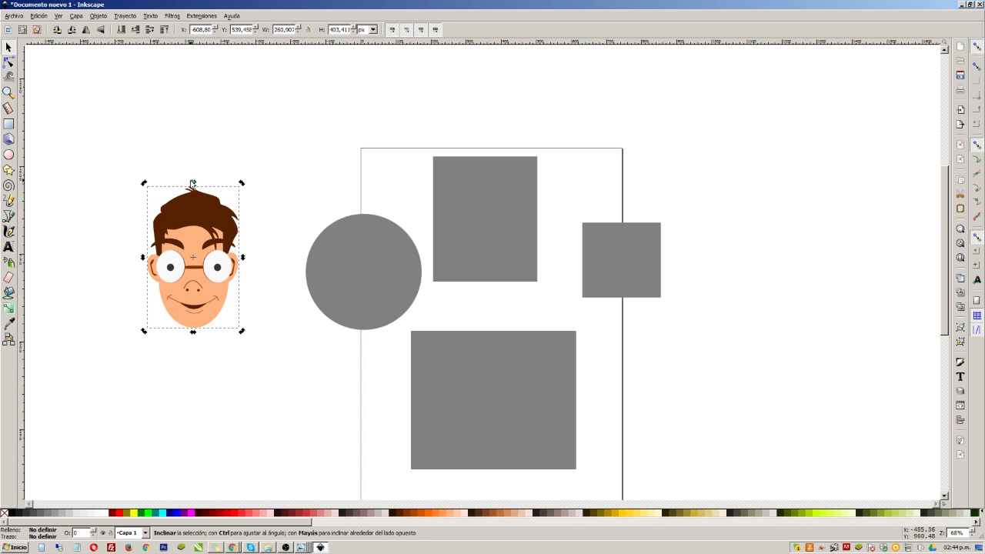
Try skewing the cartoon head horizontally and then vertically by about 34°, and undo the skews
{"action": "left_click_drag", "start_coordinate": [193, 184], "coordinate": [291, 194]}
{"action": "mouse_move", "coordinate": [203, 200]}
{"action": "left_mouse_down"}
{"action": "mouse_move", "coordinate": [121, 199]}
{"action": "mouse_move", "coordinate": [193, 188]}
{"action": "left_mouse_up"}
{"action": "left_click", "coordinate": [236, 259]}
{"action": "left_click_drag", "start_coordinate": [241, 256], "coordinate": [246, 228]}
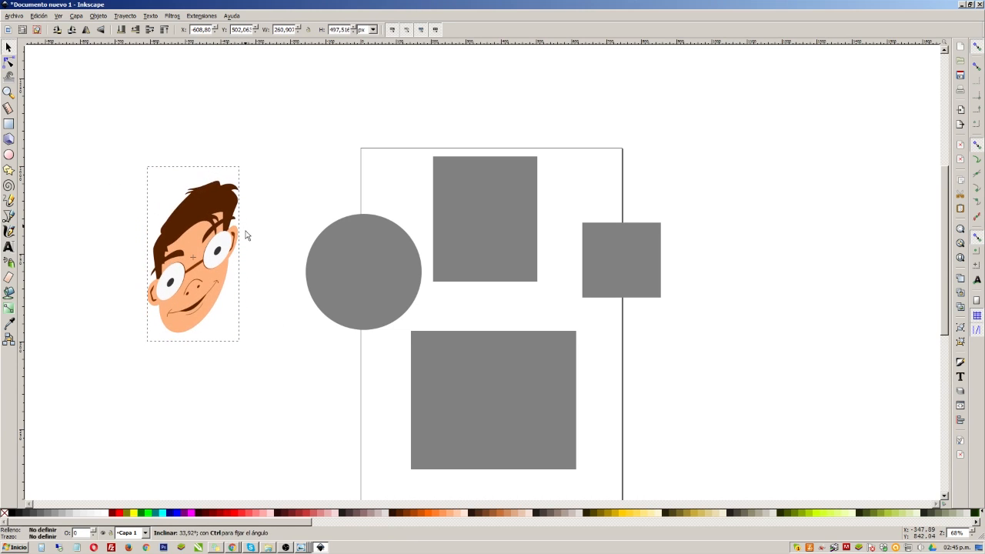
{"action": "key", "text": "ctrl+z"}
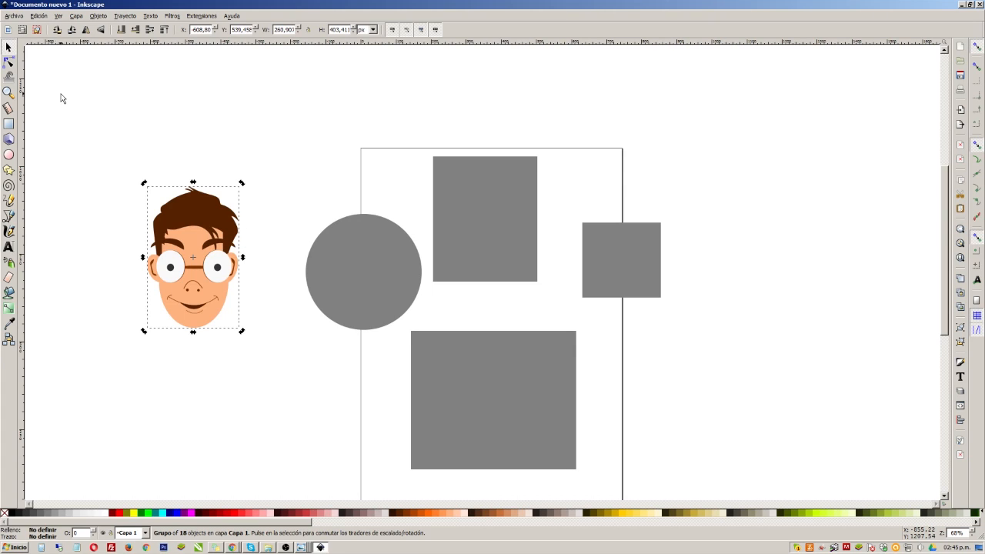
Magnify the cartoon head with the Zoom tool to 194%, and reduce the view back to 68%
{"action": "left_click", "coordinate": [8, 92]}
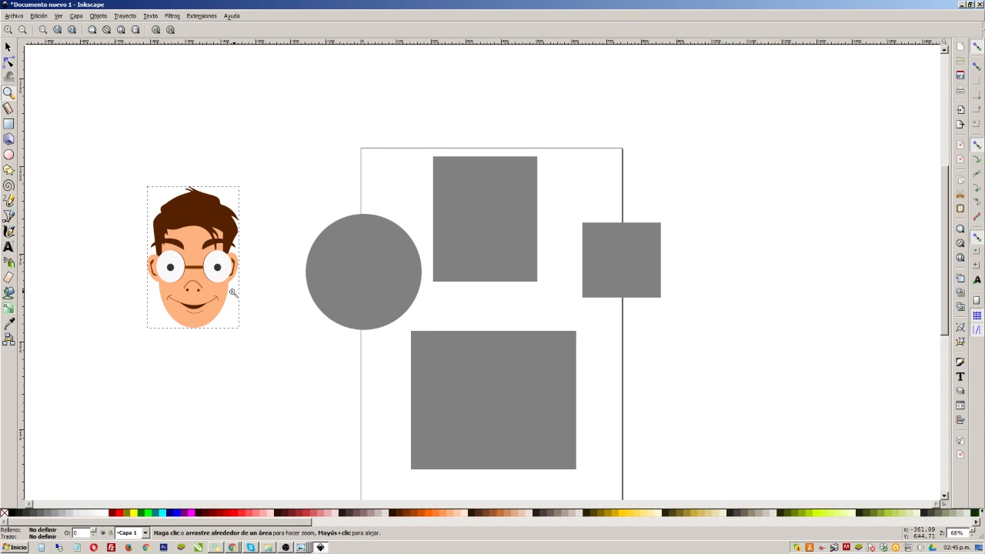
{"action": "left_click", "coordinate": [189, 270]}
{"action": "left_click", "coordinate": [203, 265]}
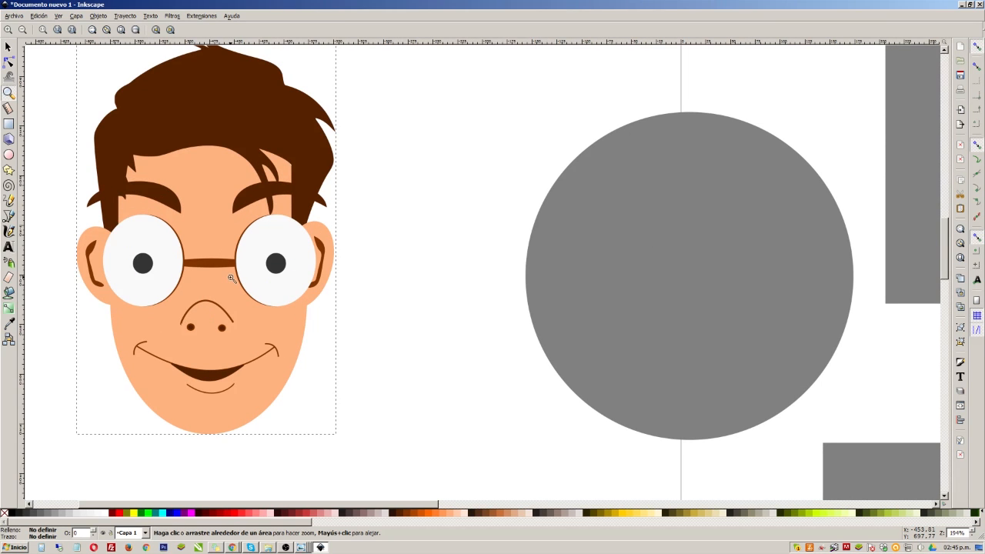
{"action": "left_click", "coordinate": [196, 280], "text": "shift"}
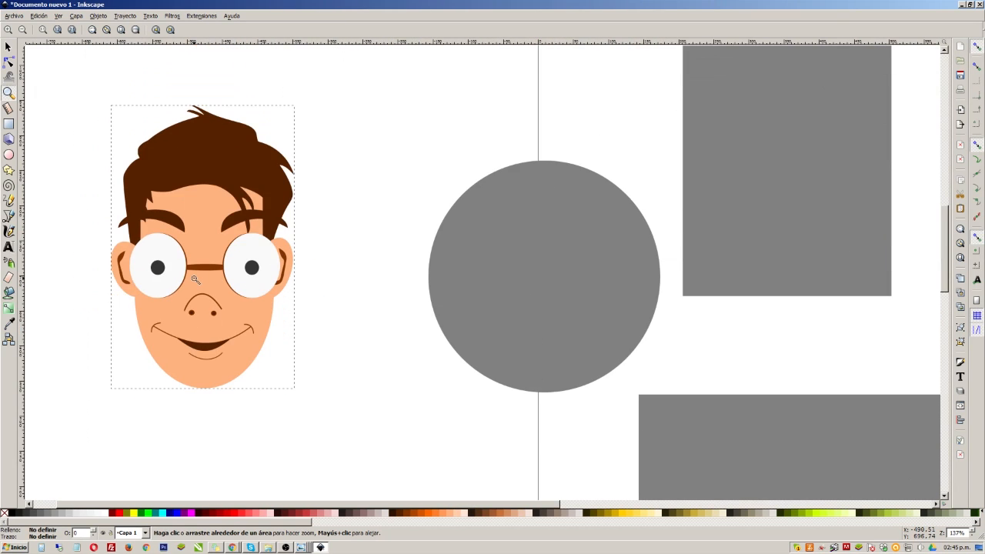
{"action": "left_click", "coordinate": [209, 275], "text": "shift"}
{"action": "left_click", "coordinate": [209, 274], "text": "shift"}
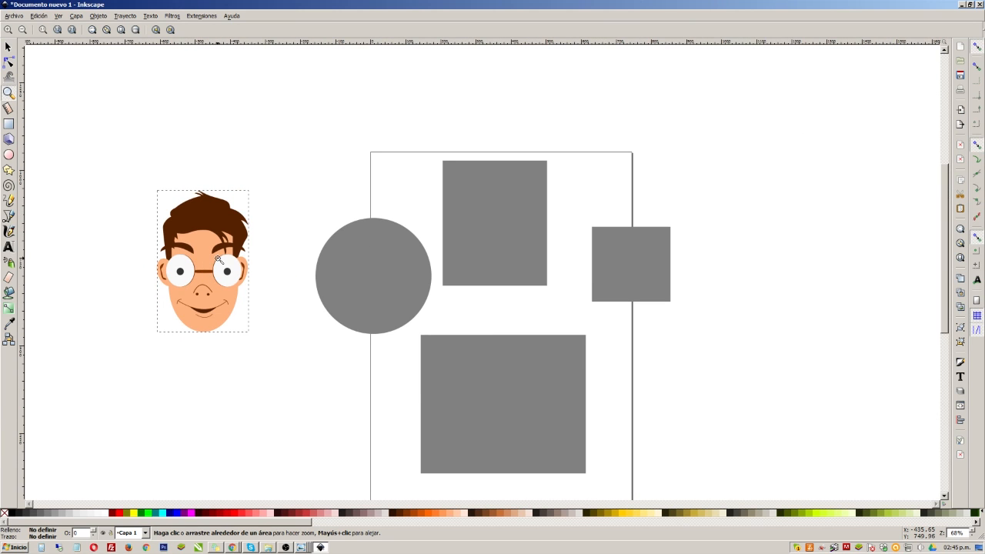
Magnify the cartoon head's face to 274% with the Zoom tool, and reduce the view again
{"action": "left_click", "coordinate": [213, 263]}
{"action": "left_click", "coordinate": [213, 263]}
{"action": "left_click", "coordinate": [212, 263]}
{"action": "left_click", "coordinate": [210, 263]}
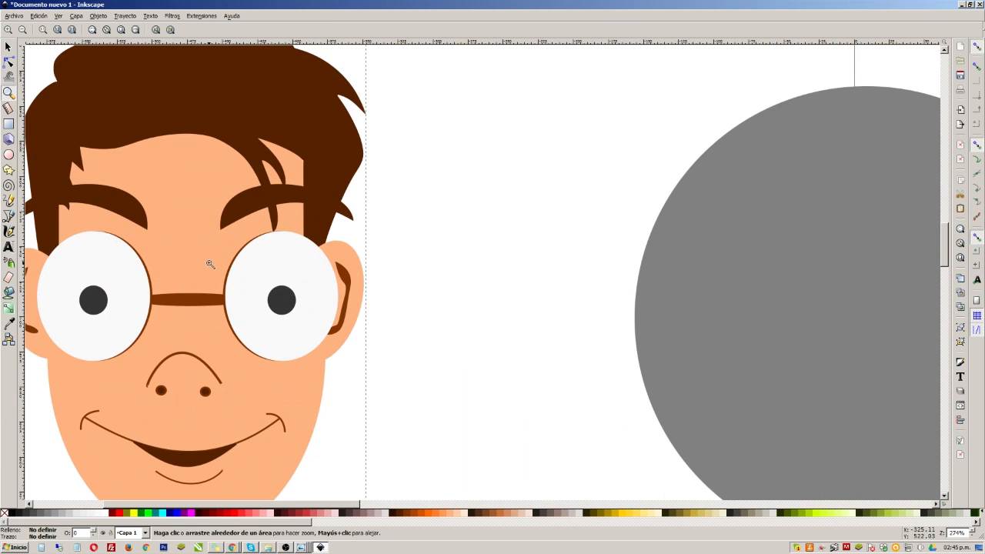
{"action": "left_click", "coordinate": [209, 264], "text": "shift"}
{"action": "left_click", "coordinate": [209, 264], "text": "shift"}
{"action": "left_click", "coordinate": [209, 264], "text": "shift"}
{"action": "left_click", "coordinate": [209, 264], "text": "shift"}
Enlarge the view around the cartoon head's glasses to 387% or more, and reduce it to 68% or less
{"action": "left_click", "coordinate": [208, 267]}
{"action": "left_click", "coordinate": [207, 267]}
{"action": "left_click", "coordinate": [204, 269]}
{"action": "left_click", "coordinate": [204, 269]}
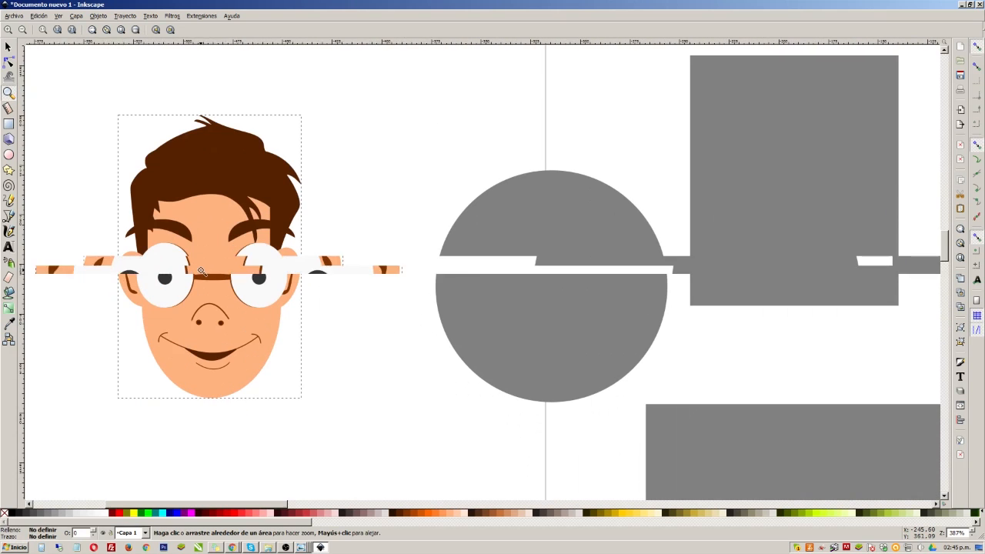
{"action": "left_click", "coordinate": [201, 271]}
{"action": "left_click", "coordinate": [202, 270]}
{"action": "left_click", "coordinate": [201, 270], "text": "shift"}
{"action": "left_click", "coordinate": [202, 271], "text": "shift"}
{"action": "left_click", "coordinate": [201, 271], "text": "shift"}
{"action": "left_click", "coordinate": [201, 271], "text": "shift"}
{"action": "left_click", "coordinate": [202, 271], "text": "shift"}
{"action": "left_click", "coordinate": [202, 271], "text": "shift"}
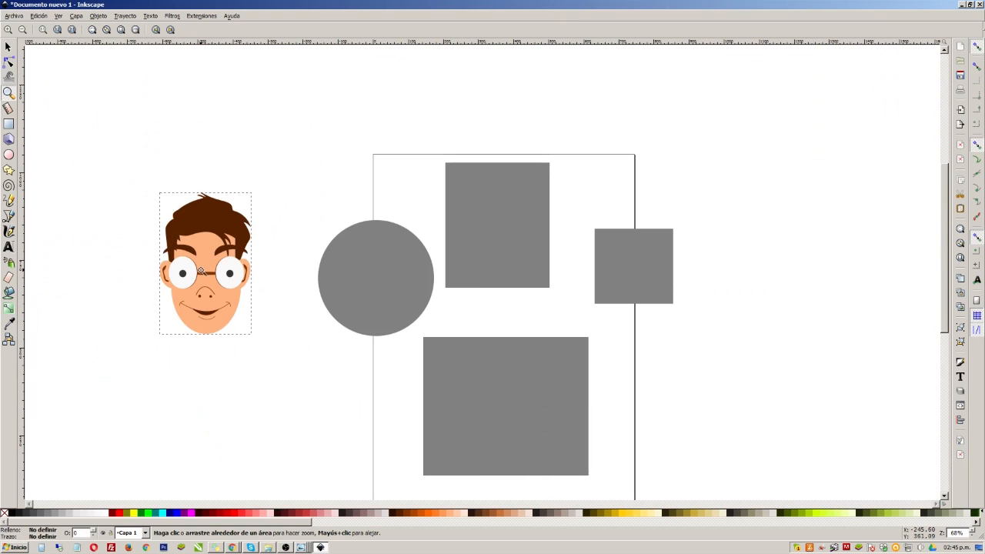
{"action": "left_click", "coordinate": [202, 271], "text": "shift"}
Zoom in gradually on the cartoon head's eyes past 137%, and zoom out until the whole head fits
{"action": "left_click", "coordinate": [202, 271]}
{"action": "left_click", "coordinate": [201, 271]}
{"action": "left_click", "coordinate": [202, 271]}
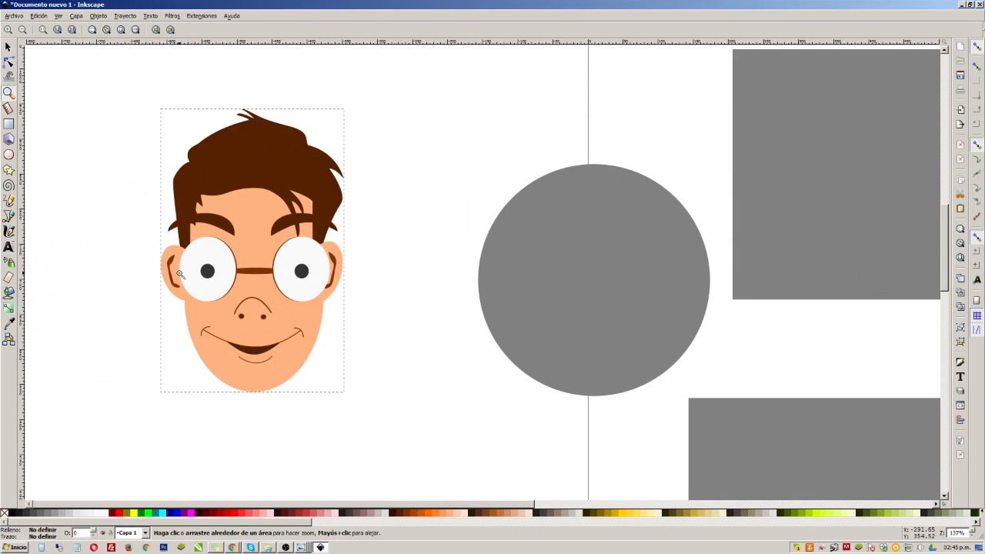
{"action": "left_click", "coordinate": [207, 272]}
{"action": "left_click", "coordinate": [225, 269]}
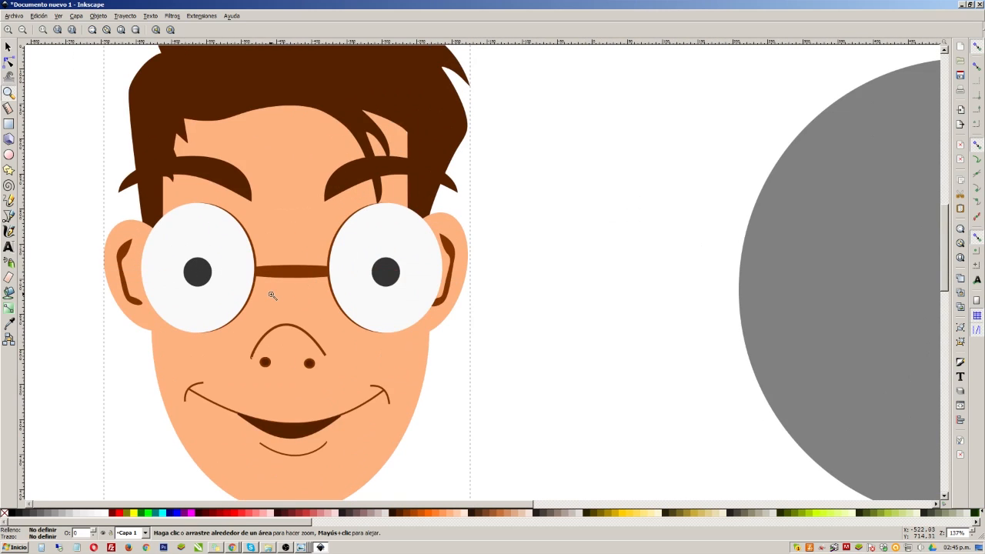
{"action": "left_click", "coordinate": [271, 294], "text": "shift"}
{"action": "left_click", "coordinate": [271, 294], "text": "shift"}
{"action": "left_click", "coordinate": [271, 295], "text": "shift"}
Magnify the cartoon head's glasses and nose to 547%, and reduce the view below 194%
{"action": "left_click", "coordinate": [261, 282]}
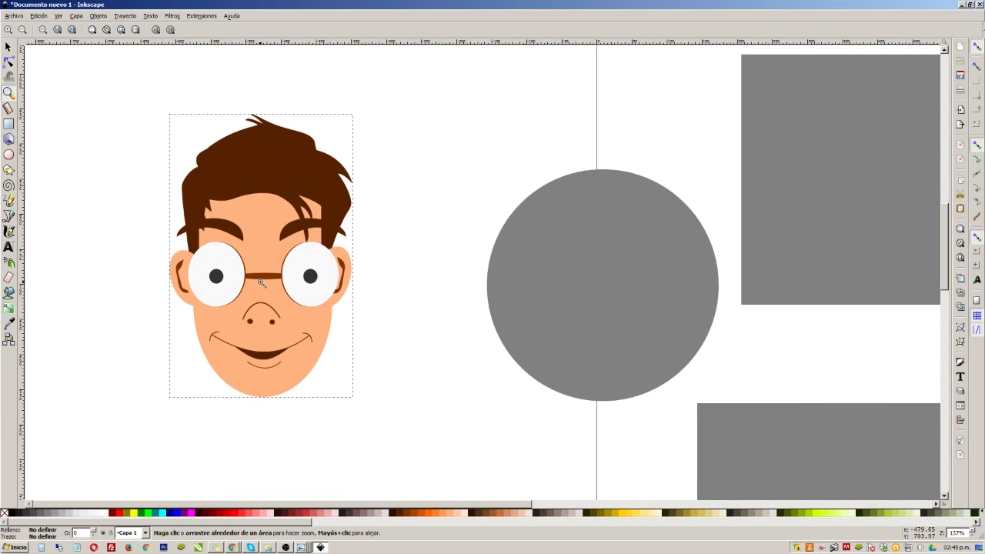
{"action": "left_click", "coordinate": [261, 282]}
{"action": "left_click", "coordinate": [262, 282]}
{"action": "left_click", "coordinate": [262, 282]}
{"action": "left_click", "coordinate": [262, 283]}
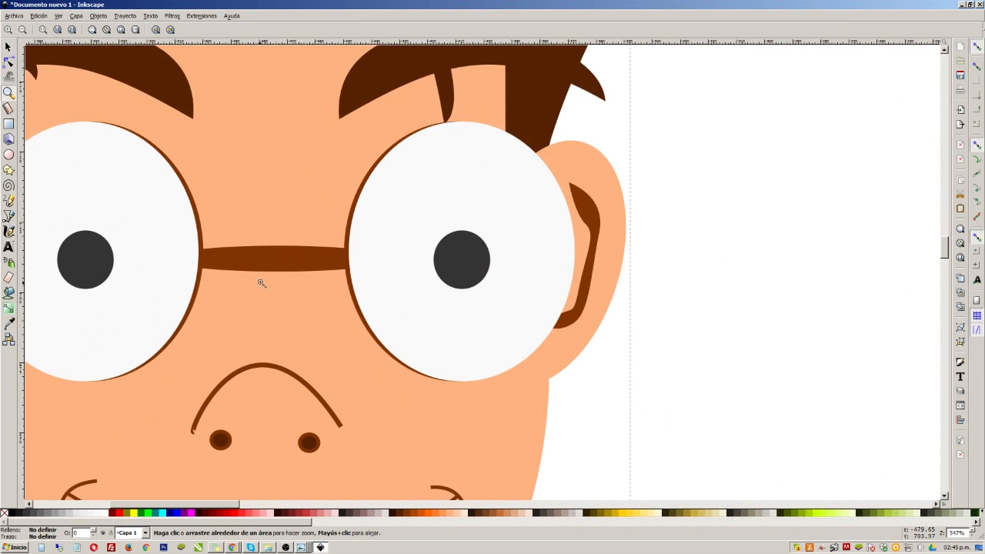
{"action": "scroll", "coordinate": [261, 282], "scroll_direction": "up", "scroll_amount": 1}
{"action": "scroll", "coordinate": [260, 282], "scroll_direction": "down", "scroll_amount": 4}
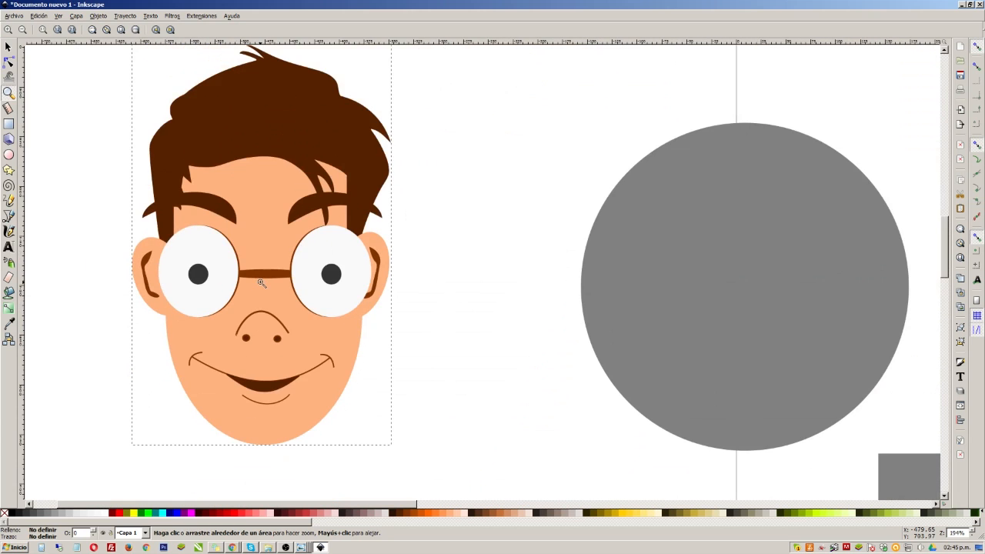
{"action": "scroll", "coordinate": [262, 282], "scroll_direction": "down", "scroll_amount": 4}
Zoom to a boxed area around the cartoon head, magnify the face to 310%, and reduce the view to 77%
{"action": "left_click_drag", "start_coordinate": [218, 222], "coordinate": [342, 359]}
{"action": "left_click", "coordinate": [442, 246]}
{"action": "left_click", "coordinate": [442, 245]}
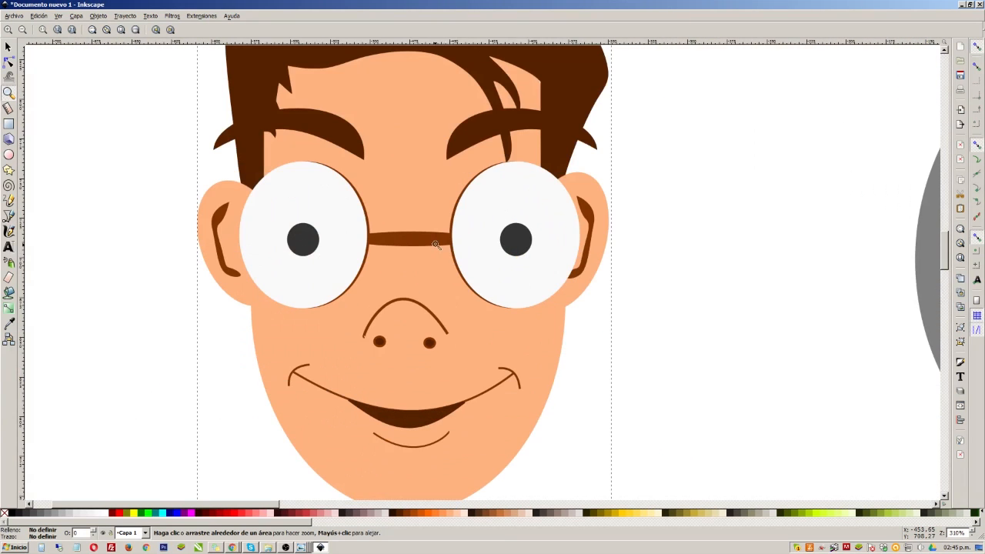
{"action": "scroll", "coordinate": [435, 244], "scroll_direction": "up", "scroll_amount": 2}
{"action": "scroll", "coordinate": [413, 246], "scroll_direction": "down", "scroll_amount": 3}
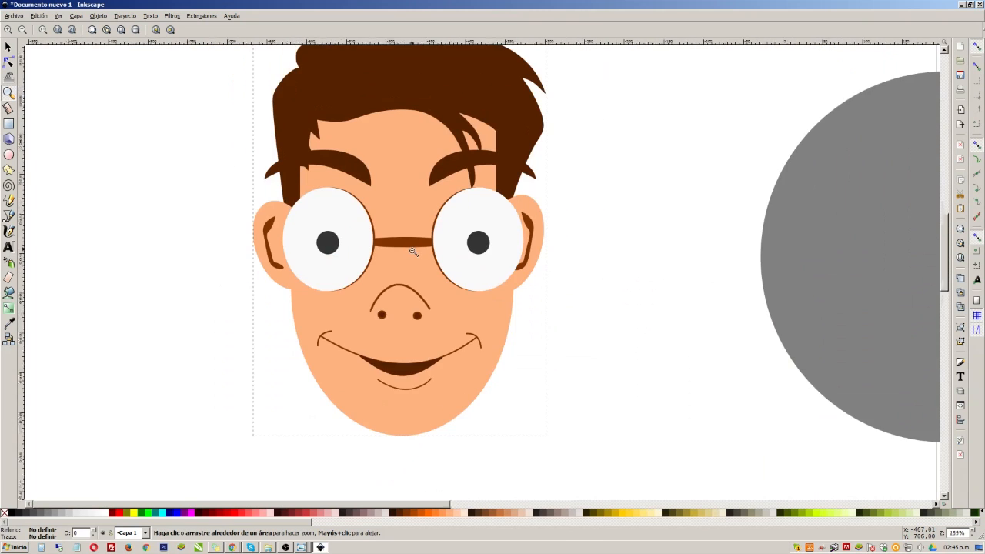
{"action": "scroll", "coordinate": [413, 251], "scroll_direction": "down", "scroll_amount": 4}
{"action": "scroll", "coordinate": [429, 274], "scroll_direction": "up", "scroll_amount": 1}
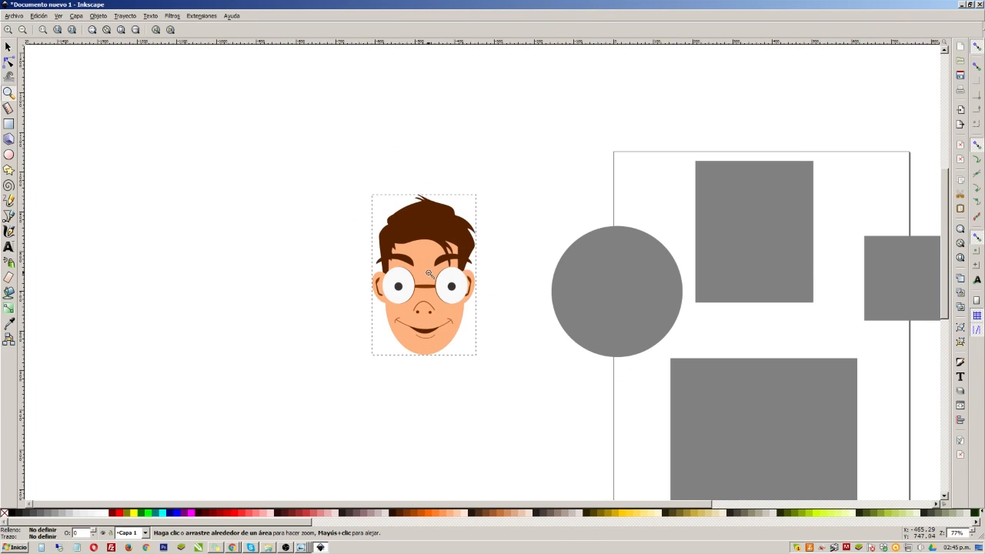
{"action": "scroll", "coordinate": [429, 275], "scroll_direction": "up", "scroll_amount": 1}
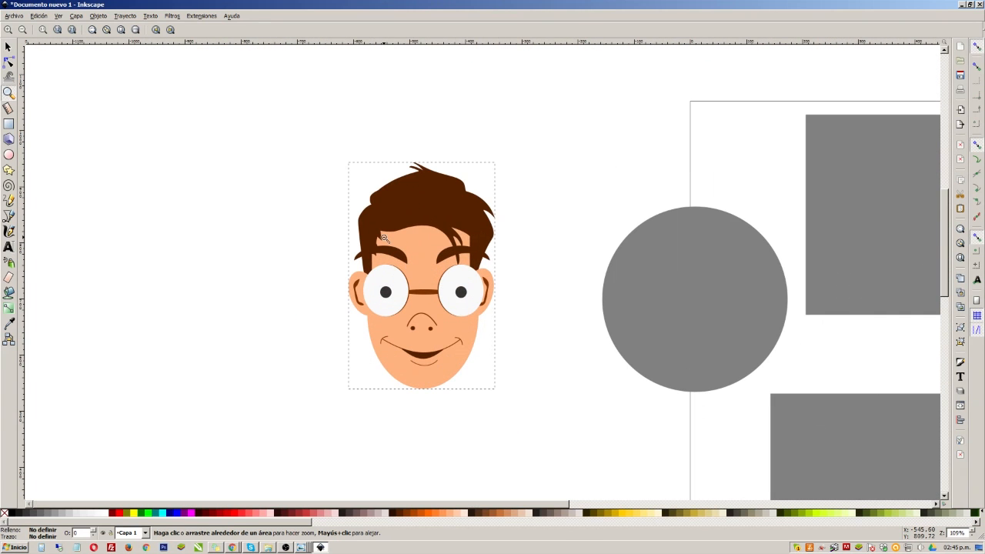
{"action": "scroll", "coordinate": [430, 281], "scroll_direction": "down", "scroll_amount": 1}
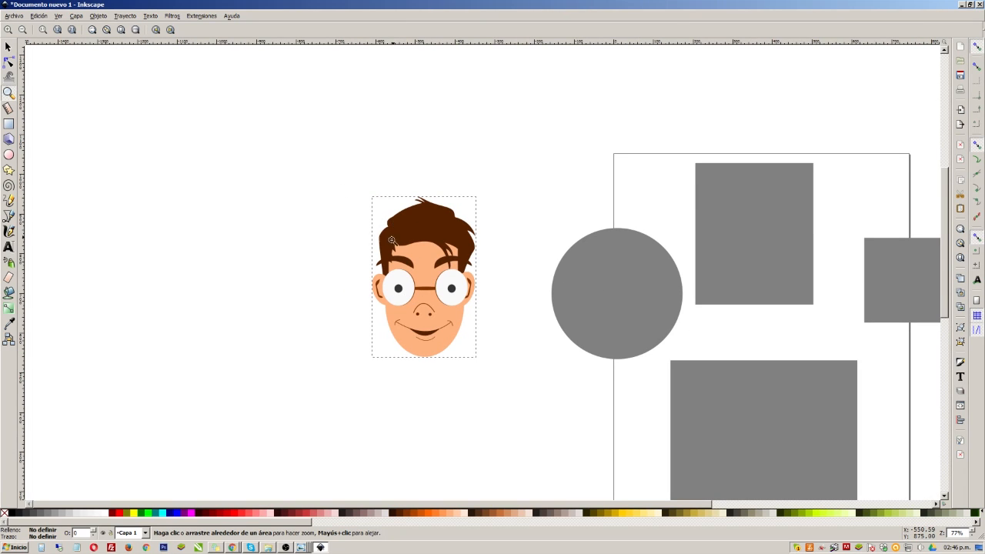
Zoom to a boxed area around the face at 397%, and vary the magnification until the view is at 50%
{"action": "left_click_drag", "start_coordinate": [372, 238], "coordinate": [476, 325]}
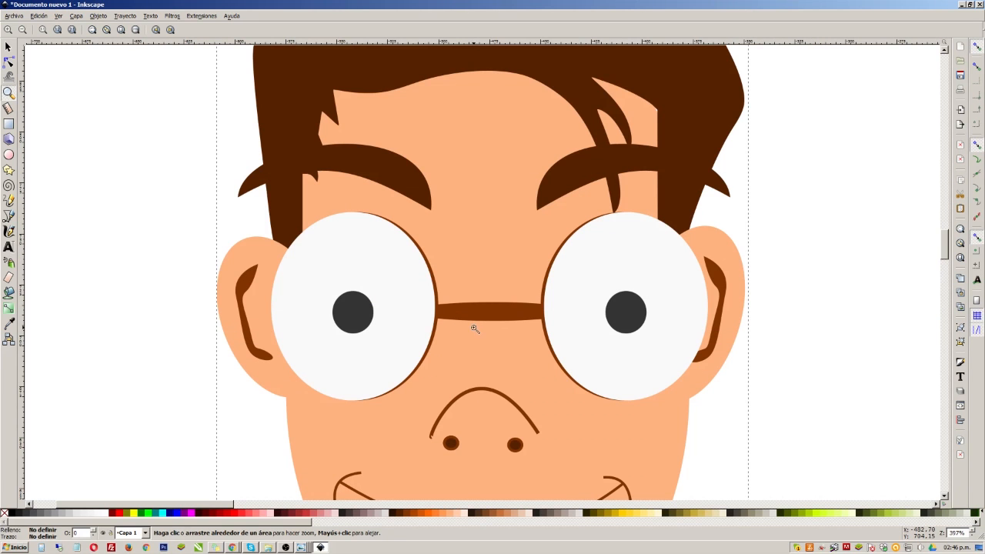
{"action": "scroll", "coordinate": [474, 311], "scroll_direction": "down", "scroll_amount": 8}
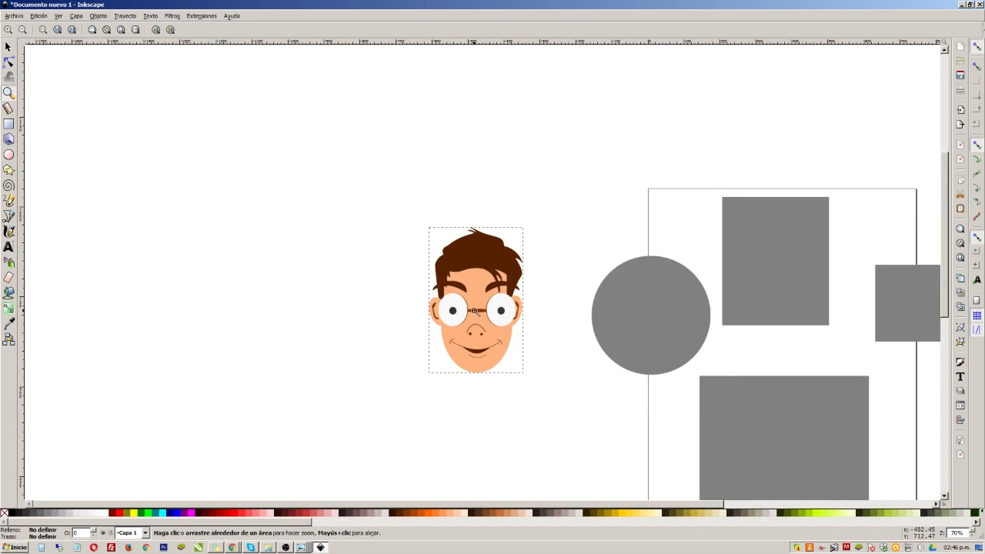
{"action": "scroll", "coordinate": [476, 306], "scroll_direction": "up", "scroll_amount": 8}
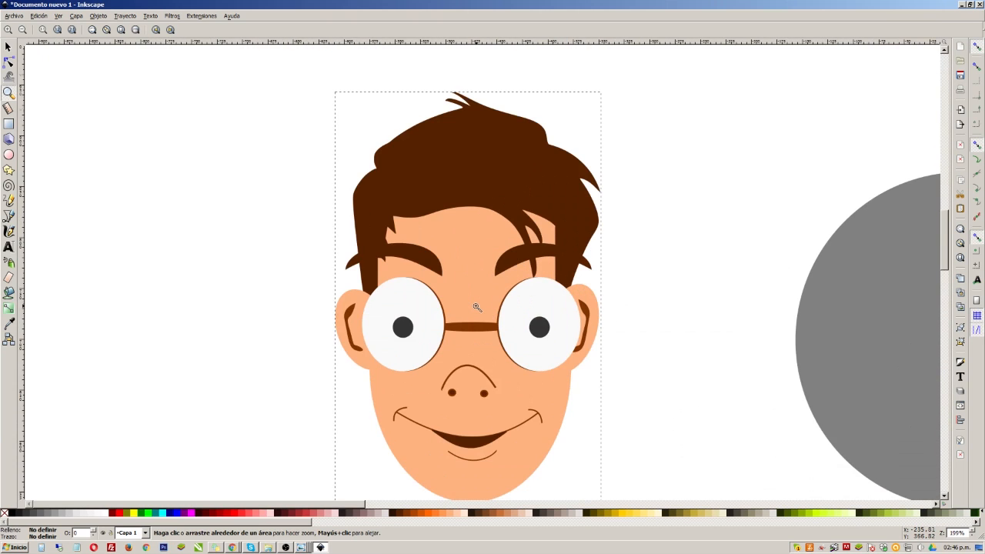
{"action": "scroll", "coordinate": [476, 307], "scroll_direction": "down", "scroll_amount": 2}
{"action": "scroll", "coordinate": [476, 307], "scroll_direction": "down", "scroll_amount": 1}
{"action": "scroll", "coordinate": [474, 306], "scroll_direction": "down", "scroll_amount": 2}
{"action": "scroll", "coordinate": [474, 307], "scroll_direction": "up", "scroll_amount": 4}
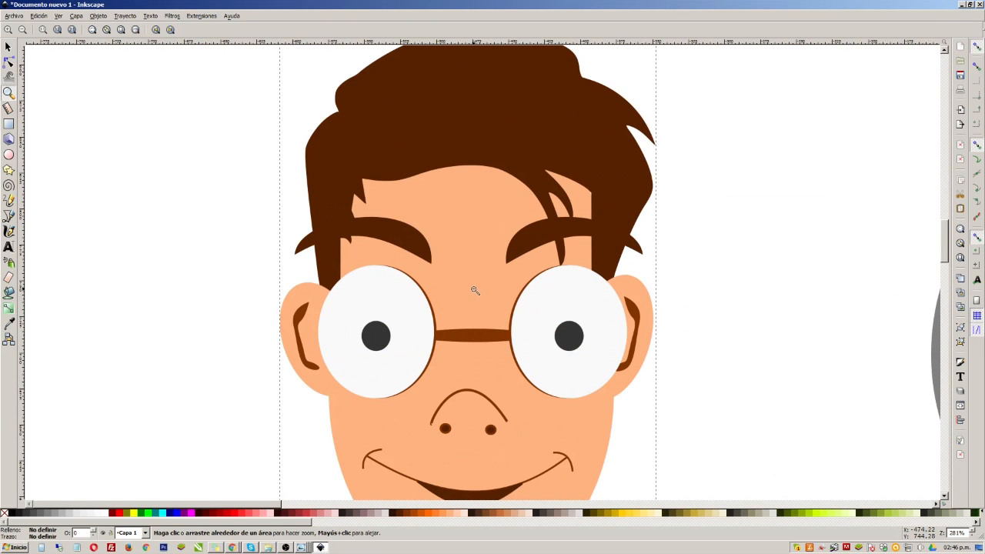
{"action": "scroll", "coordinate": [474, 290], "scroll_direction": "down", "scroll_amount": 3}
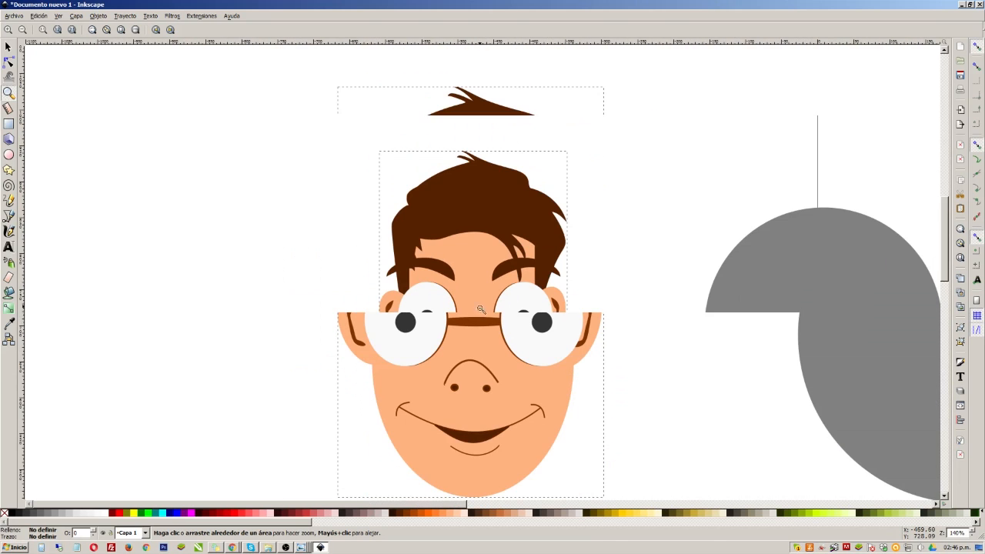
{"action": "scroll", "coordinate": [472, 315], "scroll_direction": "down", "scroll_amount": 2}
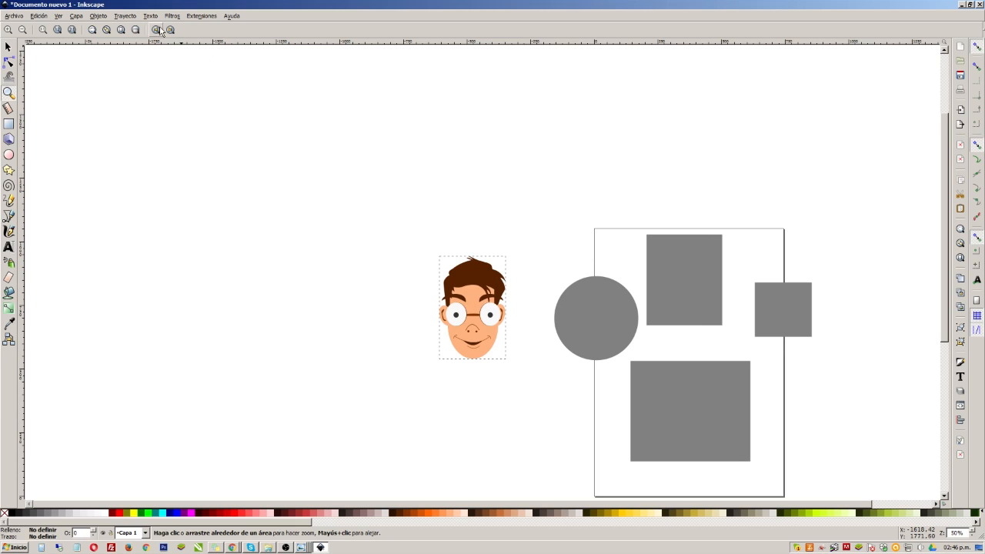
Try rotating the selected cartoon head 90° counterclockwise, and rotate it back 90° clockwise
{"action": "left_click", "coordinate": [8, 48]}
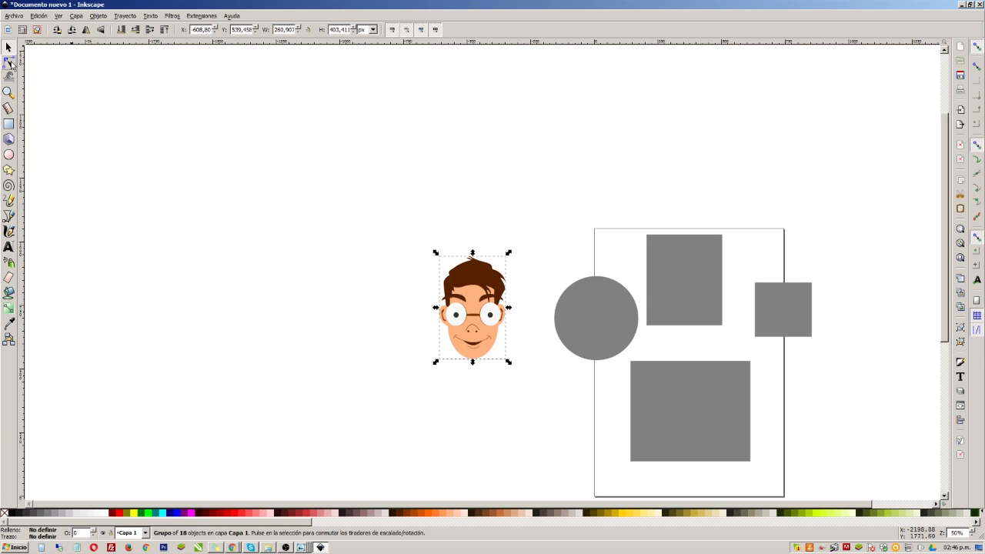
{"action": "left_click", "coordinate": [56, 31]}
{"action": "left_click", "coordinate": [71, 30]}
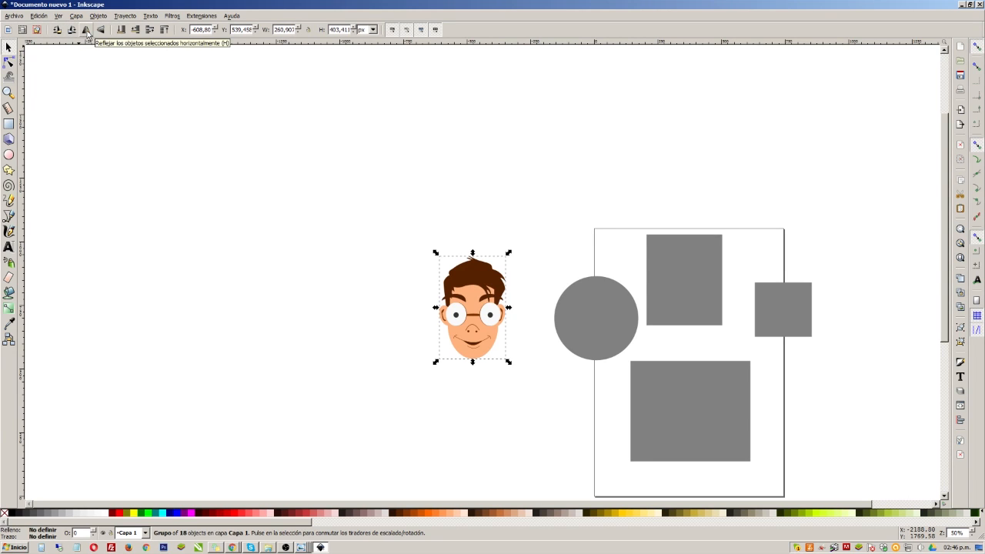
Try flipping the cartoon head horizontally and vertically, reversing each flip
{"action": "left_click", "coordinate": [86, 31]}
{"action": "left_click", "coordinate": [86, 31]}
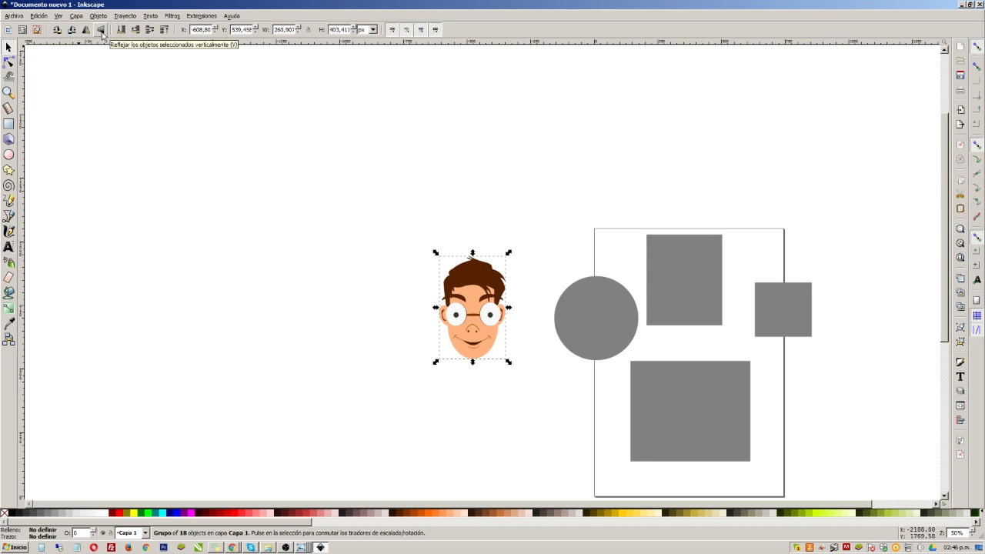
{"action": "left_click", "coordinate": [86, 30]}
{"action": "left_click", "coordinate": [86, 31]}
{"action": "left_click", "coordinate": [100, 30]}
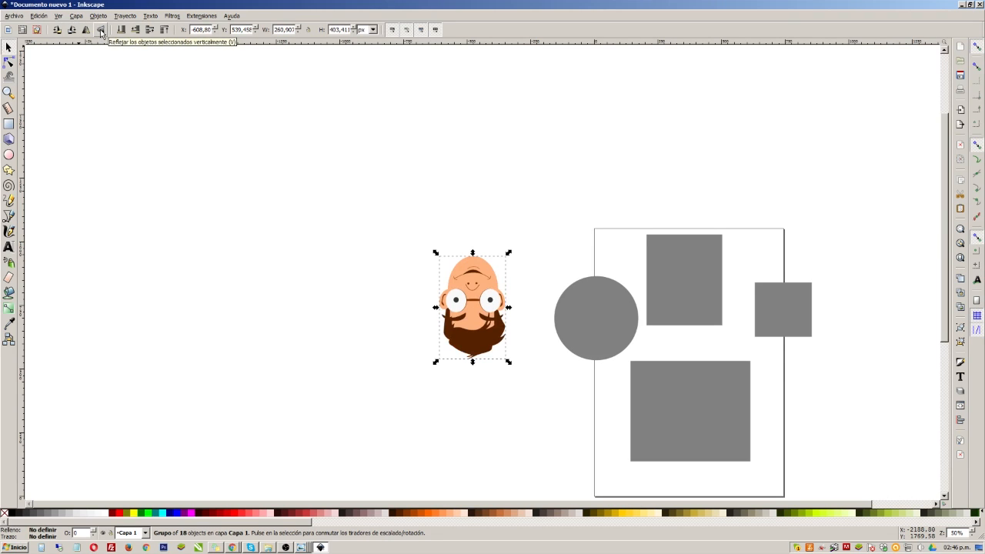
{"action": "left_click", "coordinate": [100, 30]}
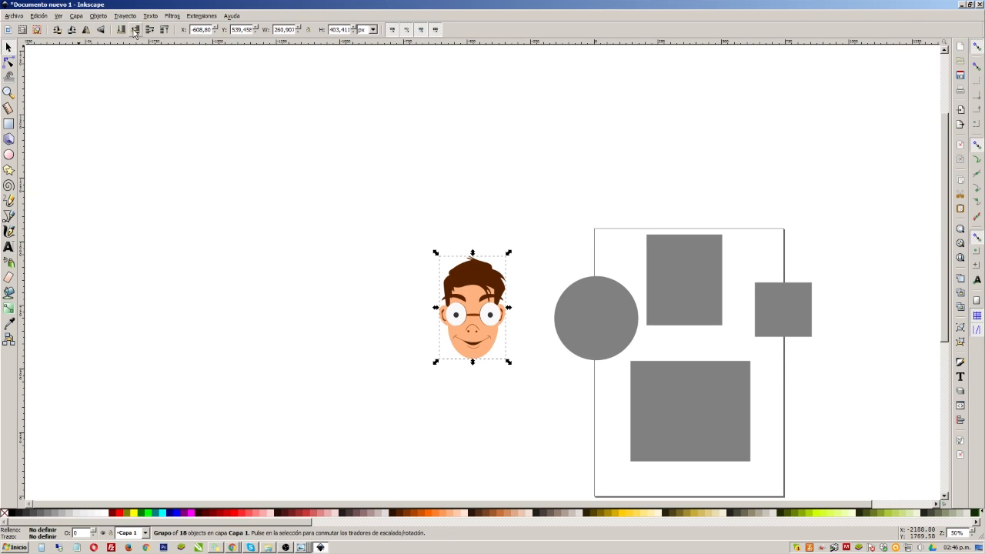
Move the cartoon head onto the page's upper left corner, and overlap it with the circle, filled light brown
{"action": "left_click_drag", "start_coordinate": [501, 298], "coordinate": [653, 250]}
{"action": "left_click_drag", "start_coordinate": [619, 320], "coordinate": [589, 260]}
{"action": "left_click", "coordinate": [505, 514]}
Raise the cartoon head to the front of all objects, and lower it to the very back
{"action": "left_click", "coordinate": [629, 223]}
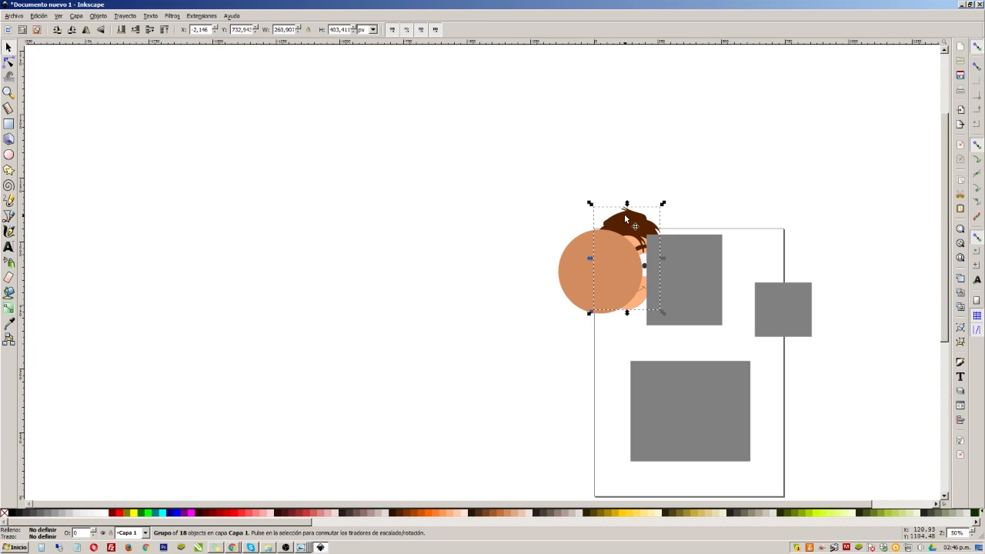
{"action": "left_click", "coordinate": [164, 30]}
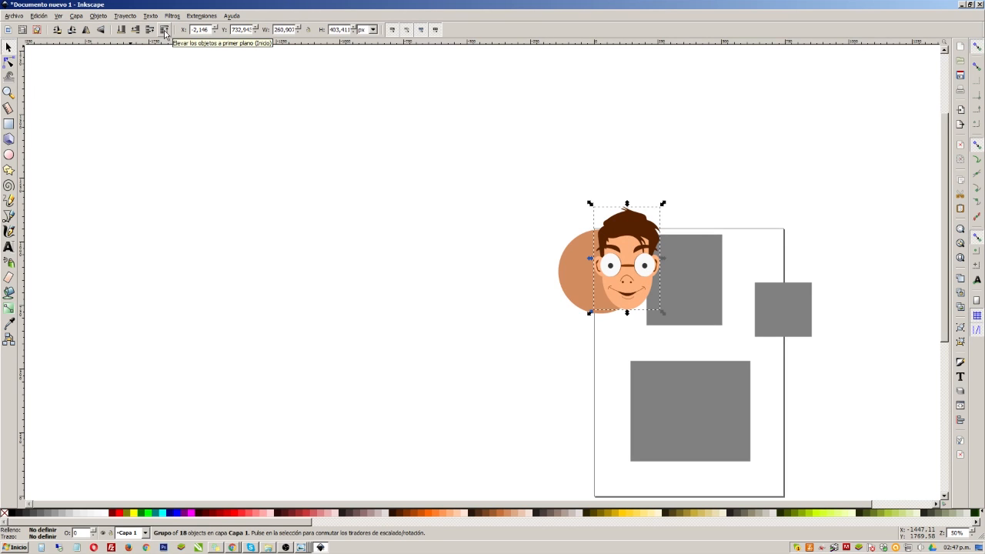
{"action": "left_click", "coordinate": [121, 30]}
Center the light brown circle over the cartoon head's face, and raise the head one level
{"action": "left_click", "coordinate": [581, 286]}
{"action": "left_click_drag", "start_coordinate": [580, 286], "coordinate": [607, 292]}
{"action": "left_click", "coordinate": [469, 211]}
{"action": "left_click", "coordinate": [647, 228]}
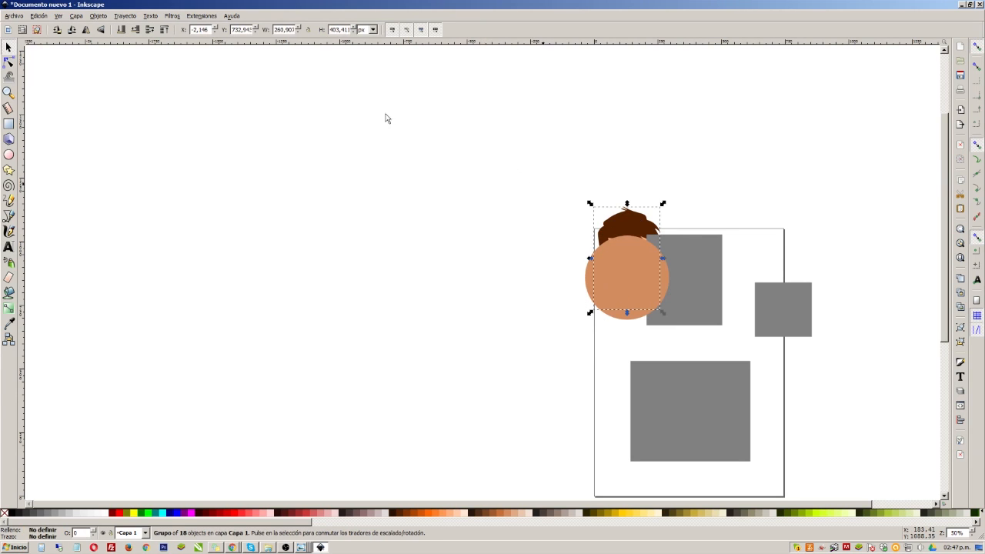
{"action": "left_click", "coordinate": [148, 33]}
Move the upper gray rectangle up against the cartoon head, raise it one level, and lower it one level
{"action": "left_click_drag", "start_coordinate": [685, 261], "coordinate": [672, 228]}
{"action": "left_click", "coordinate": [150, 32]}
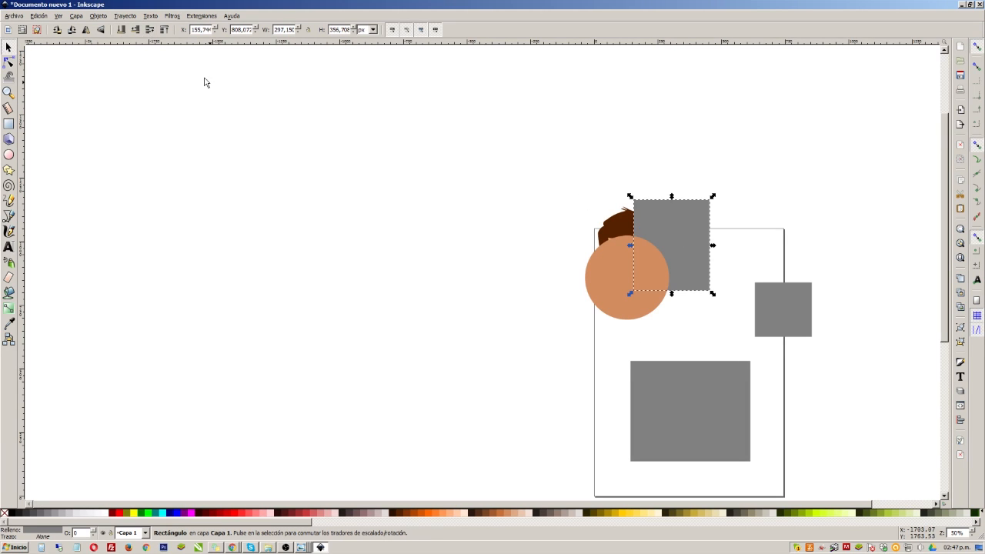
{"action": "left_click", "coordinate": [135, 31]}
Try raising and lowering the cartoon head one level at a time in front of and behind the circle
{"action": "left_click", "coordinate": [624, 233]}
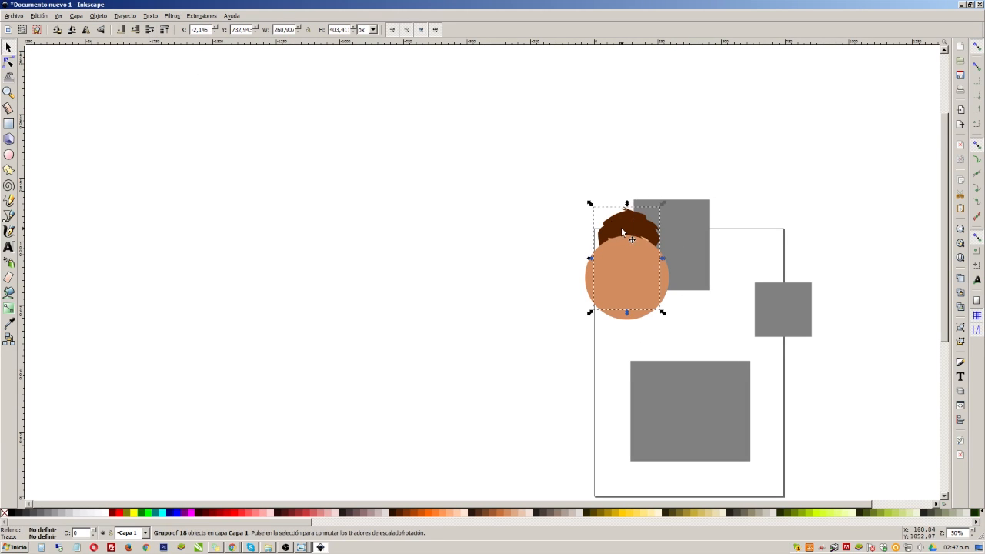
{"action": "left_click", "coordinate": [151, 32]}
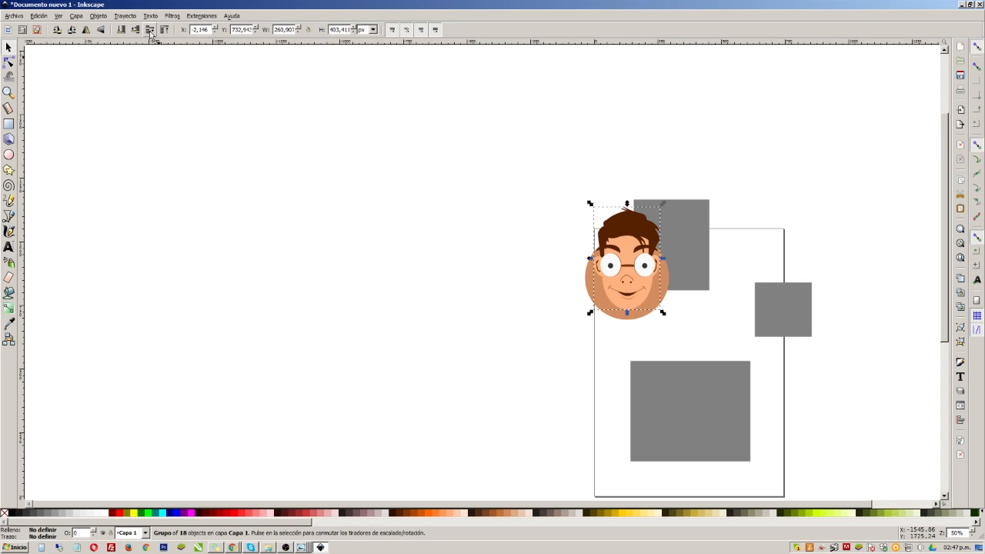
{"action": "left_click", "coordinate": [136, 31]}
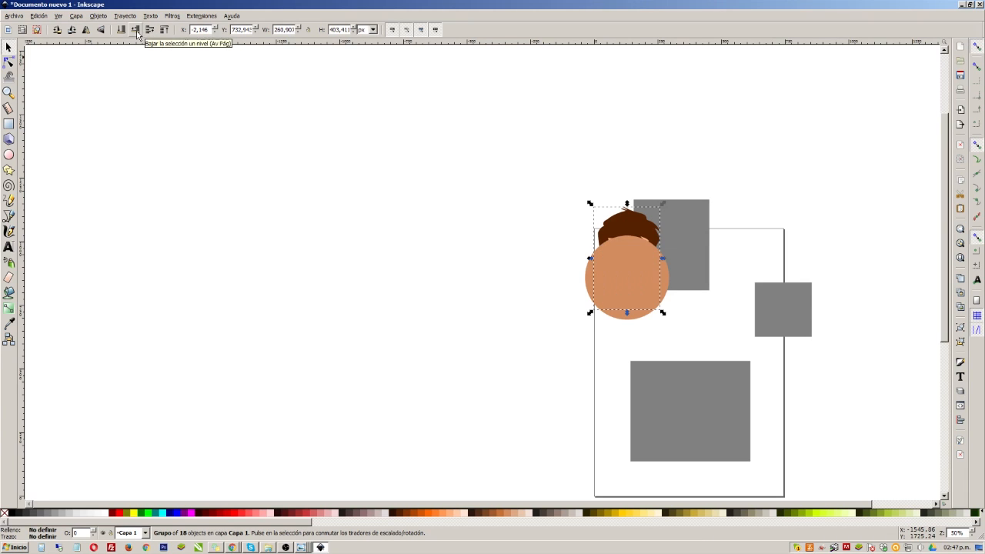
{"action": "left_click", "coordinate": [136, 31]}
{"action": "left_click", "coordinate": [150, 31]}
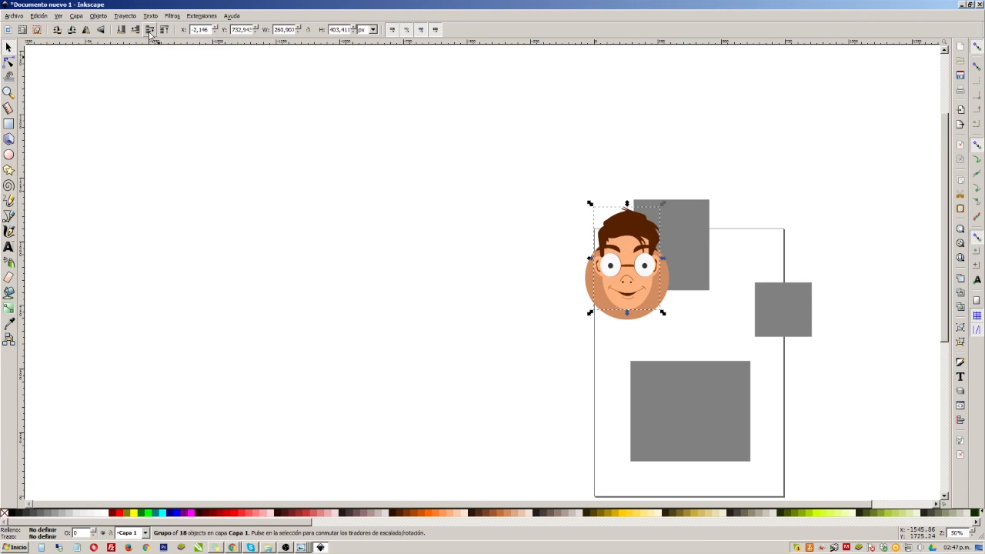
Increase the cartoon head's X position to 32.354 px, and move the head off the page to the circle's upper left
{"action": "left_click", "coordinate": [215, 27]}
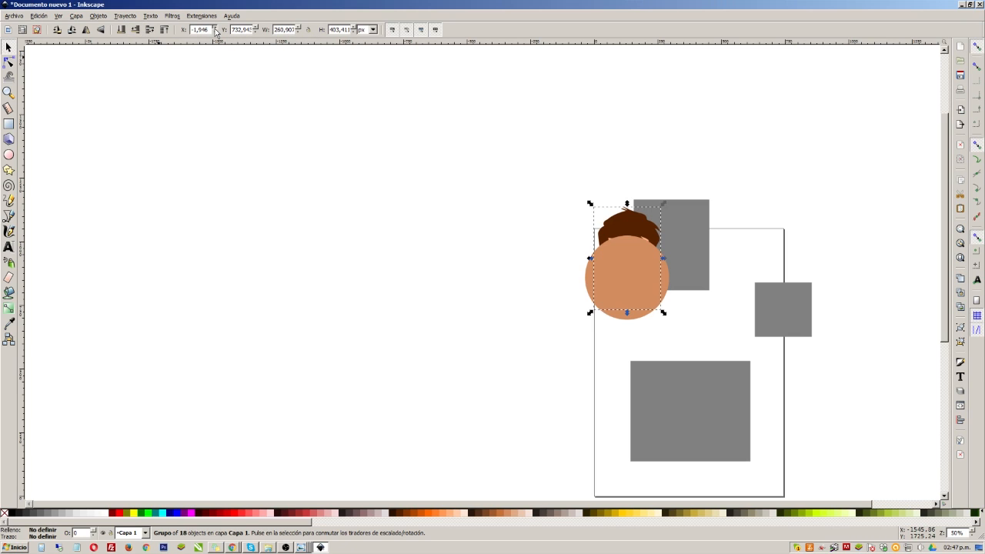
{"action": "left_click", "coordinate": [216, 29]}
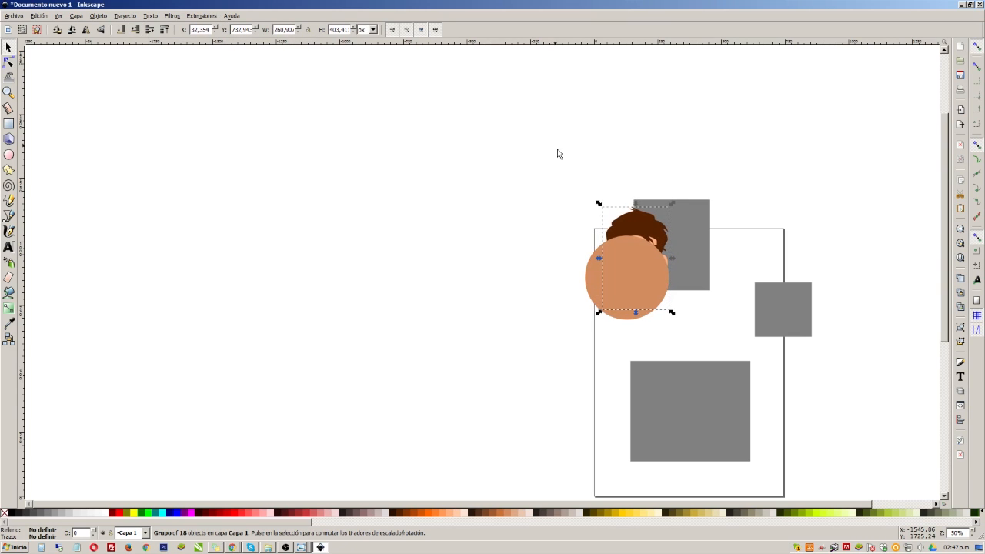
{"action": "left_click_drag", "start_coordinate": [631, 226], "coordinate": [516, 193]}
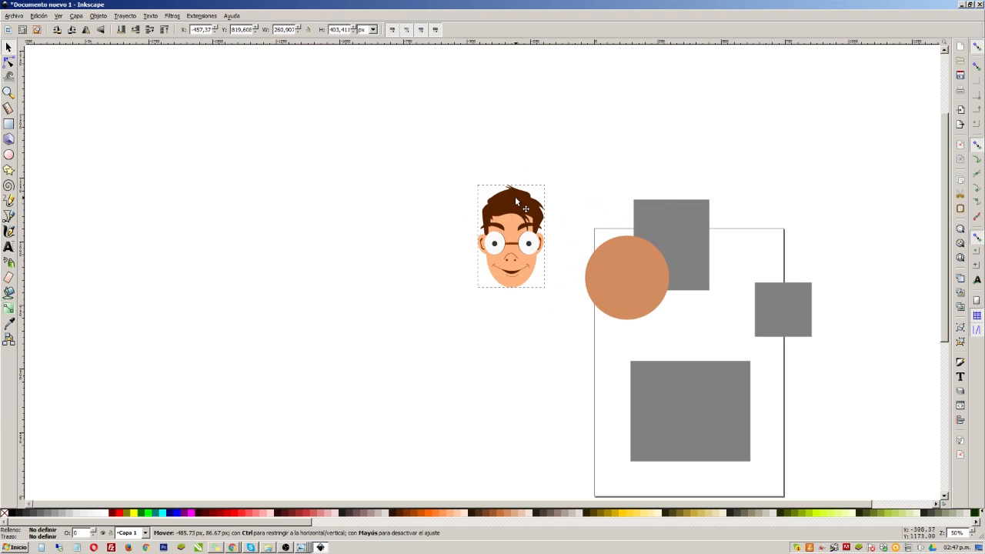
Try enlarging the cartoon head to a width of 325.607 px and a height of 403.611 px, and undo the resizing
{"action": "left_click", "coordinate": [298, 28]}
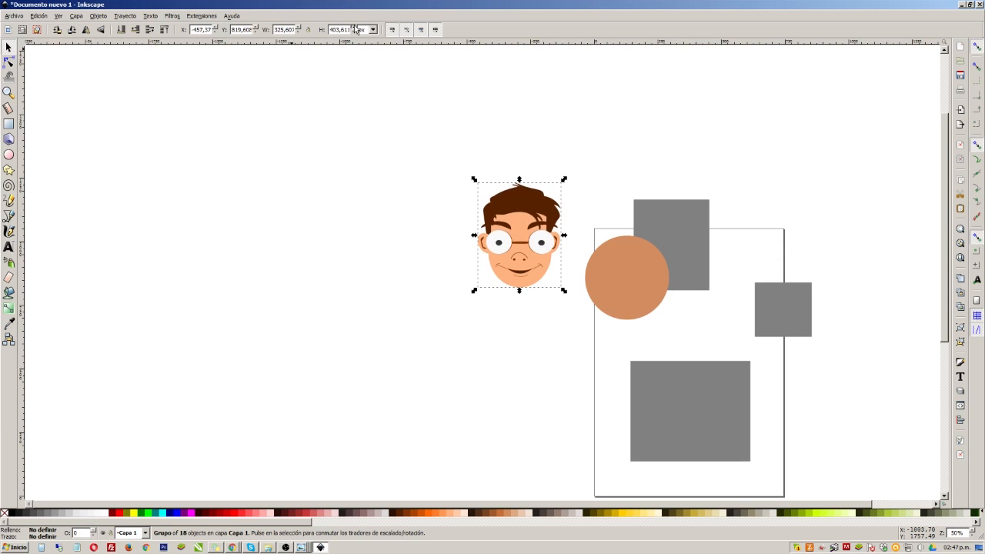
{"action": "key", "text": "ctrl+z"}
{"action": "key", "text": "ctrl+z"}
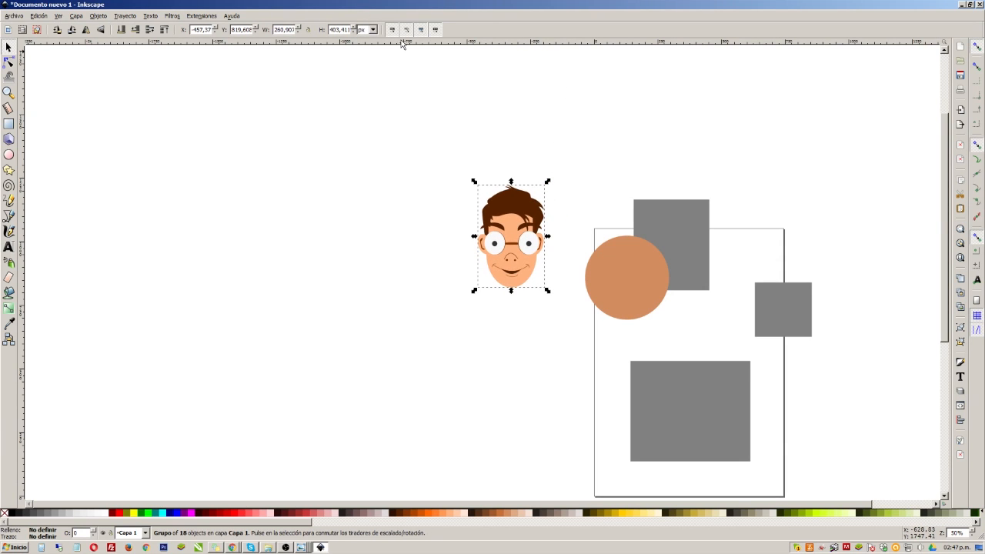
Switch the units for the selected cartoon head's position and size to centimetres
{"action": "left_click", "coordinate": [373, 30]}
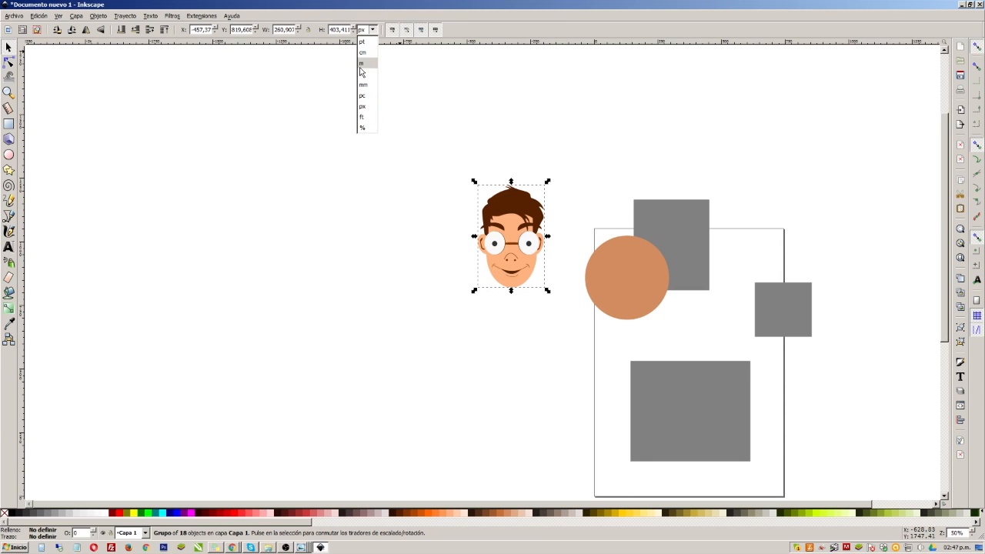
{"action": "left_click", "coordinate": [360, 54]}
{"action": "left_click", "coordinate": [399, 194]}
{"action": "left_click", "coordinate": [479, 215]}
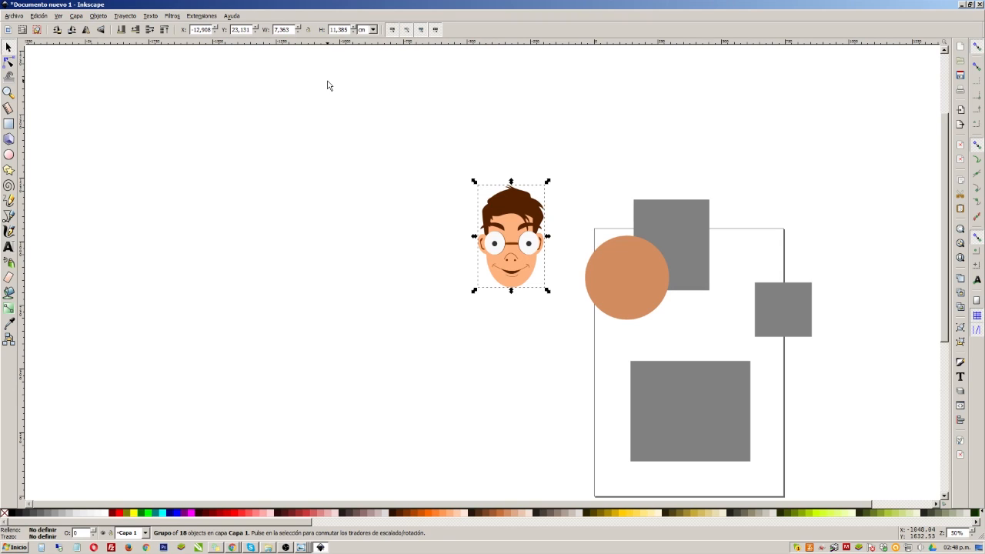
Use the Zoom tool to magnify and reduce the view of the drawing in single increments
{"action": "left_click", "coordinate": [8, 92]}
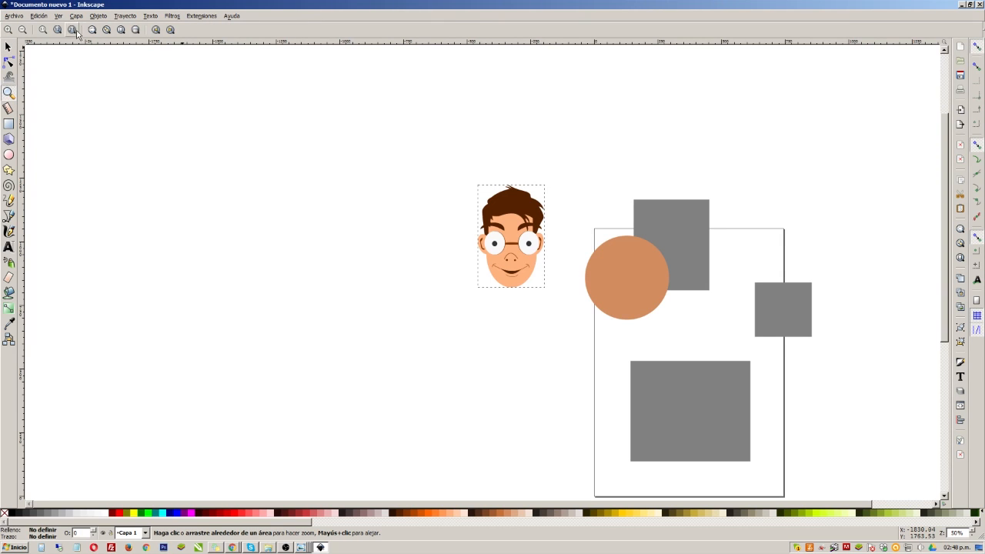
{"action": "left_click", "coordinate": [8, 30]}
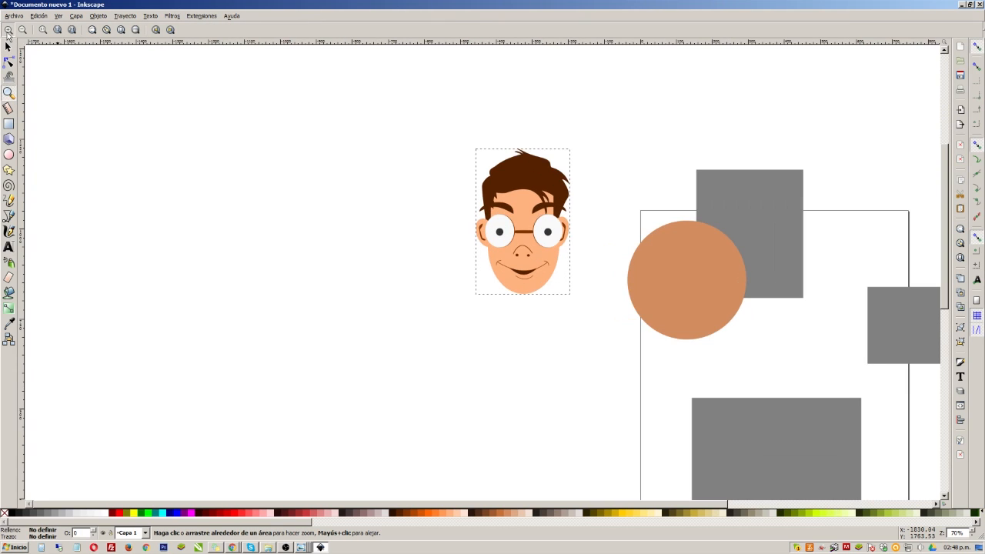
{"action": "left_click", "coordinate": [8, 31]}
{"action": "left_click", "coordinate": [24, 31]}
{"action": "left_click", "coordinate": [24, 31]}
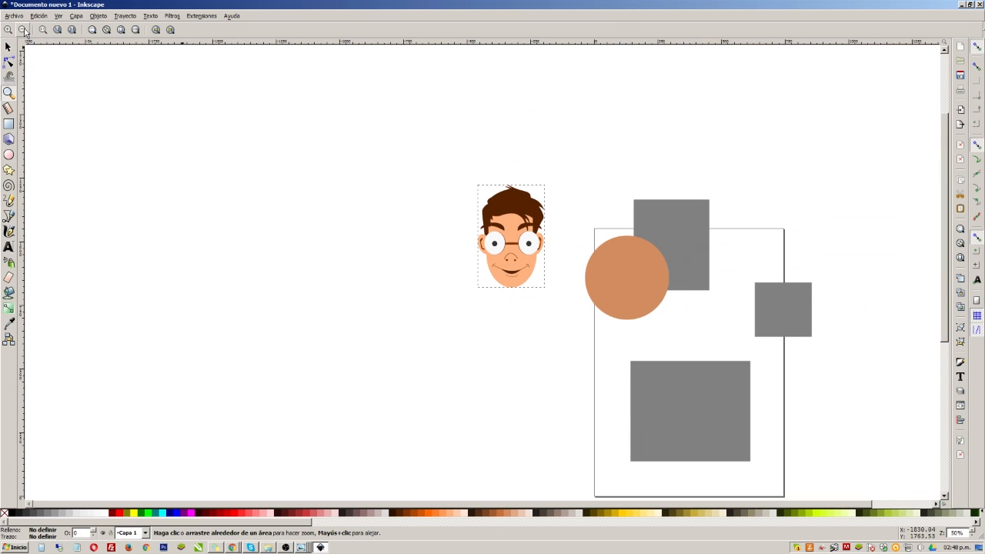
{"action": "left_click", "coordinate": [9, 31]}
{"action": "left_click", "coordinate": [8, 30]}
{"action": "left_click", "coordinate": [22, 31]}
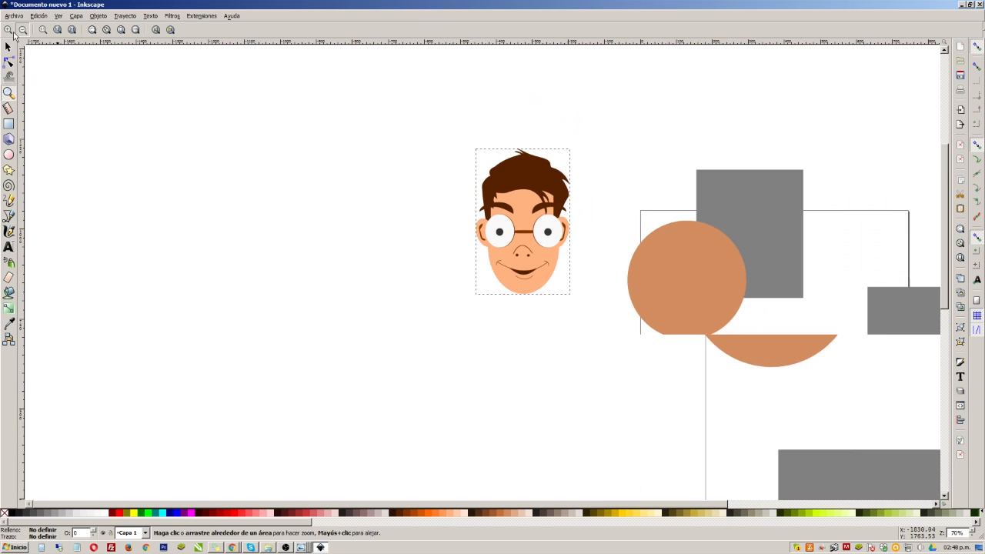
{"action": "left_click", "coordinate": [22, 32]}
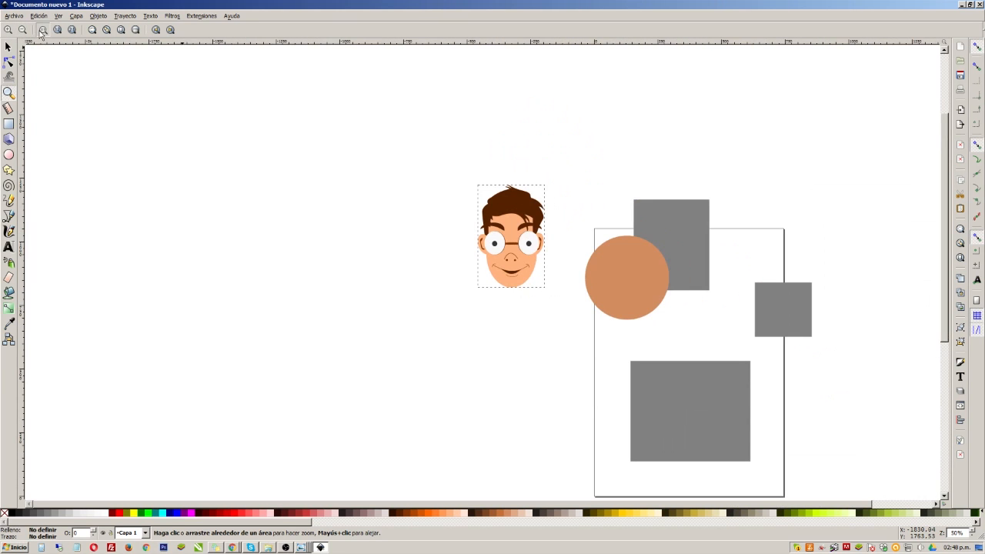
Compare the drawing at the 1:1, 1:2 and 2:1 zoom presets, ending at 1:1
{"action": "left_click", "coordinate": [42, 31]}
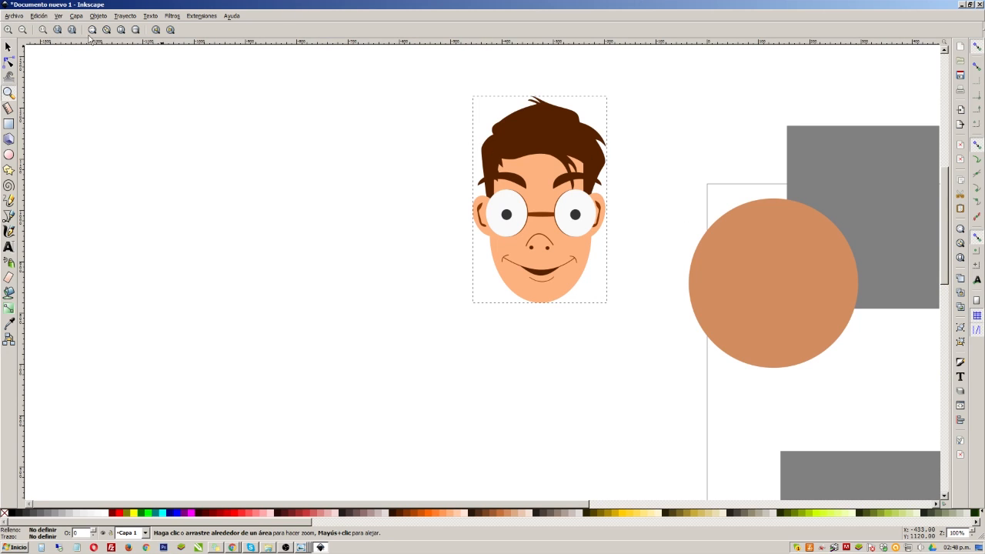
{"action": "left_click", "coordinate": [58, 30]}
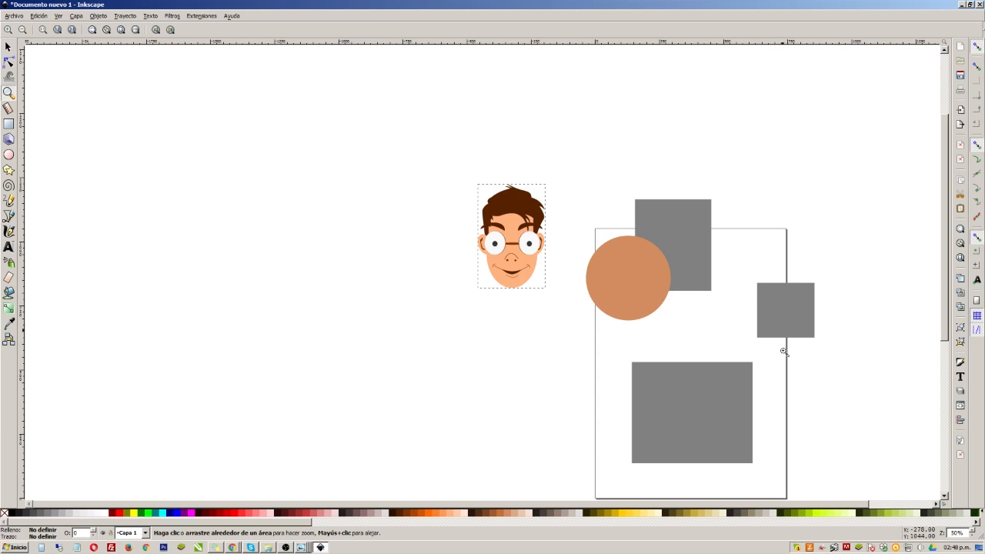
{"action": "left_click", "coordinate": [71, 29]}
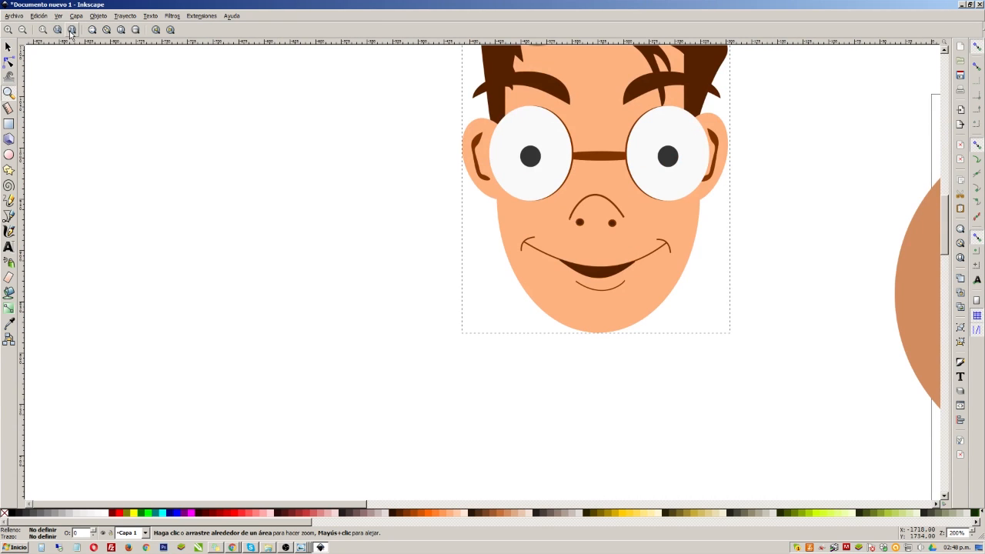
{"action": "scroll", "coordinate": [944, 220], "scroll_direction": "up", "scroll_amount": 2}
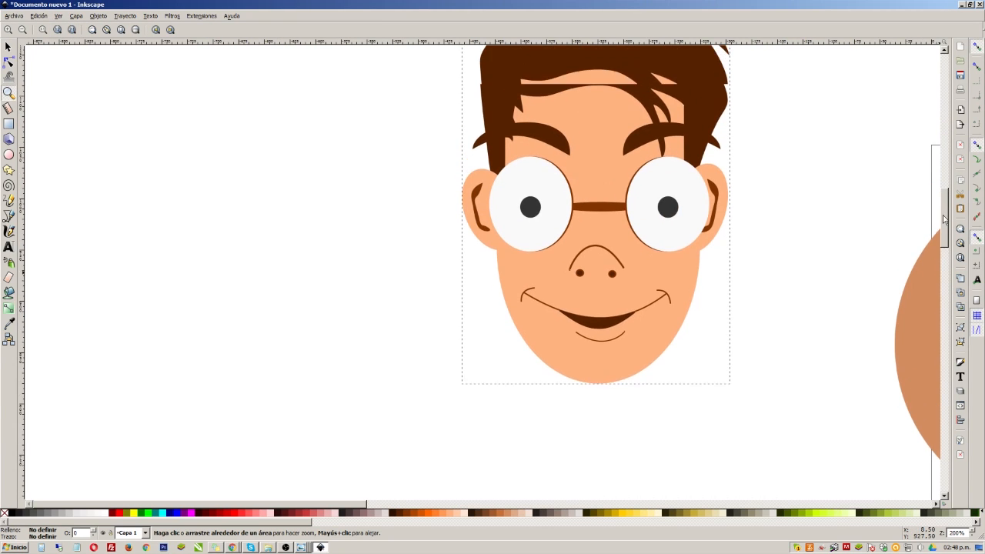
{"action": "scroll", "coordinate": [944, 220], "scroll_direction": "up", "scroll_amount": 2}
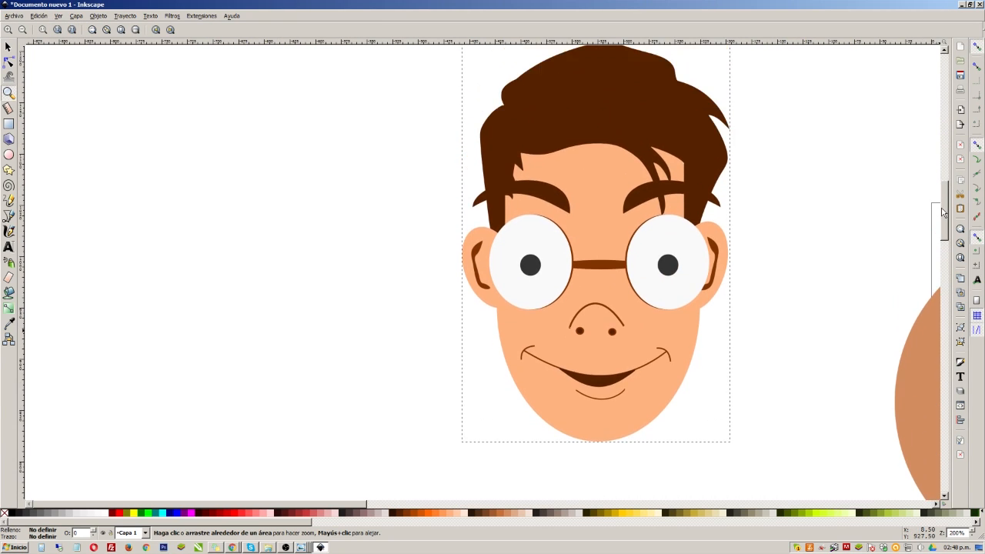
{"action": "left_click", "coordinate": [57, 31]}
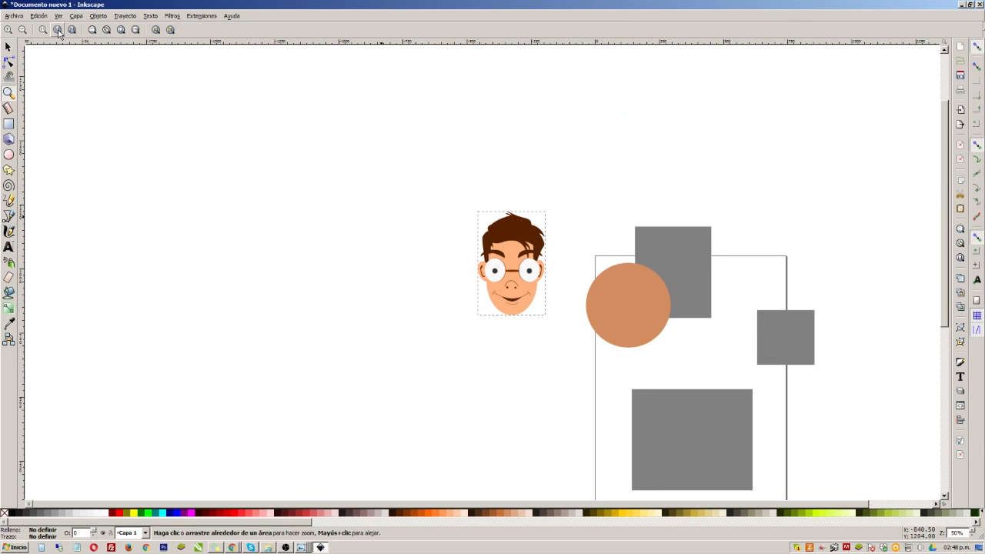
{"action": "left_click", "coordinate": [42, 31]}
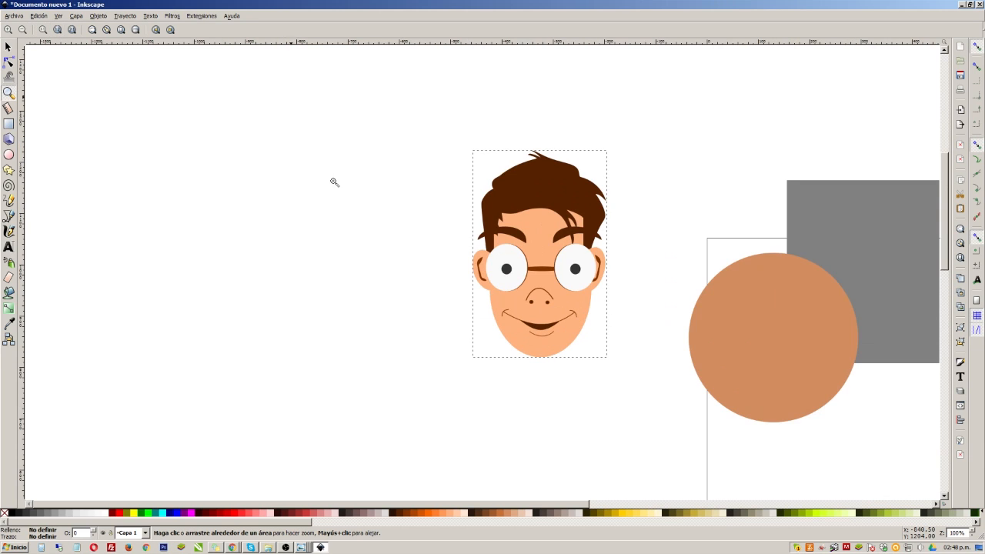
Fit the view alternately to the selected cartoon head, the whole drawing, the page and the page width
{"action": "left_click", "coordinate": [92, 30]}
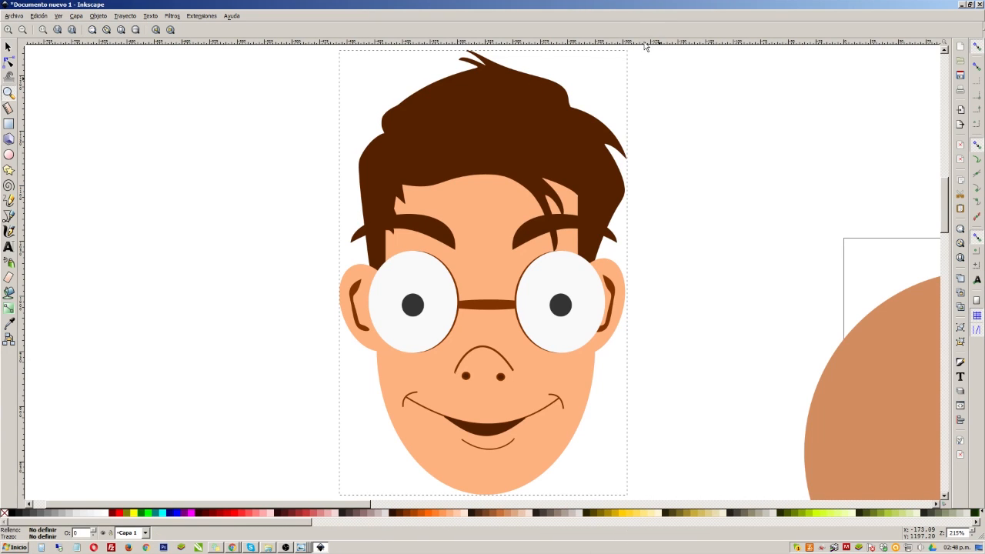
{"action": "left_click", "coordinate": [106, 30]}
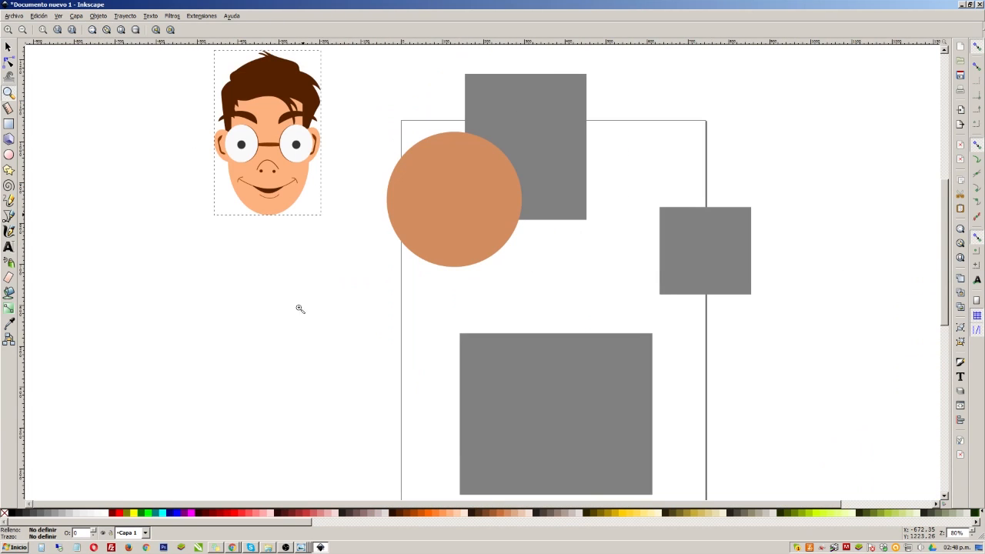
{"action": "left_click", "coordinate": [91, 30]}
{"action": "left_click", "coordinate": [106, 30]}
{"action": "left_click", "coordinate": [122, 30]}
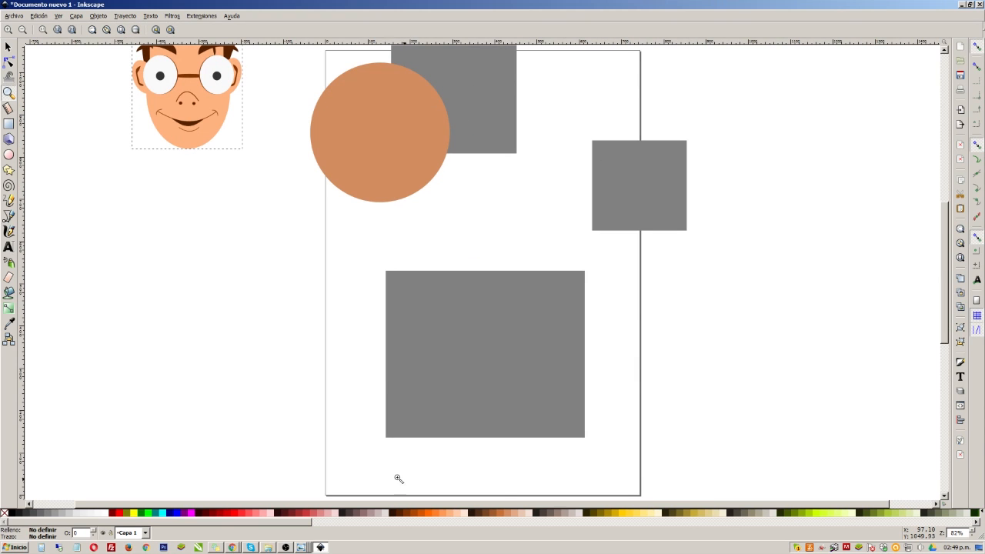
{"action": "left_click", "coordinate": [134, 30]}
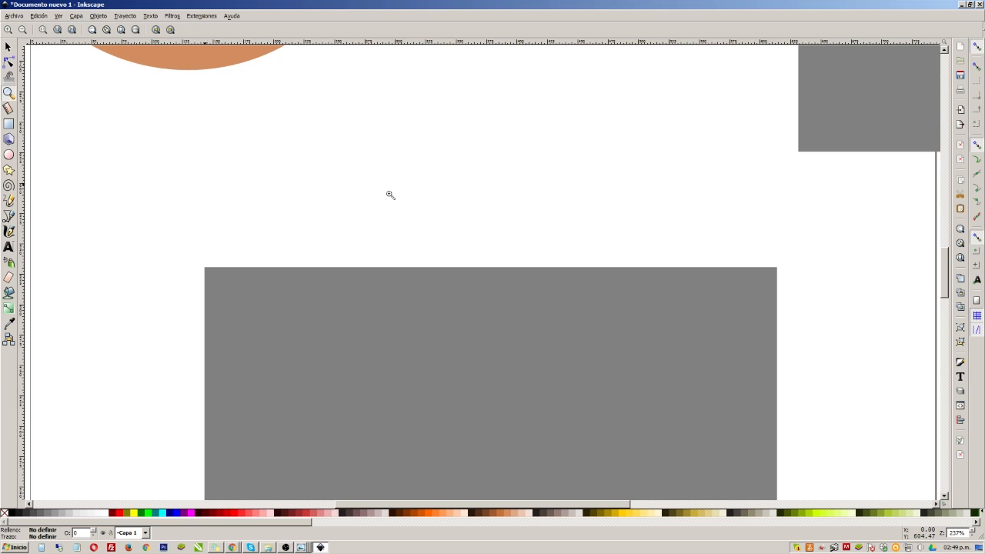
Zoom out two increments, and refit the view to the page and its width
{"action": "left_click", "coordinate": [22, 30]}
{"action": "left_click", "coordinate": [22, 30]}
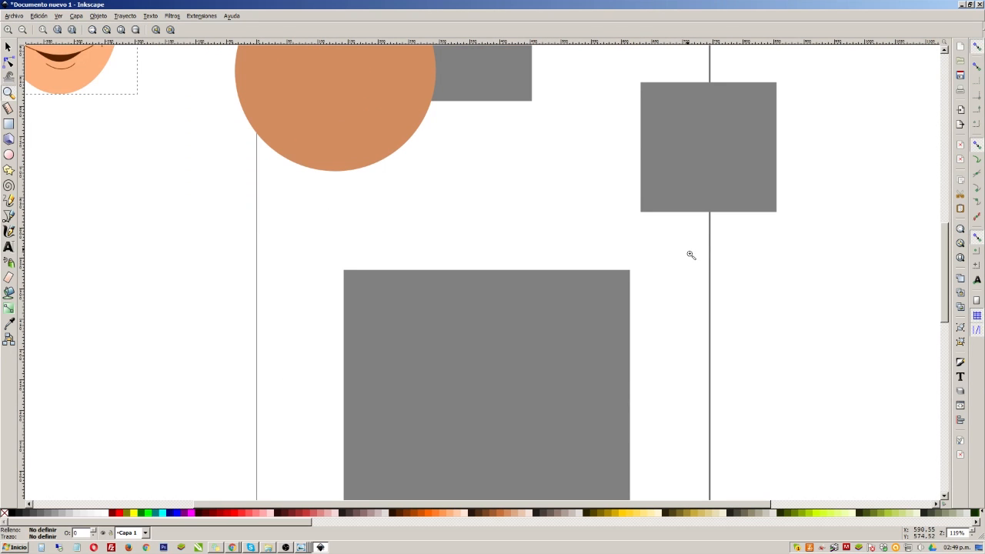
{"action": "left_click", "coordinate": [121, 30]}
{"action": "left_click", "coordinate": [135, 30]}
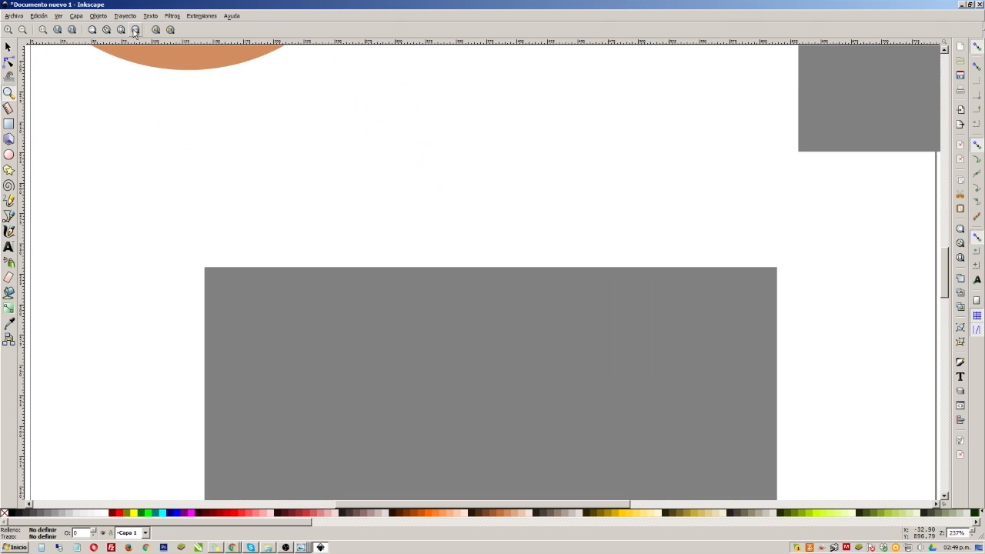
Step back through the zoom history to an earlier view of the whole drawing
{"action": "left_click", "coordinate": [155, 30]}
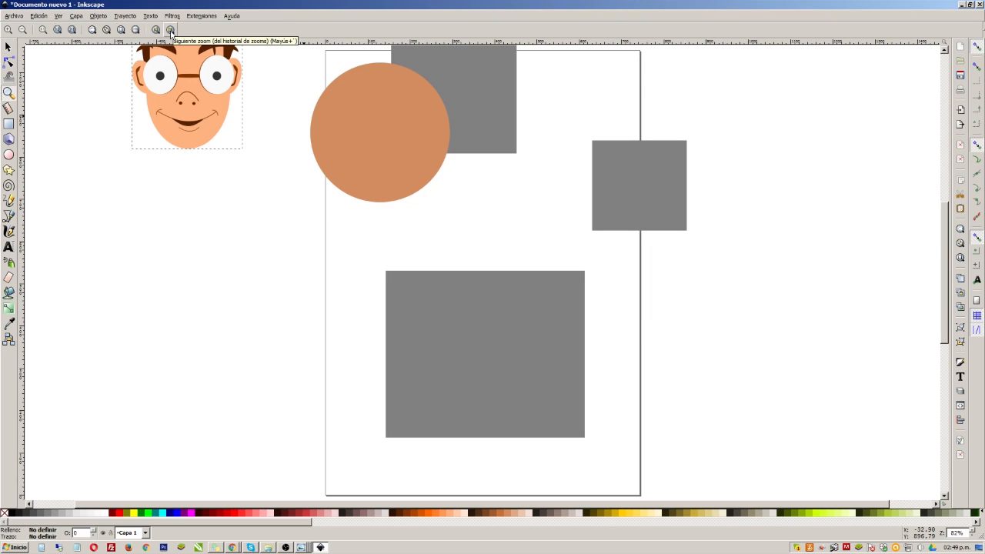
{"action": "left_click", "coordinate": [155, 29]}
{"action": "left_click", "coordinate": [155, 29]}
{"action": "left_click", "coordinate": [155, 29]}
{"action": "left_click", "coordinate": [156, 29]}
{"action": "left_click", "coordinate": [155, 29]}
{"action": "left_click", "coordinate": [155, 29]}
{"action": "left_click", "coordinate": [155, 29]}
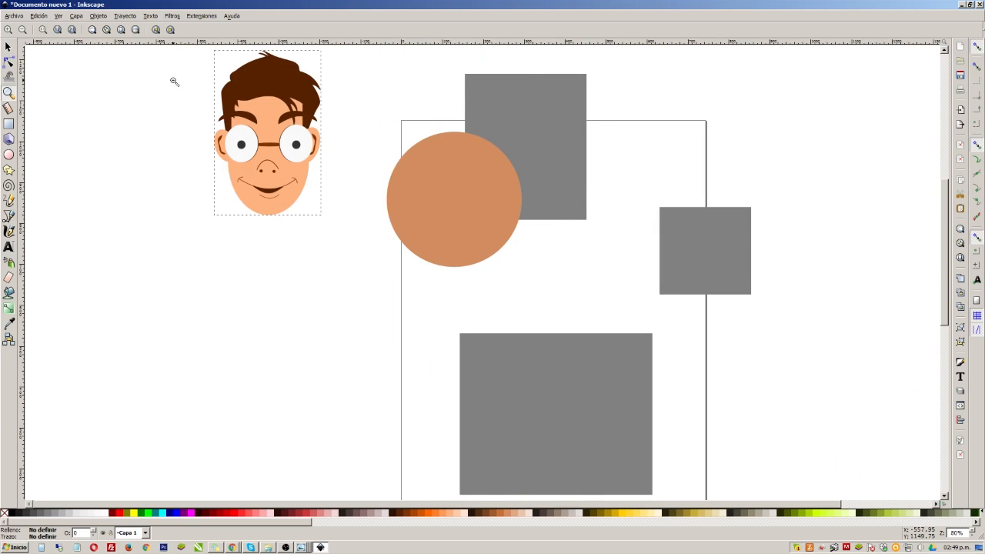
Zoom in on an area framed around the cartoon head, and zoom back out from it in four increments
{"action": "left_click_drag", "start_coordinate": [213, 58], "coordinate": [332, 181]}
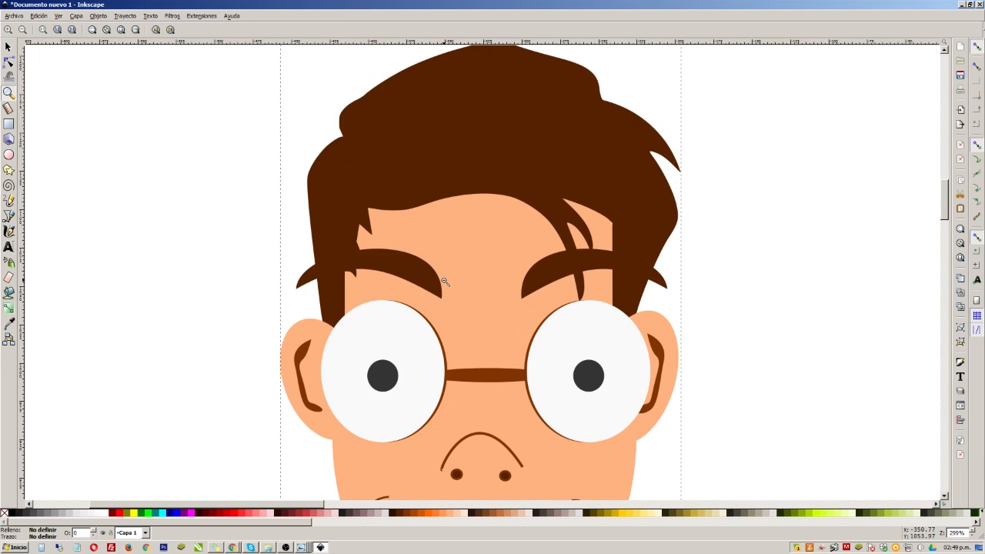
{"action": "left_click", "coordinate": [508, 239], "text": "shift"}
{"action": "left_click", "coordinate": [492, 244], "text": "shift"}
{"action": "left_click", "coordinate": [493, 245], "text": "shift"}
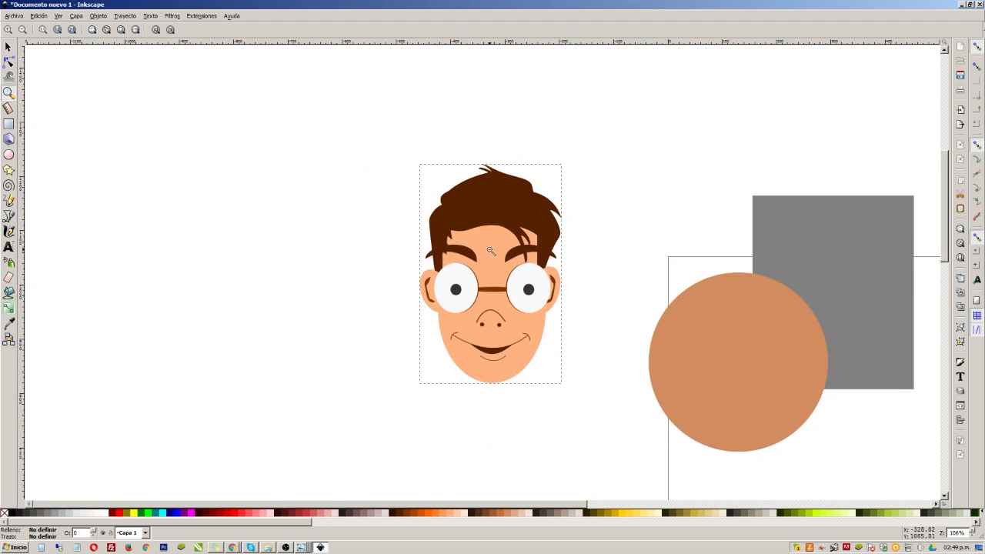
{"action": "left_click", "coordinate": [498, 253], "text": "shift"}
Zoom in on the circle and upper gray rectangle, and move backward and forward through the zoom history
{"action": "left_click_drag", "start_coordinate": [657, 198], "coordinate": [911, 422]}
{"action": "left_click", "coordinate": [155, 30]}
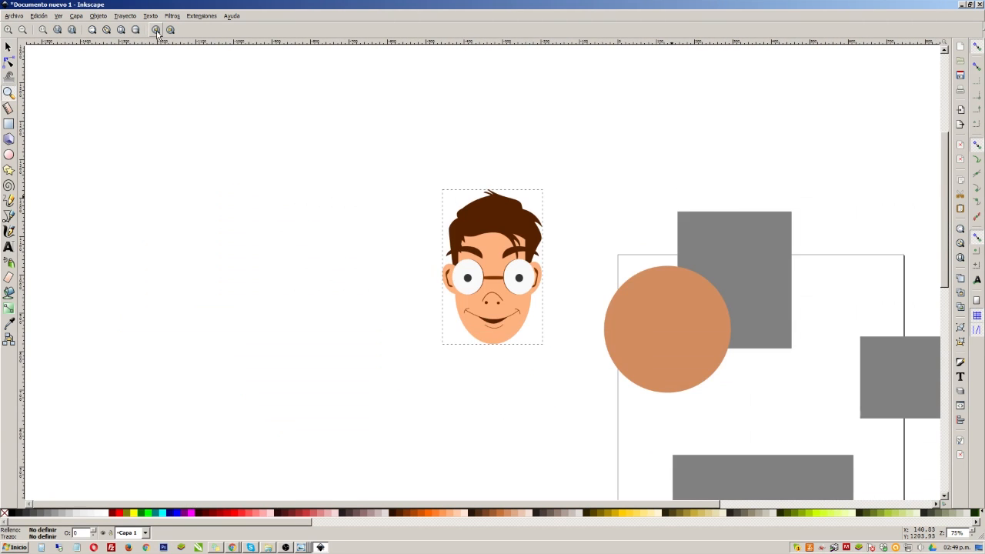
{"action": "left_click", "coordinate": [155, 30]}
{"action": "left_click", "coordinate": [155, 29]}
{"action": "left_click", "coordinate": [155, 30]}
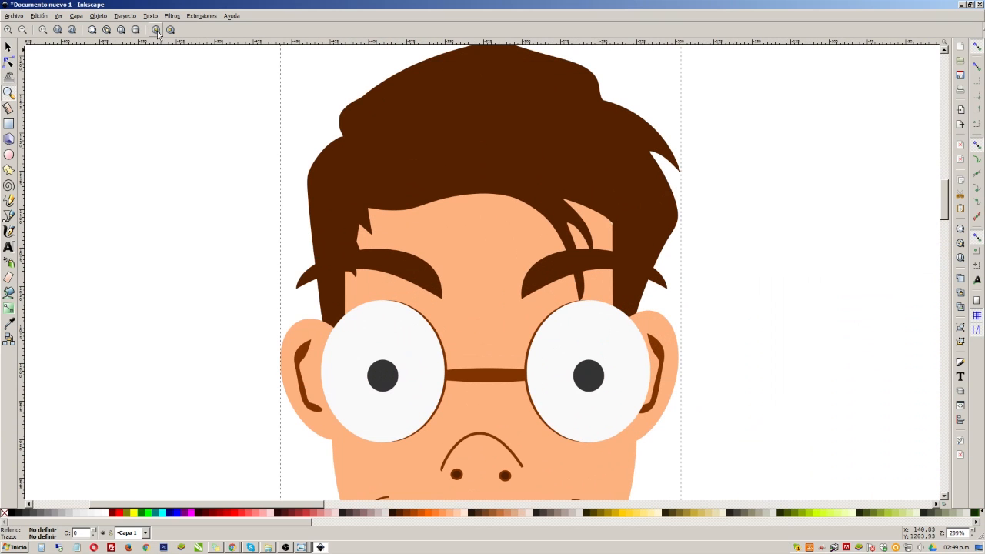
{"action": "left_click", "coordinate": [170, 30]}
{"action": "left_click", "coordinate": [170, 29]}
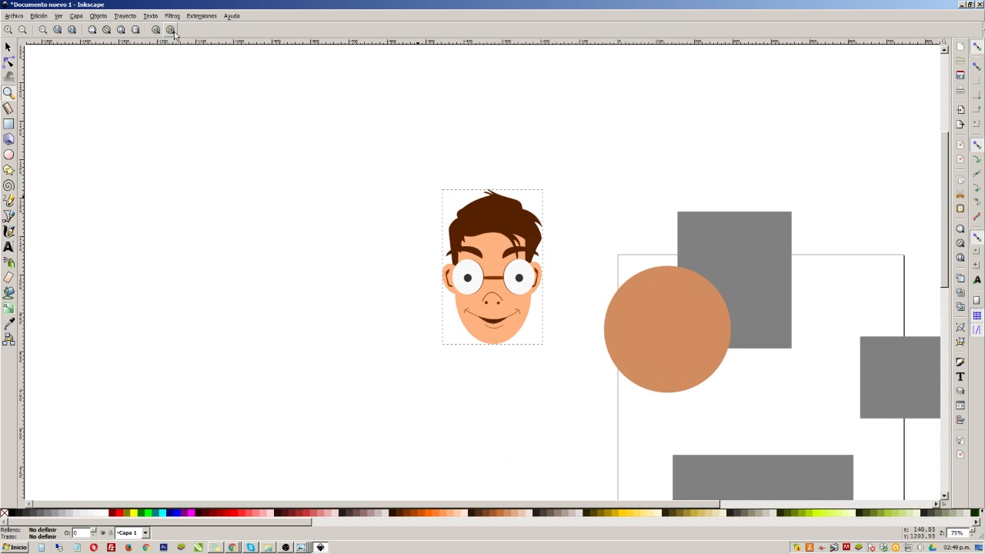
{"action": "left_click", "coordinate": [170, 29]}
{"action": "left_click", "coordinate": [155, 29]}
{"action": "left_click", "coordinate": [155, 30]}
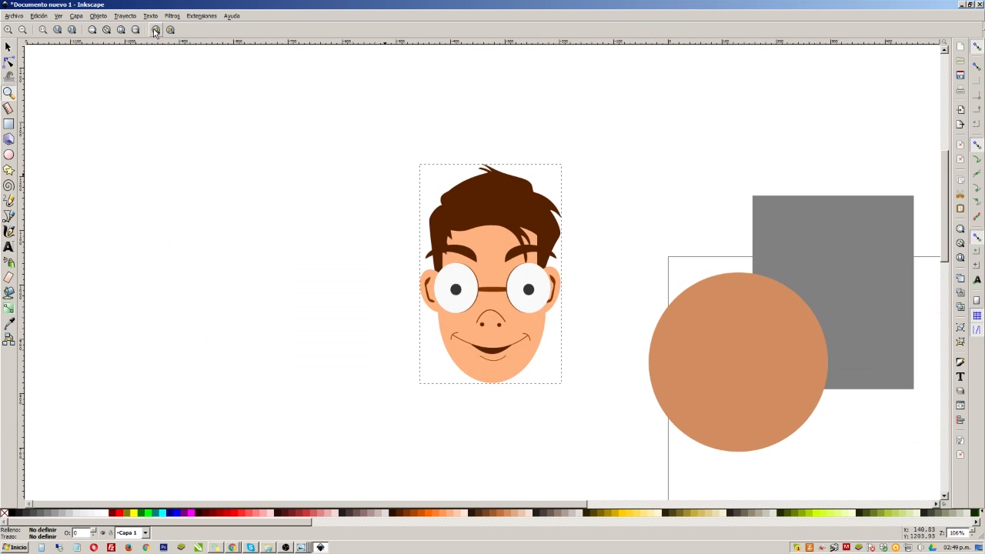
{"action": "left_click", "coordinate": [156, 30]}
{"action": "left_click", "coordinate": [170, 30]}
Activate the Measure tool, and place a horizontal guide on the page's top edge and vertical guides at the left edges of the circle and upper rectangle
{"action": "left_click", "coordinate": [8, 109]}
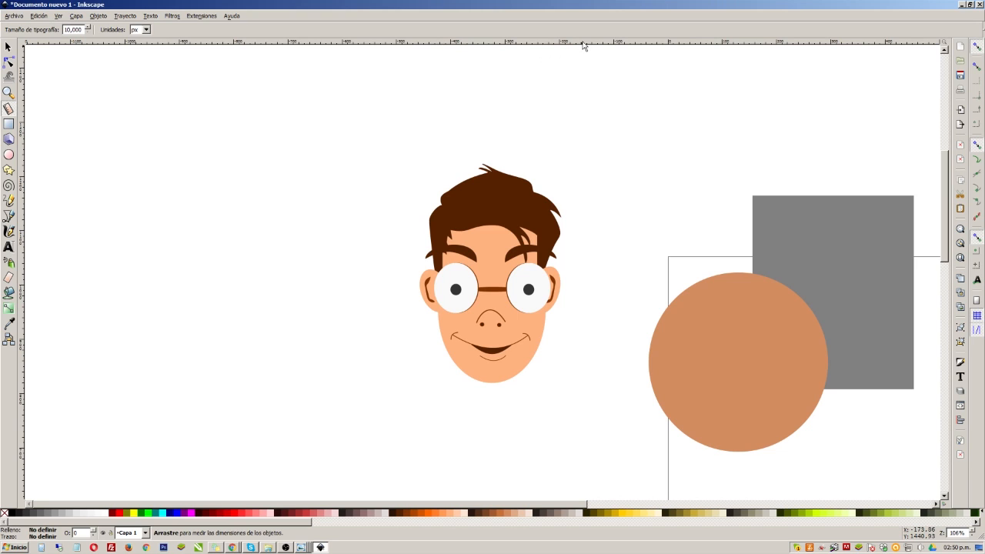
{"action": "left_click_drag", "start_coordinate": [582, 45], "coordinate": [643, 257]}
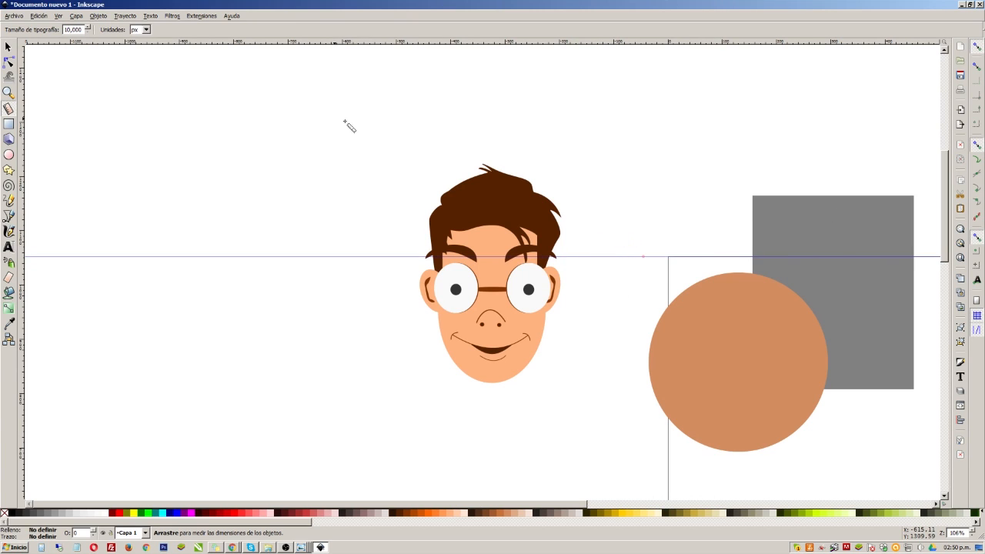
{"action": "left_click_drag", "start_coordinate": [22, 103], "coordinate": [648, 193]}
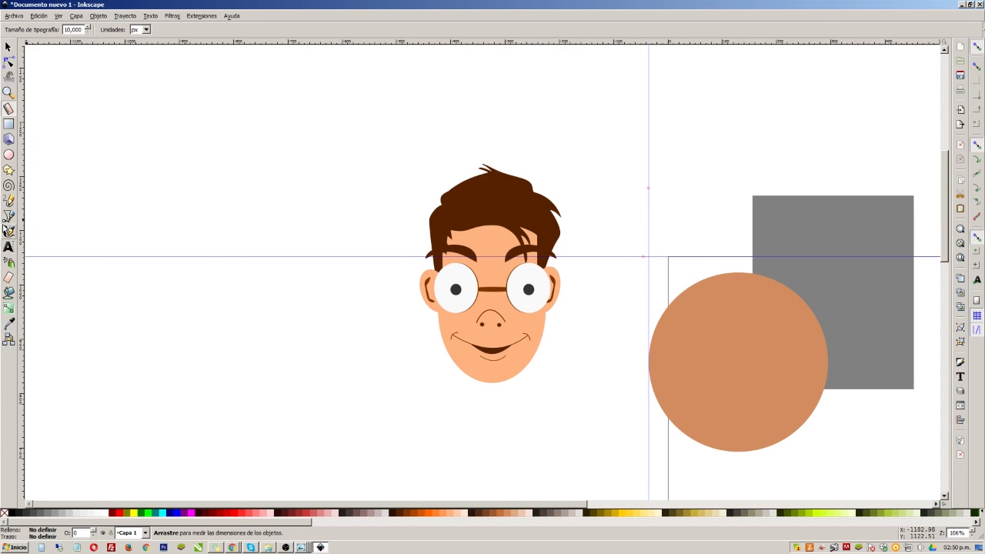
{"action": "left_click_drag", "start_coordinate": [23, 246], "coordinate": [751, 289]}
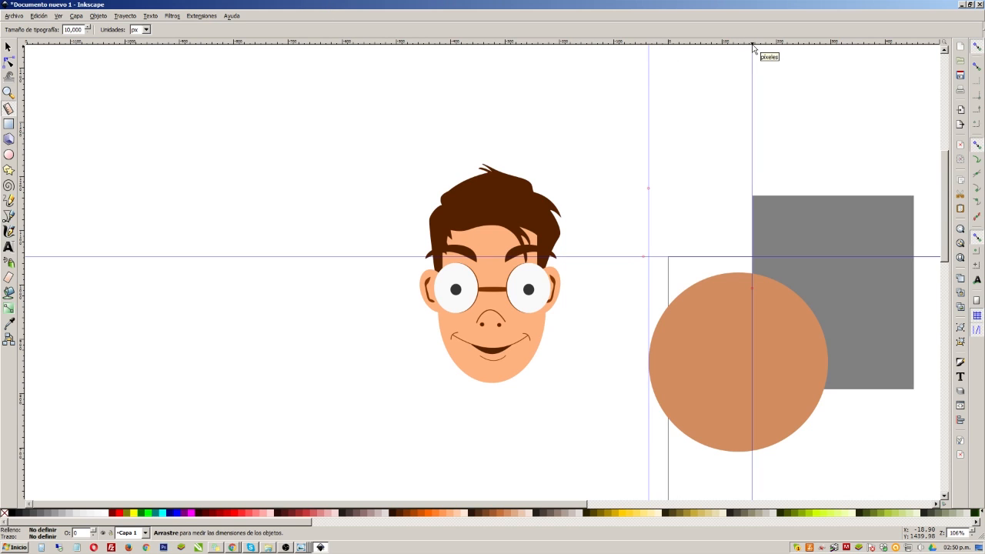
{"action": "scroll", "coordinate": [752, 48], "scroll_direction": "up", "scroll_amount": 2}
{"action": "scroll", "coordinate": [753, 48], "scroll_direction": "up", "scroll_amount": 3}
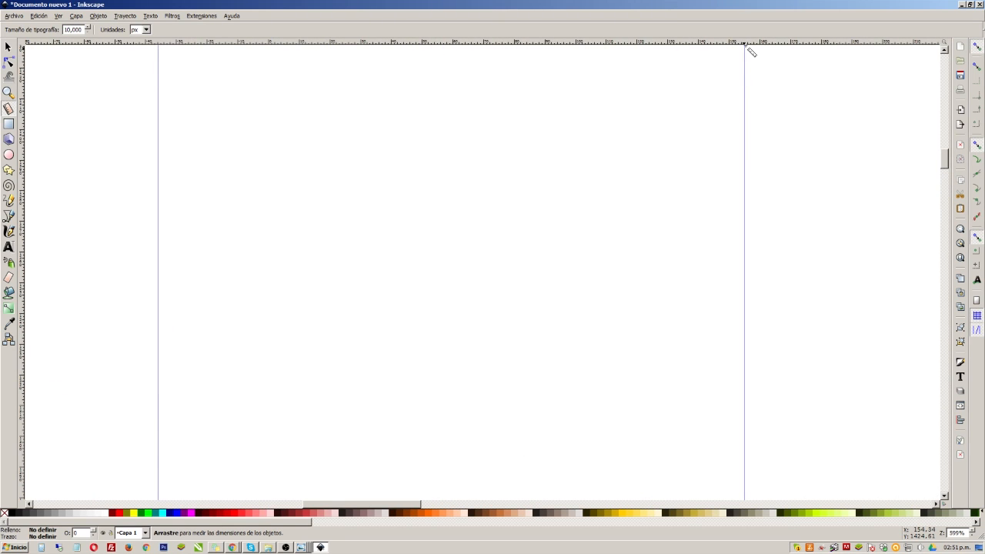
Examine the guide beside the upper gray rectangle up close, and the placement of all guides around the circle, rectangle and cartoon head
{"action": "scroll", "coordinate": [746, 48], "scroll_direction": "up", "scroll_amount": 4}
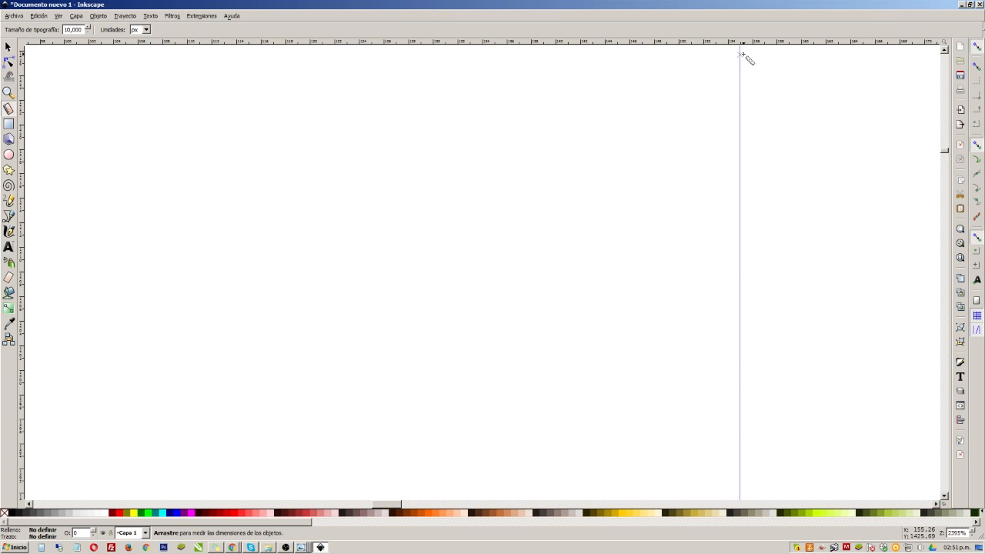
{"action": "scroll", "coordinate": [746, 55], "scroll_direction": "down", "scroll_amount": 12}
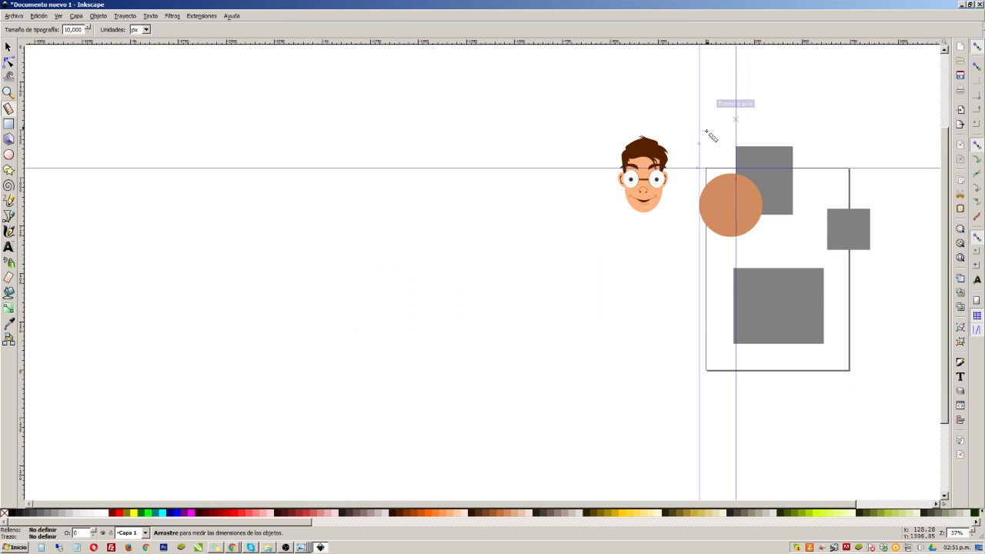
{"action": "scroll", "coordinate": [711, 136], "scroll_direction": "up", "scroll_amount": 1}
{"action": "scroll", "coordinate": [795, 176], "scroll_direction": "up", "scroll_amount": 2}
{"action": "scroll", "coordinate": [784, 177], "scroll_direction": "down", "scroll_amount": 1}
{"action": "scroll", "coordinate": [796, 163], "scroll_direction": "up", "scroll_amount": 1}
{"action": "scroll", "coordinate": [785, 189], "scroll_direction": "up", "scroll_amount": 1}
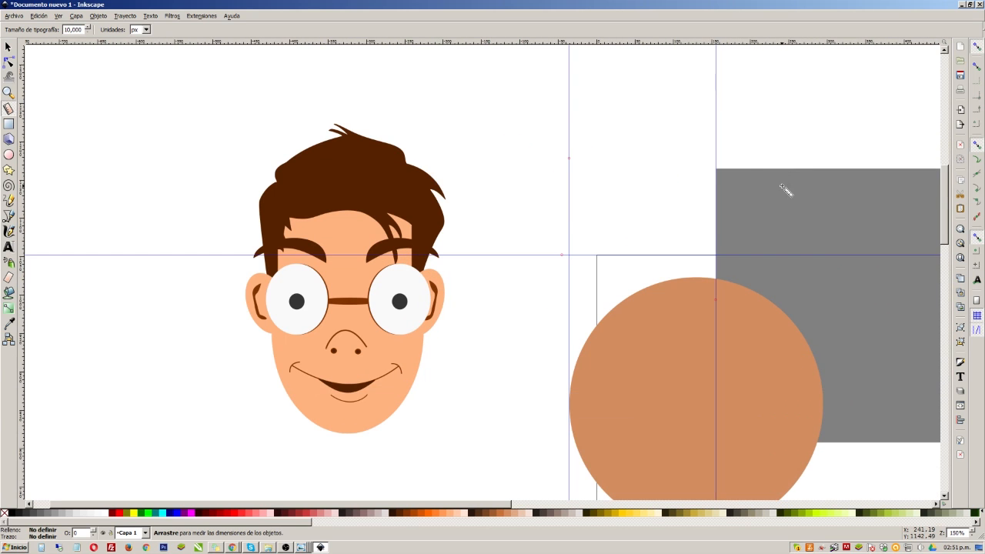
{"action": "scroll", "coordinate": [784, 191], "scroll_direction": "down", "scroll_amount": 2}
{"action": "scroll", "coordinate": [793, 219], "scroll_direction": "up", "scroll_amount": 2}
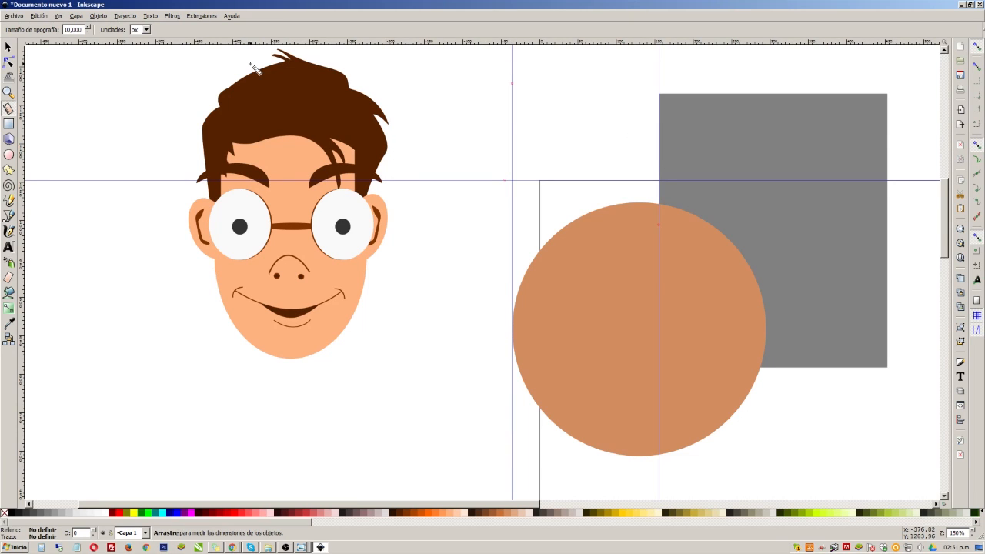
Move the circle's vertical guide to the right edge of the cartoon head, and add a horizontal guide at the top of the hair
{"action": "left_click", "coordinate": [8, 47]}
{"action": "left_click", "coordinate": [513, 83]}
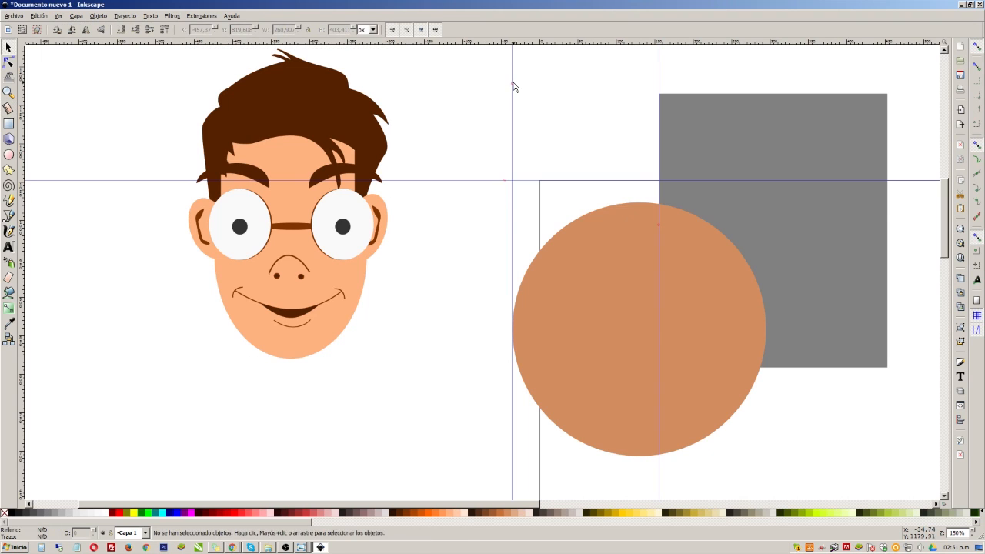
{"action": "left_click_drag", "start_coordinate": [513, 88], "coordinate": [389, 158]}
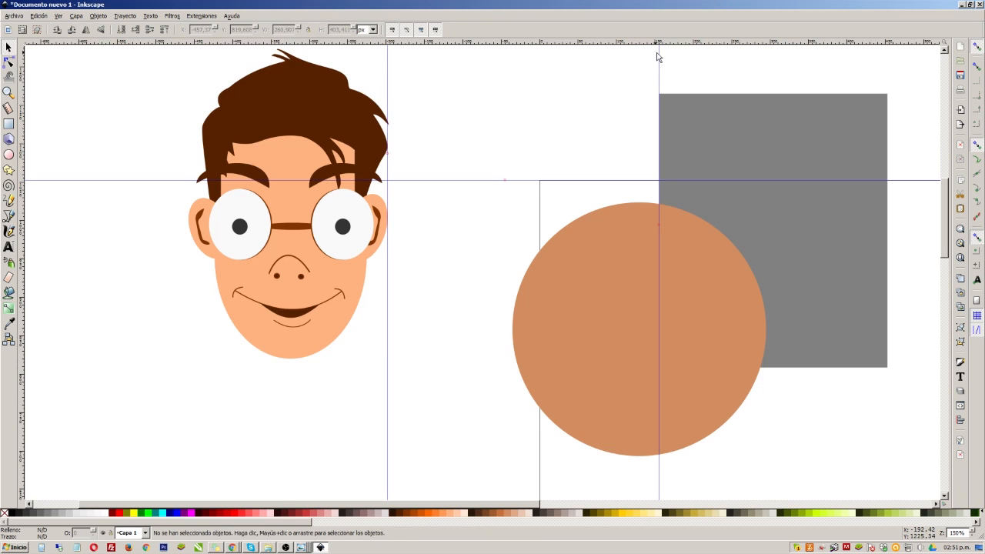
{"action": "left_click_drag", "start_coordinate": [386, 44], "coordinate": [432, 52]}
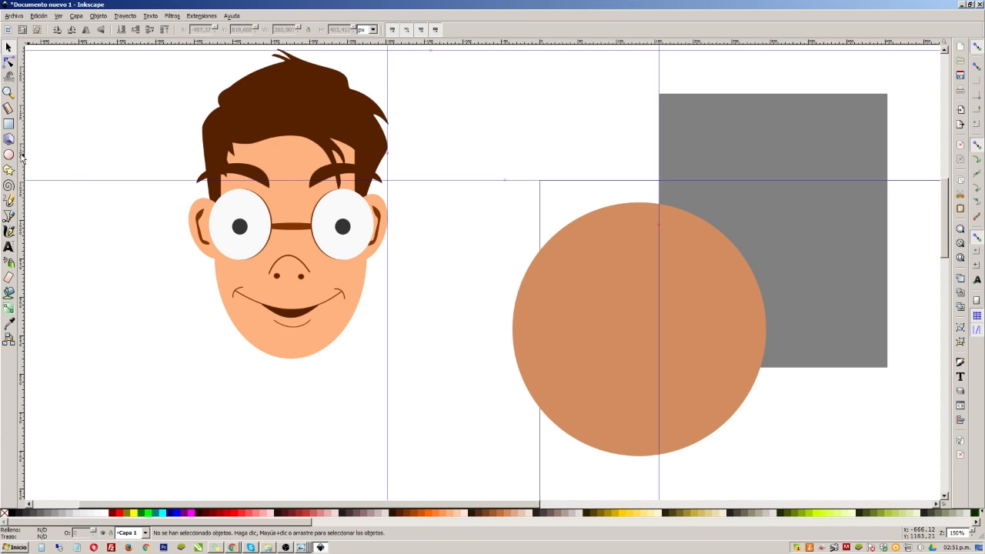
Measure from the guide intersection on the upper rectangle to the head's right edge, the rectangle's upper-right corner, points down the guide and the circle's lower edge
{"action": "left_click", "coordinate": [8, 109]}
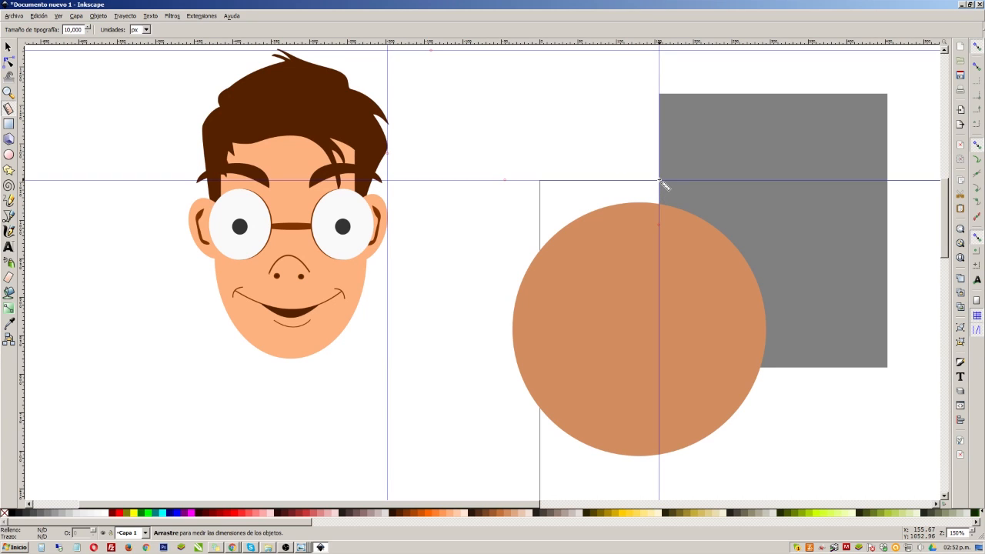
{"action": "left_click_drag", "start_coordinate": [660, 182], "coordinate": [387, 151]}
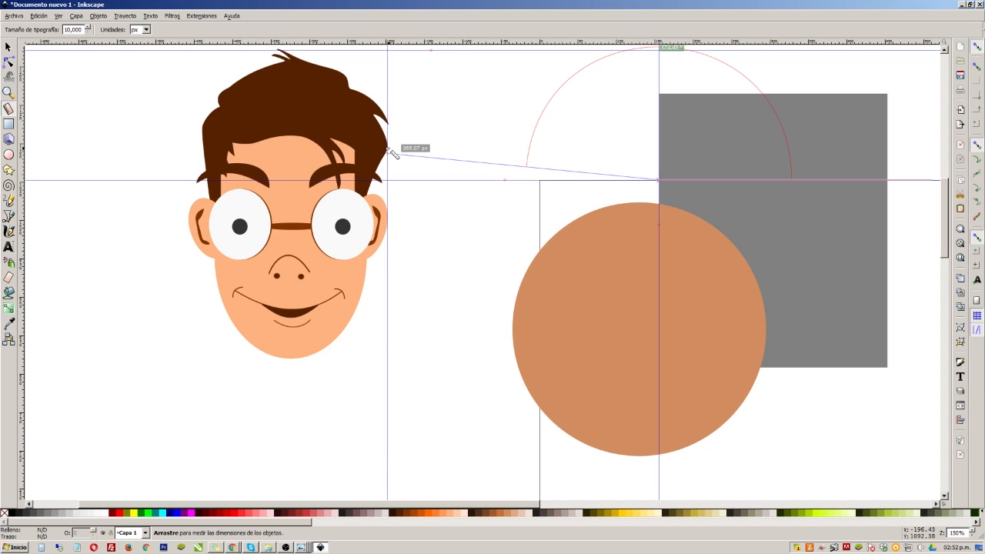
{"action": "left_click_drag", "start_coordinate": [389, 150], "coordinate": [886, 94]}
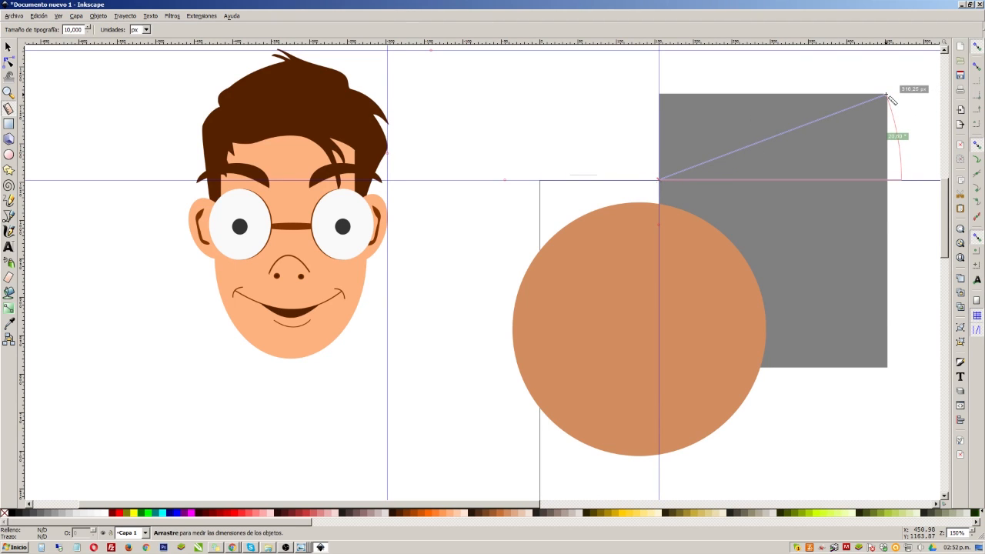
{"action": "left_click_drag", "start_coordinate": [886, 94], "coordinate": [887, 93]}
{"action": "left_click_drag", "start_coordinate": [887, 94], "coordinate": [668, 293]}
{"action": "mouse_move", "coordinate": [671, 335]}
{"action": "left_mouse_down"}
{"action": "mouse_move", "coordinate": [661, 376]}
{"action": "mouse_move", "coordinate": [660, 339]}
{"action": "left_mouse_up"}
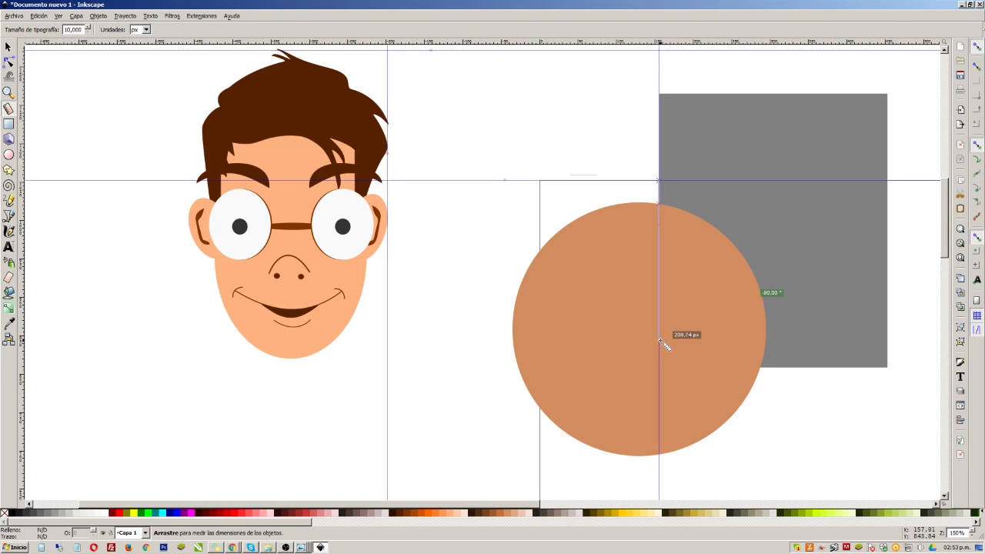
{"action": "left_click_drag", "start_coordinate": [659, 340], "coordinate": [660, 305]}
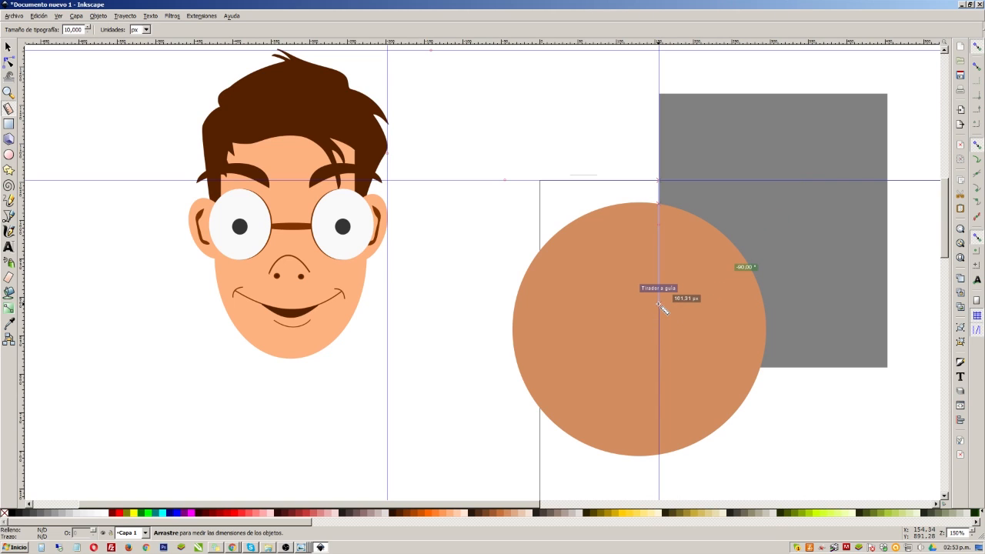
{"action": "left_click_drag", "start_coordinate": [659, 304], "coordinate": [598, 453]}
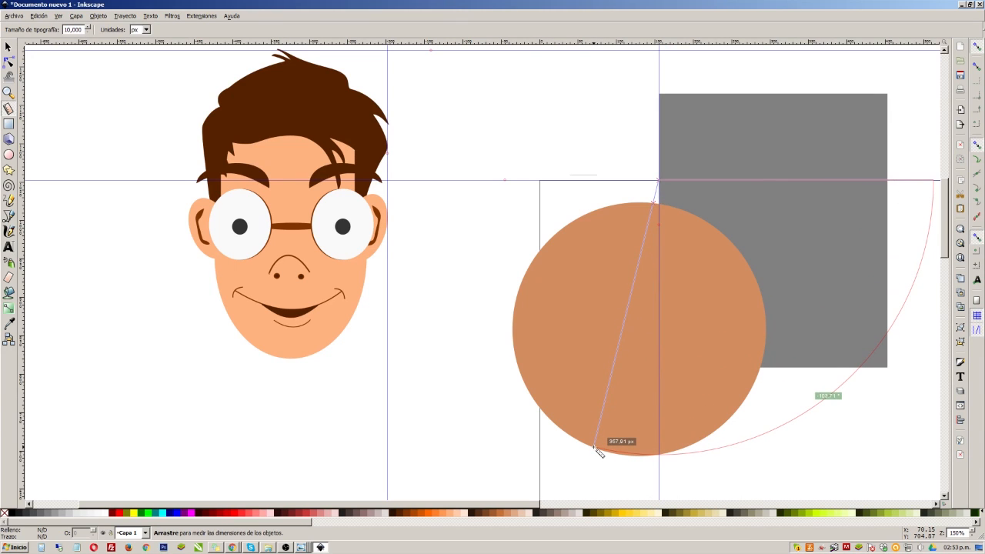
{"action": "left_click_drag", "start_coordinate": [598, 452], "coordinate": [561, 209]}
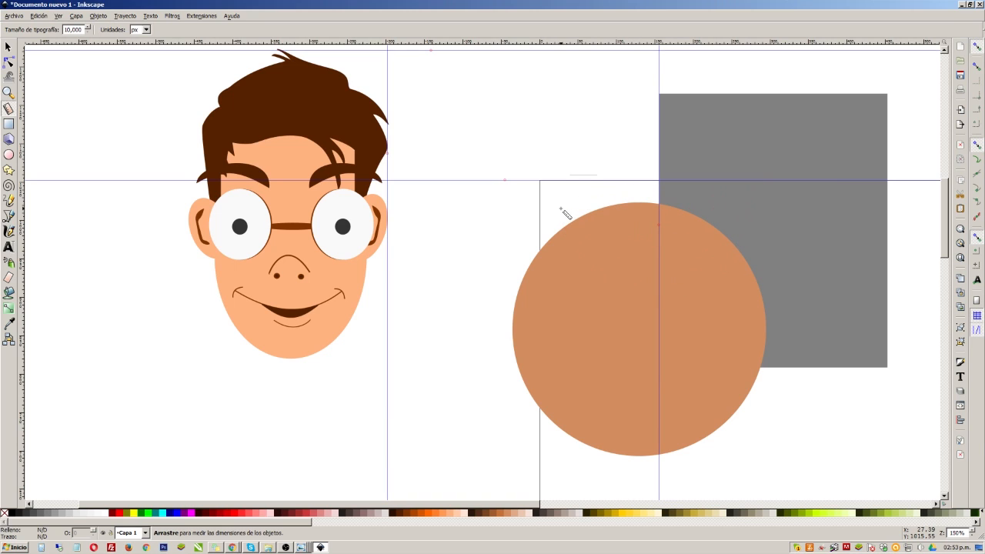
Draw a rectangle about 146 by 170 px between the head and the gray rectangle, and round its corners fully into an ellipse
{"action": "left_click", "coordinate": [9, 126]}
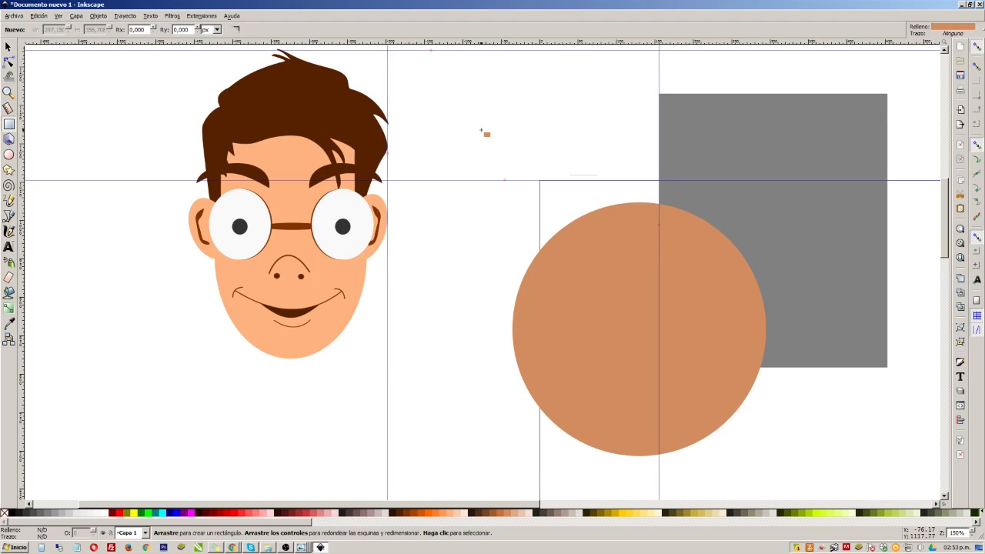
{"action": "left_click_drag", "start_coordinate": [458, 86], "coordinate": [571, 217]}
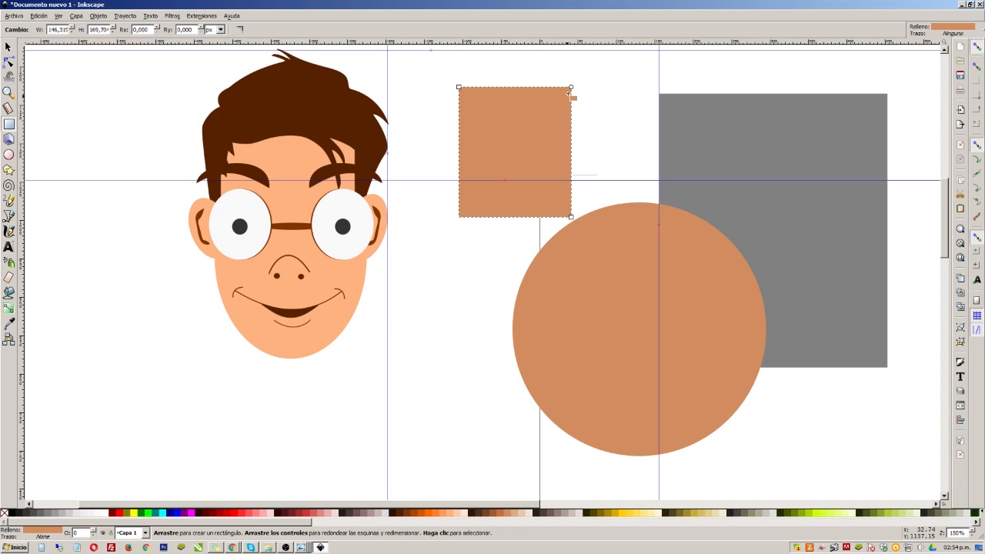
{"action": "left_click_drag", "start_coordinate": [570, 87], "coordinate": [571, 121]}
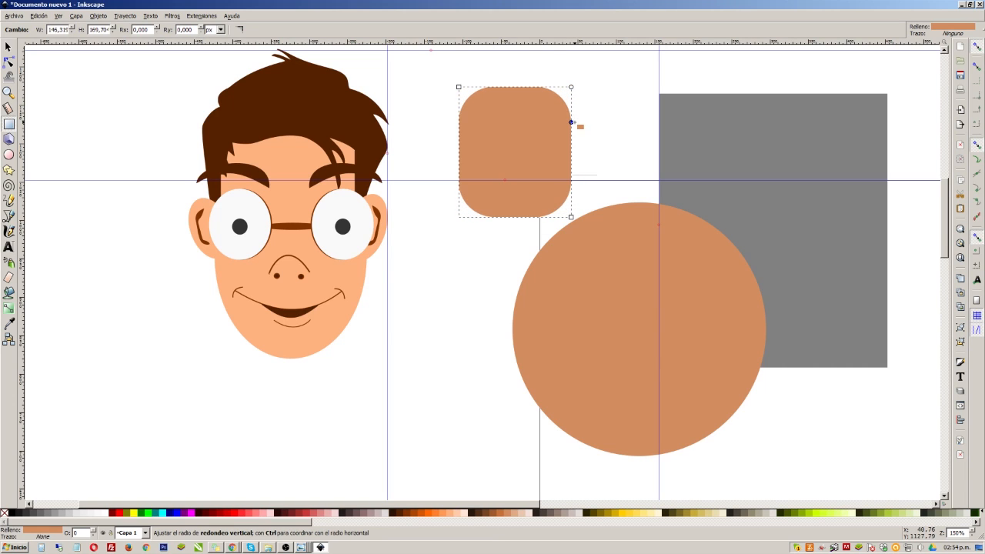
{"action": "mouse_move", "coordinate": [570, 88]}
{"action": "left_mouse_down"}
{"action": "mouse_move", "coordinate": [510, 91]}
{"action": "mouse_move", "coordinate": [584, 88]}
{"action": "left_mouse_up"}
{"action": "left_click", "coordinate": [568, 87], "text": "shift"}
{"action": "left_click_drag", "start_coordinate": [568, 87], "coordinate": [556, 87]}
{"action": "left_click_drag", "start_coordinate": [571, 121], "coordinate": [579, 153]}
{"action": "left_click_drag", "start_coordinate": [556, 87], "coordinate": [587, 86]}
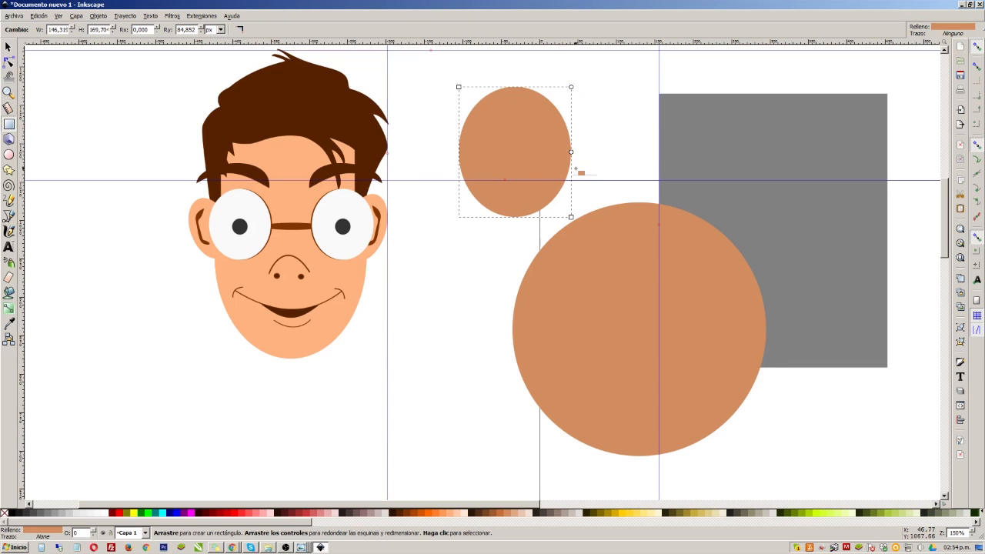
Reduce the new rectangle's vertical corner radius to about 26 px, try stronger rounding, and restore its square corners
{"action": "left_click_drag", "start_coordinate": [570, 152], "coordinate": [571, 106]}
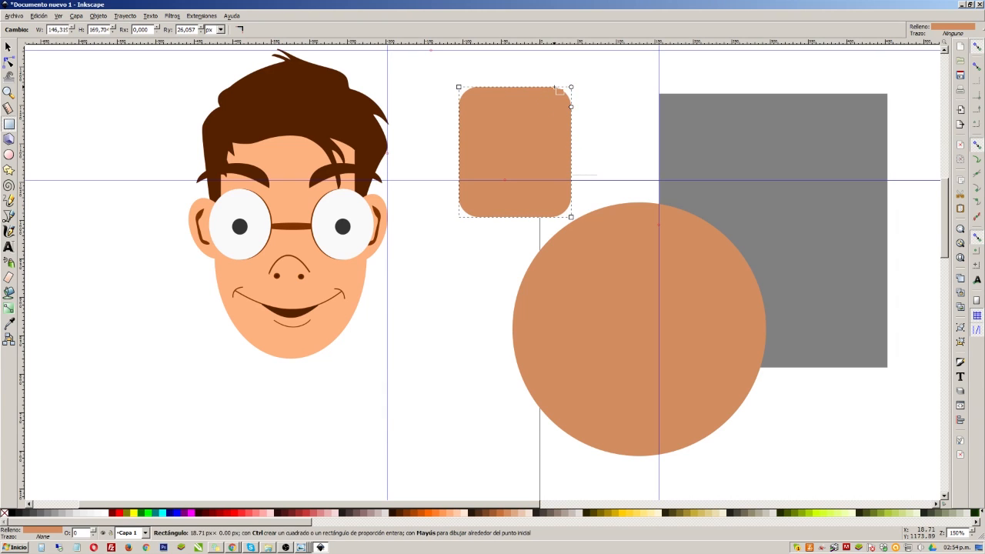
{"action": "left_click_drag", "start_coordinate": [570, 87], "coordinate": [496, 113]}
{"action": "left_click_drag", "start_coordinate": [571, 88], "coordinate": [571, 178]}
{"action": "left_click_drag", "start_coordinate": [515, 87], "coordinate": [571, 87]}
{"action": "left_click_drag", "start_coordinate": [571, 152], "coordinate": [576, 93]}
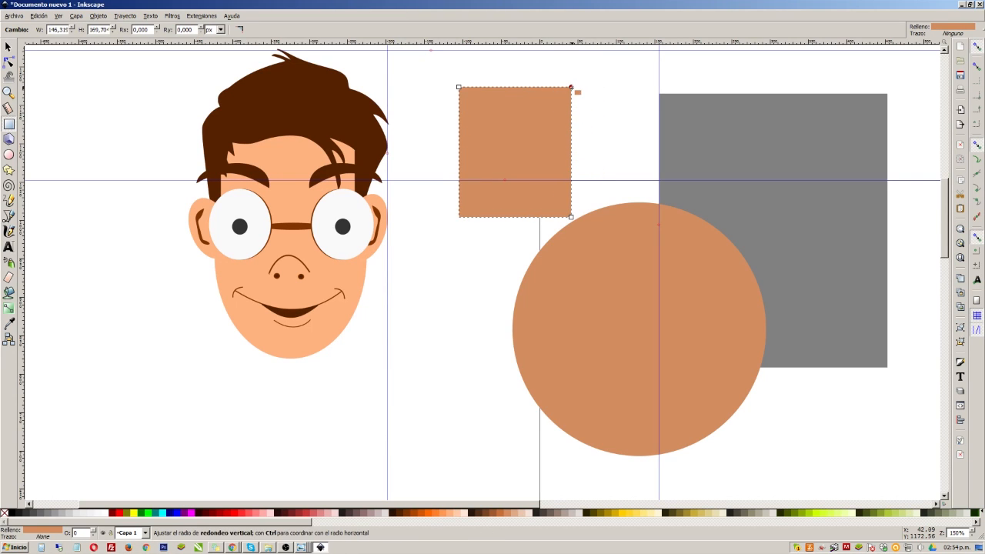
Round the new rectangle's corners again, and shrink it from its upper-left corner to about 104 by 120 px with a vertical radius of about 47 px
{"action": "mouse_move", "coordinate": [570, 87]}
{"action": "left_mouse_down"}
{"action": "mouse_move", "coordinate": [573, 112]}
{"action": "mouse_move", "coordinate": [551, 88]}
{"action": "mouse_move", "coordinate": [572, 86]}
{"action": "left_mouse_up"}
{"action": "left_click_drag", "start_coordinate": [531, 88], "coordinate": [570, 131]}
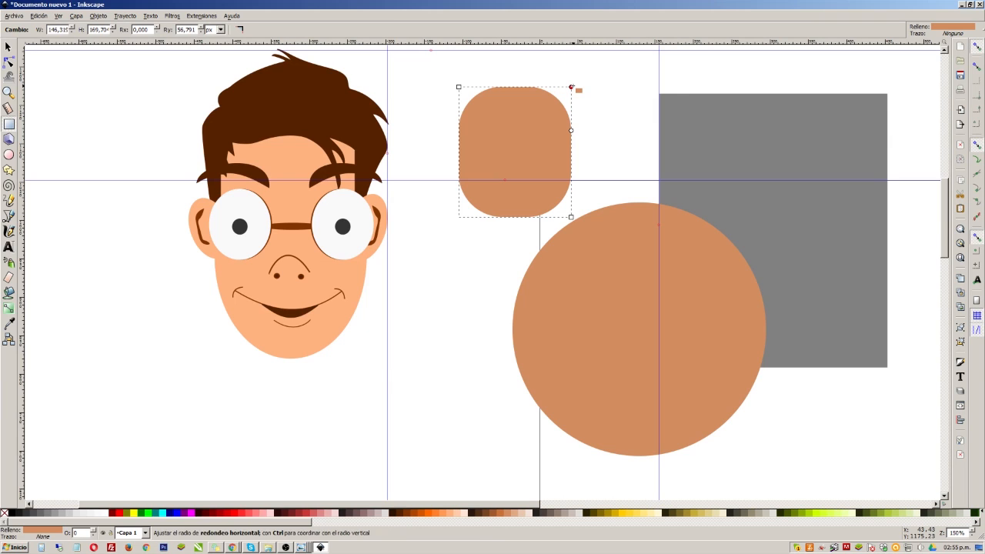
{"action": "left_click_drag", "start_coordinate": [570, 130], "coordinate": [570, 109]}
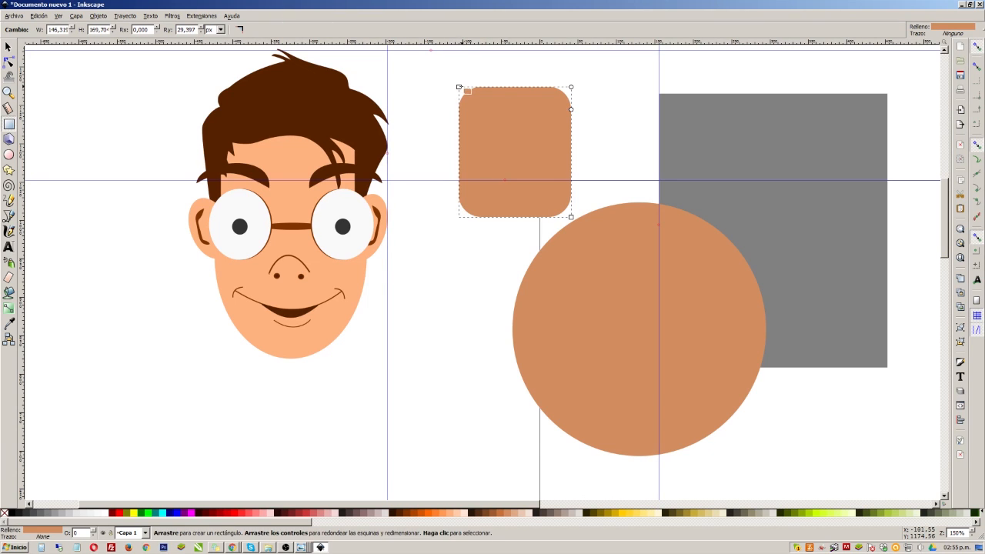
{"action": "mouse_move", "coordinate": [460, 87]}
{"action": "left_mouse_down"}
{"action": "mouse_move", "coordinate": [477, 157]}
{"action": "mouse_move", "coordinate": [552, 213]}
{"action": "mouse_move", "coordinate": [514, 170]}
{"action": "mouse_move", "coordinate": [501, 69]}
{"action": "mouse_move", "coordinate": [565, 79]}
{"action": "mouse_move", "coordinate": [452, 156]}
{"action": "mouse_move", "coordinate": [477, 76]}
{"action": "mouse_move", "coordinate": [534, 110]}
{"action": "mouse_move", "coordinate": [463, 155]}
{"action": "mouse_move", "coordinate": [451, 81]}
{"action": "mouse_move", "coordinate": [454, 103]}
{"action": "mouse_move", "coordinate": [480, 90]}
{"action": "mouse_move", "coordinate": [468, 98]}
{"action": "left_mouse_up"}
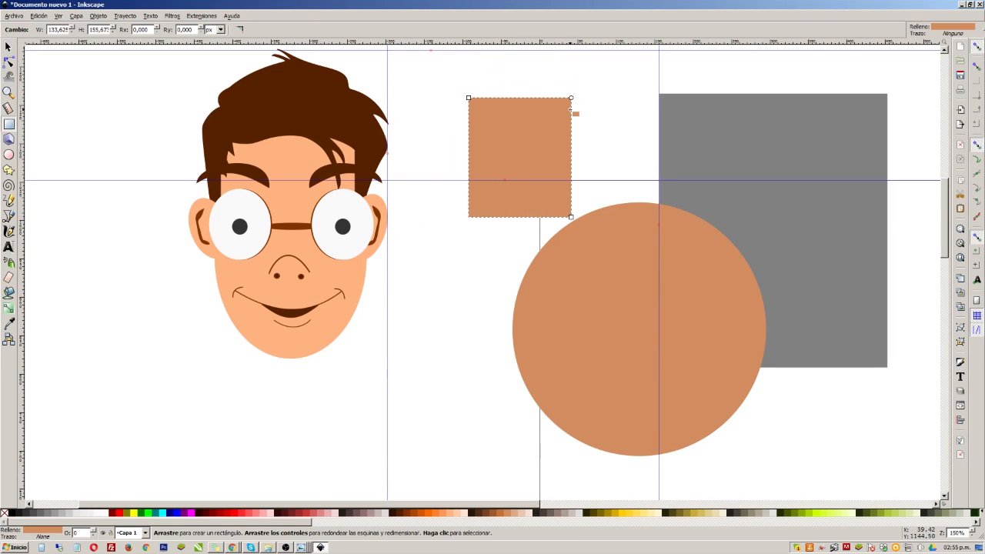
{"action": "left_click_drag", "start_coordinate": [571, 98], "coordinate": [571, 131]}
{"action": "left_click_drag", "start_coordinate": [470, 99], "coordinate": [492, 124]}
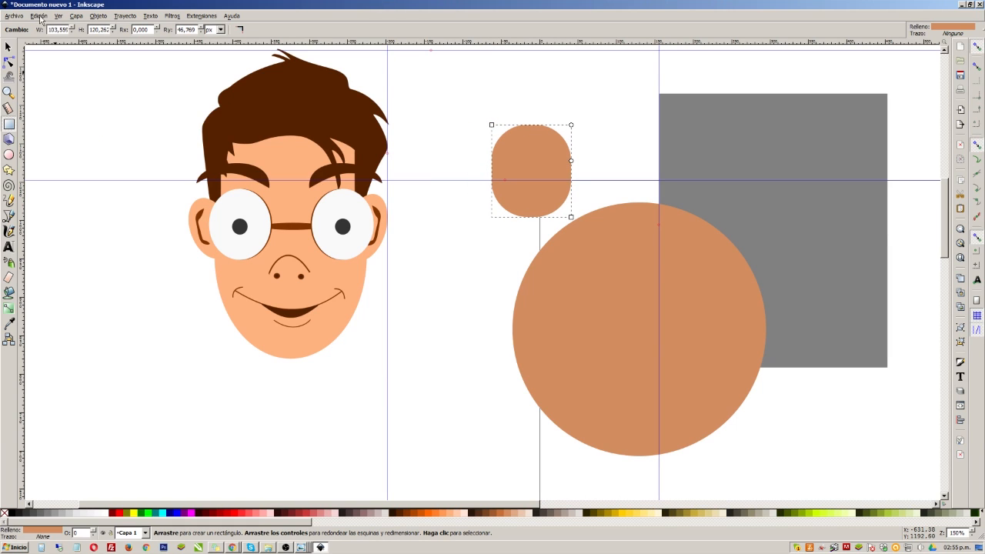
Set the rounded rectangle's horizontal corner radius to 26.3 px, its vertical radius to about 65.4 px and its width to about 169.8 px
{"action": "left_click", "coordinate": [157, 28]}
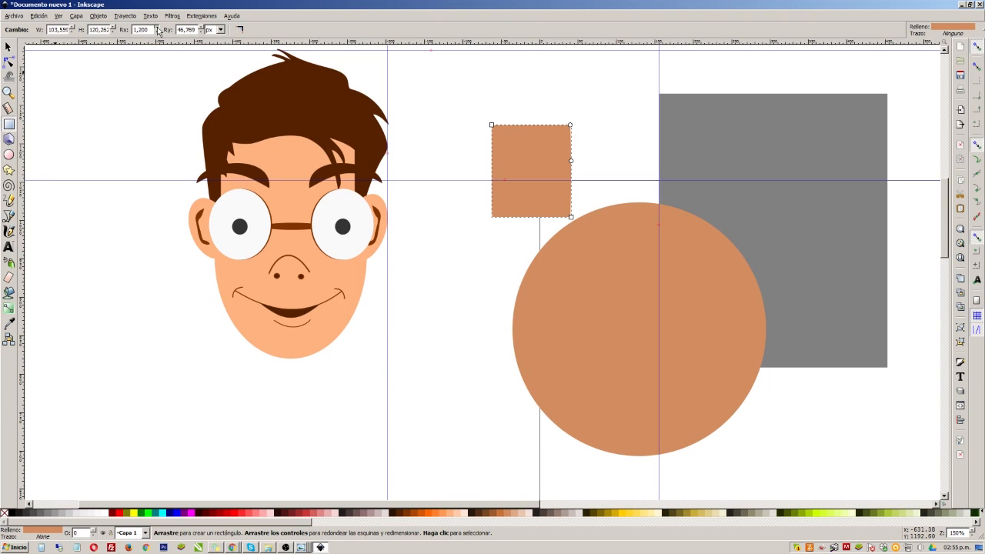
{"action": "left_click", "coordinate": [202, 28]}
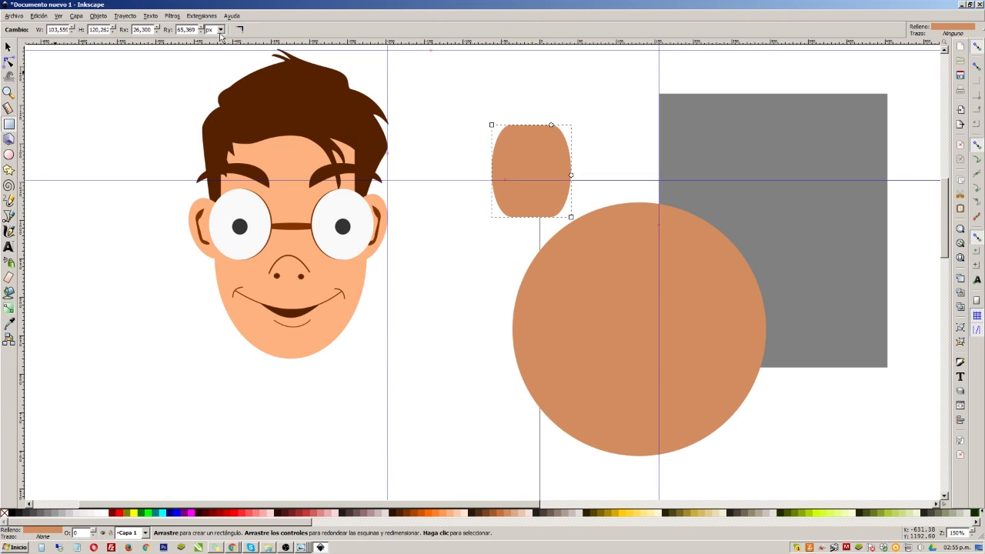
{"action": "left_click", "coordinate": [73, 27]}
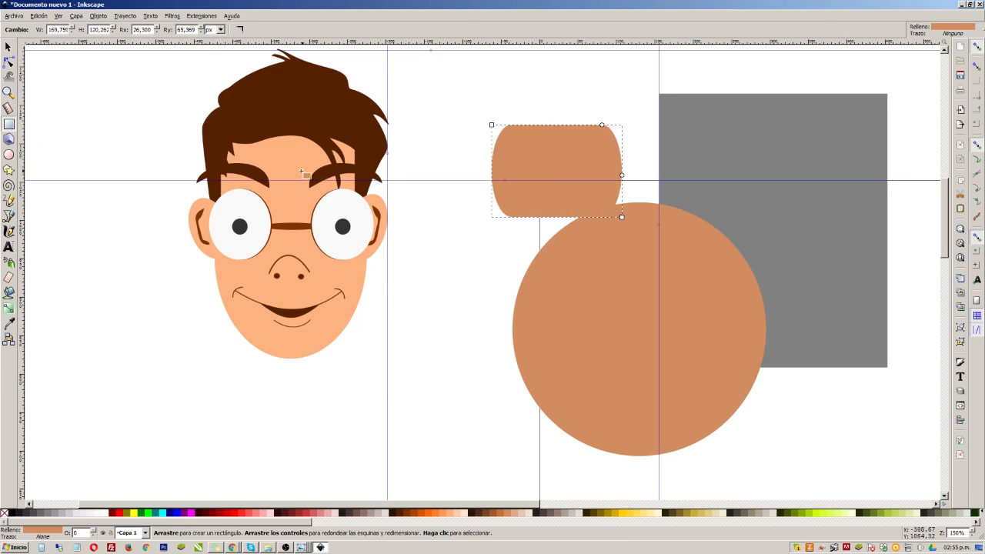
Delete the rounded rectangle, the circle and the three gray rectangles, leaving only the cartoon head
{"action": "left_click", "coordinate": [8, 49]}
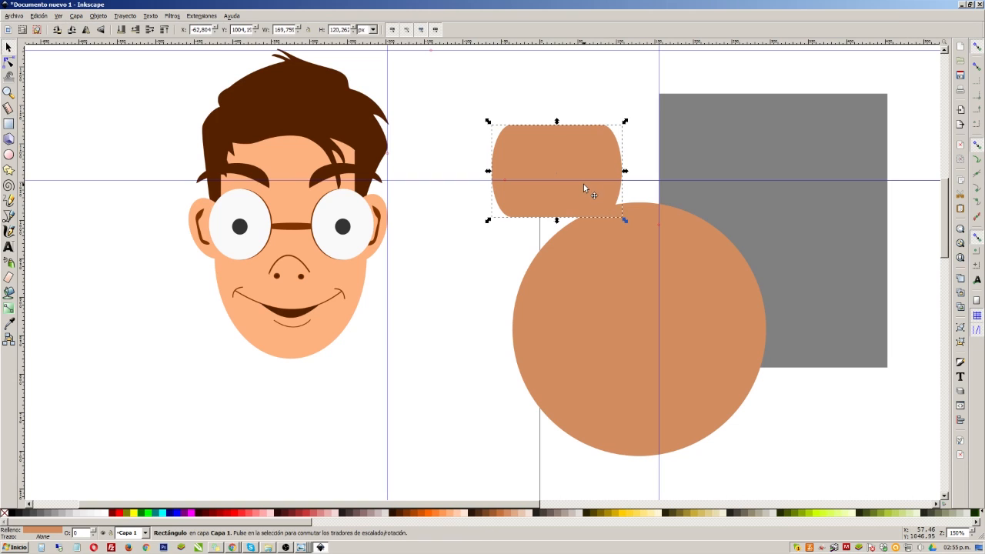
{"action": "key", "text": "Delete"}
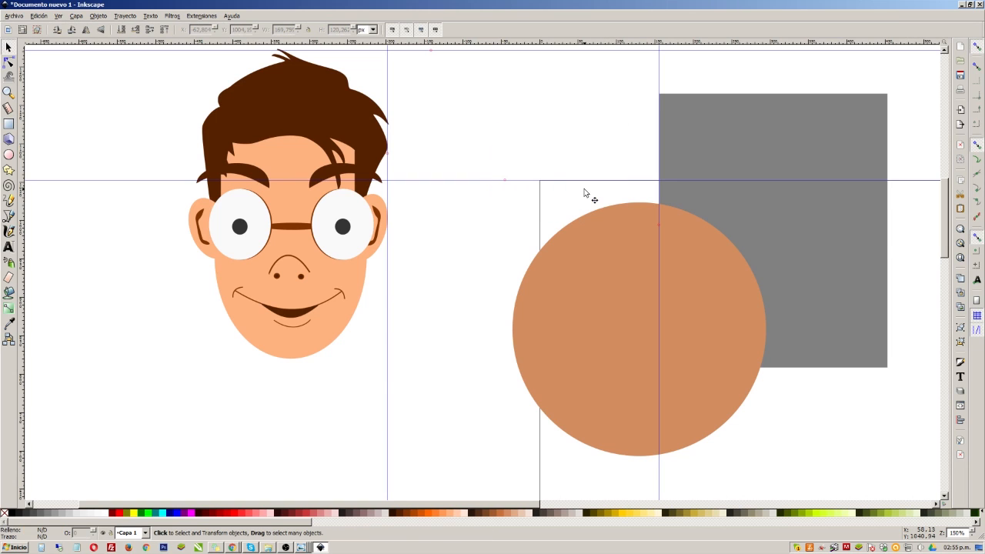
{"action": "left_click", "coordinate": [961, 259]}
{"action": "key", "text": "Tab"}
{"action": "key", "text": "Delete"}
{"action": "key", "text": "Tab"}
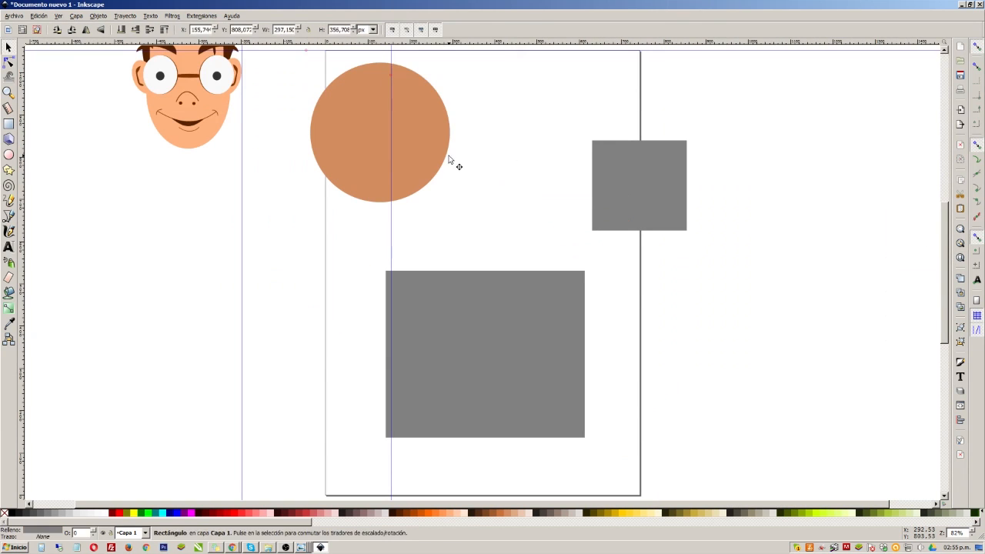
{"action": "key", "text": "Delete"}
{"action": "key", "text": "Tab"}
{"action": "key", "text": "Delete"}
{"action": "key", "text": "Tab"}
{"action": "key", "text": "Delete"}
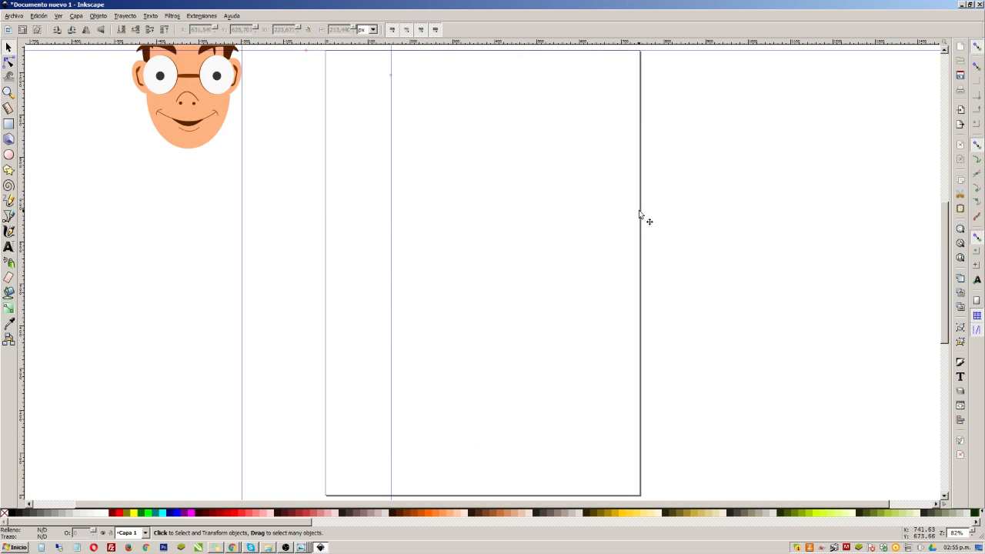
Move the cartoon head down and farther away from the page, clear of the guides, to about X -742, Y 552 px
{"action": "scroll", "coordinate": [470, 235], "scroll_direction": "down", "scroll_amount": 3, "text": "ctrl"}
{"action": "scroll", "coordinate": [461, 203], "scroll_direction": "up", "scroll_amount": 2, "text": "ctrl"}
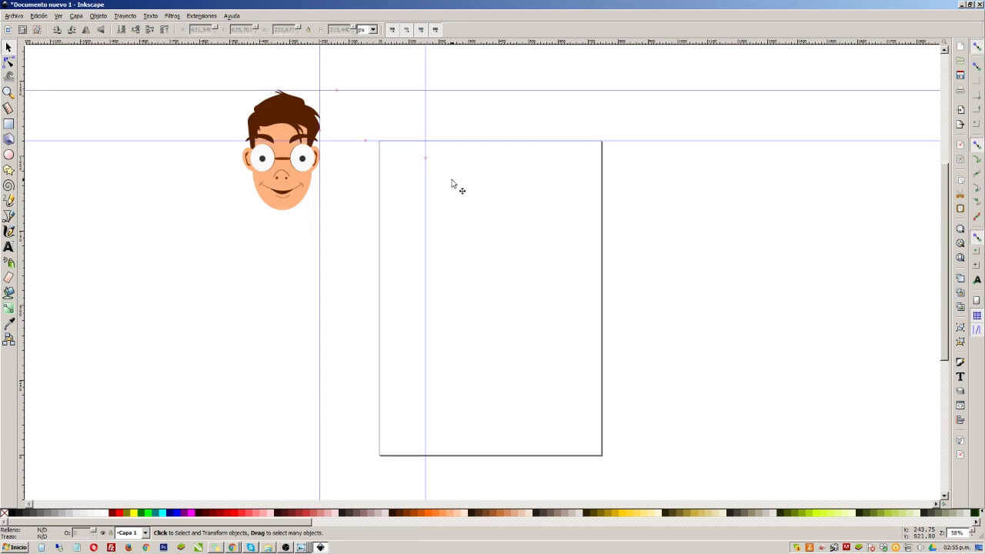
{"action": "left_click_drag", "start_coordinate": [386, 91], "coordinate": [444, 142]}
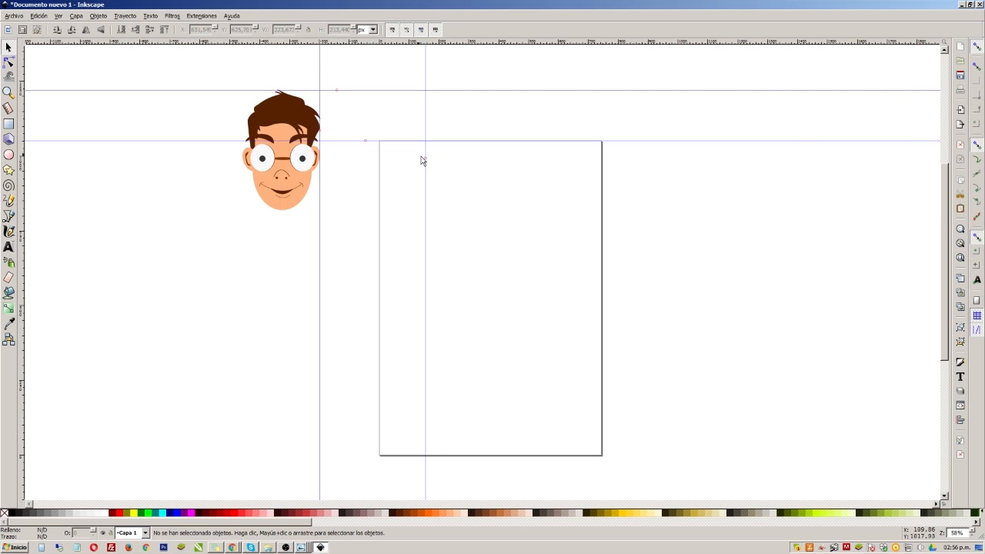
{"action": "left_click", "coordinate": [275, 165]}
{"action": "left_click_drag", "start_coordinate": [275, 165], "coordinate": [198, 249]}
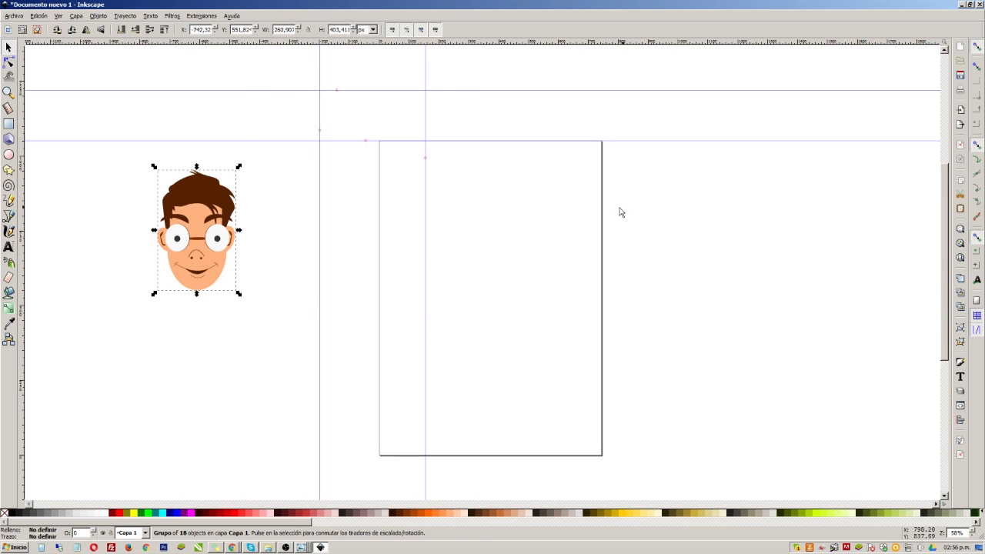
Enable snapping of bounding boxes, including their edges, corners, edge midpoints and centers
{"action": "left_click", "coordinate": [977, 67]}
{"action": "left_click", "coordinate": [977, 82]}
{"action": "left_click", "coordinate": [977, 96]}
{"action": "left_click", "coordinate": [977, 110]}
{"action": "left_click", "coordinate": [977, 124]}
Move the cartoon head across the page's right edge, to about X 535, Y 423 px
{"action": "left_click_drag", "start_coordinate": [198, 229], "coordinate": [602, 231]}
{"action": "left_click", "coordinate": [662, 107]}
{"action": "left_click_drag", "start_coordinate": [595, 148], "coordinate": [586, 249]}
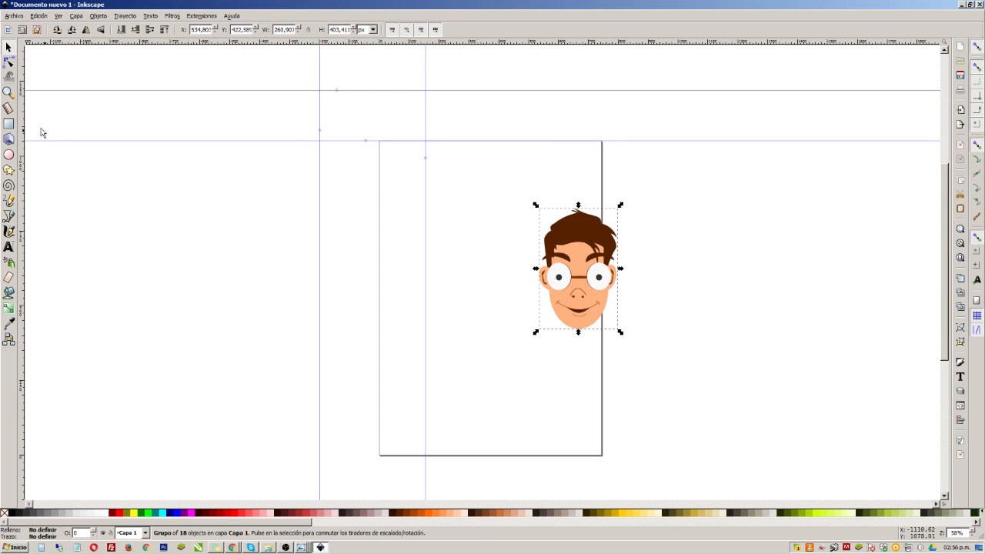
Draw a rectangle about 201 × 294 px beside the cartoon head and move the head behind it, to about X 357, Y 538 px
{"action": "left_click", "coordinate": [7, 124]}
{"action": "left_click_drag", "start_coordinate": [464, 233], "coordinate": [524, 322]}
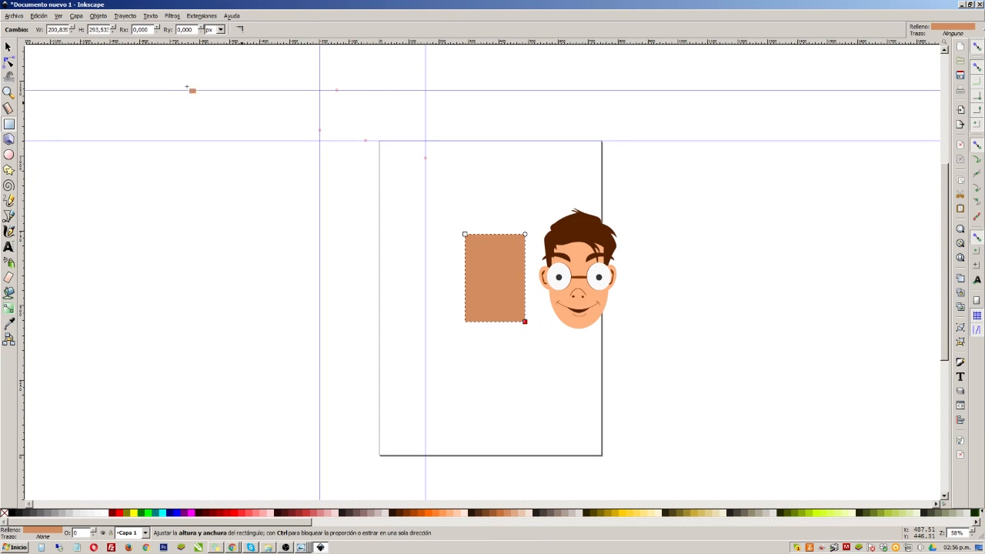
{"action": "key", "text": "s"}
{"action": "left_click", "coordinate": [579, 284]}
{"action": "left_click_drag", "start_coordinate": [578, 284], "coordinate": [525, 240]}
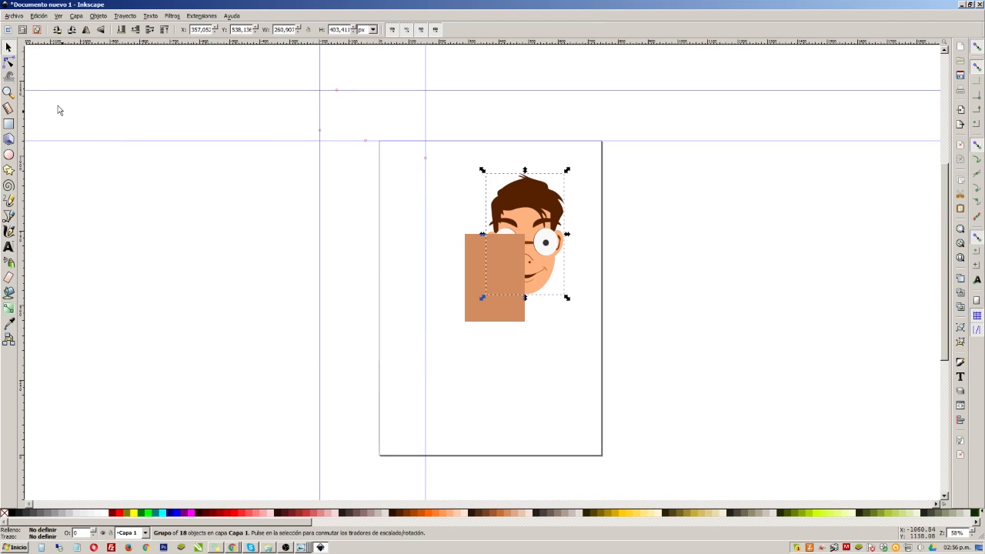
Draw four short freehand strokes, two outside the page's left edge and two on the page below the rectangle
{"action": "left_click", "coordinate": [8, 200]}
{"action": "left_click_drag", "start_coordinate": [271, 292], "coordinate": [292, 269]}
{"action": "left_click_drag", "start_coordinate": [339, 305], "coordinate": [372, 334]}
{"action": "left_click_drag", "start_coordinate": [425, 349], "coordinate": [503, 357]}
{"action": "left_click_drag", "start_coordinate": [443, 411], "coordinate": [508, 386]}
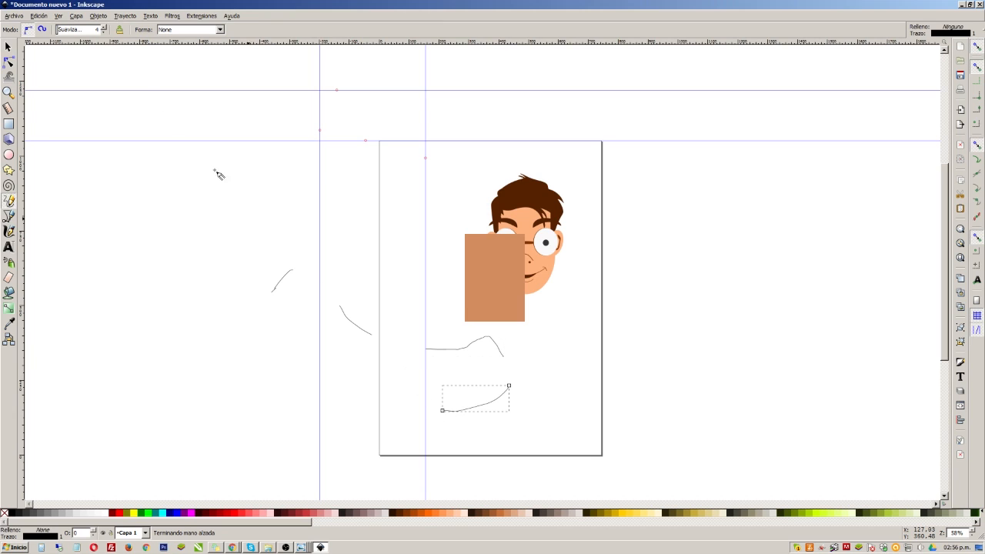
Try snapping the cartoon head around the rectangle and the freehand strokes, leaving it at about X 201, Y 174 px
{"action": "left_click", "coordinate": [8, 47]}
{"action": "left_click_drag", "start_coordinate": [544, 231], "coordinate": [611, 351]}
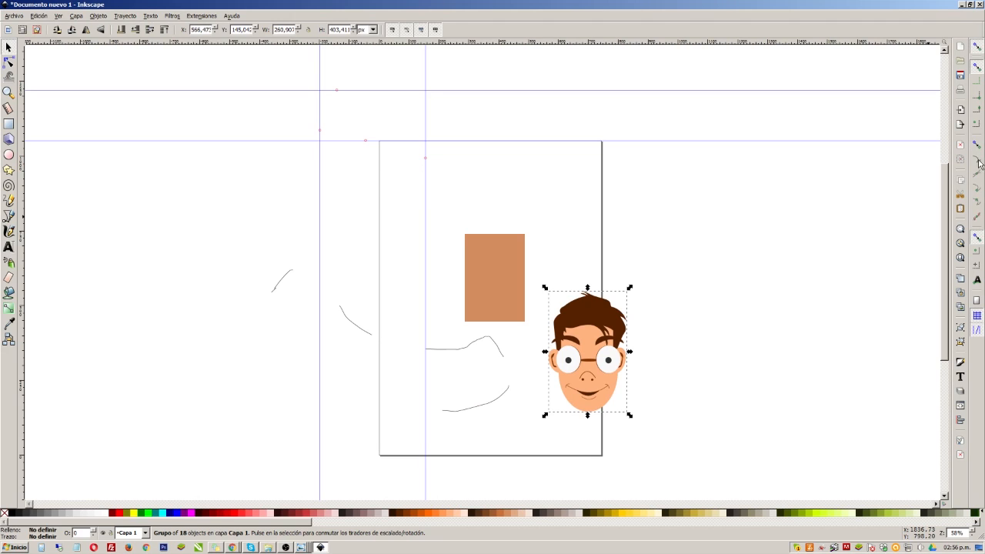
{"action": "left_click_drag", "start_coordinate": [598, 368], "coordinate": [655, 230]}
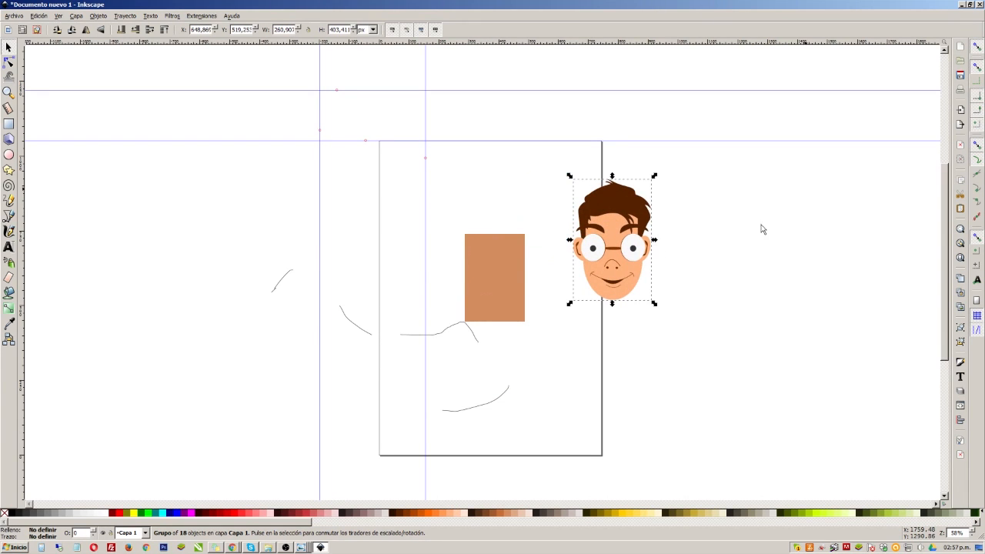
{"action": "left_click_drag", "start_coordinate": [629, 249], "coordinate": [490, 355]}
{"action": "left_click", "coordinate": [490, 352]}
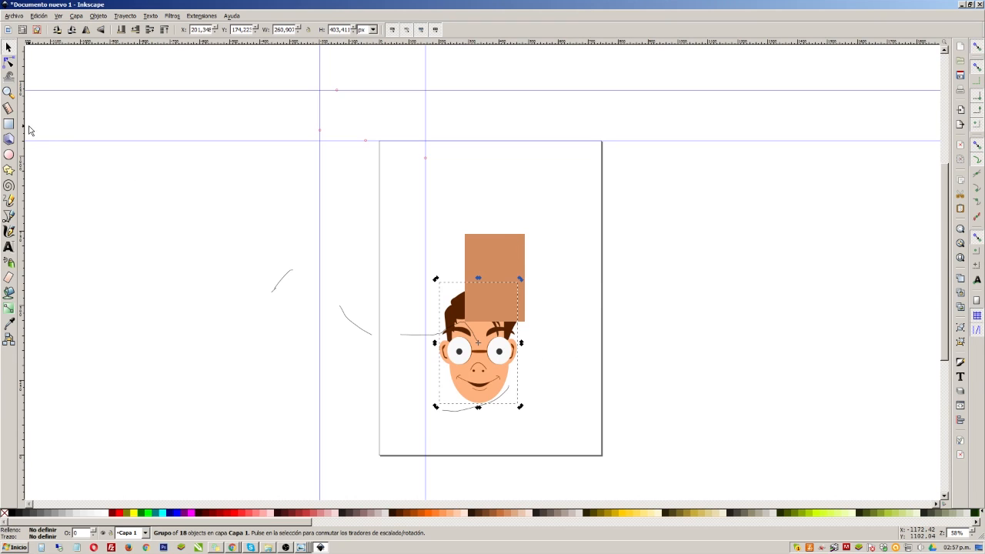
Draw an open Spiro curve from the upper part of the page diagonally down past its right edge
{"action": "left_click", "coordinate": [9, 220]}
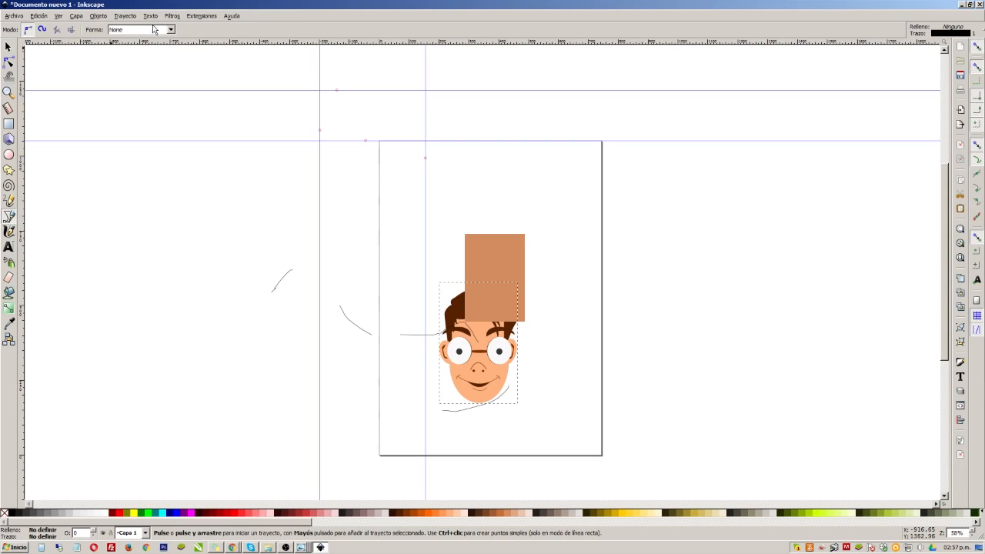
{"action": "left_click", "coordinate": [43, 32]}
{"action": "left_click", "coordinate": [492, 178]}
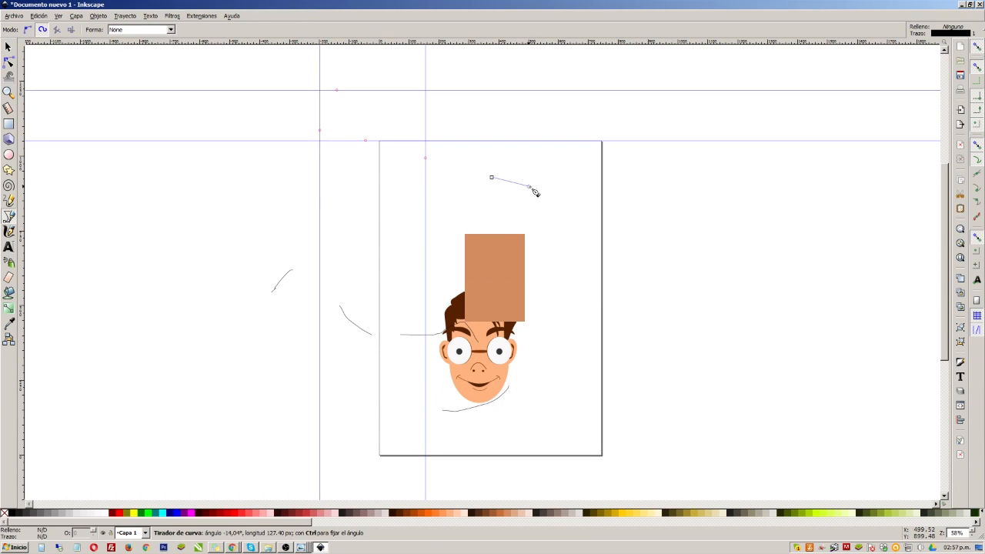
{"action": "left_click_drag", "start_coordinate": [563, 275], "coordinate": [562, 305]}
{"action": "left_click", "coordinate": [649, 361]}
{"action": "key", "text": "Return"}
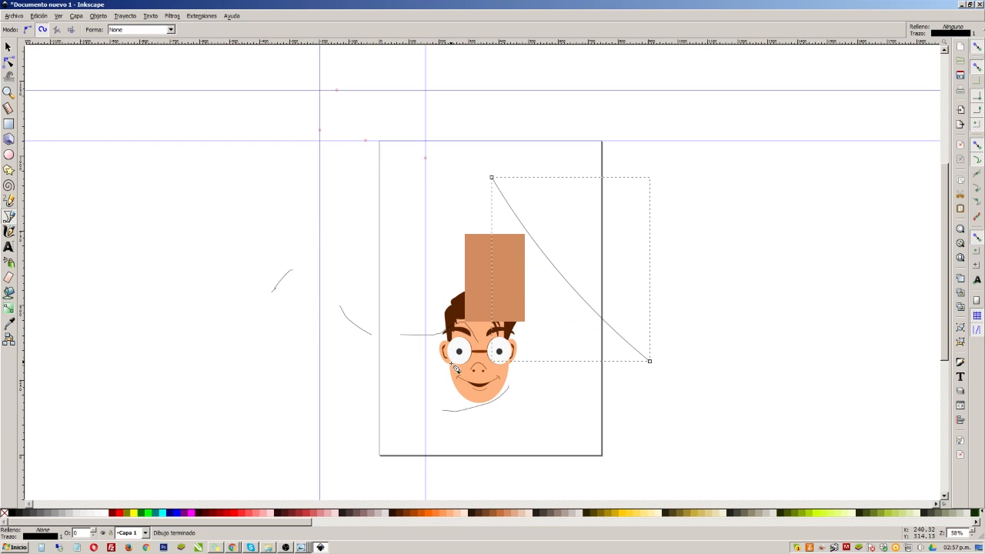
Snap the cartoon head along the Spiro curve, move it to about X 731, Y 209 px and delete it
{"action": "left_click", "coordinate": [9, 47]}
{"action": "left_click_drag", "start_coordinate": [499, 344], "coordinate": [604, 260]}
{"action": "left_click_drag", "start_coordinate": [603, 285], "coordinate": [646, 314]}
{"action": "left_click", "coordinate": [641, 264]}
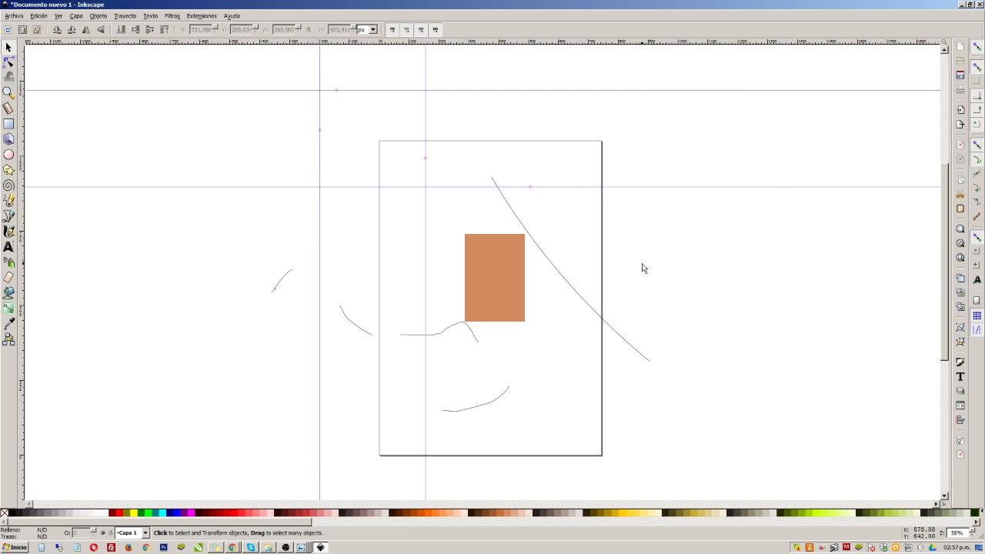
Undo the recent moves, the curve and all freehand strokes, back to the cartoon head overlapped by the rectangle
{"action": "key", "text": "ctrl+z"}
{"action": "key", "text": "ctrl+z"}
{"action": "key", "text": "ctrl+z"}
{"action": "key", "text": "ctrl+z"}
{"action": "key", "text": "ctrl+z"}
{"action": "key", "text": "ctrl+z"}
{"action": "key", "text": "ctrl+z"}
{"action": "key", "text": "ctrl+z"}
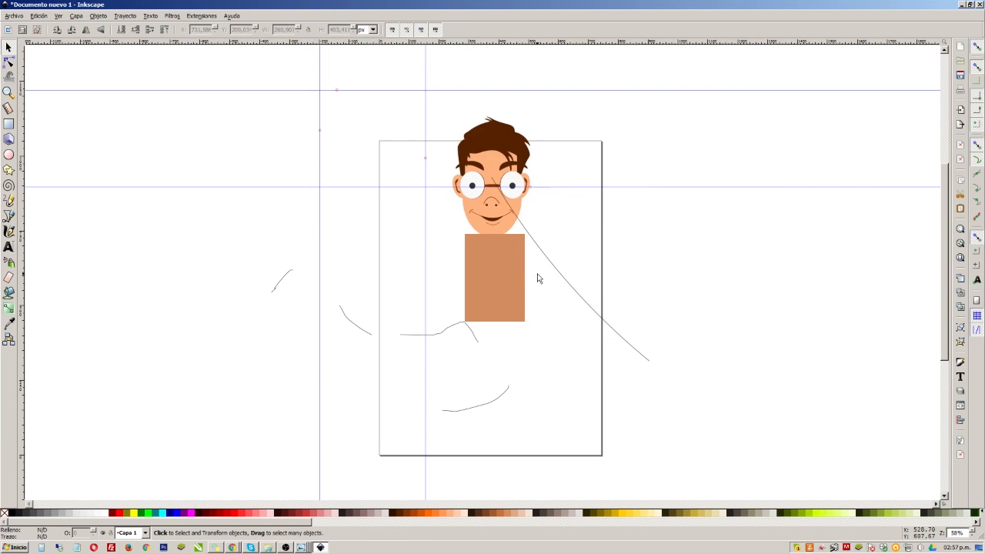
{"action": "key", "text": "ctrl+z"}
{"action": "key", "text": "ctrl+z"}
{"action": "key", "text": "ctrl+z"}
{"action": "key", "text": "ctrl+z"}
{"action": "key", "text": "ctrl+z"}
{"action": "key", "text": "ctrl+z"}
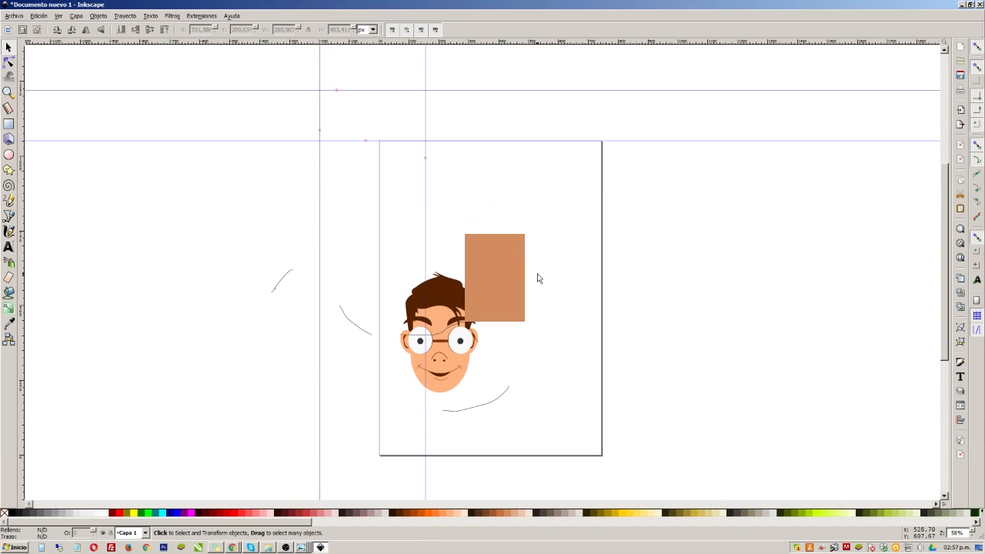
{"action": "key", "text": "ctrl+z"}
{"action": "key", "text": "ctrl+z"}
{"action": "key", "text": "ctrl+z"}
{"action": "key", "text": "ctrl+z"}
{"action": "key", "text": "ctrl+z"}
{"action": "key", "text": "ctrl+z"}
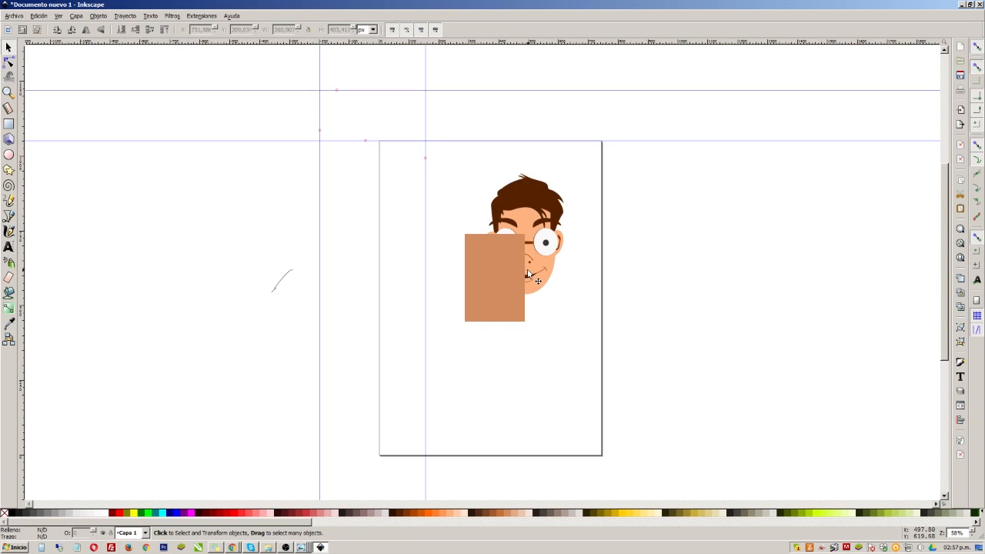
{"action": "left_click", "coordinate": [36, 17]}
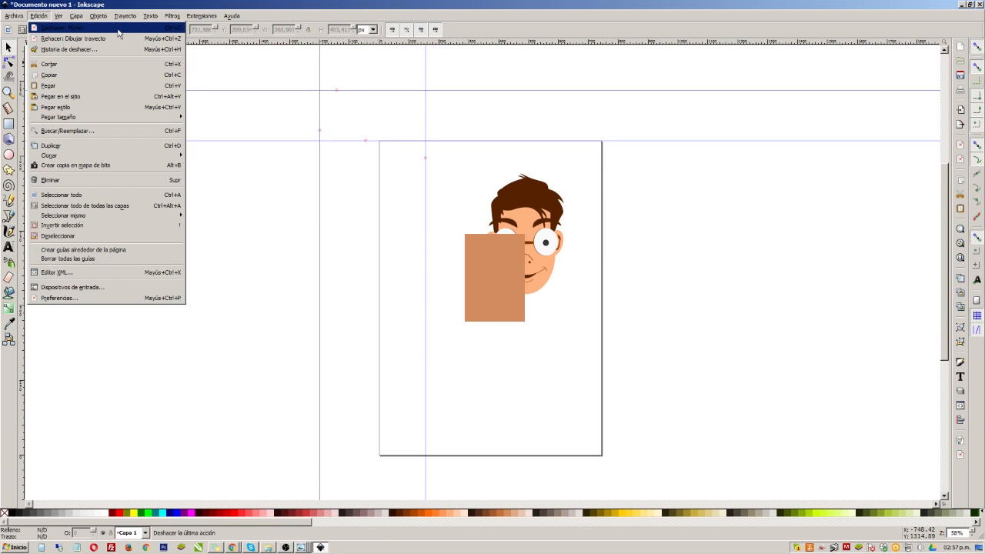
{"action": "left_click", "coordinate": [904, 153]}
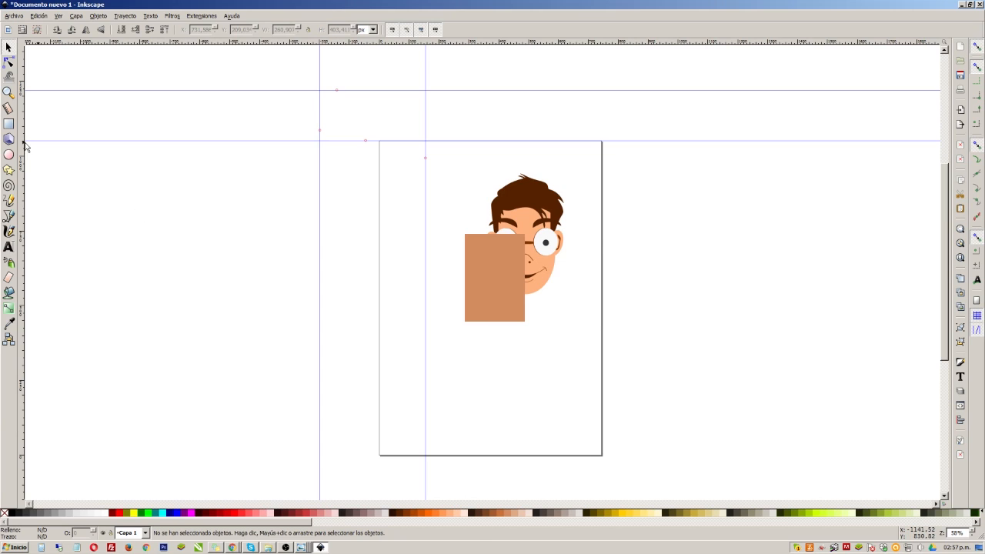
Clear the page by moving the head left to about X -376, Y 543 px and the rectangle right to about X 1064, Y 451 px
{"action": "left_click", "coordinate": [535, 205]}
{"action": "left_click_drag", "start_coordinate": [534, 204], "coordinate": [317, 204]}
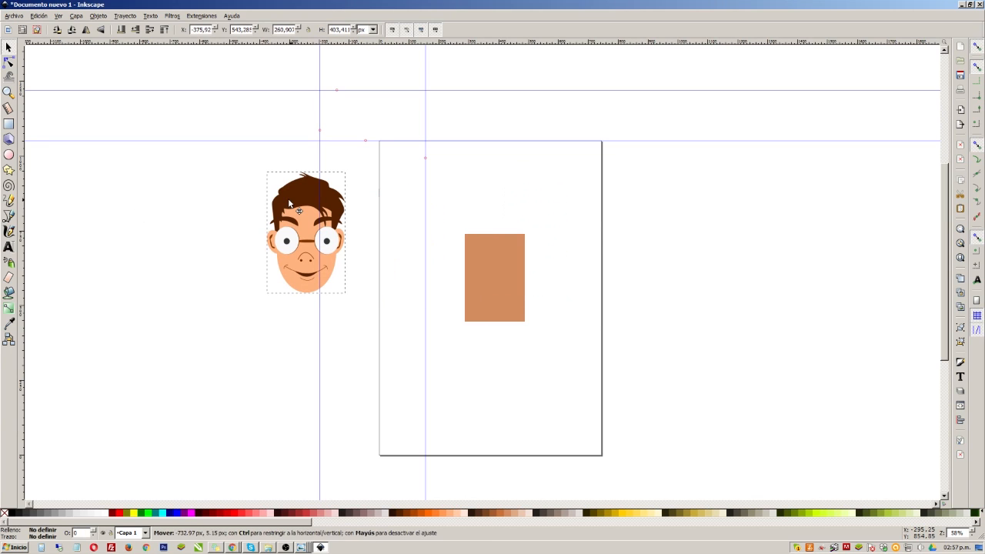
{"action": "left_click_drag", "start_coordinate": [504, 254], "coordinate": [736, 252]}
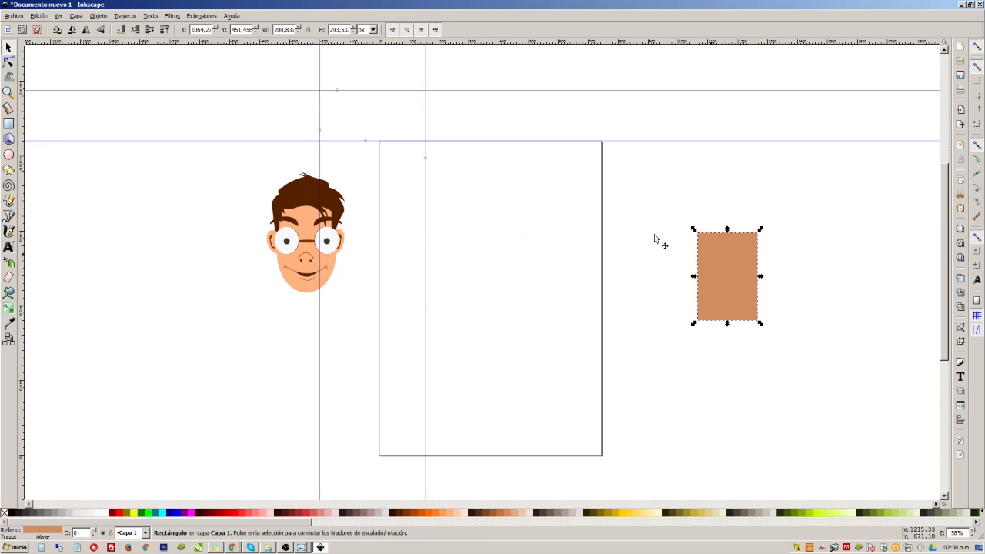
Draw a trial 3D box in the middle of the page and undo it
{"action": "left_click", "coordinate": [10, 141]}
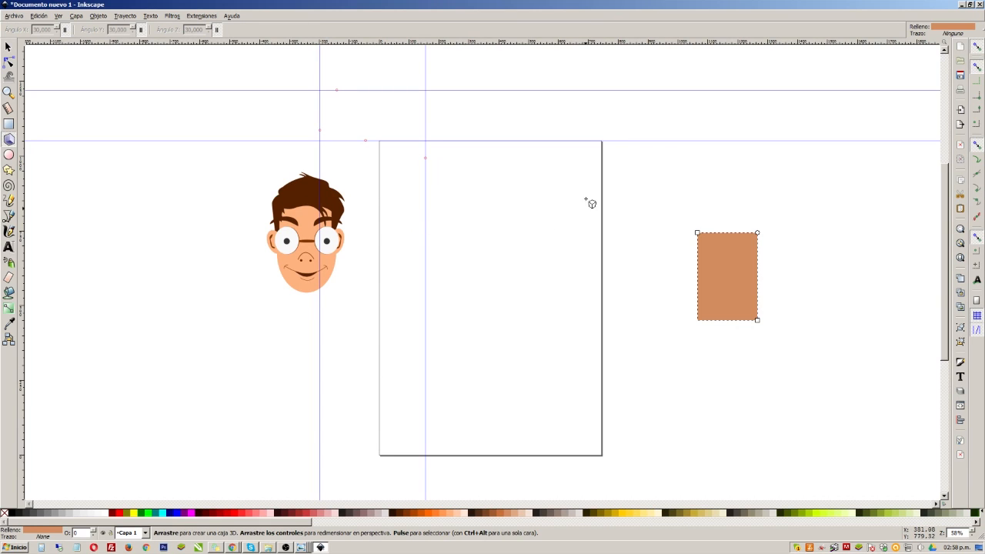
{"action": "left_click_drag", "start_coordinate": [433, 270], "coordinate": [512, 353]}
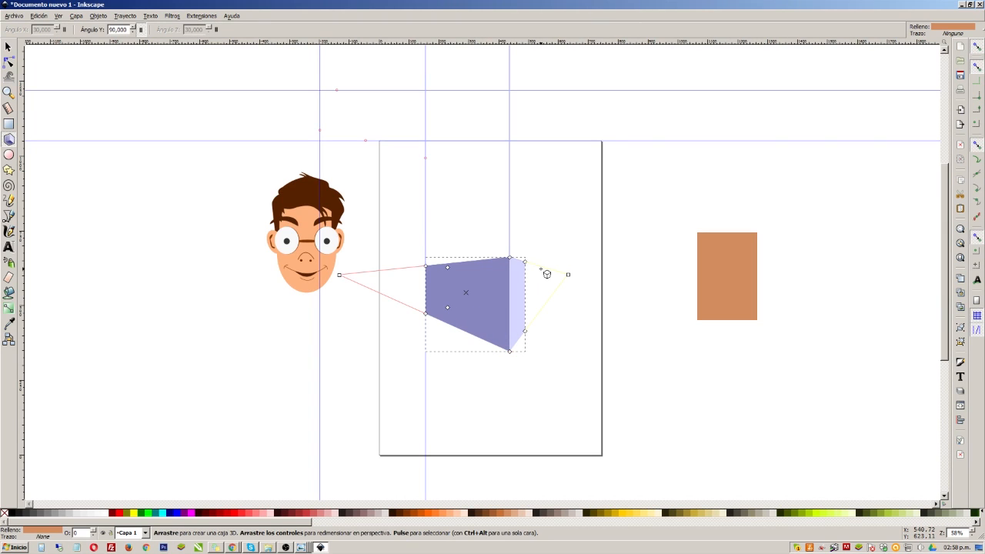
{"action": "key", "text": "ctrl+z"}
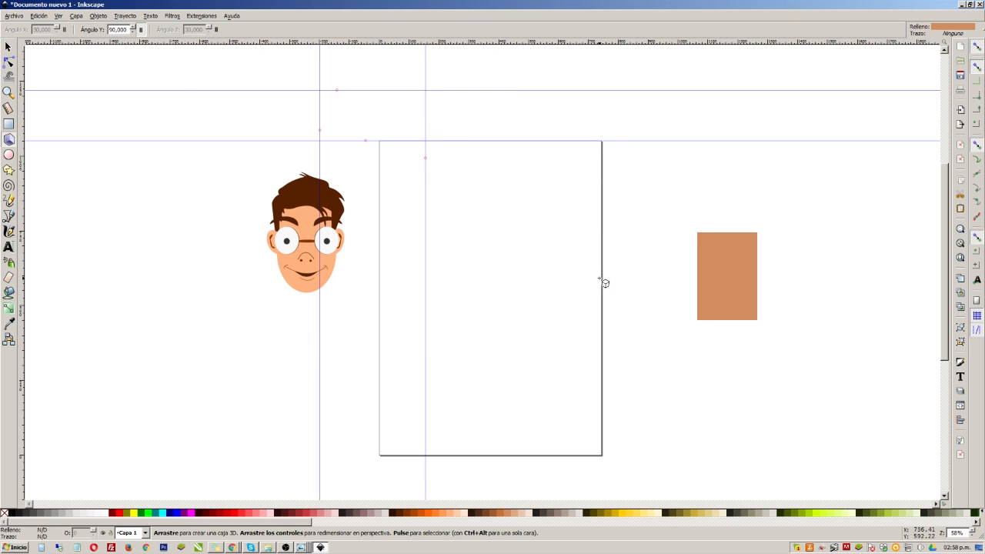
Delete all the vertical and horizontal guides around the page
{"action": "left_click", "coordinate": [8, 47]}
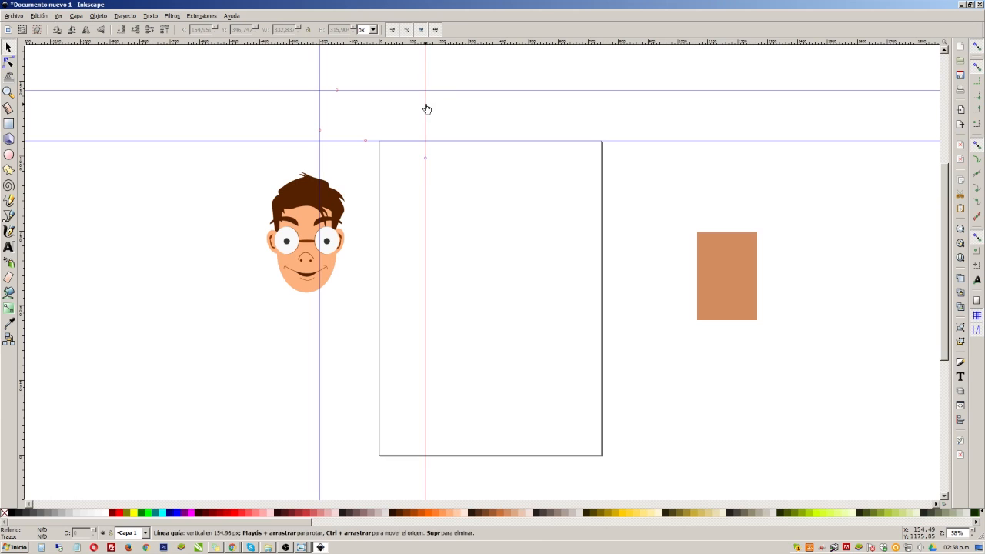
{"action": "key", "text": "Delete"}
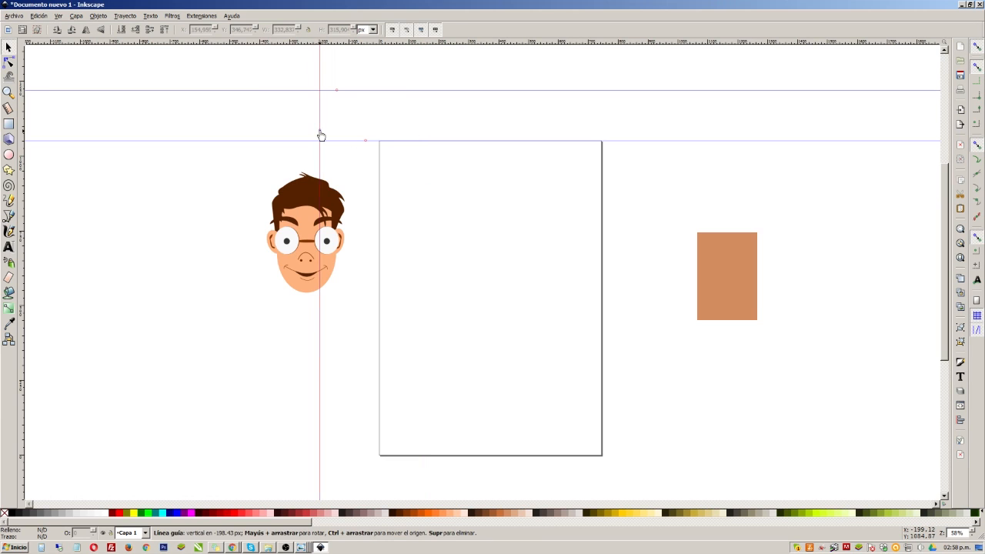
{"action": "key", "text": "Delete"}
{"action": "key", "text": "Delete"}
{"action": "key", "text": "Delete"}
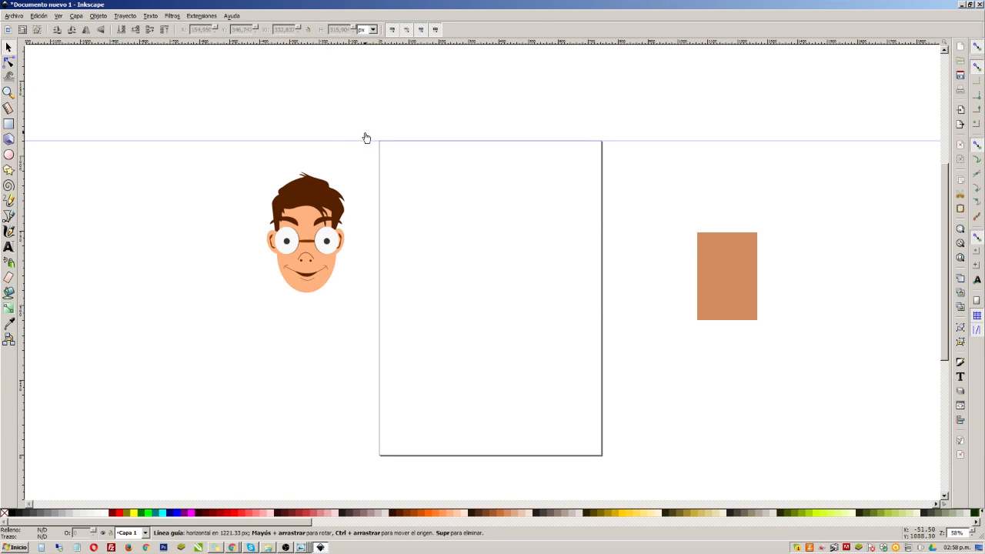
{"action": "key", "text": "Delete"}
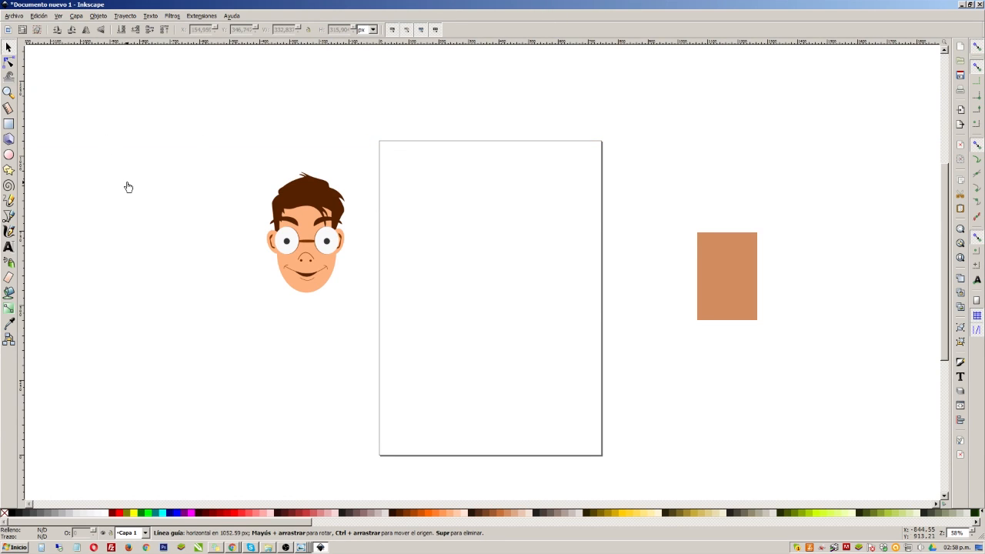
Draw a 3D box on the page and set its two vanishing points on the page's left and right edges
{"action": "left_click", "coordinate": [9, 140]}
{"action": "left_click_drag", "start_coordinate": [429, 254], "coordinate": [576, 347]}
{"action": "left_click_drag", "start_coordinate": [342, 277], "coordinate": [380, 275]}
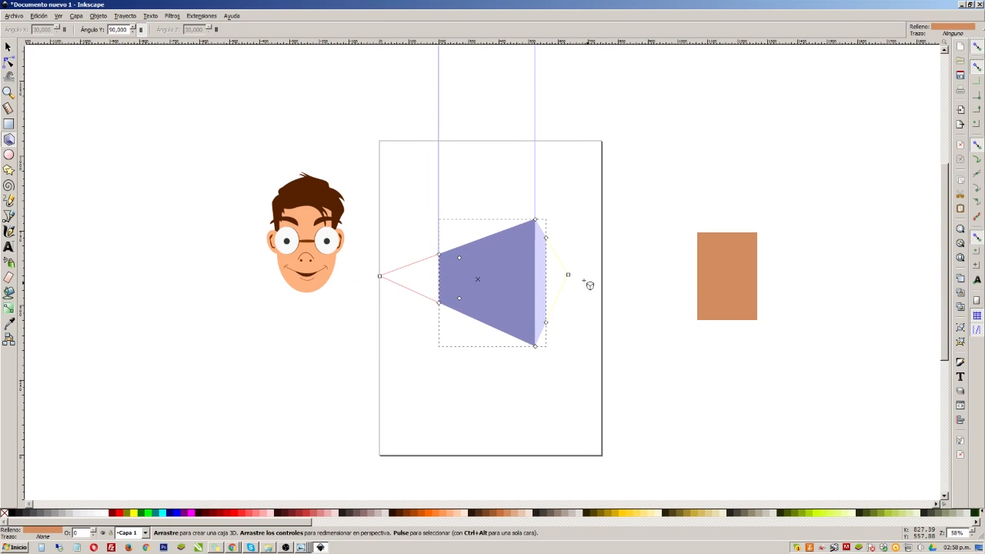
{"action": "left_click_drag", "start_coordinate": [568, 275], "coordinate": [600, 274]}
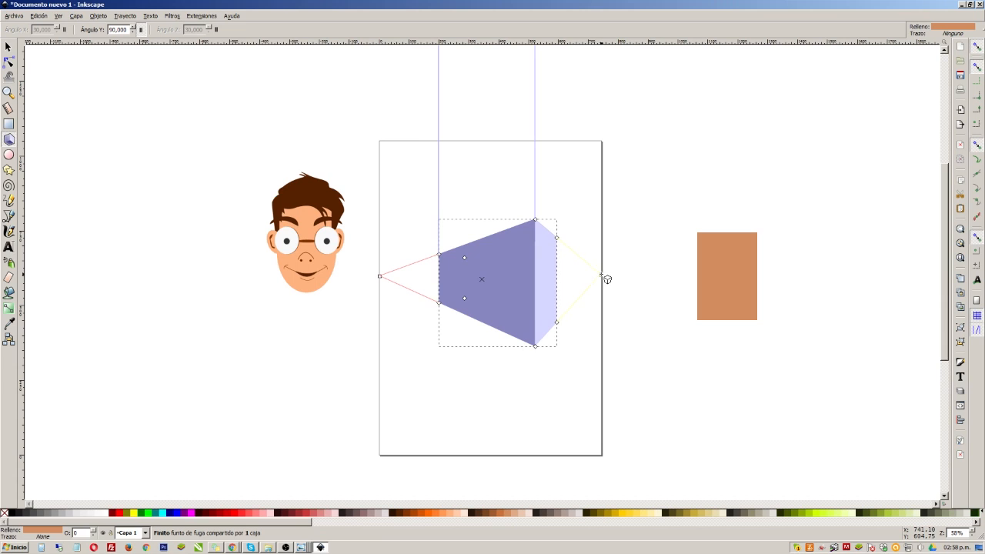
Reshape the 3D box by its corner handles, exposing the top face, pulling in the left end and making the box taller
{"action": "left_click_drag", "start_coordinate": [536, 223], "coordinate": [596, 288]}
{"action": "left_click_drag", "start_coordinate": [442, 290], "coordinate": [390, 277]}
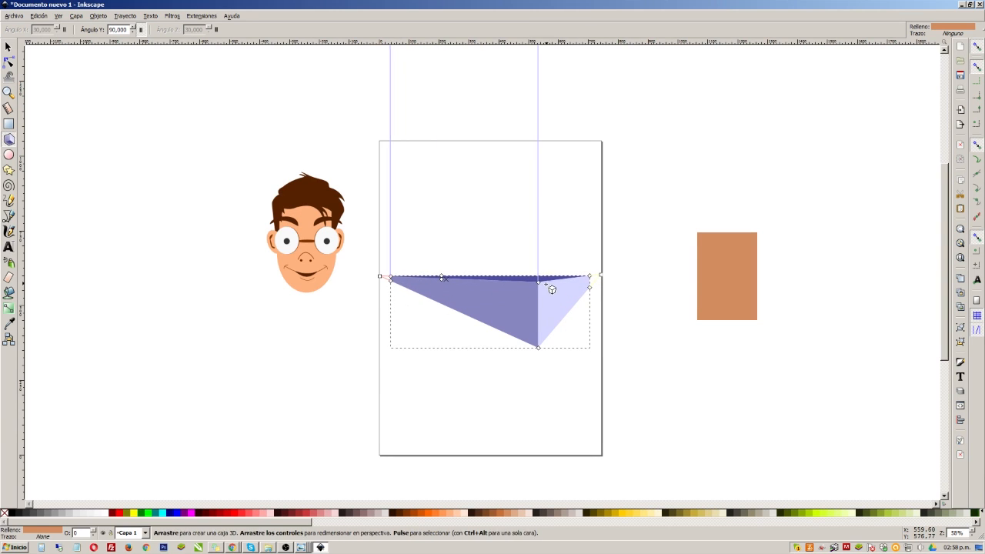
{"action": "left_click_drag", "start_coordinate": [542, 289], "coordinate": [532, 317]}
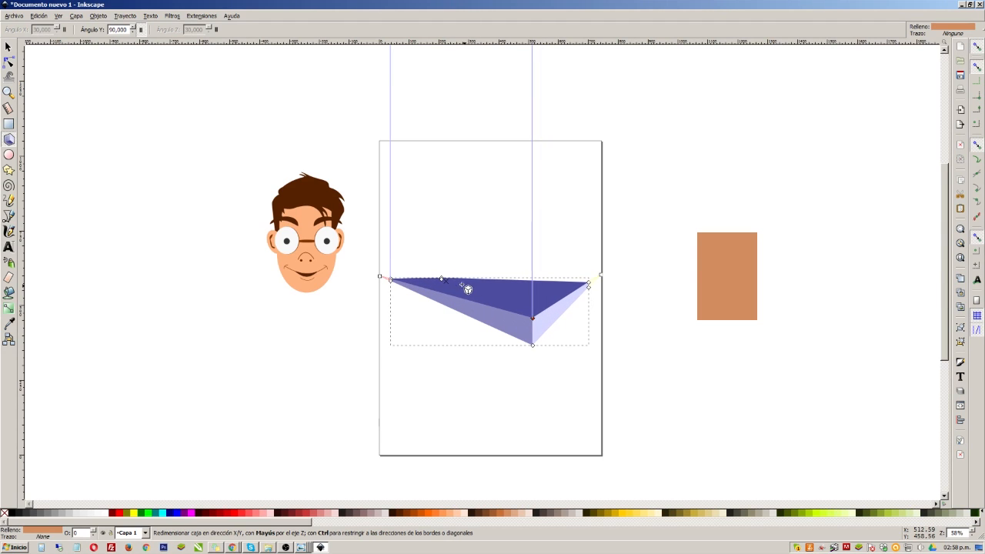
{"action": "left_click_drag", "start_coordinate": [443, 278], "coordinate": [449, 278]}
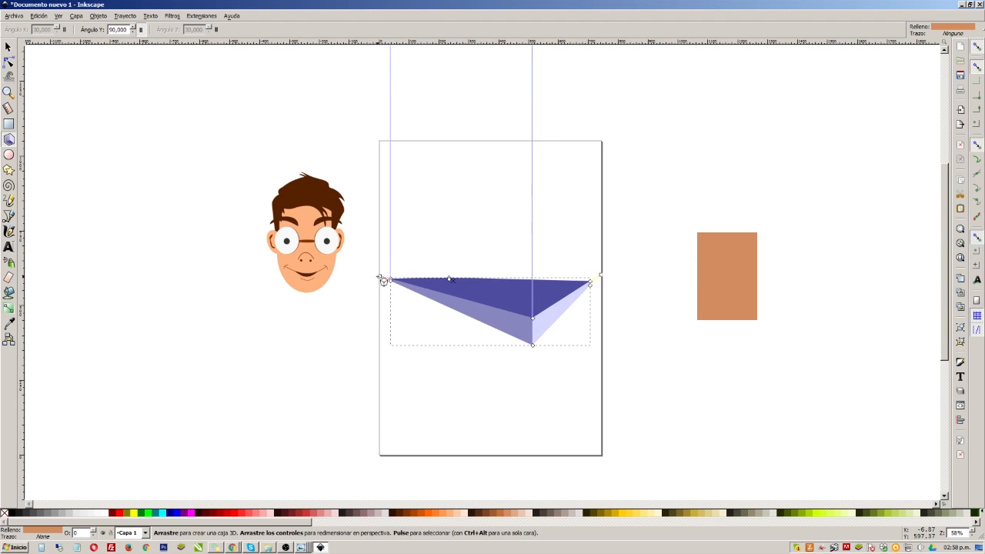
{"action": "left_click_drag", "start_coordinate": [389, 280], "coordinate": [452, 315]}
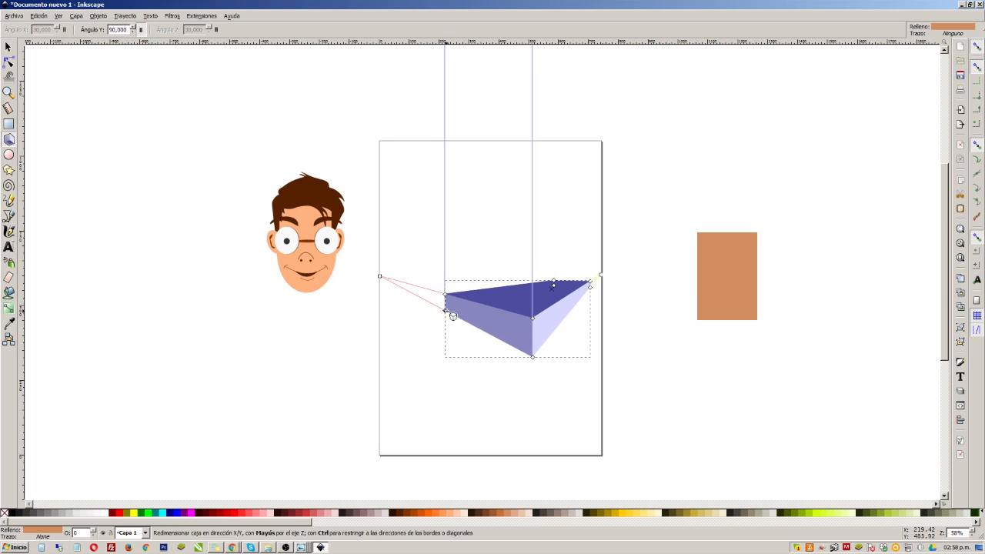
{"action": "left_click_drag", "start_coordinate": [556, 261], "coordinate": [526, 413]}
Raise both vanishing points along the page's edges and adjust the lowest front corner until the box is about 349 × 561 px
{"action": "left_click_drag", "start_coordinate": [606, 280], "coordinate": [608, 188]}
{"action": "left_click_drag", "start_coordinate": [380, 277], "coordinate": [384, 190]}
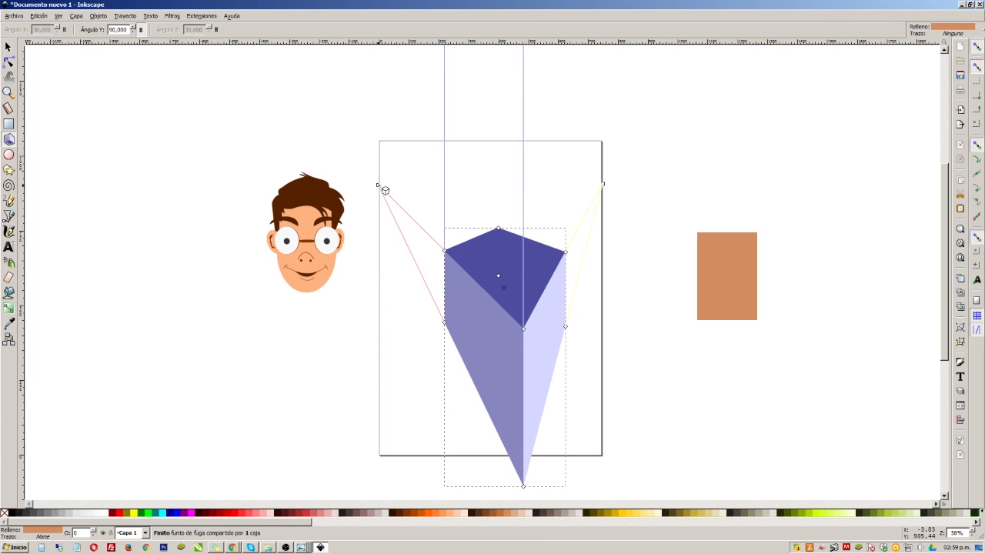
{"action": "left_click_drag", "start_coordinate": [523, 486], "coordinate": [531, 385]}
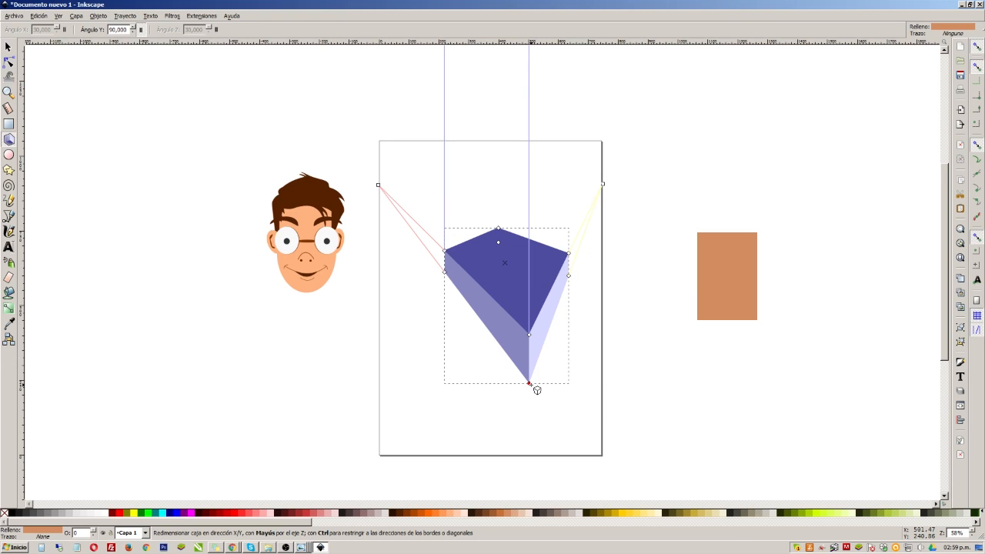
{"action": "left_click_drag", "start_coordinate": [529, 383], "coordinate": [499, 395]}
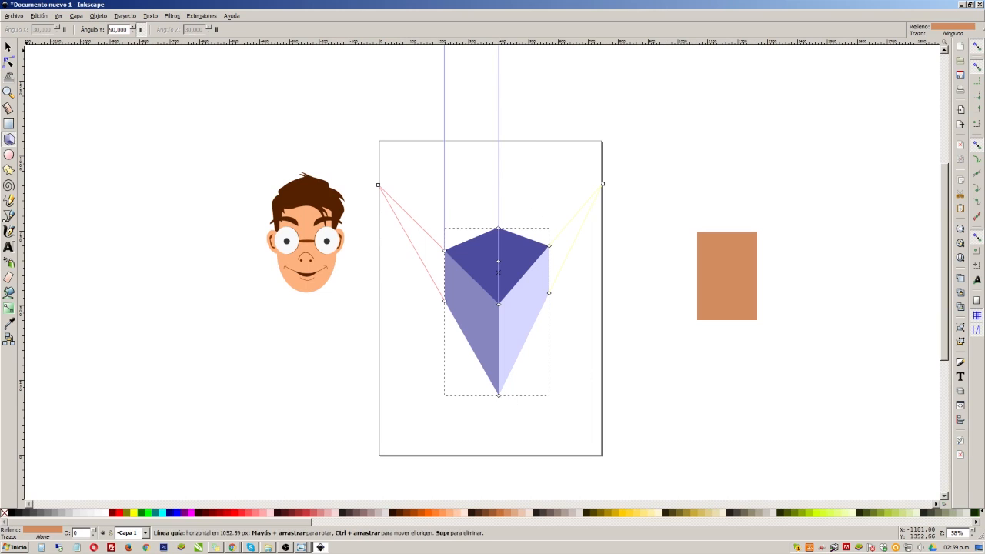
Select the 3D box as a whole object, and return to its perspective handles with the 3D Box tool
{"action": "left_click", "coordinate": [9, 47]}
{"action": "left_click", "coordinate": [426, 149]}
{"action": "left_click", "coordinate": [516, 256]}
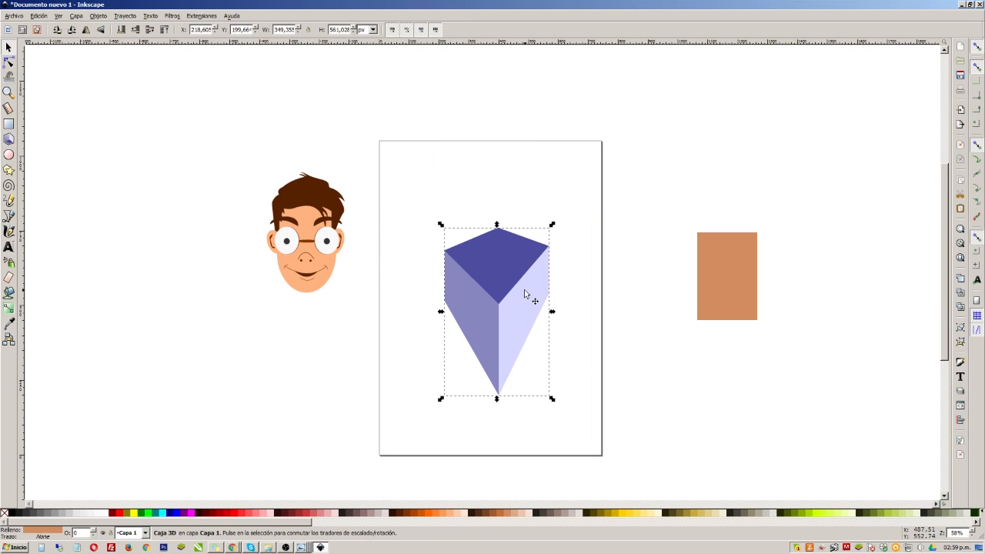
{"action": "left_click", "coordinate": [9, 140]}
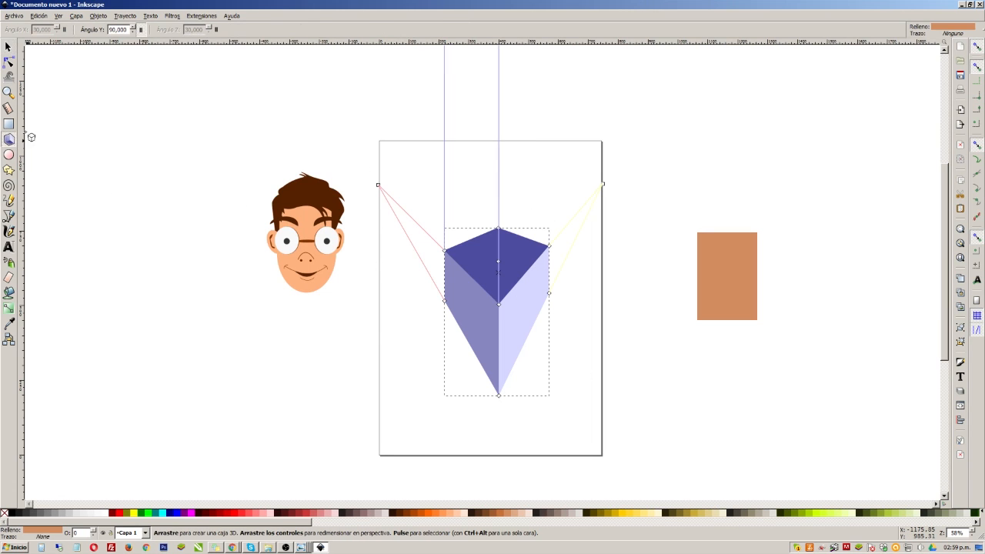
Adjust the 3D box's Y angle to 88.6°, tilting its vertical edges slightly
{"action": "left_click", "coordinate": [133, 27]}
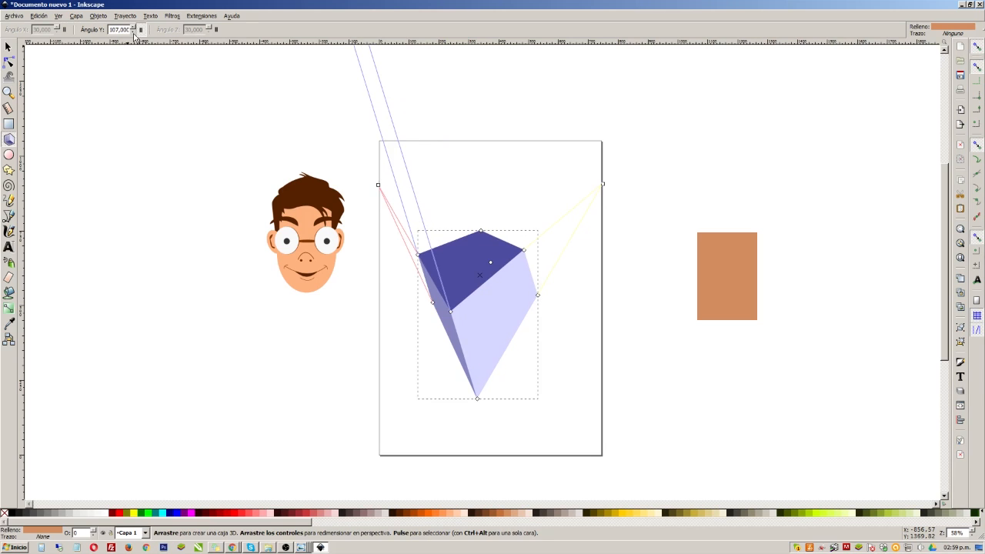
{"action": "left_click", "coordinate": [134, 32]}
{"action": "left_click", "coordinate": [133, 29]}
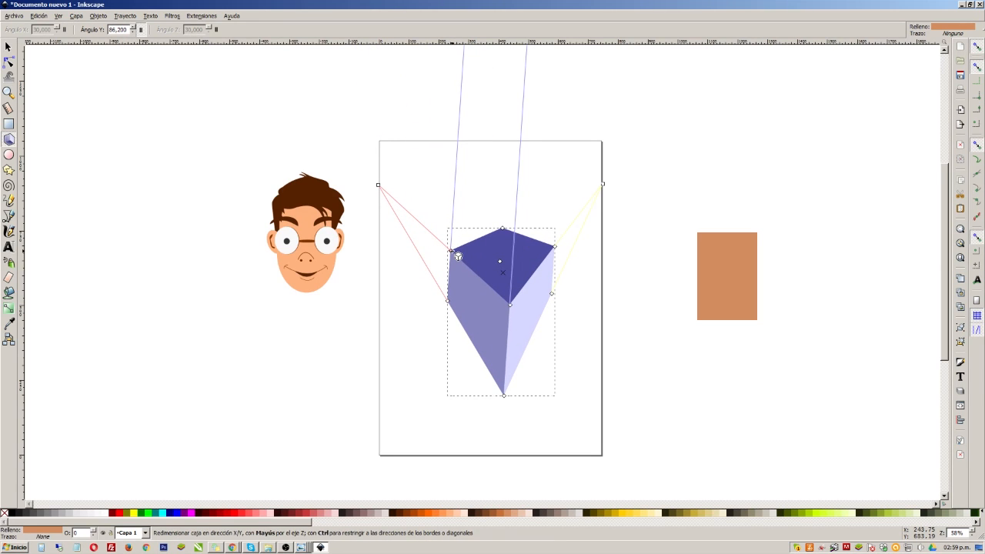
{"action": "left_click", "coordinate": [134, 27]}
{"action": "left_click", "coordinate": [134, 33]}
Stretch the 3D box's rear corner up to the right and lower its left corner until it is about 430 × 609 px, and delete it
{"action": "left_click_drag", "start_coordinate": [500, 229], "coordinate": [542, 176]}
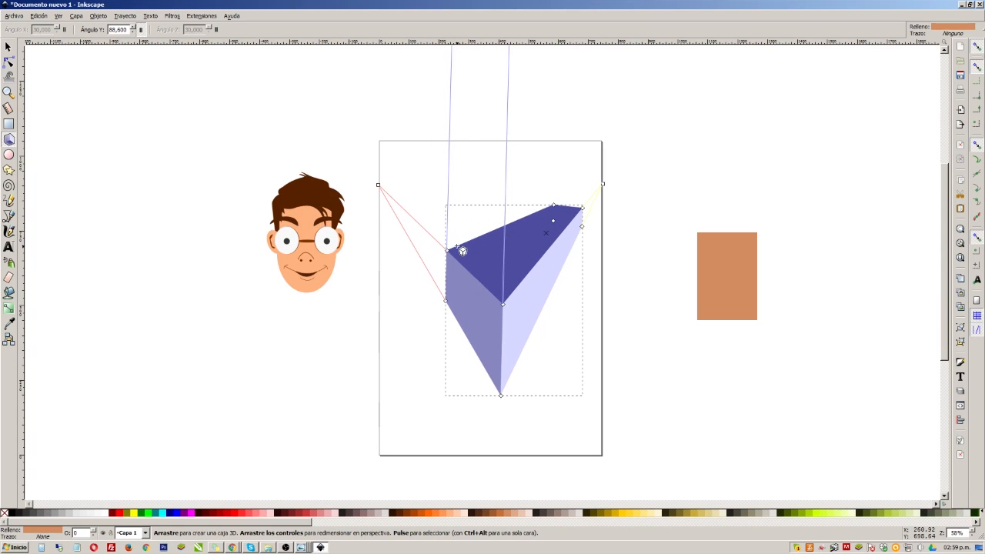
{"action": "left_click_drag", "start_coordinate": [451, 253], "coordinate": [457, 288]}
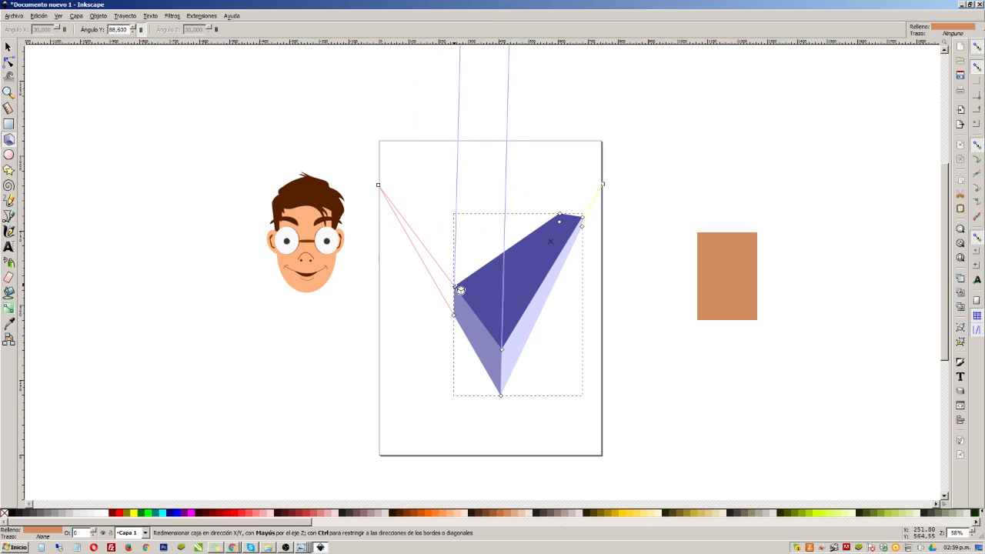
{"action": "left_click", "coordinate": [9, 47]}
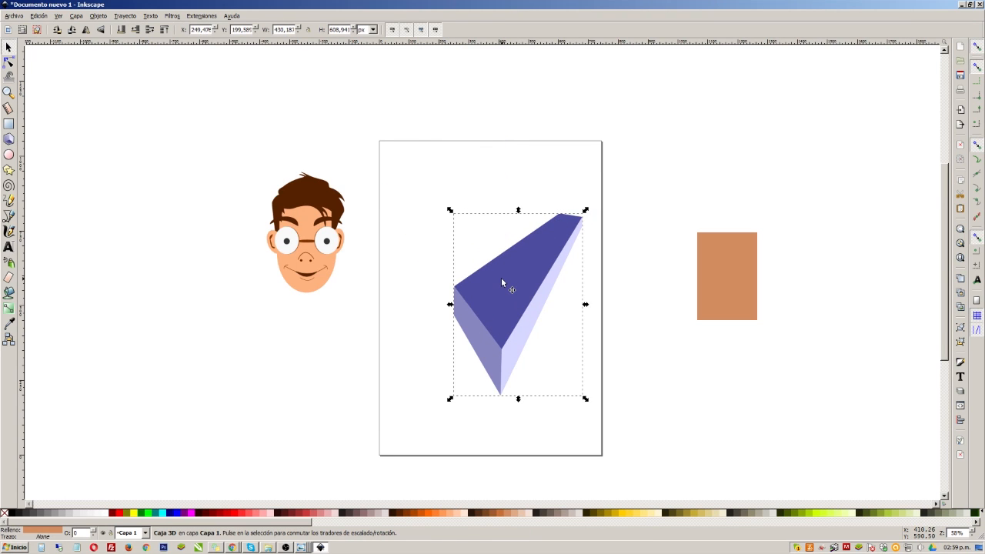
{"action": "key", "text": "Delete"}
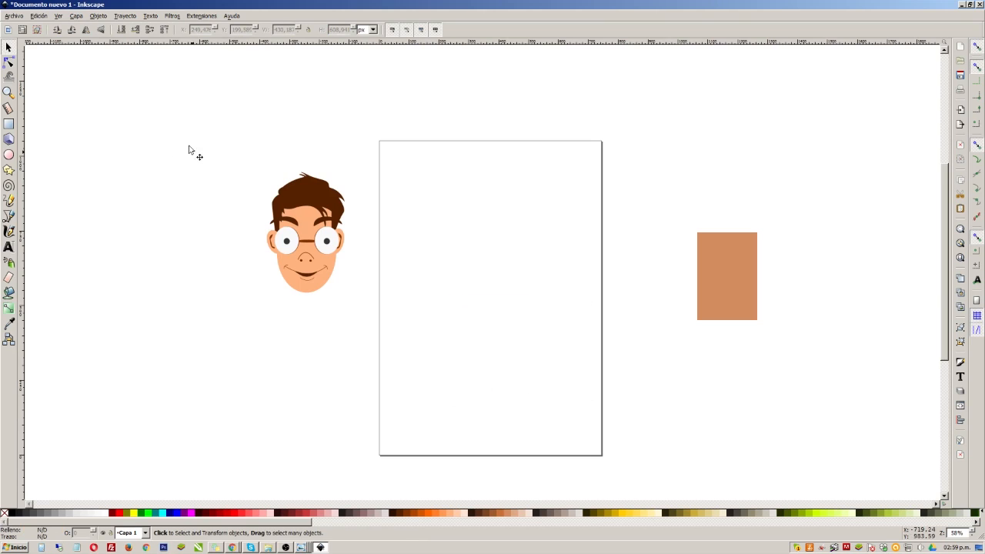
Draw a filled circle in the upper half of the page
{"action": "left_click", "coordinate": [10, 155]}
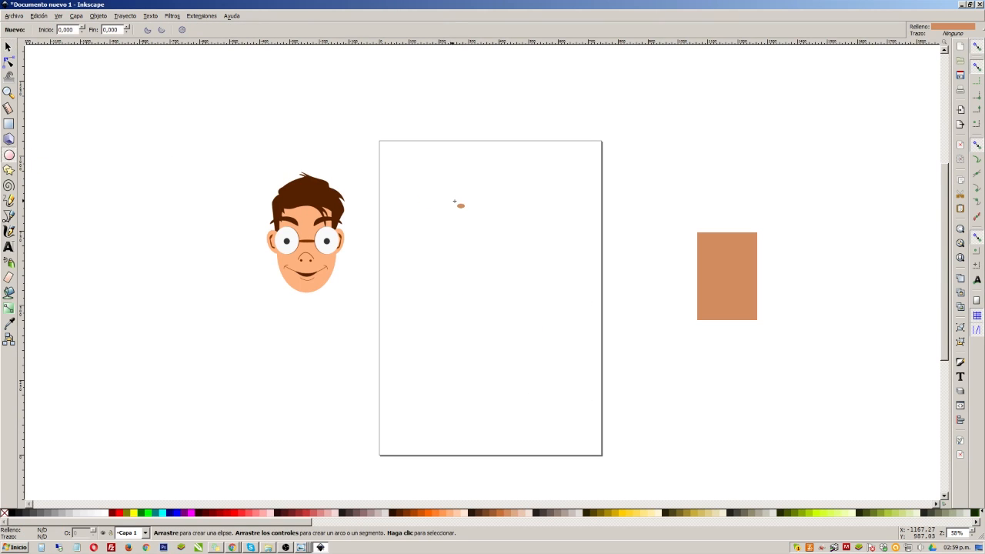
{"action": "left_click_drag", "start_coordinate": [454, 189], "coordinate": [568, 298]}
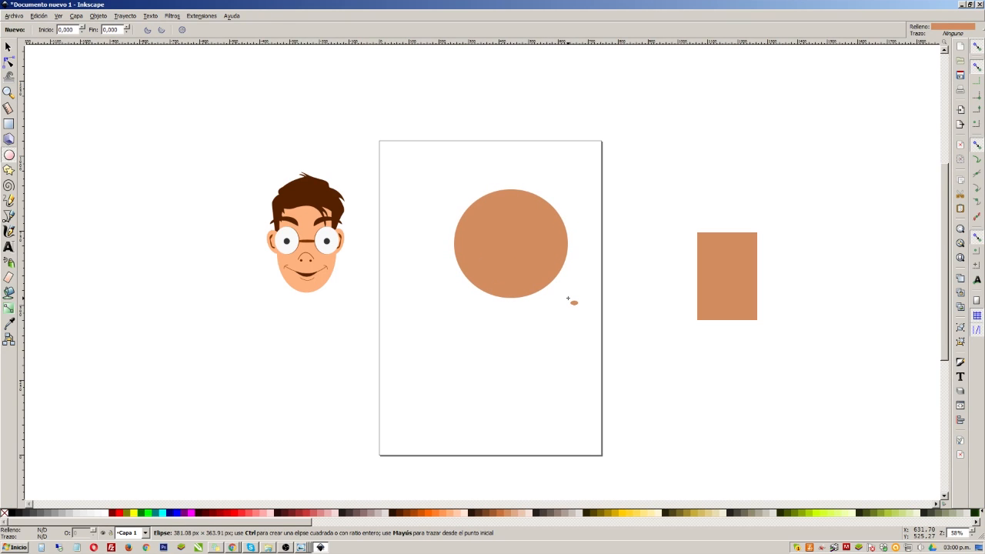
{"action": "left_click_drag", "start_coordinate": [567, 298], "coordinate": [575, 310]}
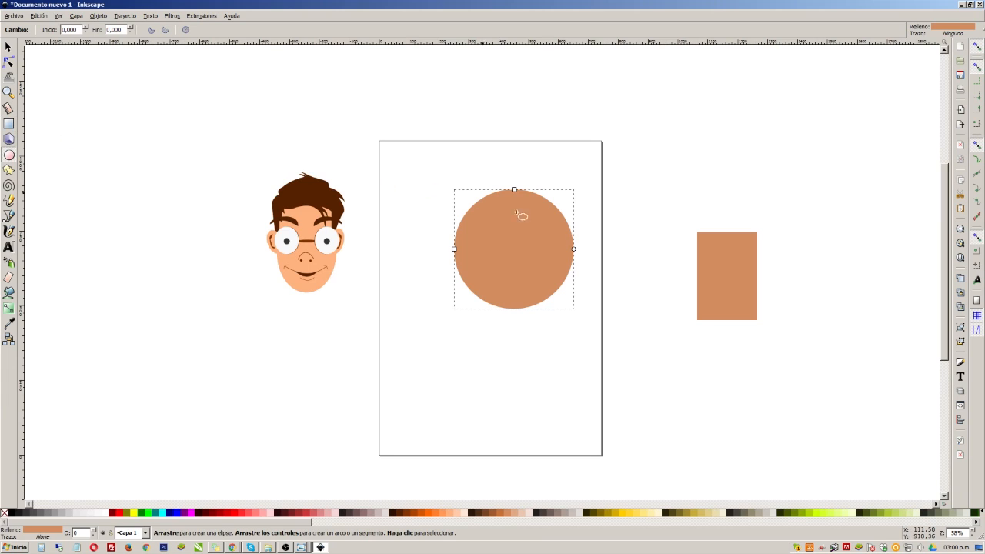
Open the circle into a pie shape from about 54.8° to 298.4° and reshape it into an ellipse about 558 × 307 px
{"action": "left_click_drag", "start_coordinate": [573, 249], "coordinate": [554, 182]}
{"action": "left_click_drag", "start_coordinate": [573, 249], "coordinate": [543, 301]}
{"action": "left_click_drag", "start_coordinate": [520, 262], "coordinate": [641, 250]}
{"action": "mouse_move", "coordinate": [455, 249]}
{"action": "left_mouse_down"}
{"action": "mouse_move", "coordinate": [510, 249]}
{"action": "mouse_move", "coordinate": [441, 248]}
{"action": "left_mouse_up"}
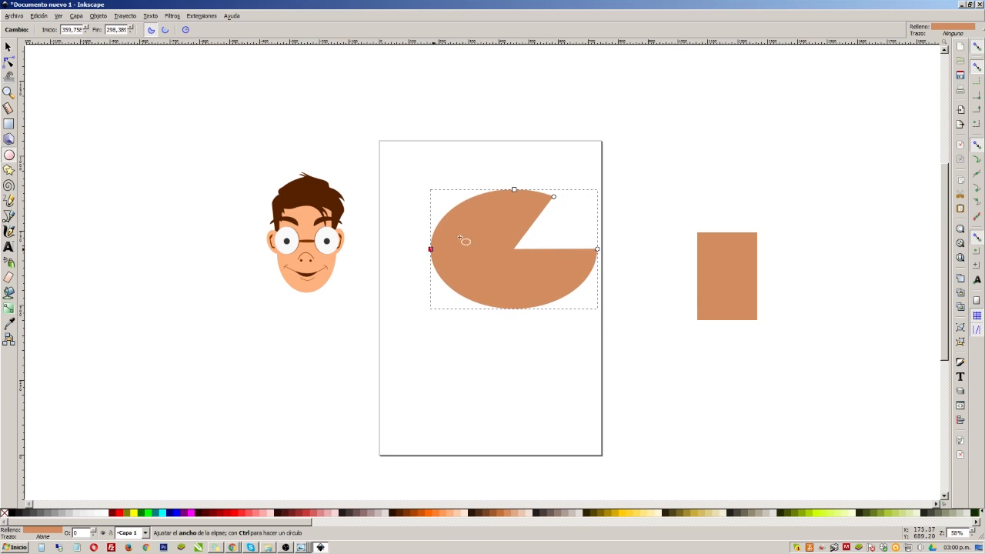
{"action": "mouse_move", "coordinate": [514, 190]}
{"action": "left_mouse_down"}
{"action": "mouse_move", "coordinate": [515, 116]}
{"action": "mouse_move", "coordinate": [524, 204]}
{"action": "left_mouse_up"}
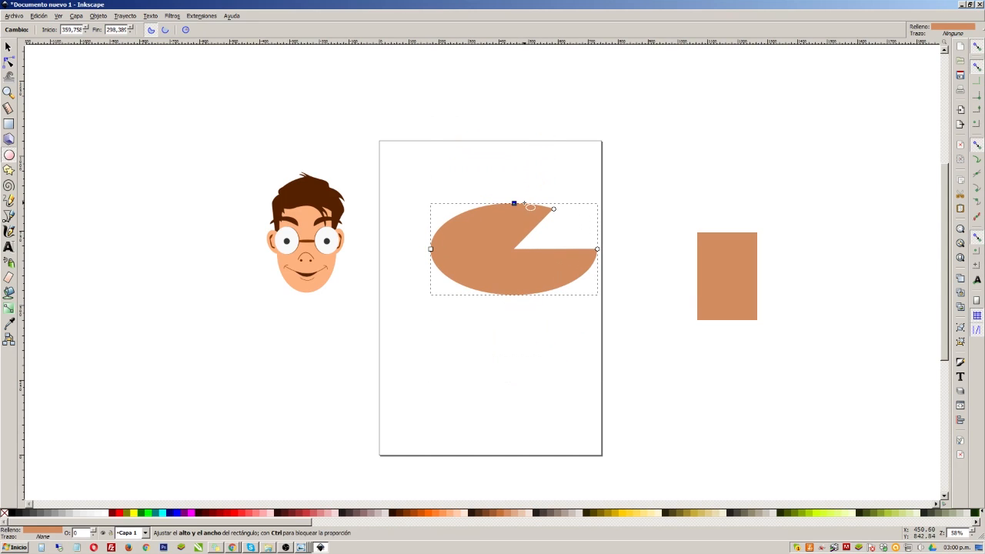
{"action": "left_click_drag", "start_coordinate": [597, 249], "coordinate": [597, 313]}
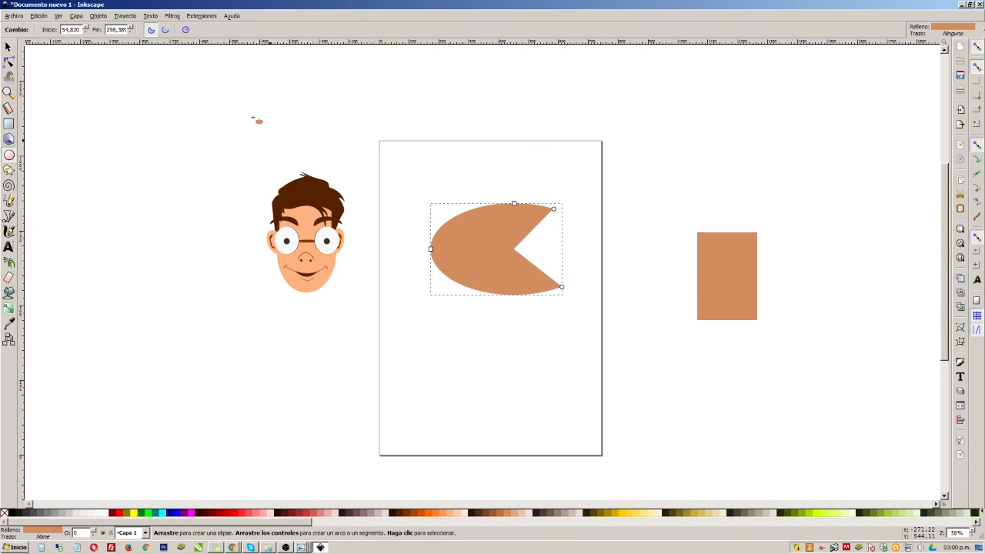
Switch the pie shape to an arc, and restore it to a whole ellipse
{"action": "left_click", "coordinate": [165, 30]}
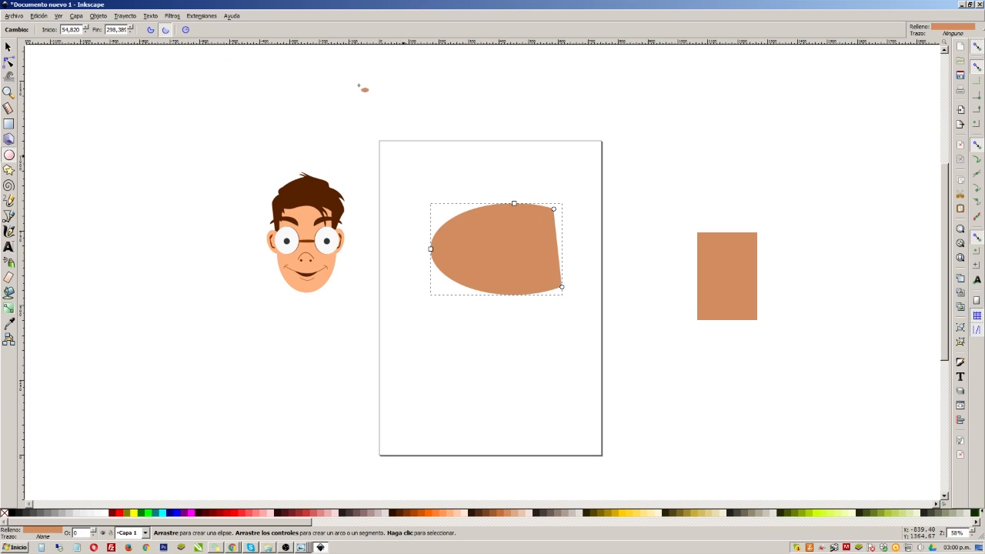
{"action": "left_click", "coordinate": [186, 30]}
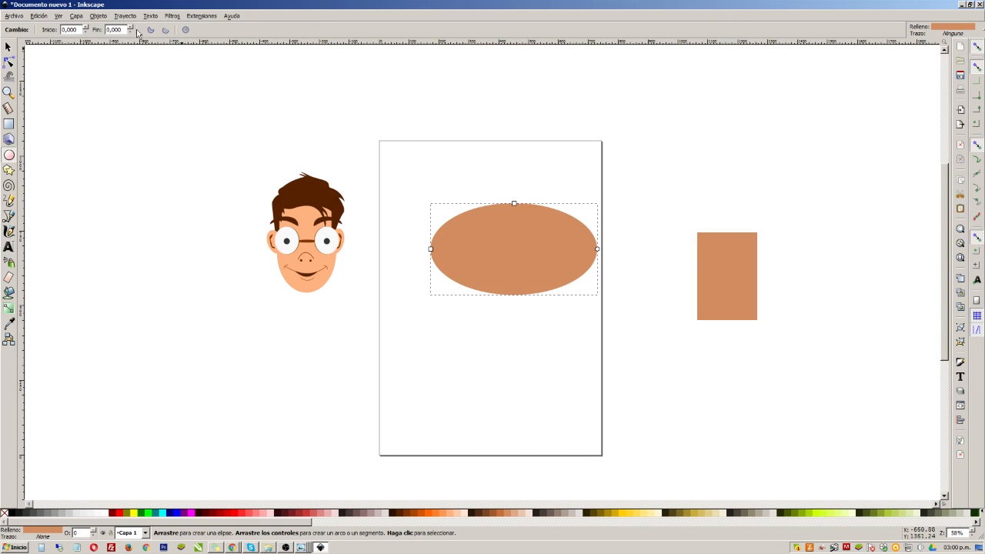
Open the ellipse into a pie segment ending at about 274.1°, and delete the shape
{"action": "left_click_drag", "start_coordinate": [597, 248], "coordinate": [491, 211]}
{"action": "left_click", "coordinate": [151, 29]}
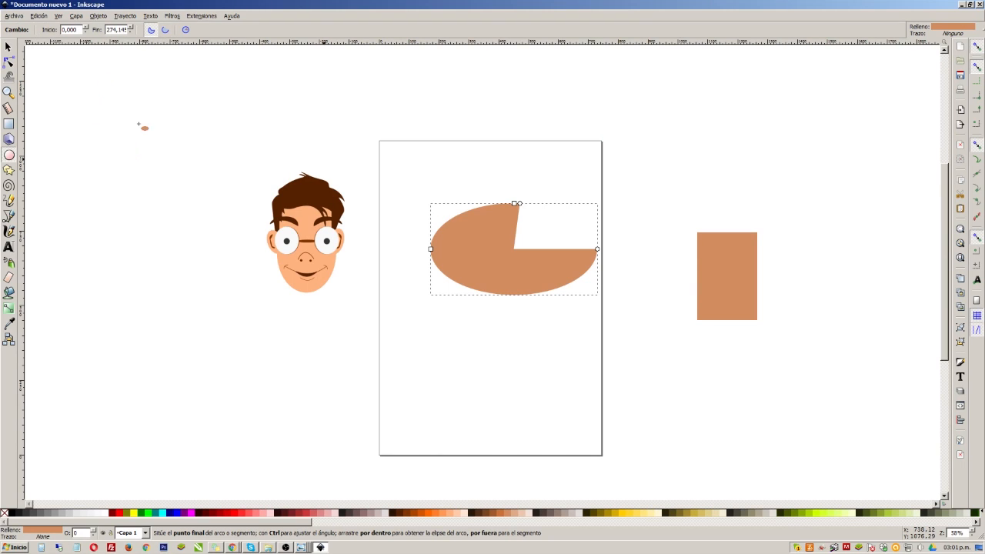
{"action": "left_click", "coordinate": [8, 46]}
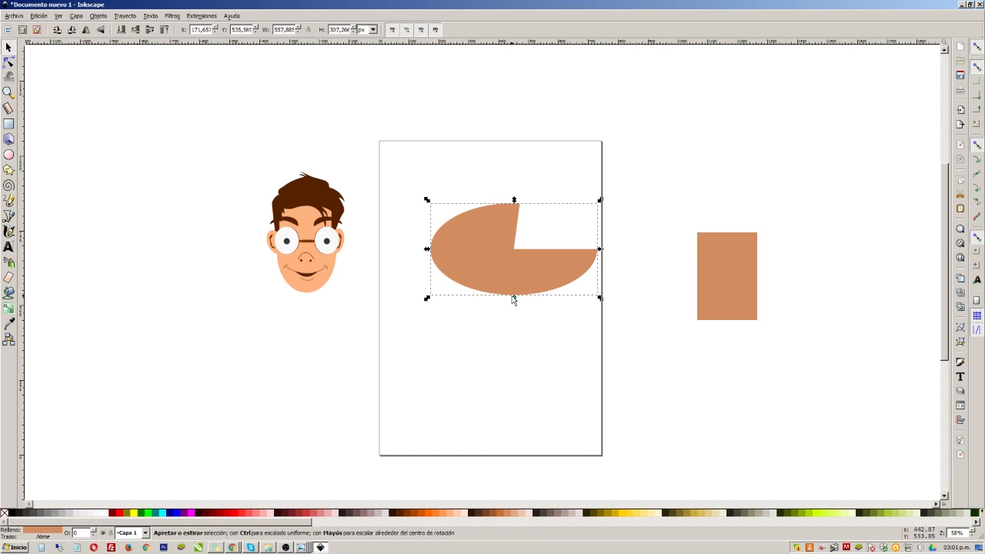
{"action": "key", "text": "Delete"}
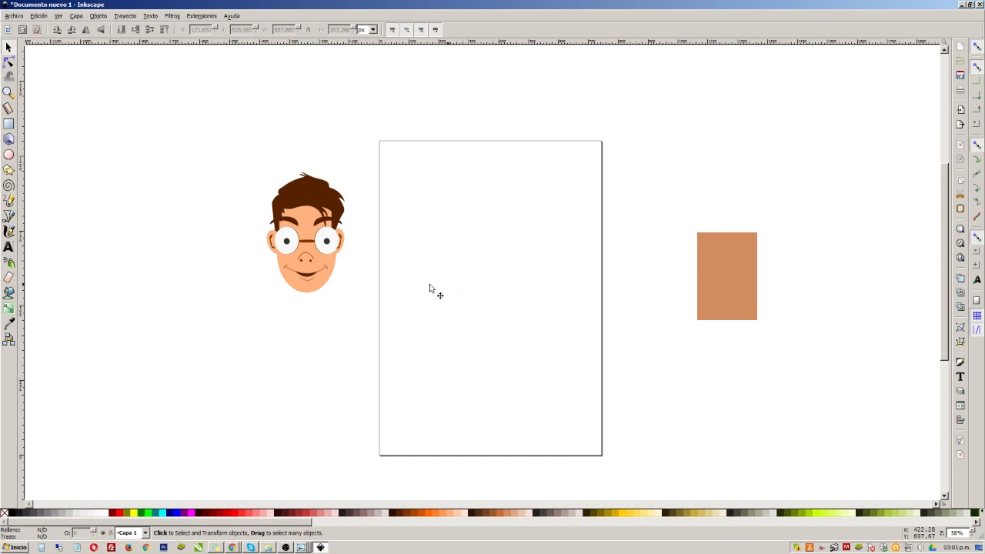
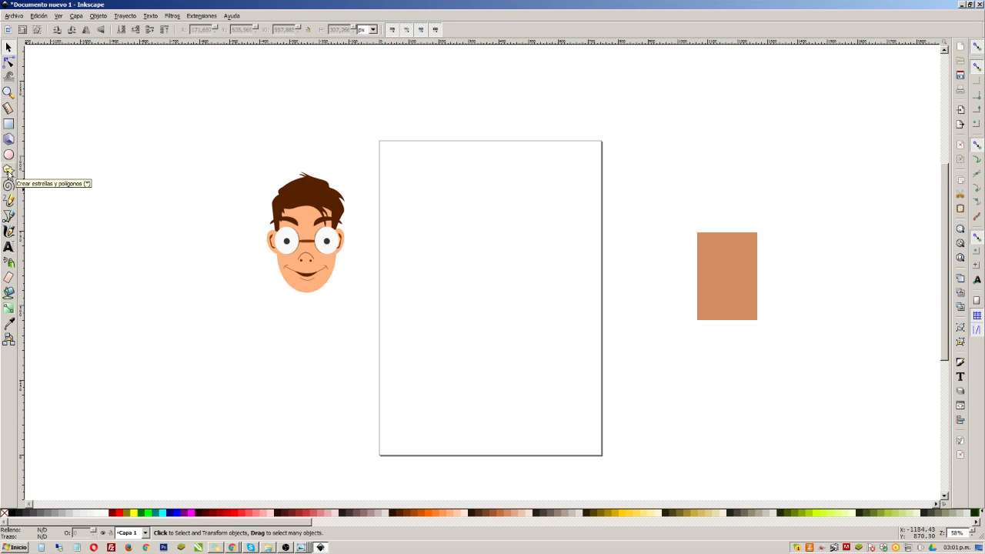
Draw a star near the top of the page and set its number of corners to 11
{"action": "left_click", "coordinate": [9, 170]}
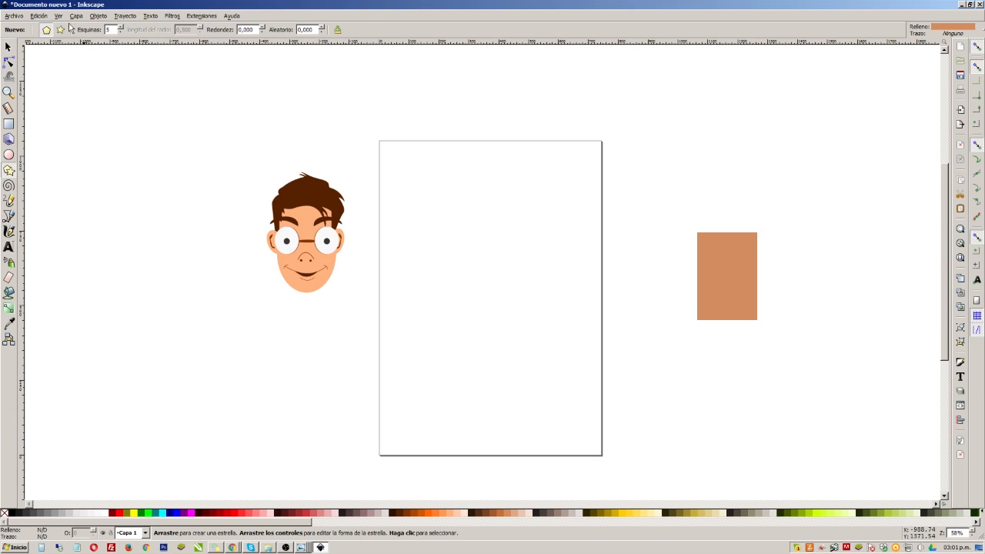
{"action": "left_click_drag", "start_coordinate": [474, 197], "coordinate": [507, 234]}
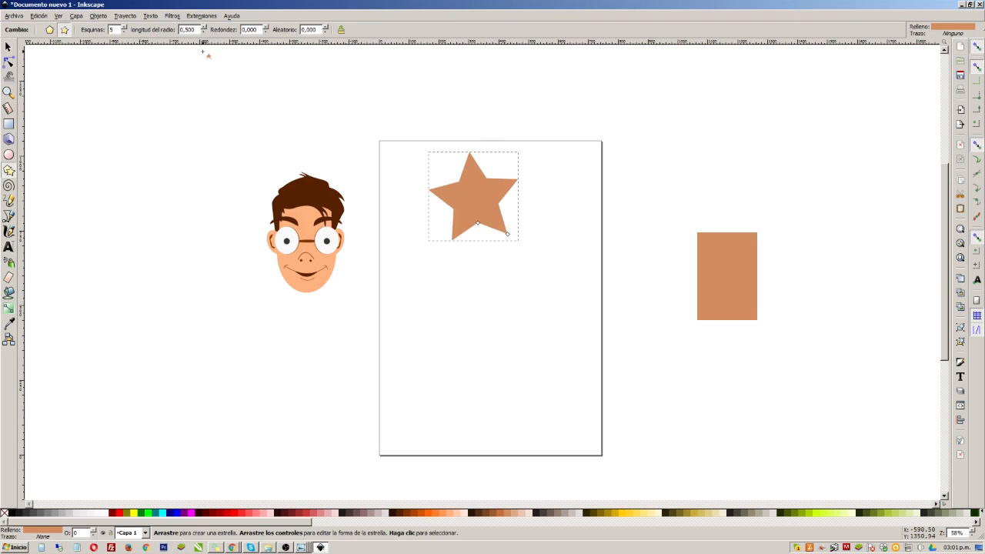
{"action": "left_click", "coordinate": [124, 28]}
{"action": "left_click", "coordinate": [123, 28]}
{"action": "left_click", "coordinate": [124, 27]}
{"action": "left_click", "coordinate": [124, 27]}
{"action": "left_click", "coordinate": [124, 27]}
{"action": "left_click", "coordinate": [123, 27]}
{"action": "left_click", "coordinate": [124, 28]}
{"action": "left_click", "coordinate": [124, 28]}
{"action": "left_click", "coordinate": [124, 31]}
{"action": "left_click", "coordinate": [124, 31]}
{"action": "left_click", "coordinate": [124, 32]}
{"action": "left_click", "coordinate": [124, 32]}
{"action": "left_click", "coordinate": [124, 32]}
{"action": "left_click", "coordinate": [124, 32]}
{"action": "left_click", "coordinate": [124, 31]}
{"action": "left_click", "coordinate": [124, 32]}
{"action": "left_click", "coordinate": [124, 27]}
{"action": "left_click", "coordinate": [124, 26]}
{"action": "left_click", "coordinate": [124, 27]}
{"action": "left_click", "coordinate": [123, 27]}
{"action": "left_click", "coordinate": [124, 26]}
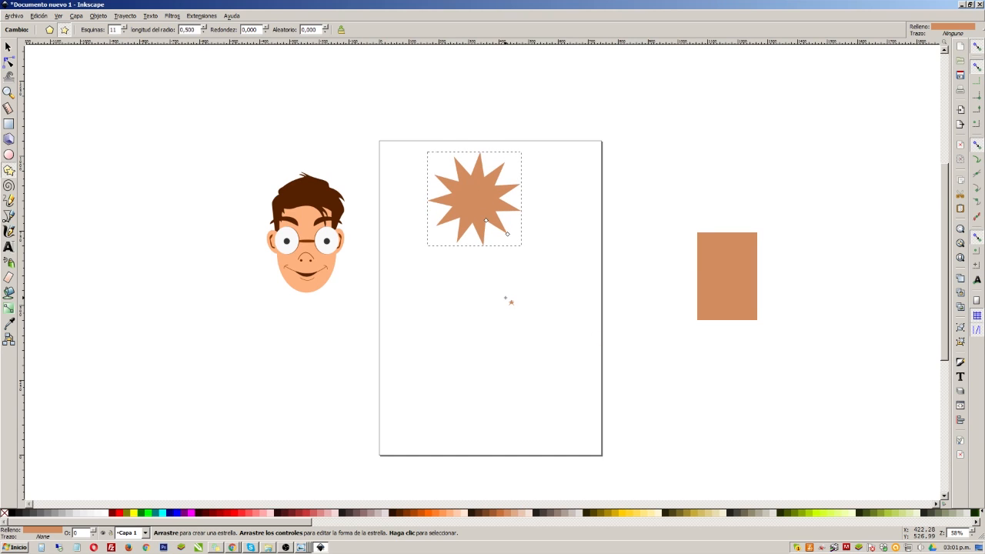
Draw a second, larger 11-pointed star below the first and set its spoke ratio to 0.600
{"action": "left_click_drag", "start_coordinate": [477, 330], "coordinate": [549, 315]}
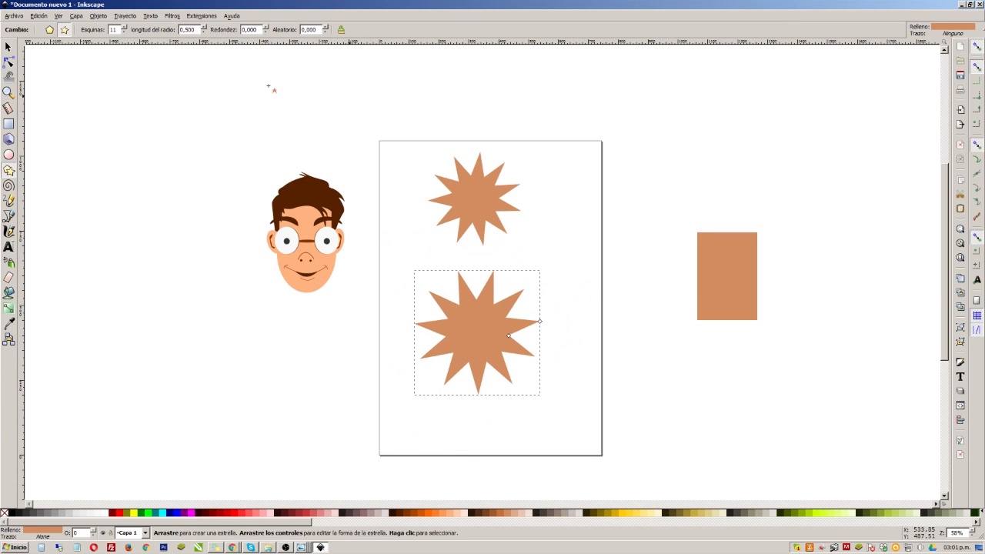
{"action": "left_click", "coordinate": [203, 28]}
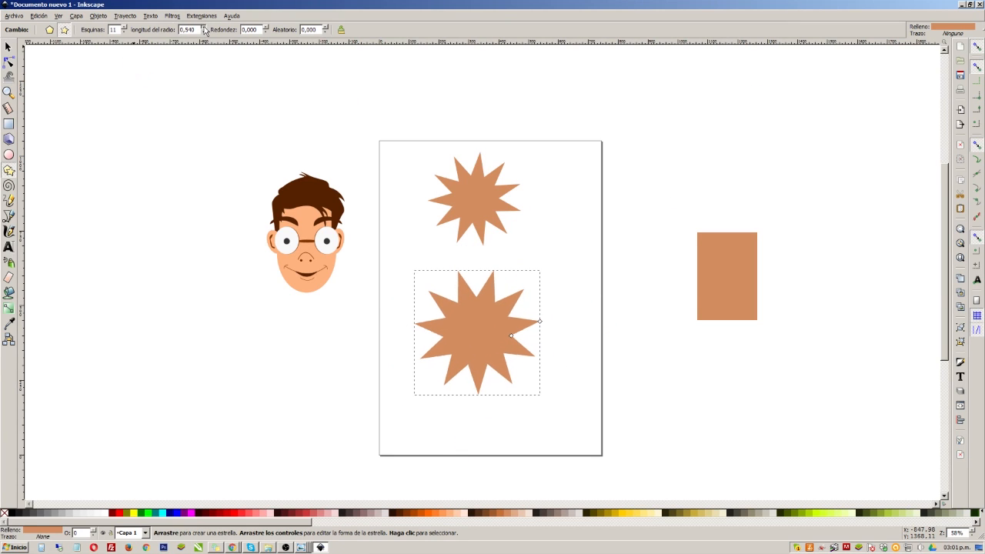
{"action": "left_click", "coordinate": [204, 31]}
{"action": "left_click", "coordinate": [203, 28]}
{"action": "left_click", "coordinate": [204, 28]}
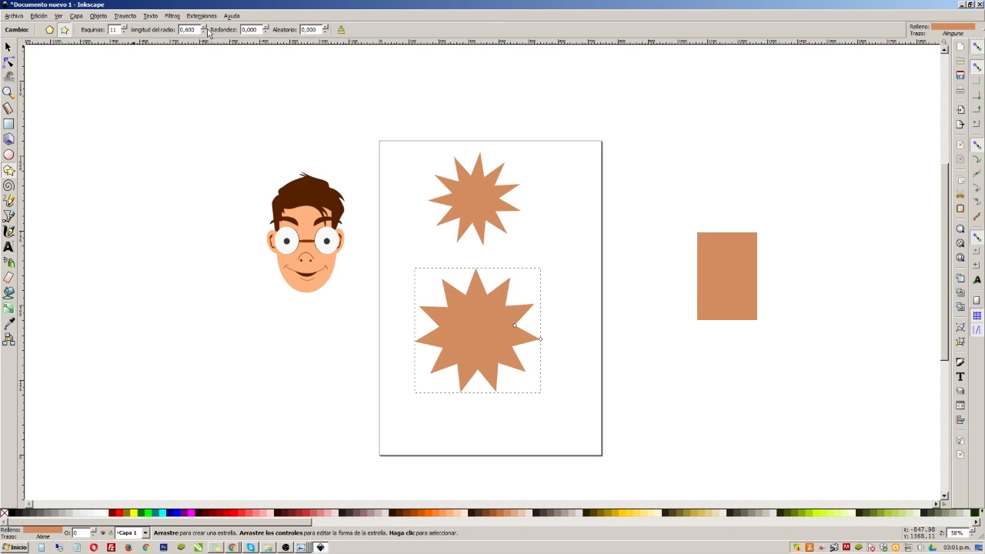
Set the lower star's roundness to 0.320, and shrink and rotate it by its handle
{"action": "left_click", "coordinate": [266, 27]}
{"action": "left_click", "coordinate": [266, 27]}
{"action": "mouse_move", "coordinate": [513, 327]}
{"action": "left_mouse_down"}
{"action": "mouse_move", "coordinate": [526, 309]}
{"action": "mouse_move", "coordinate": [477, 325]}
{"action": "mouse_move", "coordinate": [466, 261]}
{"action": "mouse_move", "coordinate": [466, 279]}
{"action": "mouse_move", "coordinate": [478, 269]}
{"action": "mouse_move", "coordinate": [479, 285]}
{"action": "mouse_move", "coordinate": [470, 312]}
{"action": "mouse_move", "coordinate": [502, 331]}
{"action": "mouse_move", "coordinate": [453, 282]}
{"action": "mouse_move", "coordinate": [441, 300]}
{"action": "left_mouse_up"}
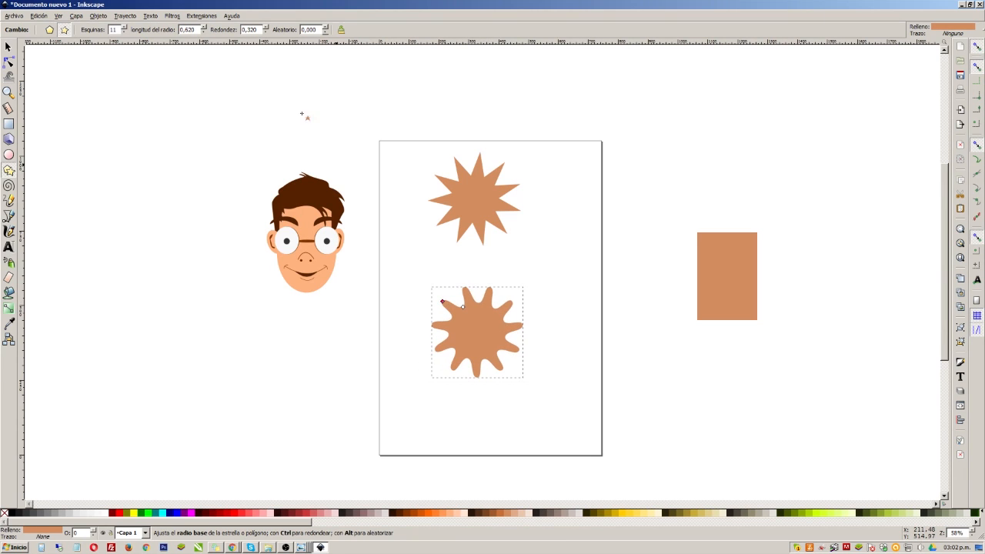
Convert the lower star into a polygon with 4 corners
{"action": "left_click", "coordinate": [50, 29]}
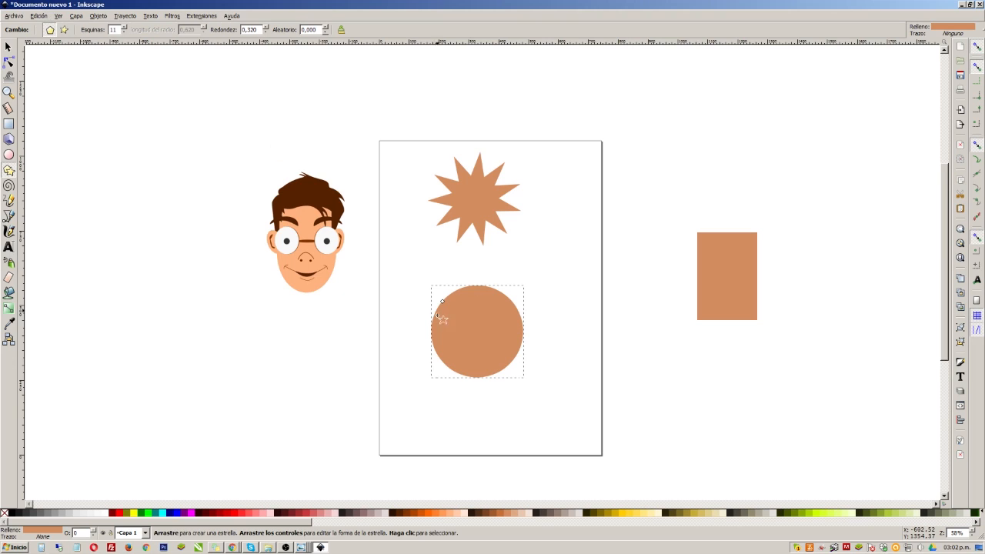
{"action": "left_click", "coordinate": [124, 33]}
{"action": "left_click", "coordinate": [124, 33]}
{"action": "left_click", "coordinate": [124, 33]}
{"action": "left_click", "coordinate": [124, 33]}
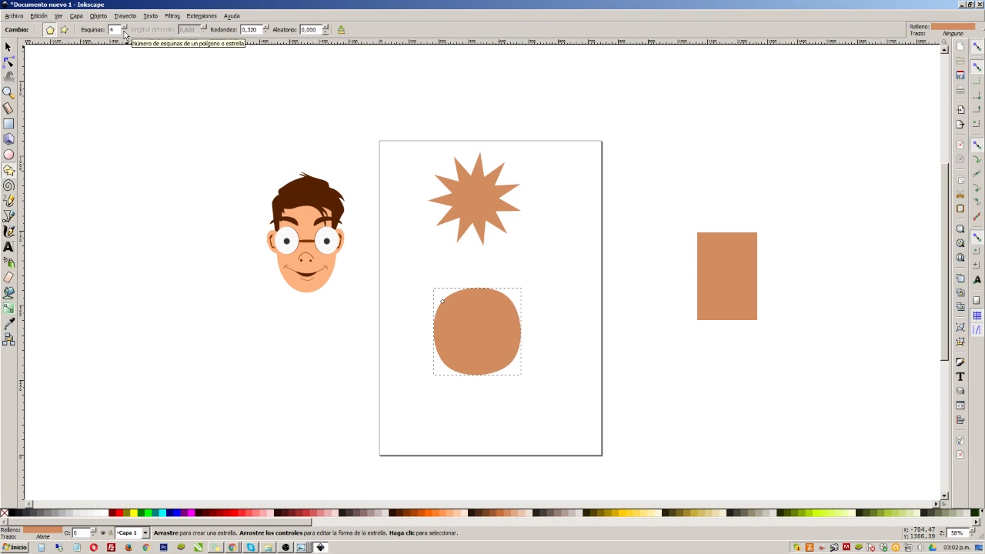
Enlarge the four-cornered polygon and try positive and negative roundness values, ending at -0.350
{"action": "left_click_drag", "start_coordinate": [442, 301], "coordinate": [457, 276]}
{"action": "scroll", "coordinate": [267, 33], "scroll_direction": "up", "scroll_amount": 10}
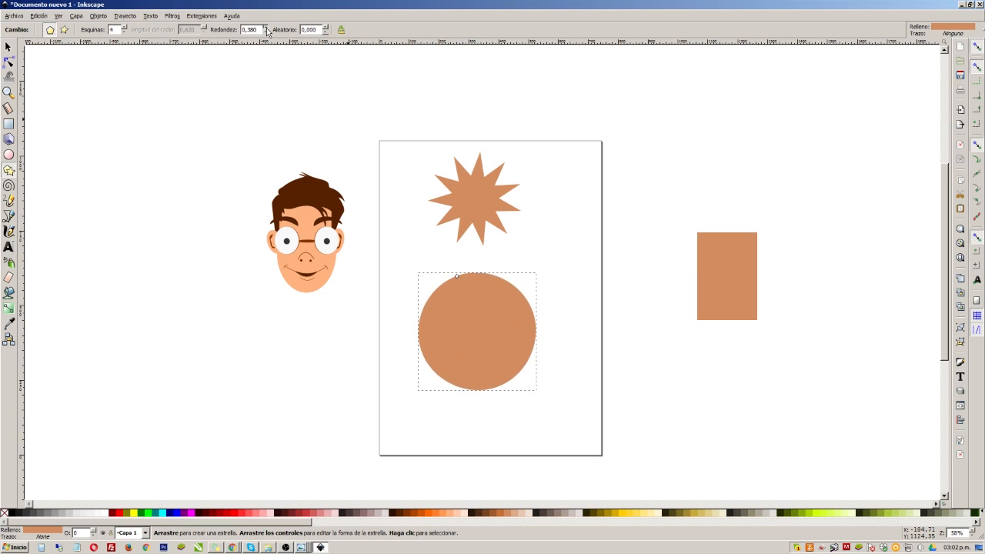
{"action": "scroll", "coordinate": [267, 33], "scroll_direction": "up", "scroll_amount": 15}
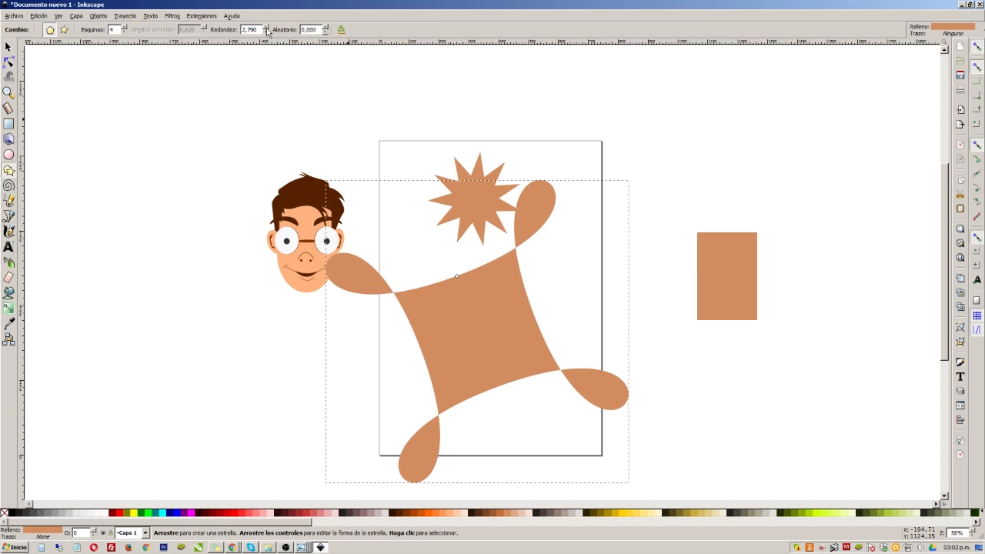
{"action": "scroll", "coordinate": [267, 33], "scroll_direction": "down", "scroll_amount": 20}
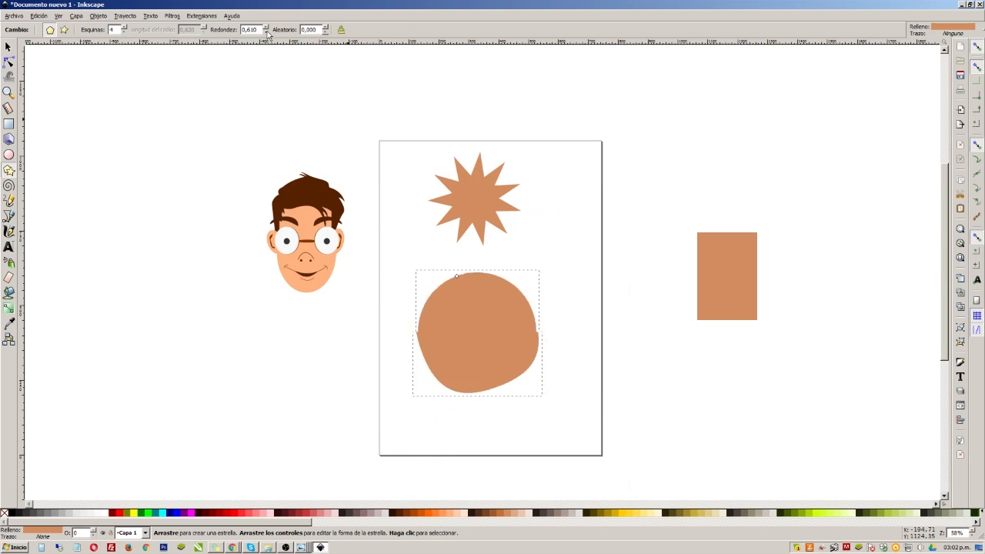
{"action": "scroll", "coordinate": [267, 33], "scroll_direction": "down", "scroll_amount": 4}
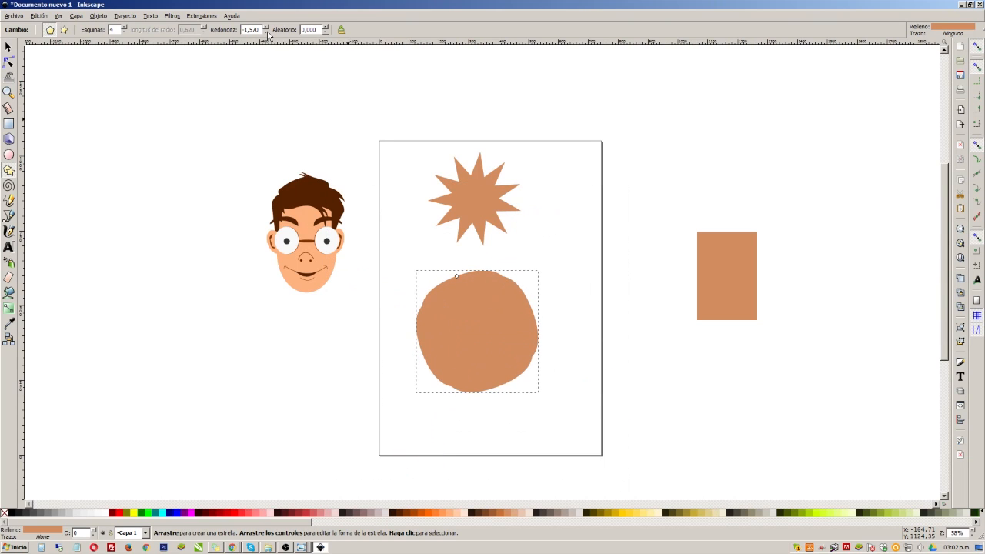
{"action": "scroll", "coordinate": [267, 29], "scroll_direction": "up", "scroll_amount": 2}
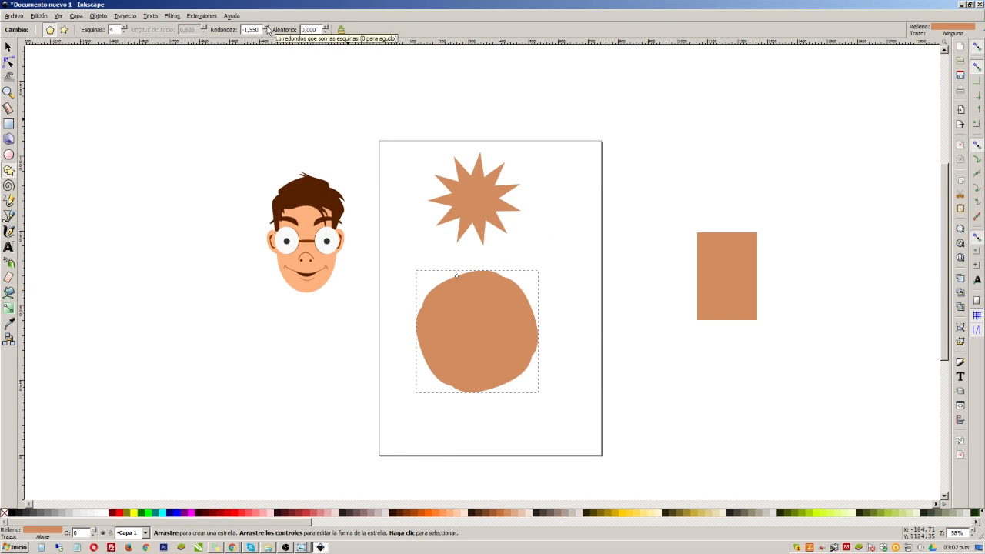
{"action": "scroll", "coordinate": [267, 31], "scroll_direction": "up", "scroll_amount": 20}
{"action": "scroll", "coordinate": [267, 31], "scroll_direction": "down", "scroll_amount": 1}
Set the lower polygon's corners to 5 and add two smaller pentagons with the same roundness beside it
{"action": "left_click", "coordinate": [124, 32]}
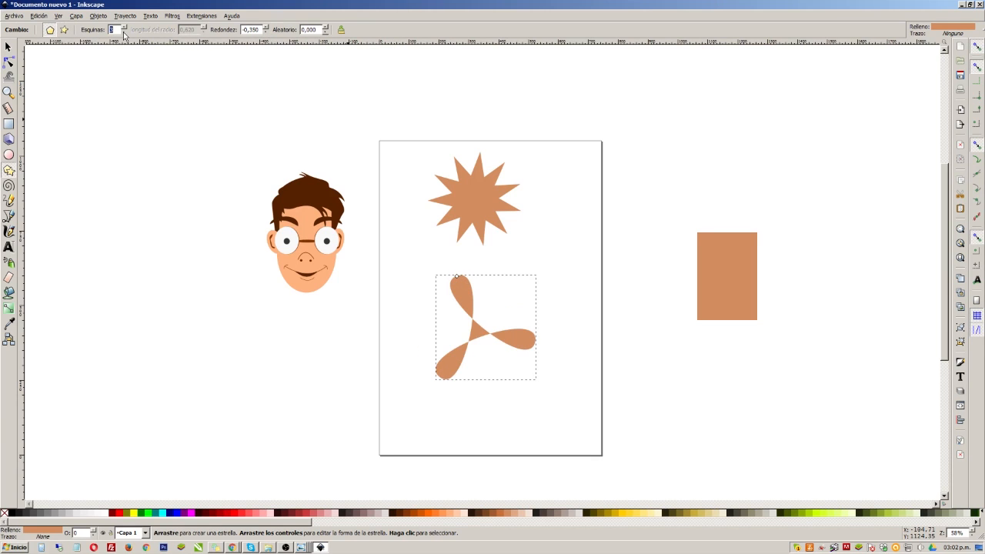
{"action": "scroll", "coordinate": [125, 32], "scroll_direction": "up", "scroll_amount": 2}
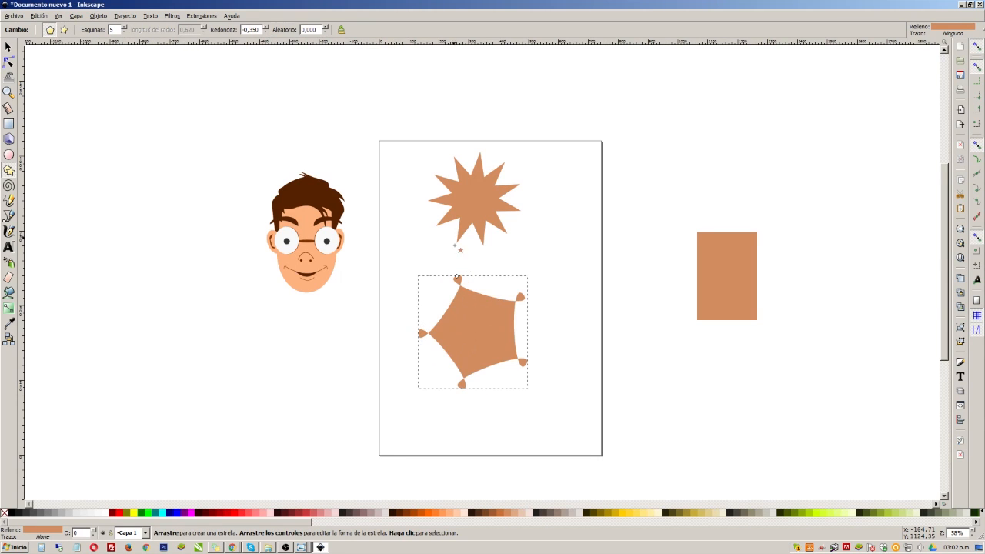
{"action": "mouse_move", "coordinate": [457, 278]}
{"action": "left_mouse_down"}
{"action": "mouse_move", "coordinate": [499, 299]}
{"action": "mouse_move", "coordinate": [514, 324]}
{"action": "mouse_move", "coordinate": [536, 313]}
{"action": "left_mouse_up"}
{"action": "left_click_drag", "start_coordinate": [557, 280], "coordinate": [577, 252]}
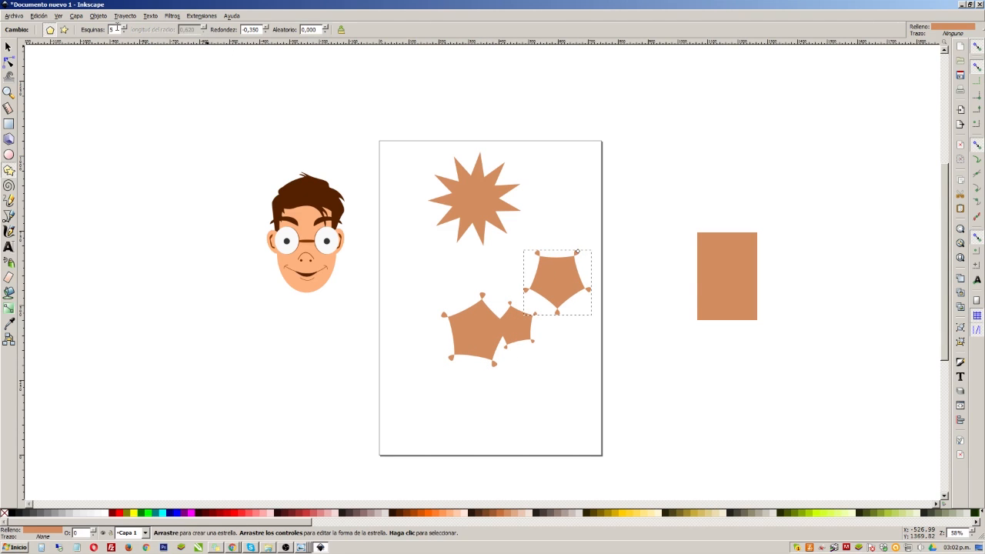
Set the roundness of the pentagon near the page's right edge to 0, and rotate and resize it by its handle
{"action": "left_click", "coordinate": [267, 28]}
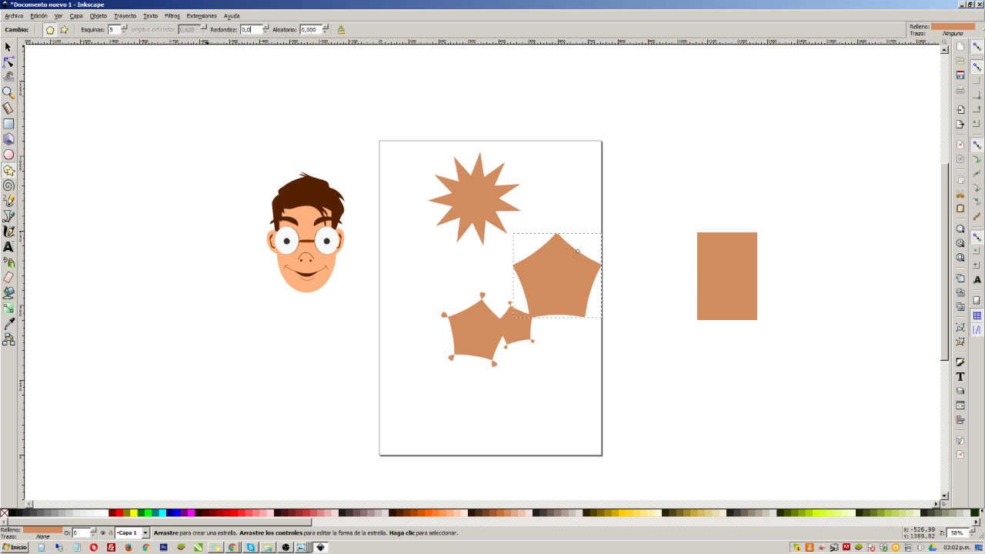
{"action": "key", "text": "Return"}
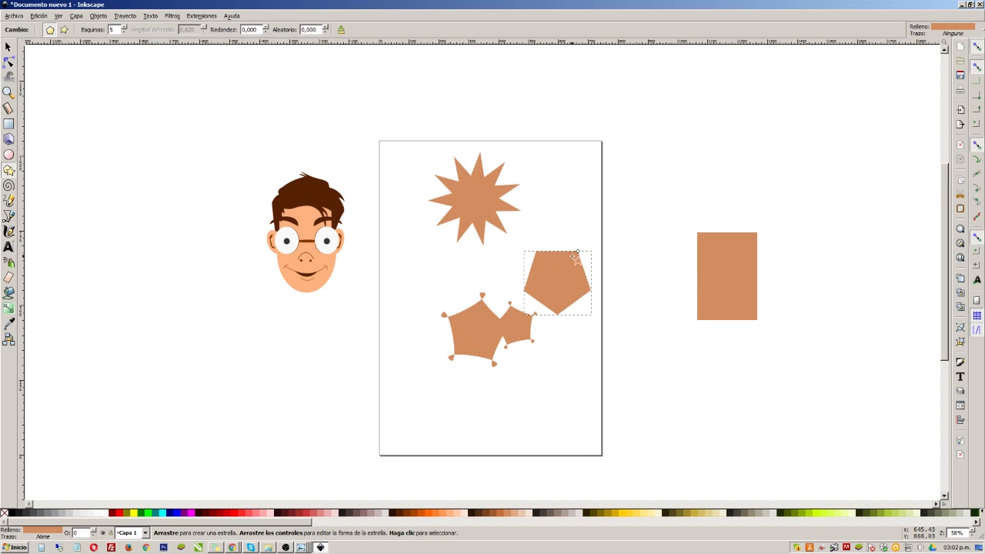
{"action": "left_click_drag", "start_coordinate": [579, 251], "coordinate": [560, 242]}
Increase the selected polygon's corners to 13, and shrink and rotate it by its handle
{"action": "left_click", "coordinate": [124, 29]}
{"action": "left_click", "coordinate": [124, 29]}
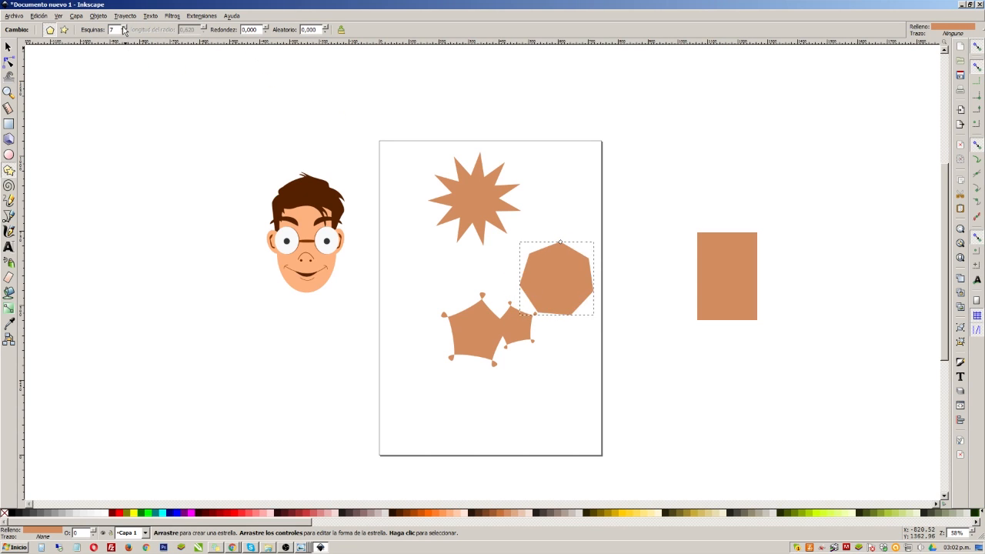
{"action": "left_click", "coordinate": [124, 28]}
{"action": "left_click", "coordinate": [123, 28]}
{"action": "left_click", "coordinate": [123, 28]}
{"action": "left_click", "coordinate": [124, 29]}
{"action": "left_click", "coordinate": [124, 28]}
{"action": "left_click", "coordinate": [124, 29]}
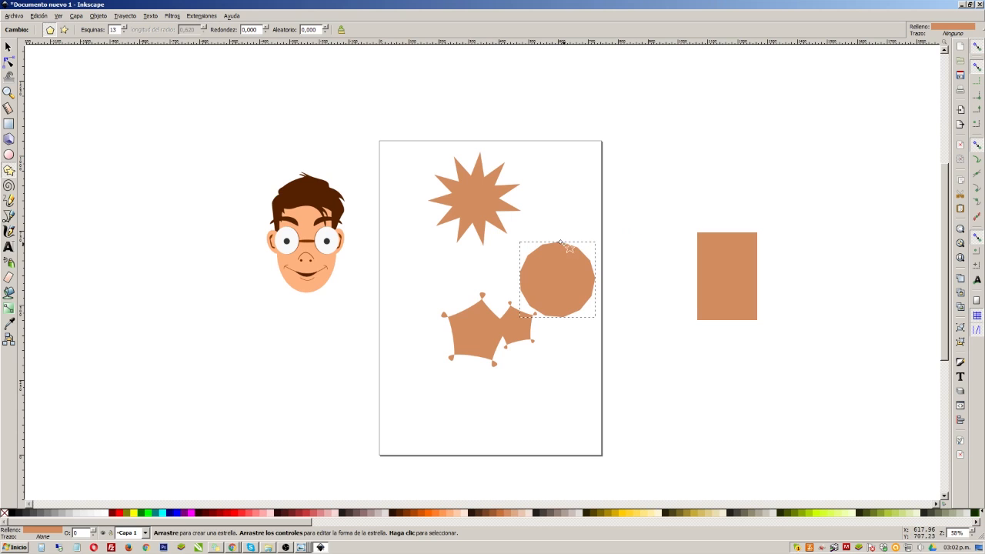
{"action": "left_click_drag", "start_coordinate": [560, 242], "coordinate": [585, 268]}
Convert the 13-corner polygon into a star, set its roundness to 1.500, and pull its inner handle close to the center
{"action": "left_click", "coordinate": [64, 29]}
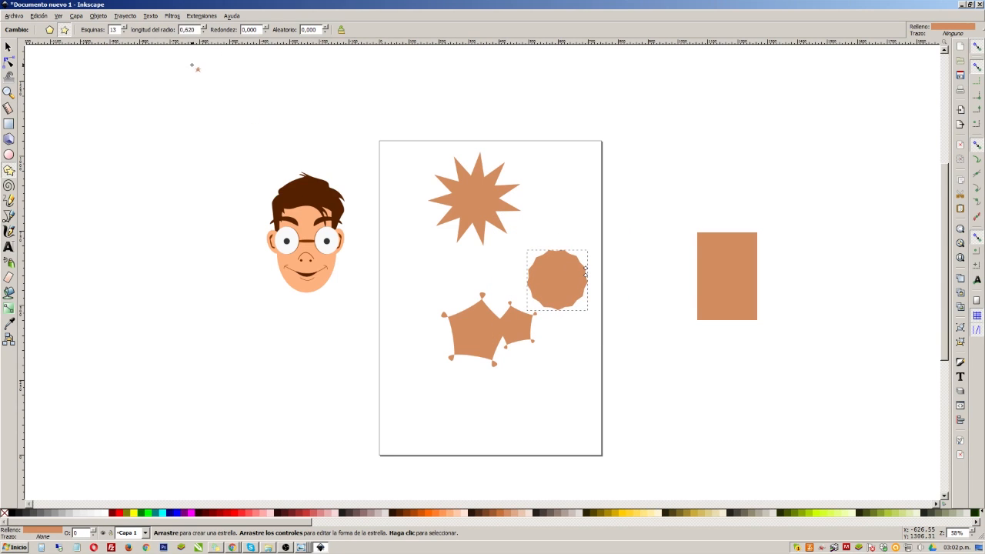
{"action": "left_click_drag", "start_coordinate": [585, 273], "coordinate": [565, 268]}
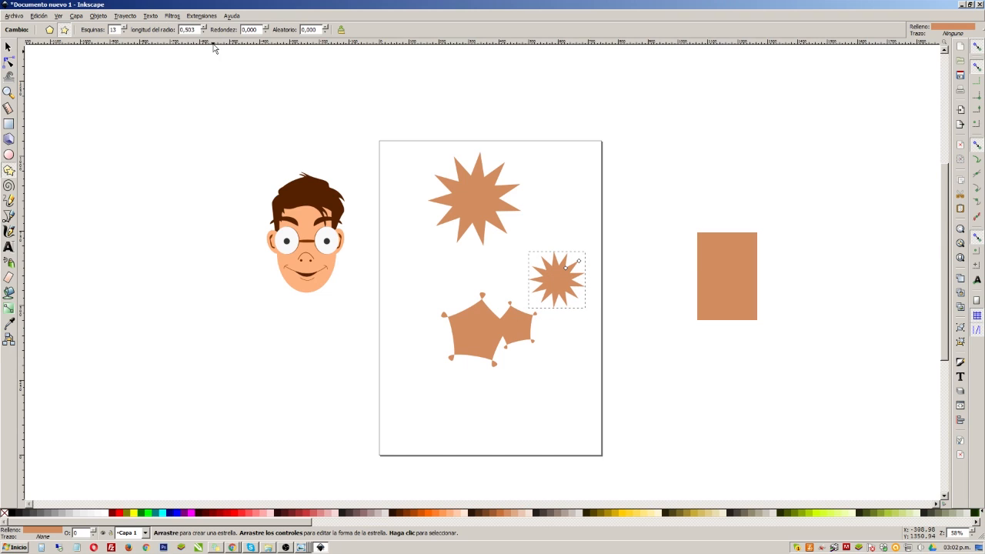
{"action": "left_click", "coordinate": [266, 29]}
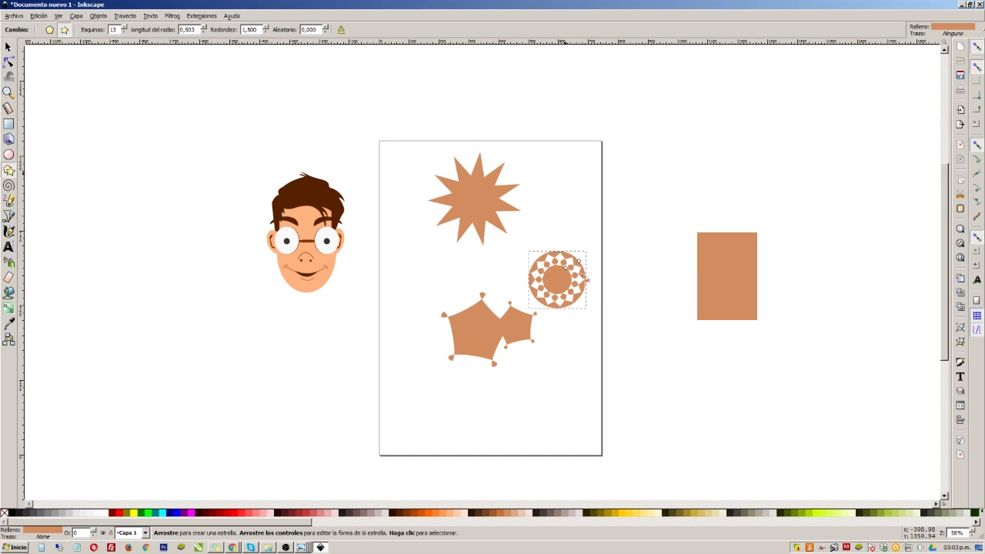
{"action": "mouse_move", "coordinate": [567, 267]}
{"action": "left_mouse_down"}
{"action": "mouse_move", "coordinate": [546, 265]}
{"action": "mouse_move", "coordinate": [516, 184]}
{"action": "mouse_move", "coordinate": [558, 278]}
{"action": "left_mouse_up"}
Delete all the stars and polygons on the page and the rectangle to the right of it
{"action": "left_click", "coordinate": [8, 47]}
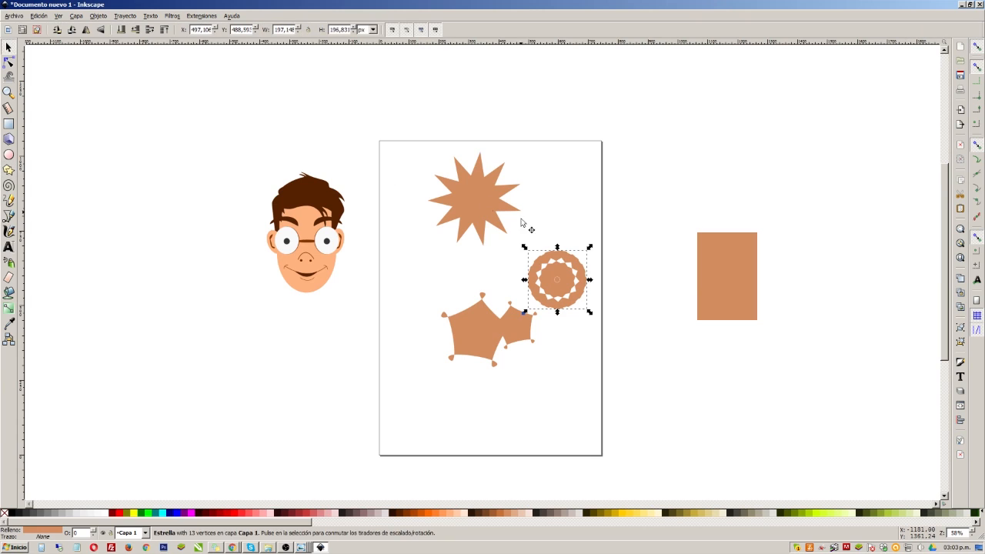
{"action": "left_click_drag", "start_coordinate": [637, 411], "coordinate": [362, 105]}
{"action": "key", "text": "Delete"}
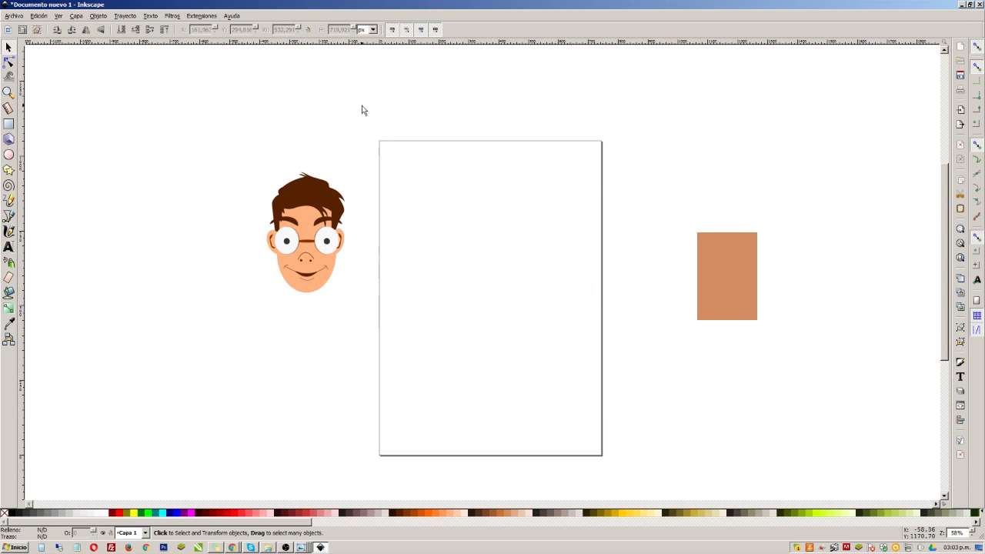
{"action": "left_click_drag", "start_coordinate": [683, 241], "coordinate": [818, 387]}
{"action": "key", "text": "Delete"}
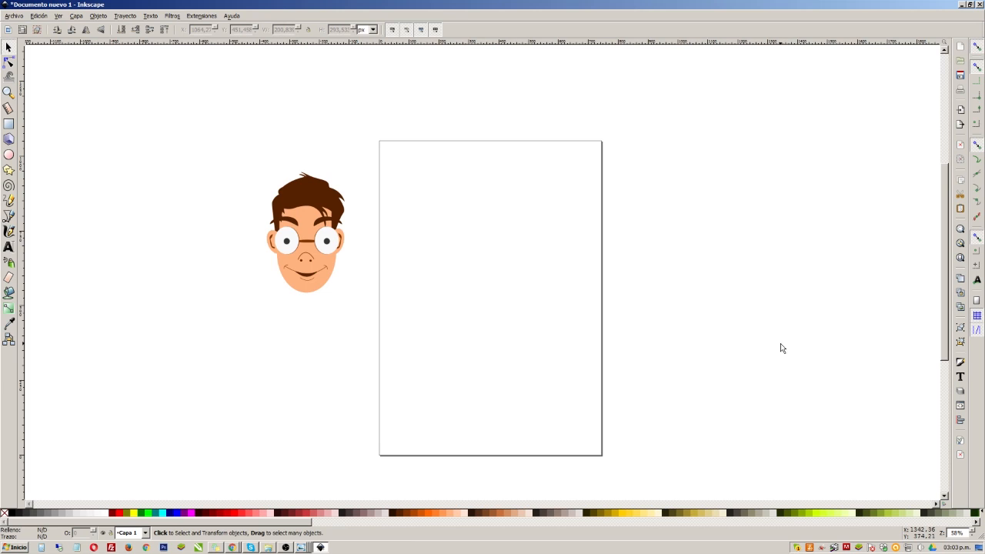
Draw a spiral of 3 turns on the upper part of the page and wind it by its handles to 2.29 turns
{"action": "left_click", "coordinate": [8, 185]}
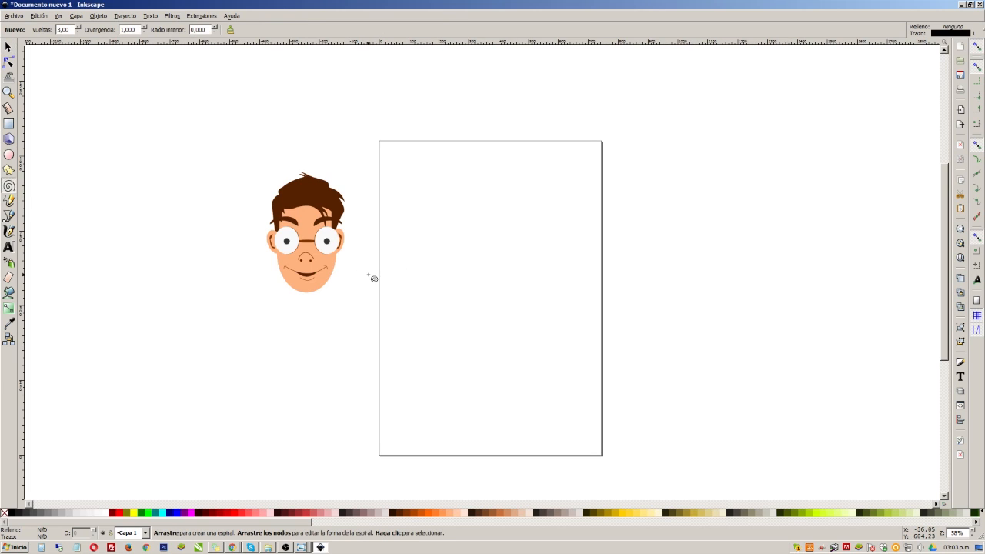
{"action": "left_click_drag", "start_coordinate": [473, 238], "coordinate": [514, 268]}
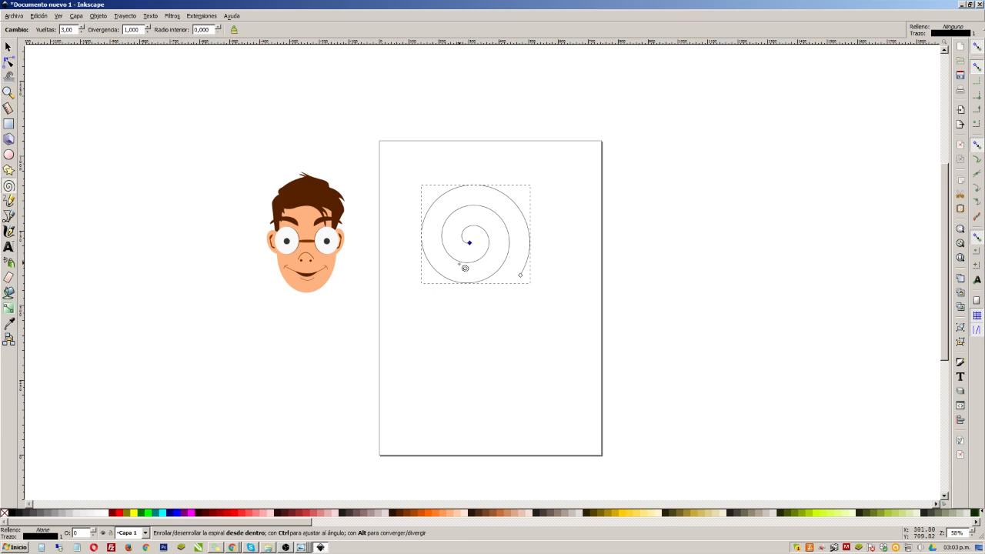
{"action": "left_click_drag", "start_coordinate": [466, 205], "coordinate": [498, 238]}
{"action": "left_click_drag", "start_coordinate": [522, 278], "coordinate": [212, 115]}
Set the spiral's divergence to 0.570, keep its inner radius at 0, and raise its turns to 3.09
{"action": "left_click_drag", "start_coordinate": [146, 29], "coordinate": [151, 29]}
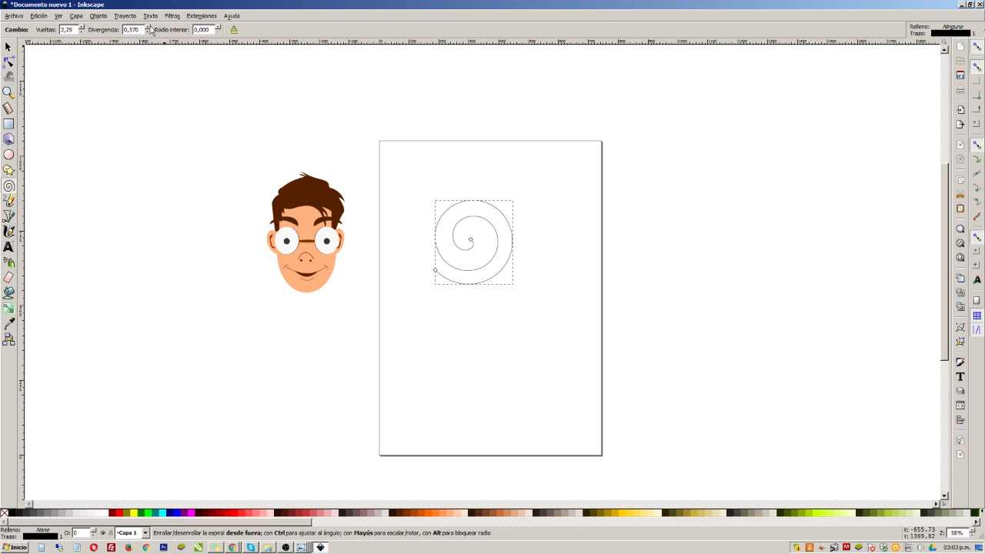
{"action": "left_click_drag", "start_coordinate": [219, 28], "coordinate": [219, 32]}
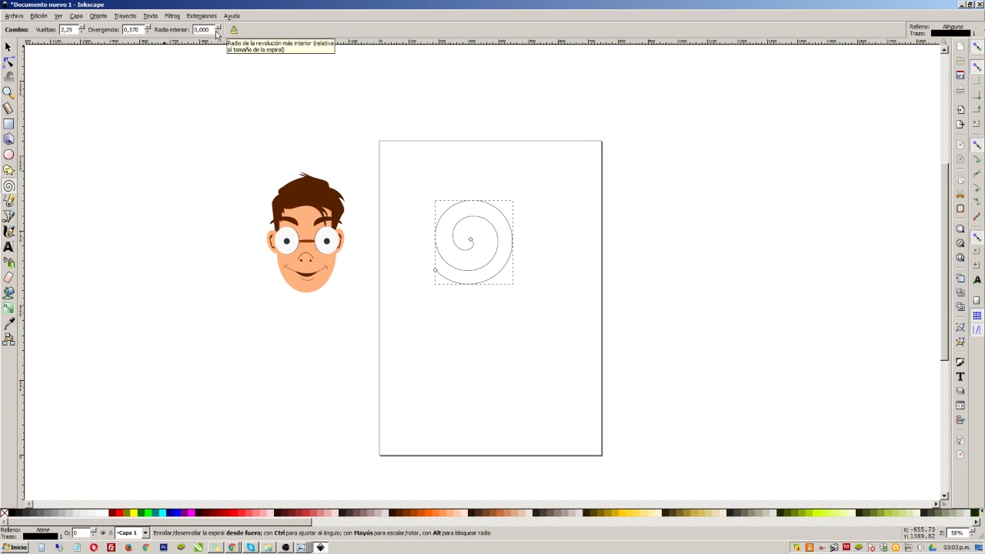
{"action": "left_click", "coordinate": [81, 27]}
{"action": "left_click_drag", "start_coordinate": [82, 28], "coordinate": [82, 28]}
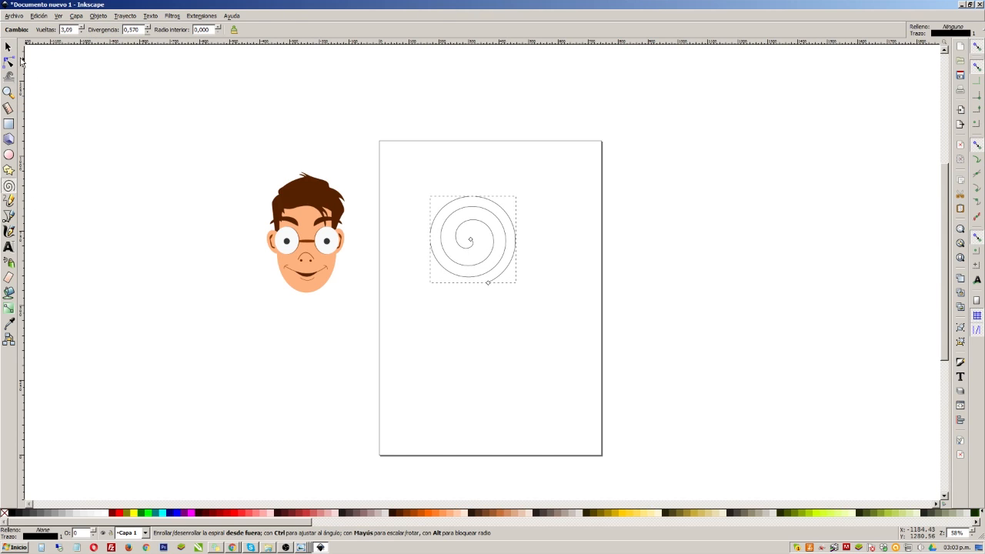
Select the spiral on the page and delete it
{"action": "left_click", "coordinate": [9, 47]}
{"action": "left_click_drag", "start_coordinate": [399, 139], "coordinate": [592, 394]}
{"action": "key", "text": "Delete"}
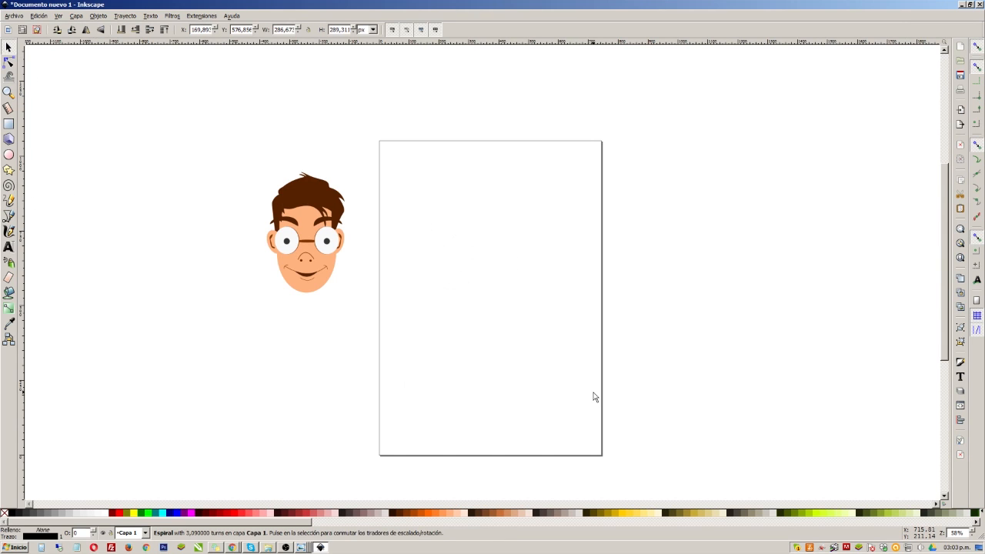
Draw a winding freehand curve down the page with the Pencil tool at smoothing 4
{"action": "left_click", "coordinate": [9, 201]}
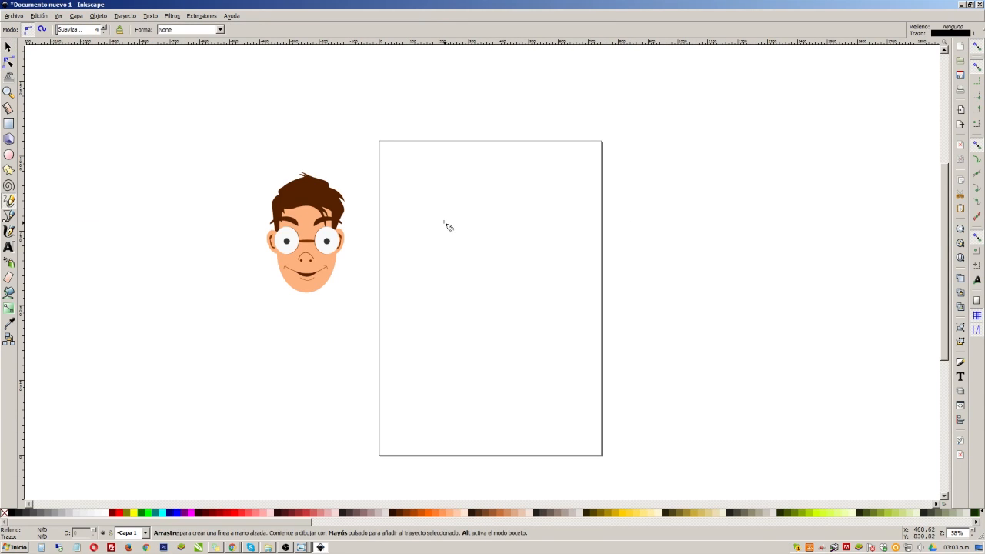
{"action": "mouse_move", "coordinate": [431, 220]}
{"action": "left_mouse_down"}
{"action": "mouse_move", "coordinate": [451, 204]}
{"action": "mouse_move", "coordinate": [479, 214]}
{"action": "mouse_move", "coordinate": [446, 256]}
{"action": "mouse_move", "coordinate": [459, 272]}
{"action": "mouse_move", "coordinate": [513, 254]}
{"action": "mouse_move", "coordinate": [530, 291]}
{"action": "mouse_move", "coordinate": [495, 308]}
{"action": "left_mouse_up"}
{"action": "mouse_move", "coordinate": [485, 348]}
{"action": "left_mouse_down"}
{"action": "mouse_move", "coordinate": [517, 360]}
{"action": "mouse_move", "coordinate": [542, 342]}
{"action": "mouse_move", "coordinate": [548, 317]}
{"action": "left_mouse_up"}
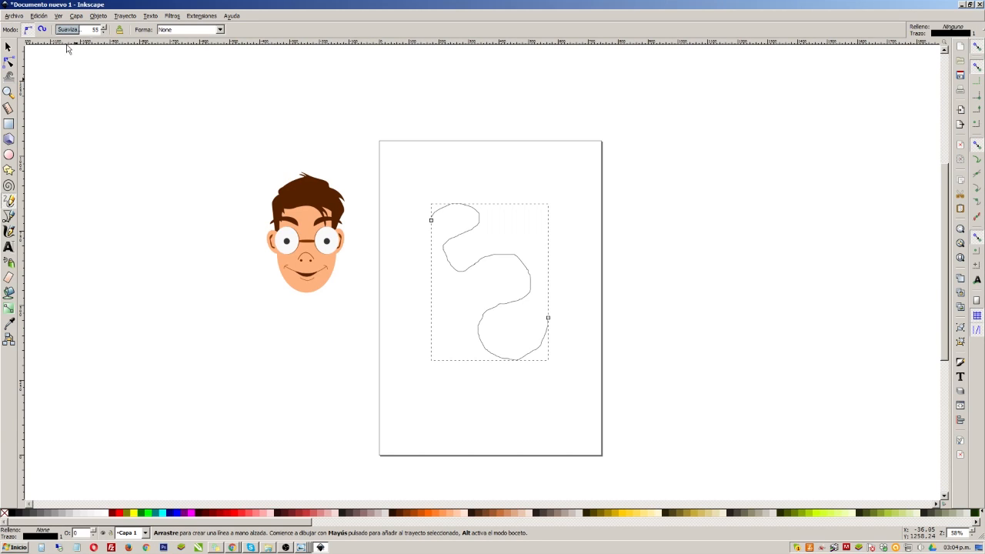
Examine the nodes along the freehand curve up close
{"action": "left_click", "coordinate": [9, 63]}
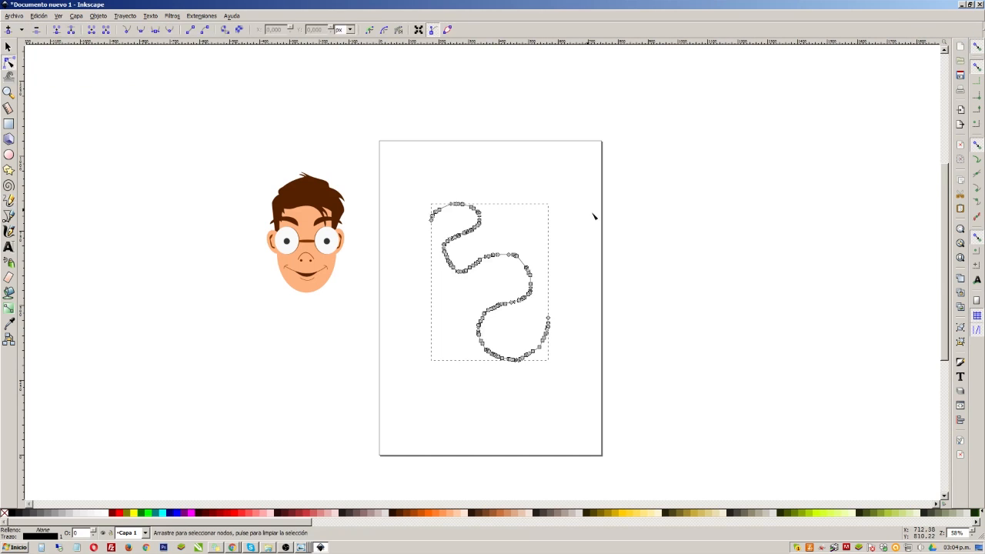
{"action": "scroll", "coordinate": [513, 251], "scroll_direction": "up", "scroll_amount": 3, "text": "ctrl"}
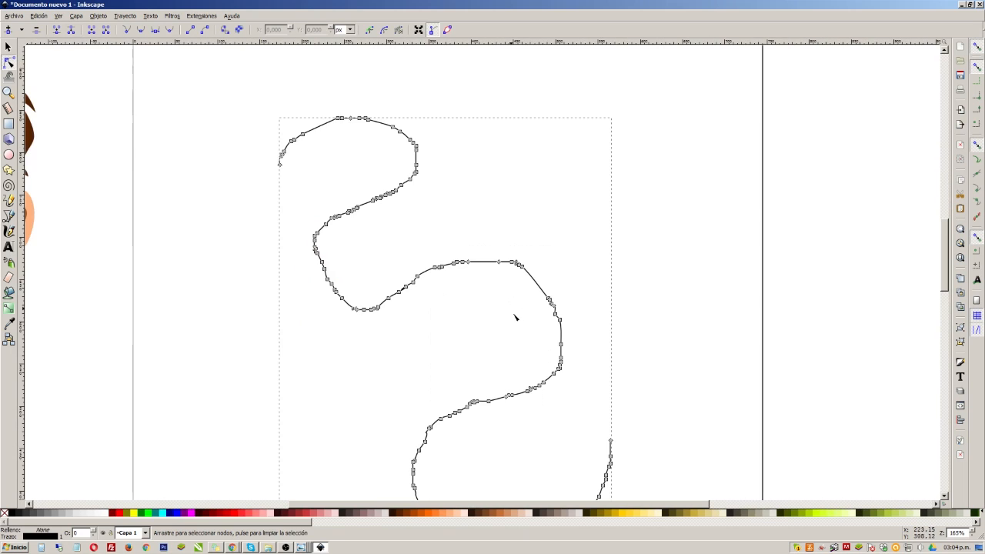
{"action": "scroll", "coordinate": [310, 170], "scroll_direction": "up", "scroll_amount": 2}
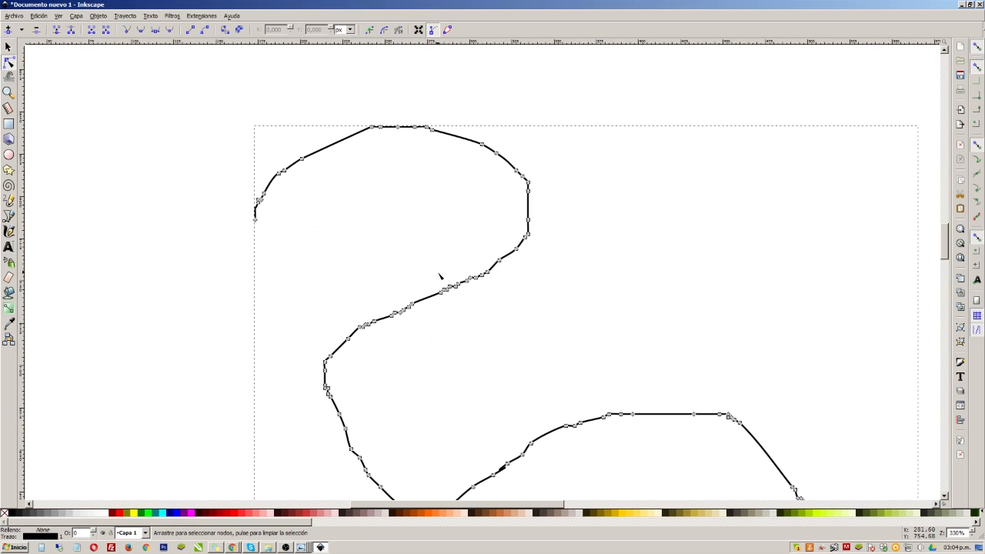
{"action": "scroll", "coordinate": [439, 273], "scroll_direction": "down", "scroll_amount": 2}
{"action": "scroll", "coordinate": [449, 338], "scroll_direction": "up", "scroll_amount": 2}
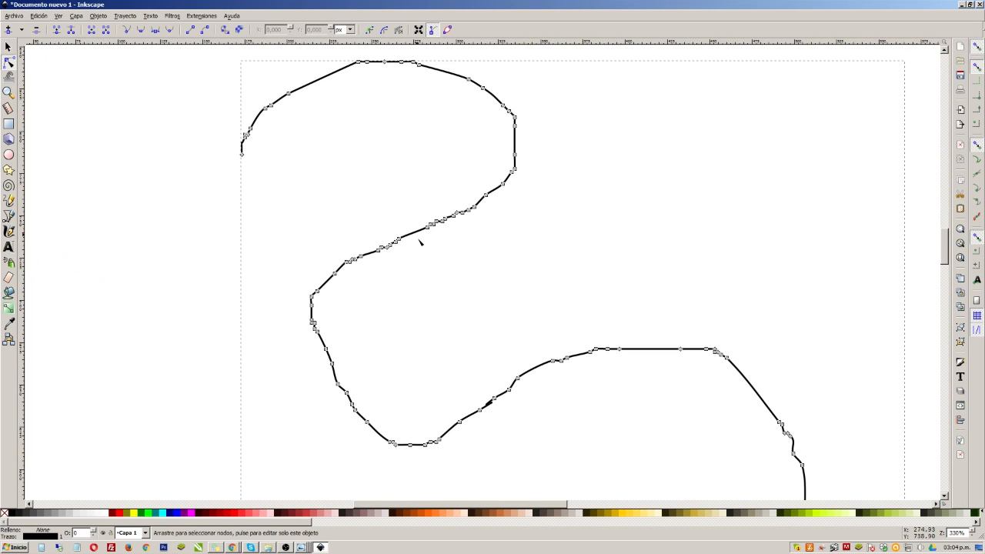
{"action": "scroll", "coordinate": [452, 261], "scroll_direction": "down", "scroll_amount": 3}
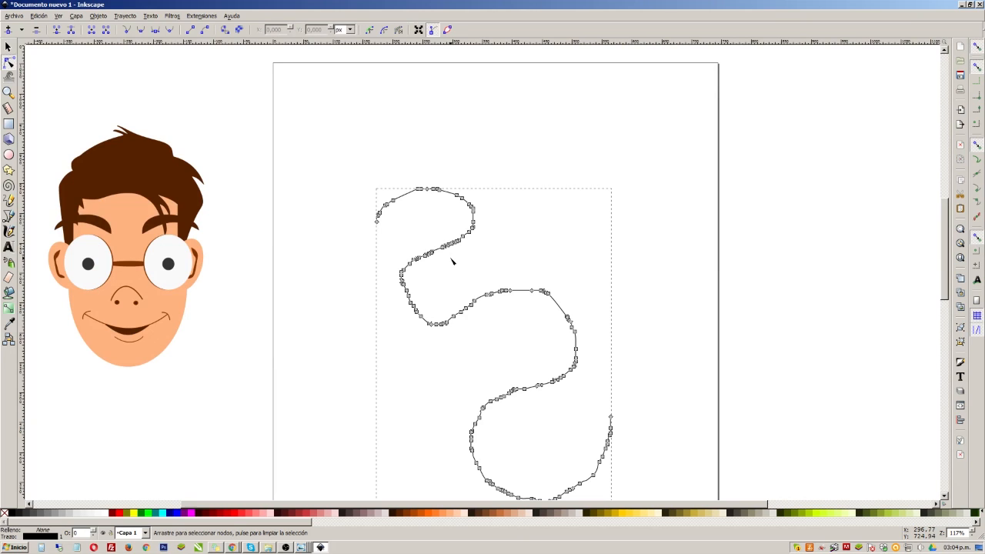
{"action": "scroll", "coordinate": [452, 261], "scroll_direction": "up", "scroll_amount": 4}
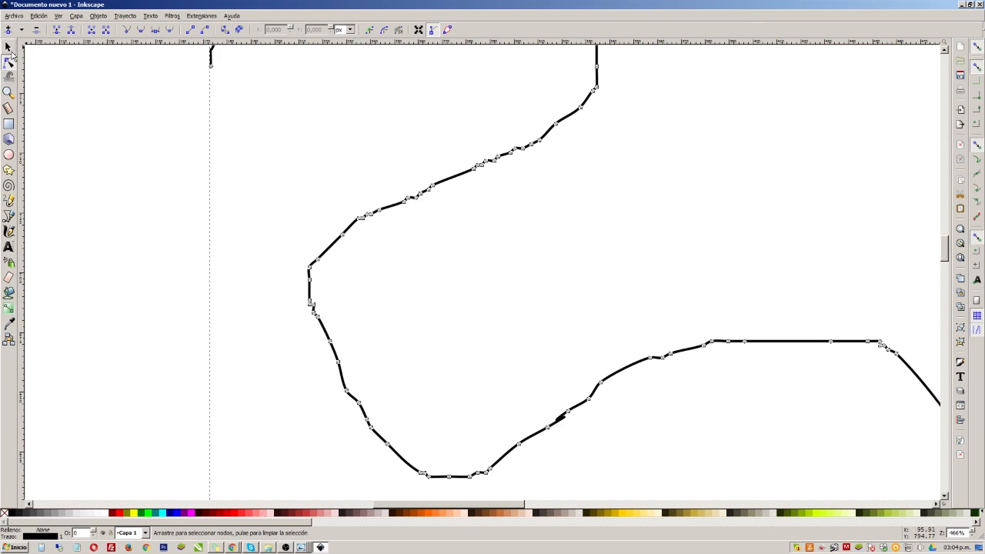
Pull several nodes of the curve's upper diagonal stretch alternately outward to form a jagged zigzag
{"action": "left_click_drag", "start_coordinate": [435, 188], "coordinate": [460, 239]}
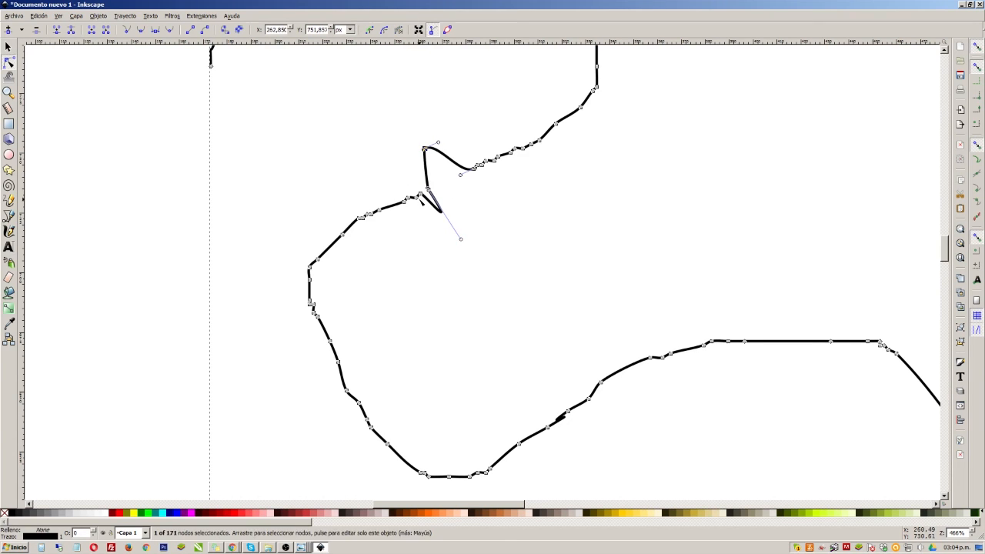
{"action": "left_click_drag", "start_coordinate": [416, 197], "coordinate": [380, 144]}
{"action": "left_click_drag", "start_coordinate": [404, 202], "coordinate": [427, 270]}
{"action": "left_click_drag", "start_coordinate": [376, 206], "coordinate": [362, 177]}
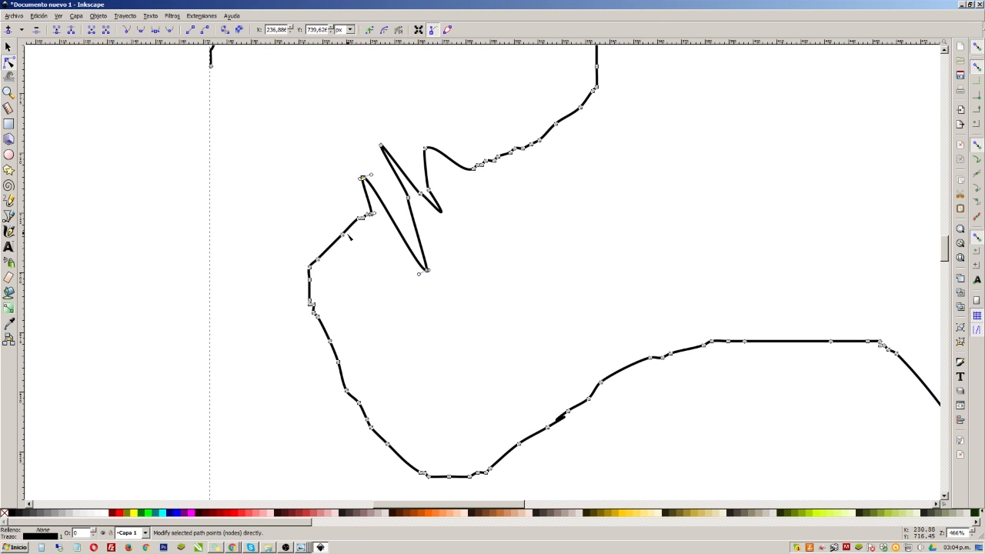
{"action": "left_click_drag", "start_coordinate": [342, 235], "coordinate": [388, 293]}
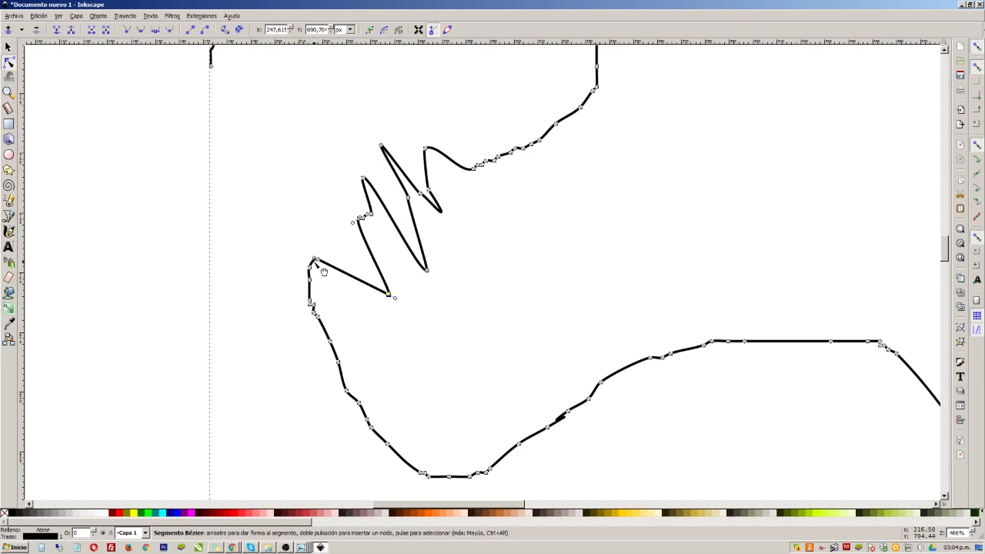
{"action": "left_click_drag", "start_coordinate": [314, 259], "coordinate": [331, 201]}
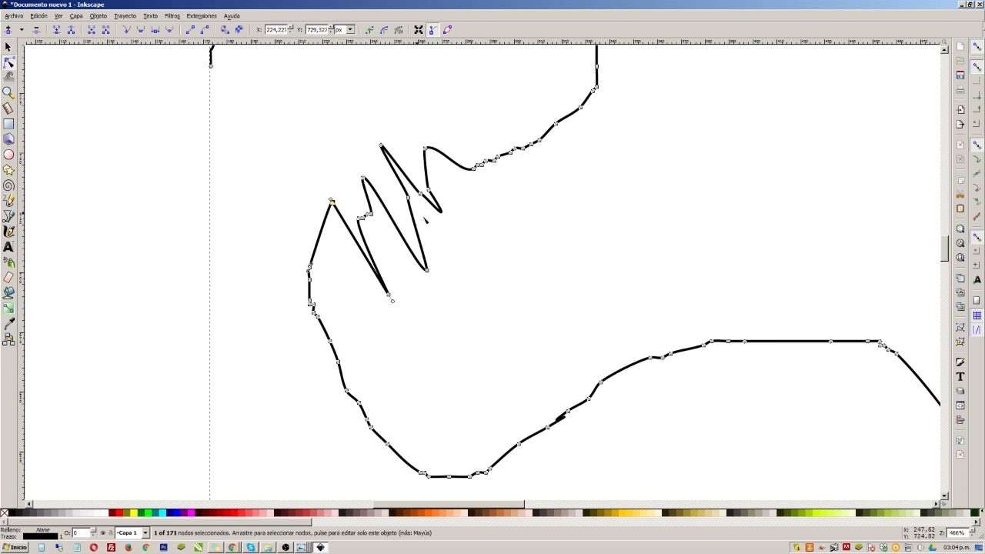
Draw a second winding freehand curve beside the first with the pencil smoothing set to 78
{"action": "scroll", "coordinate": [425, 233], "scroll_direction": "down", "scroll_amount": 4}
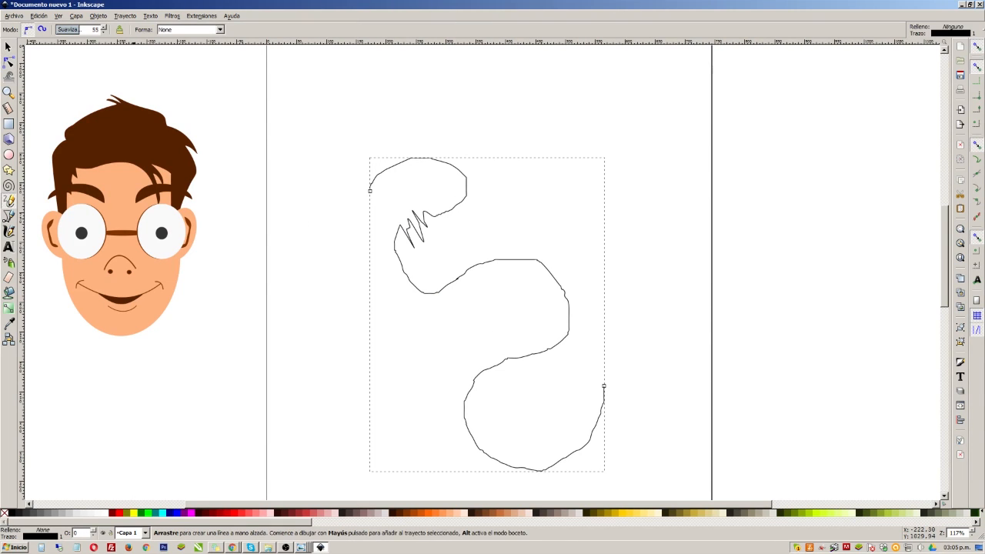
{"action": "left_click", "coordinate": [103, 28]}
{"action": "mouse_move", "coordinate": [535, 86]}
{"action": "left_mouse_down"}
{"action": "mouse_move", "coordinate": [621, 94]}
{"action": "mouse_move", "coordinate": [624, 120]}
{"action": "mouse_move", "coordinate": [582, 166]}
{"action": "left_mouse_up"}
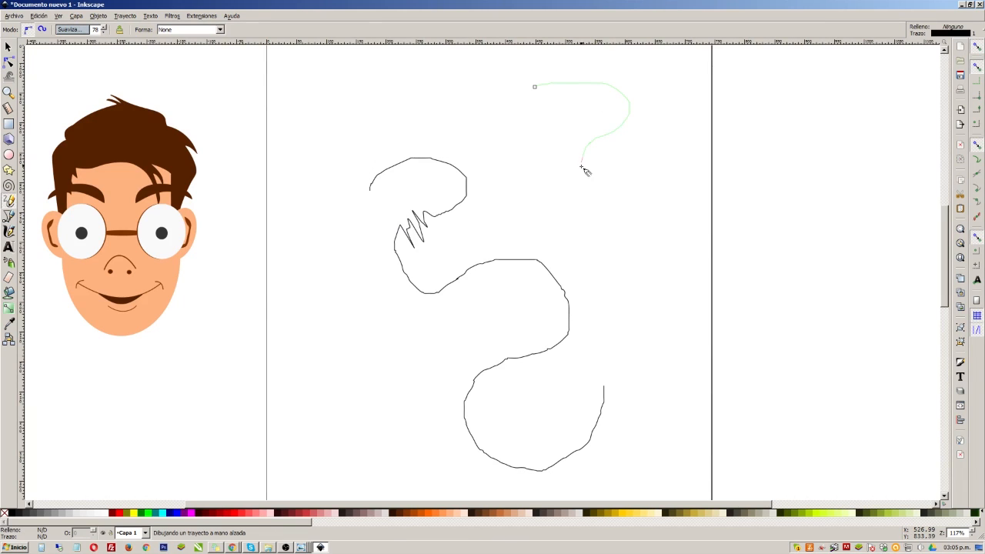
{"action": "mouse_move", "coordinate": [612, 198]}
{"action": "left_mouse_down"}
{"action": "mouse_move", "coordinate": [651, 210]}
{"action": "mouse_move", "coordinate": [669, 245]}
{"action": "mouse_move", "coordinate": [640, 302]}
{"action": "left_mouse_up"}
{"action": "left_click_drag", "start_coordinate": [736, 337], "coordinate": [742, 317]}
Compare the nodes of the smooth freehand curve with those of the jagged one
{"action": "key", "text": "n"}
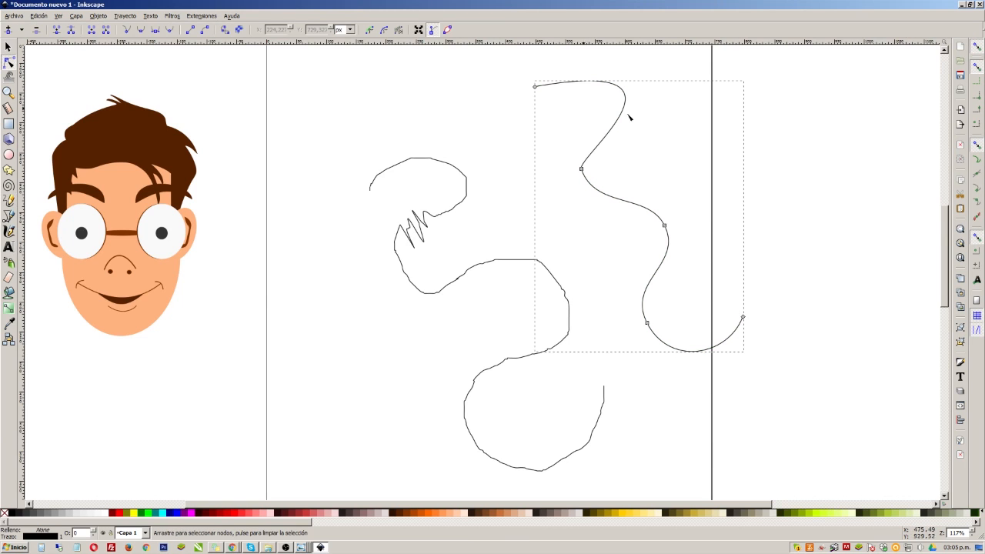
{"action": "left_click", "coordinate": [581, 170]}
{"action": "left_click_drag", "start_coordinate": [515, 76], "coordinate": [741, 241]}
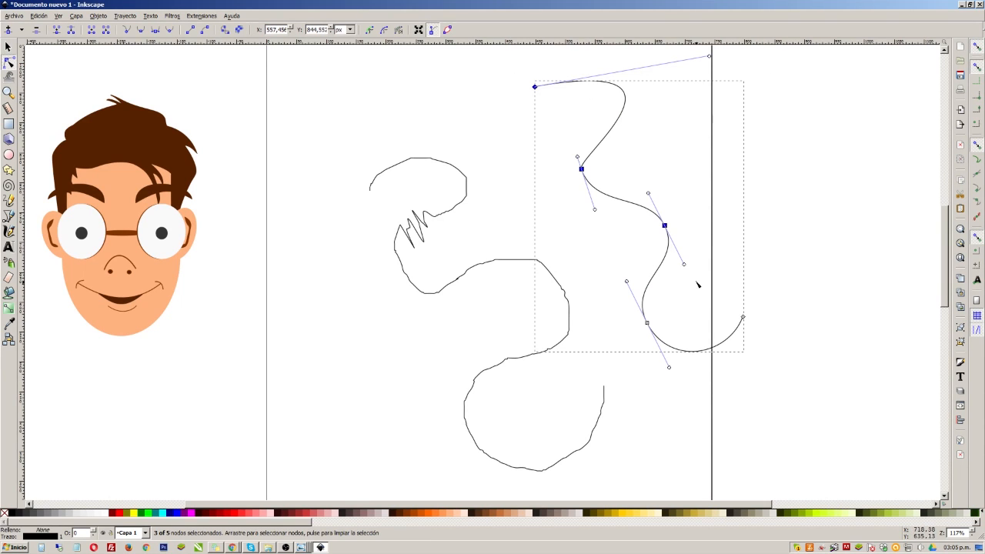
{"action": "left_click", "coordinate": [448, 213]}
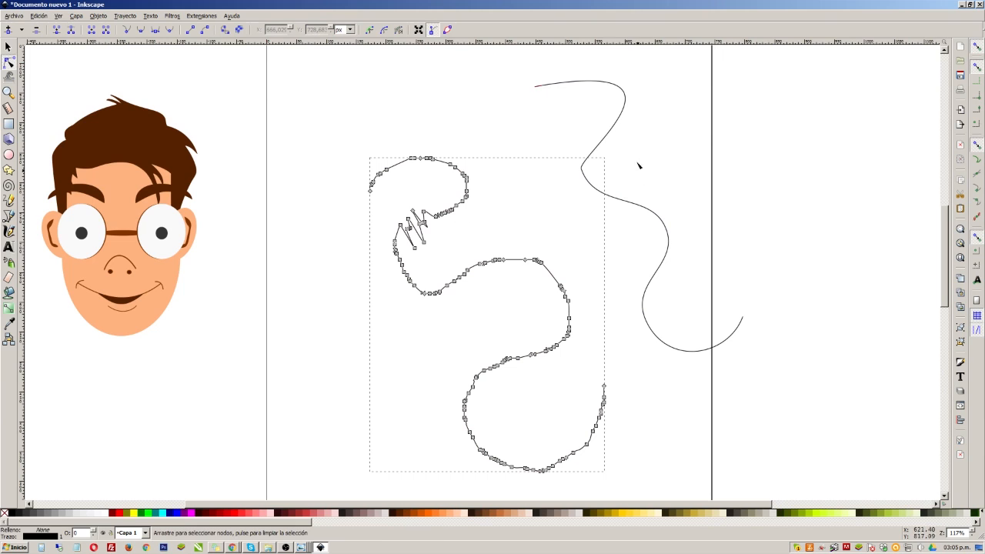
{"action": "left_click_drag", "start_coordinate": [348, 154], "coordinate": [618, 480]}
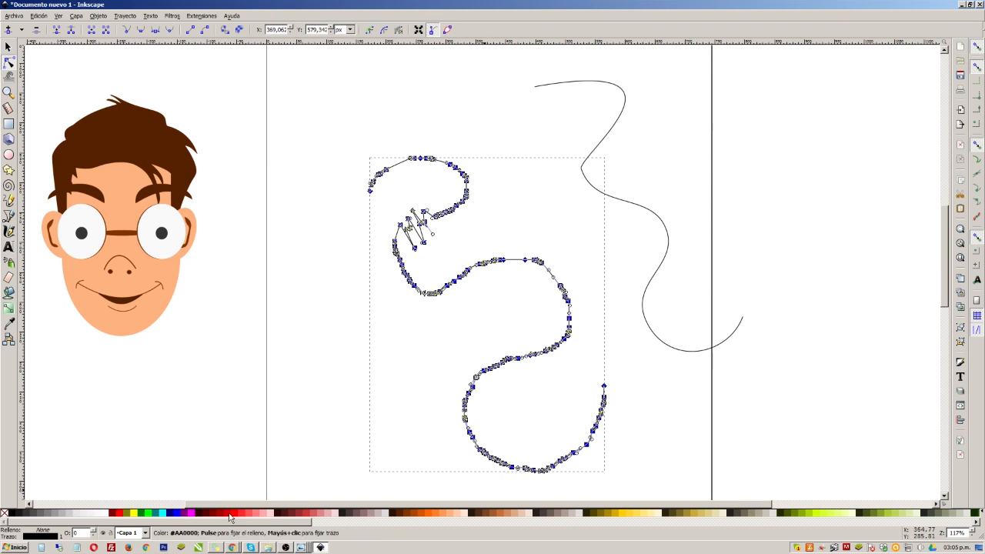
{"action": "left_click", "coordinate": [613, 133]}
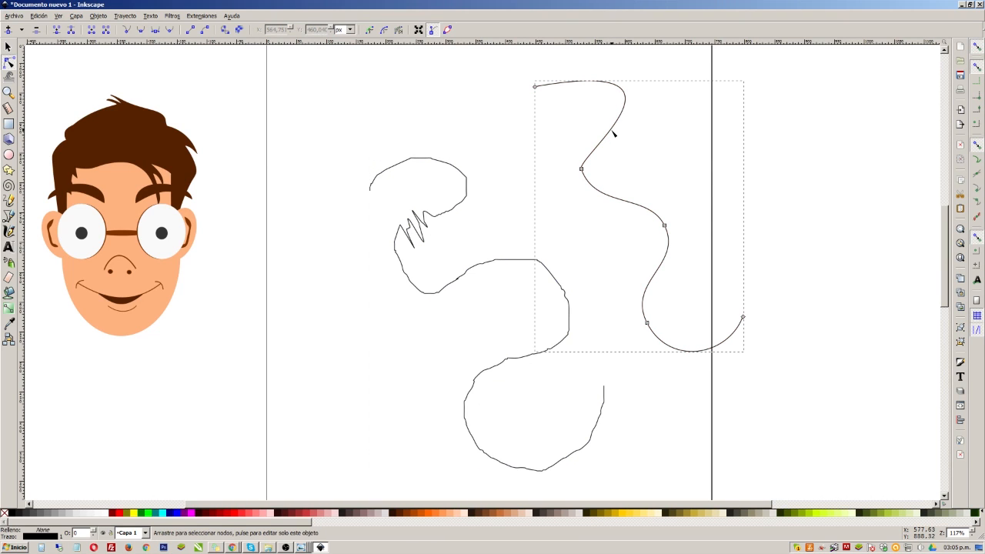
{"action": "left_click_drag", "start_coordinate": [516, 66], "coordinate": [863, 393]}
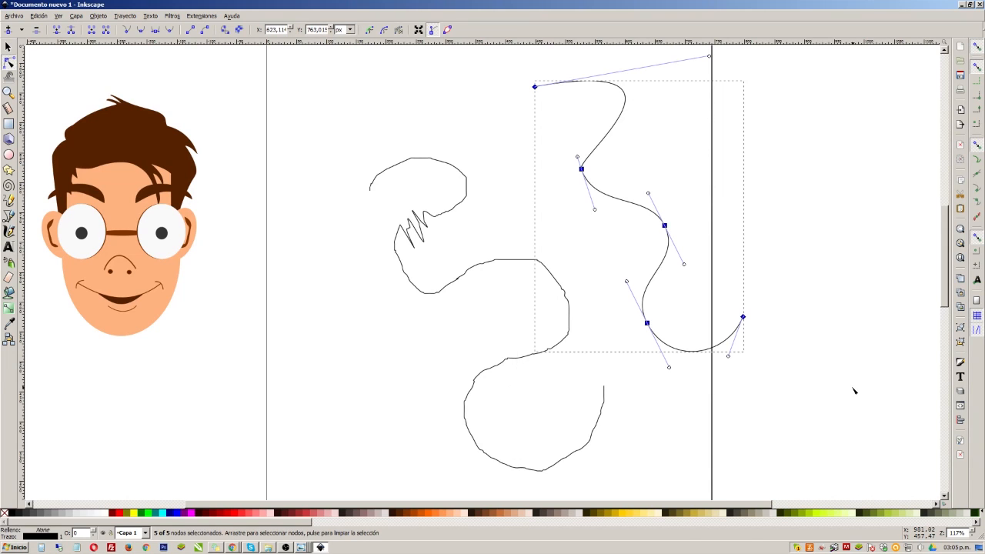
Set the pencil smoothing to 62 and draw a short S-shaped freehand curve near the page's upper left
{"action": "left_click", "coordinate": [9, 204]}
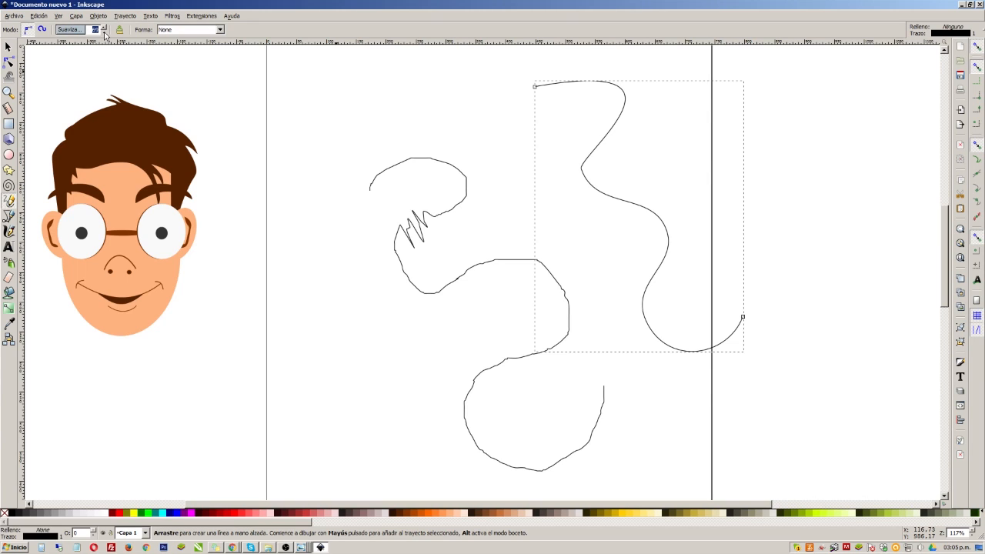
{"action": "key", "text": "Escape"}
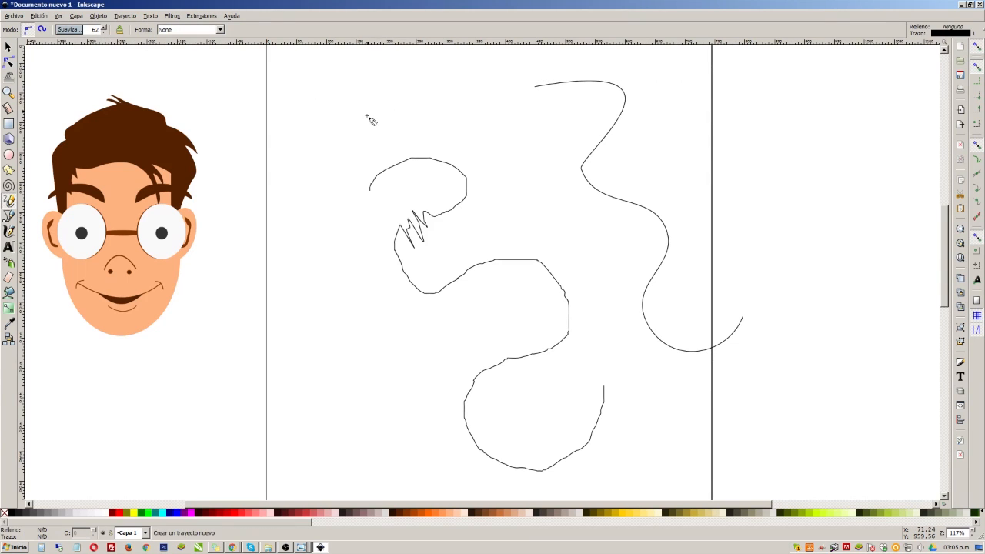
{"action": "left_click_drag", "start_coordinate": [309, 87], "coordinate": [451, 125]}
Compare the nodes of the short S-shaped curve with those of the large smooth curve
{"action": "left_click", "coordinate": [9, 61]}
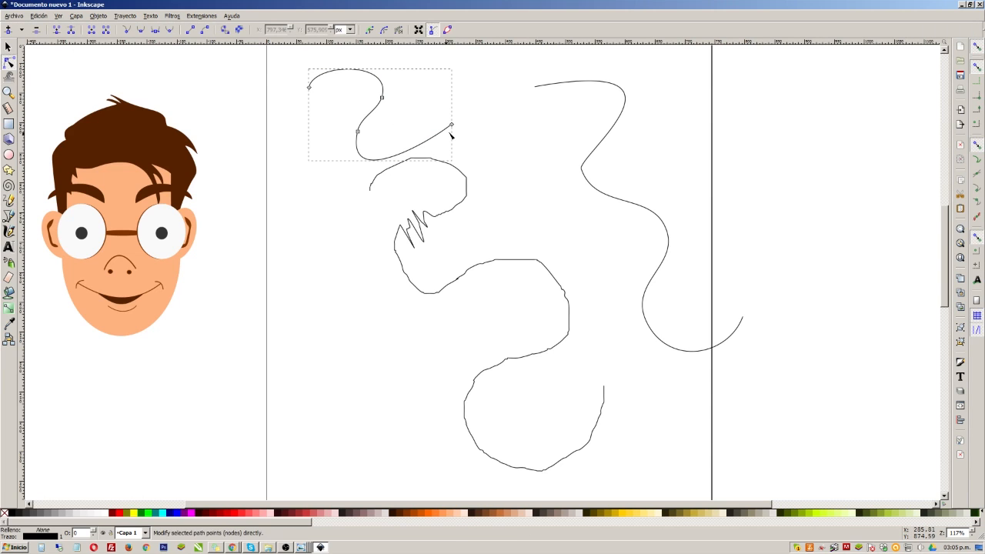
{"action": "left_click_drag", "start_coordinate": [286, 72], "coordinate": [501, 185]}
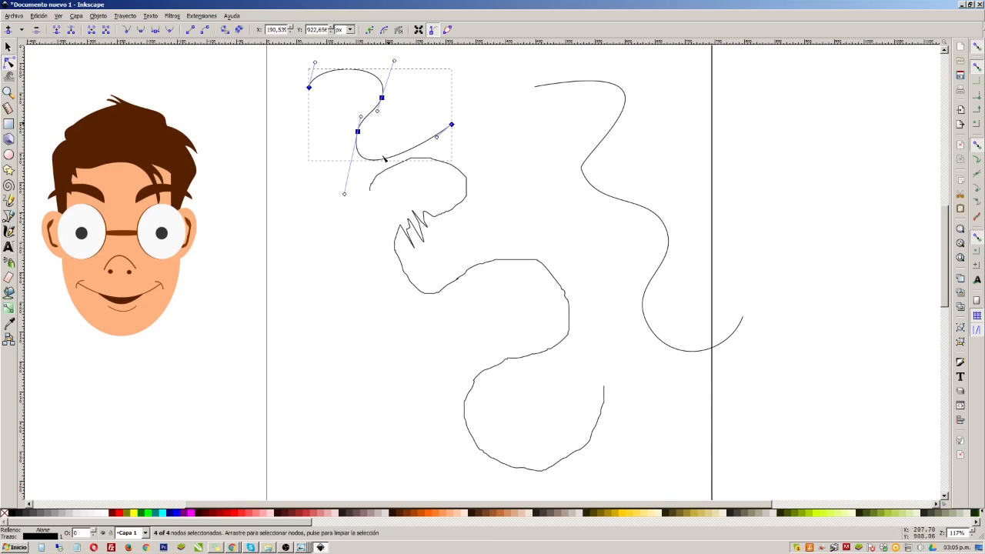
{"action": "left_click", "coordinate": [554, 86]}
{"action": "left_click_drag", "start_coordinate": [515, 73], "coordinate": [686, 254]}
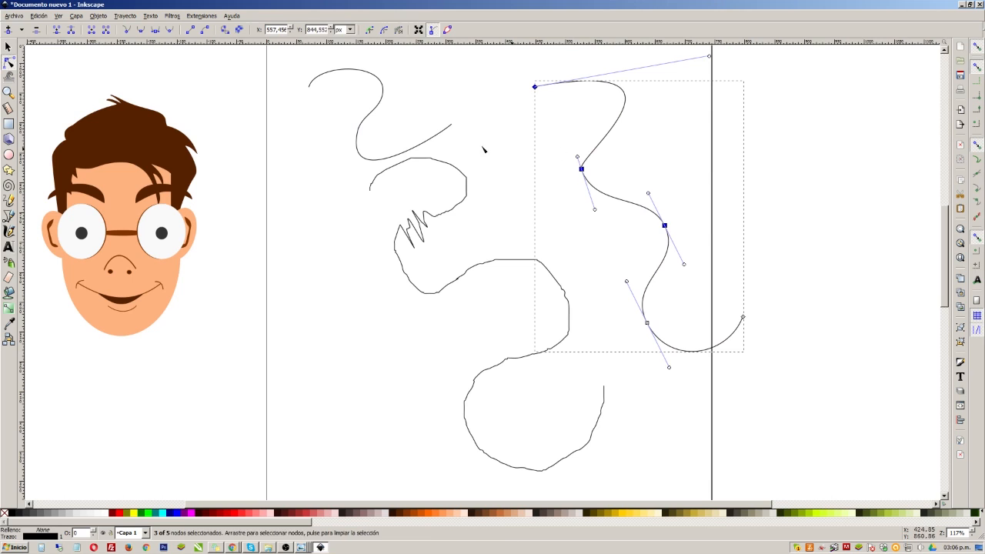
{"action": "left_click", "coordinate": [439, 136]}
{"action": "left_click", "coordinate": [648, 208]}
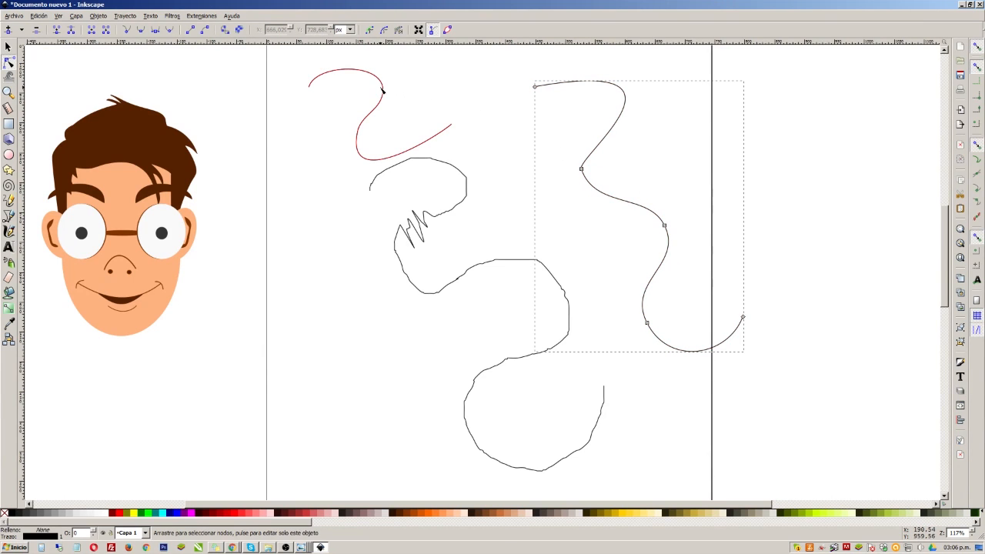
{"action": "left_click_drag", "start_coordinate": [288, 66], "coordinate": [481, 179]}
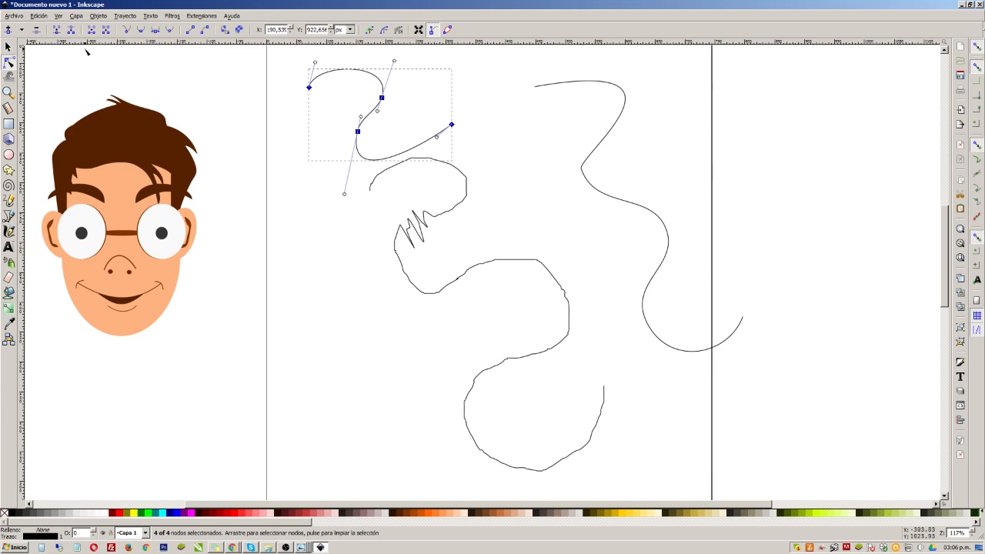
{"action": "key", "text": "Escape"}
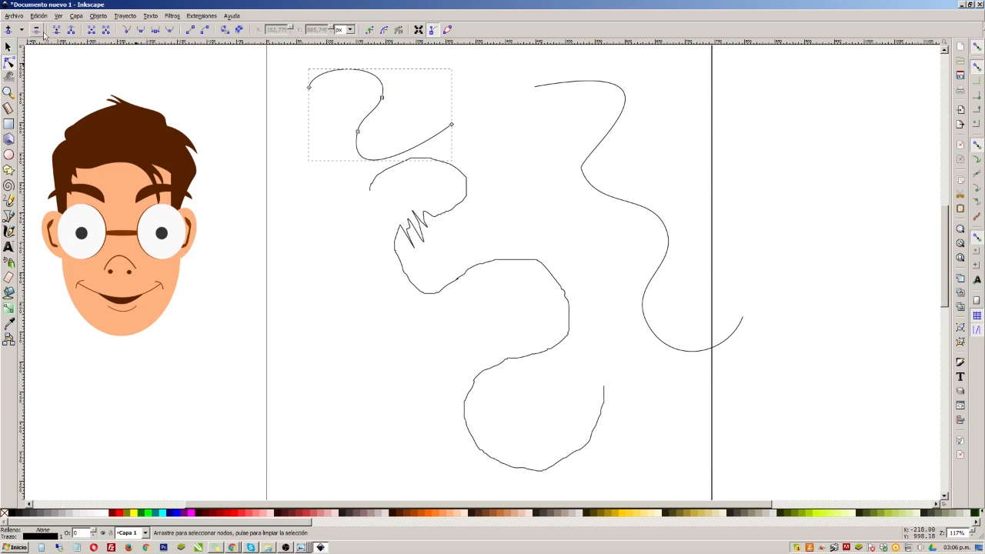
Move the jagged curve lower on the page and shift the large smooth curve to the left
{"action": "left_click", "coordinate": [9, 48]}
{"action": "left_click", "coordinate": [336, 223]}
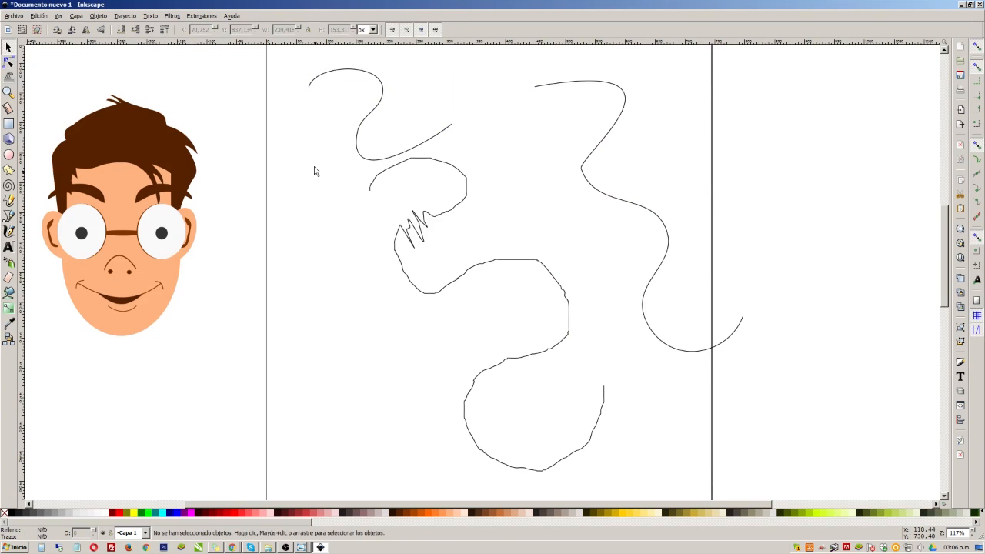
{"action": "left_click", "coordinate": [370, 115]}
{"action": "left_click", "coordinate": [457, 225]}
{"action": "left_click_drag", "start_coordinate": [433, 228], "coordinate": [429, 280]}
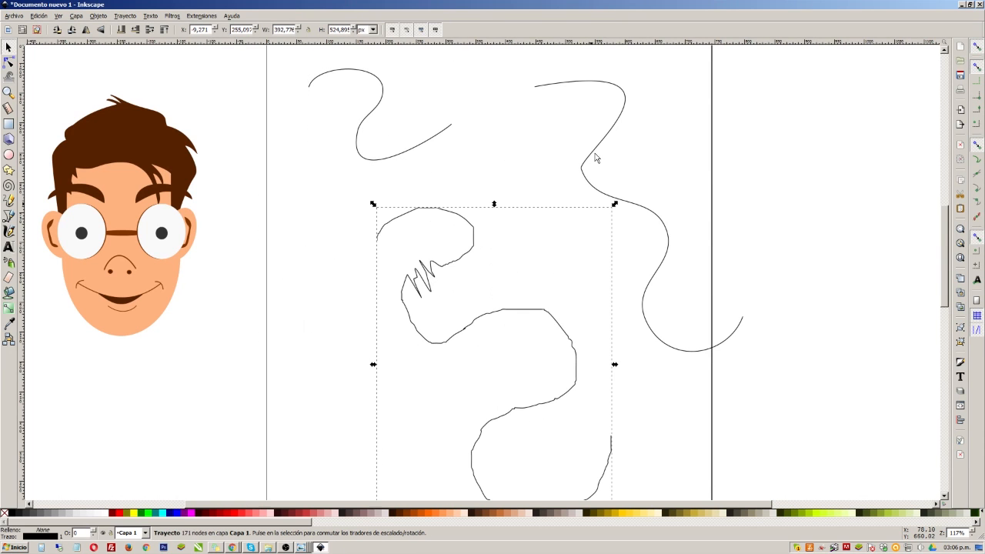
{"action": "mouse_move", "coordinate": [598, 148]}
{"action": "left_mouse_down"}
{"action": "mouse_move", "coordinate": [717, 146]}
{"action": "mouse_move", "coordinate": [554, 174]}
{"action": "left_mouse_up"}
Delete the jagged curve and the two smooth freehand curves, keeping the face drawing
{"action": "left_click", "coordinate": [473, 246]}
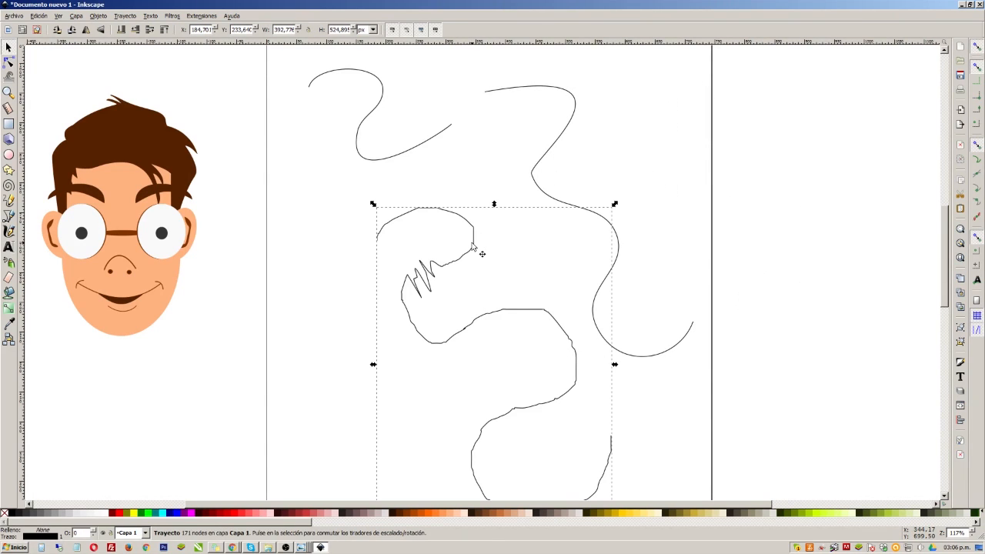
{"action": "key", "text": "Delete"}
{"action": "left_click_drag", "start_coordinate": [739, 385], "coordinate": [293, 51]}
{"action": "key", "text": "Delete"}
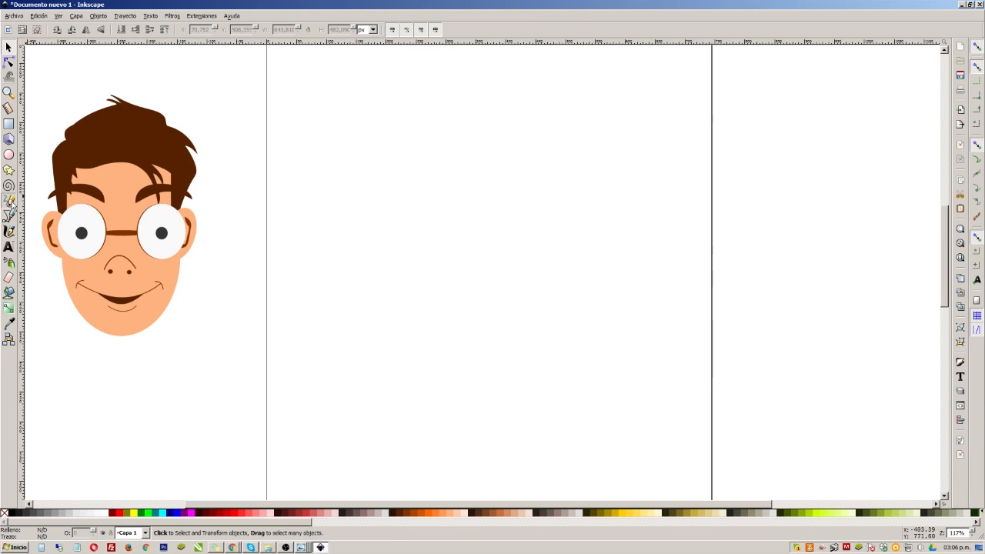
Draw a large S-shaped freehand stroke on the empty page with the pencil shape set to Triángulo dentro
{"action": "left_click", "coordinate": [10, 200]}
{"action": "left_click", "coordinate": [219, 30]}
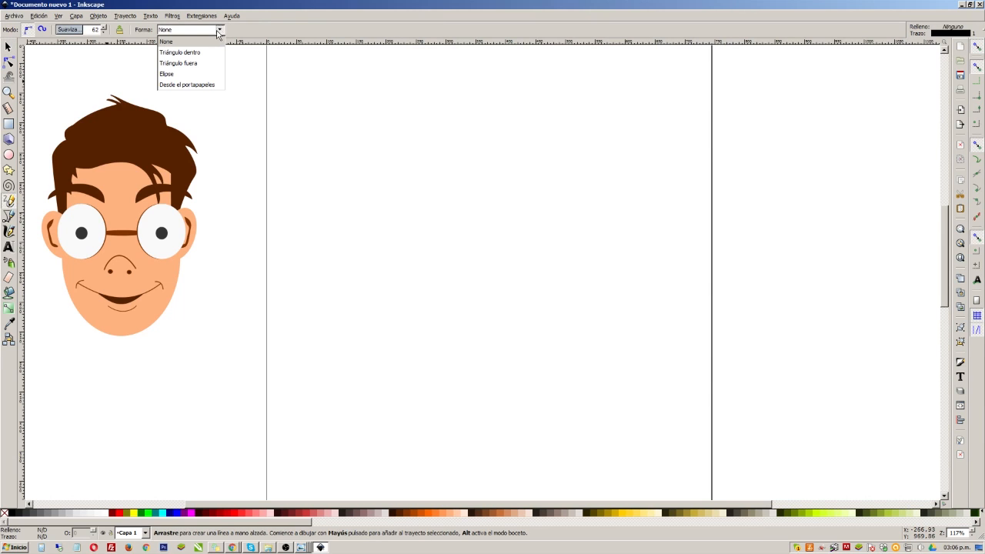
{"action": "left_click", "coordinate": [203, 53]}
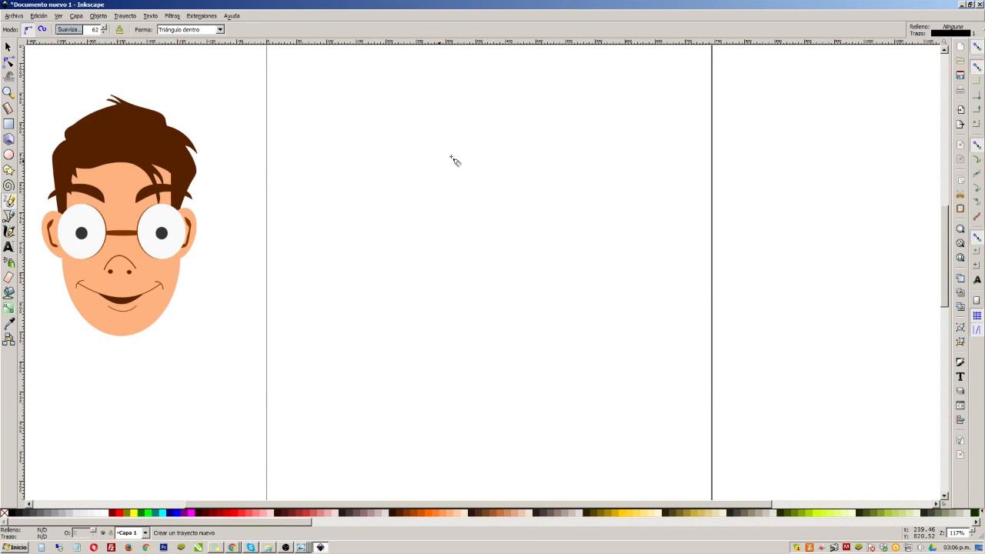
{"action": "left_click_drag", "start_coordinate": [408, 169], "coordinate": [644, 340]}
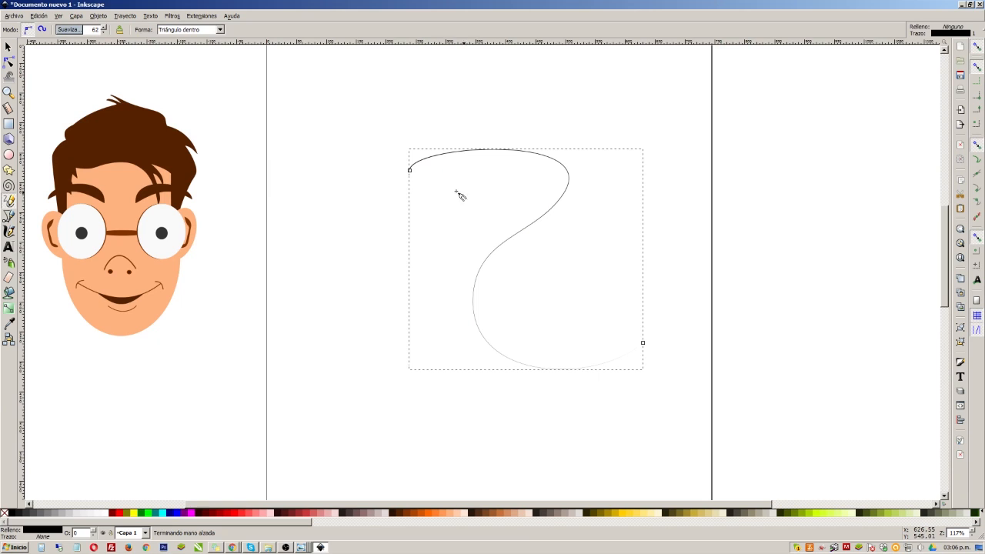
Try several palette colours on the large S-shaped stroke and leave it dark red
{"action": "left_click", "coordinate": [575, 513]}
{"action": "left_click", "coordinate": [550, 514]}
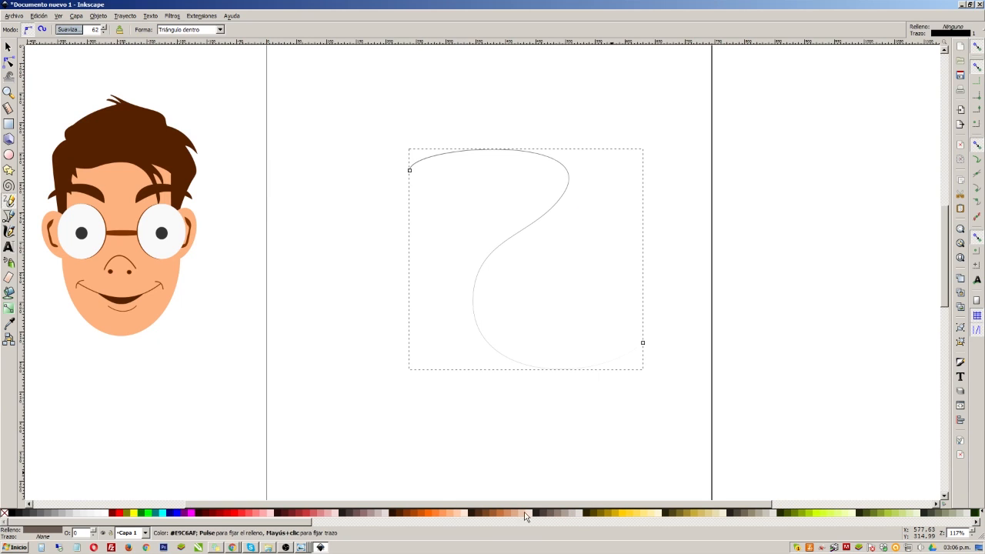
{"action": "left_click", "coordinate": [371, 513]}
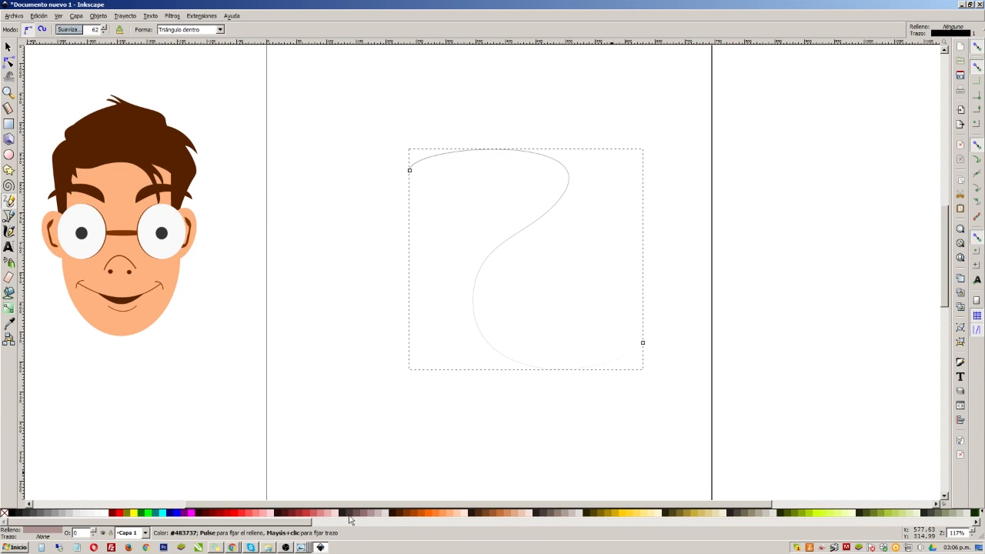
{"action": "left_click", "coordinate": [299, 514]}
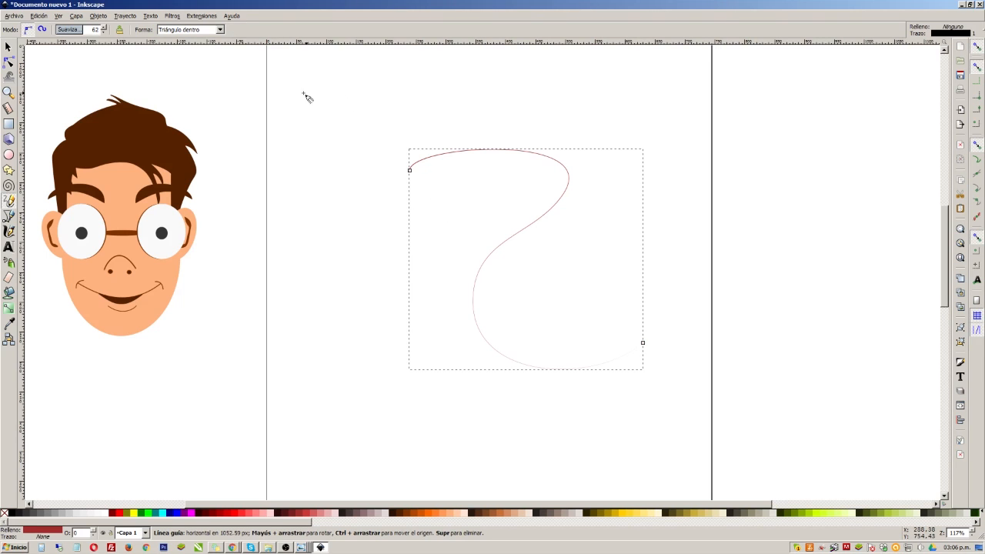
Draw a closed rounded freehand loop above the start of the S-shaped stroke and colour it light orange
{"action": "key", "text": "Escape"}
{"action": "mouse_move", "coordinate": [324, 84]}
{"action": "left_mouse_down"}
{"action": "mouse_move", "coordinate": [398, 105]}
{"action": "mouse_move", "coordinate": [346, 84]}
{"action": "mouse_move", "coordinate": [326, 88]}
{"action": "left_mouse_up"}
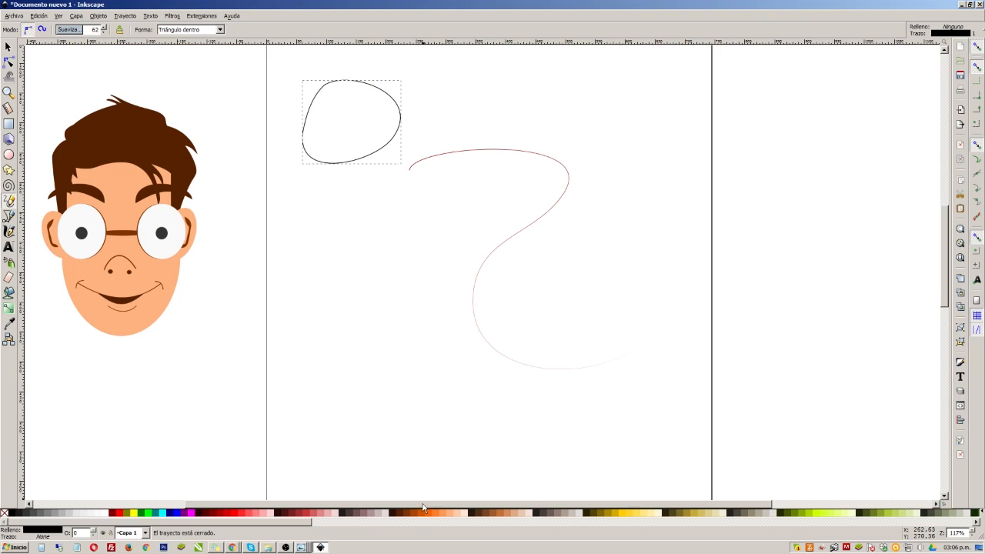
{"action": "left_click", "coordinate": [446, 512]}
{"action": "left_click", "coordinate": [447, 513]}
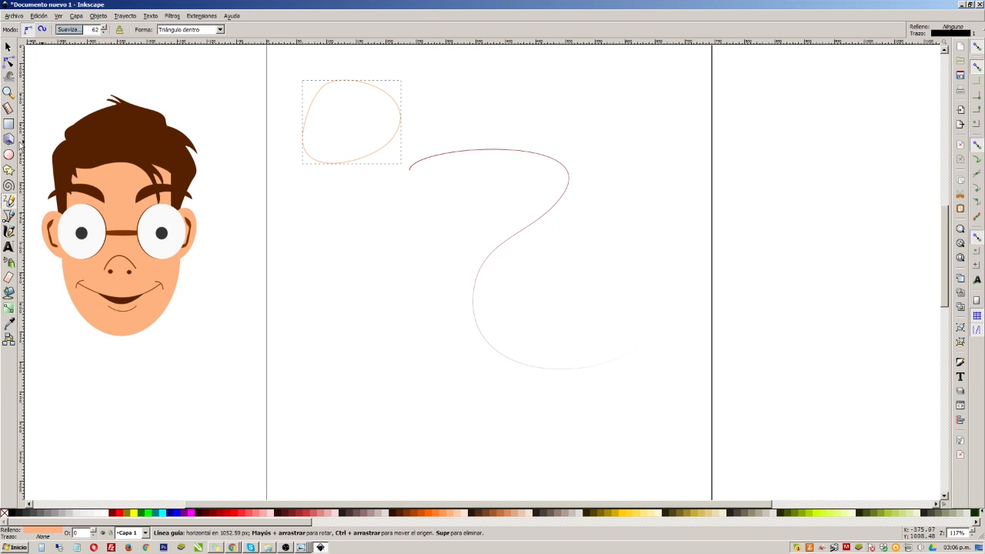
Set the pencil shape to None, draw a closed freehand loop beside the S-shaped stroke's lower bend, and fill it brown
{"action": "left_click", "coordinate": [183, 32]}
{"action": "left_click", "coordinate": [181, 42]}
{"action": "key", "text": "Escape"}
{"action": "mouse_move", "coordinate": [439, 280]}
{"action": "left_mouse_down"}
{"action": "mouse_move", "coordinate": [397, 266]}
{"action": "mouse_move", "coordinate": [449, 346]}
{"action": "left_mouse_up"}
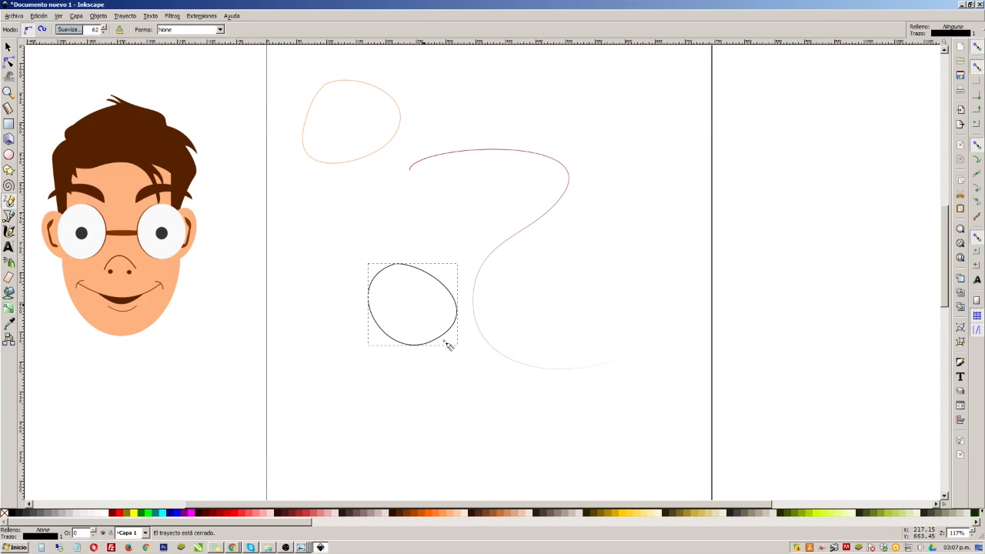
{"action": "left_click", "coordinate": [488, 514]}
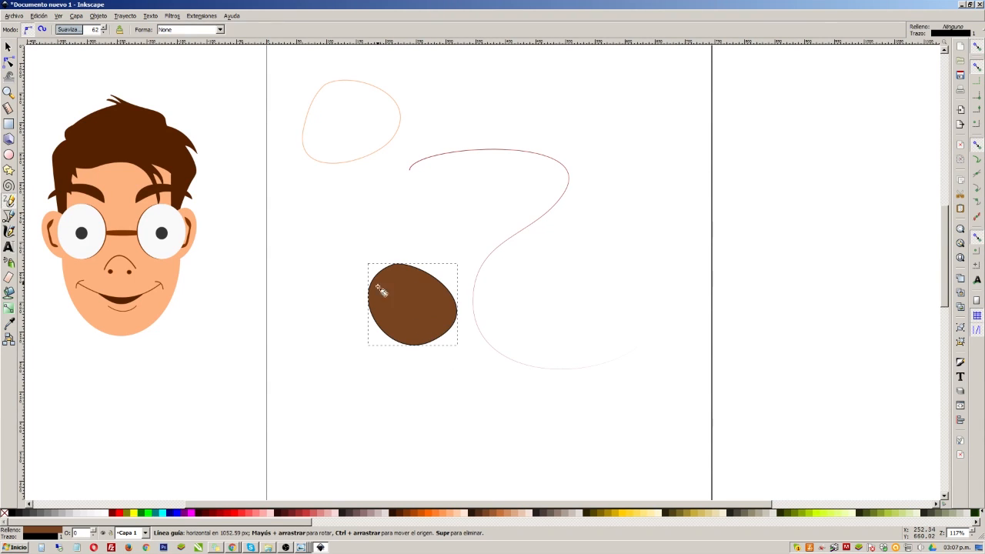
Set the pencil shape to Triángulo dentro, draw a small closed loop near the page's right edge, and colour it greyish brown
{"action": "left_click", "coordinate": [192, 29]}
{"action": "left_click", "coordinate": [185, 49]}
{"action": "left_click_drag", "start_coordinate": [653, 123], "coordinate": [656, 126]}
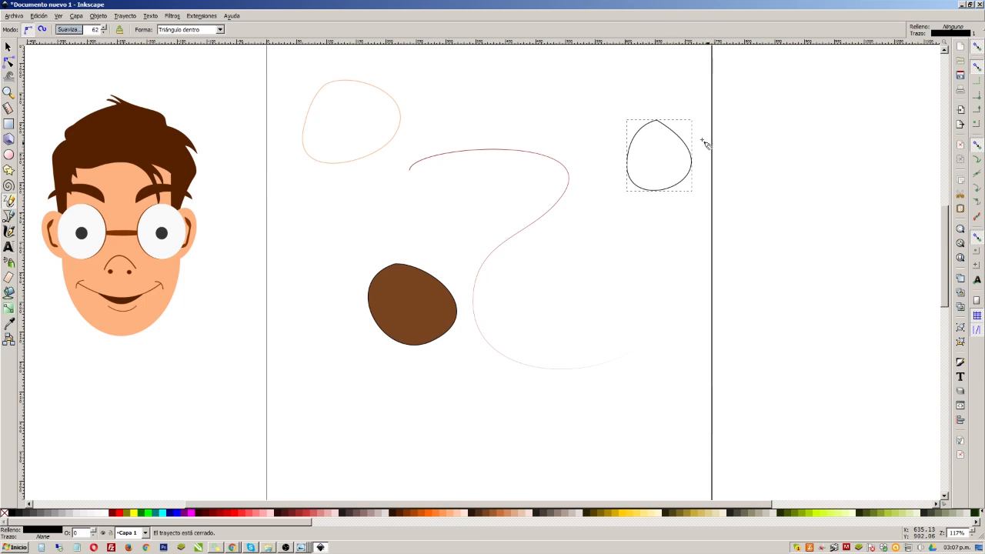
{"action": "left_click", "coordinate": [530, 513]}
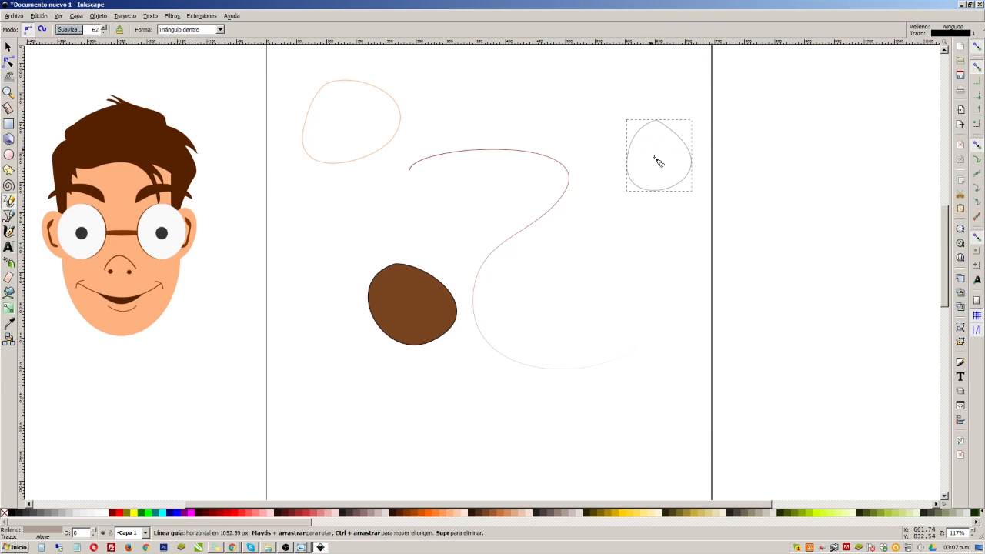
Delete the three closed loops, keeping the S-shaped stroke and the face drawing
{"action": "left_click", "coordinate": [8, 47]}
{"action": "key", "text": "Delete"}
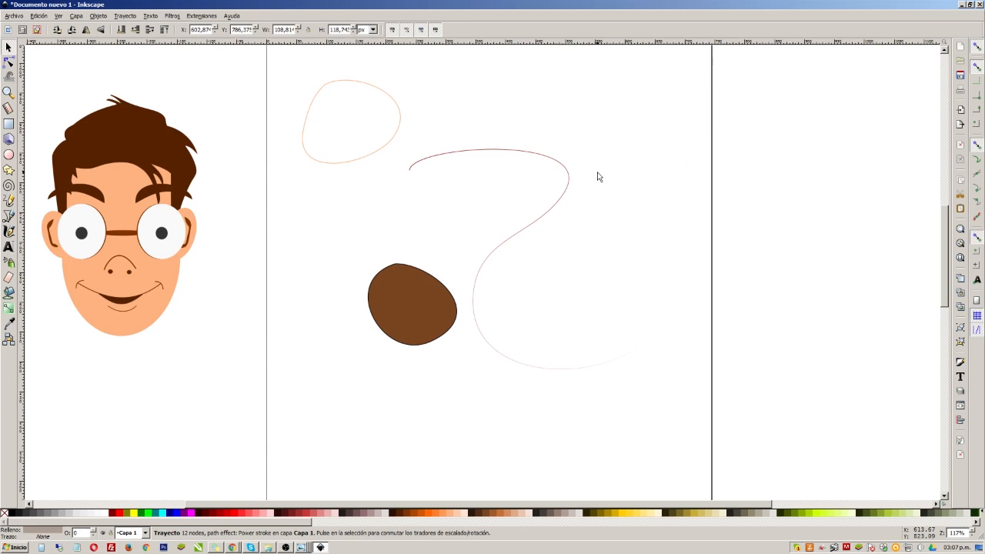
{"action": "left_click", "coordinate": [400, 320]}
{"action": "key", "text": "Delete"}
{"action": "left_click", "coordinate": [325, 163]}
{"action": "key", "text": "Delete"}
Draw a closed freehand loop beside the start of the S-shaped stroke with the pencil shape set to Triángulo fuera, and colour it orange
{"action": "left_click", "coordinate": [10, 200]}
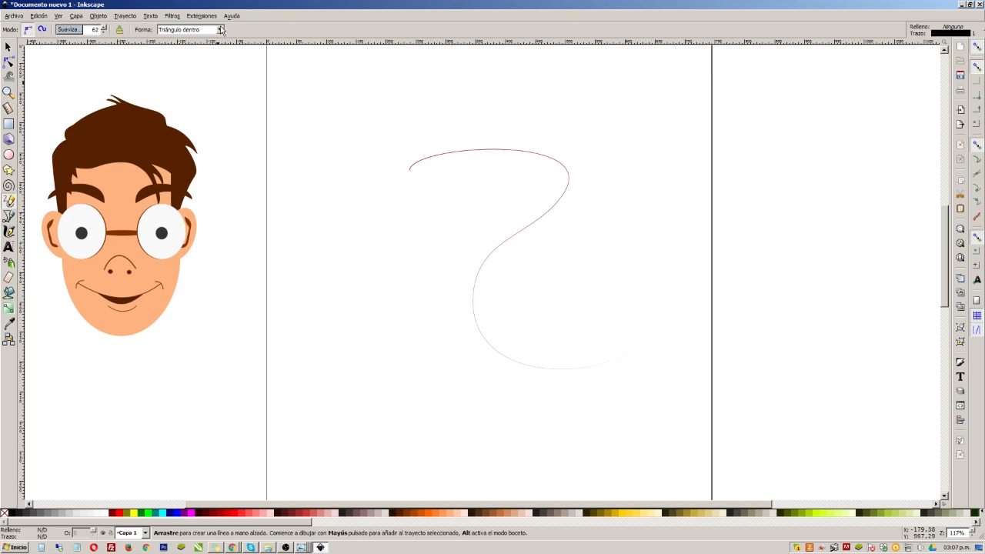
{"action": "left_click", "coordinate": [220, 29]}
{"action": "left_click", "coordinate": [202, 63]}
{"action": "mouse_move", "coordinate": [383, 197]}
{"action": "left_mouse_down"}
{"action": "mouse_move", "coordinate": [396, 147]}
{"action": "mouse_move", "coordinate": [345, 143]}
{"action": "mouse_move", "coordinate": [384, 175]}
{"action": "left_mouse_up"}
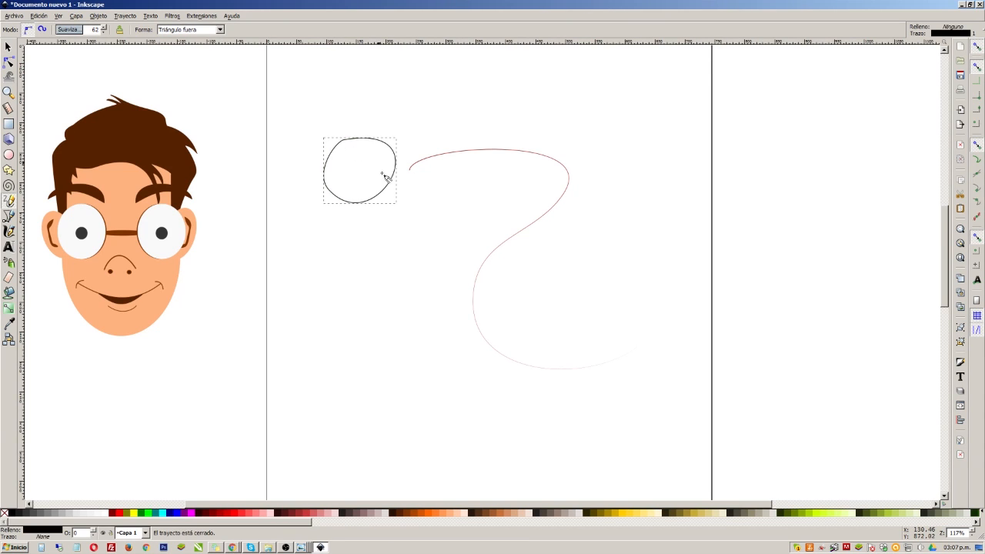
{"action": "left_click", "coordinate": [426, 514]}
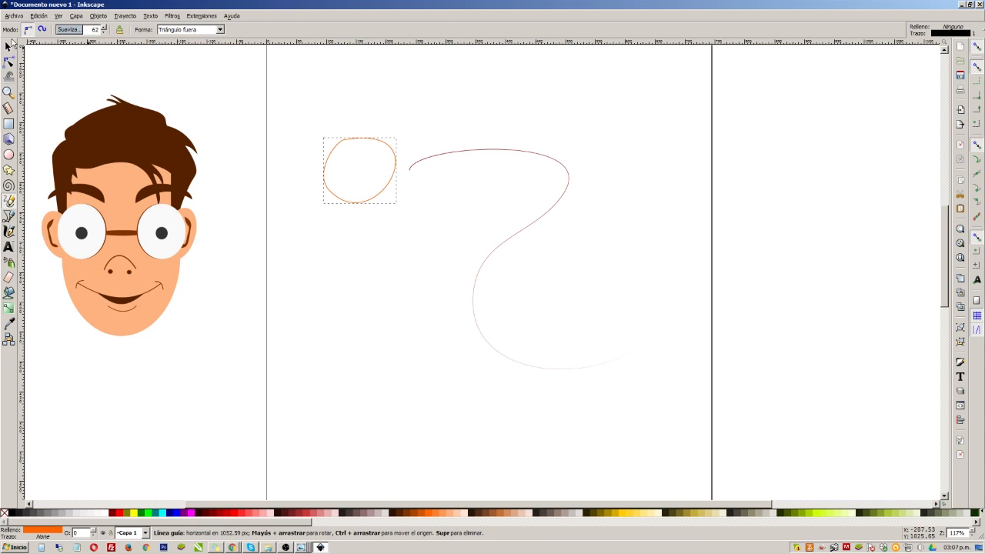
Try enlarging the orange loop from its lower corner, and delete it
{"action": "left_click", "coordinate": [8, 46]}
{"action": "left_click_drag", "start_coordinate": [398, 207], "coordinate": [405, 216]}
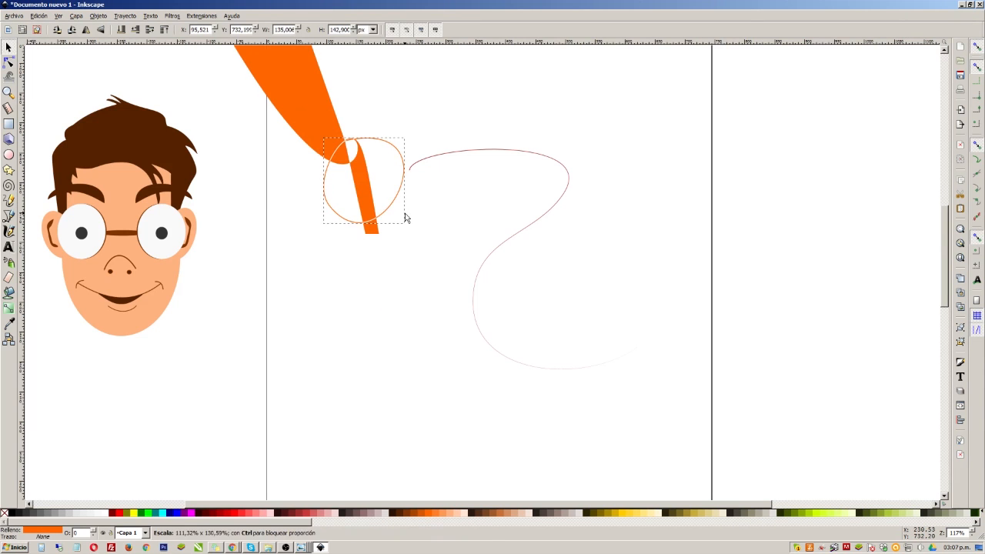
{"action": "key", "text": "Delete"}
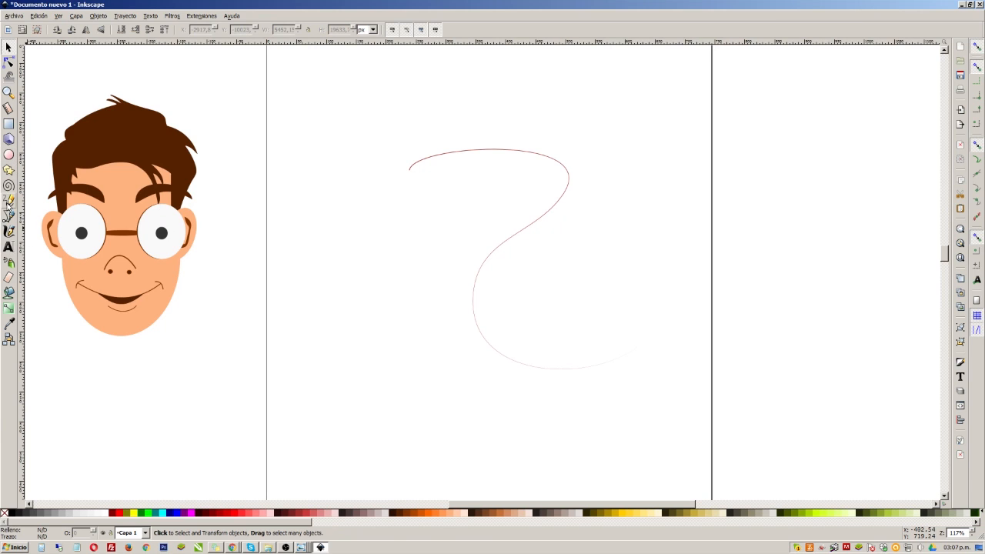
Draw an S-shaped freehand stroke with the Triángulo fuera shape in the empty area beside the dark red stroke
{"action": "left_click", "coordinate": [9, 200]}
{"action": "left_click_drag", "start_coordinate": [371, 256], "coordinate": [345, 296]}
{"action": "left_click_drag", "start_coordinate": [383, 383], "coordinate": [336, 326]}
Enlarge the new S-shaped stroke from its upper corner, and delete it
{"action": "key", "text": "s"}
{"action": "mouse_move", "coordinate": [423, 254]}
{"action": "left_mouse_down"}
{"action": "mouse_move", "coordinate": [433, 397]}
{"action": "mouse_move", "coordinate": [441, 176]}
{"action": "mouse_move", "coordinate": [446, 202]}
{"action": "left_mouse_up"}
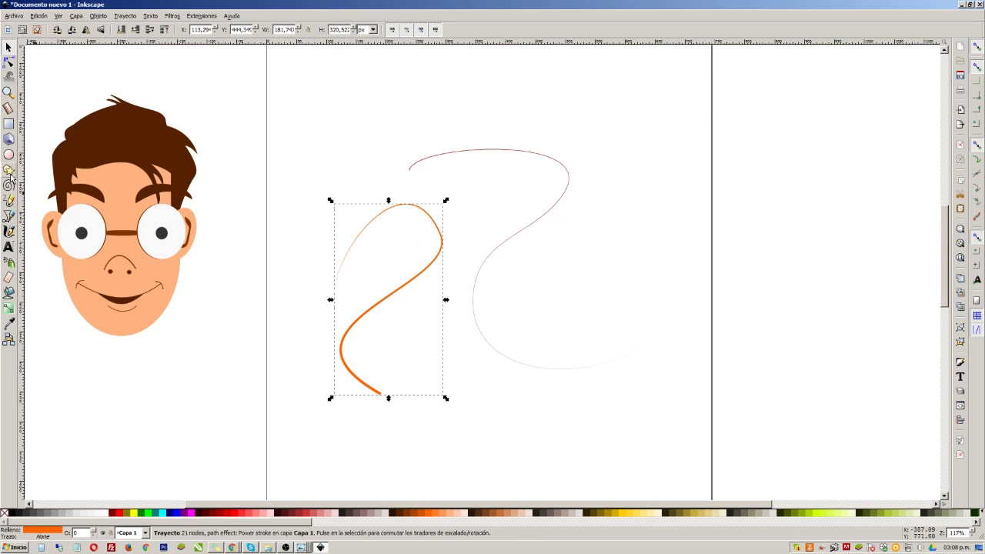
{"action": "key", "text": "Delete"}
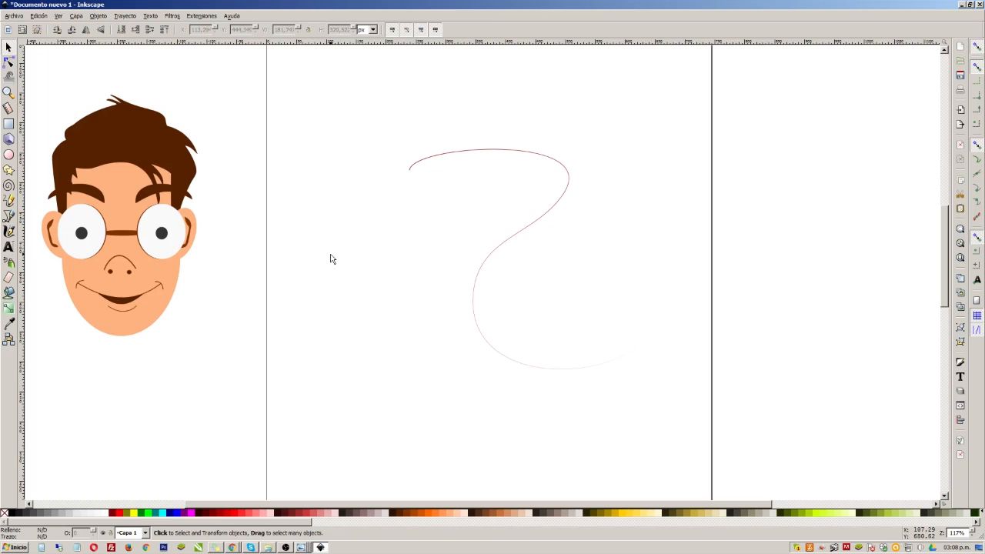
Set the pencil shape to Elipse and draw a short S-shaped stroke and a long winding stroke down the page
{"action": "left_click", "coordinate": [8, 201]}
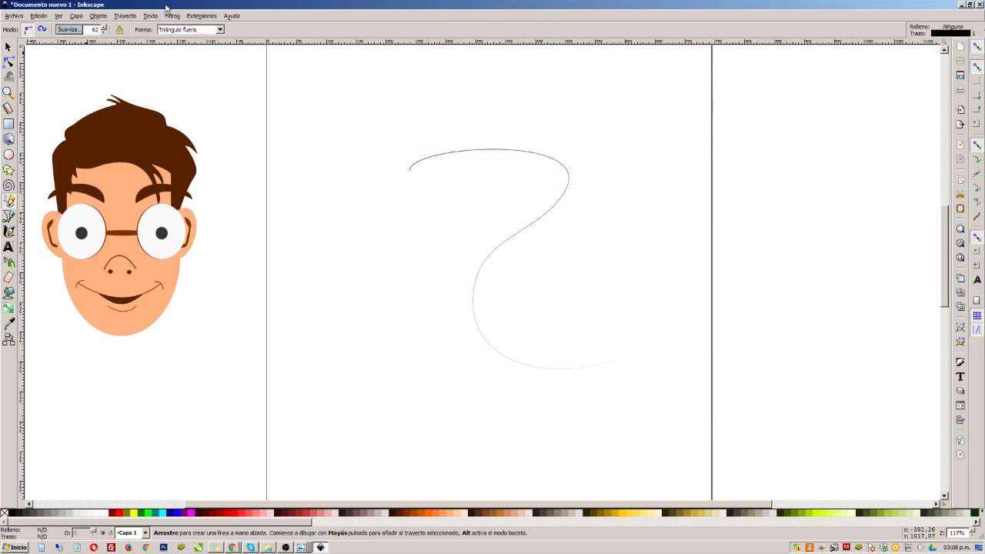
{"action": "left_click", "coordinate": [216, 32]}
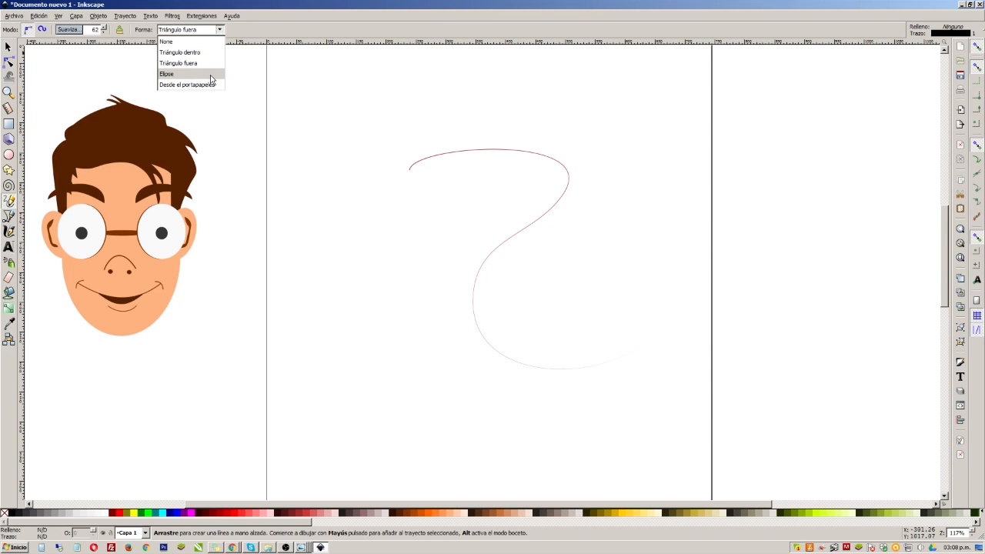
{"action": "left_click", "coordinate": [210, 75]}
{"action": "left_click_drag", "start_coordinate": [336, 246], "coordinate": [378, 329]}
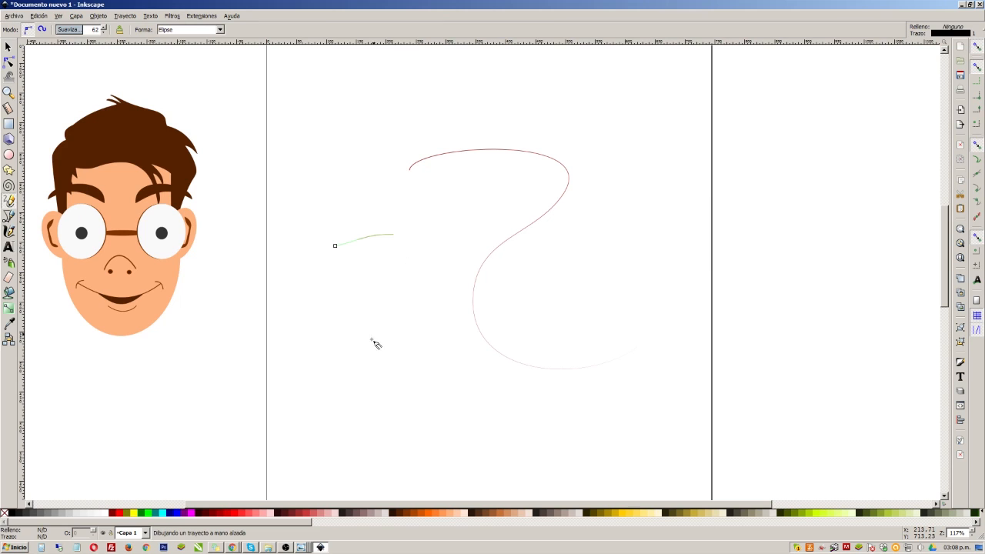
{"action": "left_click_drag", "start_coordinate": [436, 415], "coordinate": [457, 339]}
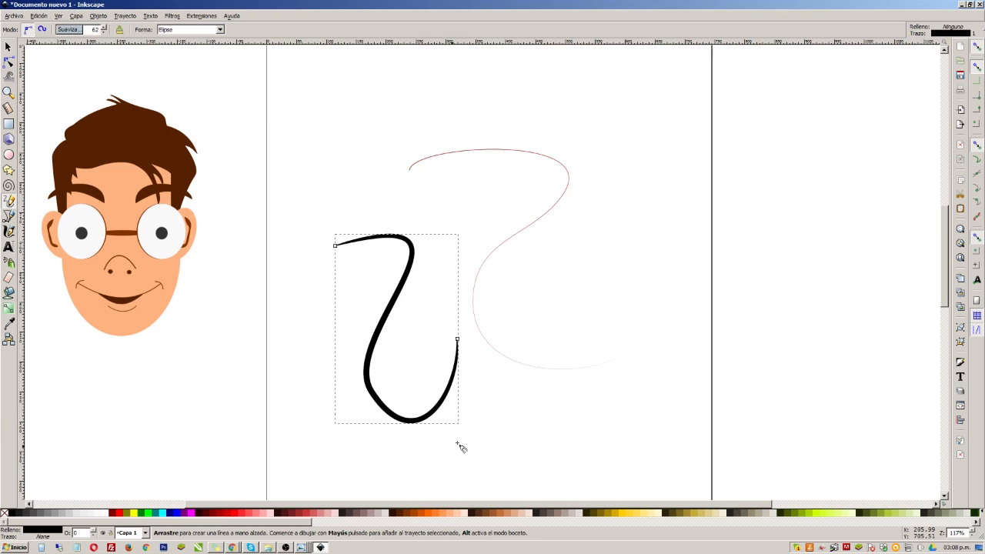
{"action": "left_click_drag", "start_coordinate": [328, 101], "coordinate": [468, 80]}
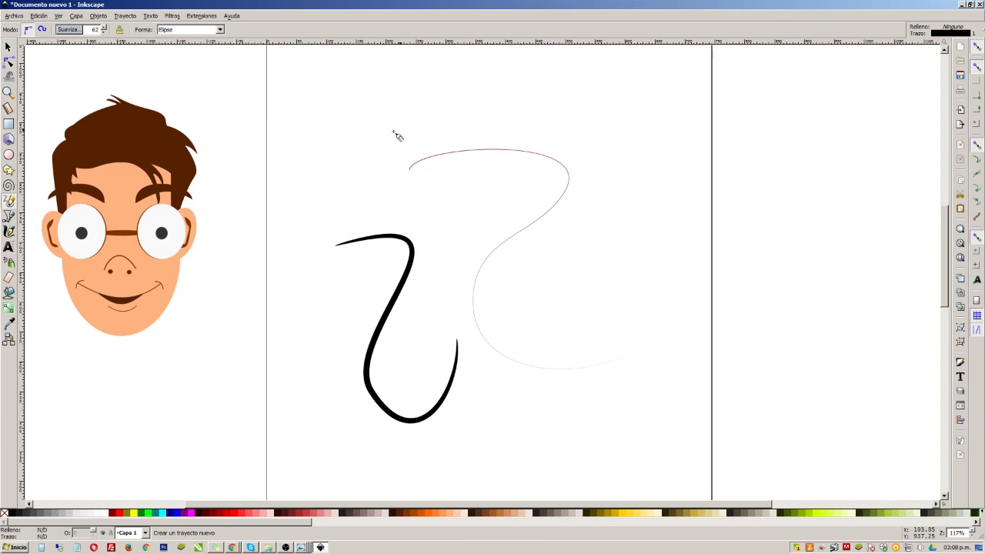
{"action": "left_click_drag", "start_coordinate": [552, 349], "coordinate": [527, 458]}
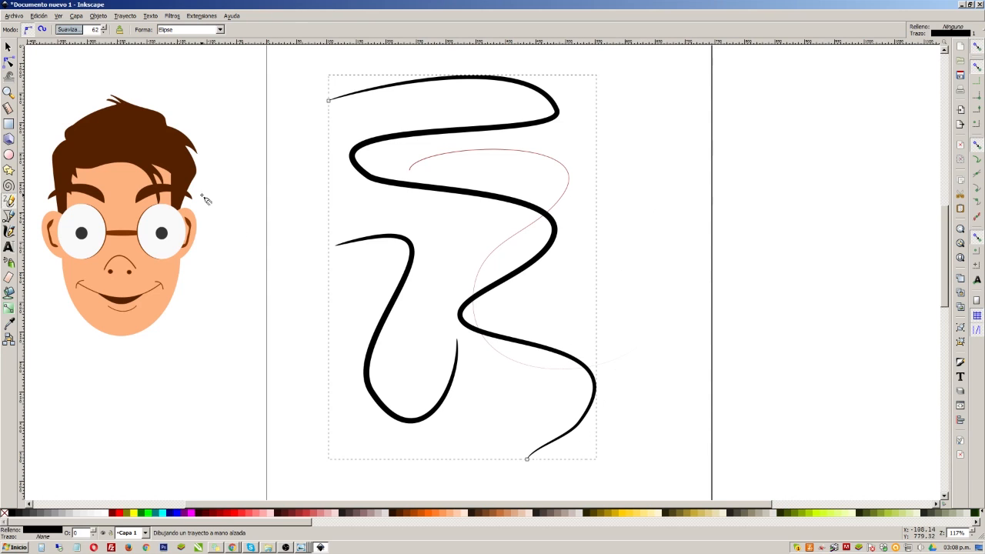
Delete all the freehand strokes on the page, keeping the face drawing
{"action": "left_click", "coordinate": [9, 47]}
{"action": "key", "text": "Delete"}
{"action": "left_click", "coordinate": [510, 249]}
{"action": "key", "text": "Delete"}
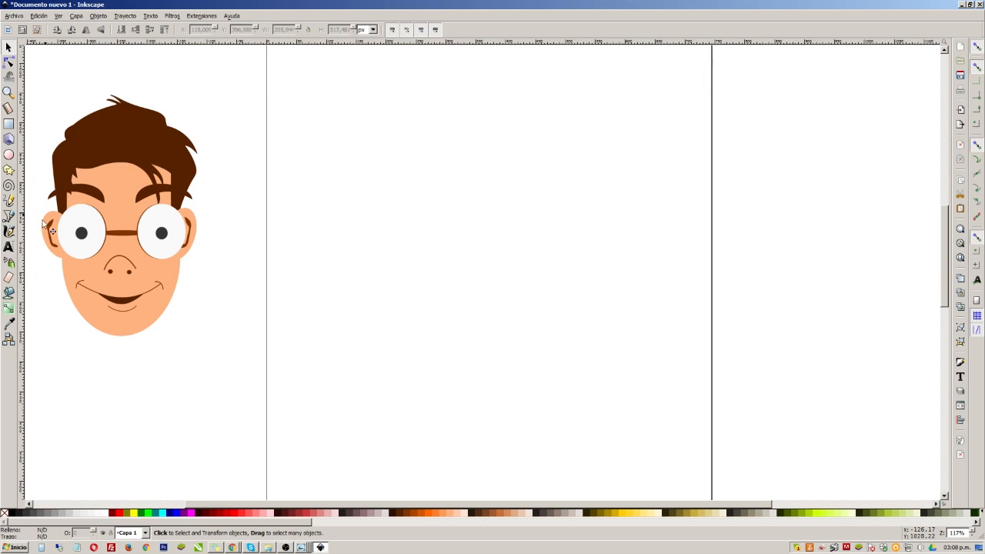
Set the pencil shape to Desde el portapapeles and draw two wavy strokes, one mid-page and one along the page's right edge
{"action": "left_click", "coordinate": [16, 200]}
{"action": "left_click", "coordinate": [192, 31]}
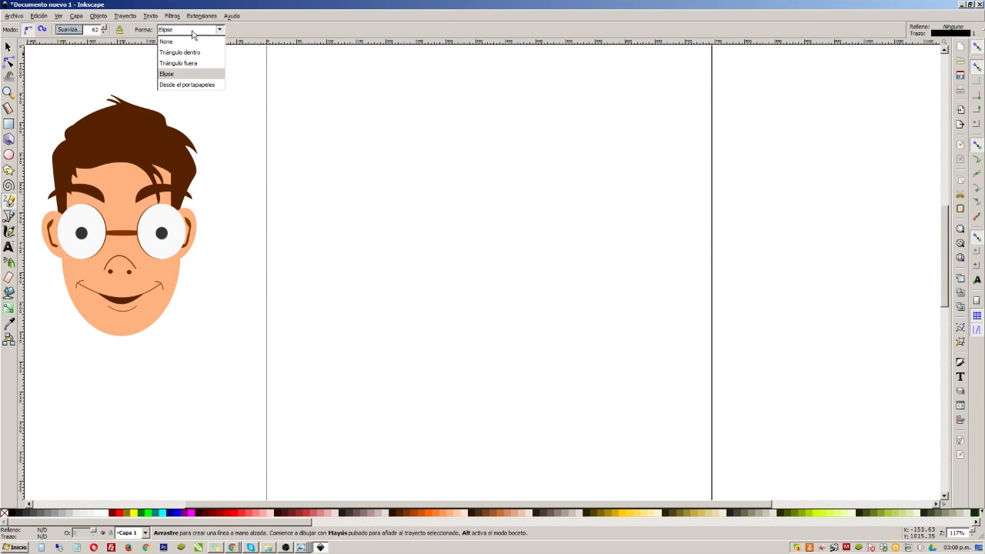
{"action": "left_click", "coordinate": [195, 84]}
{"action": "left_click", "coordinate": [354, 124]}
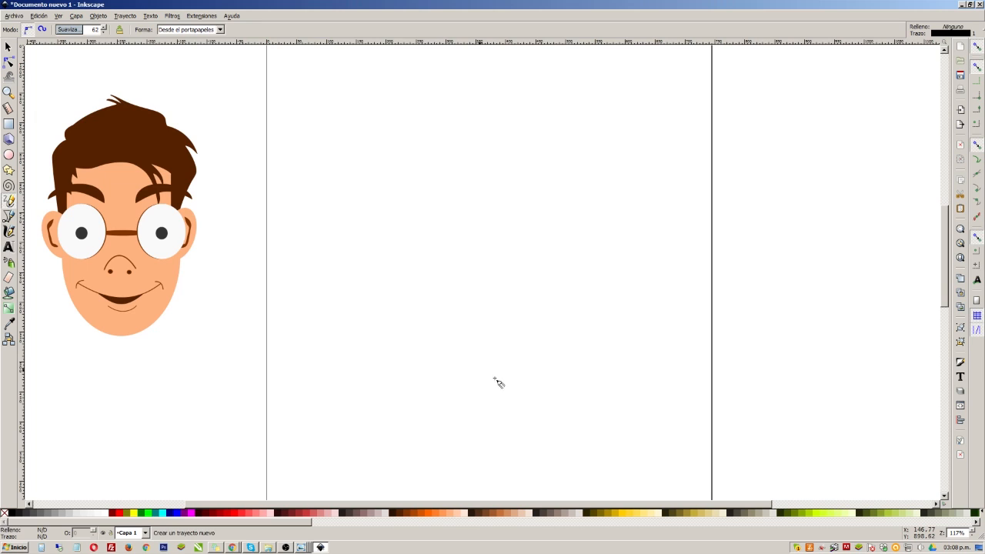
{"action": "left_click", "coordinate": [552, 440]}
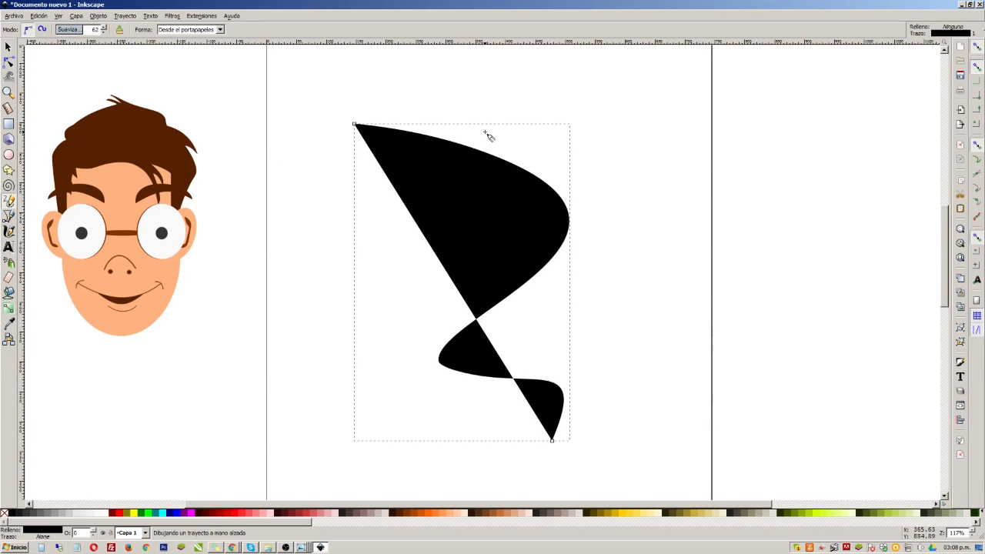
{"action": "left_click", "coordinate": [681, 83]}
{"action": "left_click", "coordinate": [681, 450]}
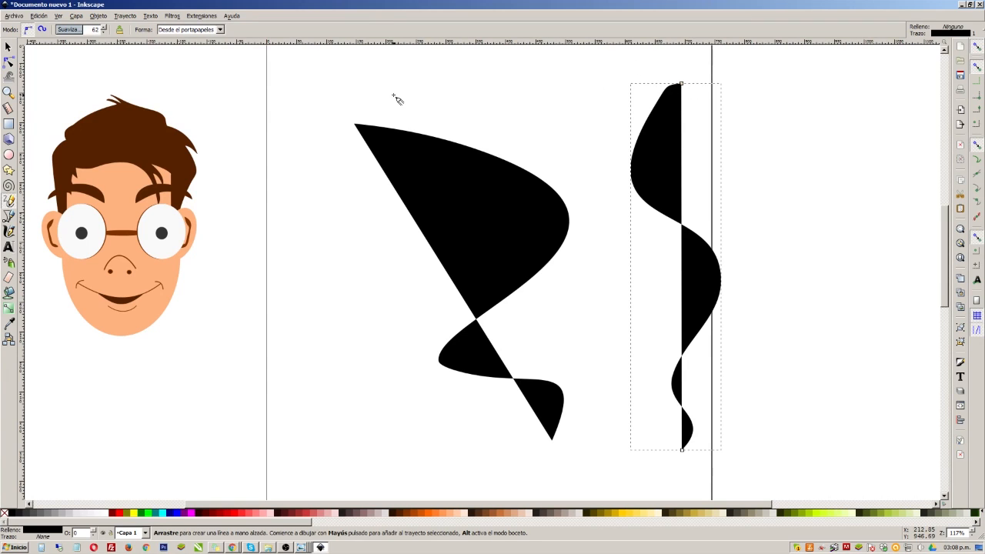
Draw a curved stroke near the page's top and colour it orange, and add a narrow wavy stroke near the page's left edge
{"action": "left_click_drag", "start_coordinate": [664, 68], "coordinate": [537, 75]}
{"action": "left_click", "coordinate": [383, 513]}
{"action": "left_click", "coordinate": [430, 513]}
{"action": "left_click_drag", "start_coordinate": [293, 219], "coordinate": [319, 442]}
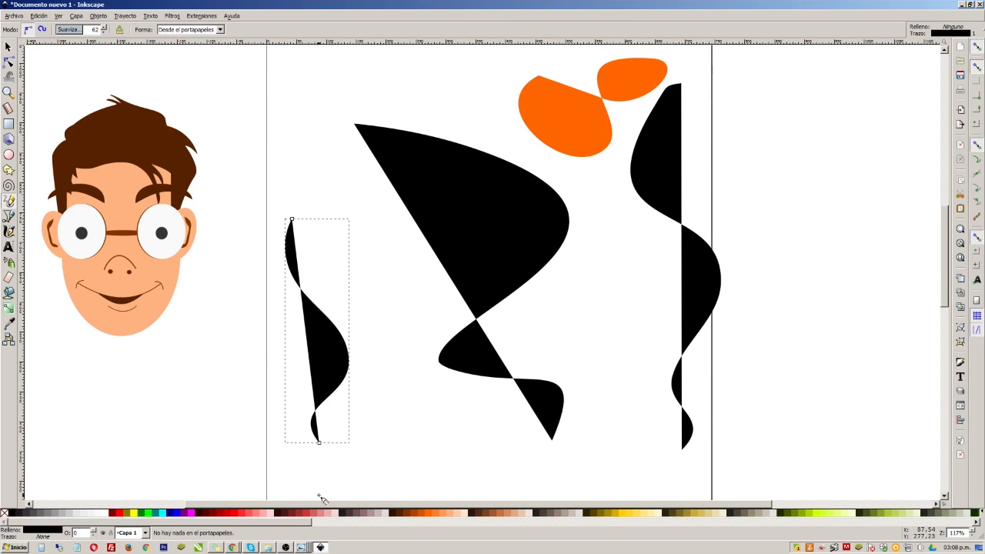
Delete the four filled freehand shapes together, keeping the face drawing
{"action": "key", "text": "s"}
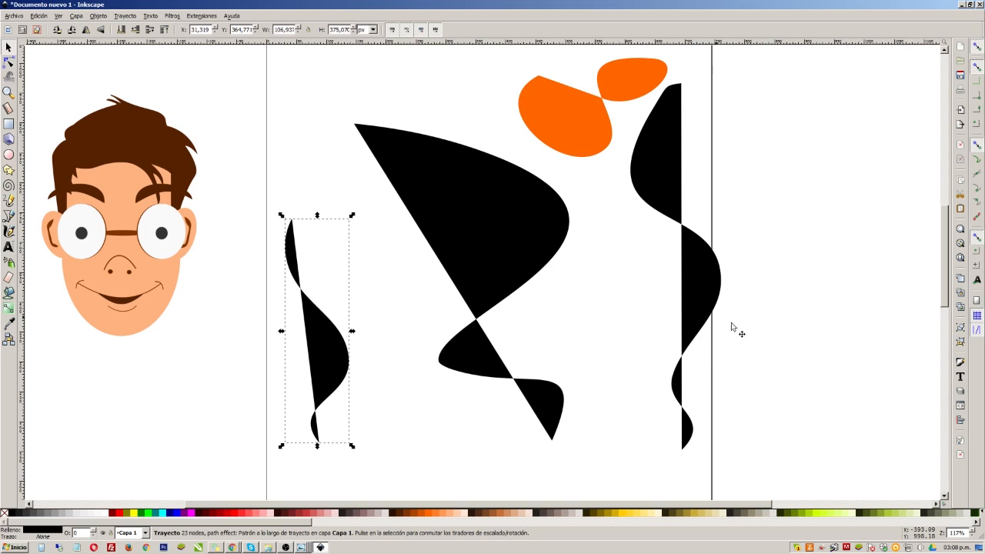
{"action": "left_click_drag", "start_coordinate": [769, 461], "coordinate": [263, 56]}
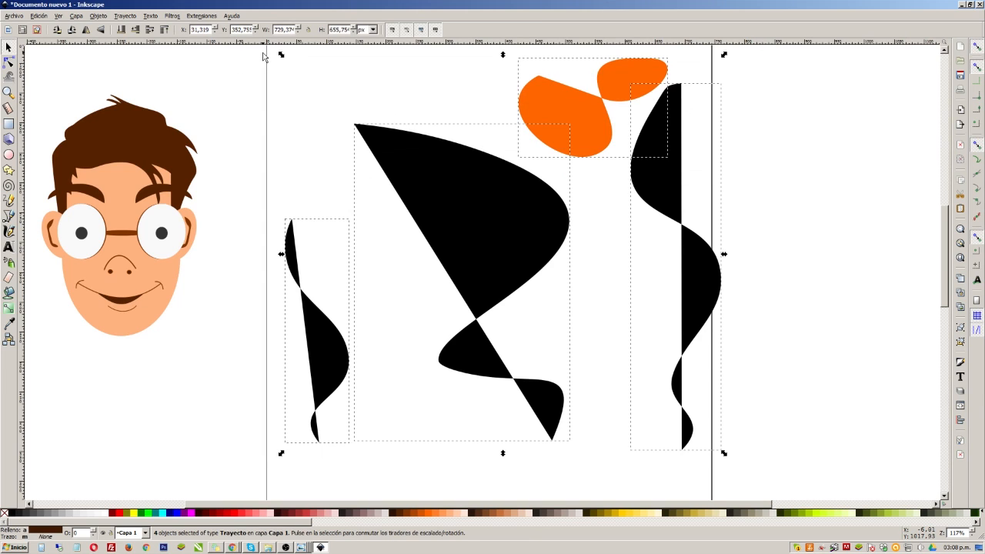
{"action": "key", "text": "Delete"}
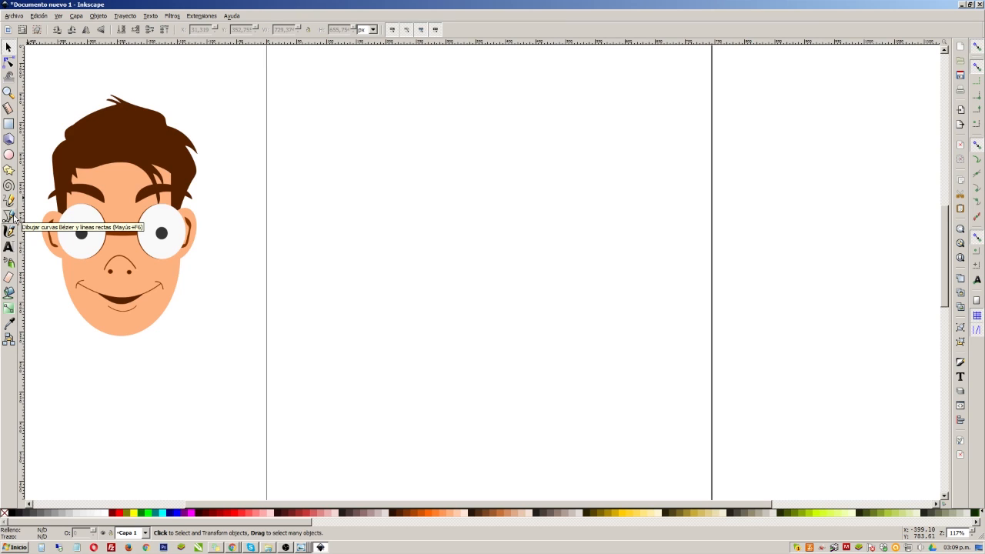
Switch to the Bézier tool, look at its shape options, and set its mode to normal Bézier path
{"action": "left_click", "coordinate": [10, 216]}
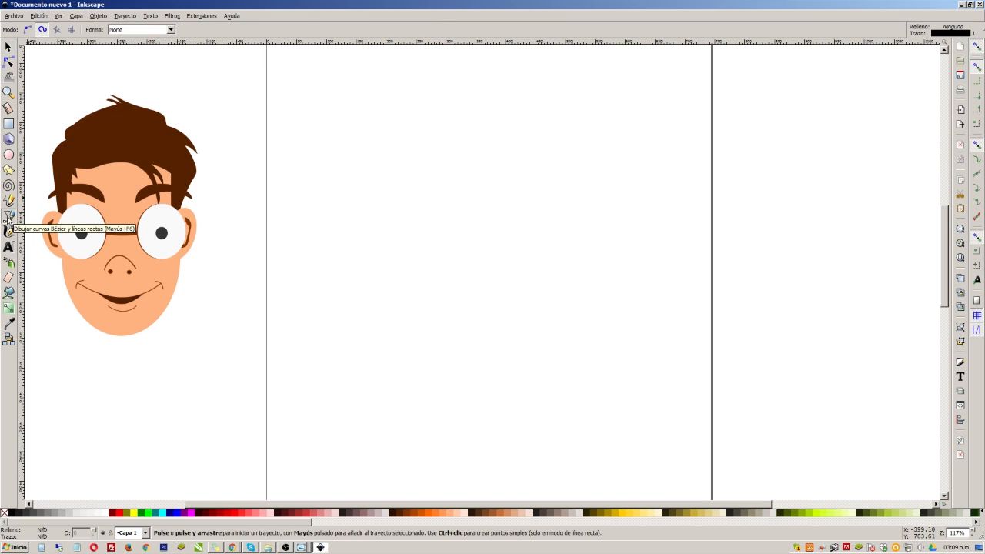
{"action": "left_click", "coordinate": [170, 30]}
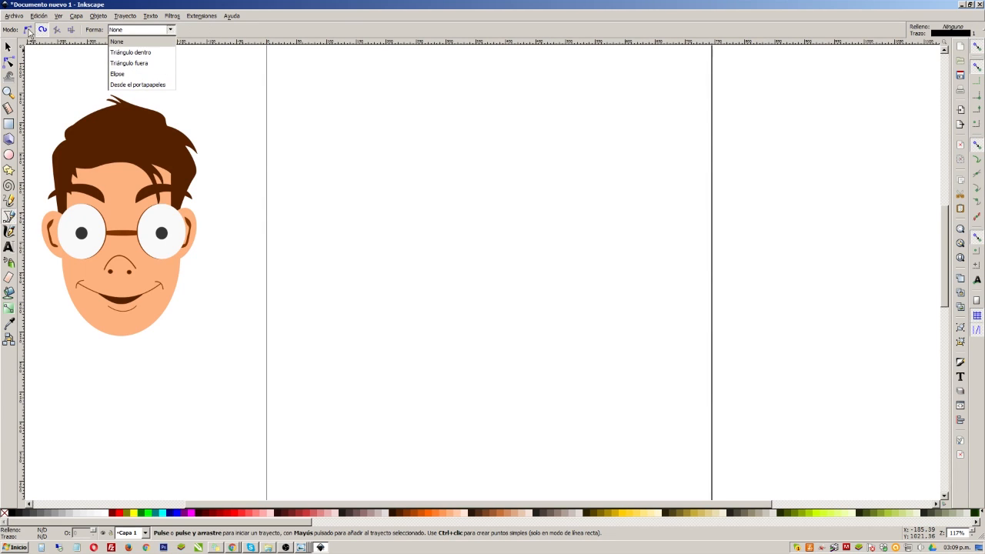
{"action": "left_click", "coordinate": [29, 32]}
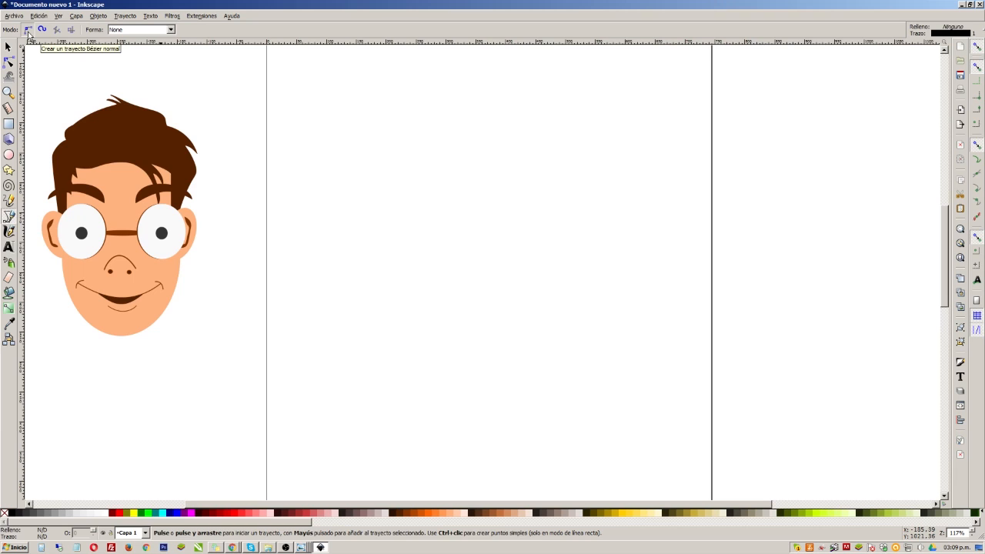
Return to the Pencil tool and draw several freehand strokes across the page's upper half with the Desde el portapapeles shape
{"action": "left_click", "coordinate": [10, 200]}
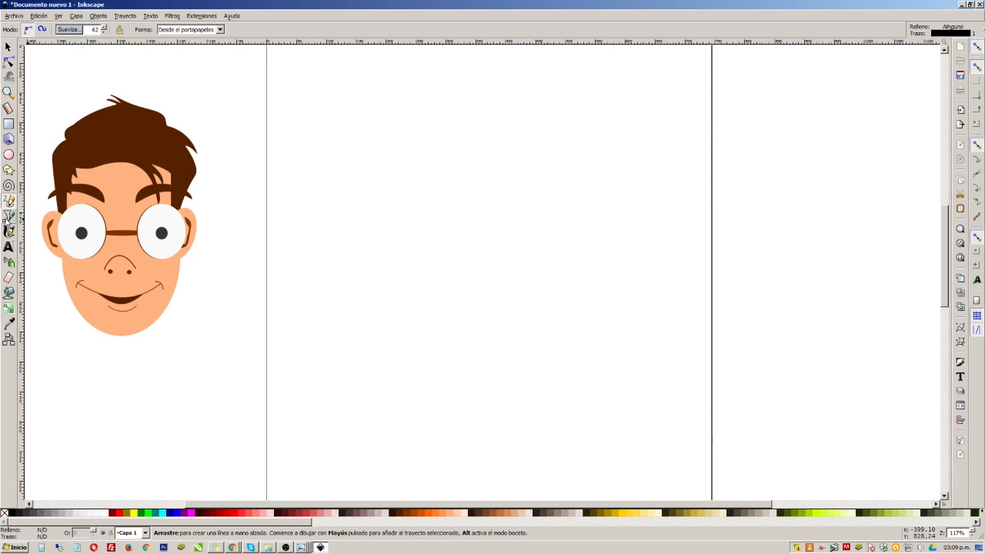
{"action": "left_click", "coordinate": [9, 215]}
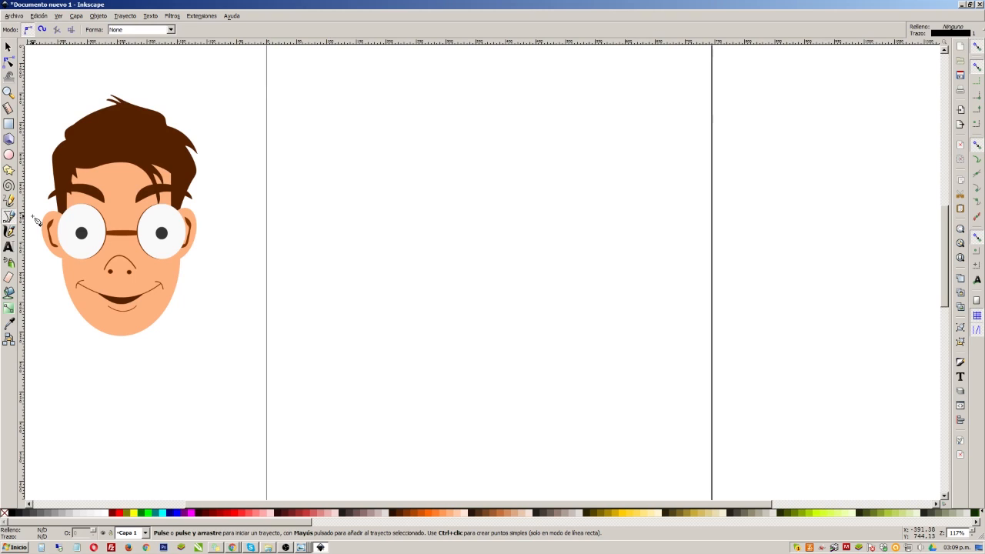
{"action": "left_click", "coordinate": [9, 201]}
{"action": "mouse_move", "coordinate": [370, 126]}
{"action": "left_mouse_down"}
{"action": "mouse_move", "coordinate": [390, 167]}
{"action": "mouse_move", "coordinate": [388, 297]}
{"action": "left_mouse_up"}
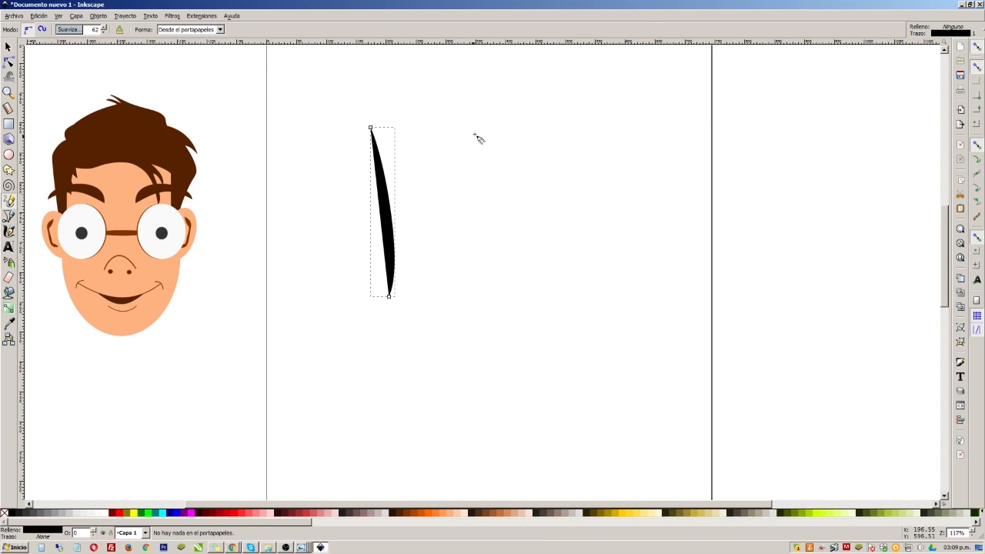
{"action": "key", "text": "Escape"}
{"action": "mouse_move", "coordinate": [477, 109]}
{"action": "left_mouse_down"}
{"action": "mouse_move", "coordinate": [462, 301]}
{"action": "mouse_move", "coordinate": [510, 324]}
{"action": "left_mouse_up"}
{"action": "left_click_drag", "start_coordinate": [300, 118], "coordinate": [292, 218]}
{"action": "left_click_drag", "start_coordinate": [349, 291], "coordinate": [387, 309]}
{"action": "left_click_drag", "start_coordinate": [487, 323], "coordinate": [451, 170]}
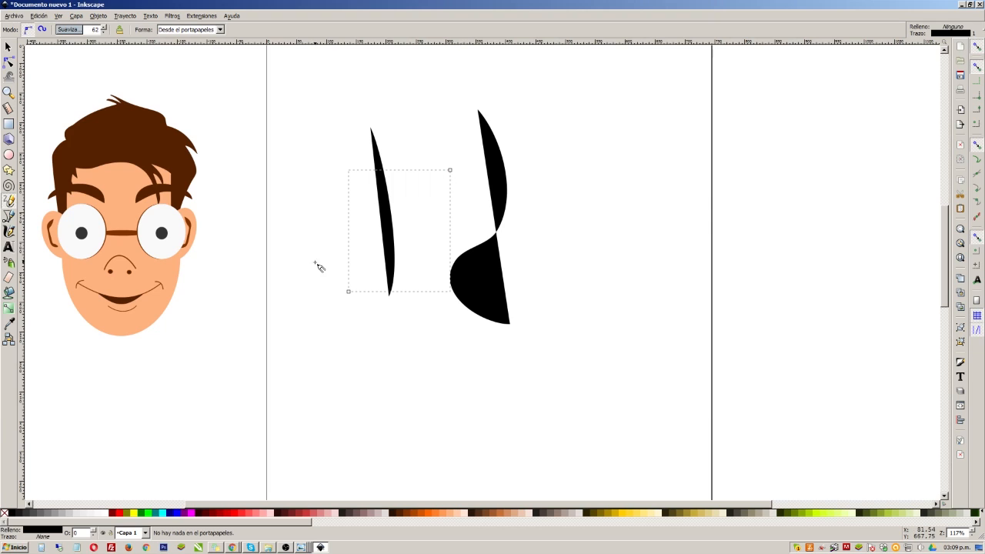
Give the selected diagonal line a dark red stroke, and draw three more freehand strokes in the page's lower and right areas
{"action": "left_click", "coordinate": [281, 513], "text": "shift"}
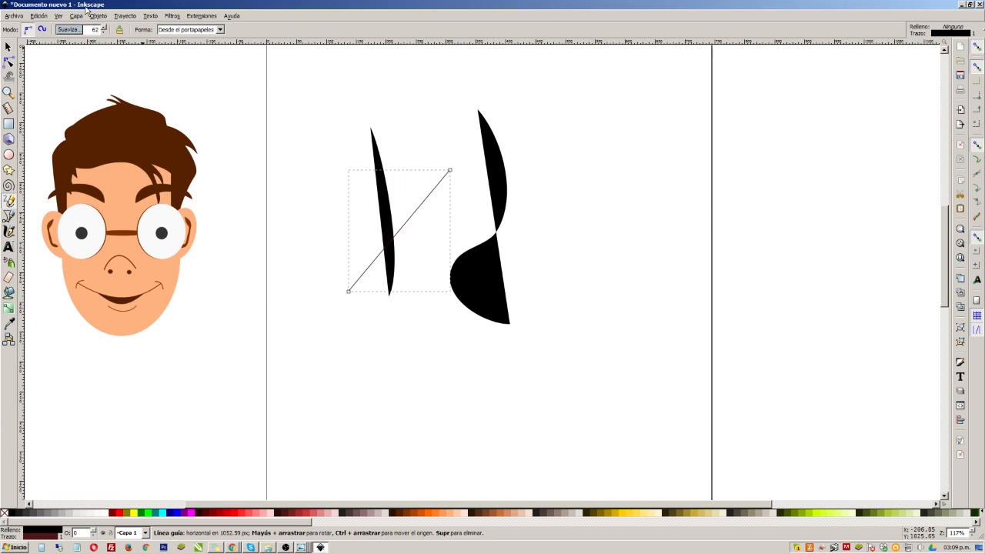
{"action": "mouse_move", "coordinate": [372, 367]}
{"action": "left_mouse_down"}
{"action": "mouse_move", "coordinate": [374, 378]}
{"action": "mouse_move", "coordinate": [477, 404]}
{"action": "left_mouse_up"}
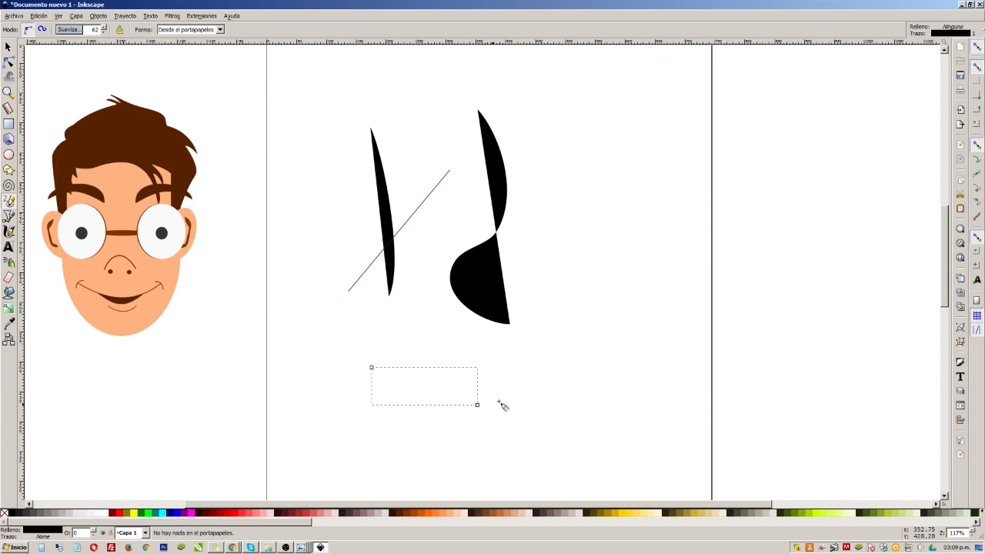
{"action": "mouse_move", "coordinate": [560, 359]}
{"action": "left_mouse_down"}
{"action": "mouse_move", "coordinate": [580, 306]}
{"action": "mouse_move", "coordinate": [586, 249]}
{"action": "left_mouse_up"}
{"action": "mouse_move", "coordinate": [595, 163]}
{"action": "left_mouse_down"}
{"action": "mouse_move", "coordinate": [698, 323]}
{"action": "mouse_move", "coordinate": [631, 428]}
{"action": "mouse_move", "coordinate": [622, 154]}
{"action": "left_mouse_up"}
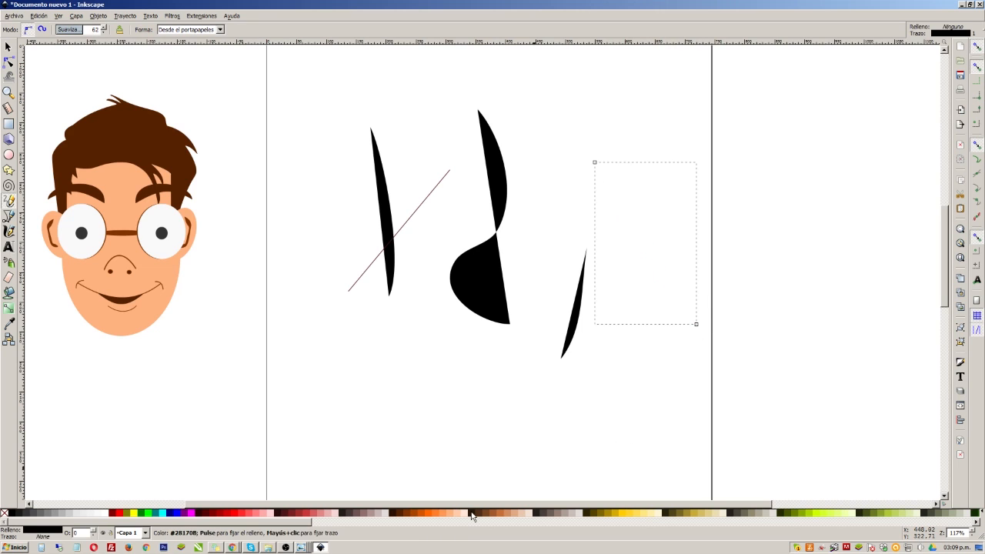
Delete all the freehand strokes on the page, keeping the face drawing
{"action": "left_click", "coordinate": [8, 47]}
{"action": "left_click_drag", "start_coordinate": [800, 422], "coordinate": [274, 59]}
{"action": "key", "text": "Delete"}
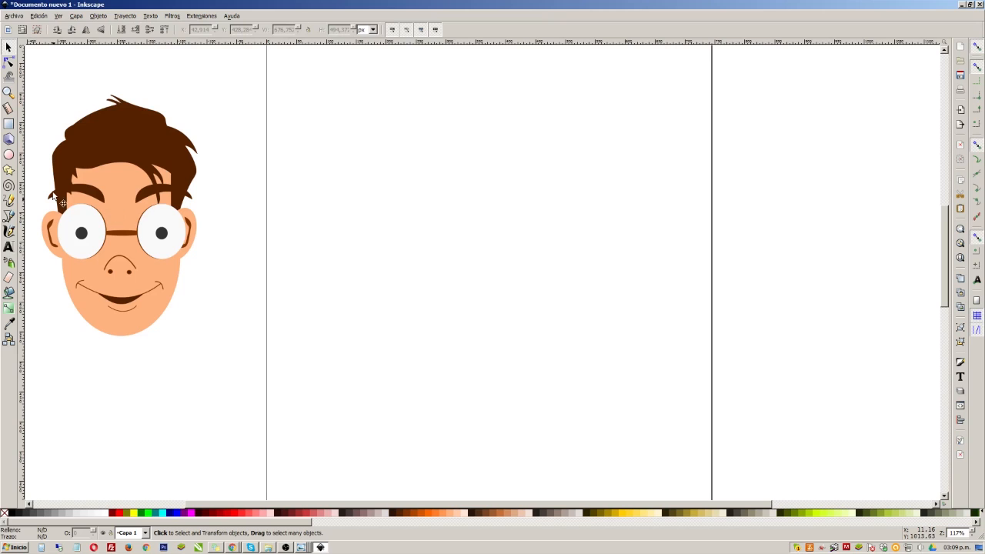
Draw a closed, C-shaped polygon of straight segments with the Bézier tool beside the face
{"action": "left_click", "coordinate": [8, 215]}
{"action": "left_click", "coordinate": [307, 95]}
{"action": "left_click", "coordinate": [463, 101]}
{"action": "left_click", "coordinate": [496, 182]}
{"action": "left_click", "coordinate": [482, 290]}
{"action": "left_click", "coordinate": [336, 344]}
{"action": "left_click", "coordinate": [230, 267]}
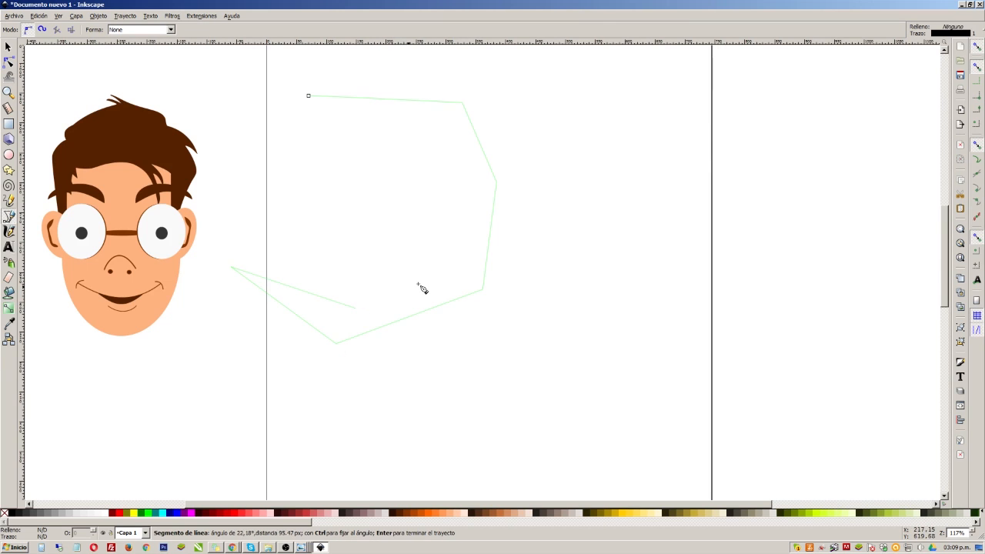
{"action": "left_click", "coordinate": [466, 240]}
{"action": "left_click", "coordinate": [454, 144]}
{"action": "left_click", "coordinate": [300, 109]}
{"action": "left_click", "coordinate": [308, 98]}
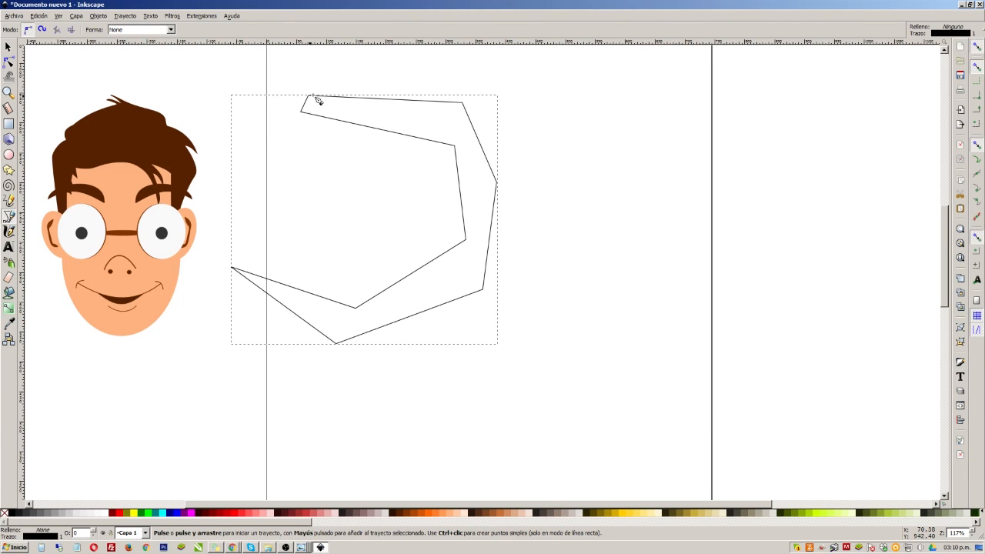
Draw a closed, tilted four-sided shape with straight Bézier segments below and to the right of the C-shaped polygon
{"action": "left_click", "coordinate": [569, 230]}
{"action": "left_click", "coordinate": [630, 341]}
{"action": "left_click", "coordinate": [486, 425]}
{"action": "left_click", "coordinate": [428, 355]}
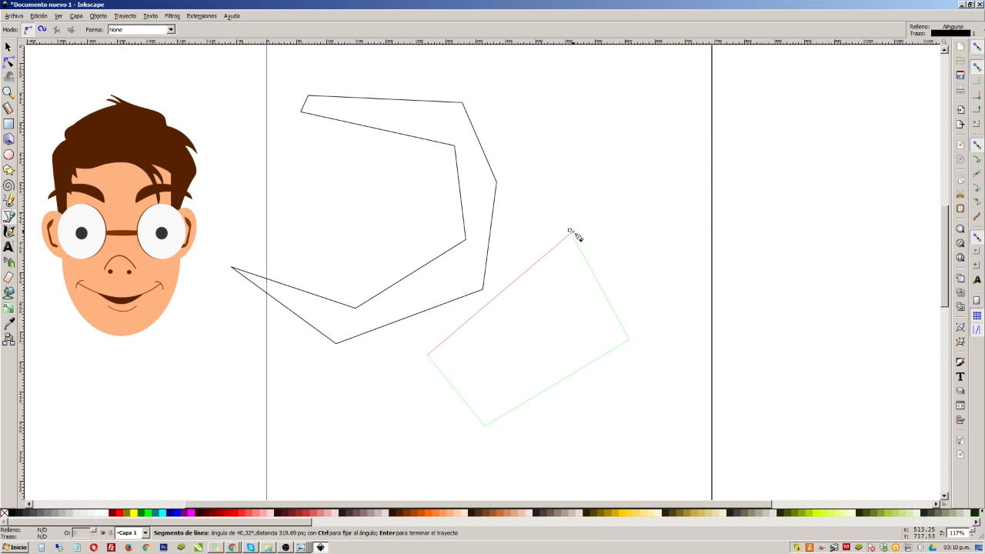
{"action": "left_click", "coordinate": [570, 230]}
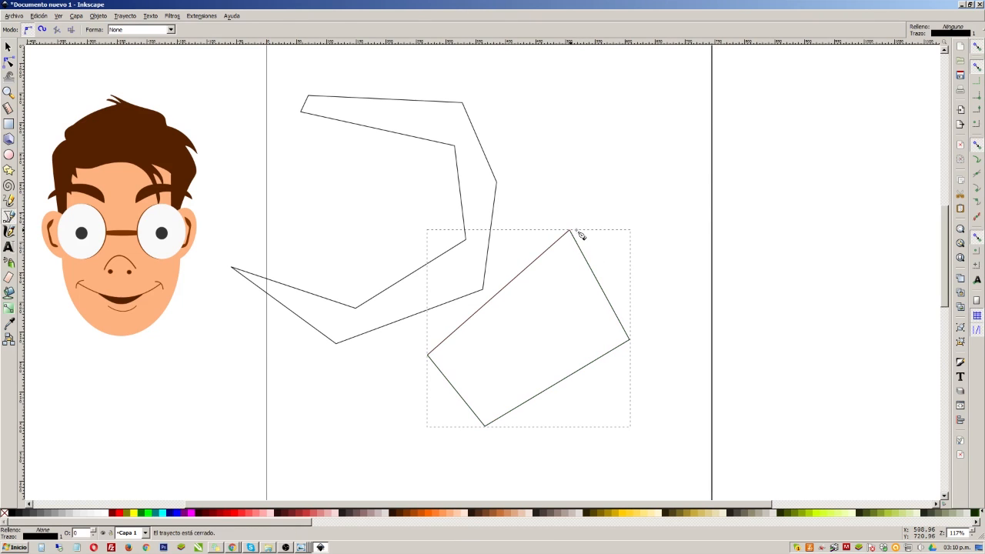
Draw a closed Bézier path mixing curved and straight segments, looping over the four-sided shape near the page's right side
{"action": "left_click", "coordinate": [567, 168]}
{"action": "left_click_drag", "start_coordinate": [688, 286], "coordinate": [667, 421]}
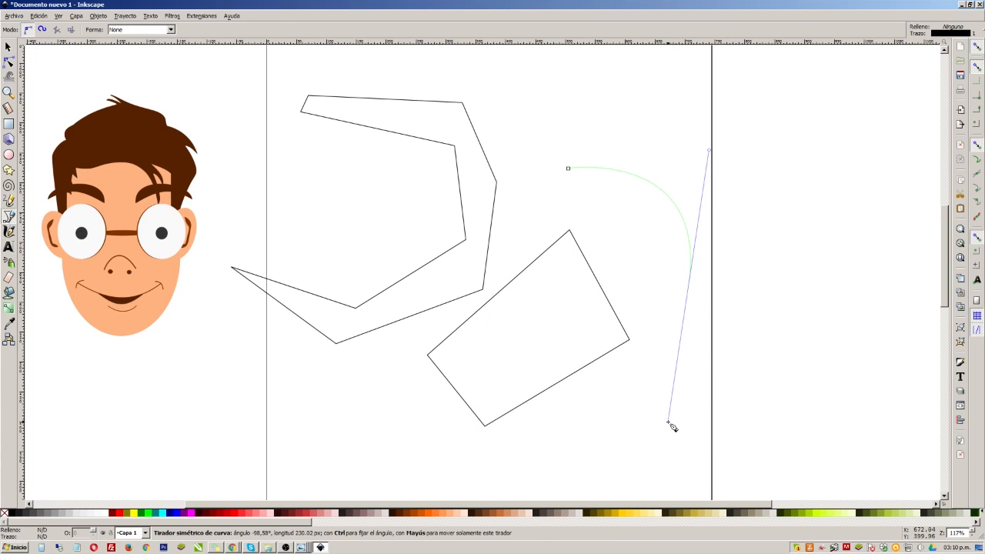
{"action": "left_click", "coordinate": [527, 421]}
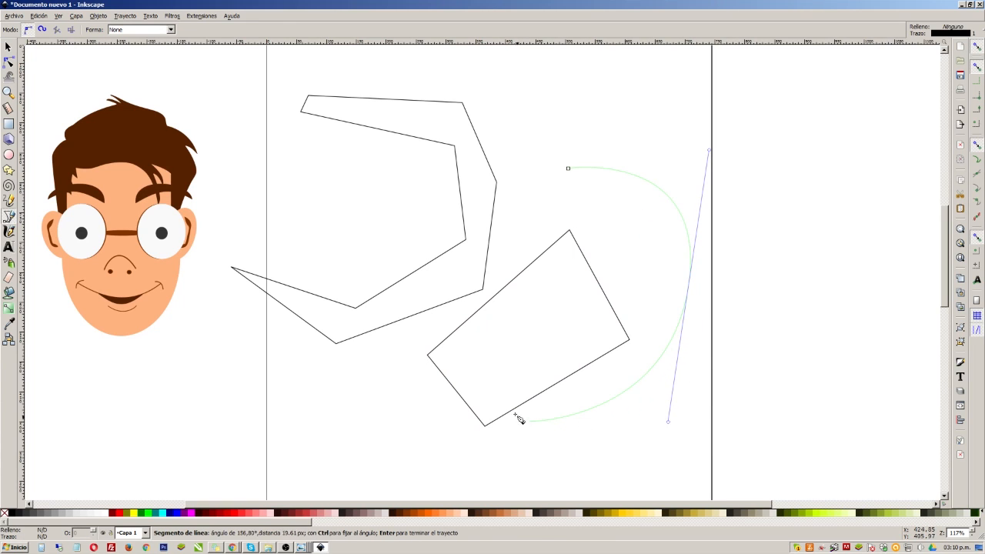
{"action": "left_click", "coordinate": [521, 228]}
{"action": "left_click_drag", "start_coordinate": [630, 244], "coordinate": [651, 99]}
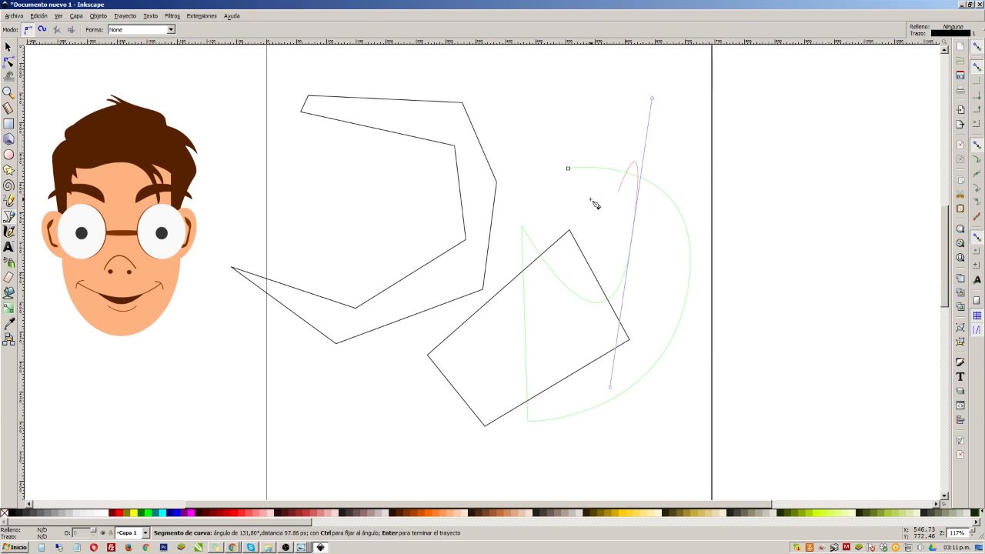
{"action": "left_click_drag", "start_coordinate": [532, 166], "coordinate": [501, 222]}
{"action": "left_click_drag", "start_coordinate": [559, 237], "coordinate": [583, 218]}
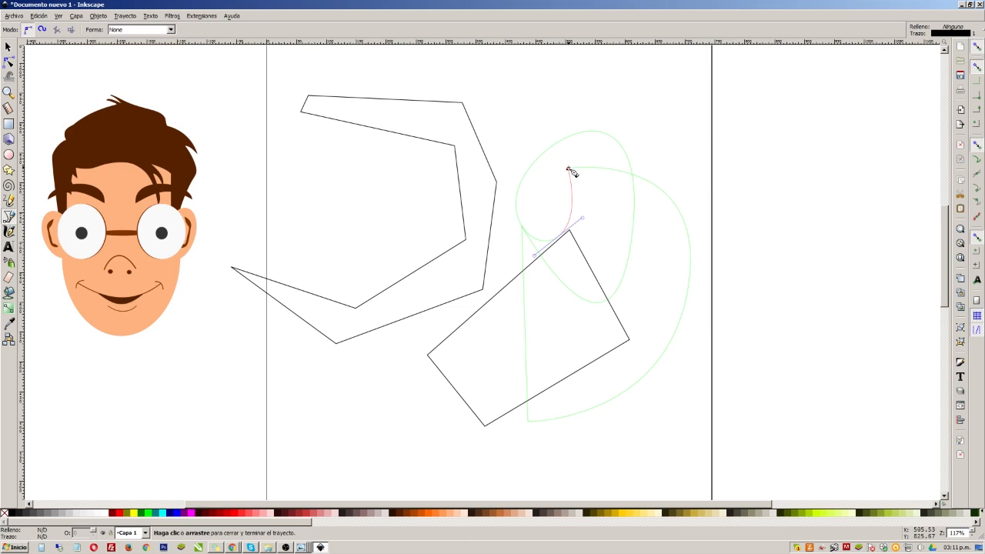
{"action": "left_click", "coordinate": [570, 169]}
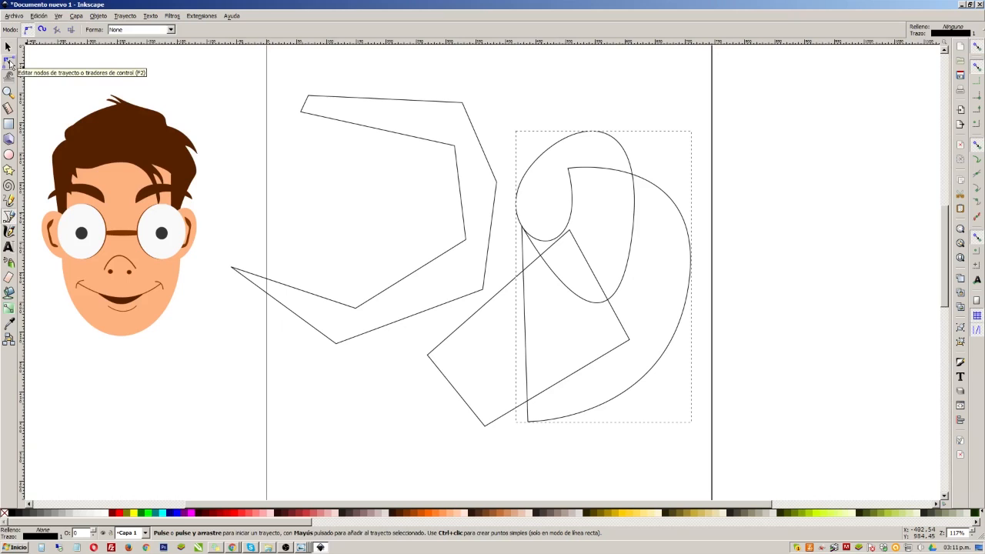
Edit the curved path's nodes: move the loop's upper-left node upward and reshape the neighbouring curves with their handles
{"action": "left_click", "coordinate": [10, 64]}
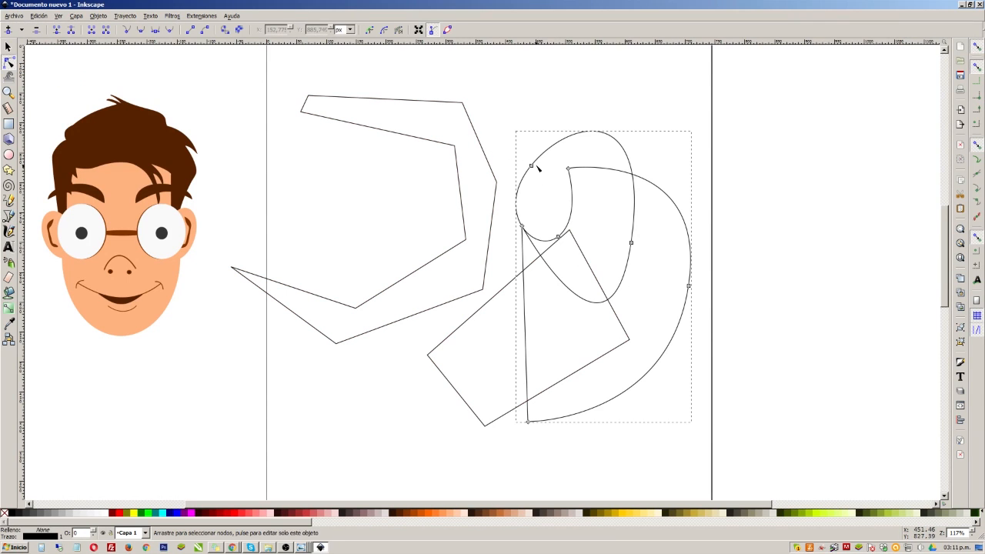
{"action": "left_click_drag", "start_coordinate": [530, 166], "coordinate": [543, 121]}
{"action": "left_click_drag", "start_coordinate": [506, 167], "coordinate": [543, 185]}
{"action": "left_click_drag", "start_coordinate": [584, 219], "coordinate": [627, 225]}
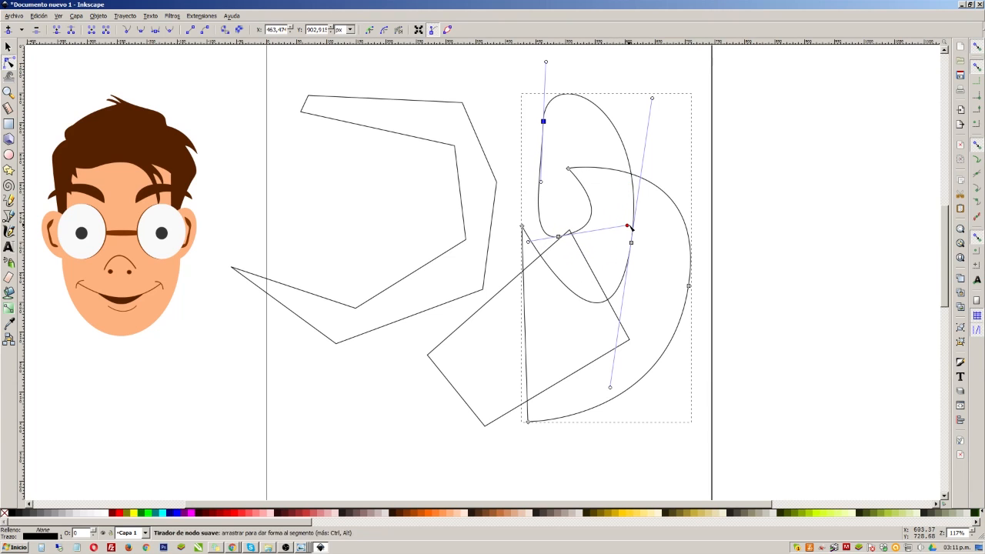
Delete the three Bézier paths together, keeping the face drawing
{"action": "left_click", "coordinate": [8, 47]}
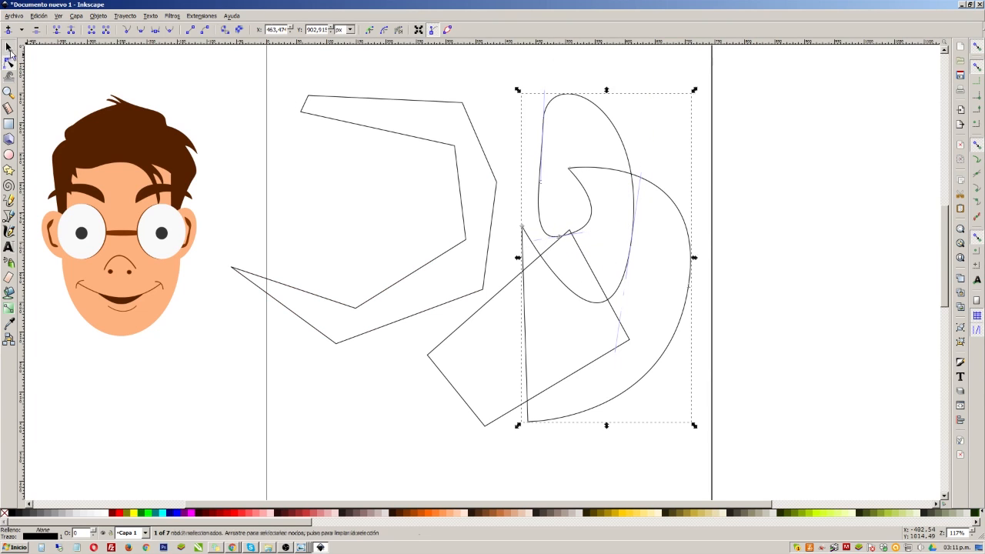
{"action": "left_click_drag", "start_coordinate": [224, 65], "coordinate": [743, 455]}
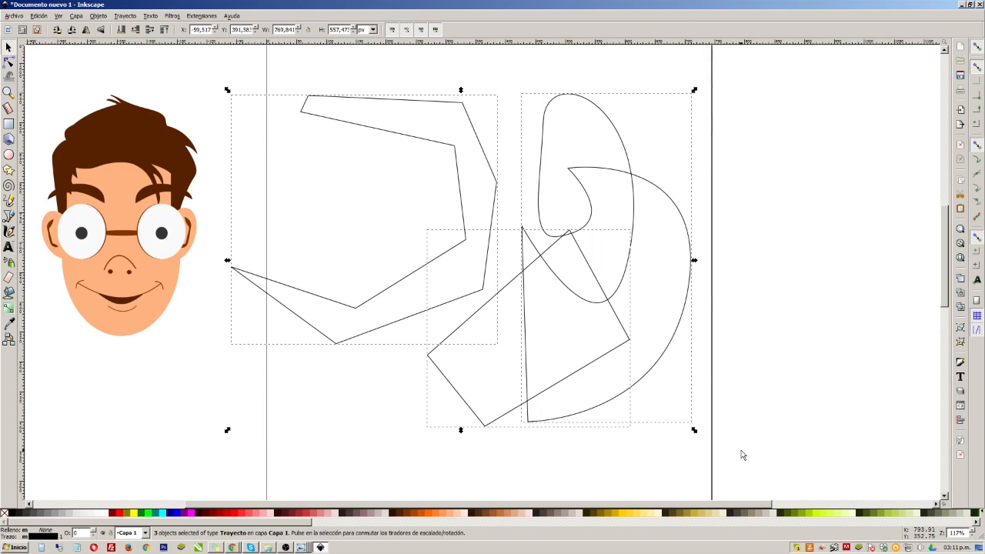
{"action": "key", "text": "Delete"}
Draw an open Bézier path across the page that starts with a straight horizontal segment and continues as a wave
{"action": "left_click", "coordinate": [9, 215]}
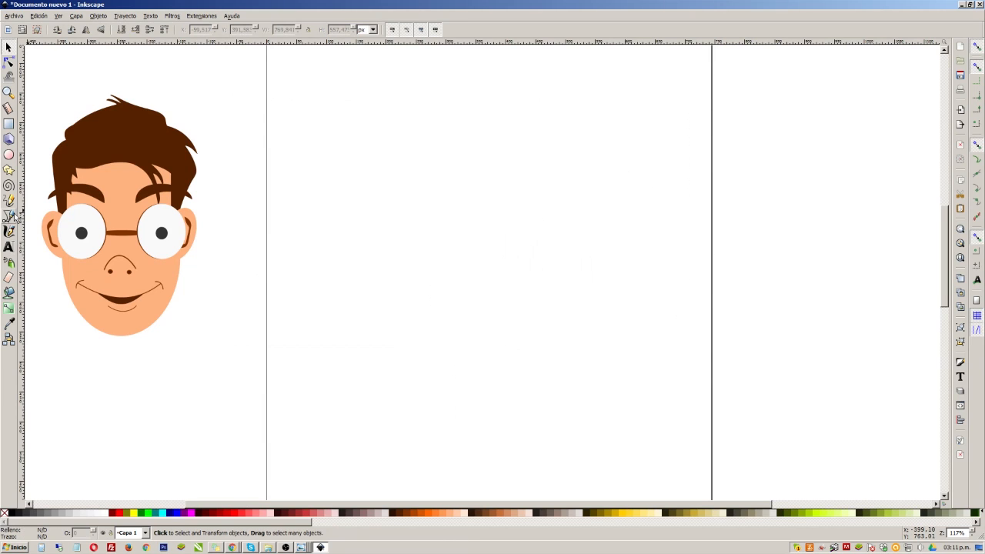
{"action": "left_click", "coordinate": [297, 221]}
{"action": "left_click", "coordinate": [456, 221]}
{"action": "left_click_drag", "start_coordinate": [564, 224], "coordinate": [590, 280]}
{"action": "mouse_move", "coordinate": [679, 199]}
{"action": "left_mouse_down"}
{"action": "mouse_move", "coordinate": [680, 179]}
{"action": "mouse_move", "coordinate": [674, 186]}
{"action": "left_mouse_up"}
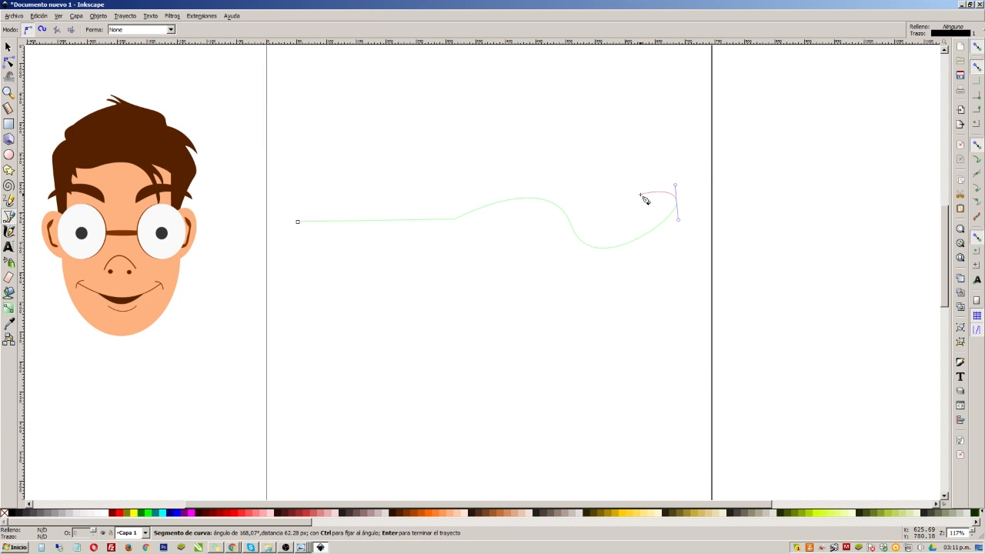
{"action": "key", "text": "Return"}
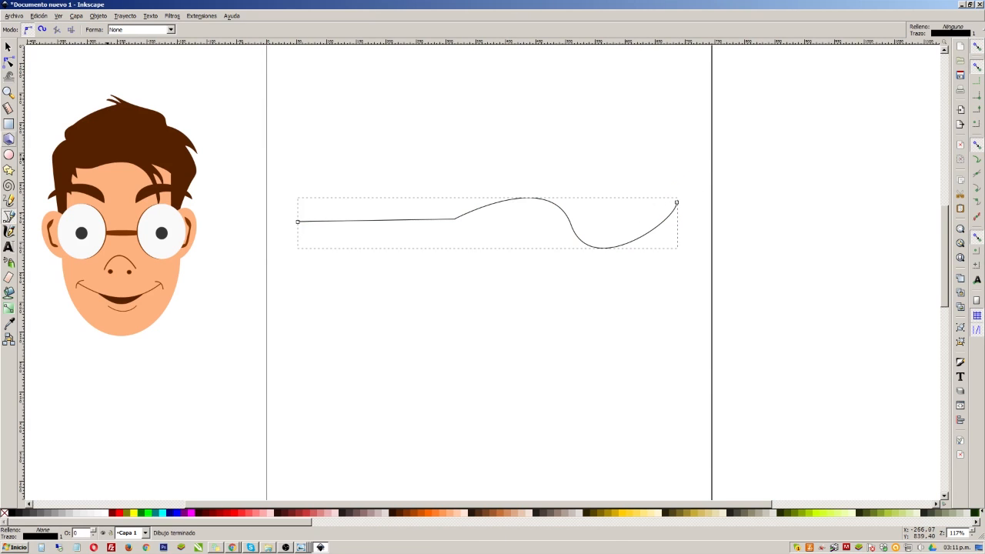
Edit the open path's nodes and add a node at the middle of its straight segment
{"action": "left_click", "coordinate": [8, 61]}
{"action": "left_click_drag", "start_coordinate": [273, 151], "coordinate": [750, 316]}
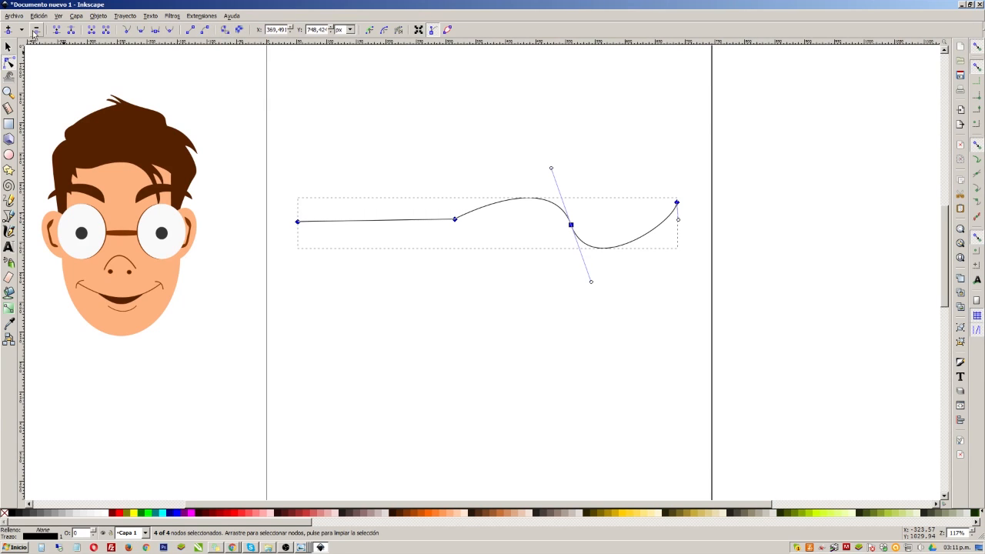
{"action": "left_click", "coordinate": [379, 221]}
{"action": "left_click_drag", "start_coordinate": [270, 202], "coordinate": [482, 254]}
Try deleting the three nodes of the straight segment, and undo the deletion
{"action": "left_click_drag", "start_coordinate": [264, 182], "coordinate": [475, 285]}
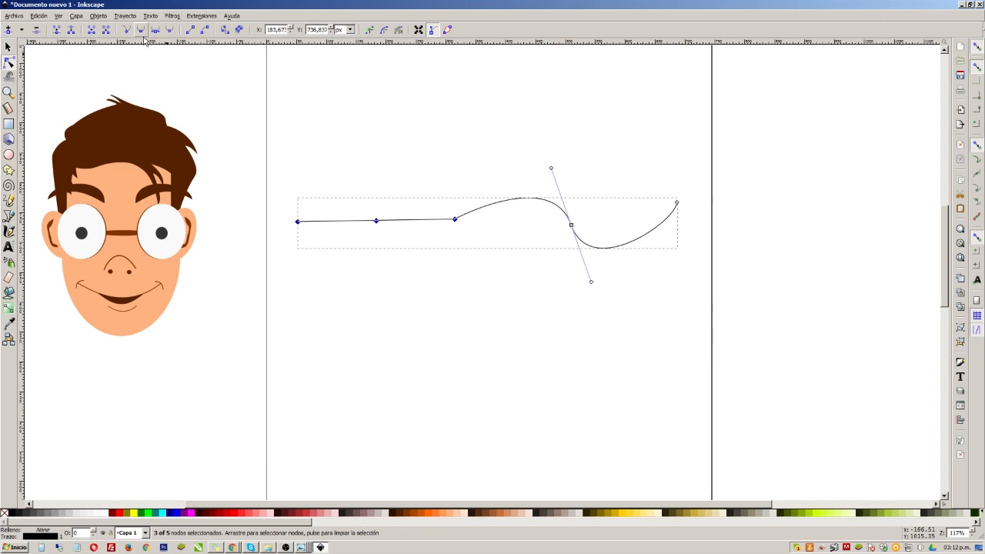
{"action": "left_click", "coordinate": [41, 30]}
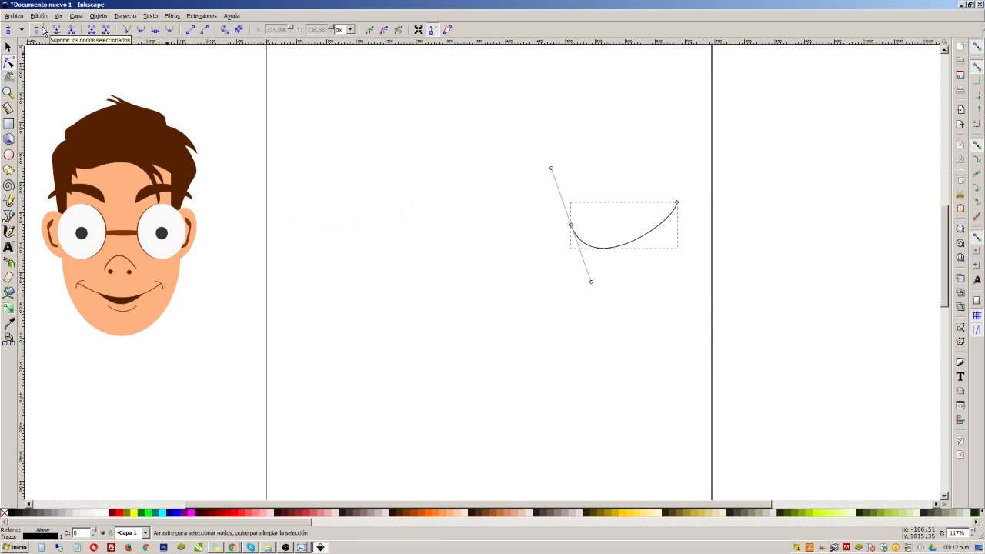
{"action": "key", "text": "ctrl+z"}
Break the path at the straight segment's middle node and pull the two loose ends apart, one upward and one downward
{"action": "left_click_drag", "start_coordinate": [364, 193], "coordinate": [387, 245]}
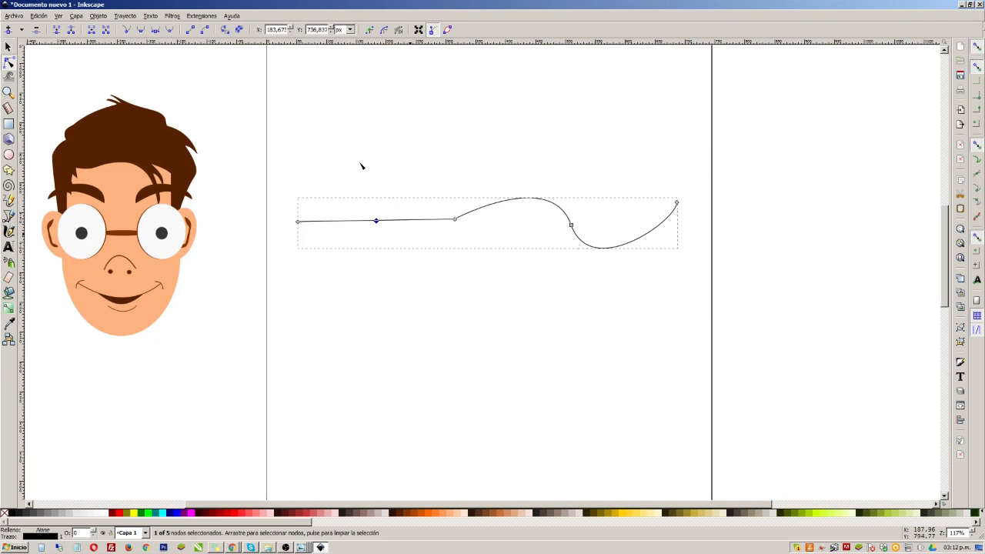
{"action": "left_click", "coordinate": [71, 32]}
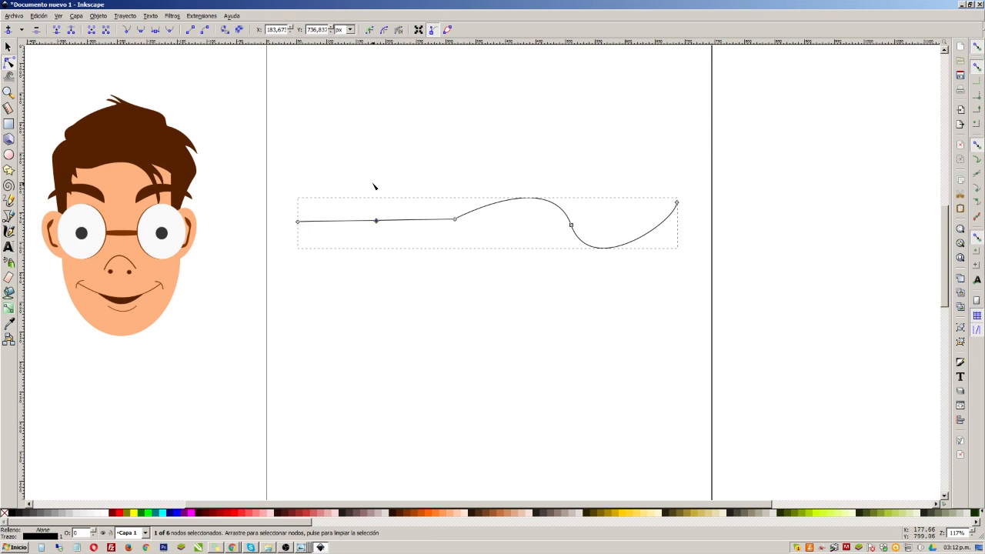
{"action": "left_click_drag", "start_coordinate": [377, 222], "coordinate": [381, 160]}
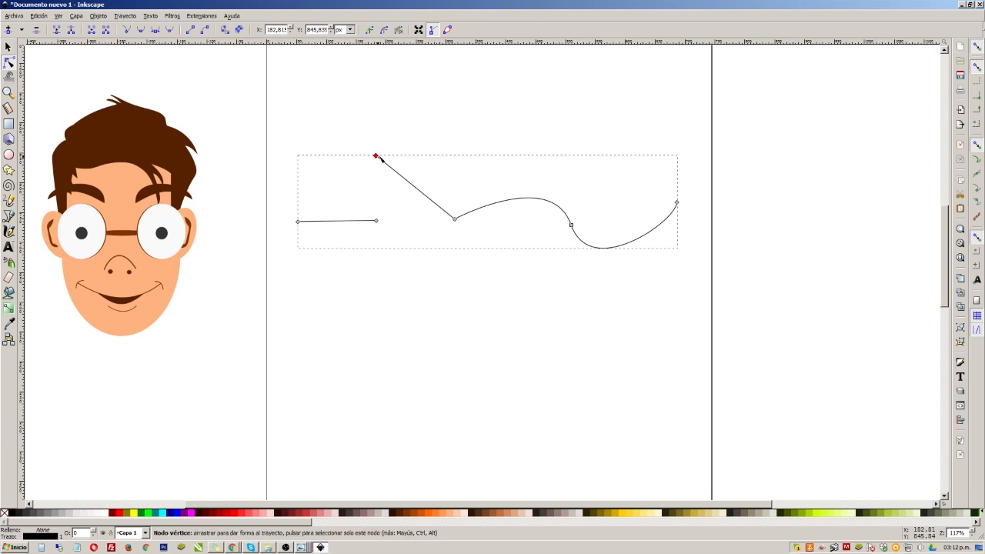
{"action": "left_click_drag", "start_coordinate": [376, 222], "coordinate": [371, 285]}
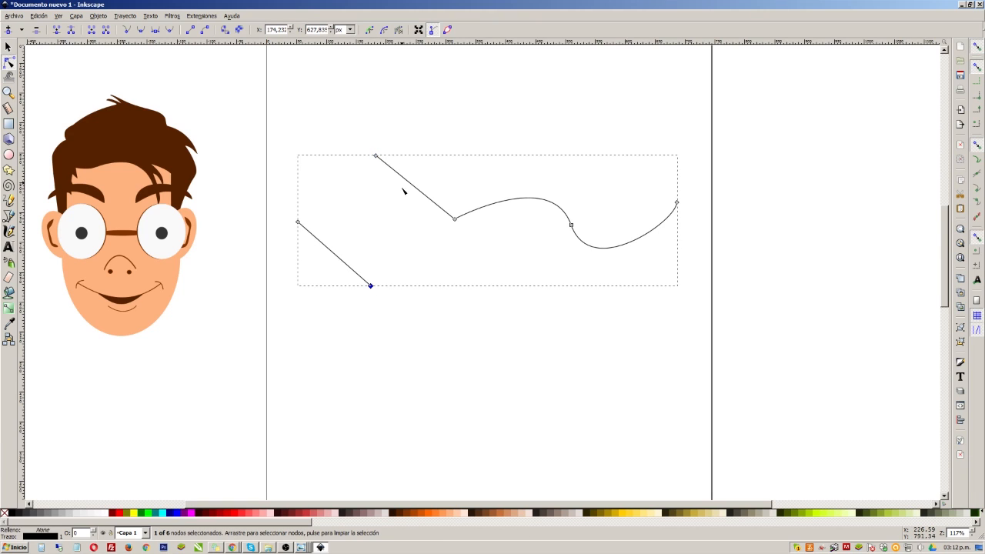
Join the two loose end nodes back into one node and move the joined node slightly
{"action": "left_click_drag", "start_coordinate": [335, 120], "coordinate": [422, 400]}
{"action": "left_click", "coordinate": [61, 30]}
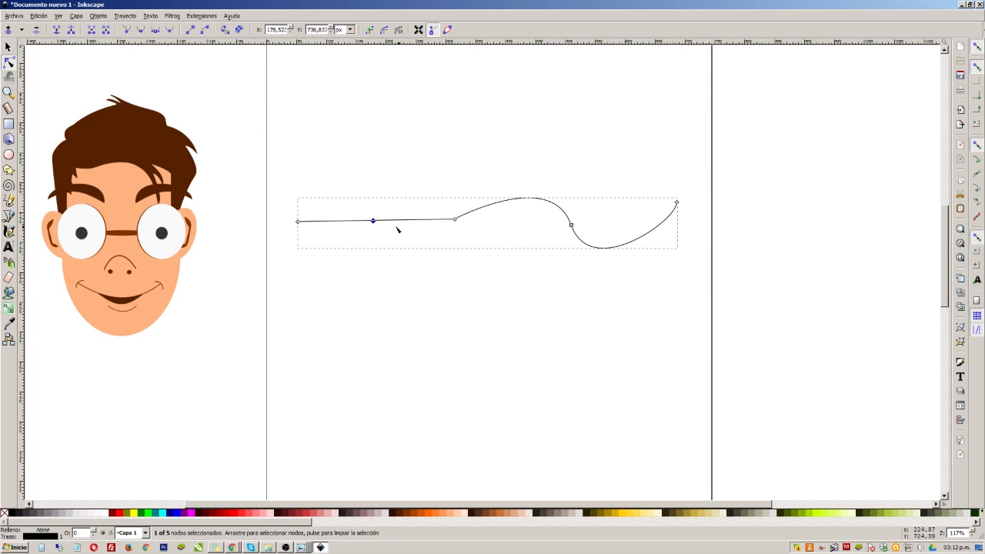
{"action": "mouse_move", "coordinate": [374, 222]}
{"action": "left_mouse_down"}
{"action": "mouse_move", "coordinate": [378, 146]}
{"action": "mouse_move", "coordinate": [370, 327]}
{"action": "mouse_move", "coordinate": [374, 165]}
{"action": "mouse_move", "coordinate": [379, 233]}
{"action": "mouse_move", "coordinate": [377, 223]}
{"action": "left_mouse_up"}
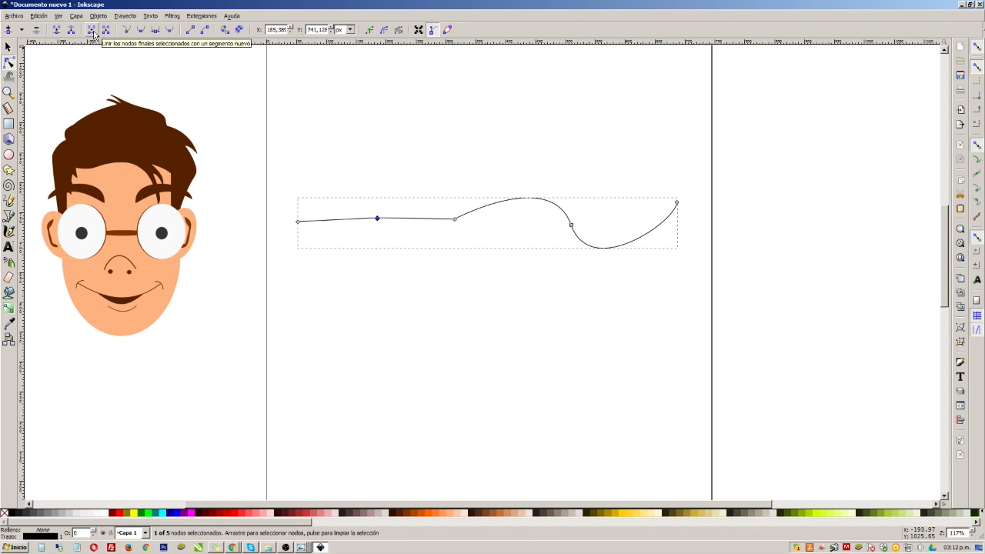
Tilt the S-curve's smooth middle node by moving its upper handle up and to the right, and deselect the path
{"action": "left_click_drag", "start_coordinate": [274, 197], "coordinate": [391, 268]}
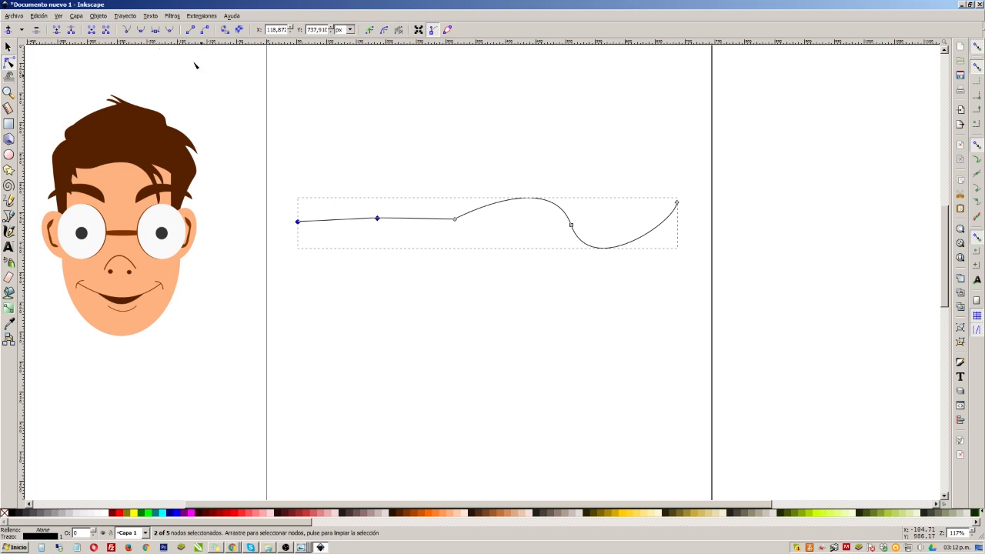
{"action": "left_click_drag", "start_coordinate": [286, 184], "coordinate": [329, 258]}
{"action": "left_click", "coordinate": [572, 226]}
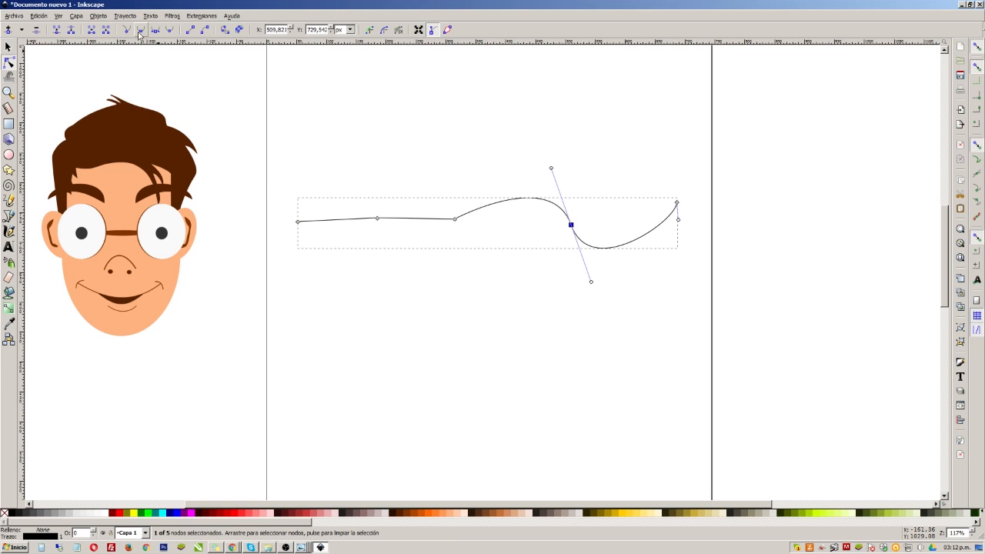
{"action": "left_click_drag", "start_coordinate": [551, 170], "coordinate": [583, 143]}
{"action": "left_click", "coordinate": [622, 232]}
{"action": "key", "text": "s"}
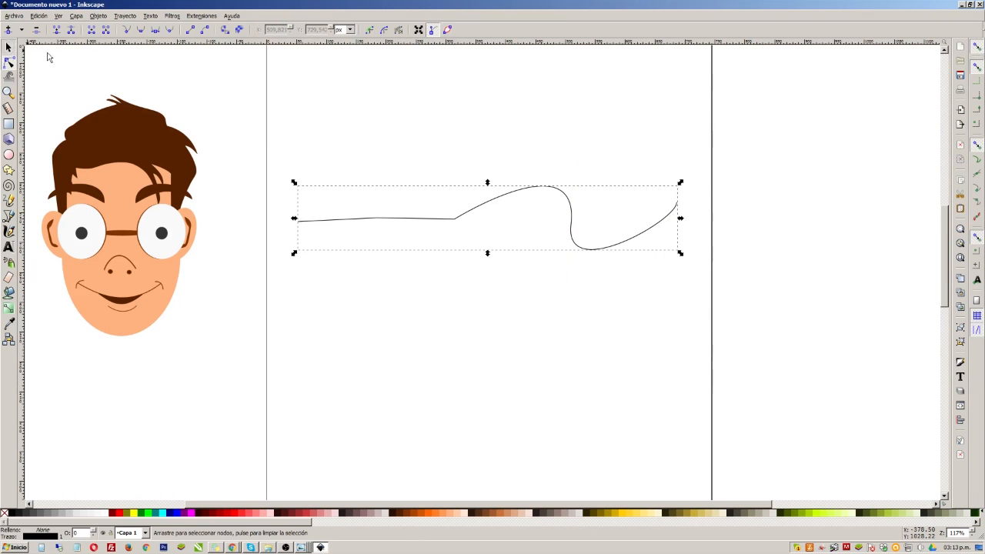
{"action": "key", "text": "Escape"}
Convert the S-curve's middle node to a cusp node and swing only its lower handle to the right
{"action": "scroll", "coordinate": [582, 221], "scroll_direction": "up", "scroll_amount": 3, "text": "ctrl"}
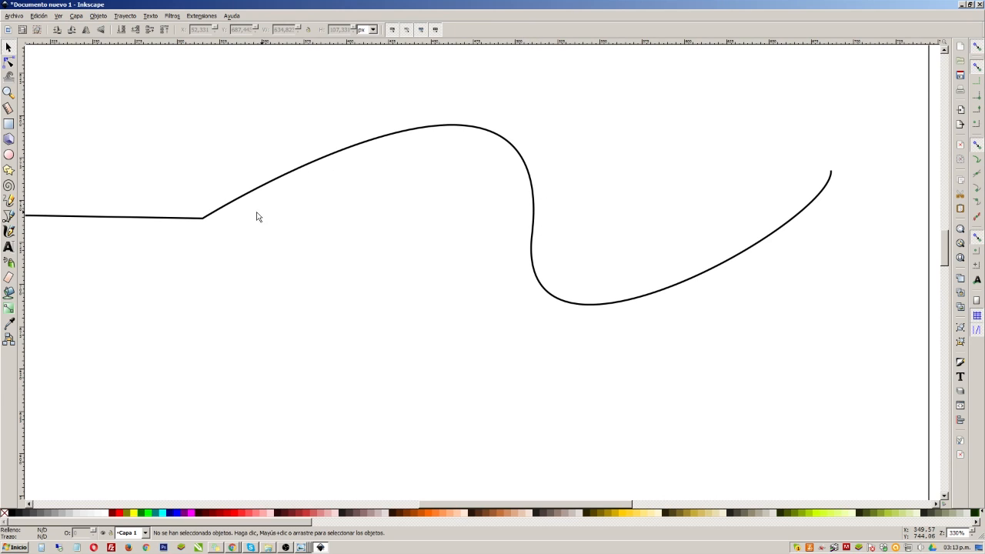
{"action": "left_click", "coordinate": [10, 62]}
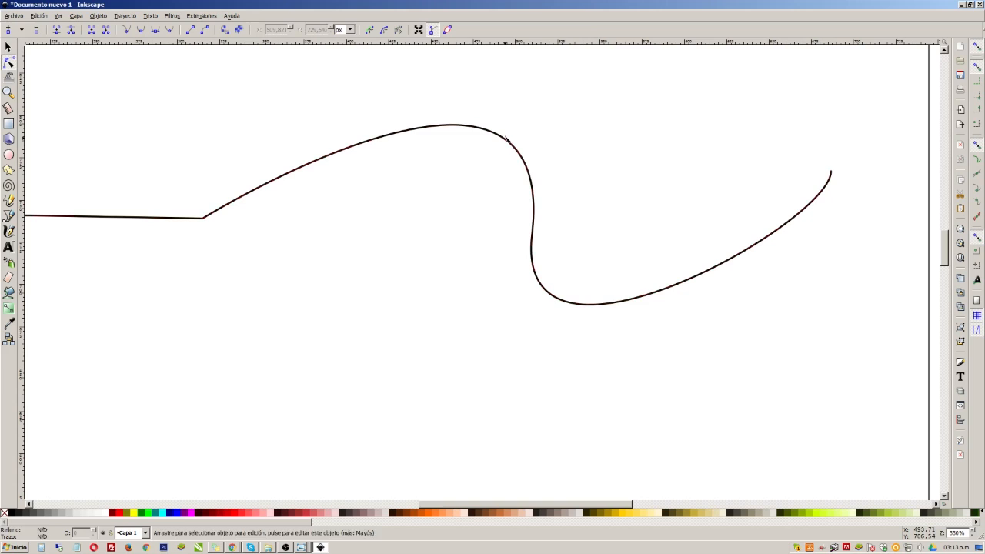
{"action": "left_click", "coordinate": [510, 141]}
{"action": "left_click", "coordinate": [532, 235]}
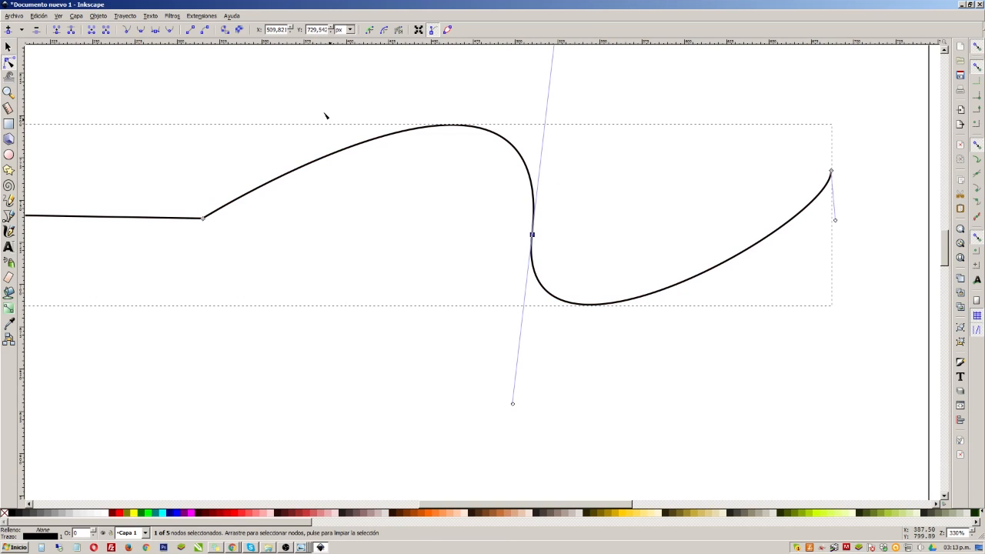
{"action": "left_click", "coordinate": [130, 30]}
{"action": "left_click_drag", "start_coordinate": [513, 404], "coordinate": [558, 449]}
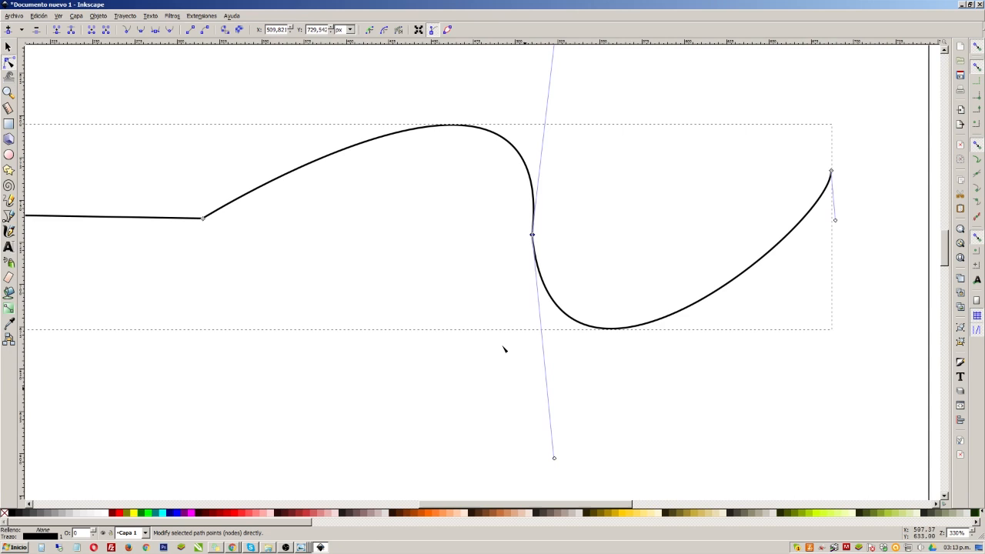
Angle the cusp node's upper handle to the upper right and its lower handle to the lower left, roughly in line, and deselect the path
{"action": "scroll", "coordinate": [496, 316], "scroll_direction": "down", "scroll_amount": 2}
{"action": "left_click_drag", "start_coordinate": [530, 157], "coordinate": [556, 174]}
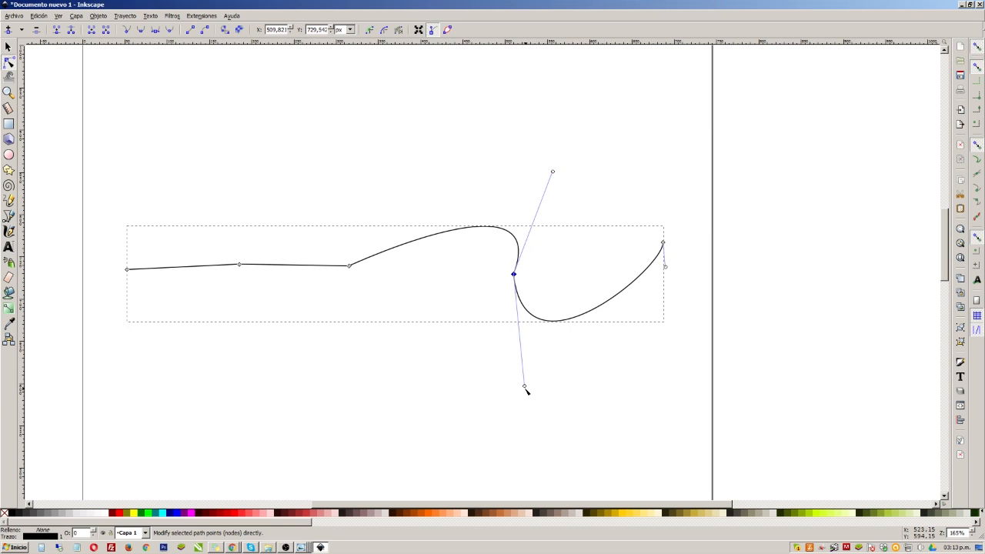
{"action": "left_click_drag", "start_coordinate": [523, 387], "coordinate": [448, 406]}
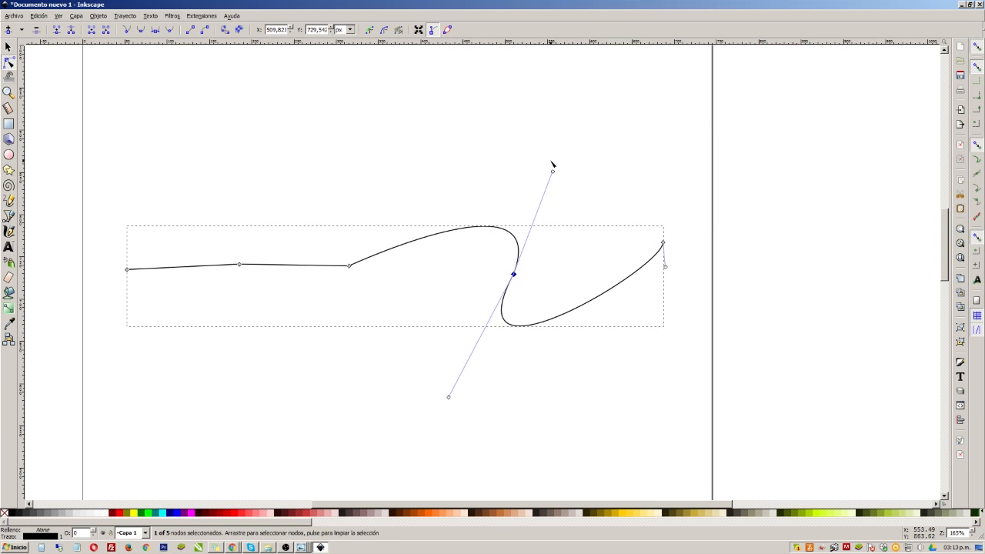
{"action": "left_click_drag", "start_coordinate": [552, 171], "coordinate": [558, 193]}
{"action": "left_click", "coordinate": [8, 47]}
{"action": "left_click", "coordinate": [356, 205]}
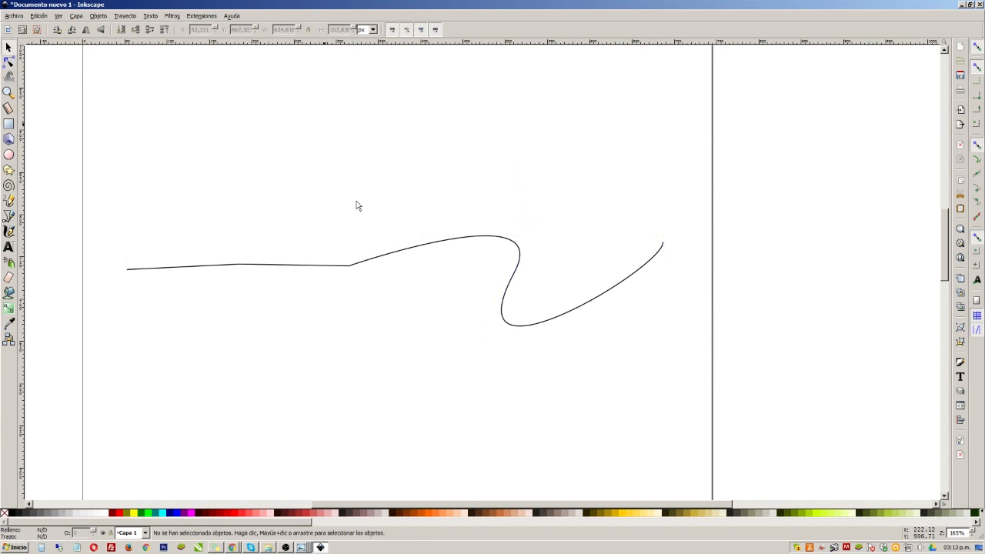
Move the cusp node's upper handle slightly right and down to create a small kink, and inspect the corner up close
{"action": "scroll", "coordinate": [520, 288], "scroll_direction": "up", "scroll_amount": 4}
{"action": "scroll", "coordinate": [506, 279], "scroll_direction": "up", "scroll_amount": 1}
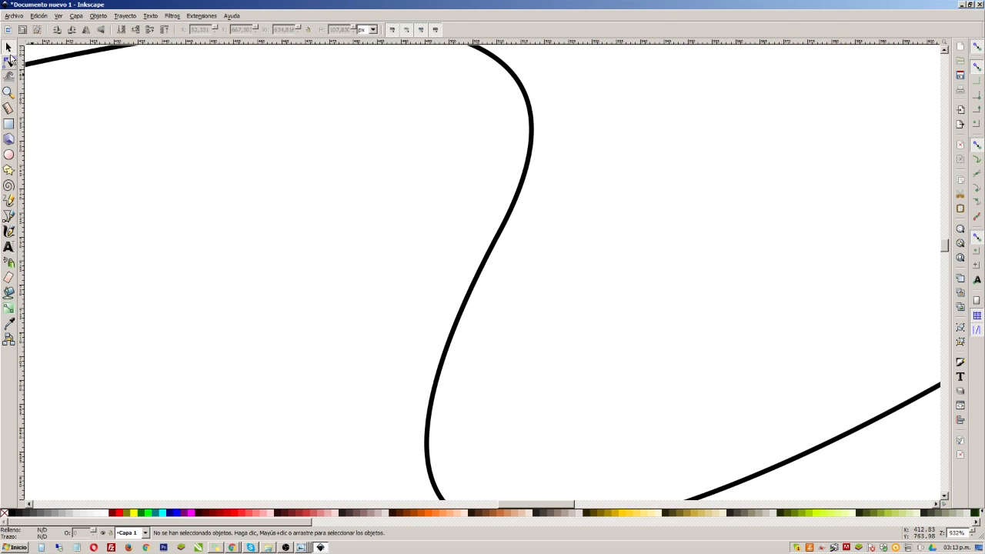
{"action": "left_click", "coordinate": [8, 62]}
{"action": "left_click", "coordinate": [502, 227]}
{"action": "left_click", "coordinate": [496, 240]}
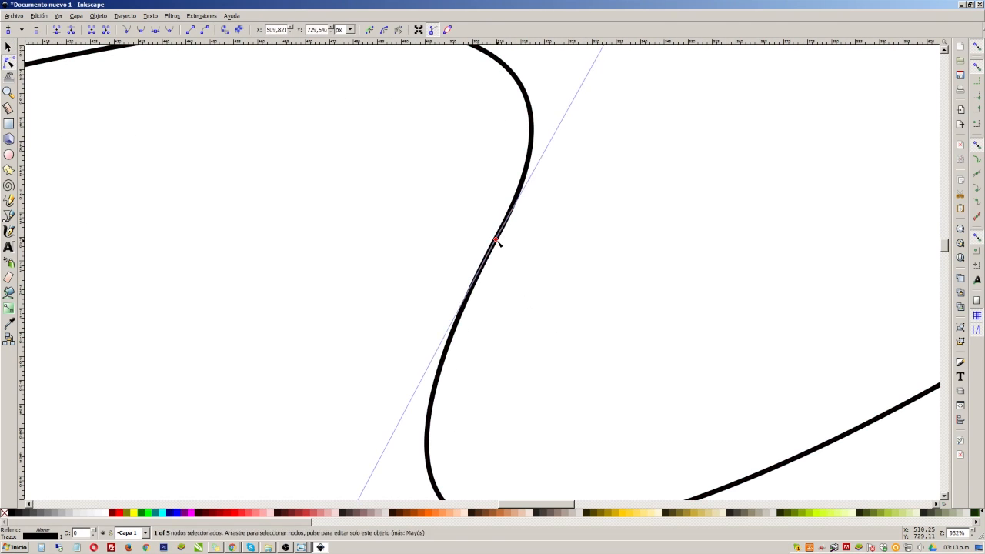
{"action": "scroll", "coordinate": [489, 224], "scroll_direction": "down", "scroll_amount": 3}
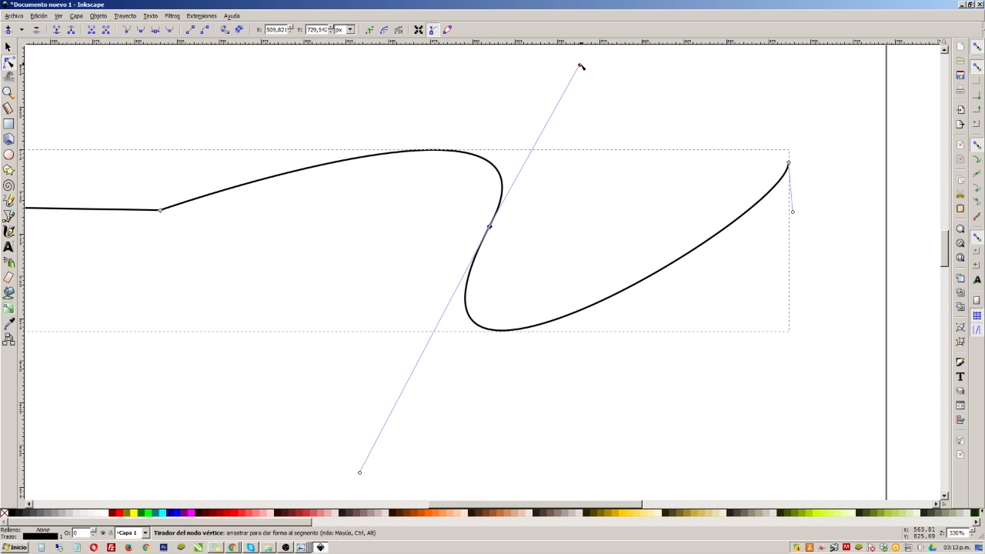
{"action": "left_click_drag", "start_coordinate": [580, 67], "coordinate": [613, 92]}
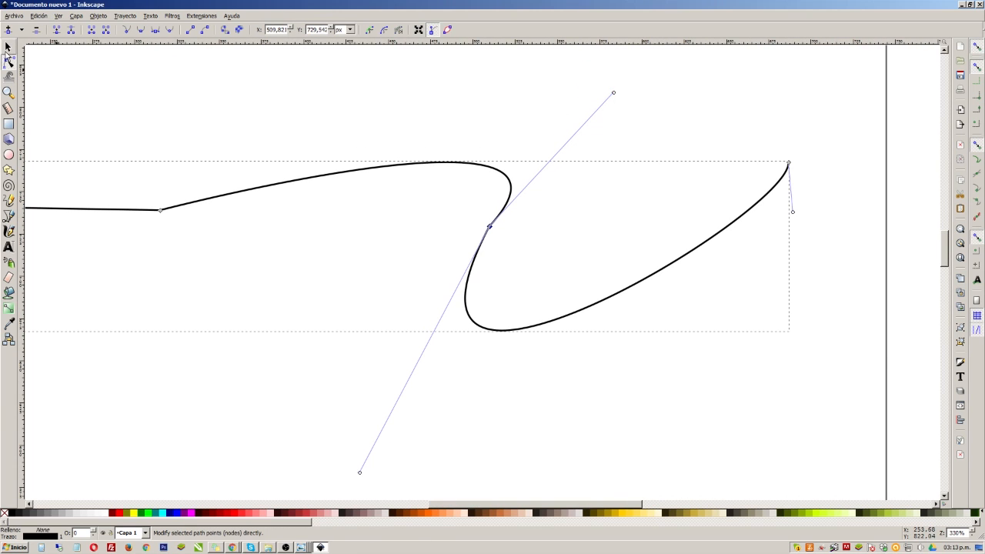
{"action": "left_click", "coordinate": [9, 47]}
{"action": "scroll", "coordinate": [486, 222], "scroll_direction": "up", "scroll_amount": 2}
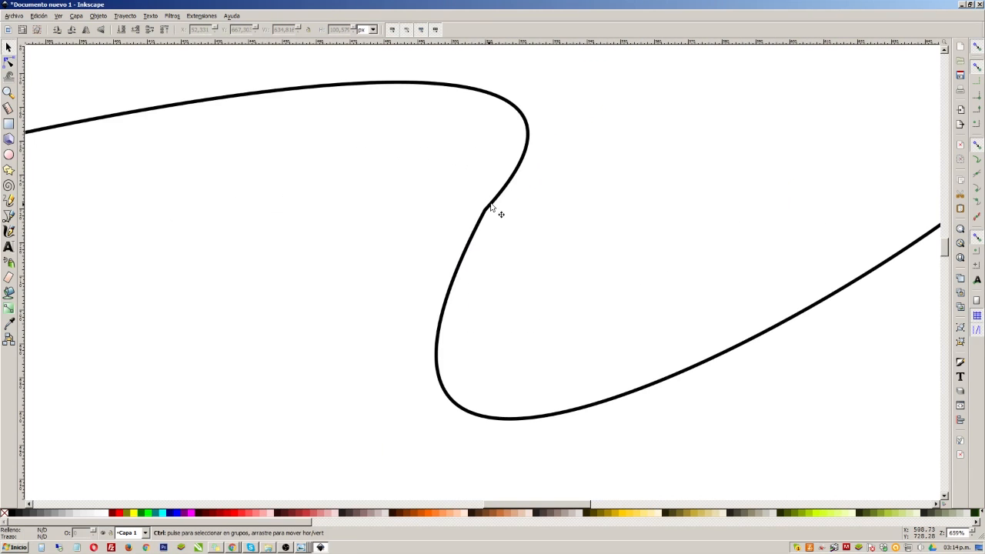
{"action": "scroll", "coordinate": [487, 206], "scroll_direction": "up", "scroll_amount": 2}
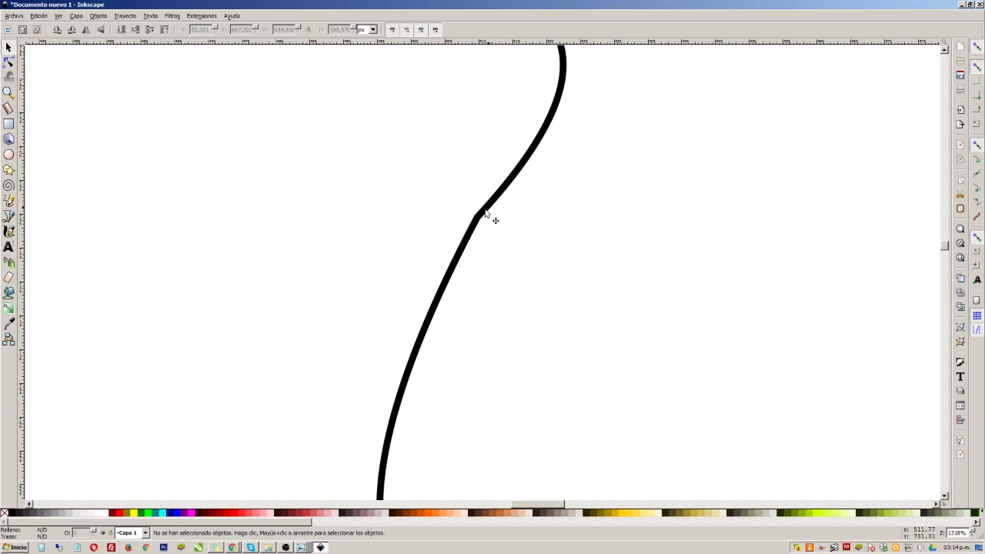
{"action": "scroll", "coordinate": [485, 215], "scroll_direction": "down", "scroll_amount": 4}
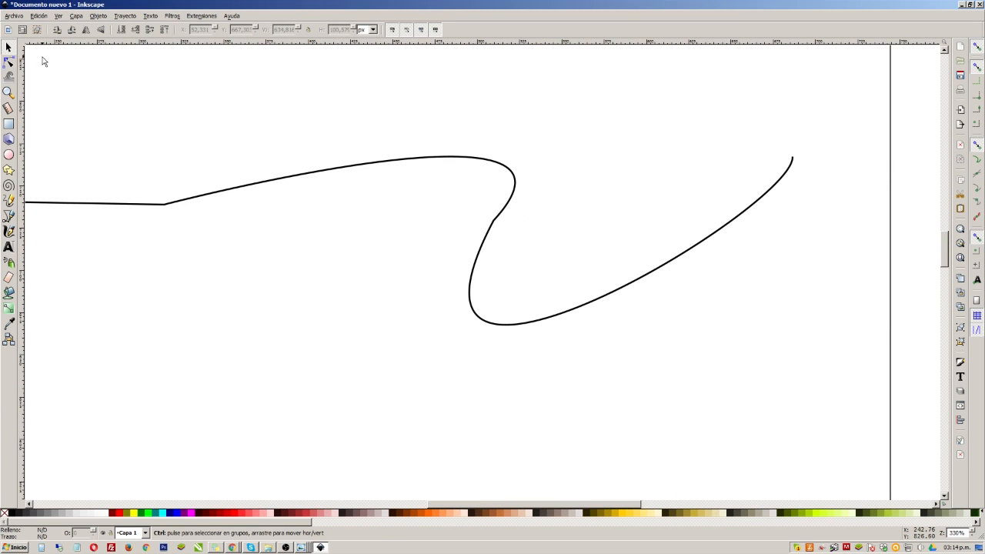
Shorten the cusp node's lower handle by moving its end up and to the right
{"action": "left_click", "coordinate": [8, 62]}
{"action": "left_click", "coordinate": [497, 217]}
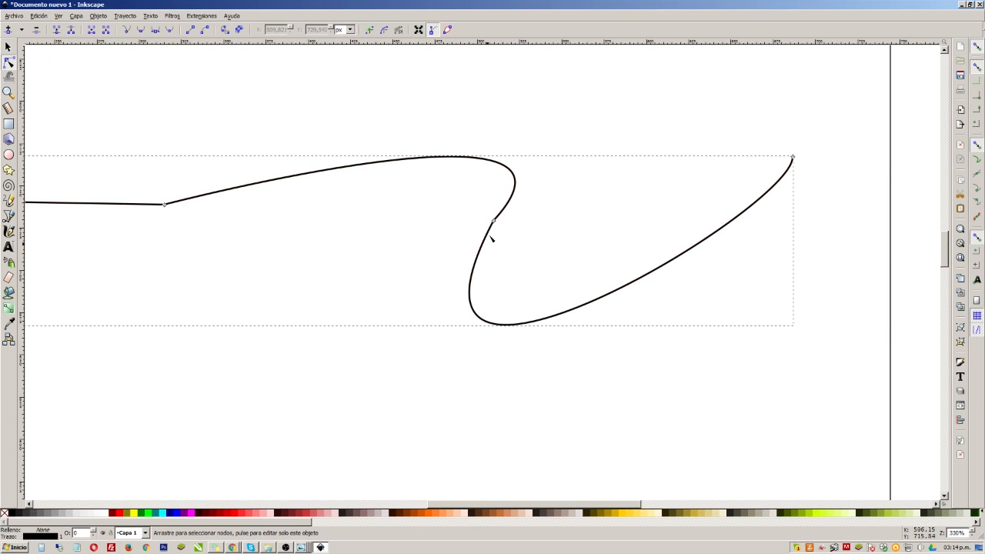
{"action": "left_click", "coordinate": [493, 220]}
{"action": "scroll", "coordinate": [415, 394], "scroll_direction": "down", "scroll_amount": 1}
{"action": "left_click_drag", "start_coordinate": [366, 444], "coordinate": [442, 377]}
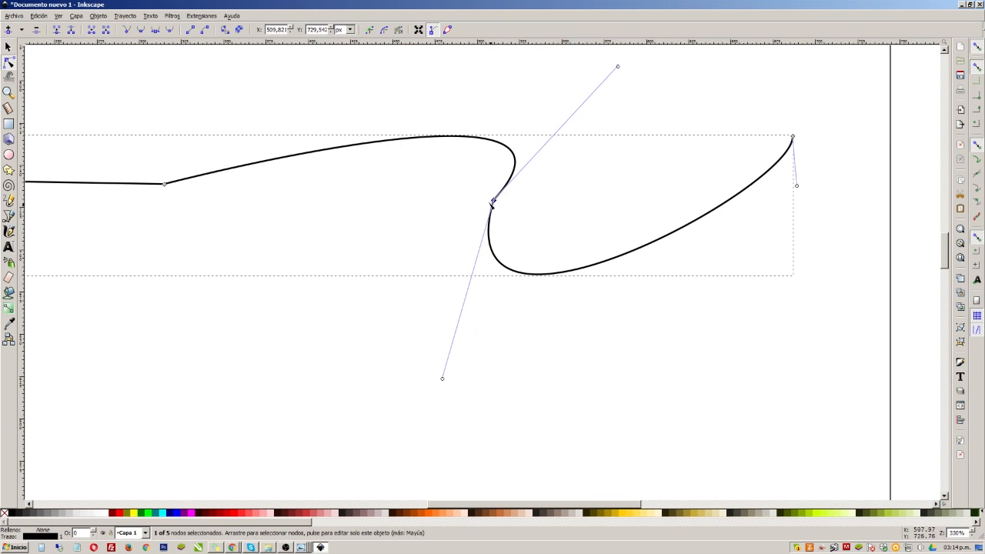
Make the S-curve's middle node symmetric and flatten the curve segments on both sides of it
{"action": "left_click", "coordinate": [154, 31]}
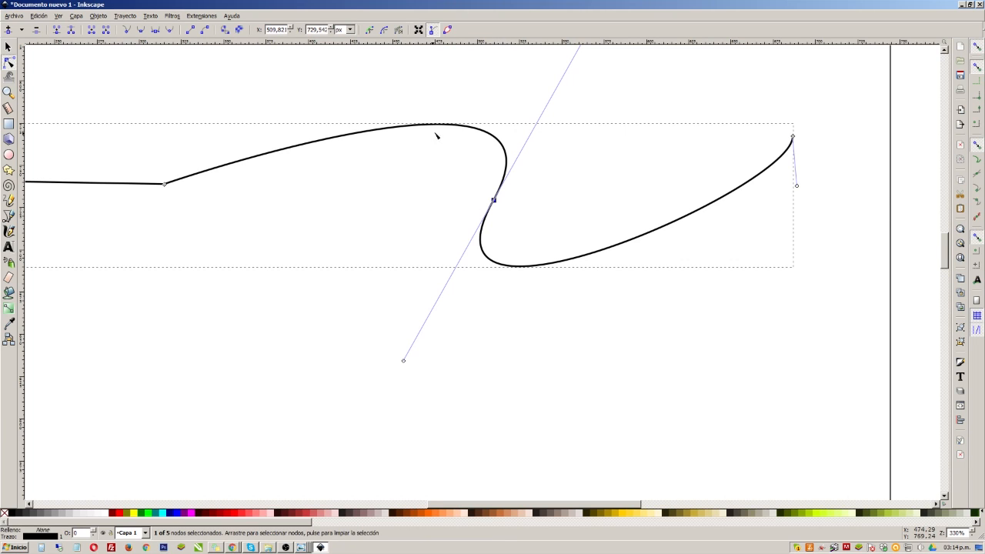
{"action": "mouse_move", "coordinate": [451, 135]}
{"action": "left_mouse_down"}
{"action": "mouse_move", "coordinate": [450, 150]}
{"action": "mouse_move", "coordinate": [442, 143]}
{"action": "left_mouse_up"}
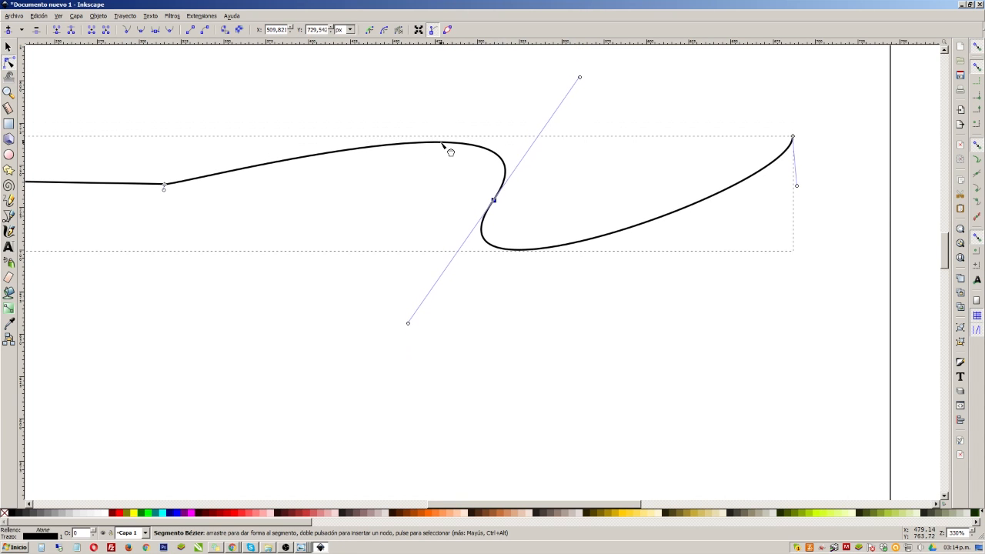
{"action": "mouse_move", "coordinate": [565, 246]}
{"action": "left_mouse_down"}
{"action": "mouse_move", "coordinate": [590, 251]}
{"action": "mouse_move", "coordinate": [578, 240]}
{"action": "left_mouse_up"}
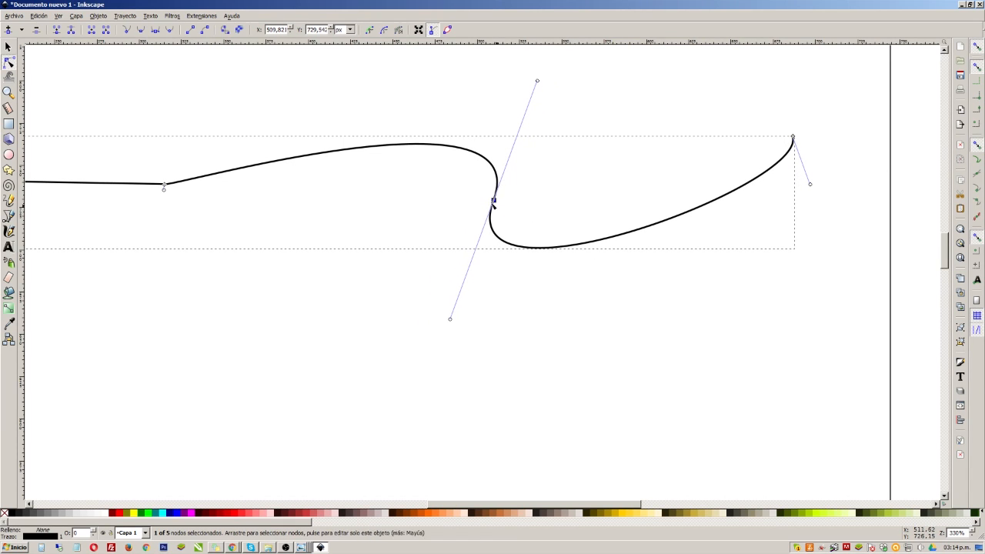
{"action": "left_click", "coordinate": [9, 47]}
{"action": "left_click", "coordinate": [500, 220]}
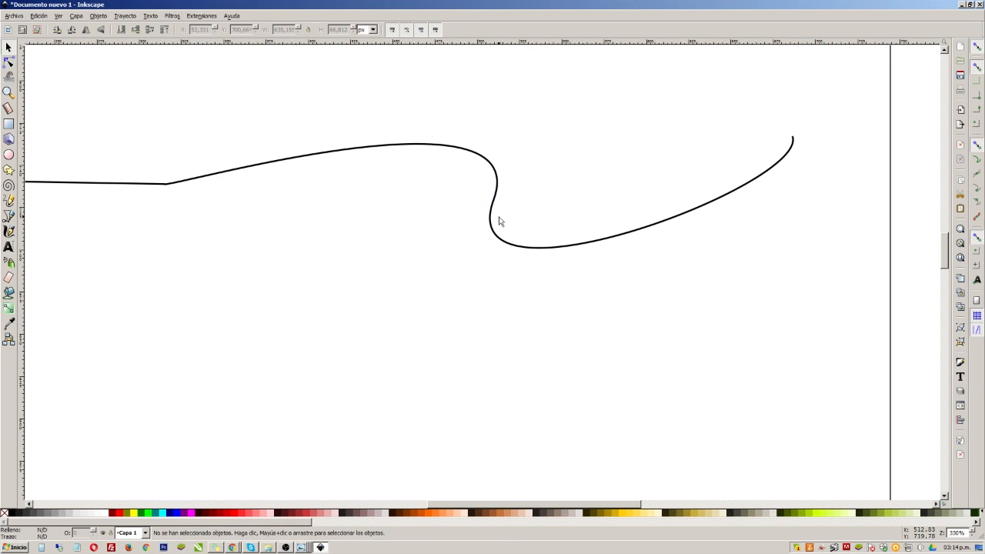
{"action": "scroll", "coordinate": [503, 191], "scroll_direction": "up", "scroll_amount": 2}
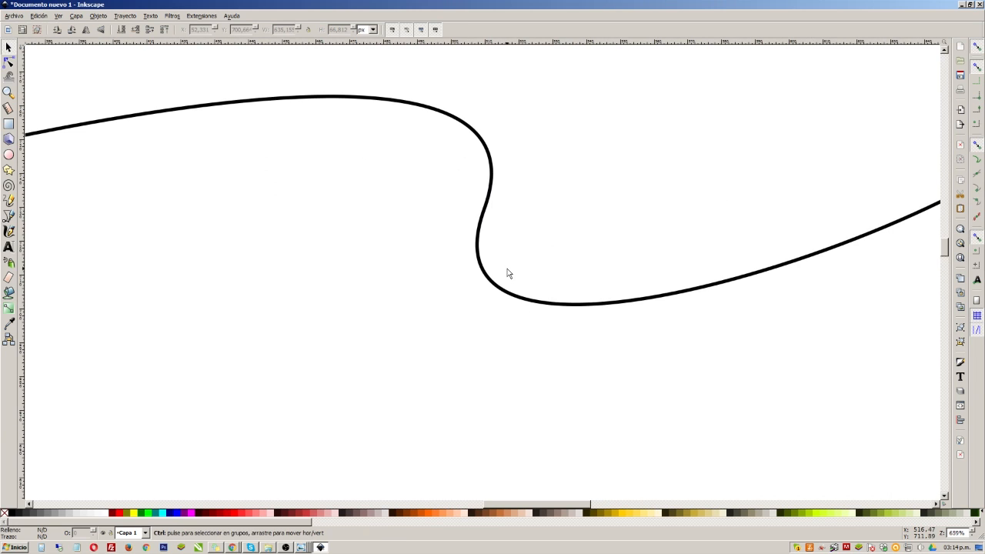
Make the middle node a cusp and swing its upper handle to the lower left, so the segment before it sags into a sharp point
{"action": "scroll", "coordinate": [508, 272], "scroll_direction": "down", "scroll_amount": 1}
{"action": "left_click", "coordinate": [8, 62]}
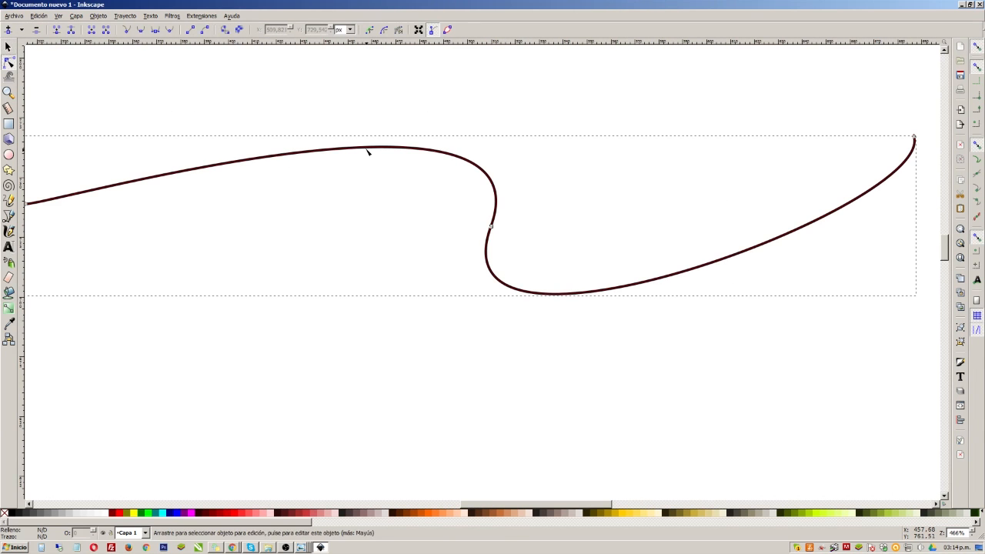
{"action": "left_click", "coordinate": [367, 151]}
{"action": "scroll", "coordinate": [403, 152], "scroll_direction": "down", "scroll_amount": 2}
{"action": "left_click", "coordinate": [447, 189]}
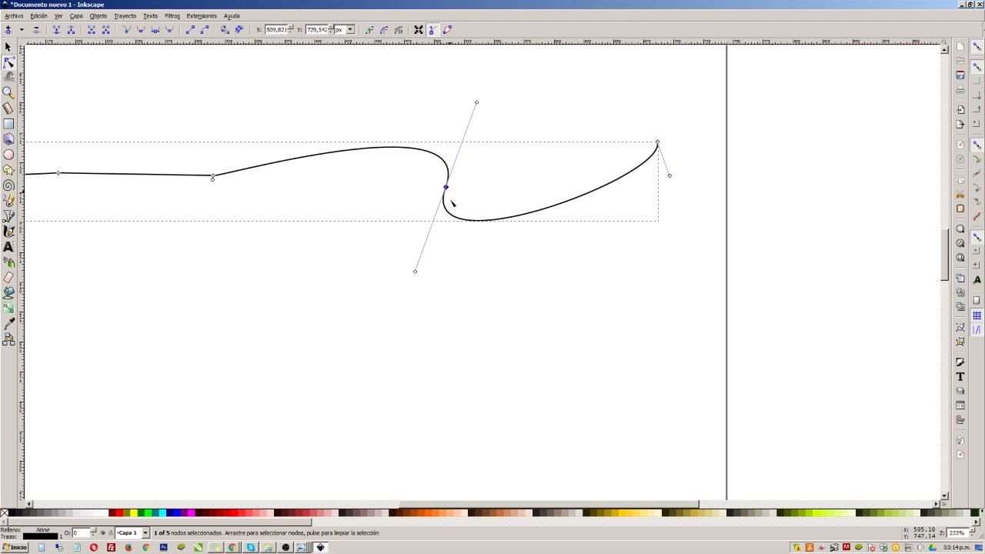
{"action": "left_click_drag", "start_coordinate": [476, 102], "coordinate": [340, 278]}
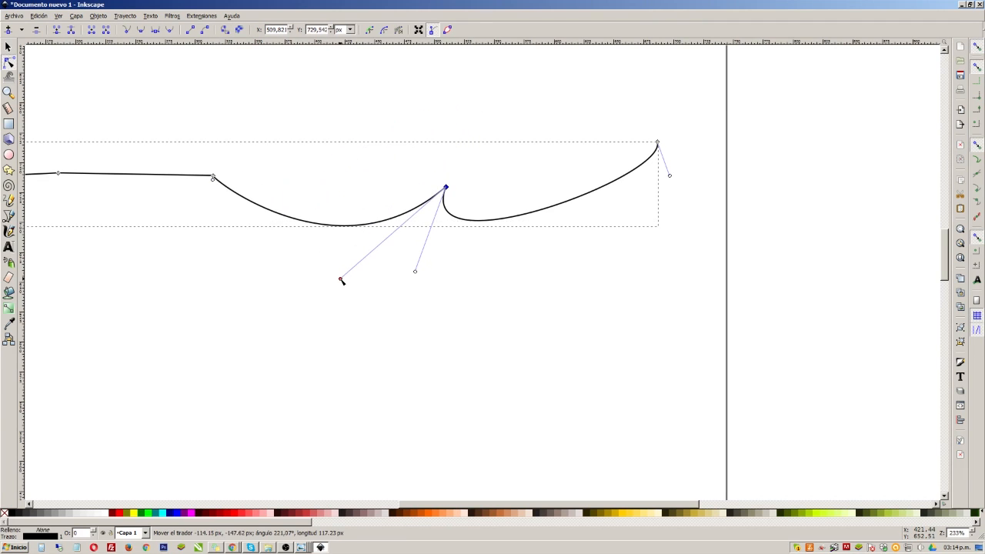
{"action": "left_click", "coordinate": [8, 48]}
{"action": "left_click", "coordinate": [272, 126]}
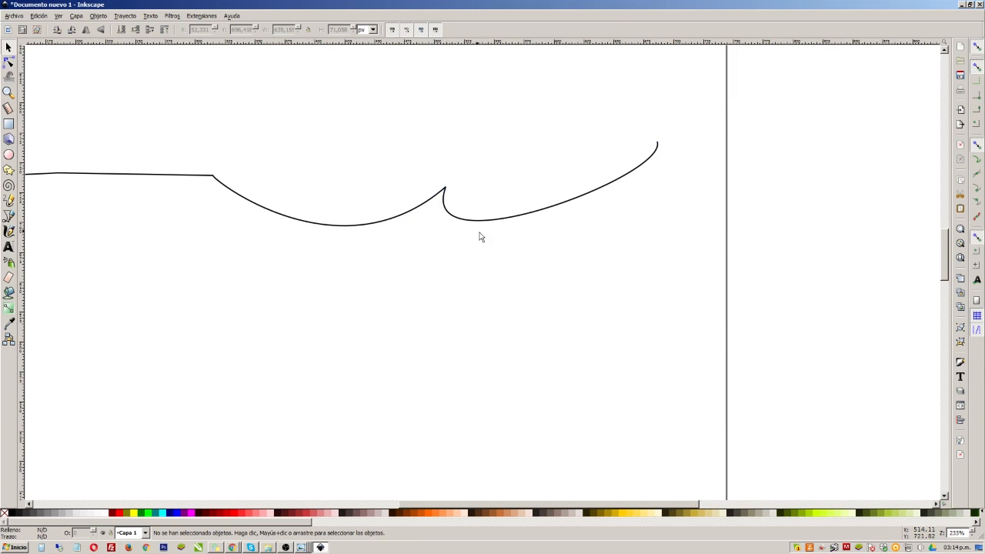
Swing the handle of the segment before the cusp node far above the path, so the segment arches upward, and deselect the path
{"action": "left_click", "coordinate": [9, 63]}
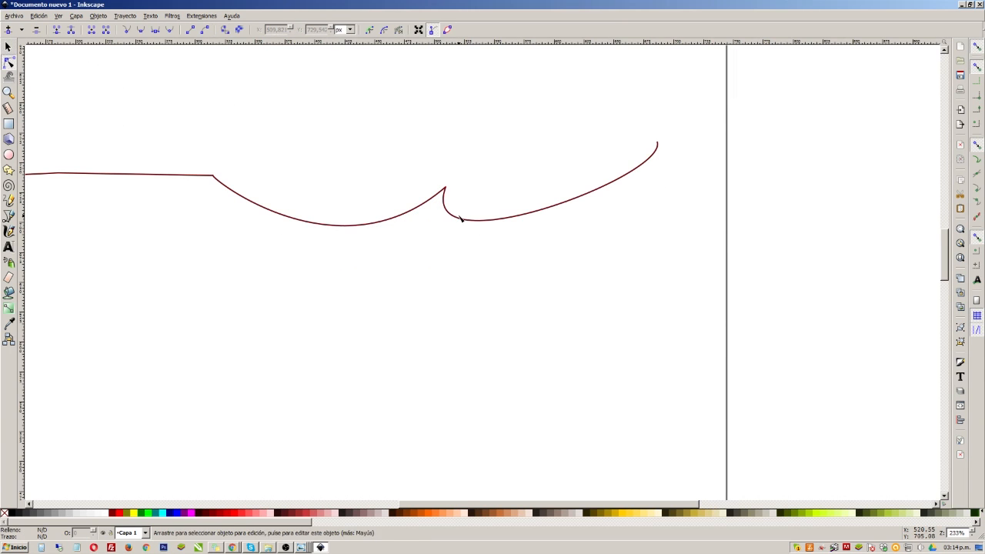
{"action": "left_click", "coordinate": [445, 208]}
{"action": "left_click", "coordinate": [445, 187]}
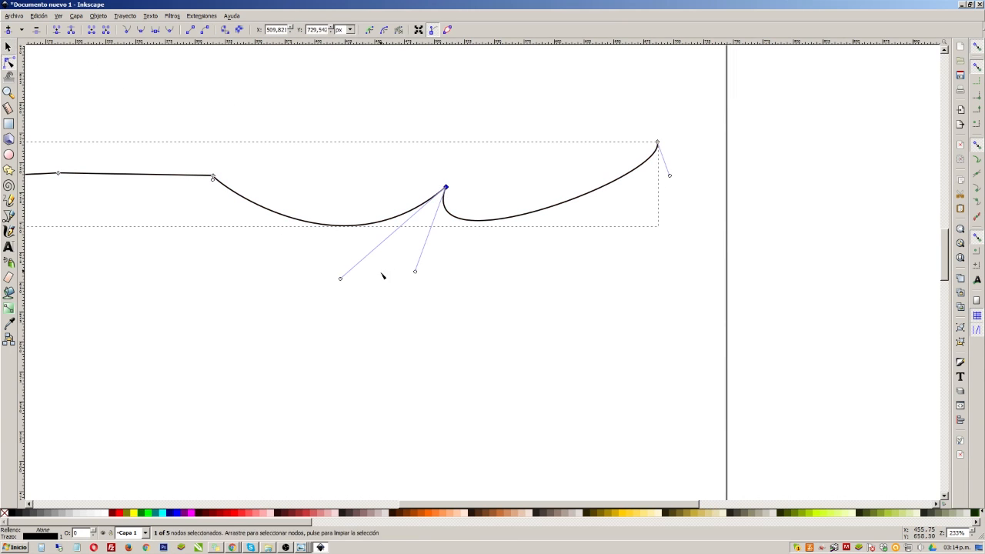
{"action": "left_click_drag", "start_coordinate": [339, 283], "coordinate": [329, 35]}
{"action": "key", "text": "s"}
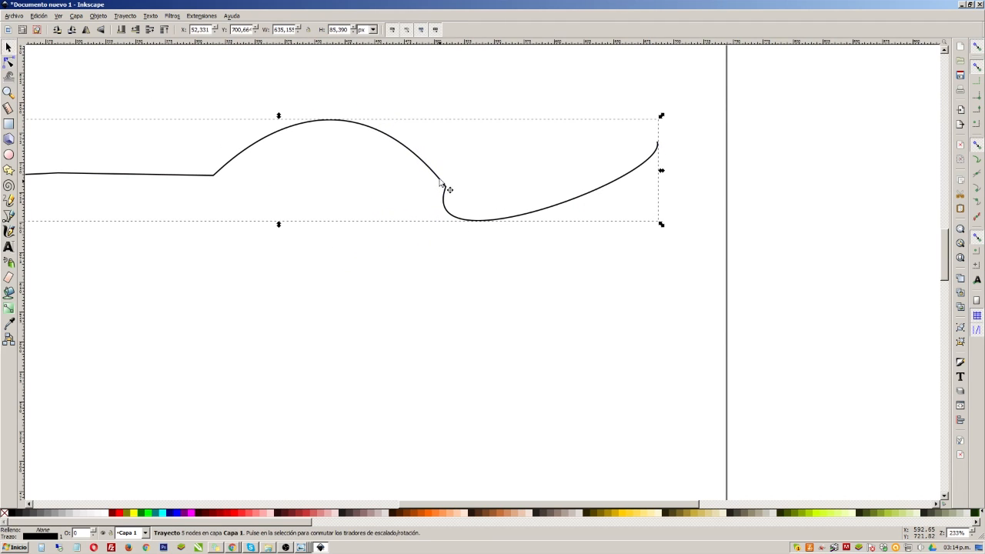
{"action": "left_click", "coordinate": [171, 190]}
Try making the cusp node between the two curves auto-smooth, and undo the conversion
{"action": "left_click", "coordinate": [9, 61]}
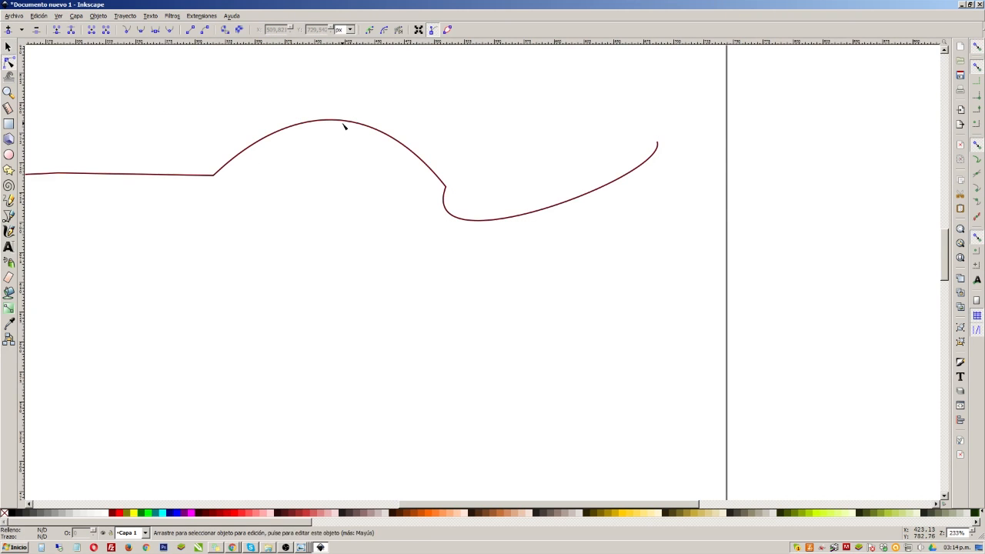
{"action": "left_click", "coordinate": [342, 121]}
{"action": "left_click", "coordinate": [446, 186]}
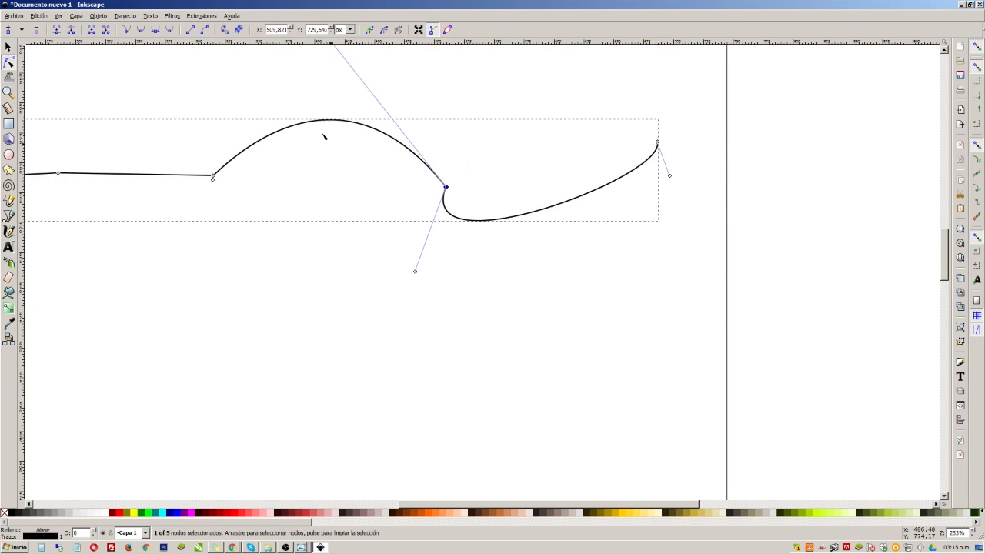
{"action": "left_click", "coordinate": [171, 29]}
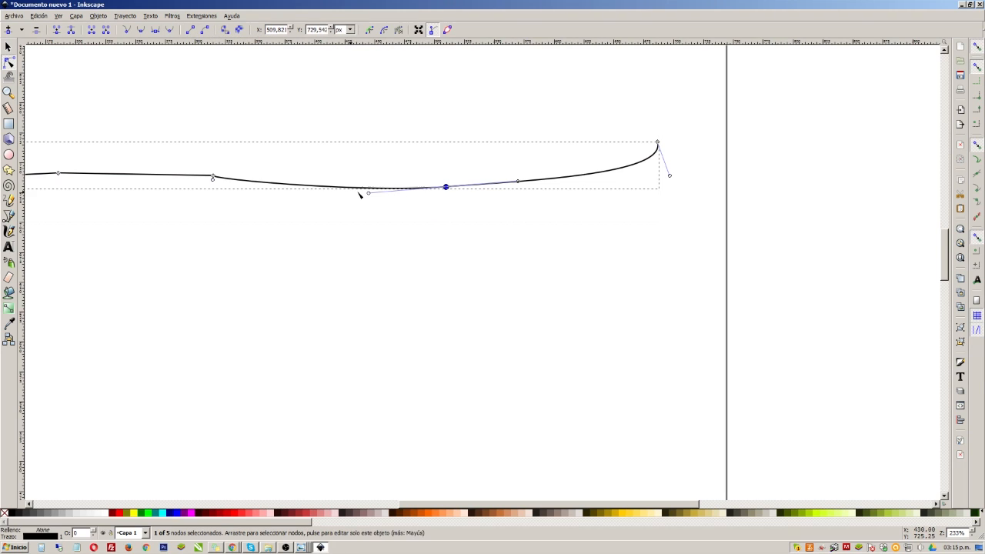
{"action": "key", "text": "ctrl+z"}
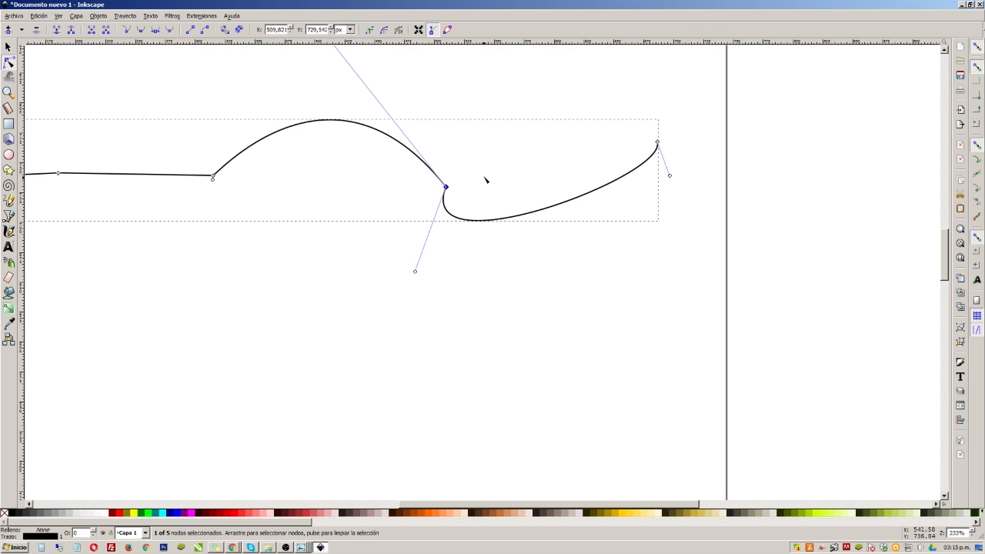
Make the cusp node between the two curves auto-smooth and deselect the path
{"action": "left_click_drag", "start_coordinate": [468, 164], "coordinate": [400, 218]}
{"action": "left_click_drag", "start_coordinate": [474, 165], "coordinate": [397, 223]}
{"action": "left_click", "coordinate": [169, 33]}
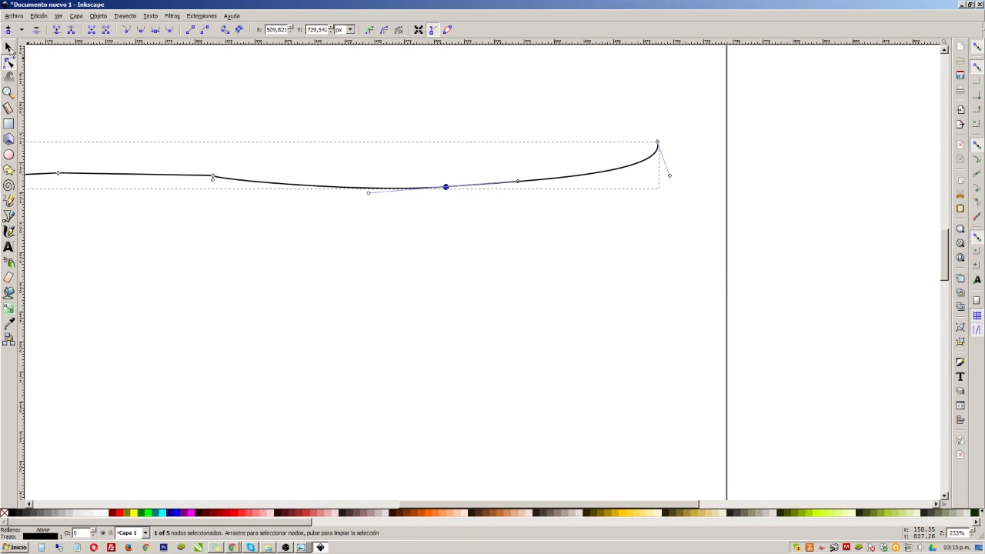
{"action": "left_click", "coordinate": [9, 47]}
{"action": "left_click", "coordinate": [281, 206]}
Pull the handle of the corner node between the straight and curved segments up and to the right, so the curve arches upward
{"action": "left_click", "coordinate": [10, 63]}
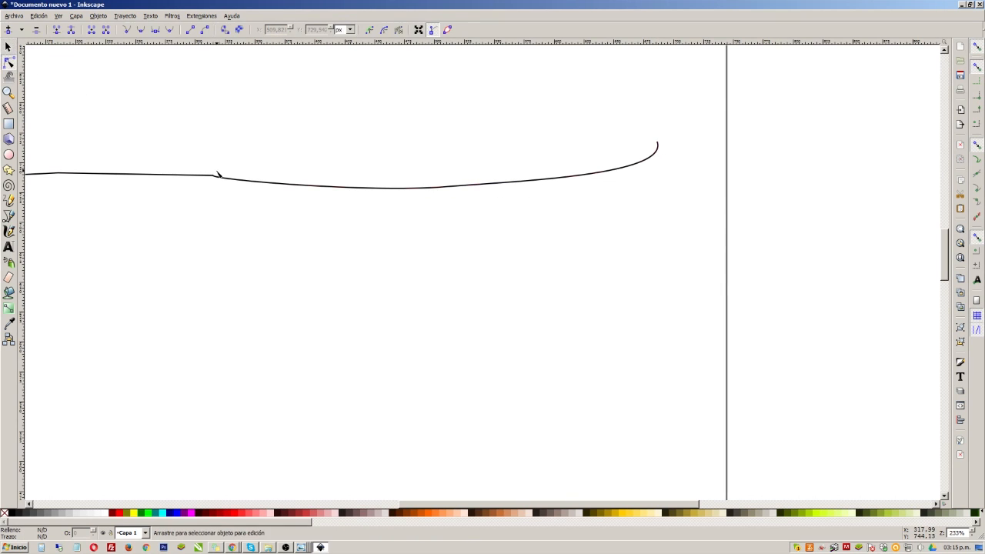
{"action": "left_click", "coordinate": [215, 175]}
{"action": "scroll", "coordinate": [216, 177], "scroll_direction": "up", "scroll_amount": 6}
{"action": "left_click_drag", "start_coordinate": [174, 147], "coordinate": [532, 44]}
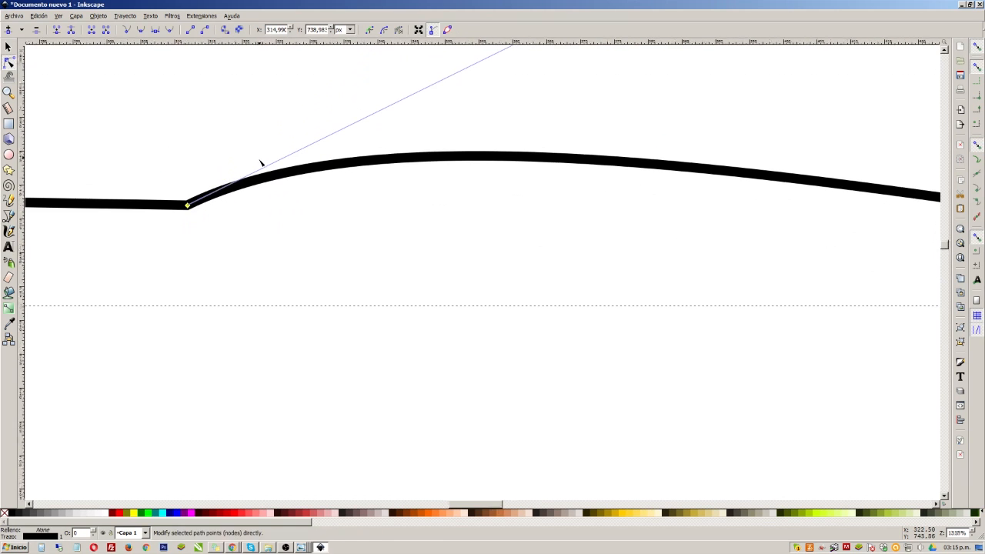
Tilt the auto-smooth node's handles steeply so the curve dips before it, and make the node auto-smooth again
{"action": "scroll", "coordinate": [270, 166], "scroll_direction": "down", "scroll_amount": 6}
{"action": "left_click_drag", "start_coordinate": [470, 148], "coordinate": [546, 230]}
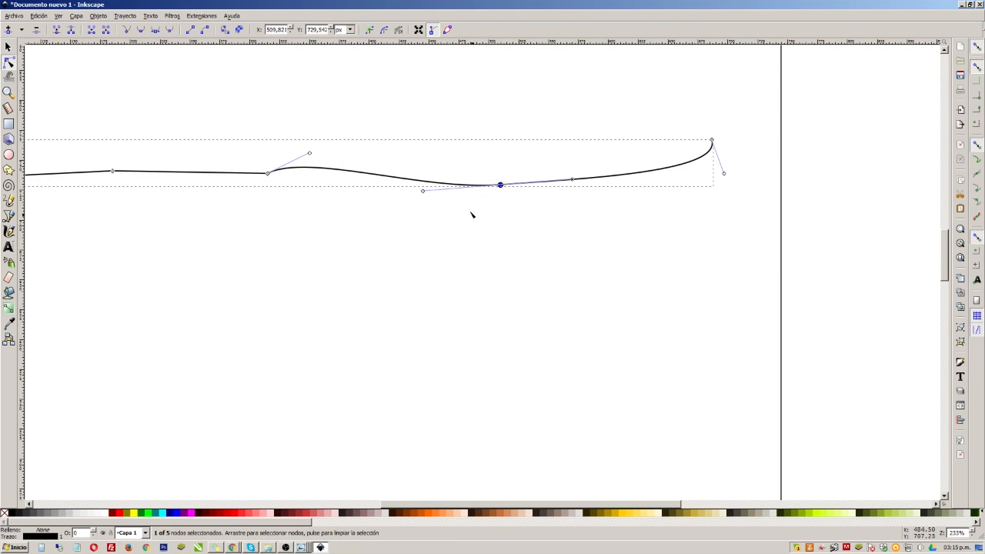
{"action": "left_click_drag", "start_coordinate": [423, 190], "coordinate": [450, 243]}
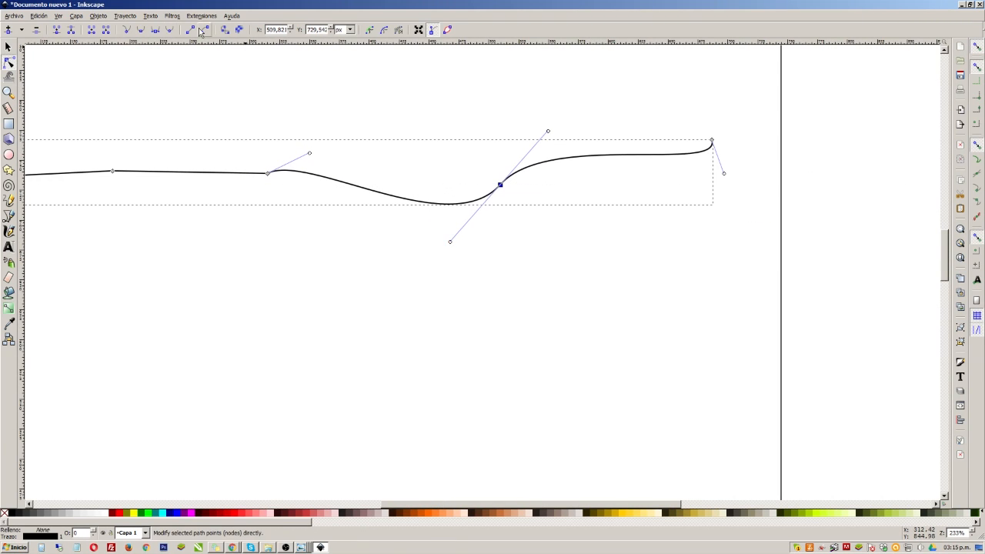
{"action": "left_click", "coordinate": [170, 31]}
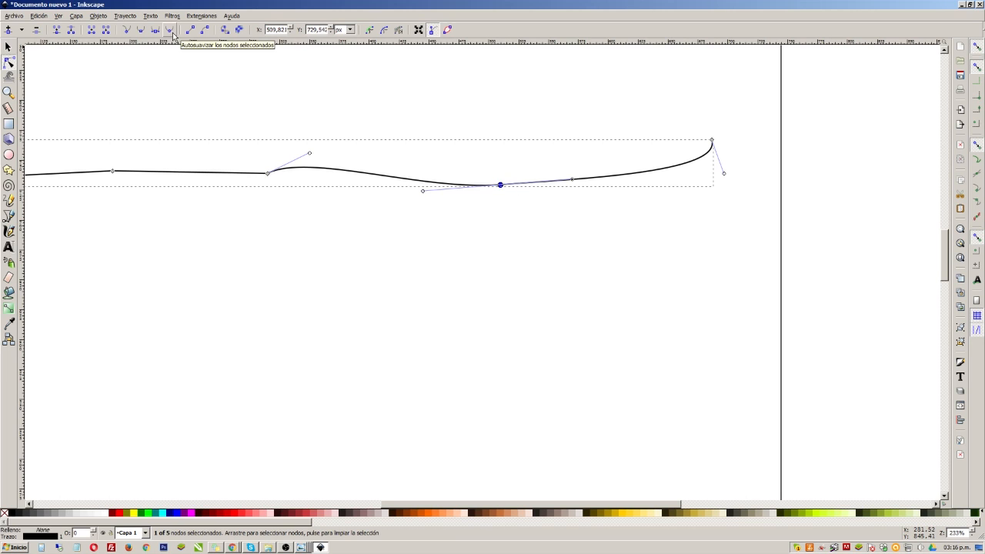
Add two nodes to the segment after the corner node and reshape it by its handles into a flat-topped bump
{"action": "left_click_drag", "start_coordinate": [311, 154], "coordinate": [303, 80]}
{"action": "double_click", "coordinate": [440, 174]}
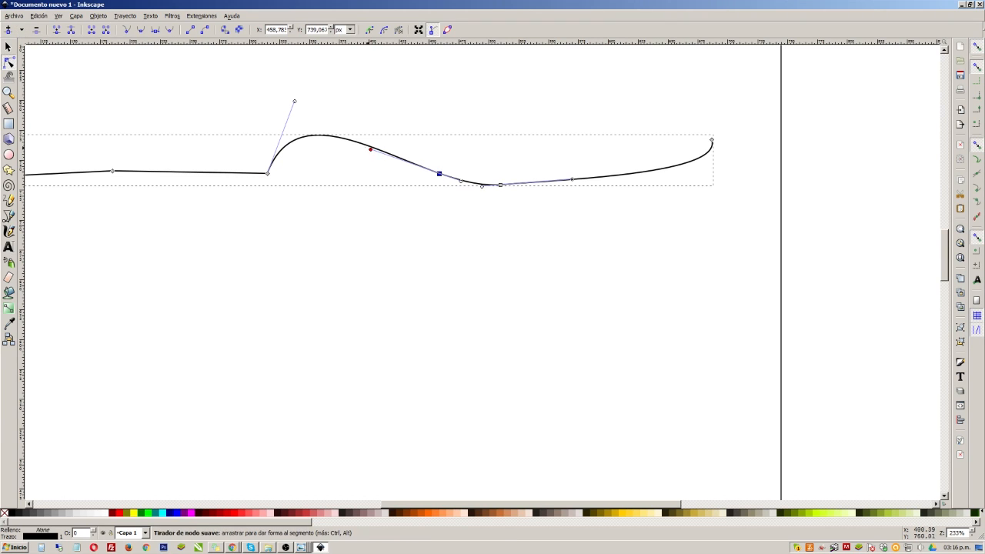
{"action": "double_click", "coordinate": [359, 143]}
{"action": "left_click_drag", "start_coordinate": [359, 143], "coordinate": [476, 128]}
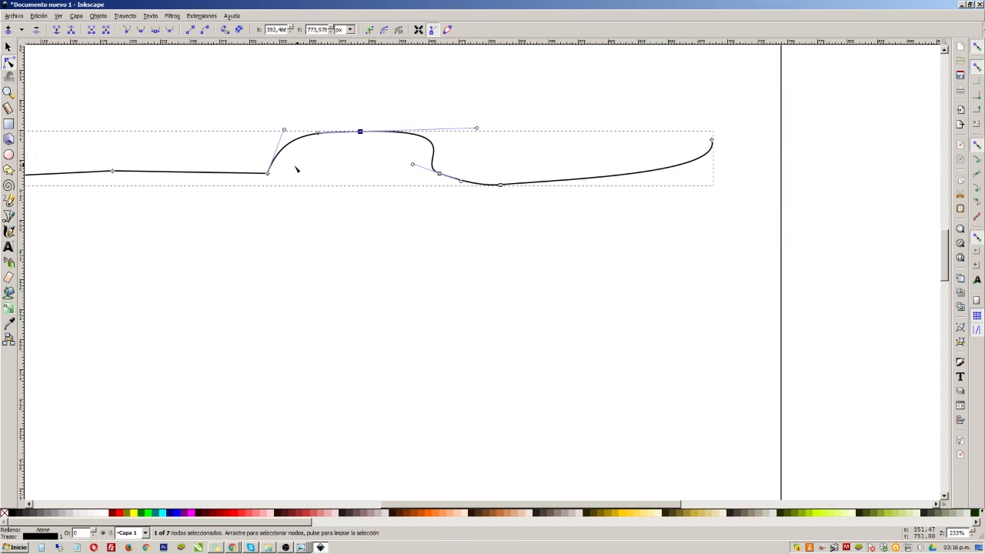
Try converting the segment between the corner node and the bump's top node to a straight line, and undo the conversion
{"action": "left_click_drag", "start_coordinate": [229, 103], "coordinate": [386, 215]}
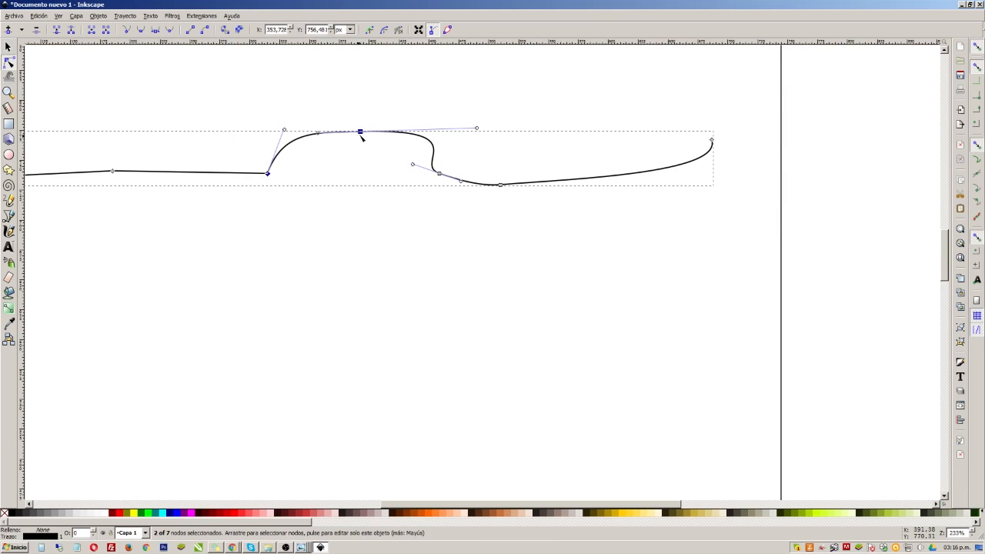
{"action": "left_click", "coordinate": [306, 149]}
{"action": "left_click", "coordinate": [190, 31]}
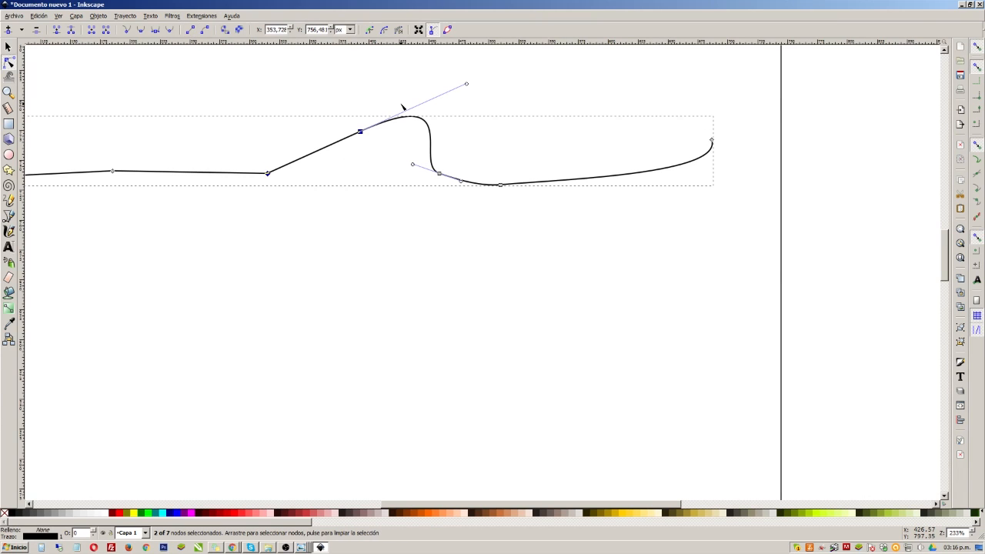
{"action": "key", "text": "ctrl+z"}
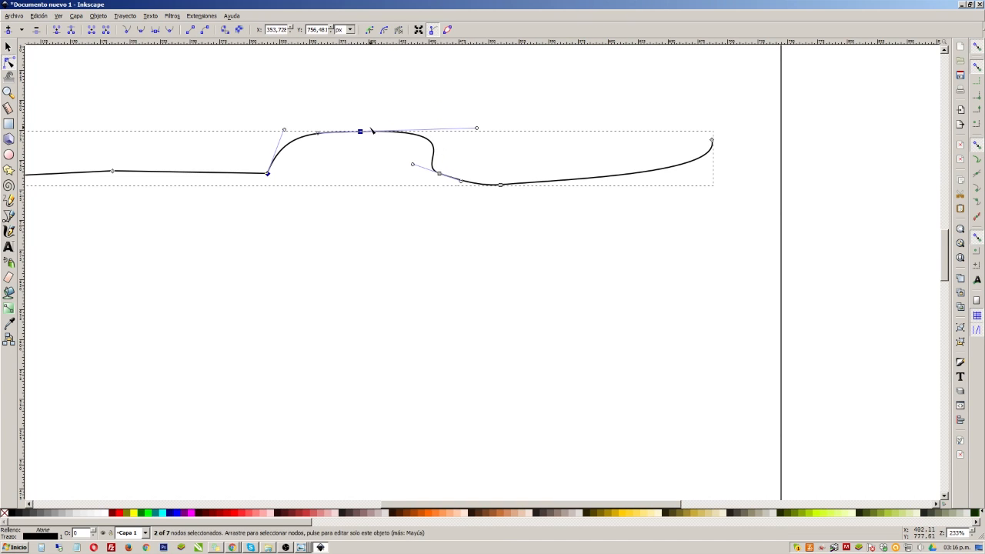
Make the bump's top node a cusp and convert the segment between it and the corner node to a straight line
{"action": "scroll", "coordinate": [358, 122], "scroll_direction": "up", "scroll_amount": 2, "text": "ctrl"}
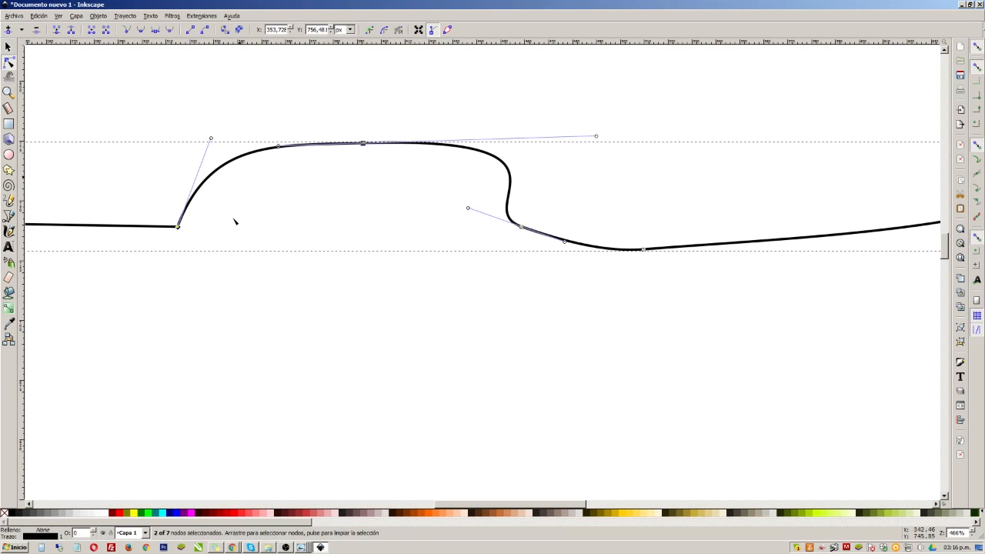
{"action": "left_click", "coordinate": [362, 144]}
{"action": "left_click_drag", "start_coordinate": [596, 137], "coordinate": [597, 164]}
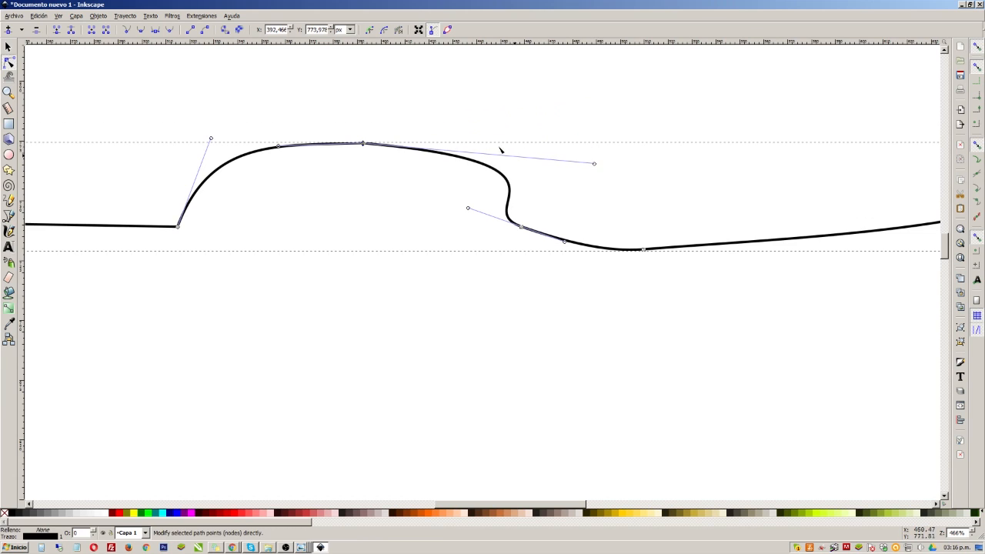
{"action": "key", "text": "ctrl+z"}
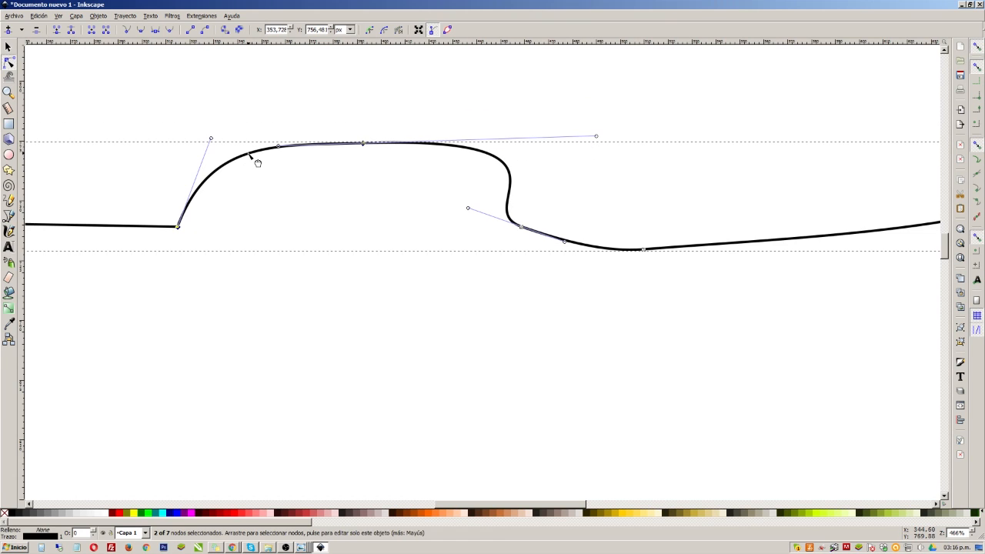
{"action": "left_click", "coordinate": [190, 31]}
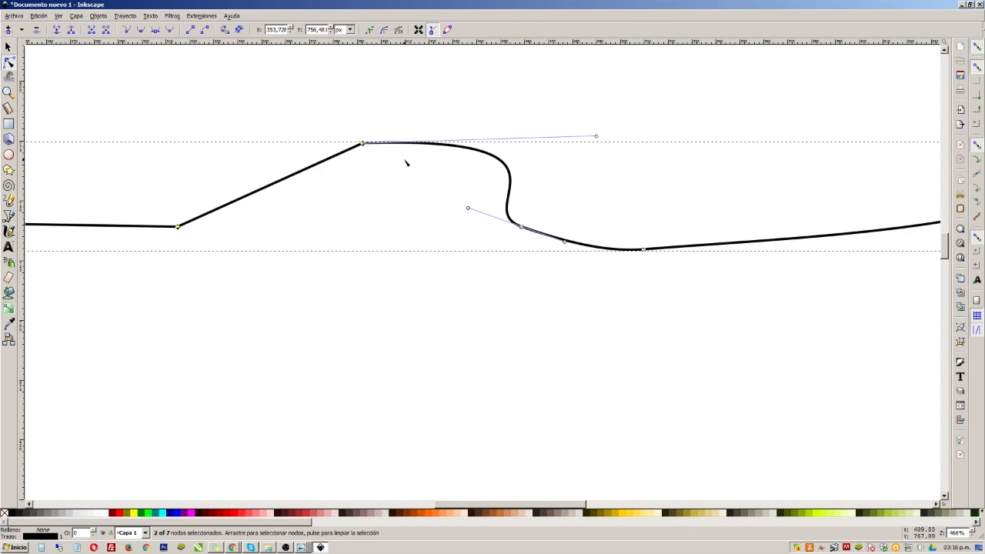
{"action": "left_click", "coordinate": [8, 48]}
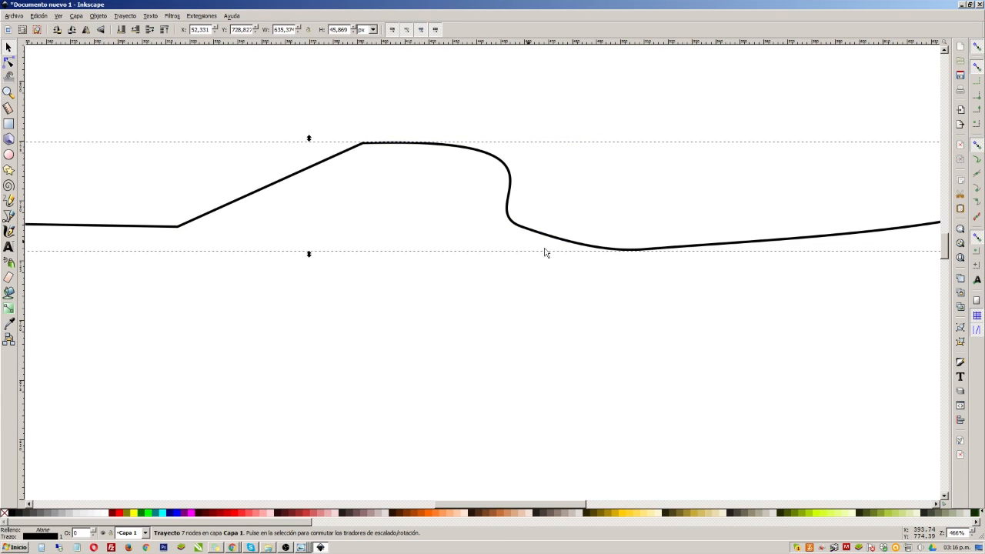
{"action": "scroll", "coordinate": [410, 195], "scroll_direction": "down", "scroll_amount": 4}
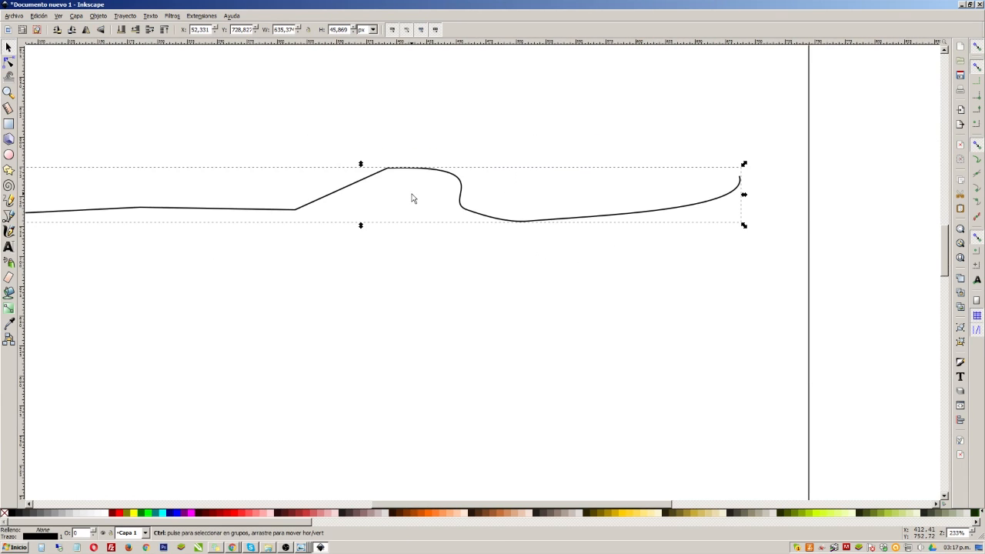
{"action": "scroll", "coordinate": [388, 185], "scroll_direction": "up", "scroll_amount": 2}
{"action": "scroll", "coordinate": [413, 184], "scroll_direction": "down", "scroll_amount": 3}
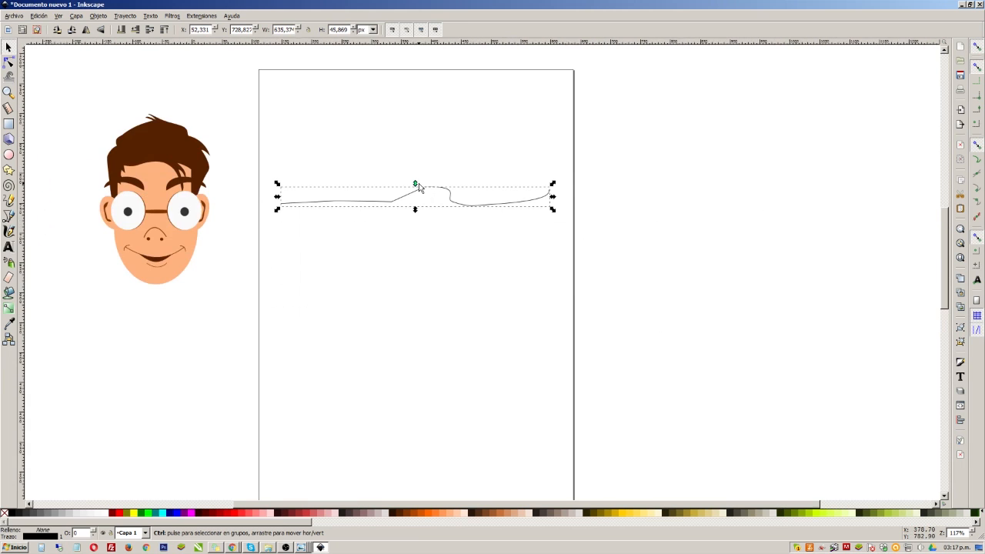
{"action": "scroll", "coordinate": [415, 189], "scroll_direction": "up", "scroll_amount": 2}
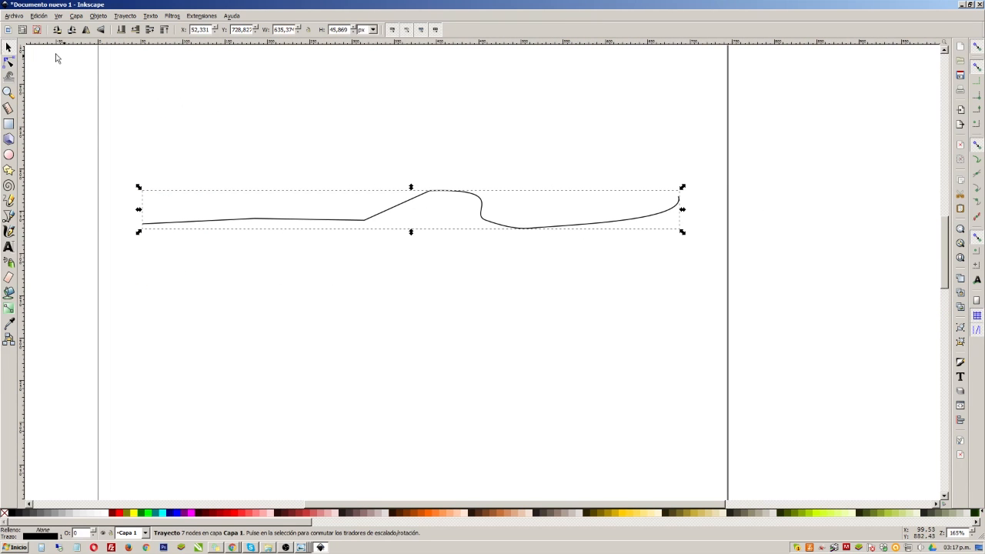
Try bending the bump's straight sloping segment downward from its middle, and undo the attempt
{"action": "left_click", "coordinate": [9, 61]}
{"action": "left_click", "coordinate": [426, 189]}
{"action": "scroll", "coordinate": [424, 185], "scroll_direction": "up", "scroll_amount": 2}
{"action": "scroll", "coordinate": [431, 202], "scroll_direction": "down", "scroll_amount": 2}
{"action": "scroll", "coordinate": [380, 222], "scroll_direction": "up", "scroll_amount": 2}
{"action": "scroll", "coordinate": [401, 226], "scroll_direction": "down", "scroll_amount": 2}
{"action": "scroll", "coordinate": [443, 227], "scroll_direction": "up", "scroll_amount": 1}
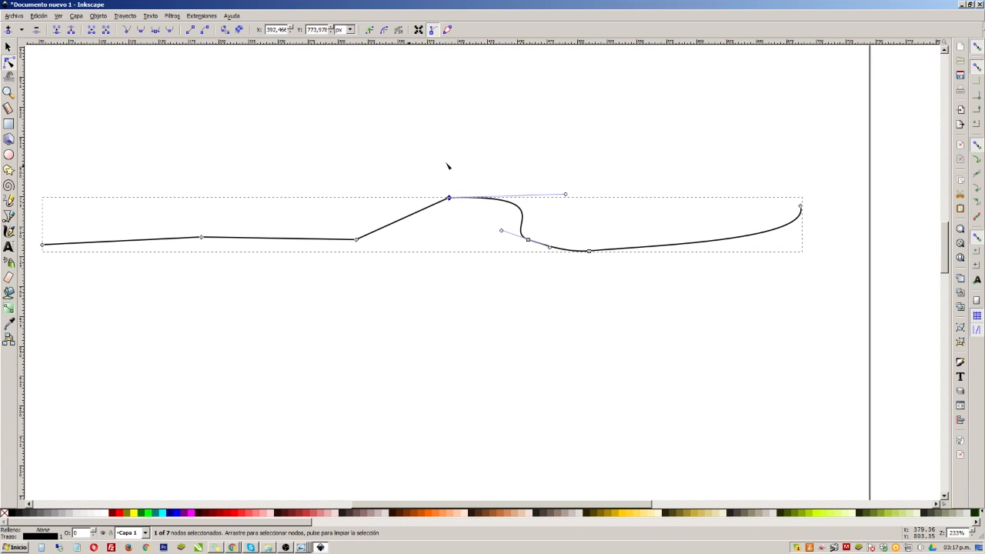
{"action": "left_click_drag", "start_coordinate": [416, 222], "coordinate": [437, 237]}
{"action": "key", "text": "ctrl+z"}
{"action": "key", "text": "ctrl+z"}
Select the sloping segment's two end nodes, try bending the line upward between them, and undo the attempt
{"action": "mouse_move", "coordinate": [450, 198]}
{"action": "left_mouse_down"}
{"action": "mouse_move", "coordinate": [405, 224]}
{"action": "mouse_move", "coordinate": [459, 201]}
{"action": "mouse_move", "coordinate": [451, 200]}
{"action": "left_mouse_up"}
{"action": "left_click", "coordinate": [356, 240]}
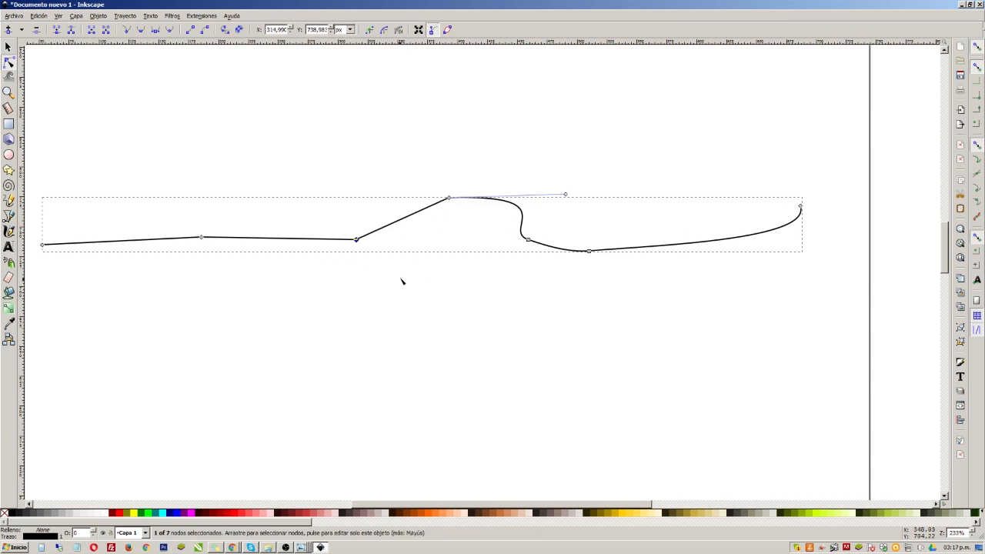
{"action": "left_click", "coordinate": [449, 199]}
{"action": "left_click_drag", "start_coordinate": [414, 228], "coordinate": [398, 197]}
{"action": "key", "text": "ctrl+z"}
{"action": "key", "text": "ctrl+z"}
Convert the straight sloping segment to a curve and pull its two handles outward so it bends into an S shape
{"action": "left_click", "coordinate": [209, 31]}
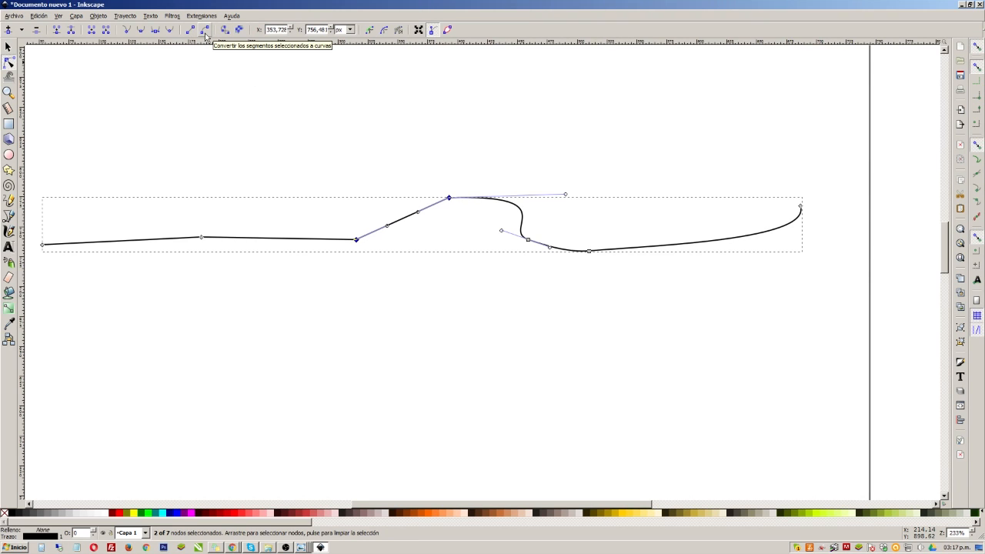
{"action": "left_click_drag", "start_coordinate": [418, 212], "coordinate": [495, 289]}
{"action": "left_click_drag", "start_coordinate": [389, 227], "coordinate": [421, 214]}
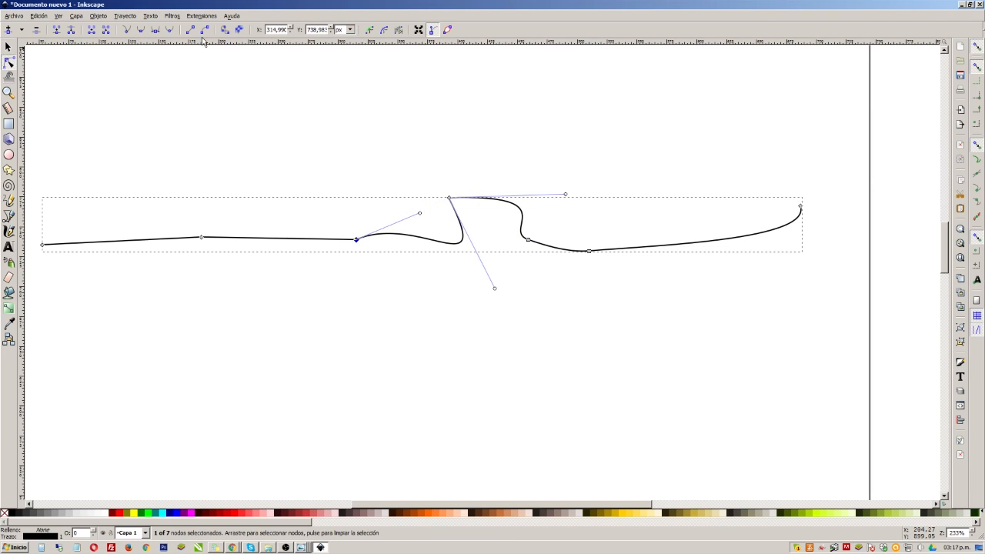
Make the corner node before the bump symmetric and rotate its handles nearly horizontal to smooth the transition
{"action": "left_click", "coordinate": [157, 27]}
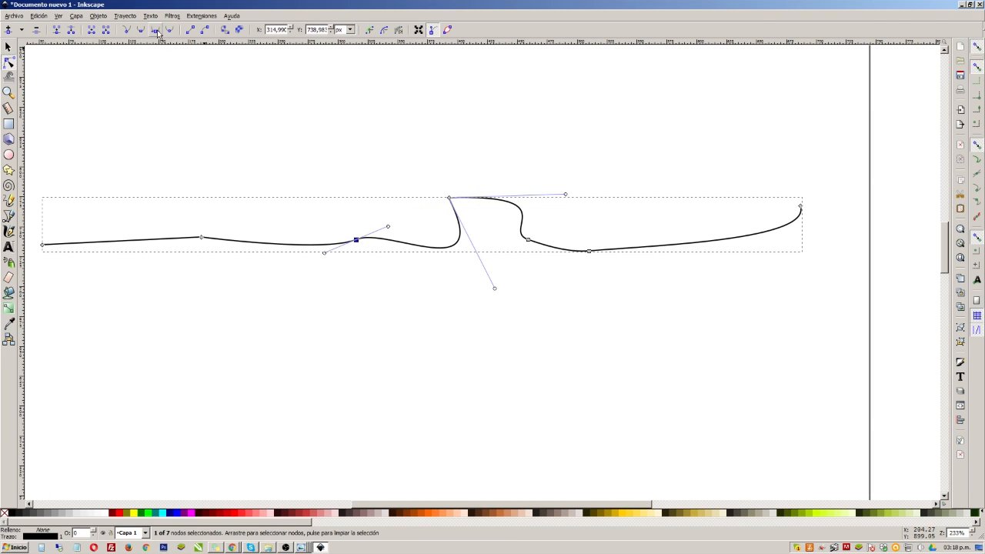
{"action": "scroll", "coordinate": [355, 257], "scroll_direction": "up", "scroll_amount": 1}
{"action": "left_click", "coordinate": [366, 279]}
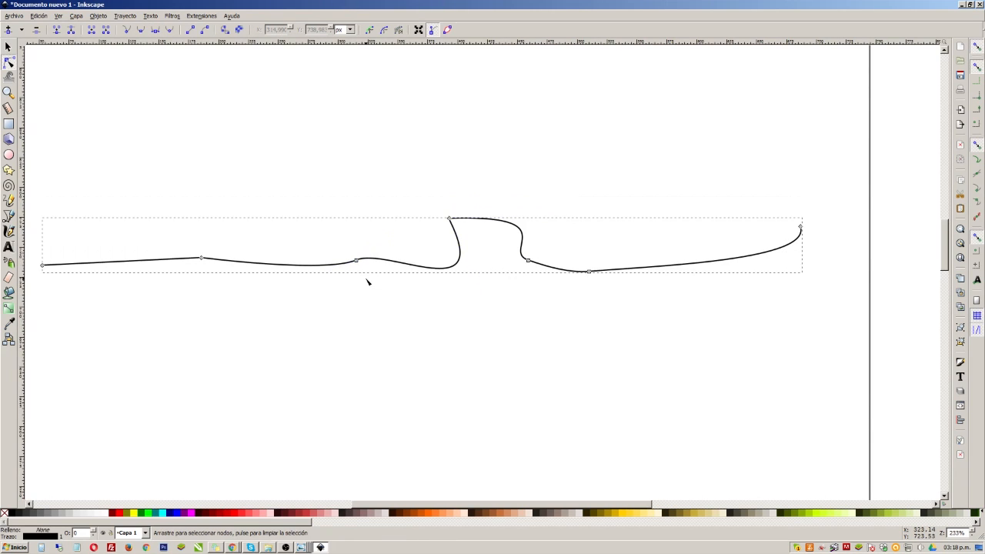
{"action": "scroll", "coordinate": [364, 273], "scroll_direction": "up", "scroll_amount": 5}
{"action": "left_click", "coordinate": [325, 207]}
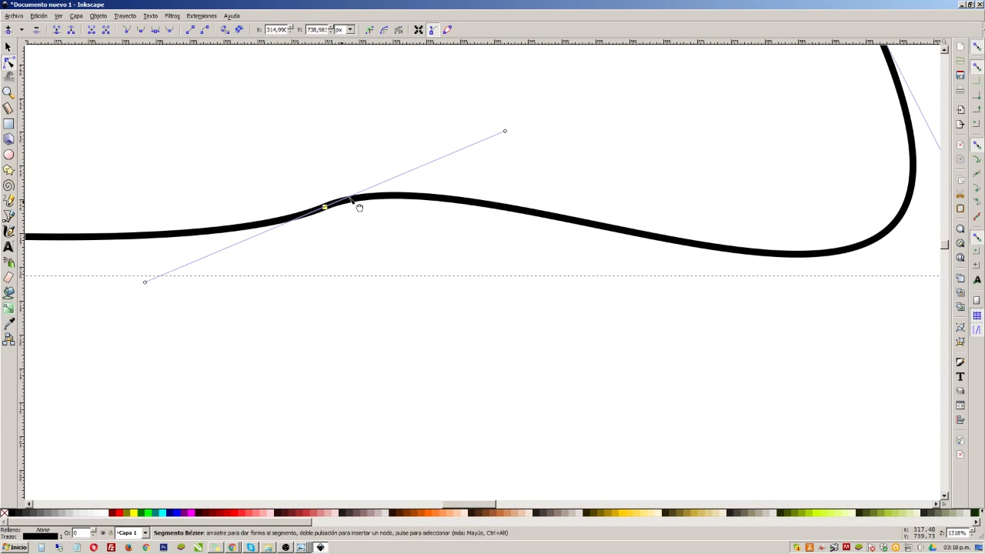
{"action": "left_click_drag", "start_coordinate": [506, 131], "coordinate": [286, 236]}
{"action": "left_click_drag", "start_coordinate": [506, 133], "coordinate": [513, 202]}
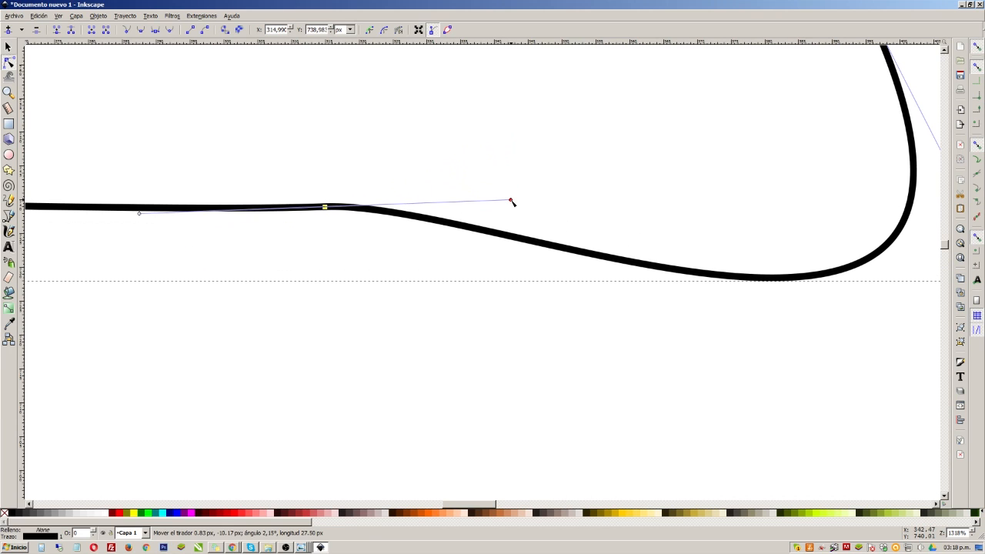
{"action": "scroll", "coordinate": [513, 216], "scroll_direction": "down", "scroll_amount": 3}
{"action": "scroll", "coordinate": [513, 217], "scroll_direction": "down", "scroll_amount": 2}
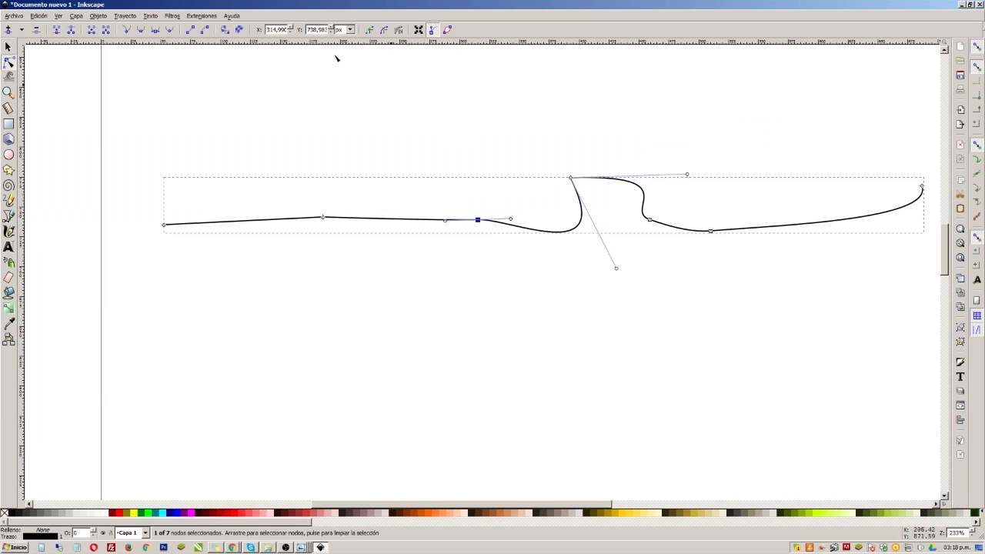
Select the whole edited path as an object and delete it from the page
{"action": "left_click", "coordinate": [8, 46]}
{"action": "left_click", "coordinate": [405, 136]}
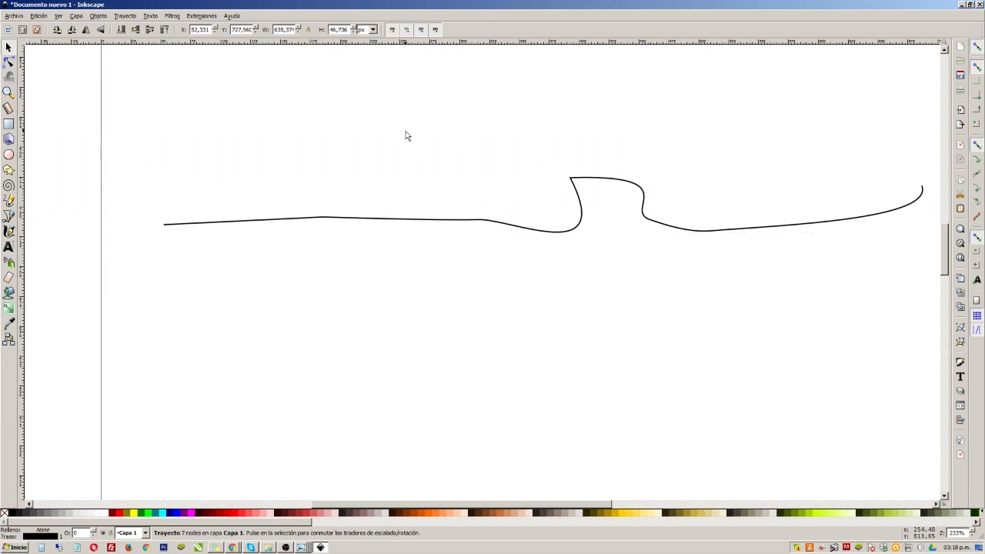
{"action": "scroll", "coordinate": [404, 231], "scroll_direction": "down", "scroll_amount": 6}
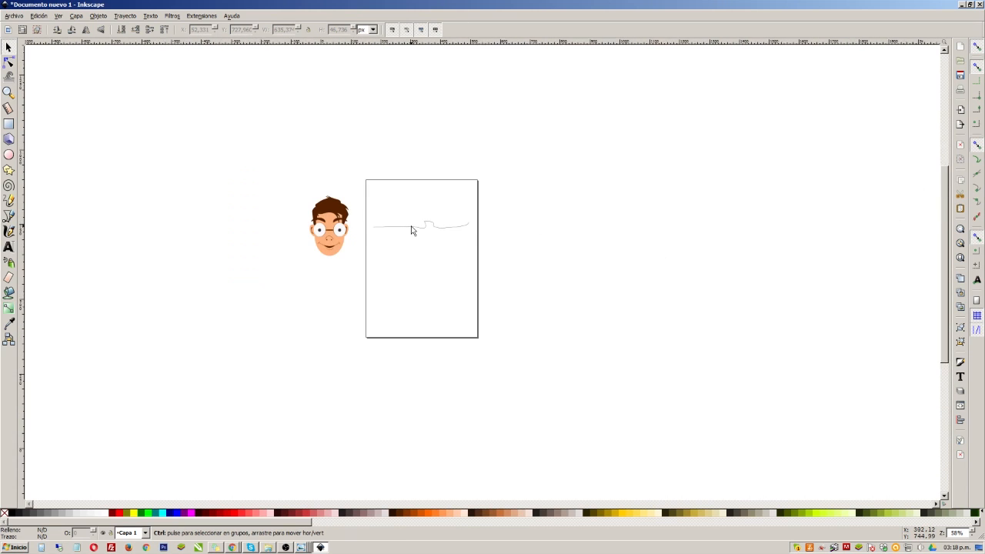
{"action": "scroll", "coordinate": [411, 228], "scroll_direction": "up", "scroll_amount": 3}
{"action": "scroll", "coordinate": [393, 222], "scroll_direction": "up", "scroll_amount": 2}
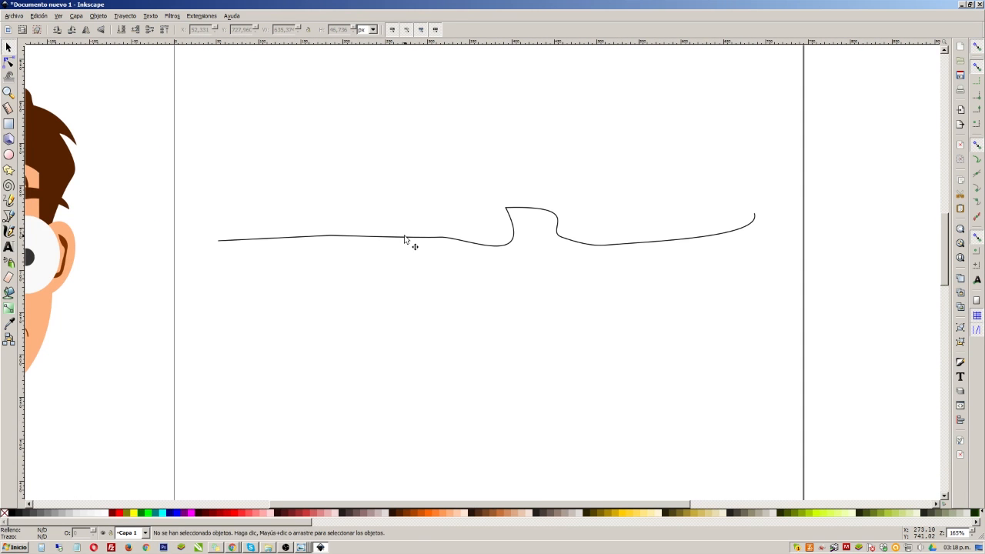
{"action": "left_click", "coordinate": [405, 238]}
{"action": "scroll", "coordinate": [404, 238], "scroll_direction": "down", "scroll_amount": 2}
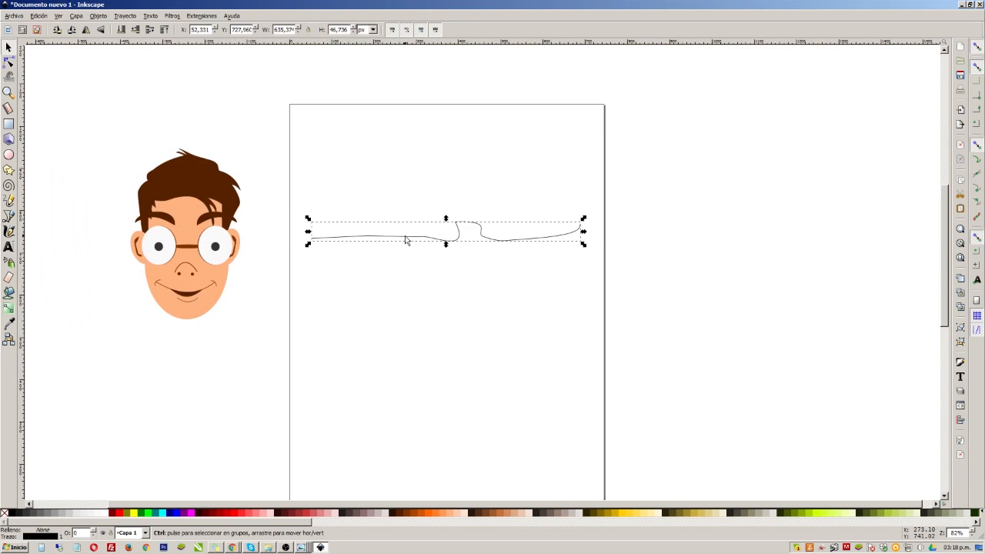
{"action": "scroll", "coordinate": [406, 239], "scroll_direction": "down", "scroll_amount": 1}
{"action": "key", "text": "Delete"}
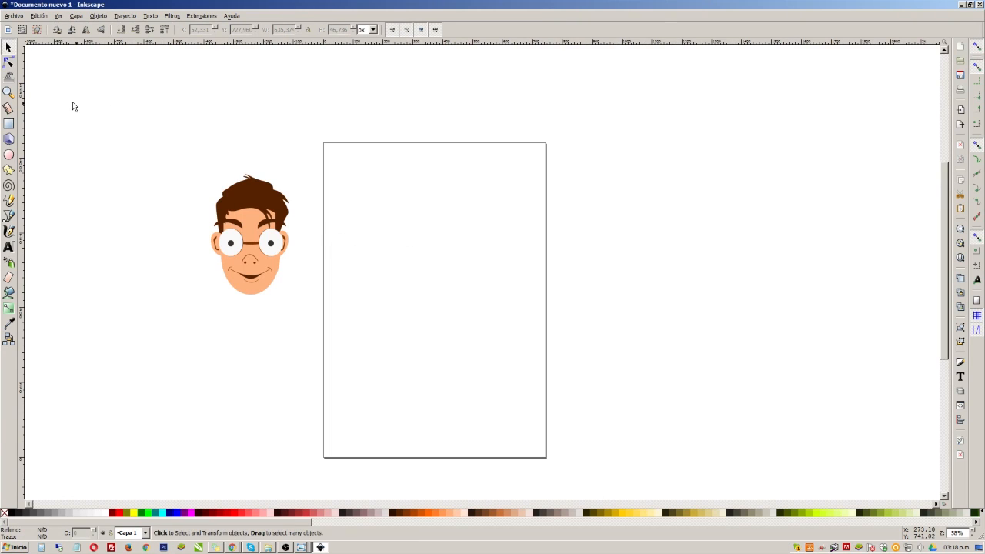
Draw an orange square about 304 px wide in the upper part of the page and round its corners by about 65 px
{"action": "left_click", "coordinate": [8, 124]}
{"action": "left_click_drag", "start_coordinate": [386, 192], "coordinate": [484, 285]}
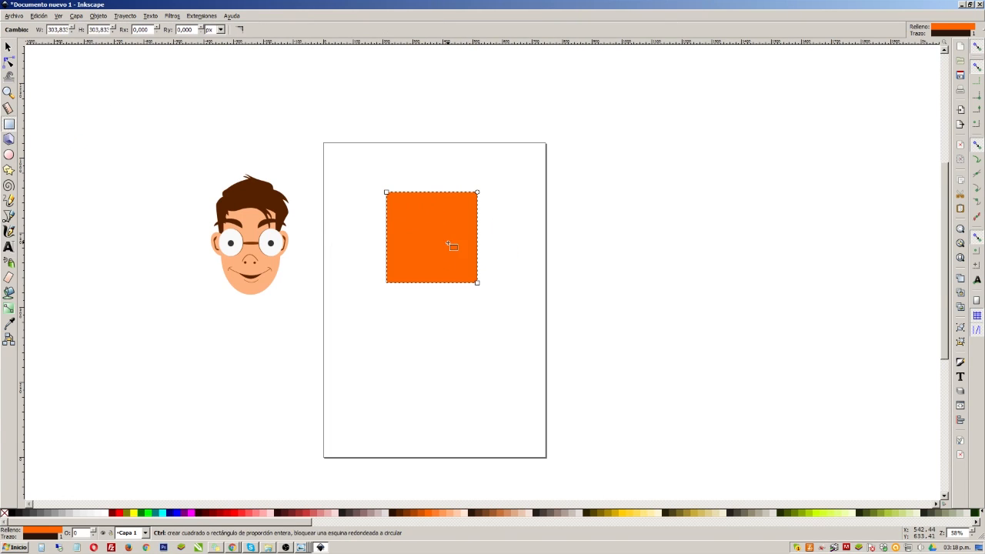
{"action": "left_click_drag", "start_coordinate": [477, 193], "coordinate": [478, 211]}
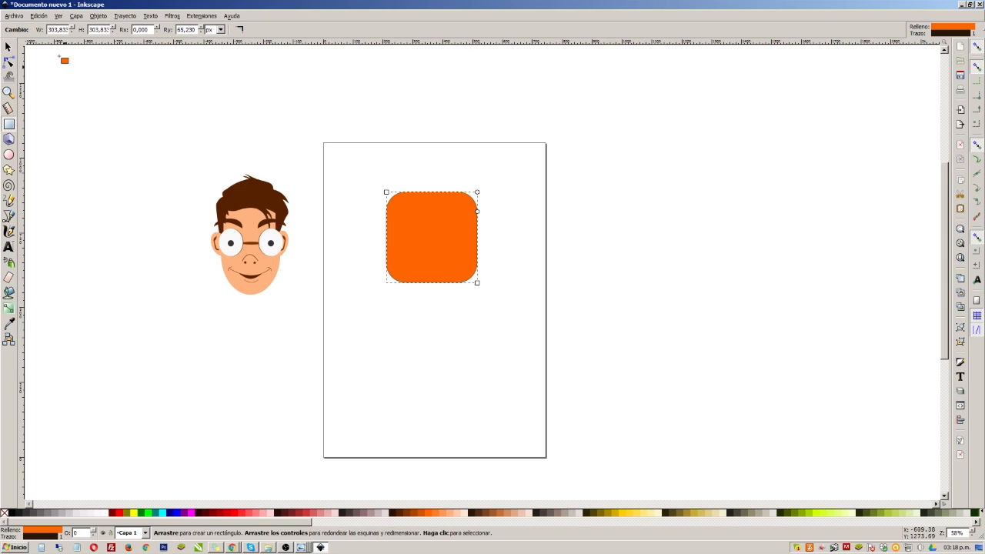
Convert the orange rounded square from a shape object to an editable path and activate node editing
{"action": "left_click", "coordinate": [8, 48]}
{"action": "left_click", "coordinate": [339, 136]}
{"action": "scroll", "coordinate": [466, 252], "scroll_direction": "up", "scroll_amount": 2}
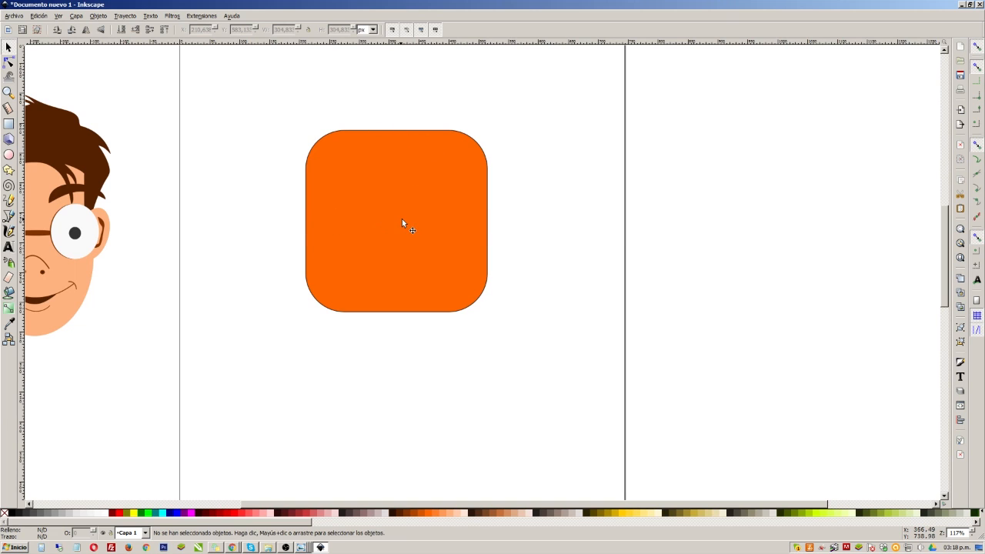
{"action": "left_click", "coordinate": [391, 185]}
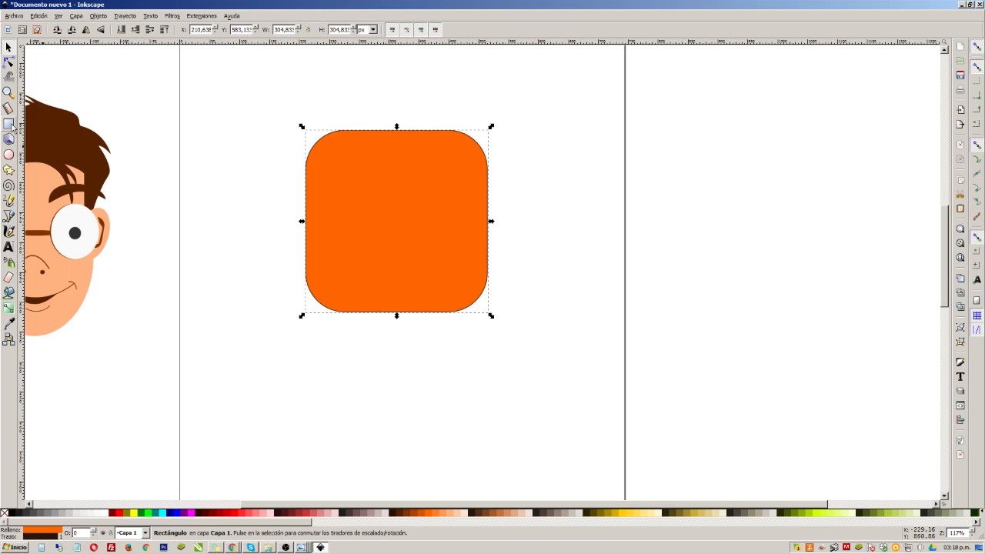
{"action": "left_click", "coordinate": [8, 169]}
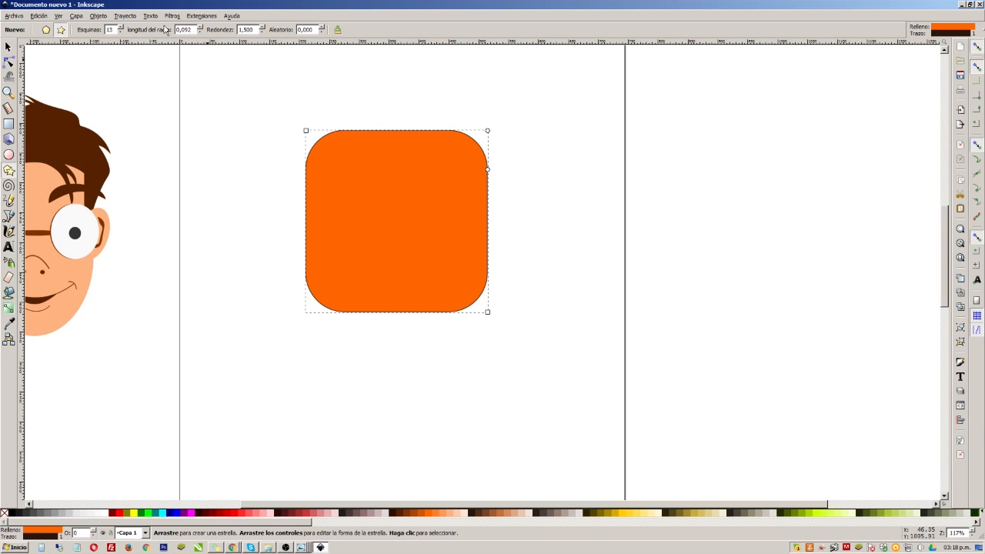
{"action": "left_click", "coordinate": [129, 16]}
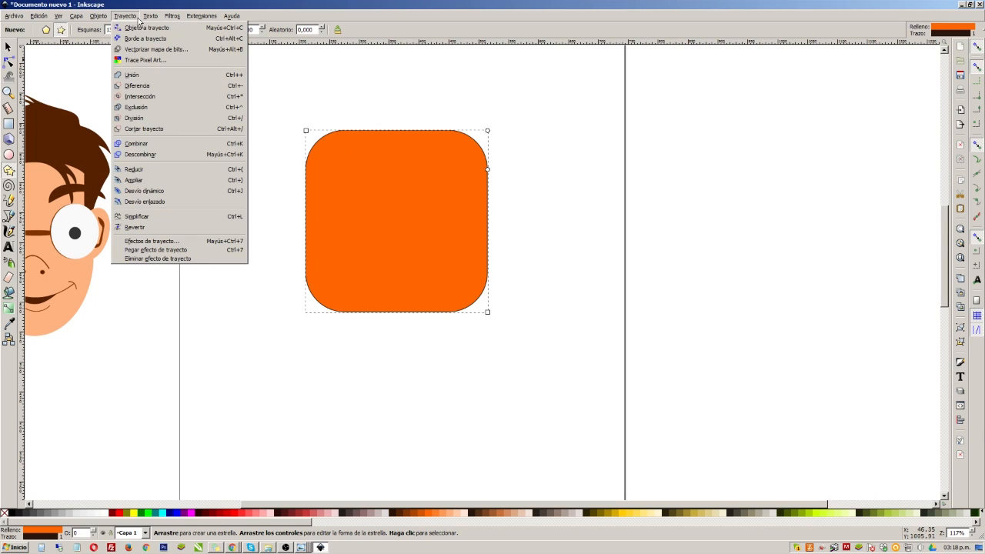
{"action": "left_click", "coordinate": [12, 64]}
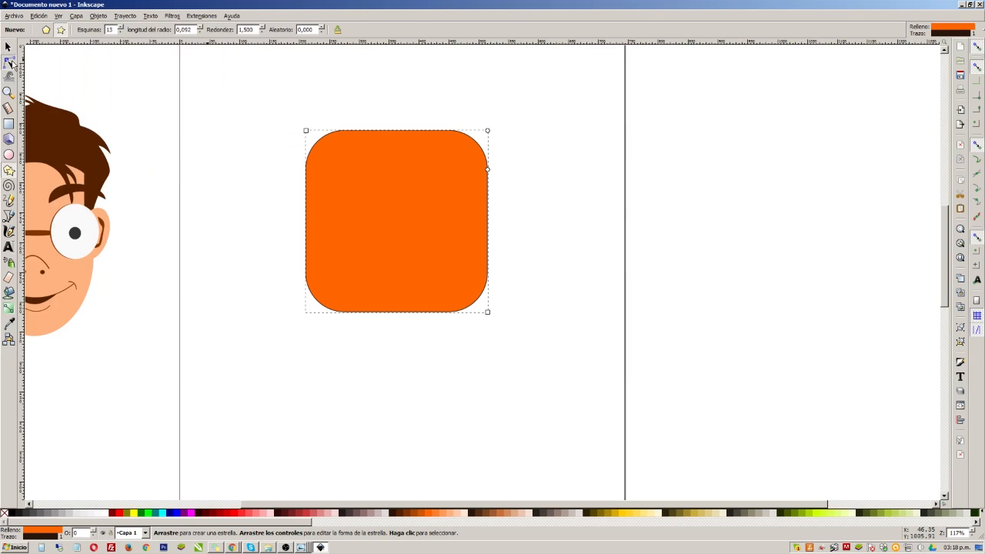
{"action": "left_click", "coordinate": [9, 63]}
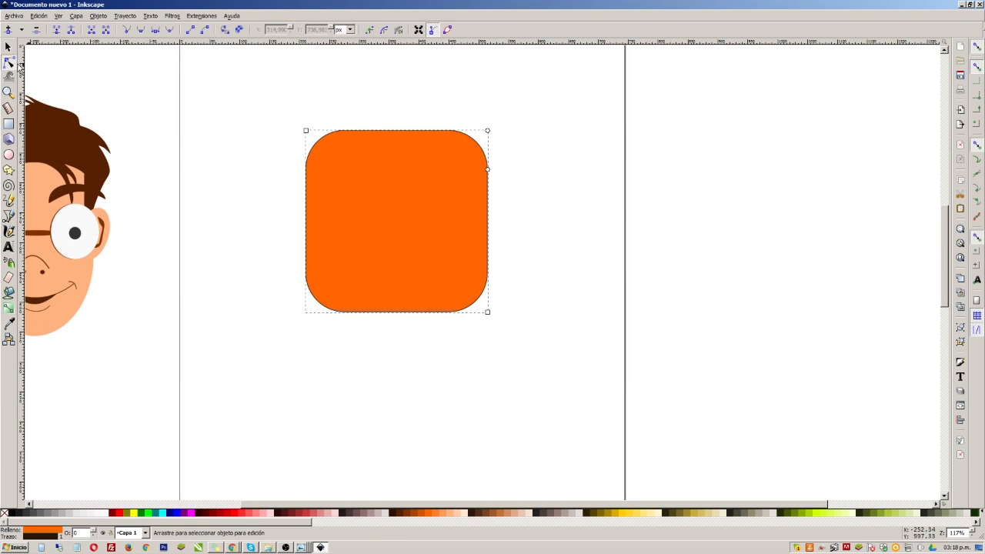
{"action": "left_click", "coordinate": [223, 31]}
Bend the orange path's top and right edges deeply inward to form two curved hollows
{"action": "left_click_drag", "start_coordinate": [323, 110], "coordinate": [386, 270]}
{"action": "key", "text": "ctrl+z"}
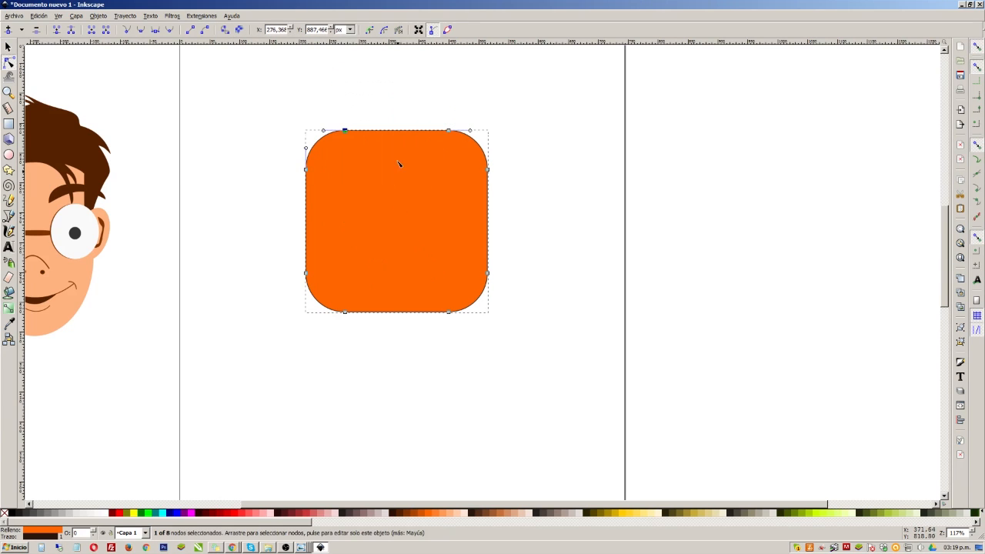
{"action": "left_click_drag", "start_coordinate": [402, 139], "coordinate": [405, 175]}
{"action": "left_click_drag", "start_coordinate": [492, 237], "coordinate": [439, 252]}
{"action": "left_click_drag", "start_coordinate": [384, 167], "coordinate": [375, 186]}
Select the deformed orange shape as a whole object and delete it from the page
{"action": "left_click", "coordinate": [8, 47]}
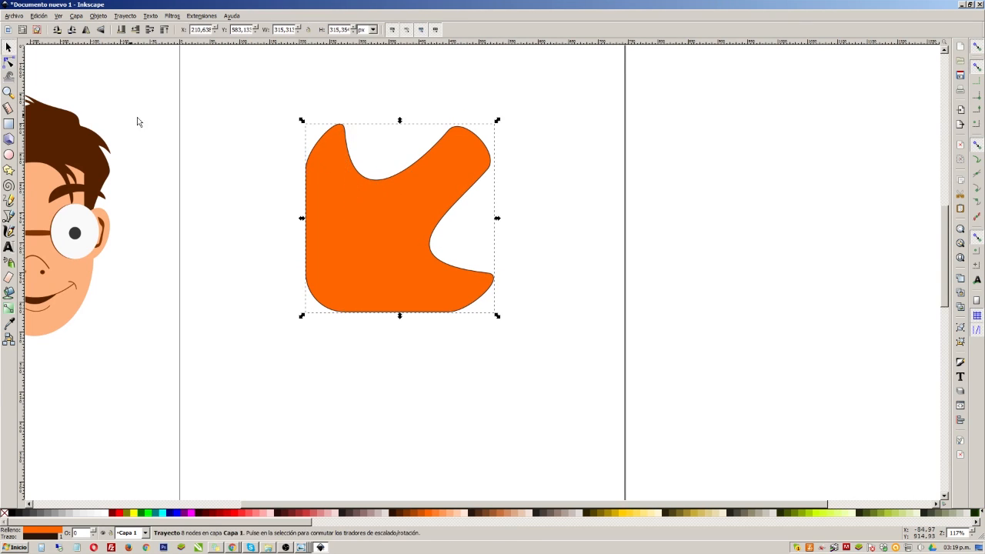
{"action": "left_click", "coordinate": [137, 117]}
{"action": "scroll", "coordinate": [405, 285], "scroll_direction": "down", "scroll_amount": 2}
{"action": "left_click", "coordinate": [401, 281]}
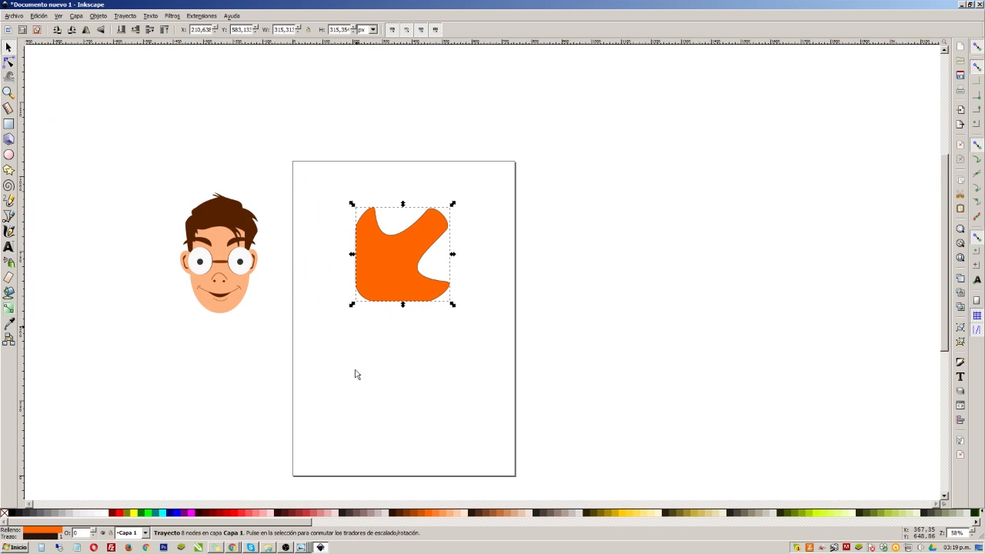
{"action": "left_click", "coordinate": [518, 262]}
{"action": "scroll", "coordinate": [400, 271], "scroll_direction": "up", "scroll_amount": 2}
{"action": "scroll", "coordinate": [400, 271], "scroll_direction": "down", "scroll_amount": 1}
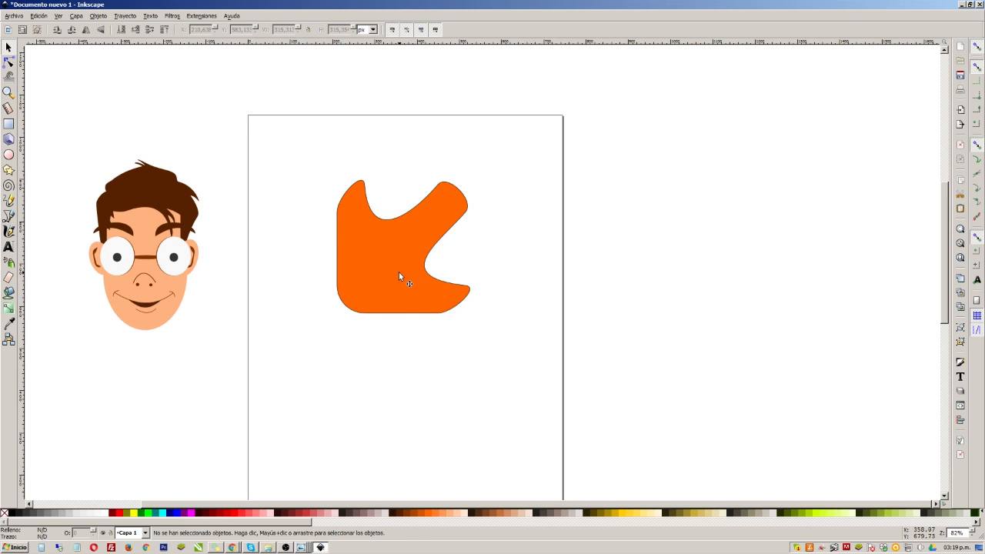
{"action": "left_click", "coordinate": [398, 275]}
{"action": "key", "text": "Delete"}
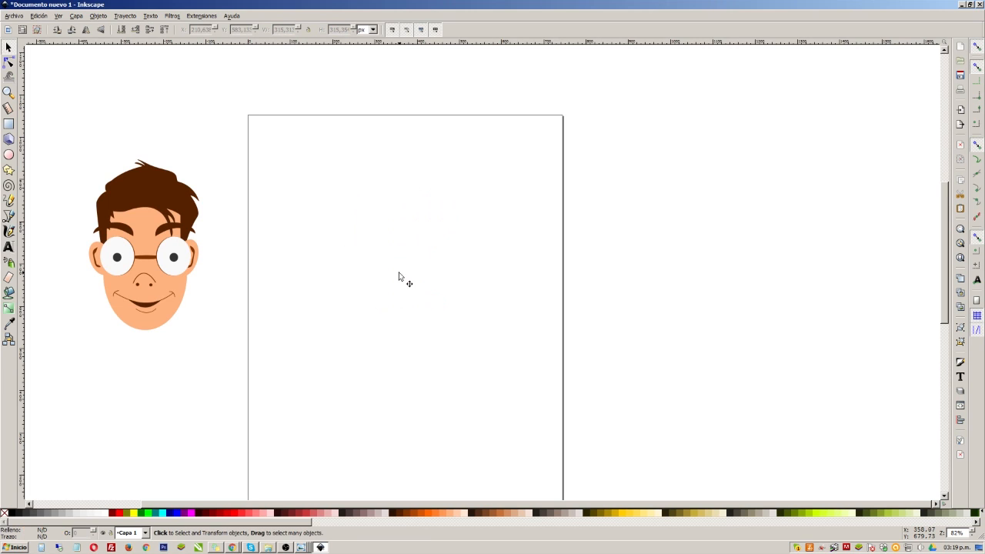
Import the black hummingbird PNG as an embedded image with DPI from file and rendering mode None (auto)
{"action": "left_click", "coordinate": [268, 547]}
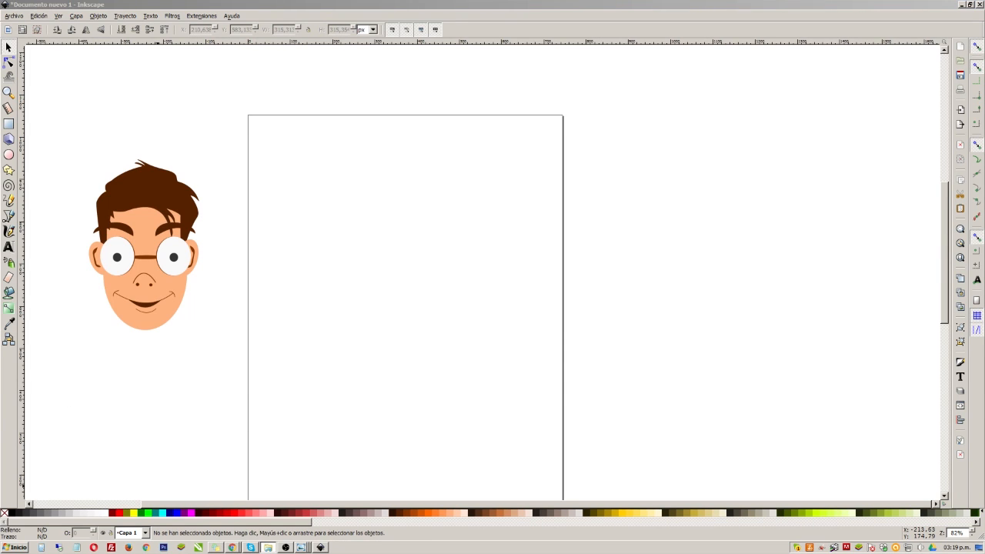
{"action": "left_click_drag", "start_coordinate": [89, 307], "coordinate": [367, 297]}
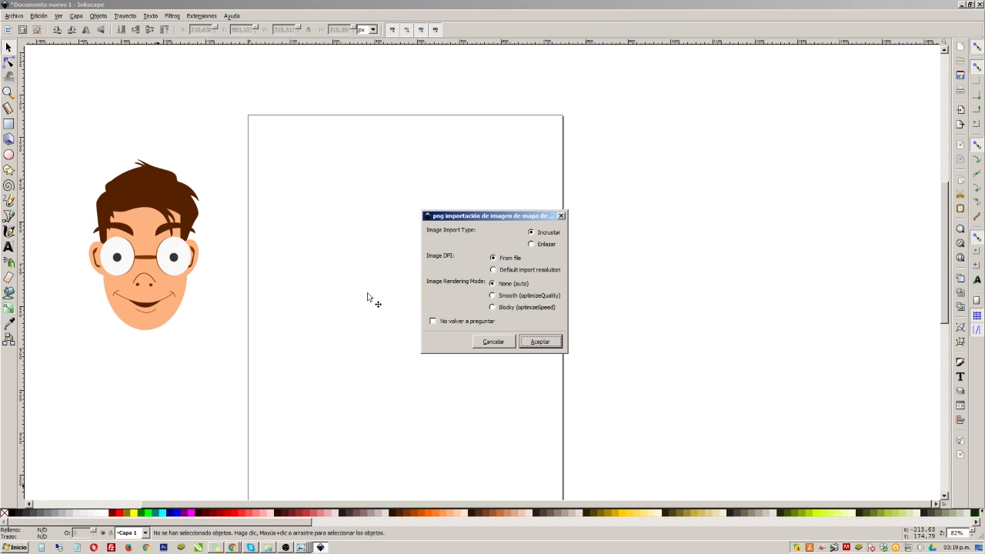
{"action": "left_click", "coordinate": [535, 343]}
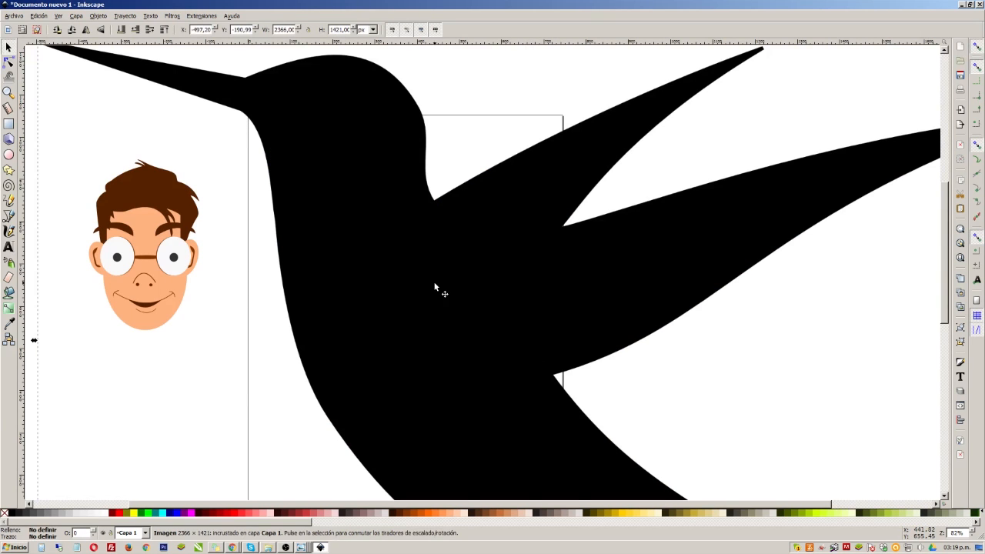
Shrink the hummingbird image to about 626 by 541 px and place it in the middle of the page
{"action": "scroll", "coordinate": [455, 288], "scroll_direction": "down", "scroll_amount": 4}
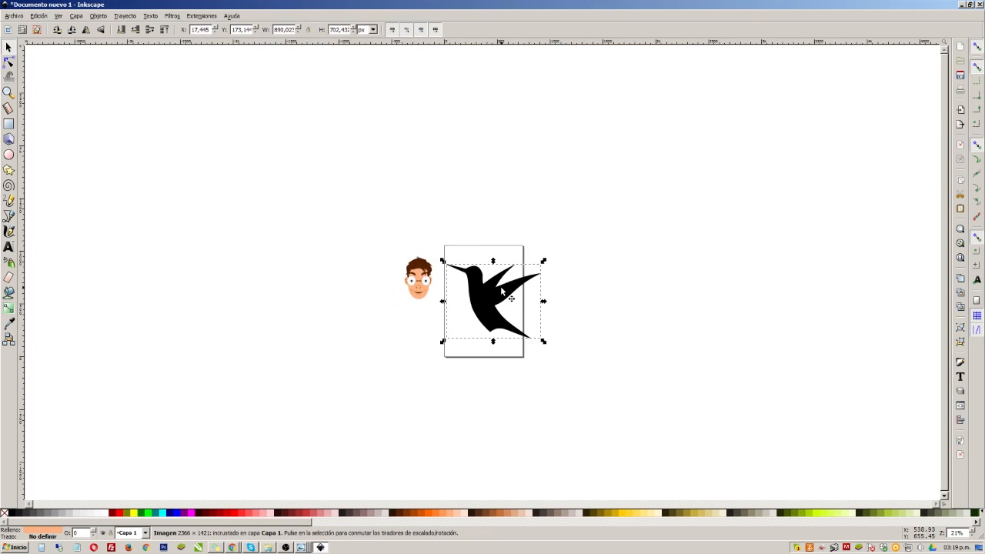
{"action": "scroll", "coordinate": [500, 286], "scroll_direction": "up", "scroll_amount": 3}
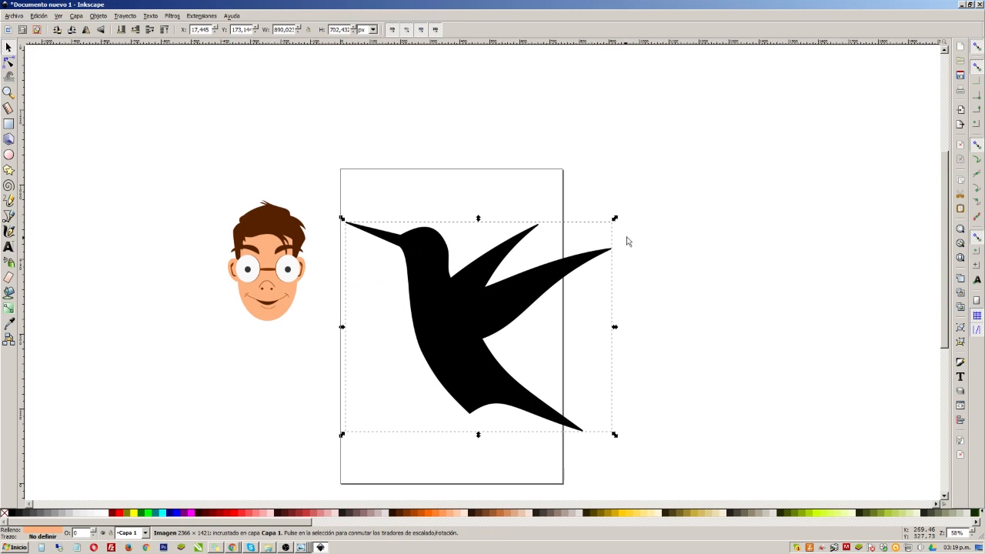
{"action": "left_click_drag", "start_coordinate": [615, 219], "coordinate": [577, 248]}
{"action": "left_click_drag", "start_coordinate": [451, 311], "coordinate": [443, 290]}
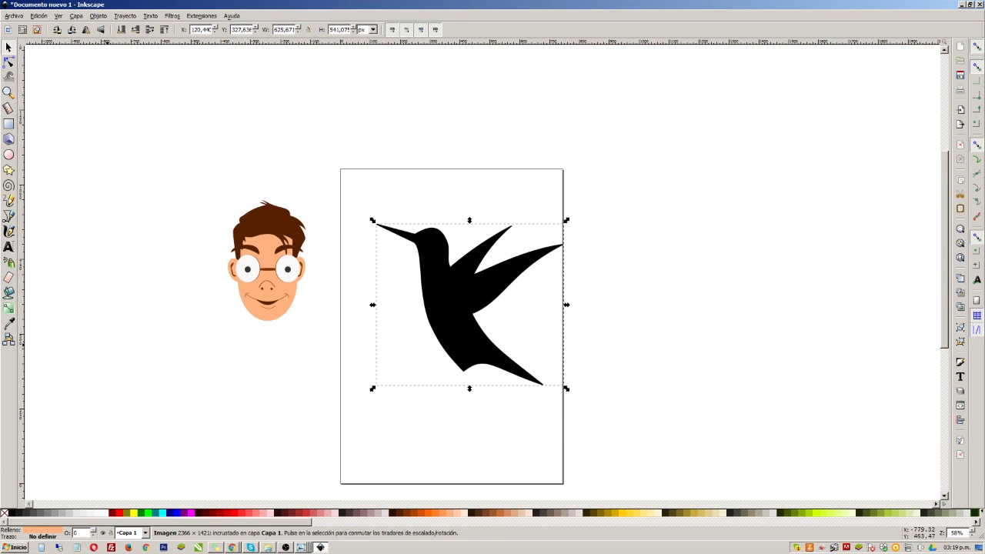
Import the Inkscape logo image as an embedded bitmap and place it in the page's lower-left area
{"action": "left_click_drag", "start_coordinate": [278, 410], "coordinate": [690, 299]}
{"action": "left_click", "coordinate": [539, 342]}
{"action": "left_click_drag", "start_coordinate": [537, 346], "coordinate": [402, 406]}
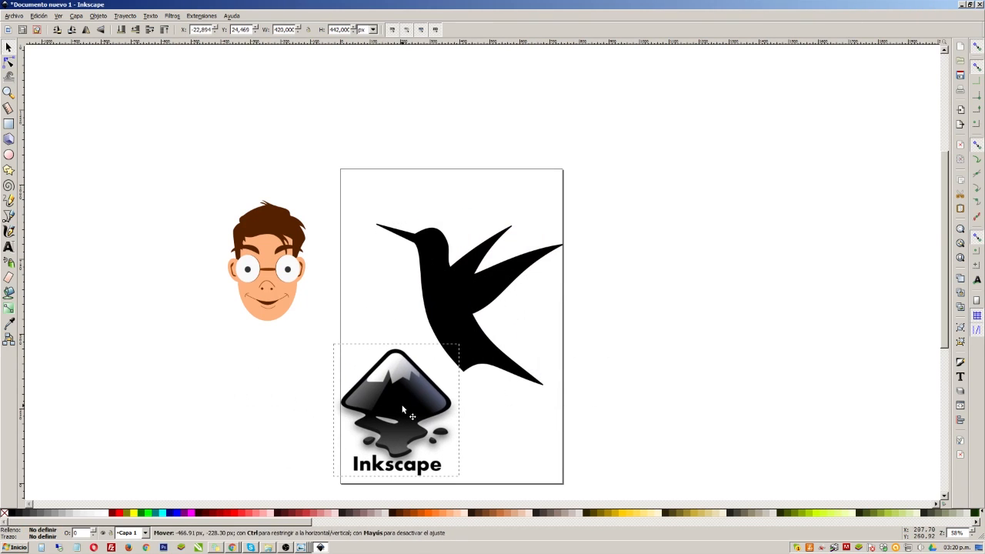
Move the hummingbird up to the page's upper-right corner and shift the Inkscape logo slightly inward
{"action": "left_click", "coordinate": [459, 272]}
{"action": "left_click_drag", "start_coordinate": [460, 272], "coordinate": [521, 209]}
{"action": "left_click", "coordinate": [401, 401]}
{"action": "left_click_drag", "start_coordinate": [401, 402], "coordinate": [425, 390]}
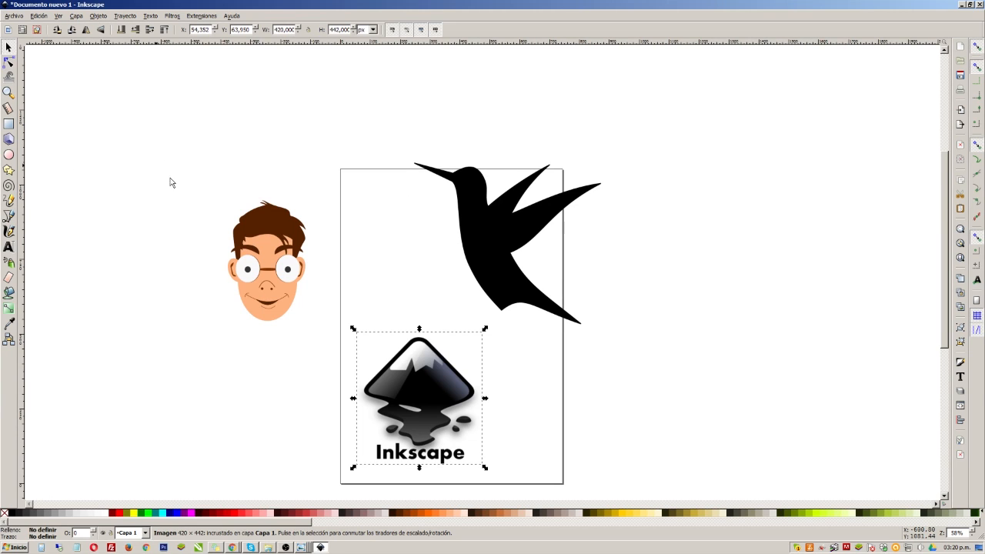
Move the Inkscape logo off the page to its right and bring the hummingbird back to the page's middle
{"action": "left_click", "coordinate": [486, 211]}
{"action": "left_click_drag", "start_coordinate": [356, 336], "coordinate": [677, 307]}
{"action": "left_click", "coordinate": [487, 285]}
{"action": "left_click_drag", "start_coordinate": [488, 285], "coordinate": [434, 357]}
{"action": "left_click", "coordinate": [483, 339]}
{"action": "scroll", "coordinate": [443, 323], "scroll_direction": "up", "scroll_amount": 1}
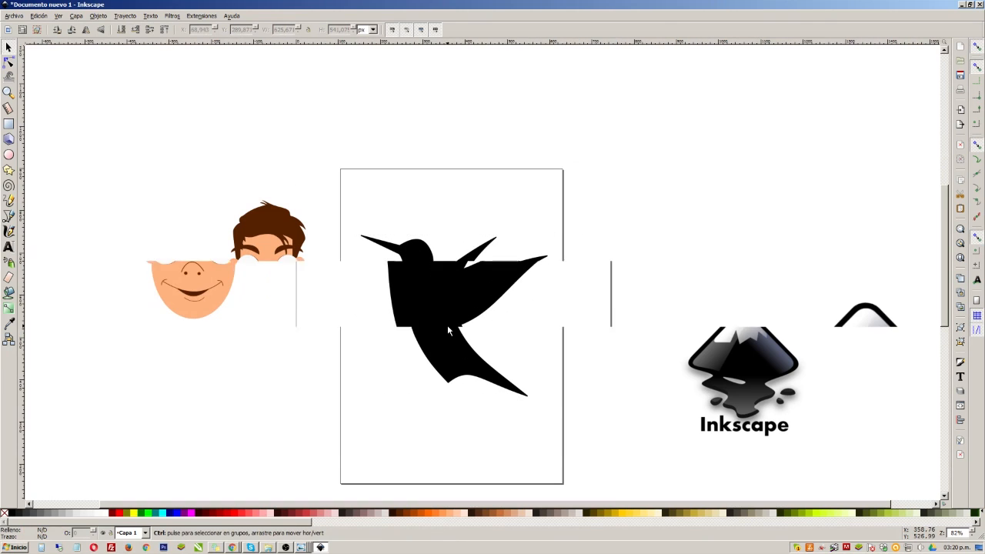
{"action": "key", "text": "b"}
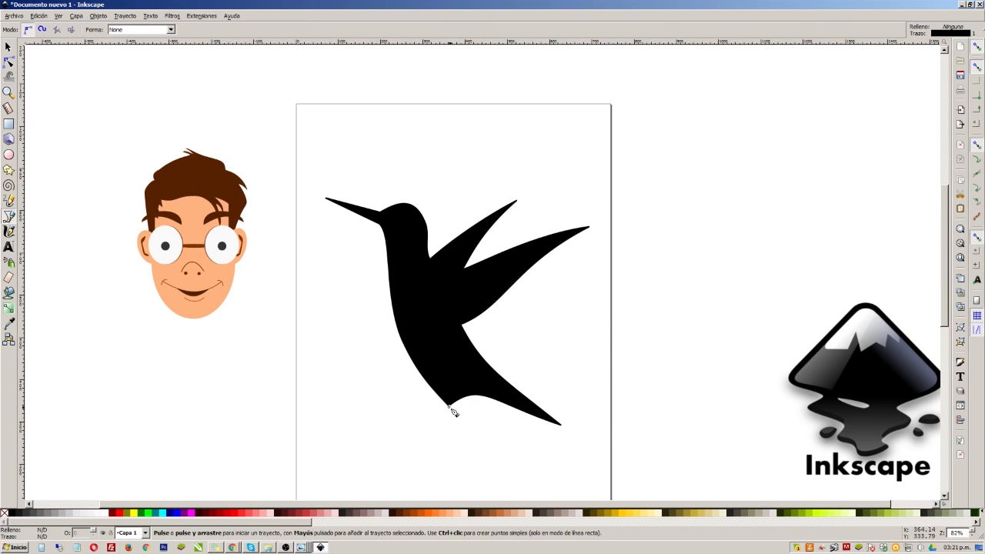
{"action": "left_click", "coordinate": [448, 405]}
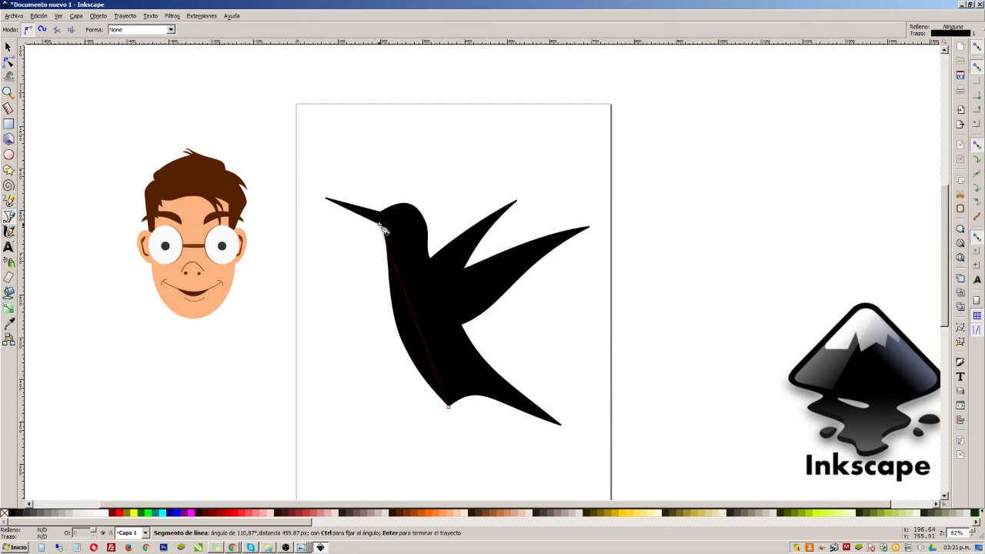
{"action": "left_click", "coordinate": [383, 228]}
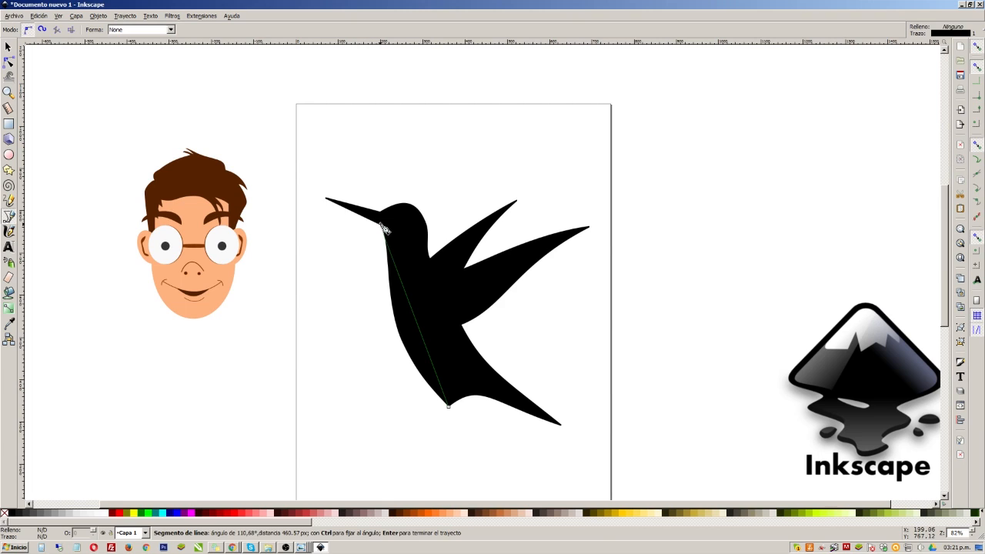
{"action": "left_click", "coordinate": [327, 199]}
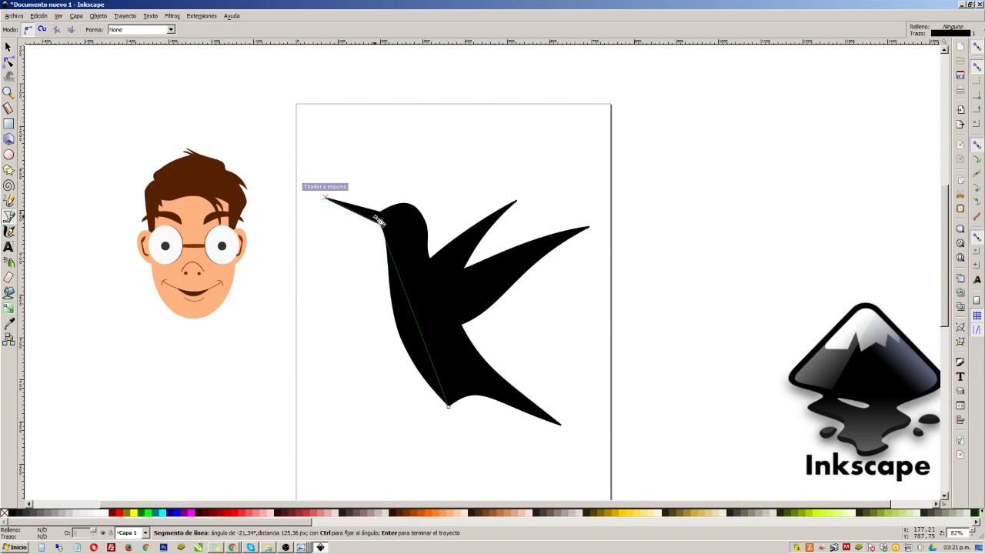
{"action": "left_click", "coordinate": [428, 230]}
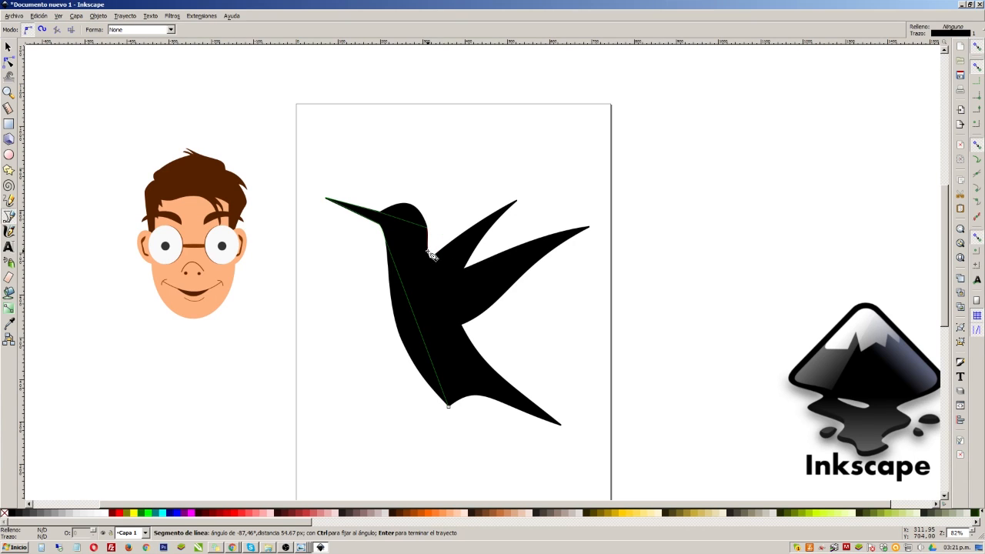
{"action": "left_click", "coordinate": [430, 255]}
{"action": "left_click", "coordinate": [517, 201]}
{"action": "left_click", "coordinate": [466, 266]}
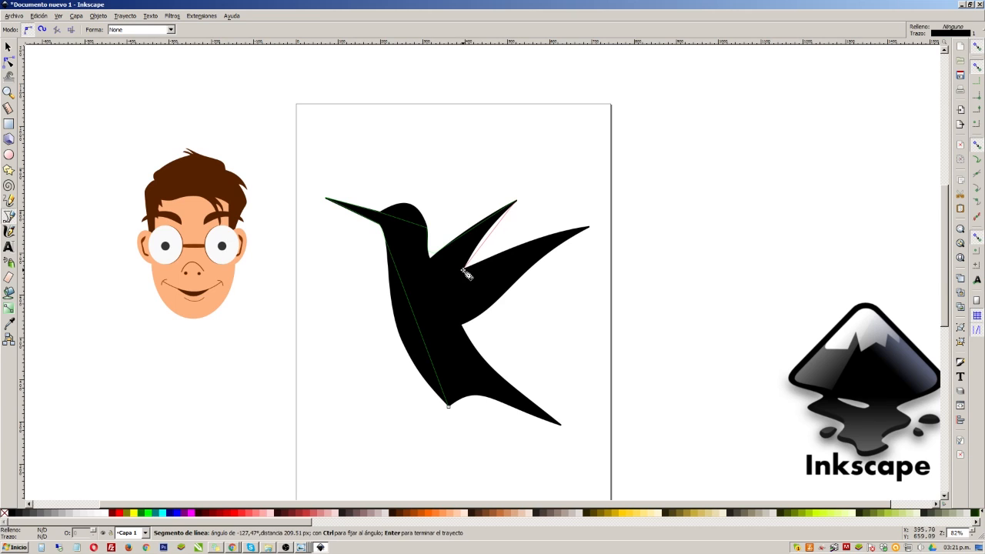
{"action": "left_click", "coordinate": [590, 227]}
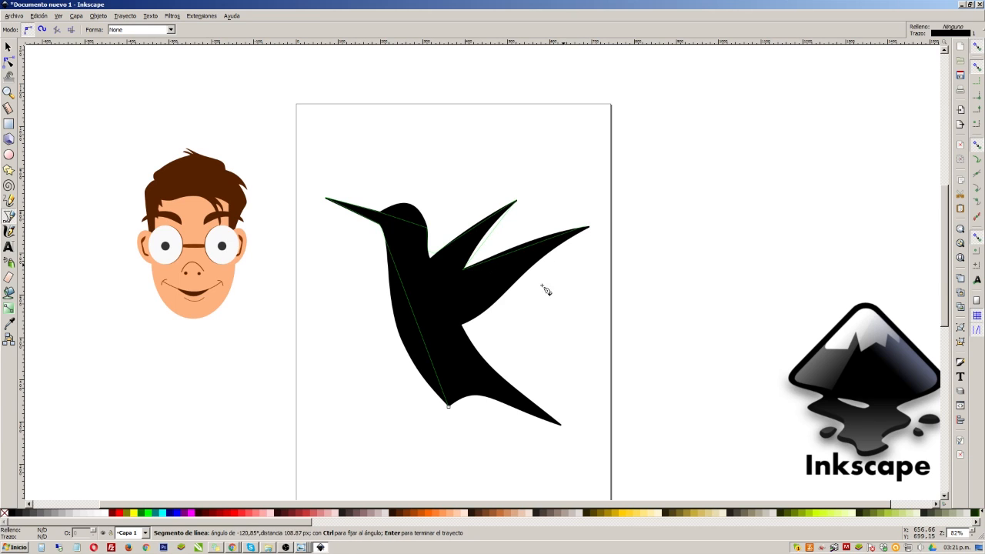
{"action": "left_click", "coordinate": [462, 326]}
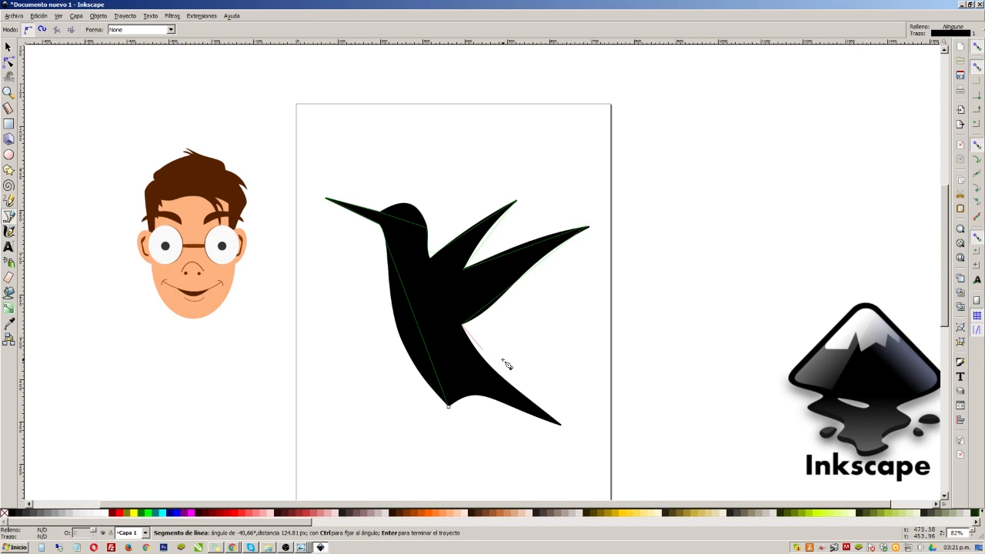
{"action": "key", "text": "Escape"}
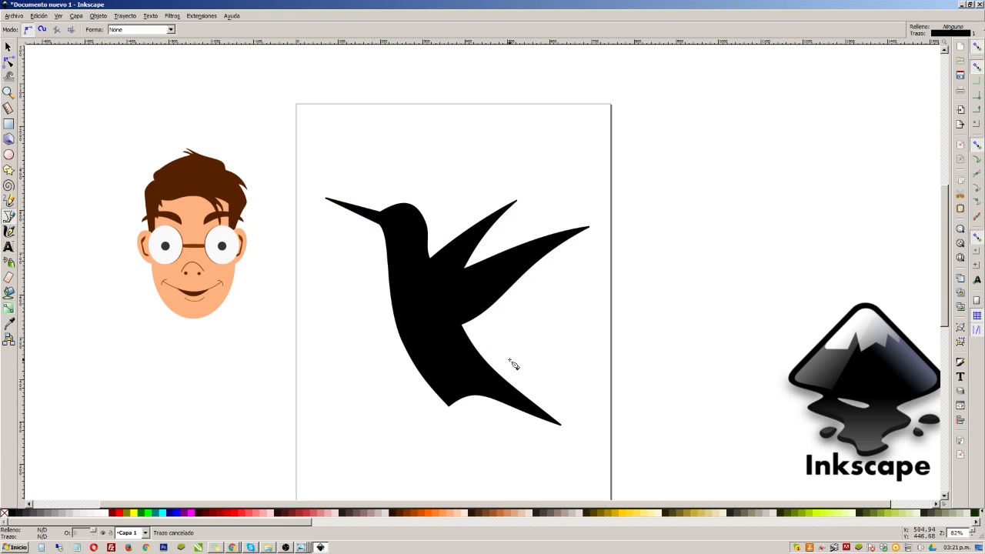
Trace the hummingbird with straight Pen segments from the body's lower tip past throat, beak and back of the head to the upper wing's base
{"action": "left_click", "coordinate": [450, 405]}
{"action": "left_click", "coordinate": [383, 231]}
{"action": "left_click", "coordinate": [326, 199]}
{"action": "left_click", "coordinate": [381, 211]}
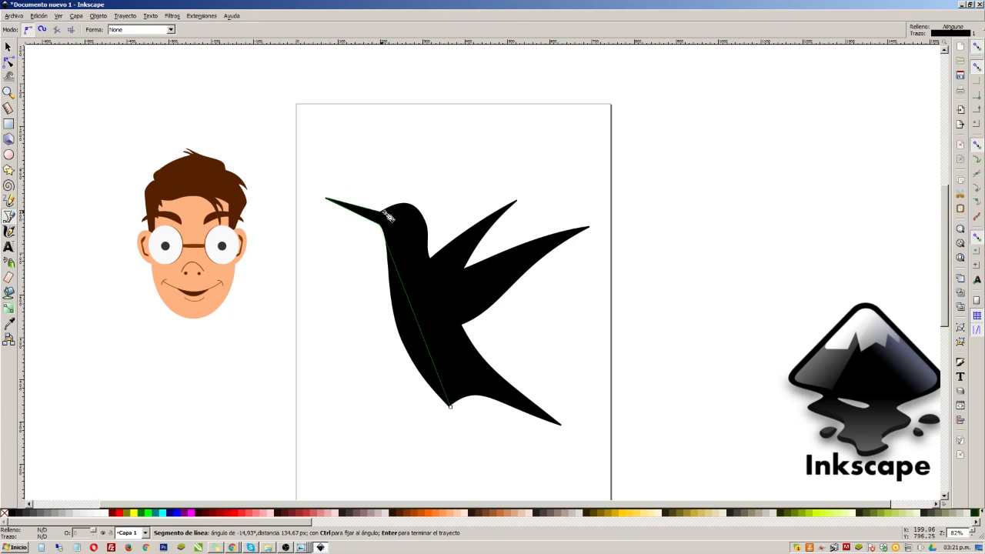
{"action": "left_click", "coordinate": [427, 227]}
{"action": "left_click", "coordinate": [429, 252]}
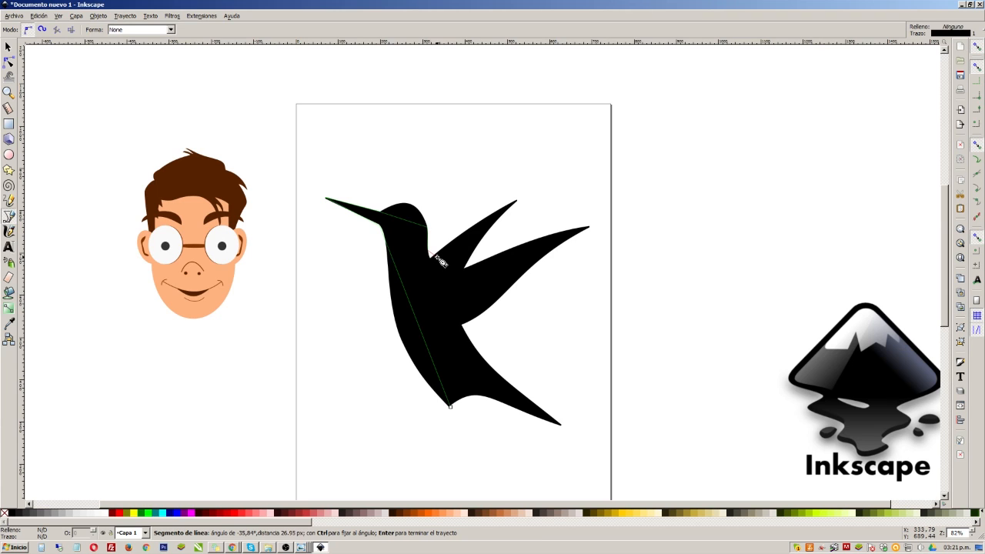
Continue the straight-segment outline around both wing tips and the tail tip, and close the path at its starting node
{"action": "left_click", "coordinate": [516, 202]}
{"action": "left_click", "coordinate": [464, 268]}
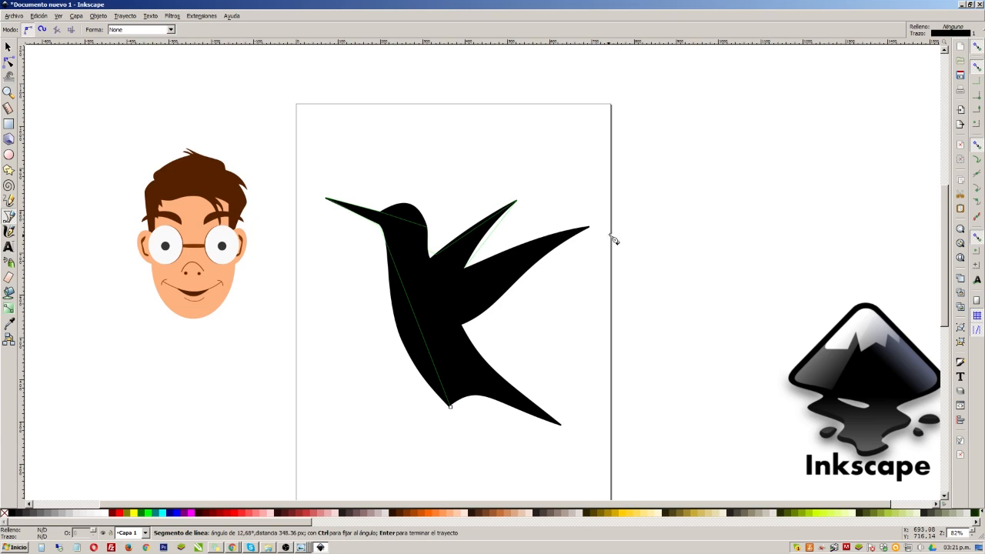
{"action": "left_click", "coordinate": [590, 227]}
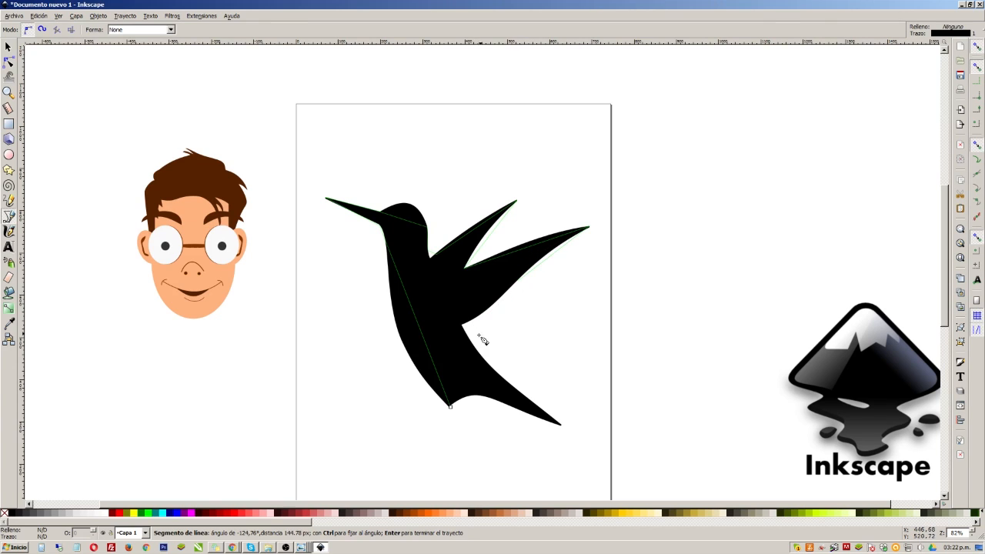
{"action": "left_click", "coordinate": [464, 327]}
{"action": "left_click", "coordinate": [565, 429]}
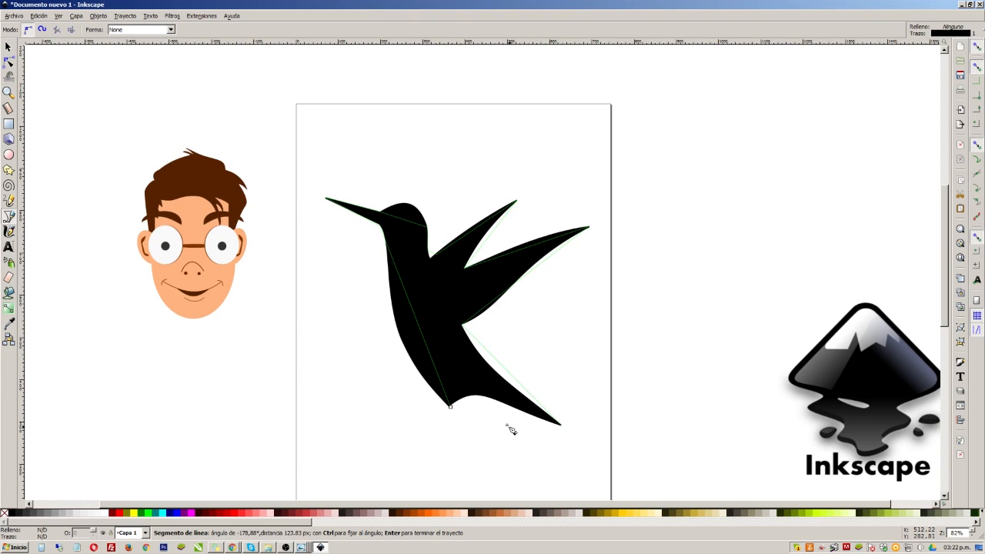
{"action": "left_click", "coordinate": [453, 409]}
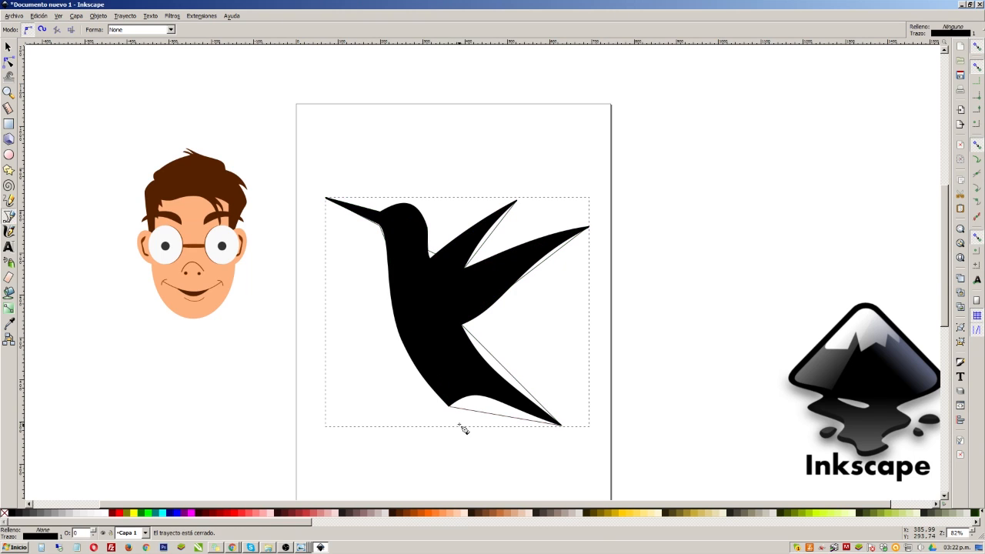
Give the closed hummingbird outline a light tan stroke so it stands out against the black silhouette
{"action": "left_click", "coordinate": [518, 513], "text": "shift"}
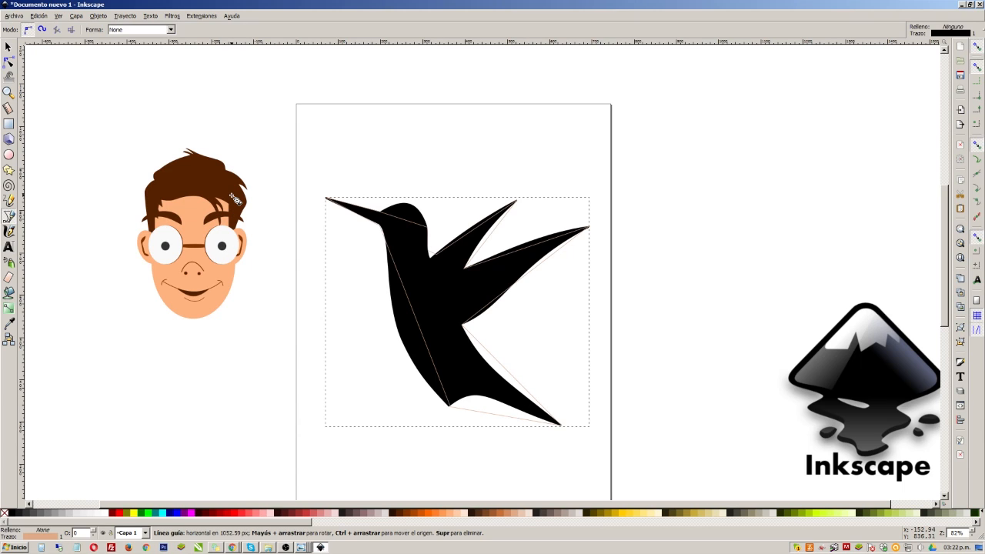
{"action": "left_click", "coordinate": [956, 35]}
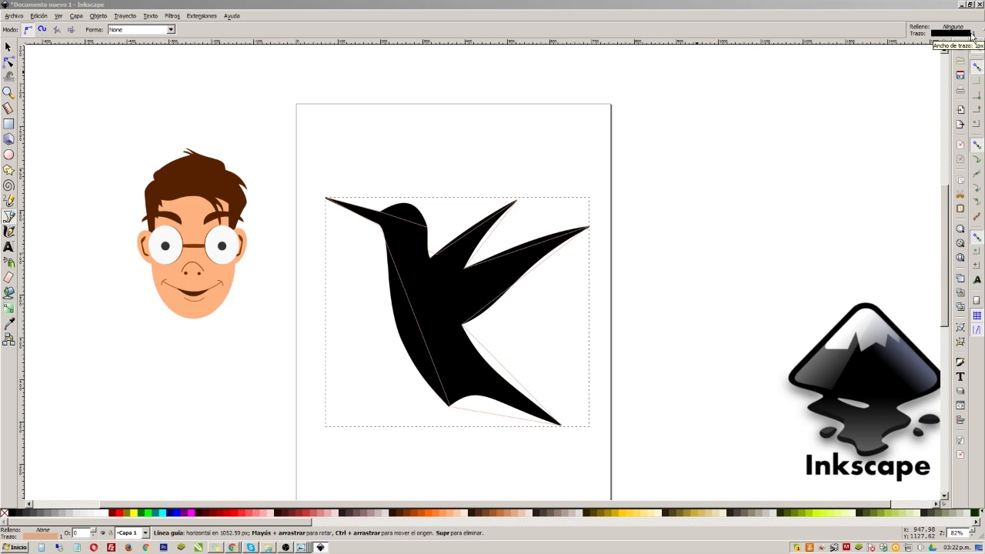
{"action": "left_click", "coordinate": [581, 263]}
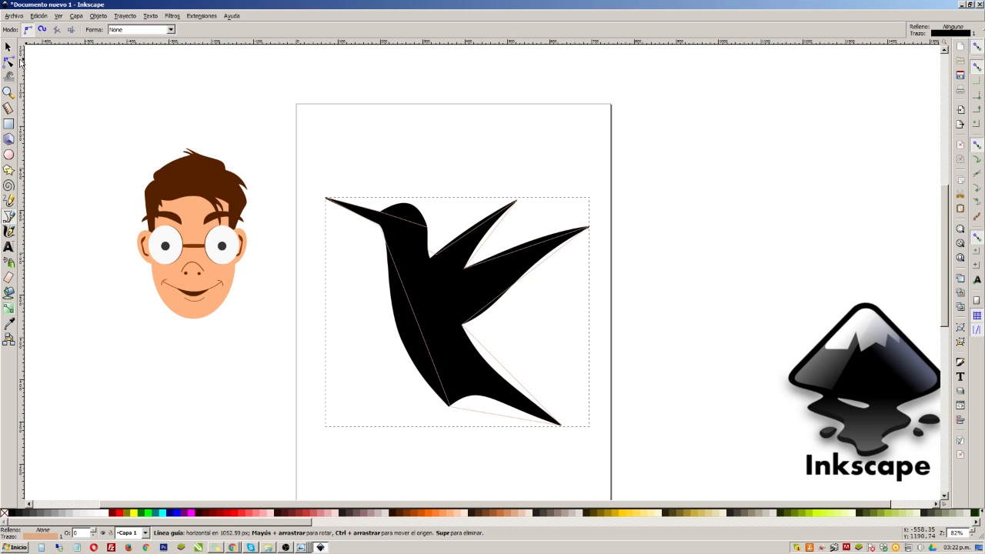
Select all nodes of the traced outline and convert its straight segments to curves
{"action": "left_click", "coordinate": [9, 61]}
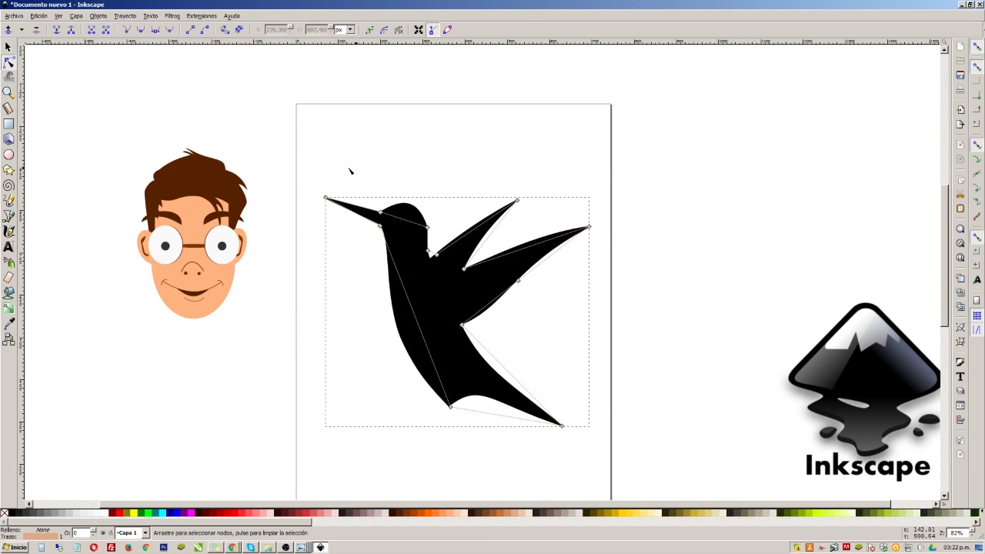
{"action": "left_click_drag", "start_coordinate": [296, 164], "coordinate": [637, 455]}
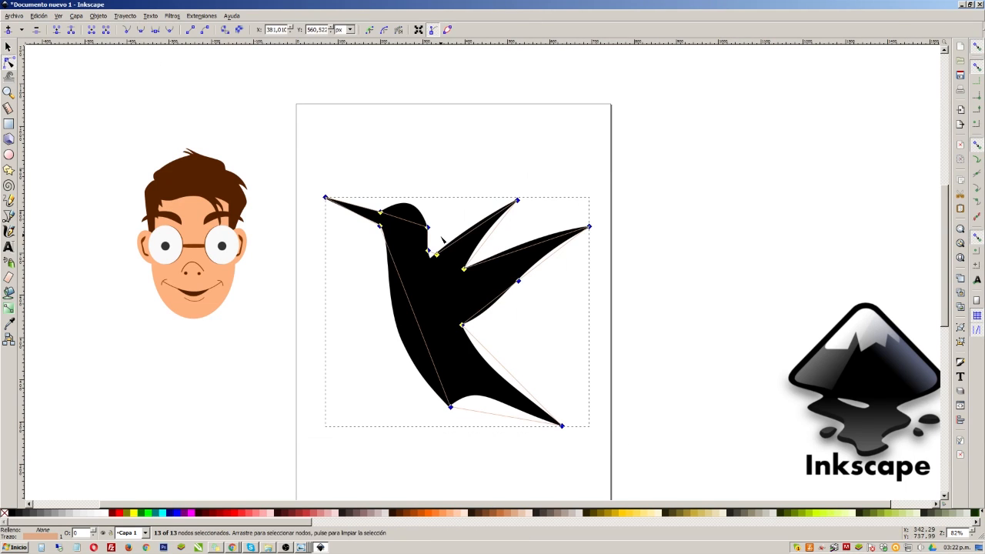
{"action": "left_click_drag", "start_coordinate": [295, 149], "coordinate": [653, 484]}
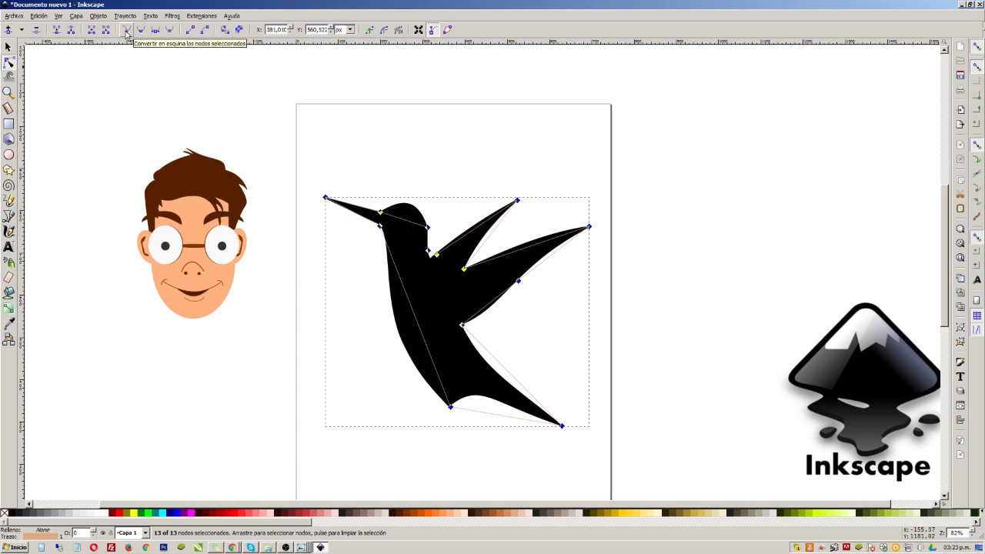
{"action": "left_click", "coordinate": [207, 32]}
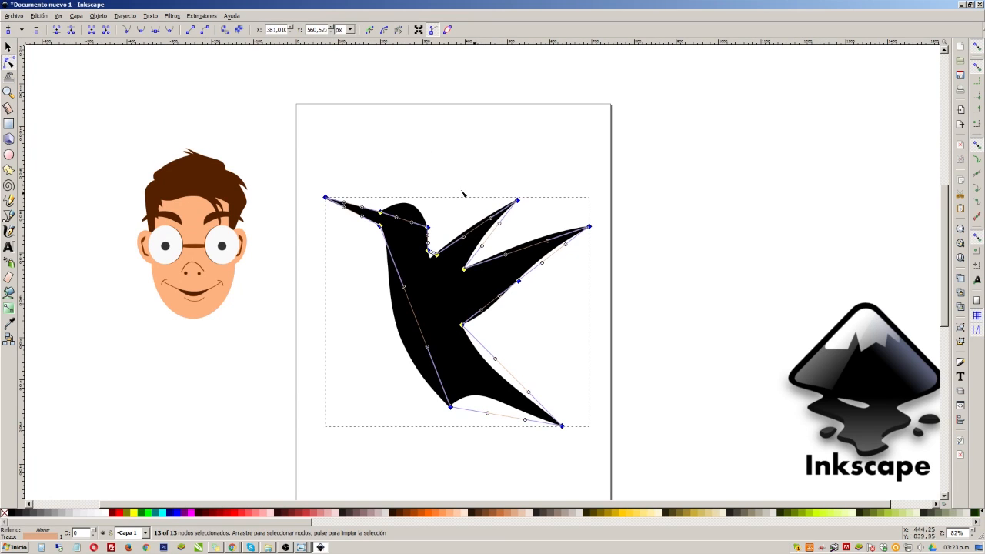
{"action": "left_click", "coordinate": [457, 204]}
{"action": "left_click", "coordinate": [498, 223]}
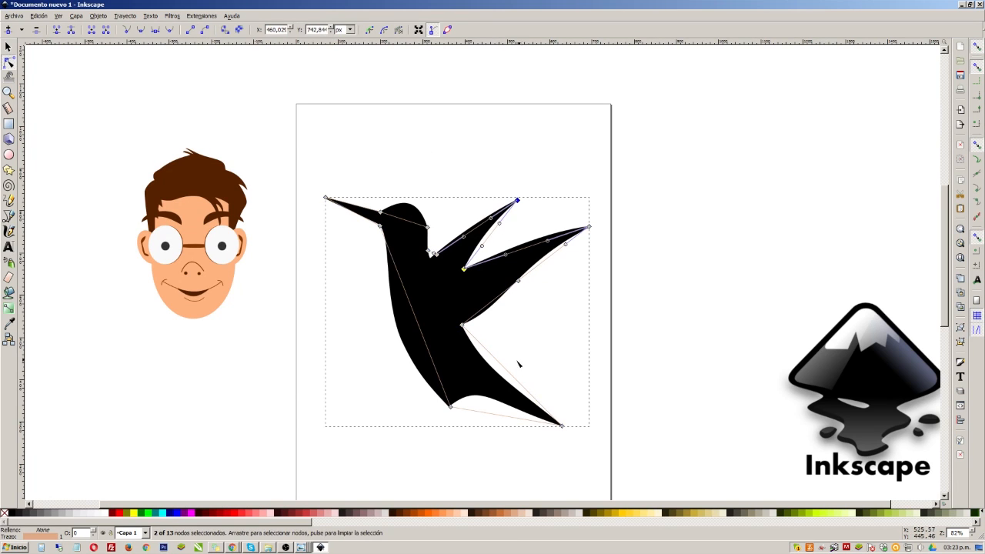
Move the outline node at the body's lower tip exactly onto the silhouette's corner
{"action": "scroll", "coordinate": [529, 433], "scroll_direction": "up", "scroll_amount": 5}
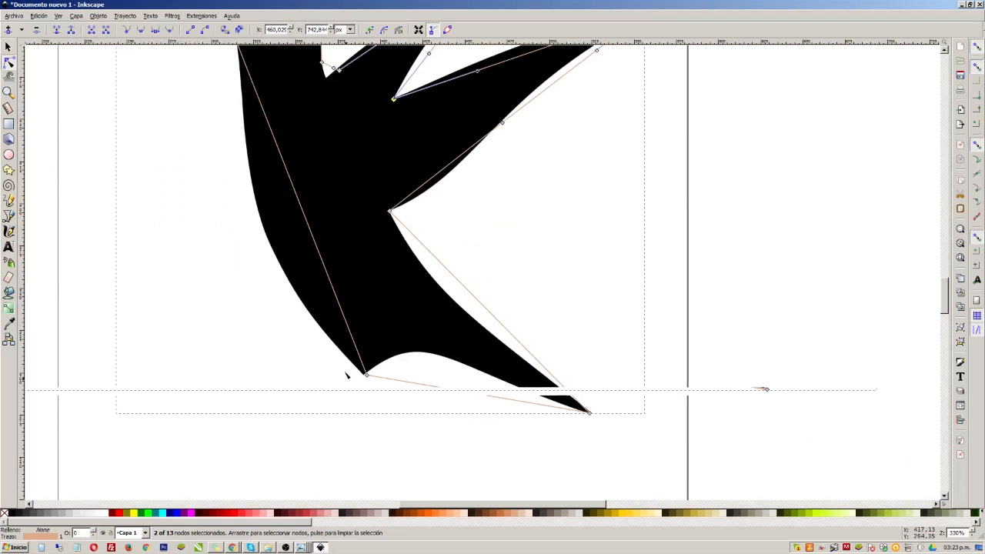
{"action": "scroll", "coordinate": [321, 308], "scroll_direction": "up", "scroll_amount": 2}
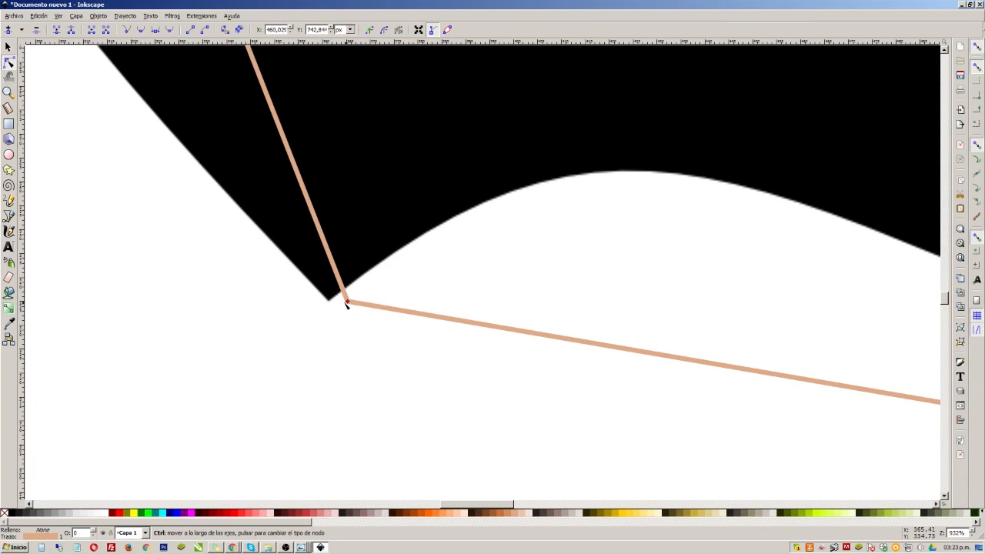
{"action": "left_click_drag", "start_coordinate": [348, 305], "coordinate": [331, 304]}
{"action": "scroll", "coordinate": [308, 312], "scroll_direction": "down", "scroll_amount": 3}
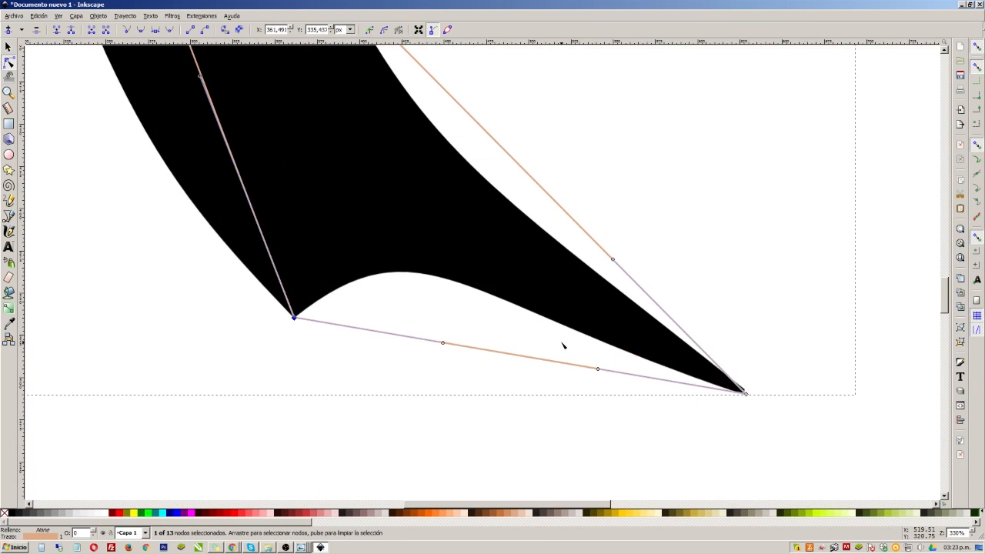
Shape the segment from the body's lower tip to the tail tip along the tail's lower edge, undoing the last handle change
{"action": "left_click_drag", "start_coordinate": [453, 341], "coordinate": [444, 191]}
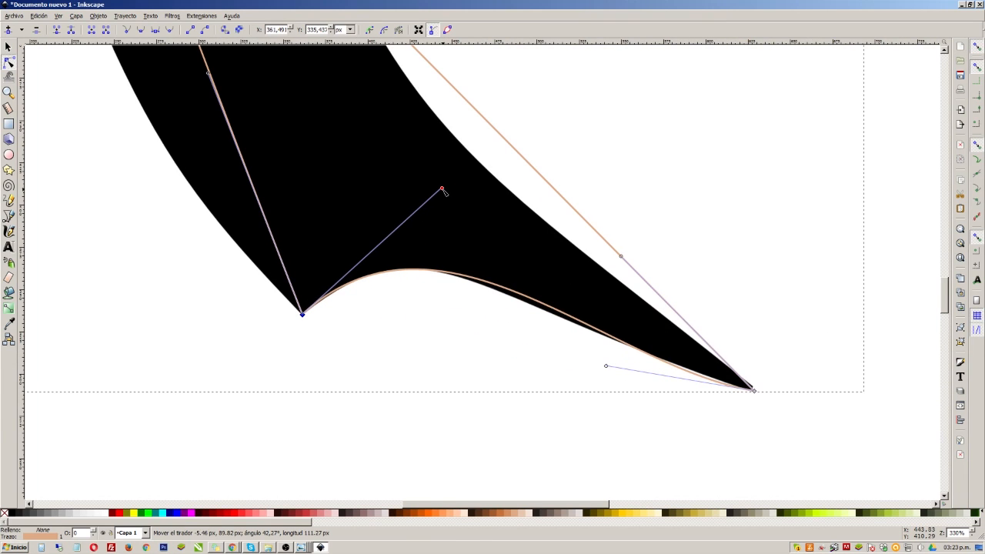
{"action": "left_click_drag", "start_coordinate": [608, 367], "coordinate": [589, 347]}
{"action": "left_click_drag", "start_coordinate": [442, 188], "coordinate": [430, 210]}
{"action": "left_click_drag", "start_coordinate": [589, 350], "coordinate": [584, 352]}
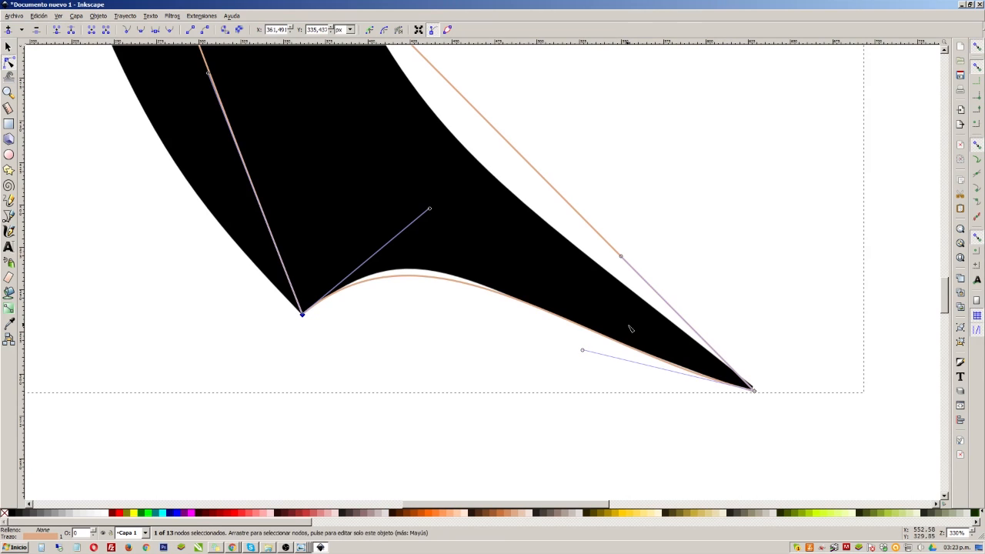
{"action": "left_click_drag", "start_coordinate": [583, 352], "coordinate": [504, 315]}
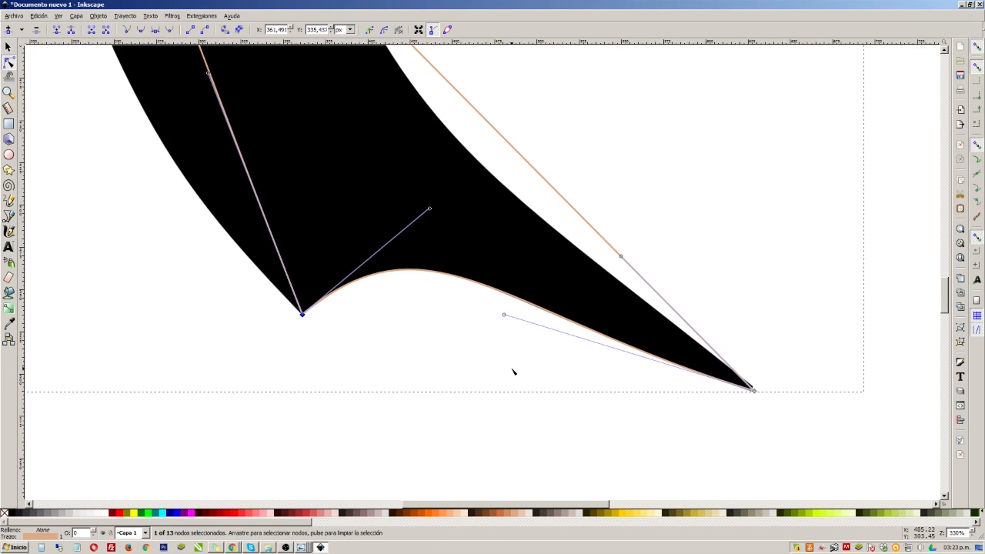
{"action": "key", "text": "ctrl+z"}
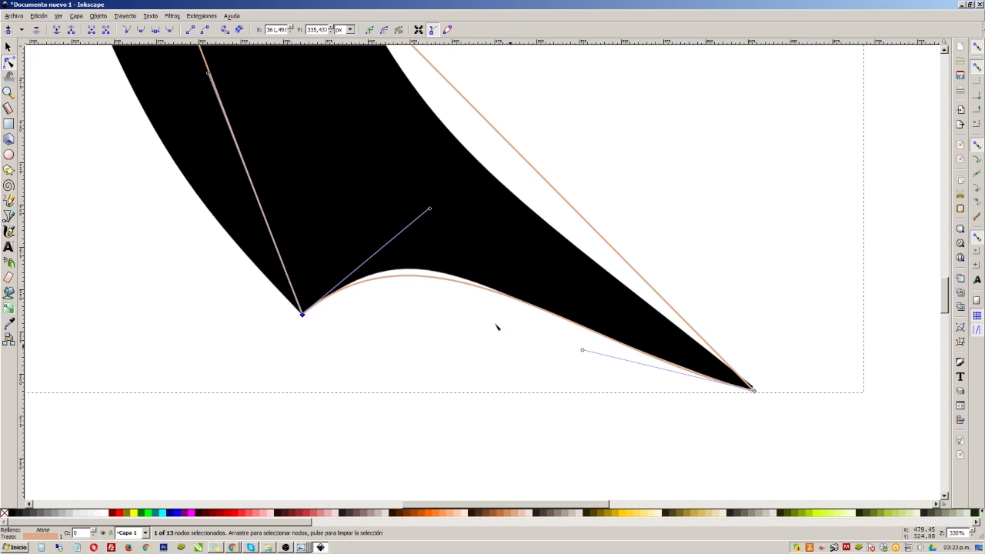
Insert a node on the tail's lower edge curve, place it on the silhouette's edge and fine-tune its handle
{"action": "double_click", "coordinate": [454, 283]}
{"action": "mouse_move", "coordinate": [453, 284]}
{"action": "left_mouse_down"}
{"action": "mouse_move", "coordinate": [431, 275]}
{"action": "mouse_move", "coordinate": [444, 275]}
{"action": "left_mouse_up"}
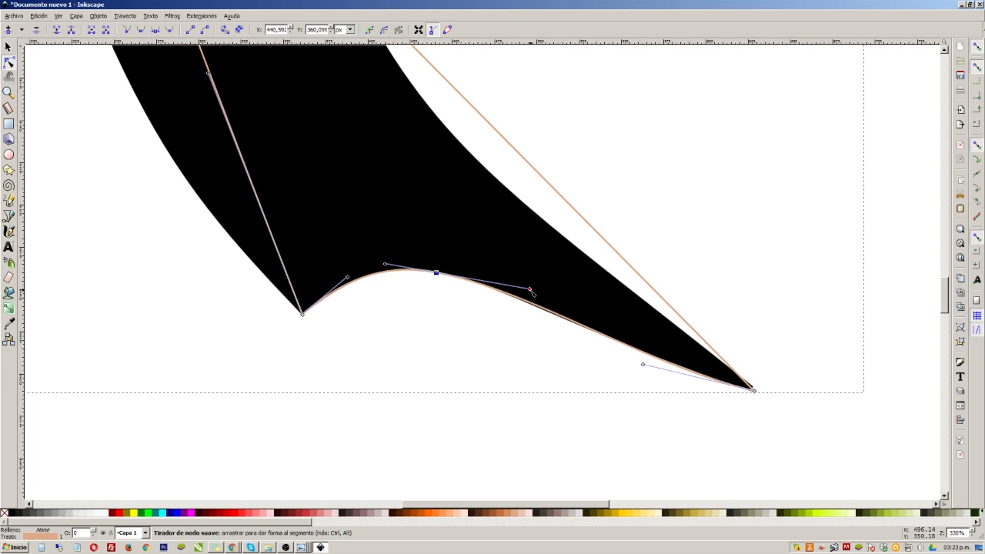
{"action": "left_click_drag", "start_coordinate": [530, 296], "coordinate": [530, 297]}
Bend the segment between the wing-tail notch and the tail tip with its handles to follow the tail's upper edge
{"action": "scroll", "coordinate": [290, 360], "scroll_direction": "down", "scroll_amount": 2}
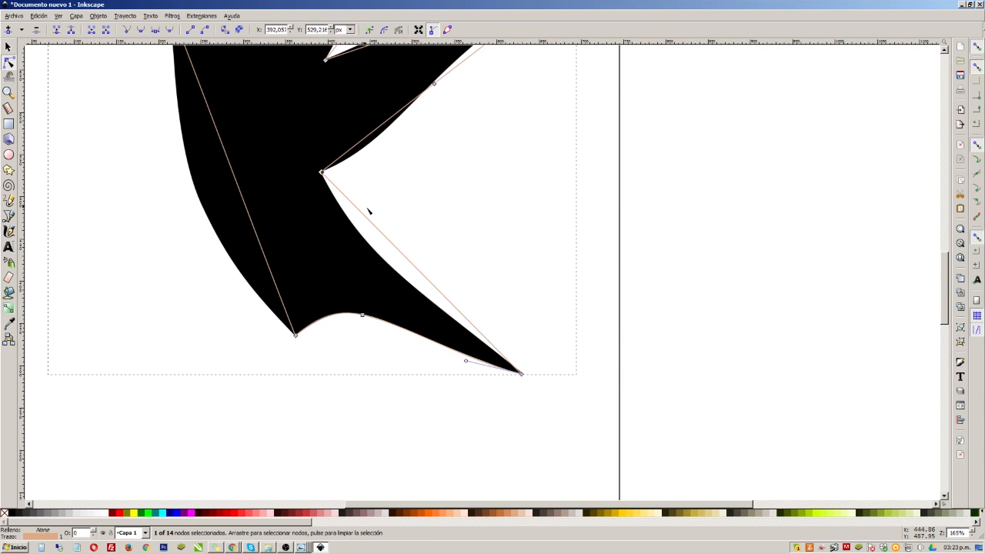
{"action": "left_click_drag", "start_coordinate": [425, 278], "coordinate": [423, 299]}
{"action": "left_click_drag", "start_coordinate": [345, 228], "coordinate": [352, 246]}
{"action": "left_click_drag", "start_coordinate": [423, 295], "coordinate": [430, 303]}
Move the tail tip node onto the silhouette's pointed end
{"action": "scroll", "coordinate": [538, 367], "scroll_direction": "up", "scroll_amount": 6, "text": "ctrl"}
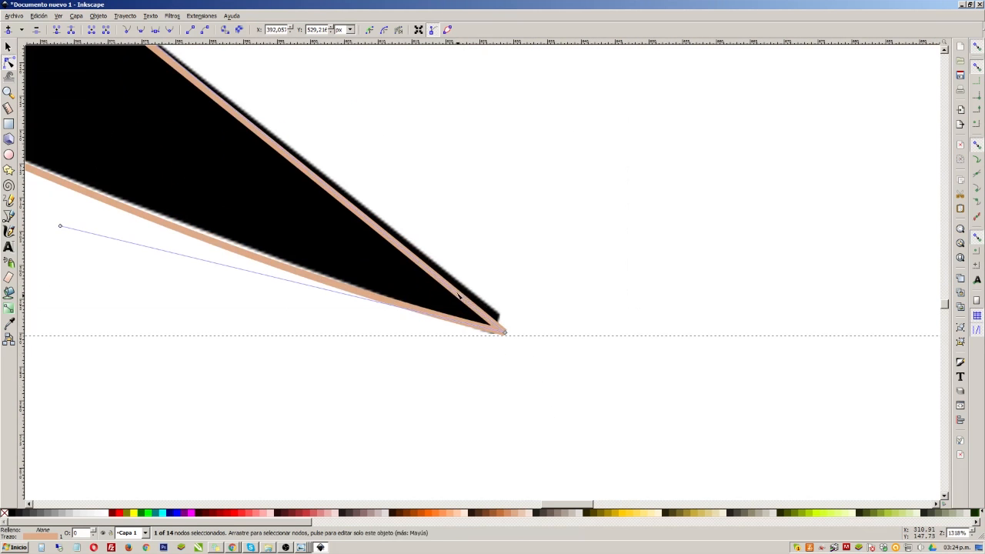
{"action": "scroll", "coordinate": [506, 335], "scroll_direction": "down", "scroll_amount": 4, "text": "ctrl"}
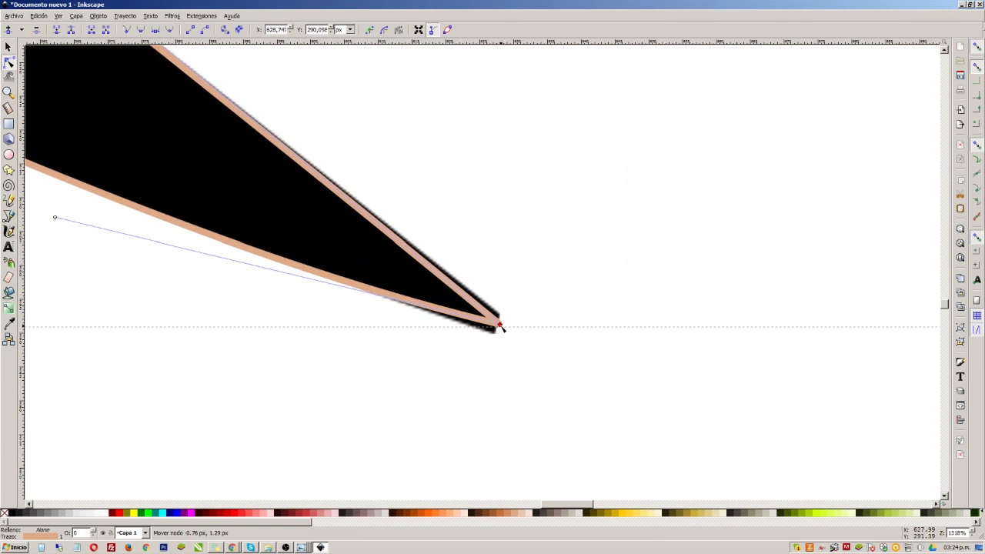
{"action": "scroll", "coordinate": [505, 331], "scroll_direction": "down", "scroll_amount": 2, "text": "ctrl"}
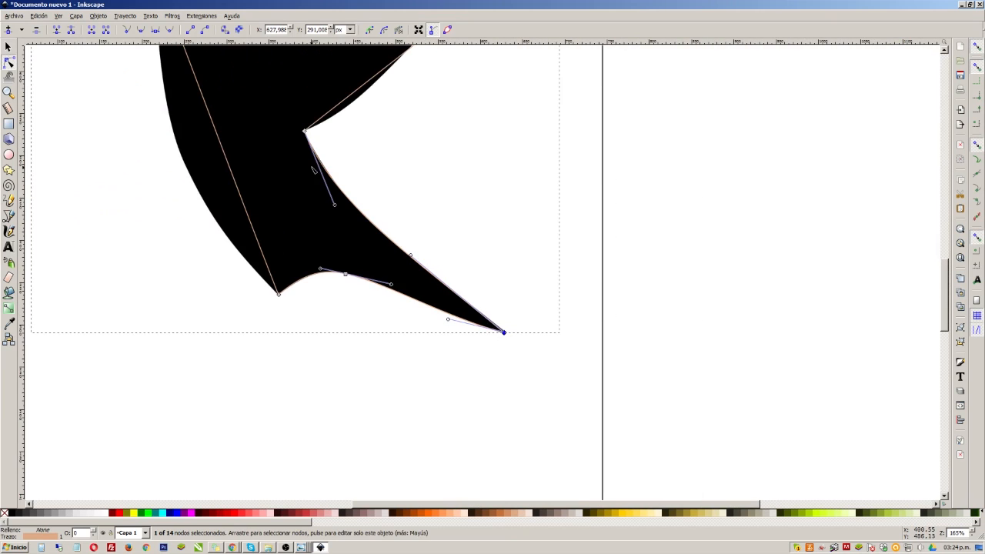
Move the notch node between the lower wing and the tail onto the silhouette's inner corner
{"action": "scroll", "coordinate": [320, 131], "scroll_direction": "up", "scroll_amount": 4, "text": "ctrl"}
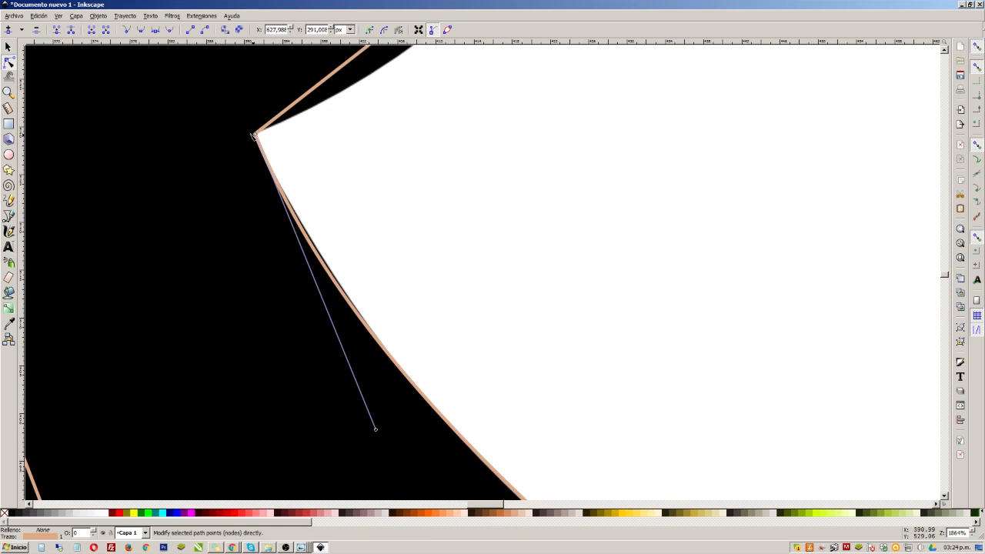
{"action": "scroll", "coordinate": [253, 135], "scroll_direction": "up", "scroll_amount": 3, "text": "ctrl"}
{"action": "mouse_move", "coordinate": [267, 136]}
{"action": "left_mouse_down"}
{"action": "mouse_move", "coordinate": [296, 142]}
{"action": "mouse_move", "coordinate": [259, 133]}
{"action": "left_mouse_up"}
{"action": "scroll", "coordinate": [308, 246], "scroll_direction": "down", "scroll_amount": 4, "text": "ctrl"}
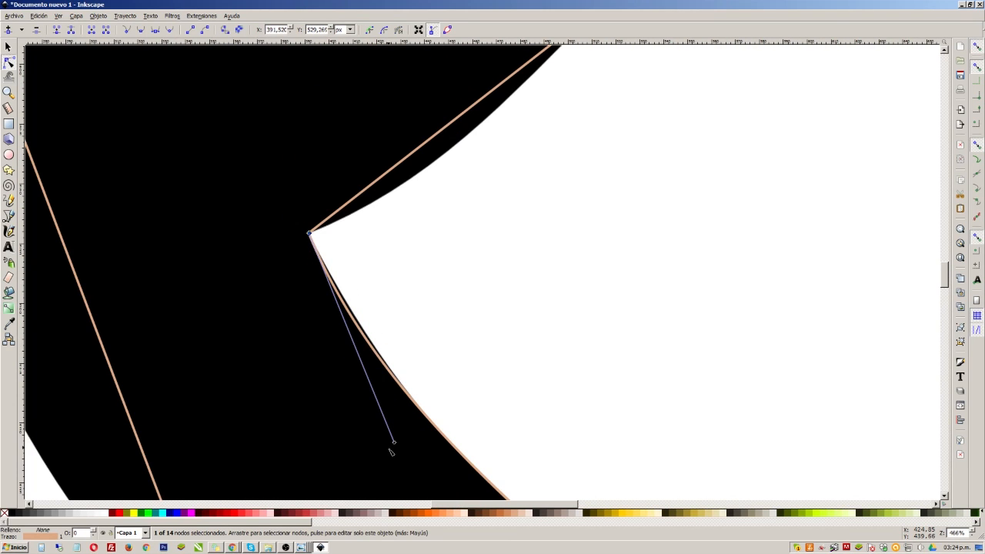
Shorten the notch node's tail-side handle, then insert a node midway along the tail's upper edge and place it on the silhouette
{"action": "left_click_drag", "start_coordinate": [394, 444], "coordinate": [382, 398]}
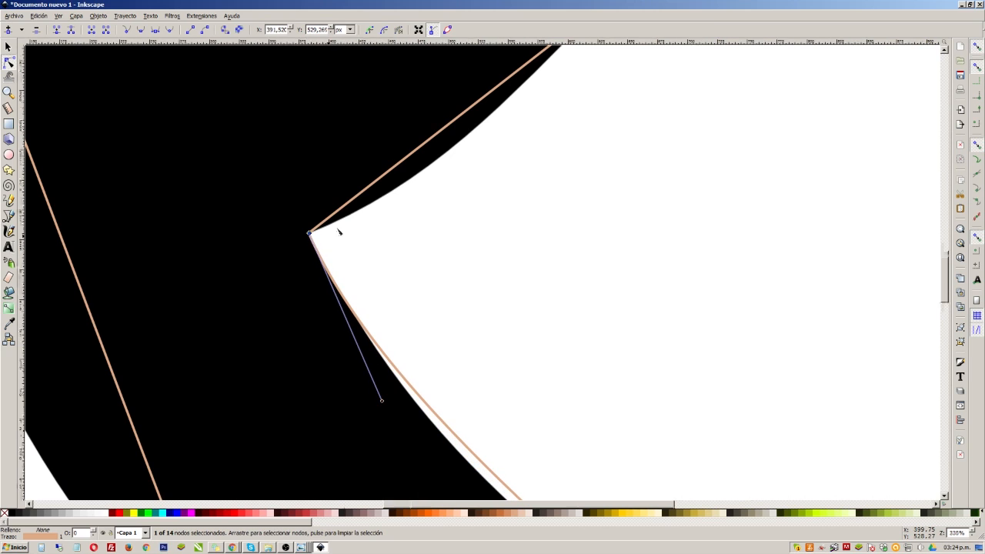
{"action": "scroll", "coordinate": [332, 234], "scroll_direction": "down", "scroll_amount": 3, "text": "ctrl"}
{"action": "scroll", "coordinate": [415, 354], "scroll_direction": "up", "scroll_amount": 2}
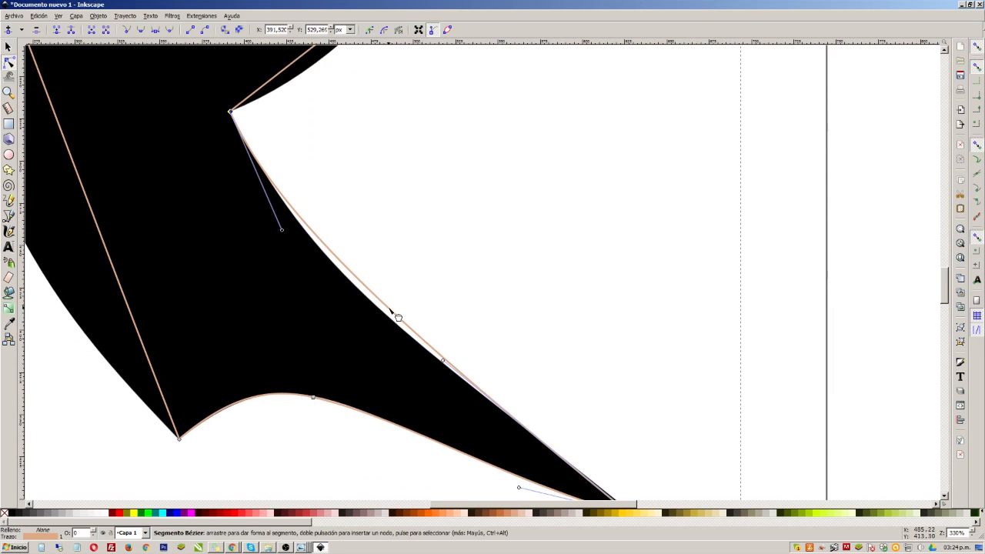
{"action": "left_click_drag", "start_coordinate": [388, 309], "coordinate": [378, 309]}
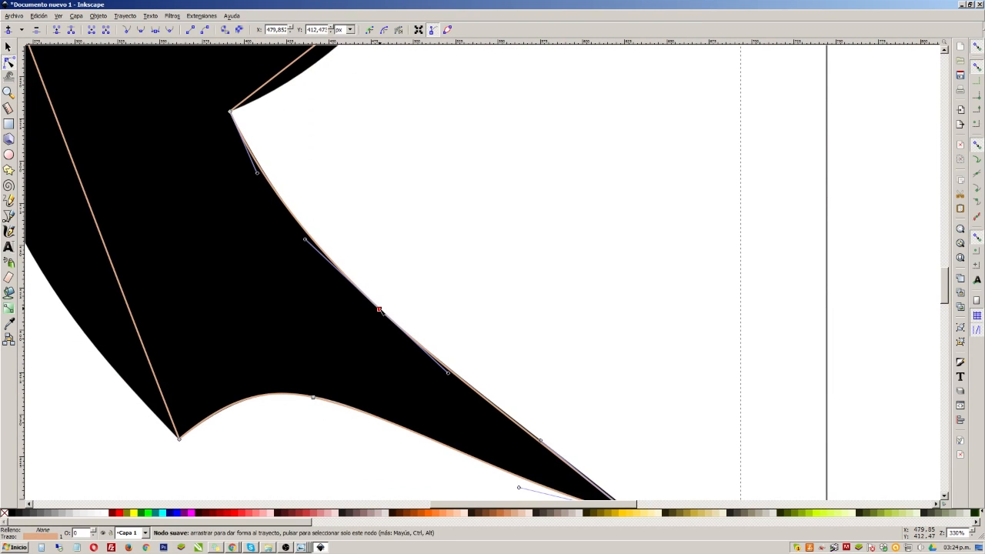
Move the middle node of the lower wing's rear edge onto the silhouette, make it symmetric and align its handles with the edge
{"action": "scroll", "coordinate": [335, 279], "scroll_direction": "down", "scroll_amount": 2}
{"action": "scroll", "coordinate": [345, 136], "scroll_direction": "up", "scroll_amount": 1}
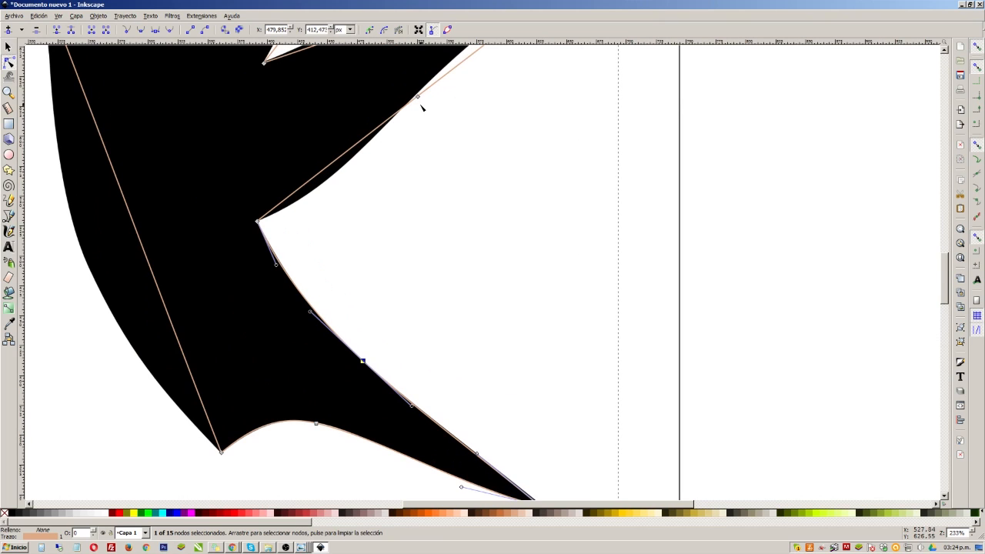
{"action": "left_click_drag", "start_coordinate": [409, 108], "coordinate": [401, 112]}
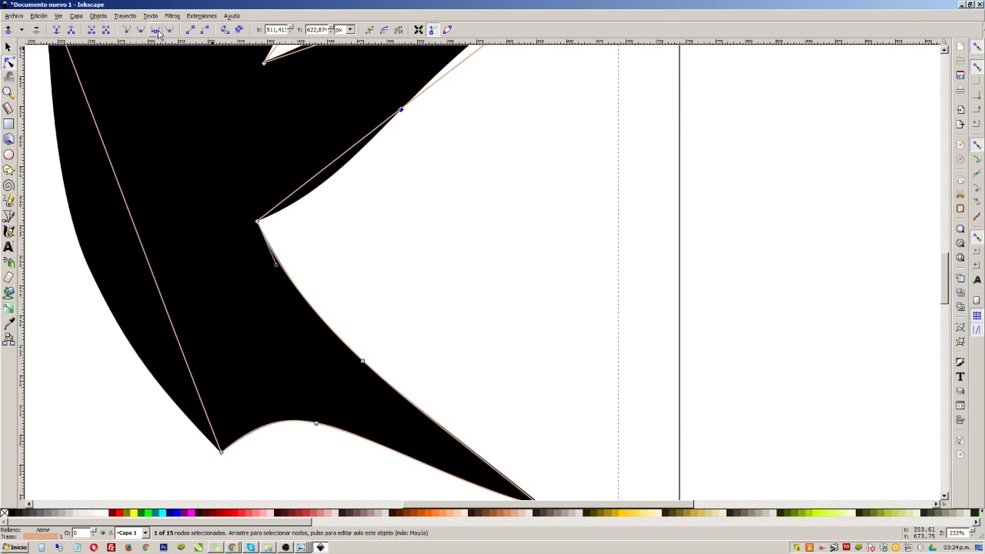
{"action": "left_click_drag", "start_coordinate": [340, 157], "coordinate": [337, 180]}
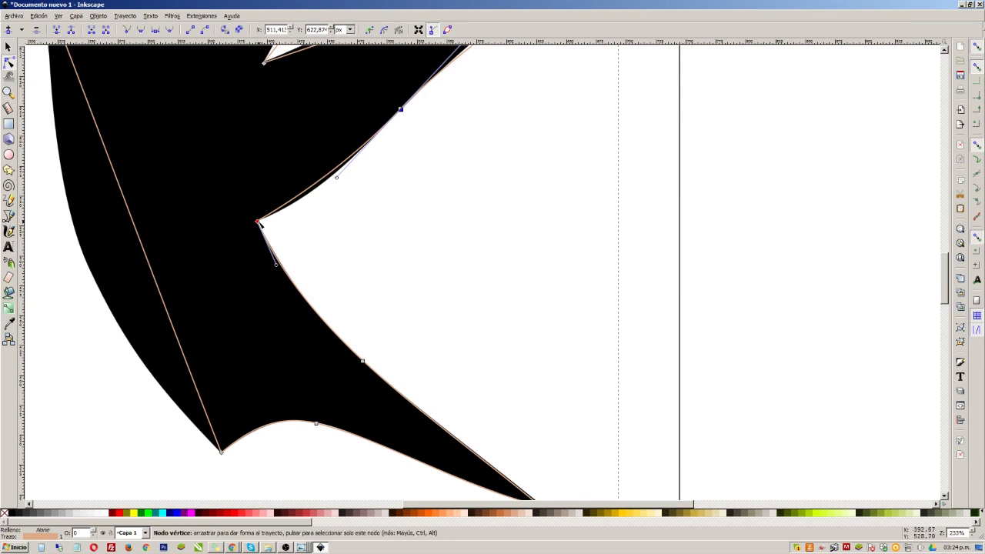
Pull out the notch node's wing-side handle and adjust it so the curve follows the lower wing's rear edge
{"action": "left_click", "coordinate": [259, 222]}
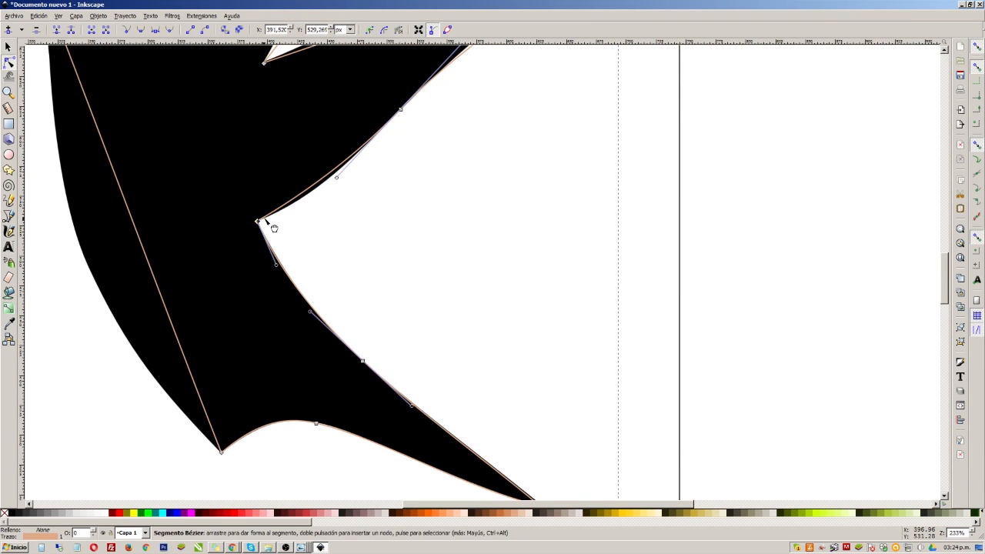
{"action": "scroll", "coordinate": [260, 215], "scroll_direction": "up", "scroll_amount": 3}
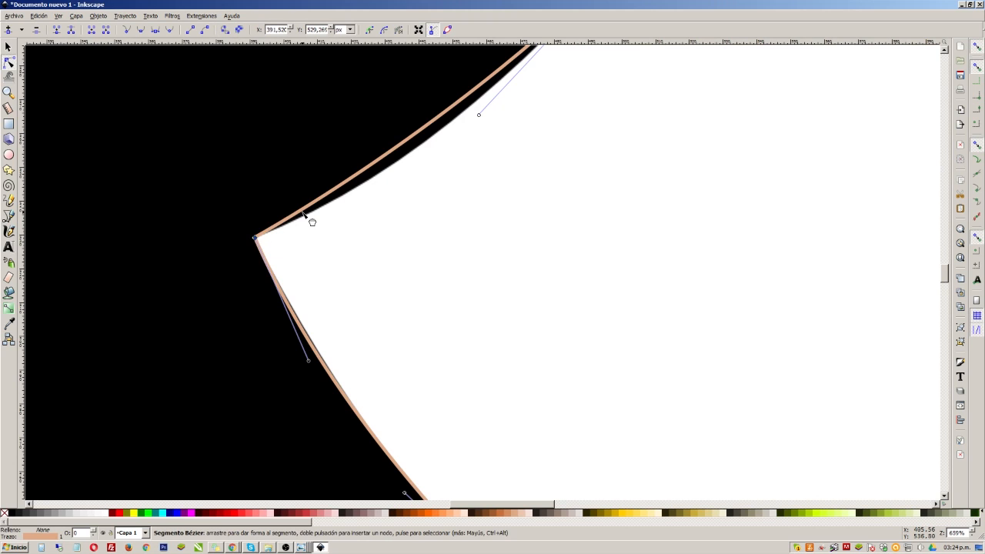
{"action": "left_click_drag", "start_coordinate": [310, 212], "coordinate": [310, 216]}
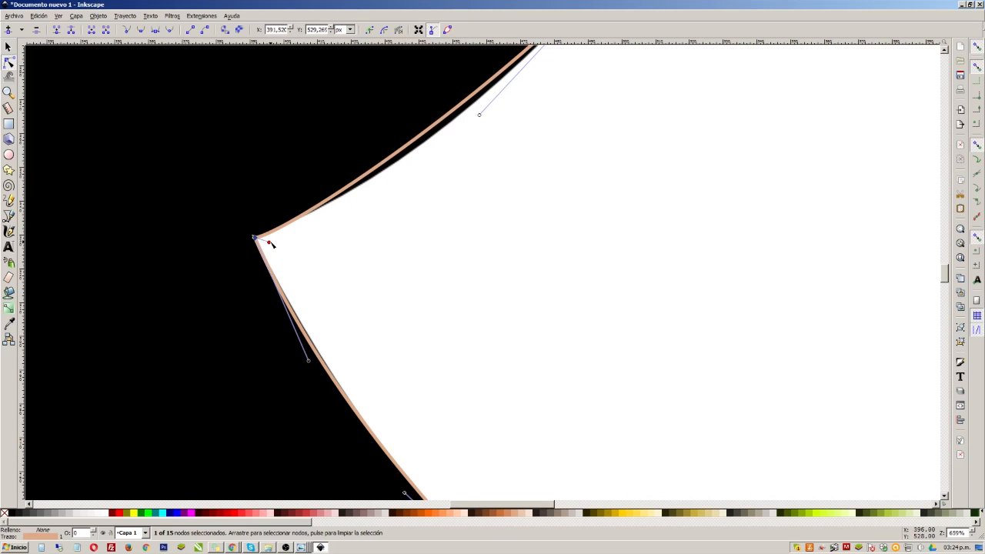
{"action": "left_click_drag", "start_coordinate": [300, 233], "coordinate": [352, 203]}
Move the lower wing's tip node onto the silhouette's point and bend the adjoining rear-edge segment to fit the wing
{"action": "scroll", "coordinate": [315, 220], "scroll_direction": "down", "scroll_amount": 4}
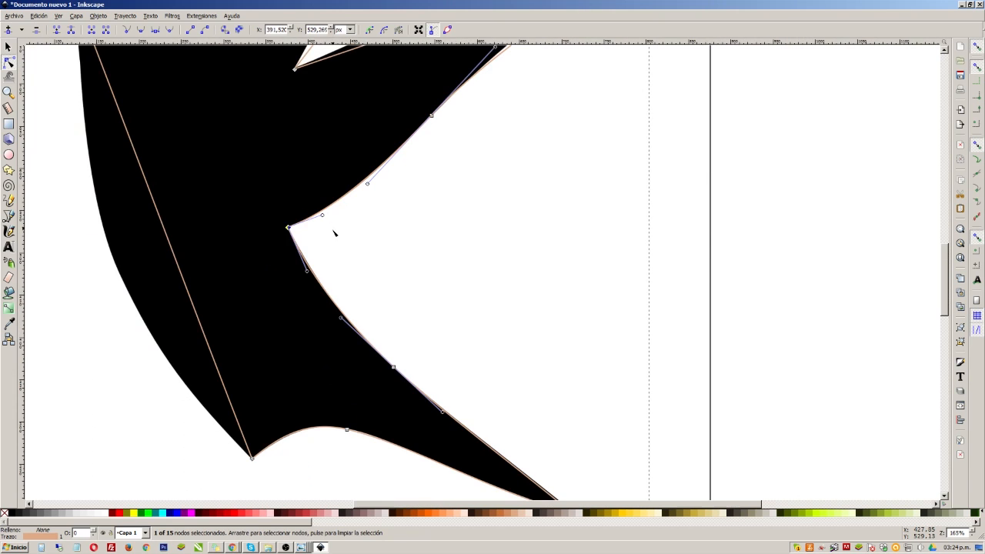
{"action": "scroll", "coordinate": [420, 266], "scroll_direction": "down", "scroll_amount": 2}
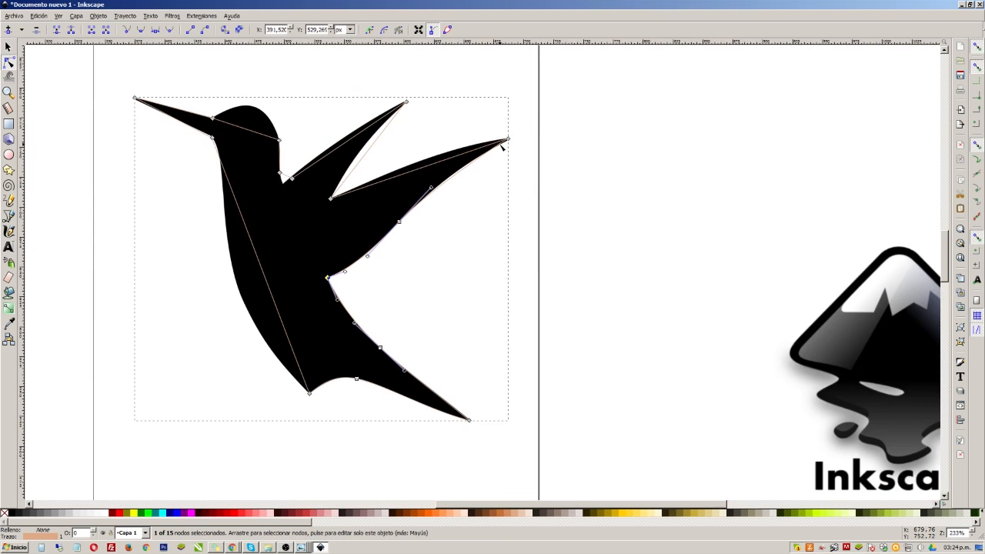
{"action": "scroll", "coordinate": [520, 136], "scroll_direction": "up", "scroll_amount": 3}
{"action": "scroll", "coordinate": [521, 136], "scroll_direction": "up", "scroll_amount": 3}
{"action": "left_click_drag", "start_coordinate": [505, 137], "coordinate": [514, 135]}
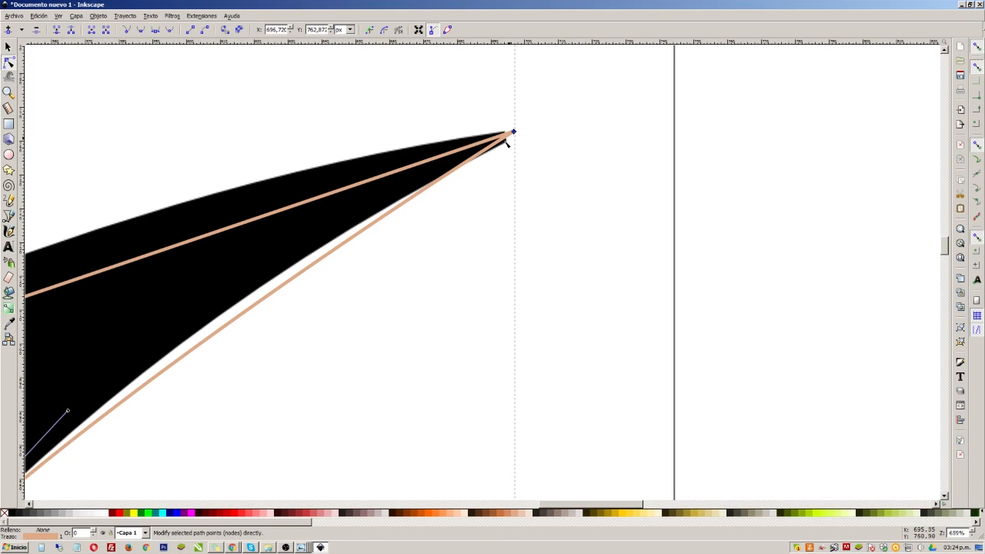
{"action": "left_click_drag", "start_coordinate": [499, 160], "coordinate": [382, 220]}
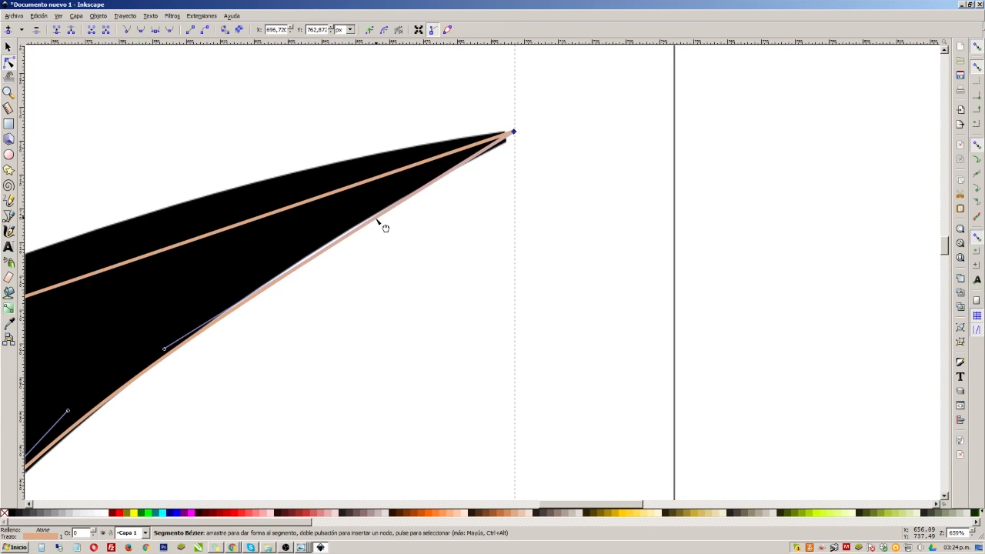
Adjust the lower wing's rear-edge middle node and its handles, plus the tip node's handle, so the outer rear edge follows the silhouette
{"action": "scroll", "coordinate": [475, 151], "scroll_direction": "down", "scroll_amount": 3}
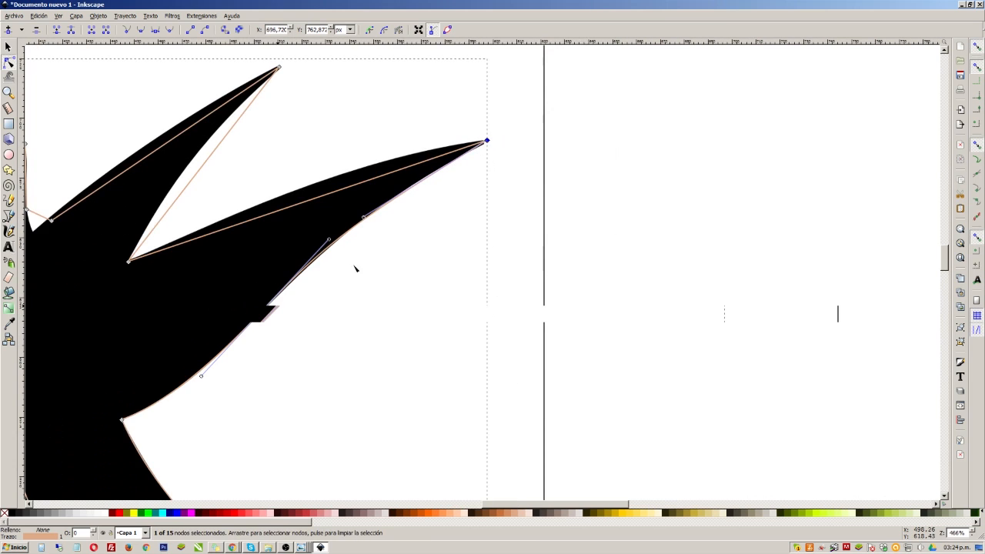
{"action": "scroll", "coordinate": [254, 308], "scroll_direction": "up", "scroll_amount": 2}
{"action": "left_click_drag", "start_coordinate": [408, 167], "coordinate": [407, 172]}
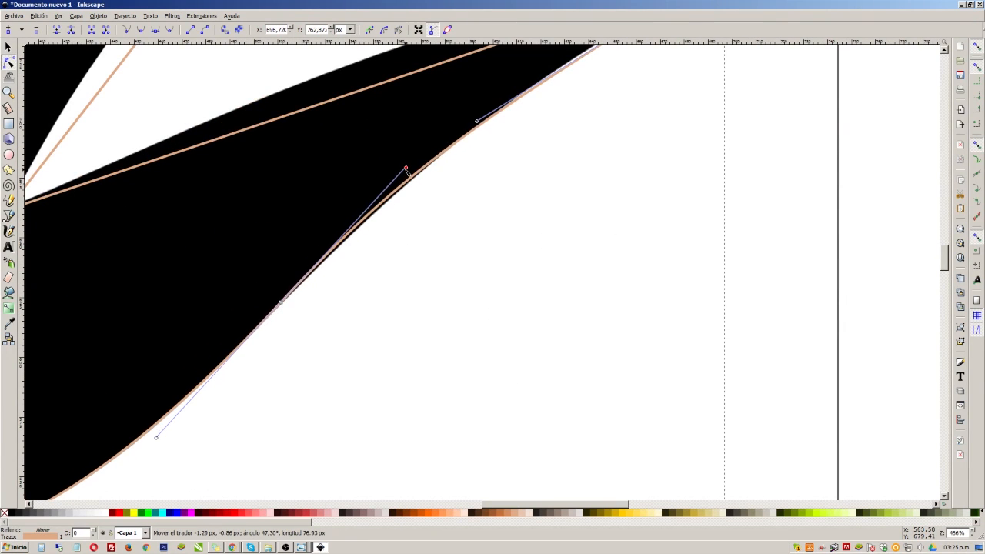
{"action": "left_click_drag", "start_coordinate": [477, 122], "coordinate": [512, 99]}
{"action": "left_click_drag", "start_coordinate": [406, 166], "coordinate": [348, 225]}
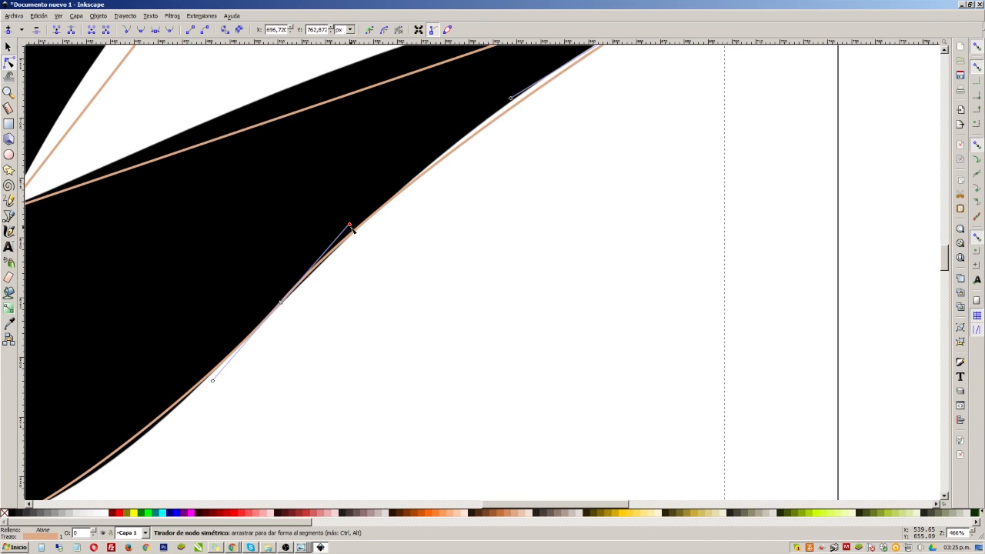
{"action": "left_click_drag", "start_coordinate": [348, 225], "coordinate": [352, 228]}
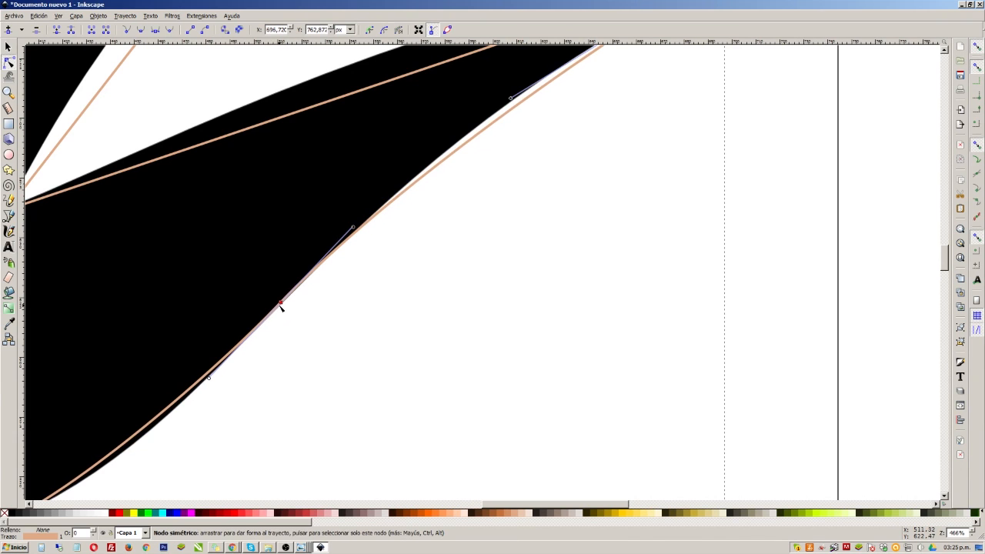
{"action": "left_click_drag", "start_coordinate": [281, 308], "coordinate": [279, 310]}
{"action": "left_click_drag", "start_coordinate": [512, 100], "coordinate": [469, 113]}
Extend the tail notch node's wing-side handle so the inner part of the lower wing's rear edge fits the silhouette
{"action": "scroll", "coordinate": [441, 257], "scroll_direction": "down", "scroll_amount": 2}
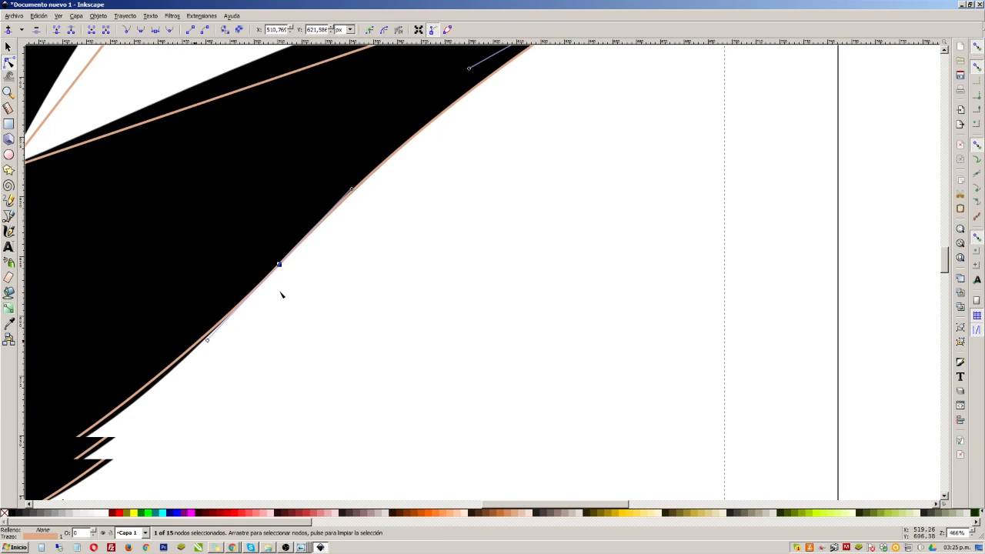
{"action": "scroll", "coordinate": [409, 254], "scroll_direction": "down", "scroll_amount": 1}
{"action": "scroll", "coordinate": [237, 355], "scroll_direction": "up", "scroll_amount": 2}
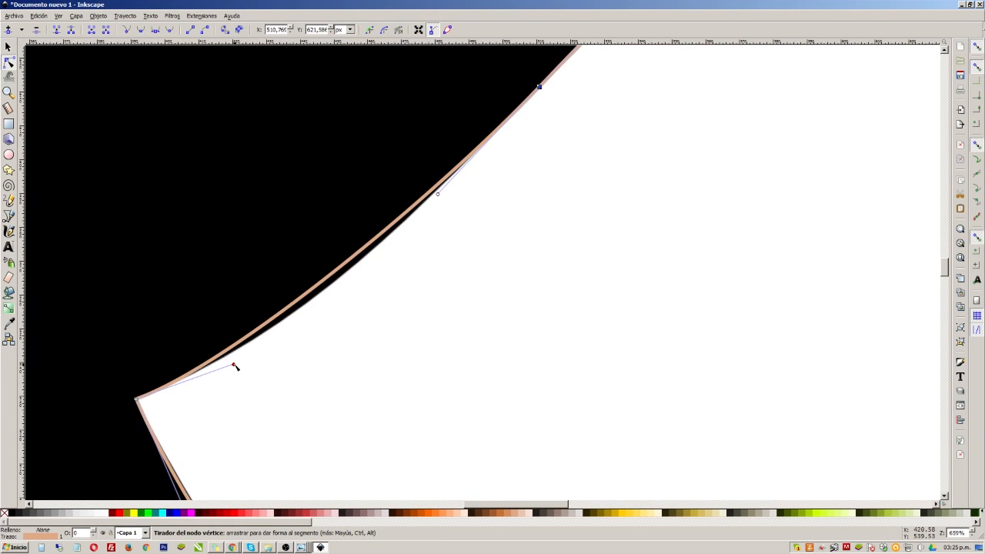
{"action": "left_click_drag", "start_coordinate": [235, 365], "coordinate": [253, 372]}
{"action": "scroll", "coordinate": [307, 332], "scroll_direction": "down", "scroll_amount": 3}
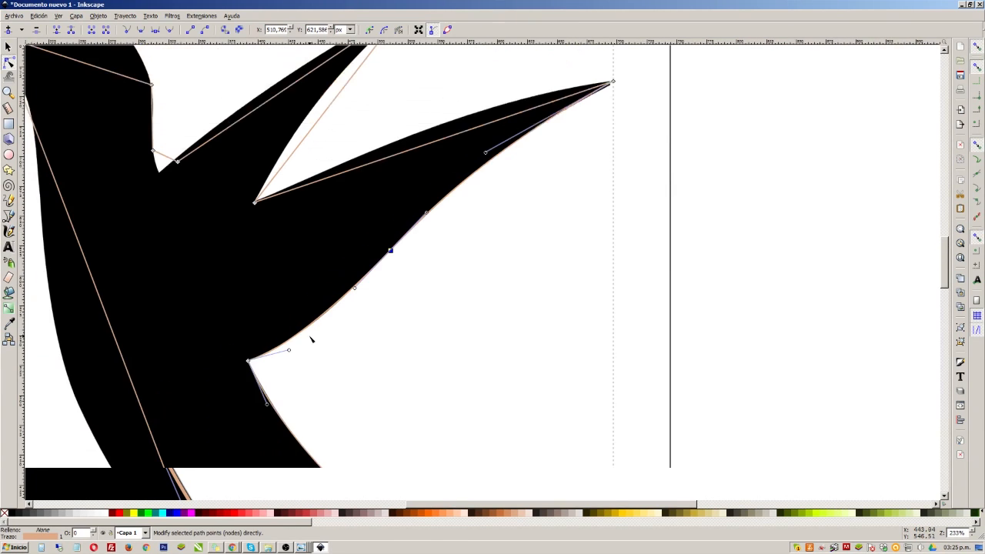
Bend the lower wing's upper edge and both edges of the upper wing to follow the silhouette
{"action": "scroll", "coordinate": [604, 73], "scroll_direction": "up", "scroll_amount": 1}
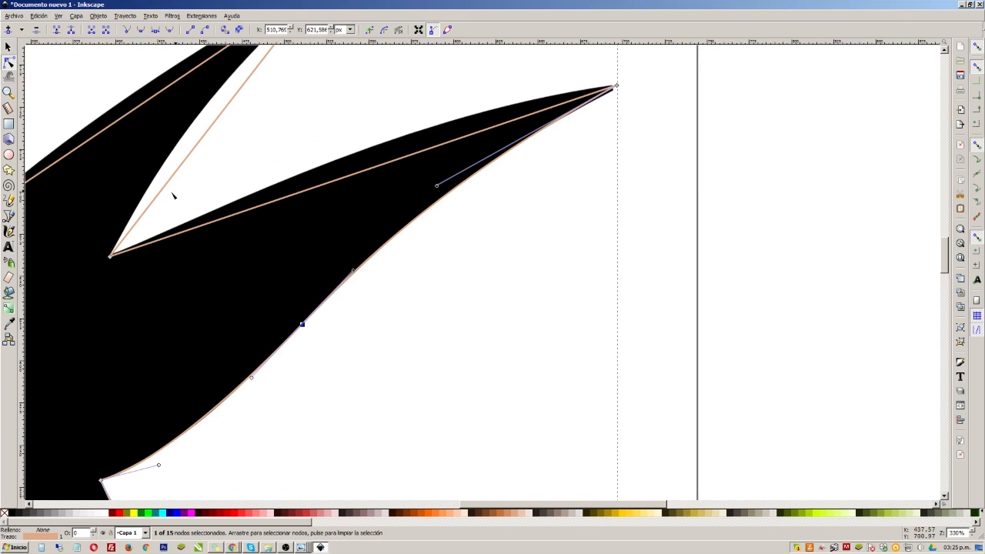
{"action": "left_click_drag", "start_coordinate": [360, 171], "coordinate": [390, 154]}
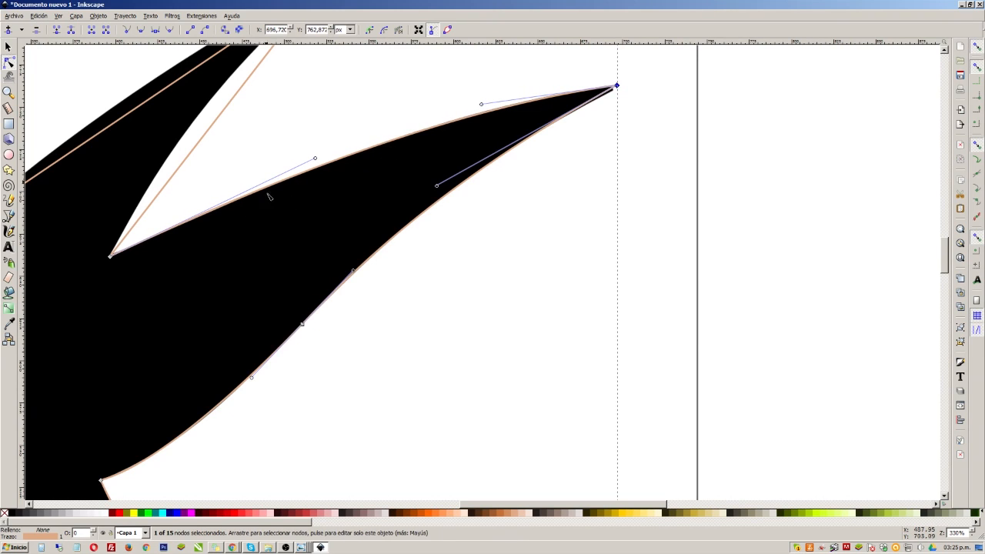
{"action": "scroll", "coordinate": [285, 232], "scroll_direction": "down", "scroll_amount": 2, "text": "ctrl"}
{"action": "scroll", "coordinate": [229, 187], "scroll_direction": "up", "scroll_amount": 2, "text": "ctrl"}
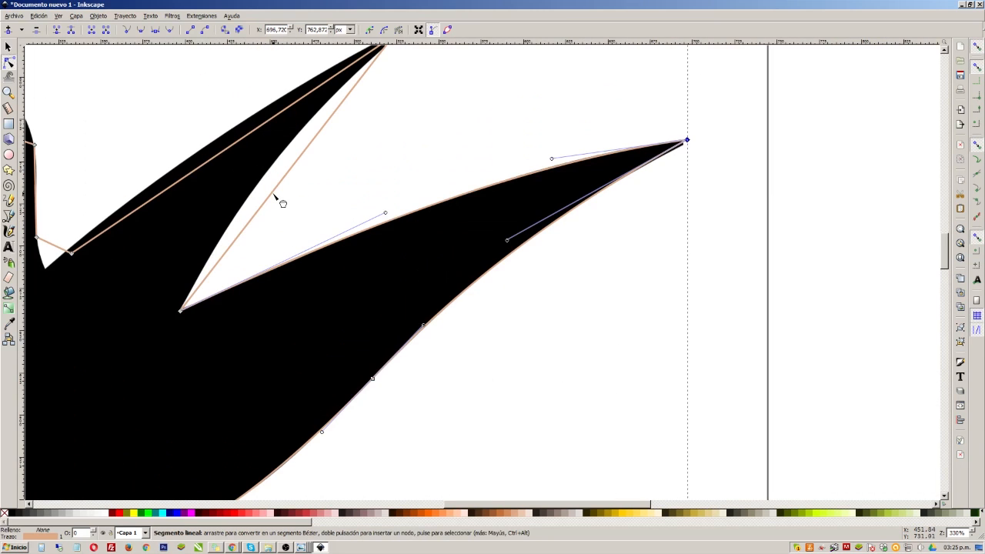
{"action": "left_click_drag", "start_coordinate": [274, 193], "coordinate": [266, 177]}
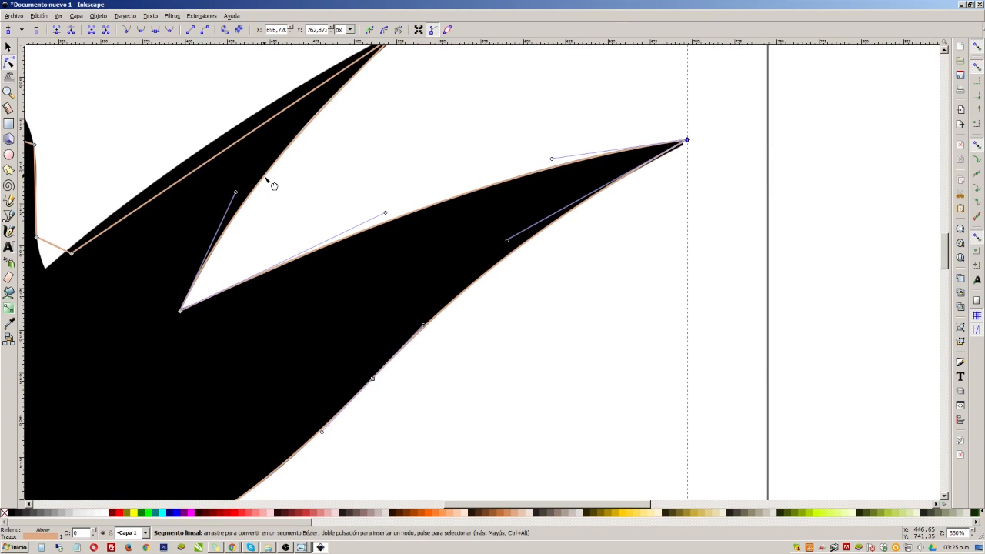
{"action": "left_click_drag", "start_coordinate": [226, 162], "coordinate": [218, 156]}
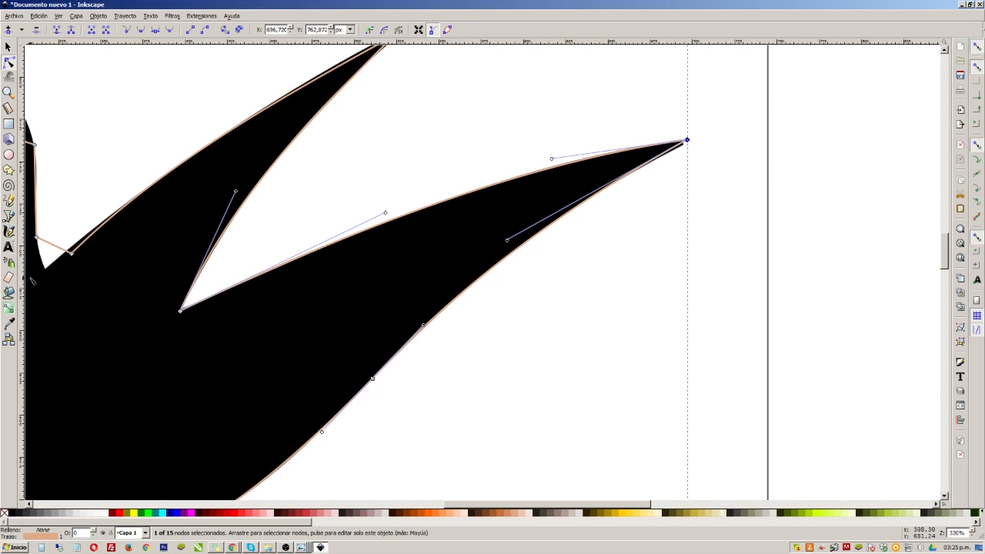
Move the node at the base of the upper wing into the silhouette's neck notch and lower its wing-side handle
{"action": "scroll", "coordinate": [34, 278], "scroll_direction": "up", "scroll_amount": 4, "text": "ctrl"}
{"action": "left_click_drag", "start_coordinate": [134, 211], "coordinate": [74, 247]}
{"action": "scroll", "coordinate": [158, 290], "scroll_direction": "down", "scroll_amount": 3, "text": "ctrl"}
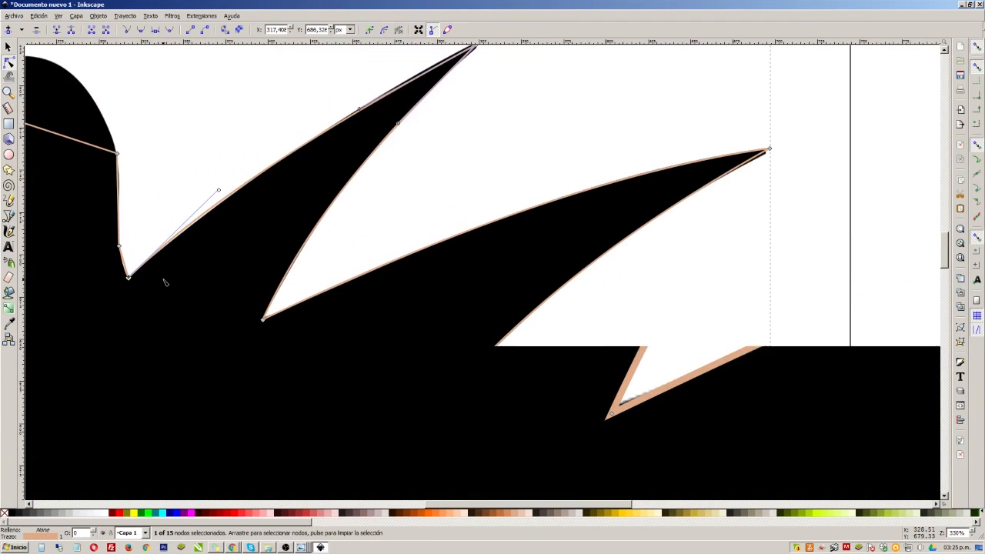
{"action": "scroll", "coordinate": [235, 168], "scroll_direction": "up", "scroll_amount": 1, "text": "ctrl"}
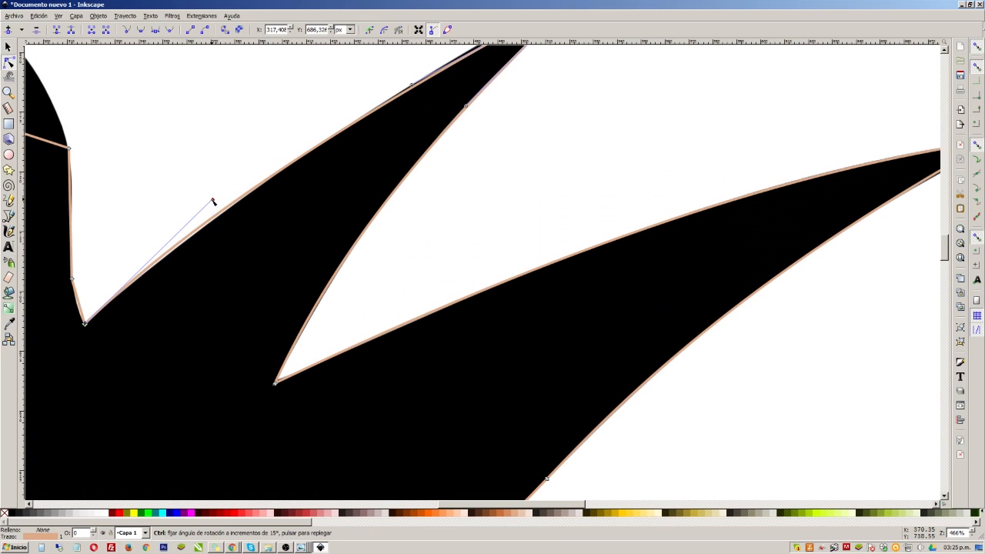
{"action": "left_click_drag", "start_coordinate": [213, 202], "coordinate": [213, 212]}
Raise the upper wing tip node's front-edge handle so the curve matches the silhouette
{"action": "scroll", "coordinate": [351, 159], "scroll_direction": "down", "scroll_amount": 4, "text": "ctrl"}
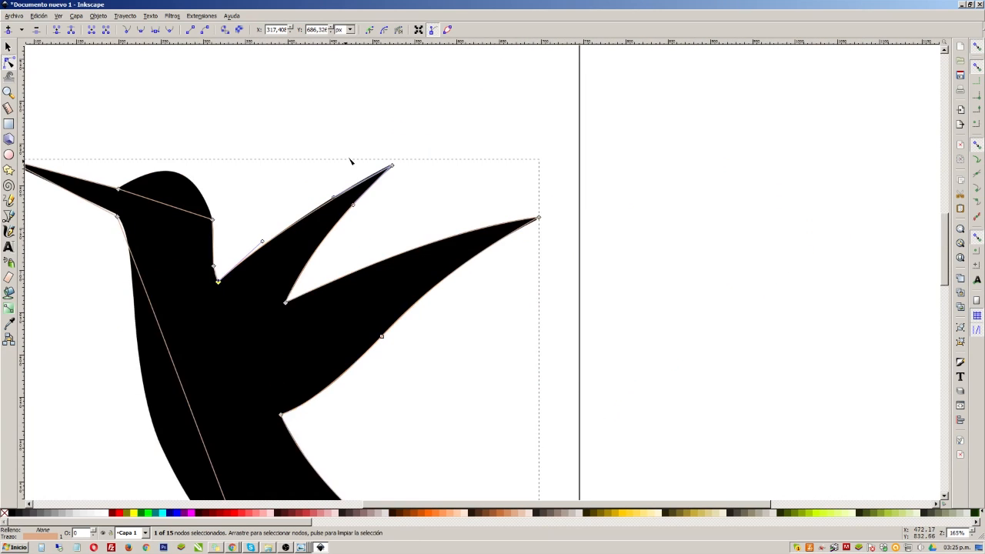
{"action": "scroll", "coordinate": [347, 275], "scroll_direction": "up", "scroll_amount": 3, "text": "ctrl"}
{"action": "left_click_drag", "start_coordinate": [317, 238], "coordinate": [318, 233]}
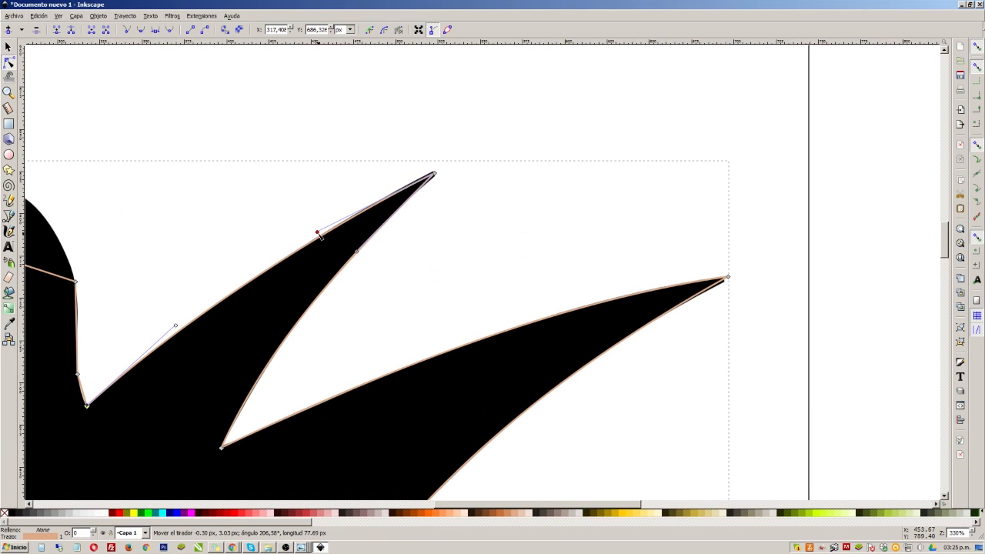
{"action": "scroll", "coordinate": [319, 235], "scroll_direction": "down", "scroll_amount": 2, "text": "ctrl"}
{"action": "scroll", "coordinate": [235, 205], "scroll_direction": "up", "scroll_amount": 2, "text": "ctrl"}
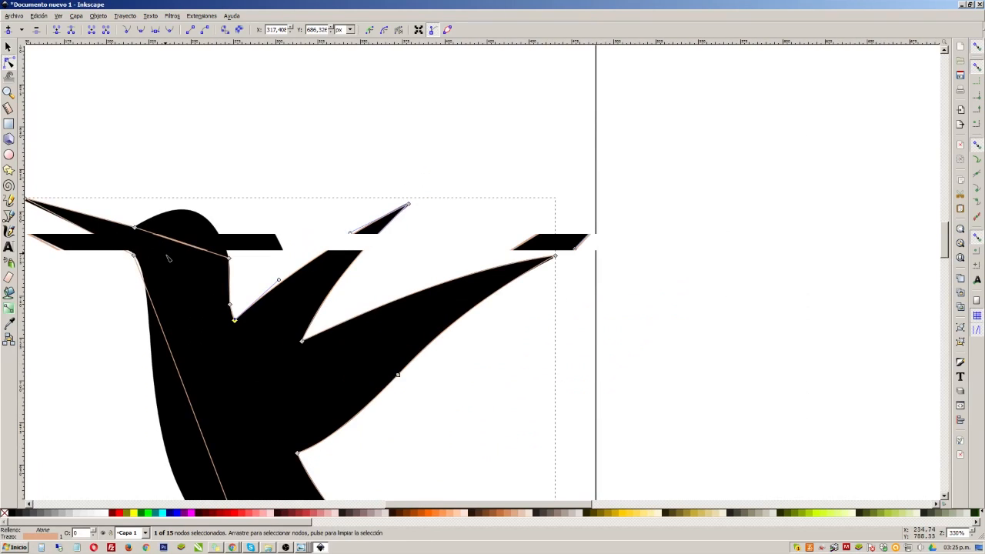
Bend the short segment just above the neck notch onto the silhouette's edge
{"action": "scroll", "coordinate": [303, 408], "scroll_direction": "up", "scroll_amount": 2, "text": "ctrl"}
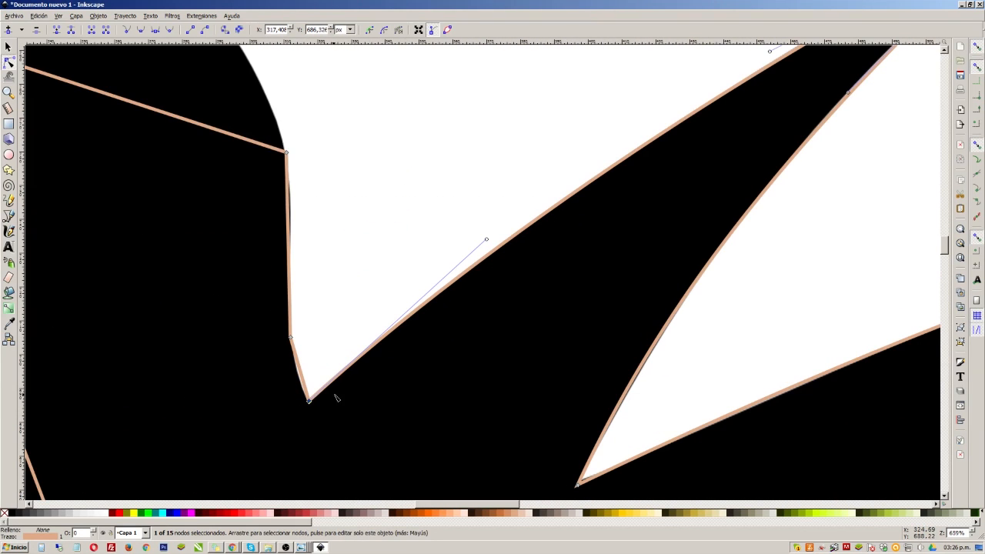
{"action": "scroll", "coordinate": [292, 416], "scroll_direction": "up", "scroll_amount": 3, "text": "ctrl"}
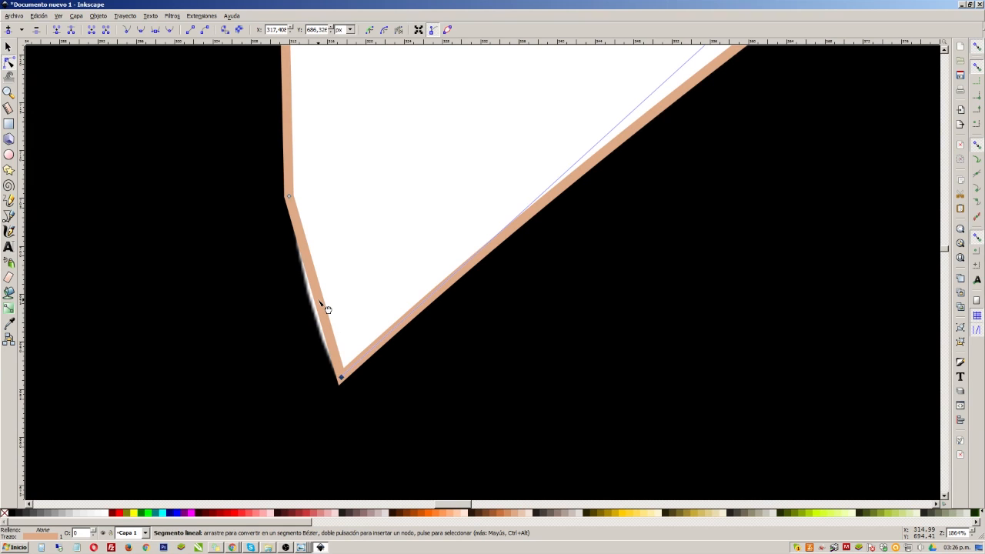
{"action": "left_click_drag", "start_coordinate": [329, 309], "coordinate": [314, 315]}
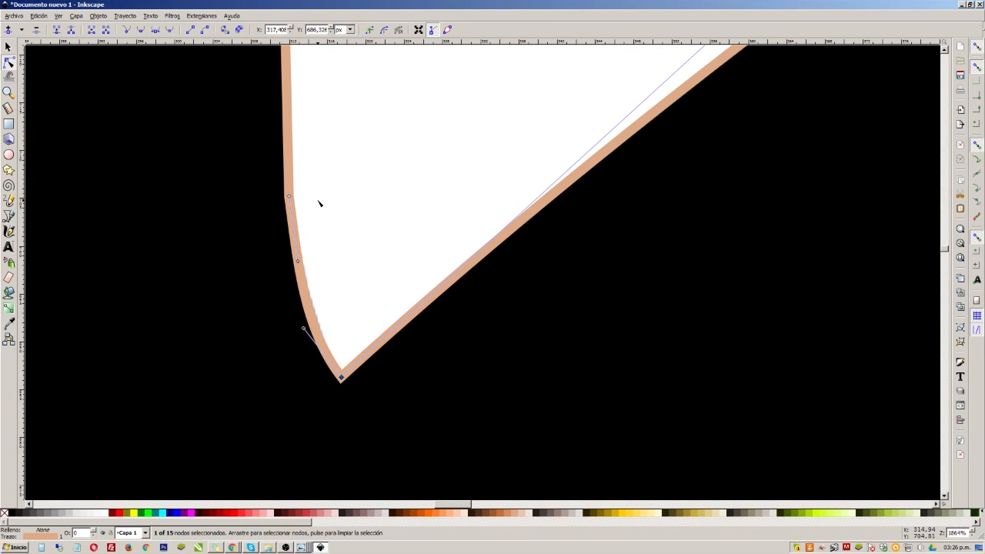
Try to shift the node just above the neck notch slightly outward, and undo the change
{"action": "scroll", "coordinate": [324, 269], "scroll_direction": "down", "scroll_amount": 2}
{"action": "mouse_move", "coordinate": [306, 230]}
{"action": "left_mouse_down"}
{"action": "mouse_move", "coordinate": [352, 228]}
{"action": "mouse_move", "coordinate": [309, 229]}
{"action": "left_mouse_up"}
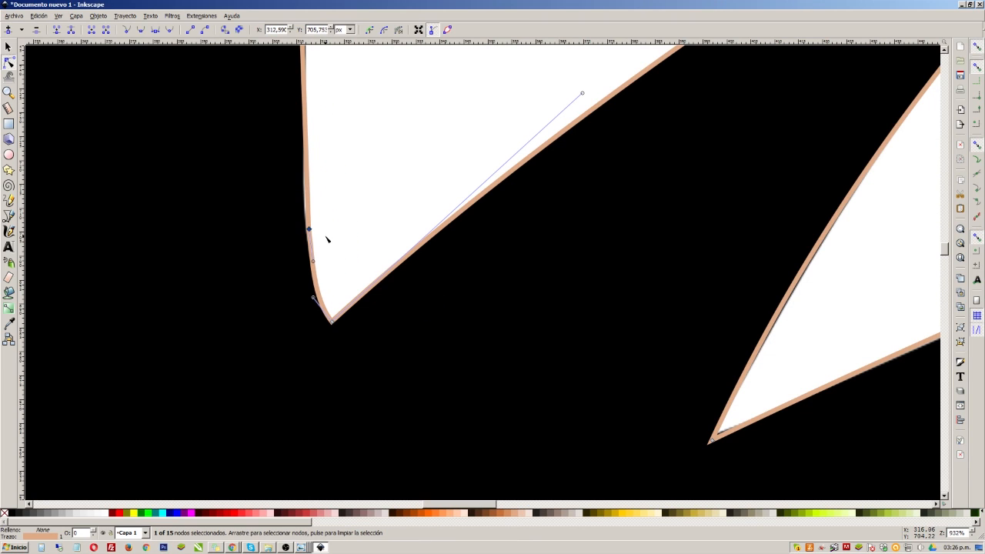
{"action": "key", "text": "ctrl+z"}
{"action": "key", "text": "ctrl+z"}
Make the node just above the neck notch symmetric and lengthen its handles along the neck
{"action": "scroll", "coordinate": [307, 241], "scroll_direction": "up", "scroll_amount": 2}
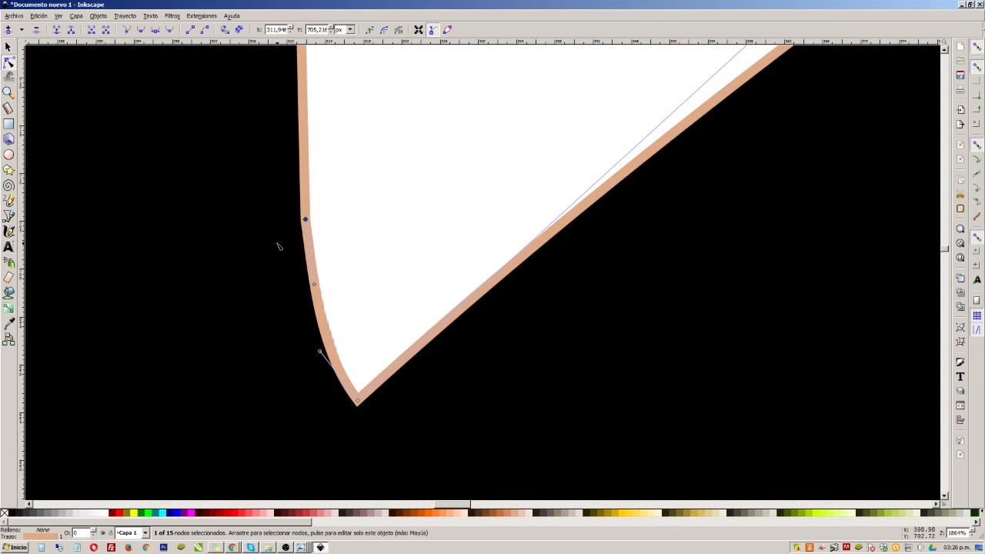
{"action": "left_click", "coordinate": [157, 33]}
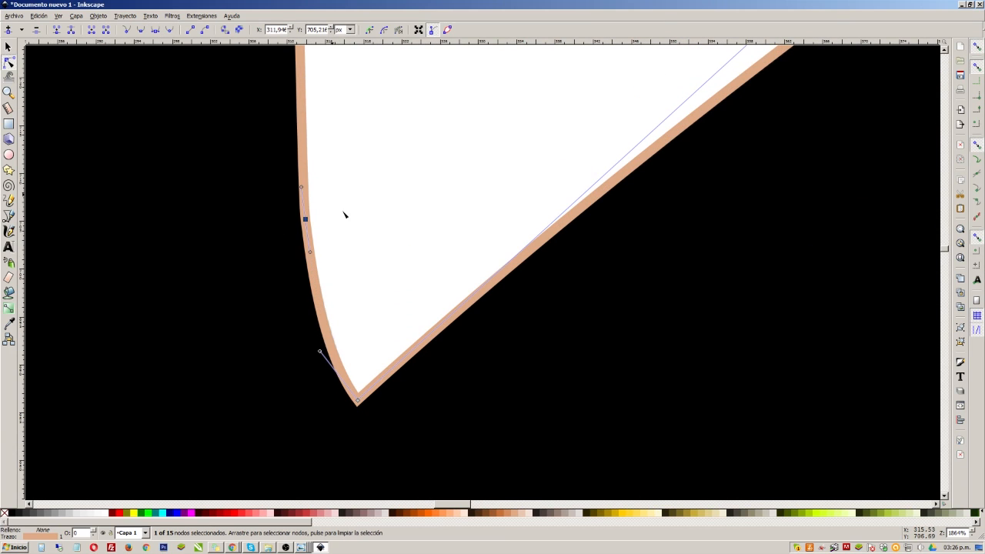
{"action": "left_click_drag", "start_coordinate": [302, 160], "coordinate": [303, 158]}
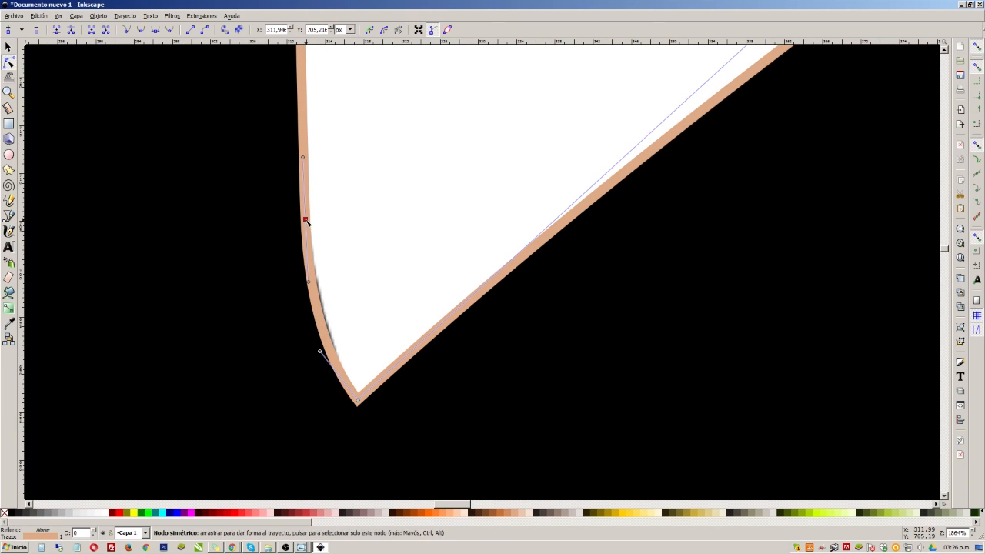
Try to delete the node just above the neck notch, and undo the deletion
{"action": "left_click", "coordinate": [37, 30]}
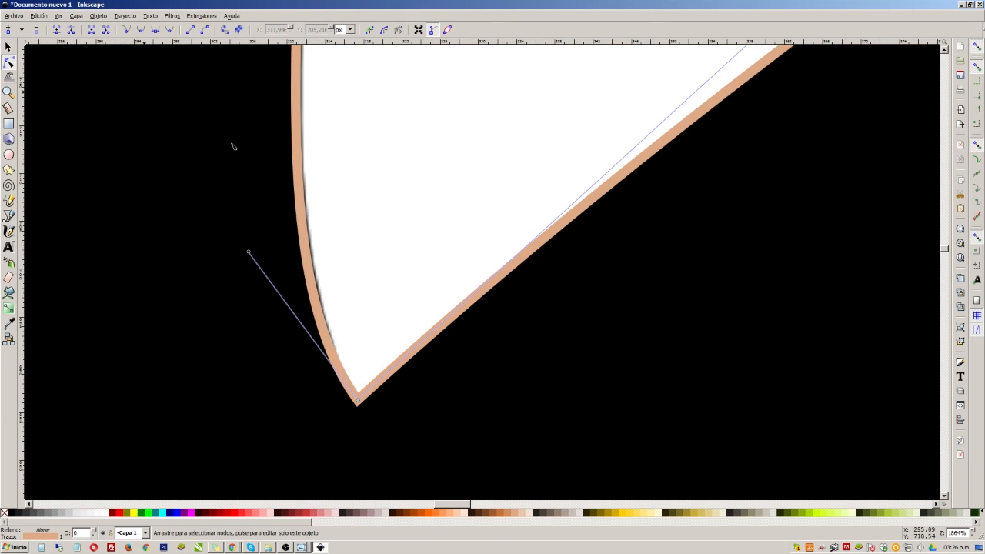
{"action": "scroll", "coordinate": [334, 257], "scroll_direction": "down", "scroll_amount": 4}
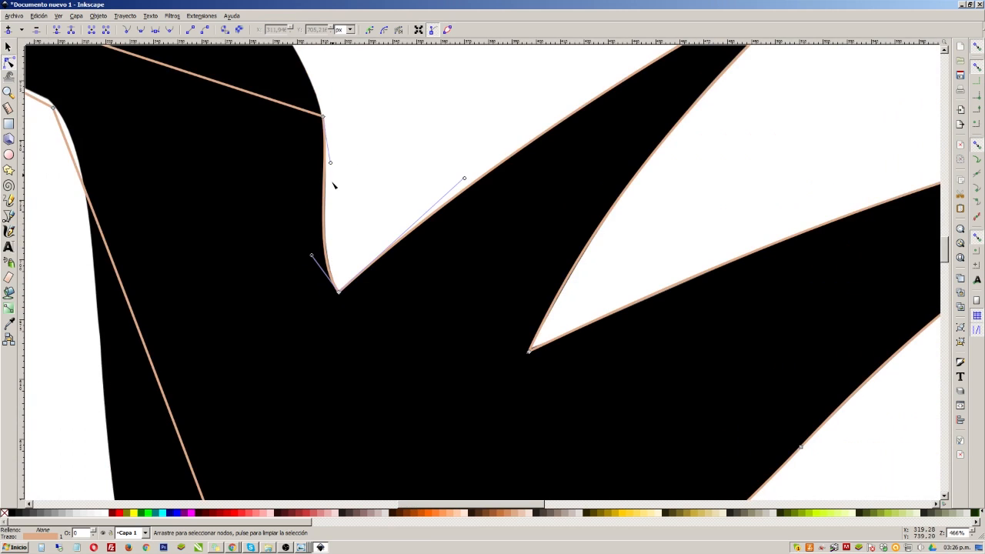
{"action": "scroll", "coordinate": [337, 180], "scroll_direction": "up", "scroll_amount": 3}
{"action": "key", "text": "ctrl+z"}
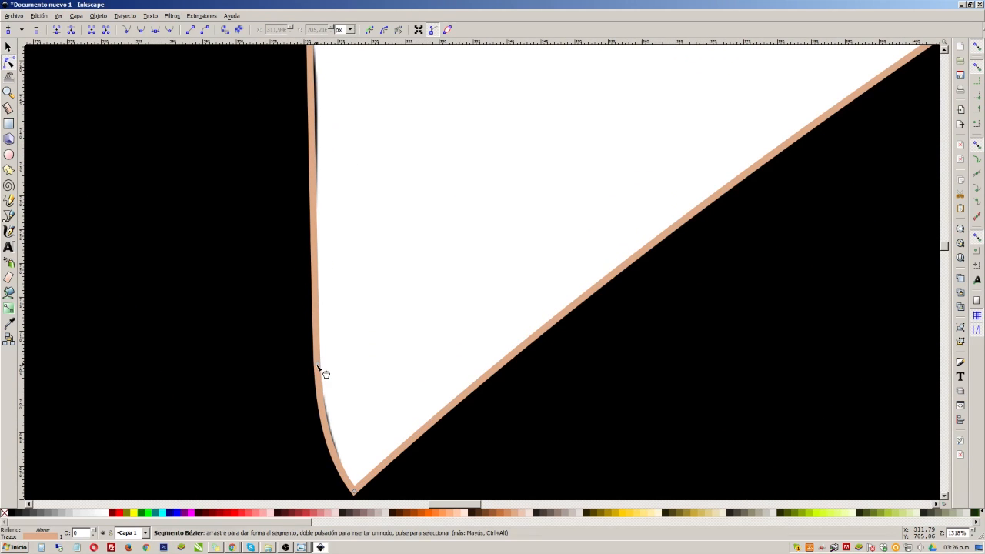
Make the node just above the neck notch auto-smooth
{"action": "left_click", "coordinate": [176, 29]}
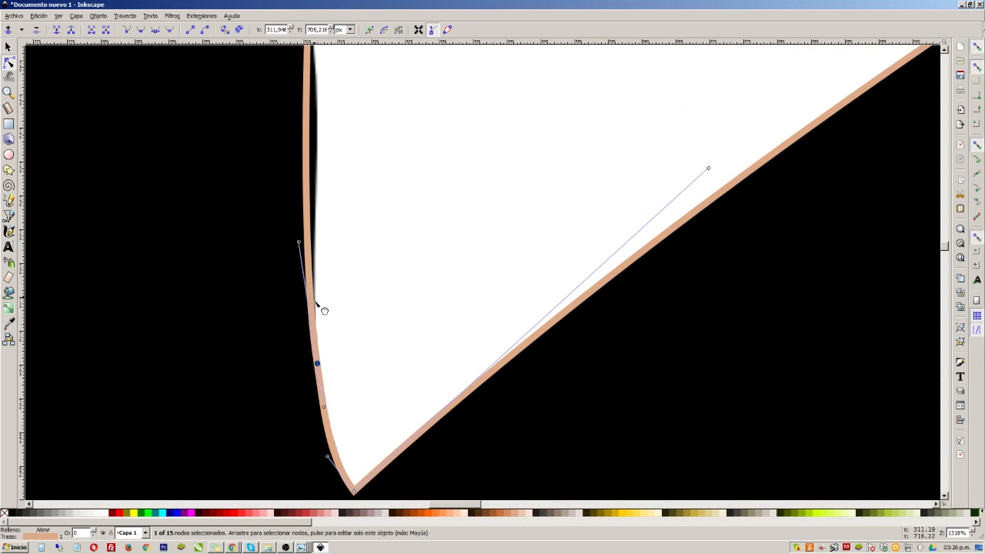
{"action": "scroll", "coordinate": [323, 305], "scroll_direction": "down", "scroll_amount": 1}
{"action": "scroll", "coordinate": [331, 230], "scroll_direction": "down", "scroll_amount": 3}
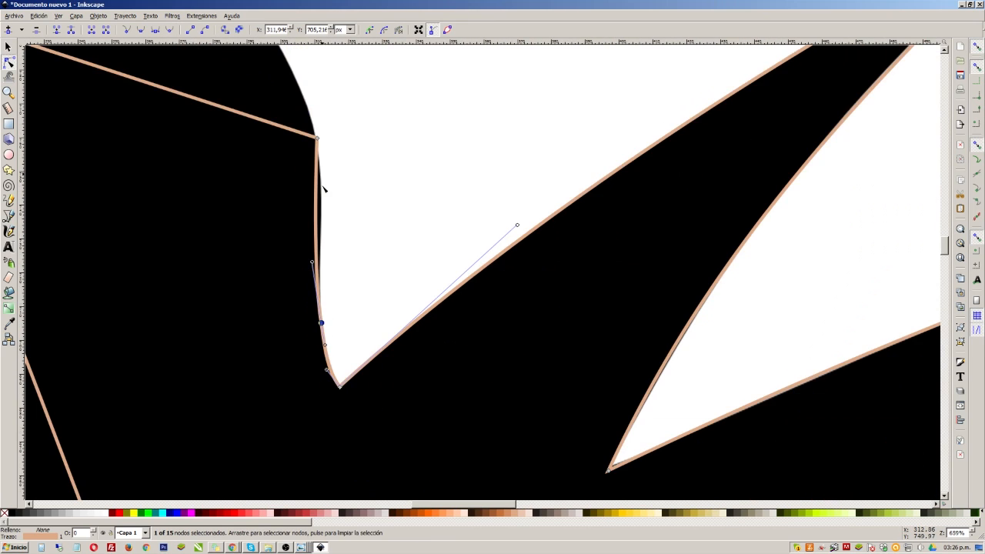
Bend the straight head segment up over the crown and adjust the nape node's handle to fit the back of the head
{"action": "scroll", "coordinate": [259, 138], "scroll_direction": "down", "scroll_amount": 1}
{"action": "scroll", "coordinate": [254, 146], "scroll_direction": "up", "scroll_amount": 1}
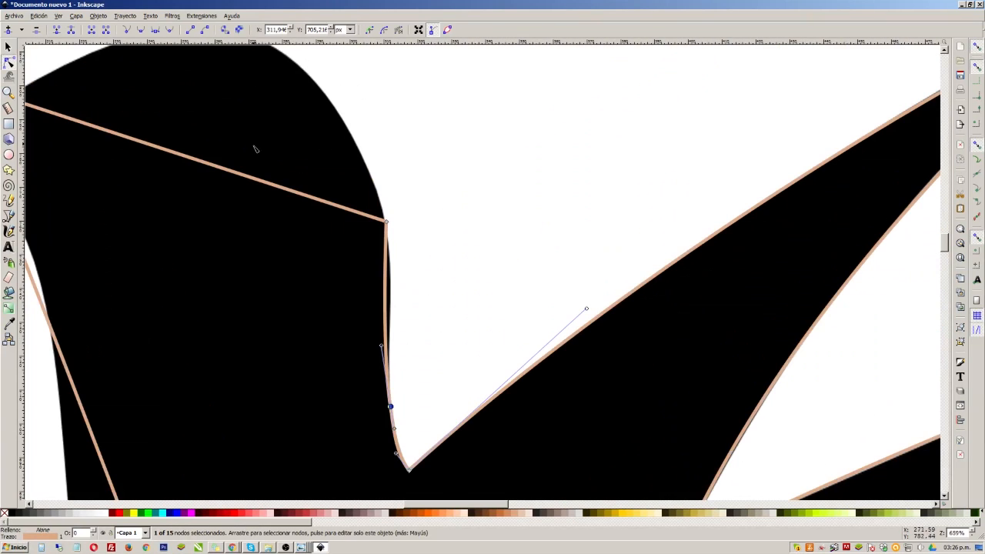
{"action": "scroll", "coordinate": [303, 241], "scroll_direction": "up", "scroll_amount": 1}
{"action": "scroll", "coordinate": [234, 182], "scroll_direction": "up", "scroll_amount": 1}
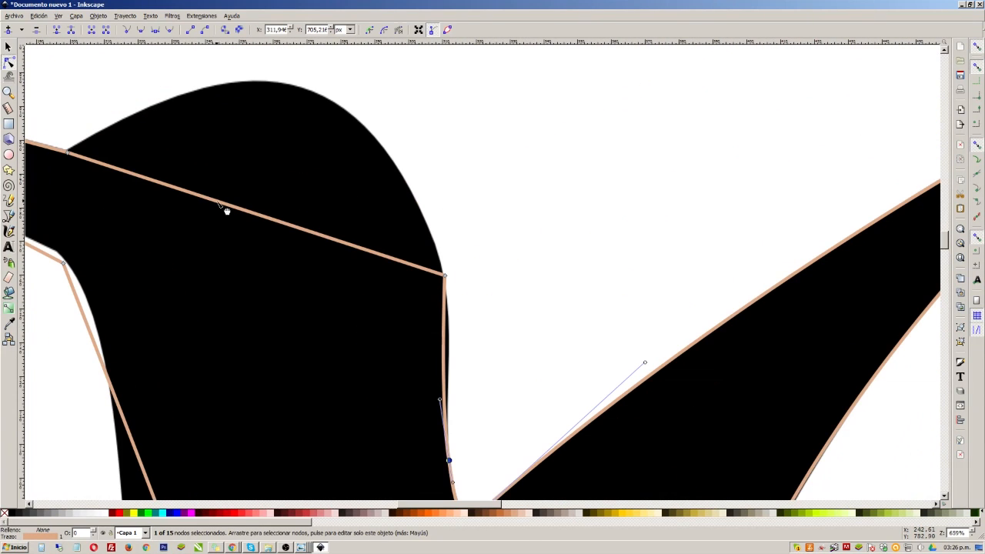
{"action": "left_click_drag", "start_coordinate": [227, 210], "coordinate": [318, 99]}
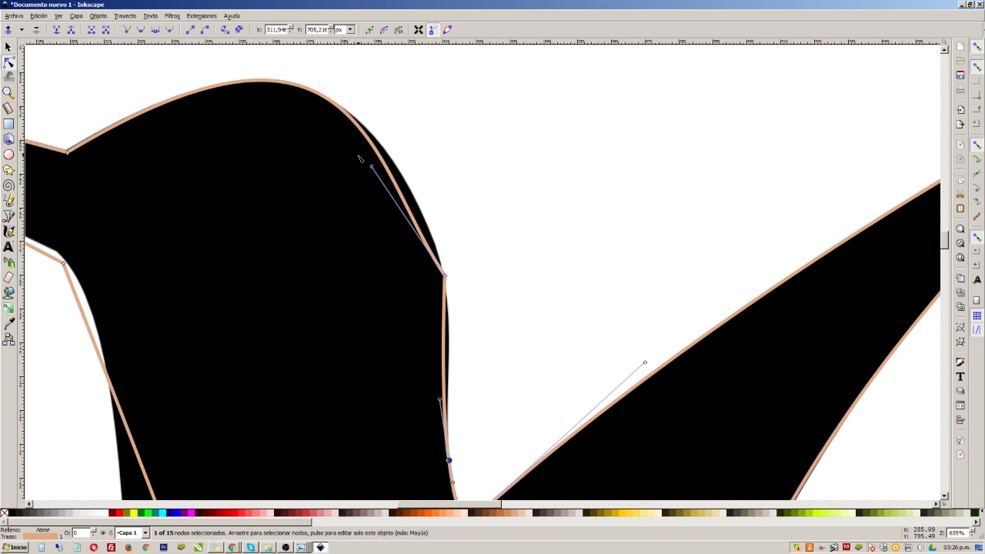
{"action": "left_click_drag", "start_coordinate": [399, 171], "coordinate": [419, 198]}
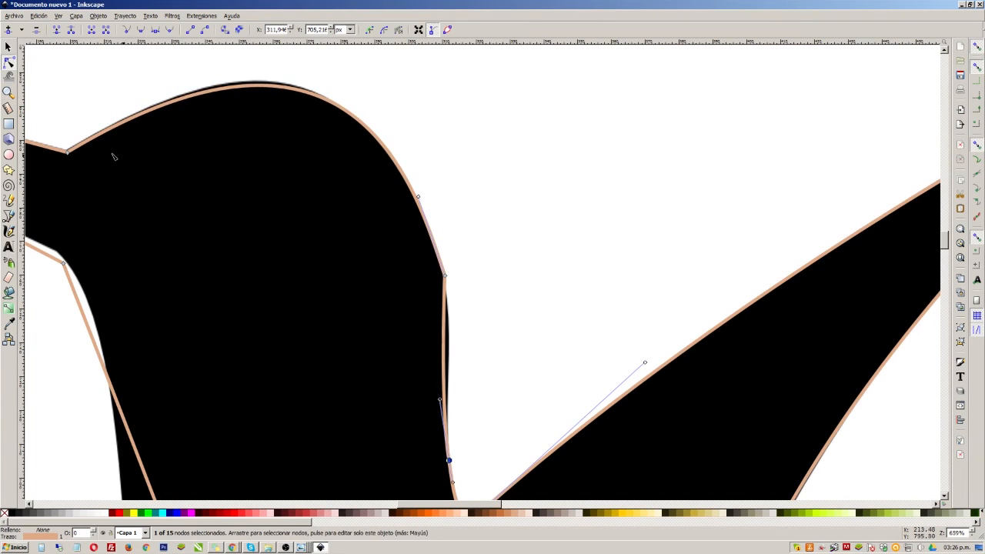
Select the node where the beak meets the forehead and adjust its head-side handle to fit the crown
{"action": "left_click_drag", "start_coordinate": [53, 132], "coordinate": [98, 188]}
{"action": "scroll", "coordinate": [253, 289], "scroll_direction": "down", "scroll_amount": 1}
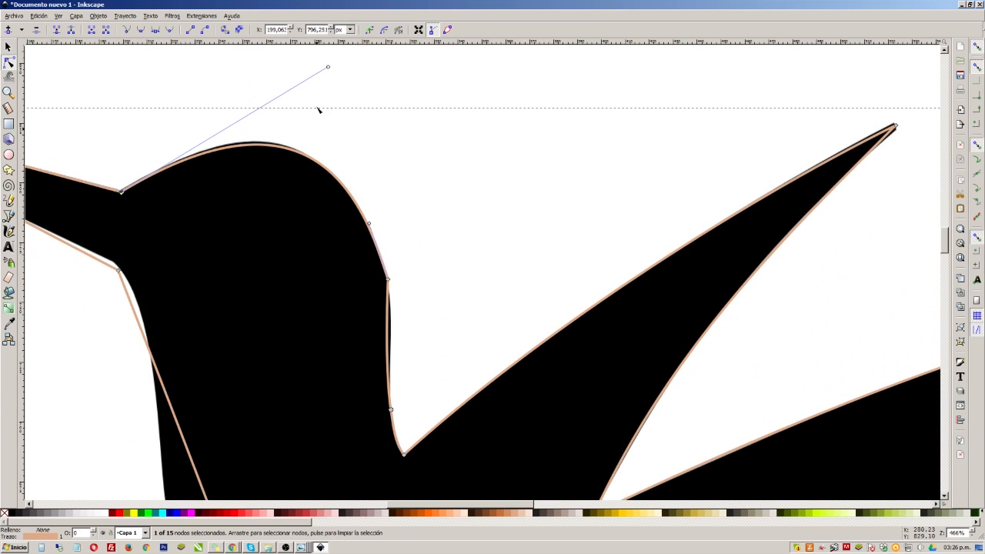
{"action": "left_click_drag", "start_coordinate": [330, 68], "coordinate": [323, 62]}
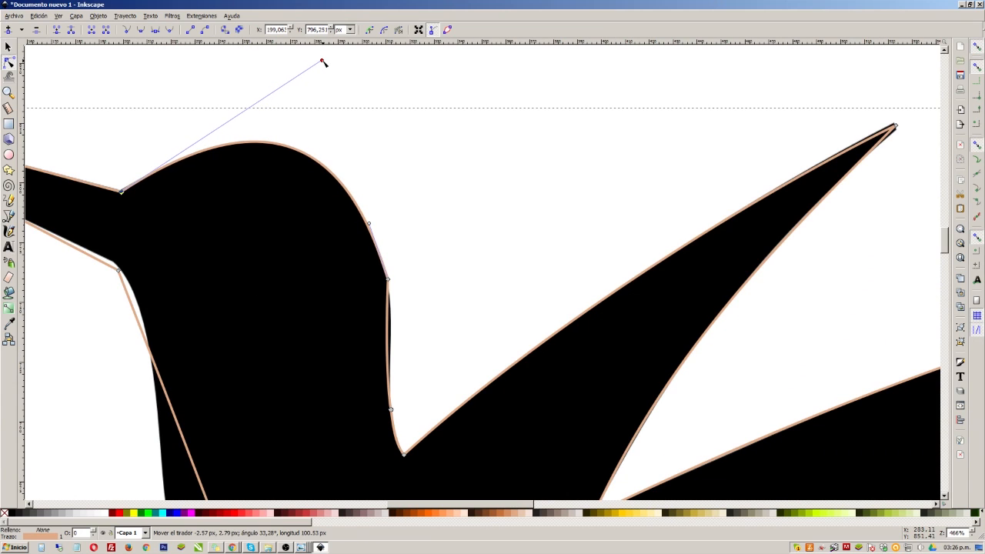
Bend the segment below the nape node outward onto the neck contour and make the nape node symmetric
{"action": "scroll", "coordinate": [425, 304], "scroll_direction": "up", "scroll_amount": 2}
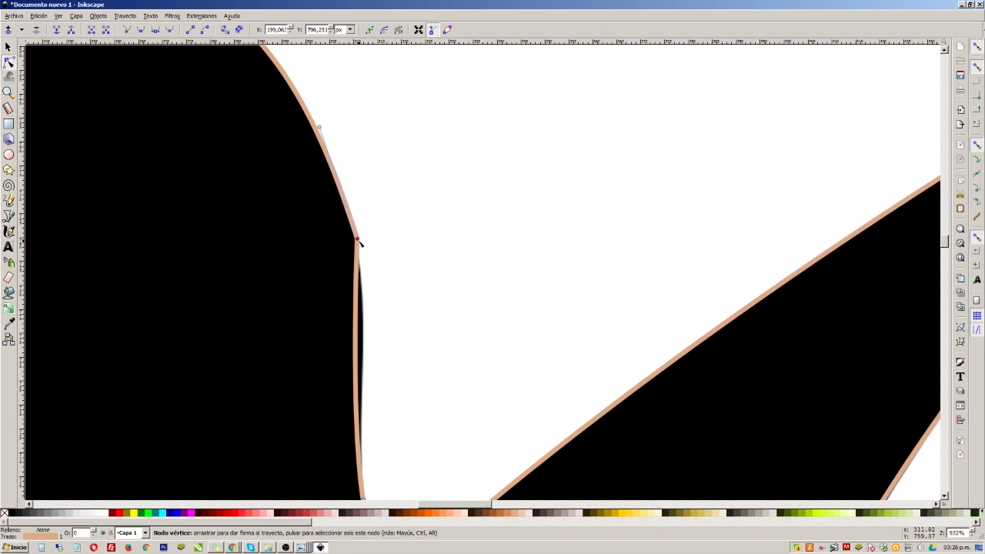
{"action": "left_click_drag", "start_coordinate": [363, 255], "coordinate": [365, 280]}
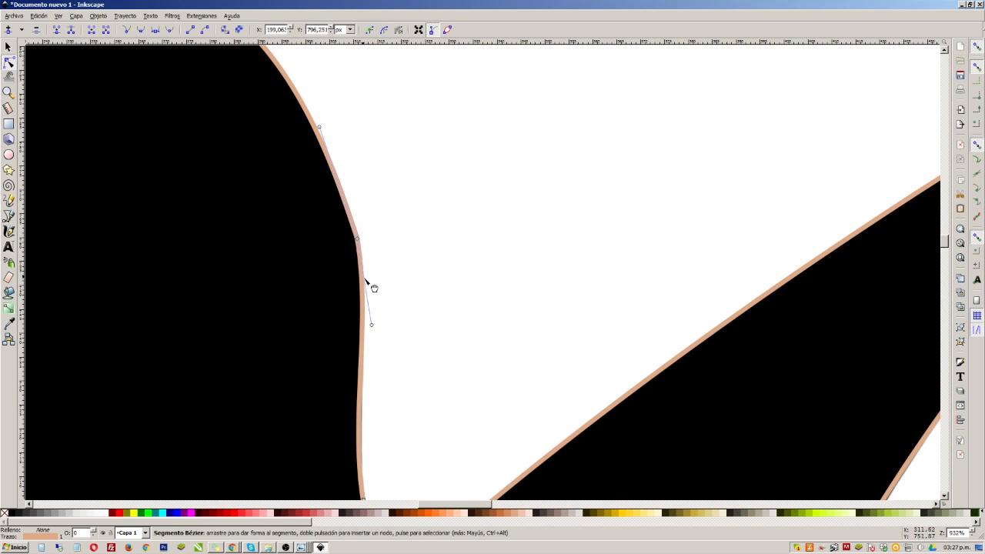
{"action": "left_click_drag", "start_coordinate": [385, 236], "coordinate": [331, 257]}
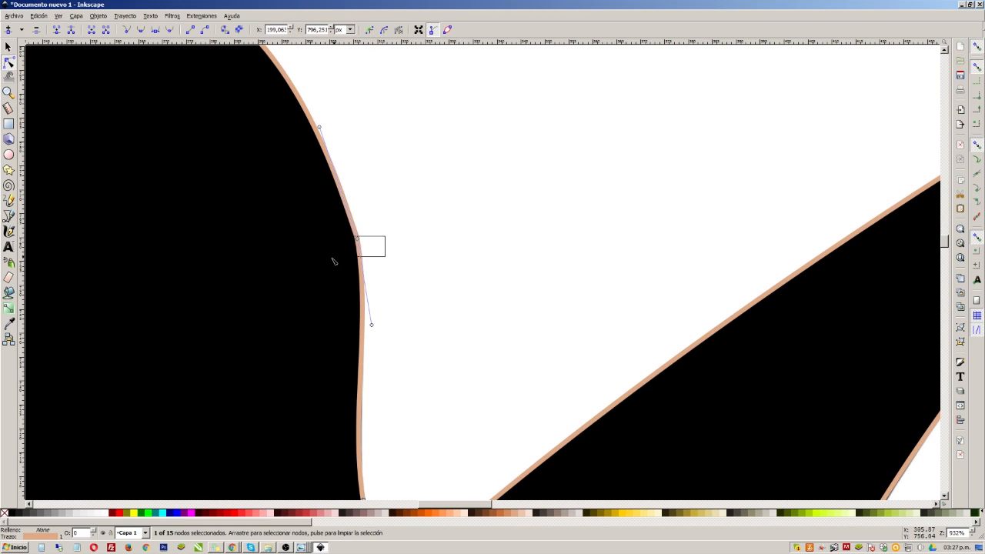
{"action": "left_click", "coordinate": [160, 33]}
Adjust the nape node's handles and shift the node slightly up along the head so the curve fits the neck
{"action": "left_click_drag", "start_coordinate": [384, 337], "coordinate": [378, 353]}
{"action": "left_click_drag", "start_coordinate": [335, 133], "coordinate": [330, 146]}
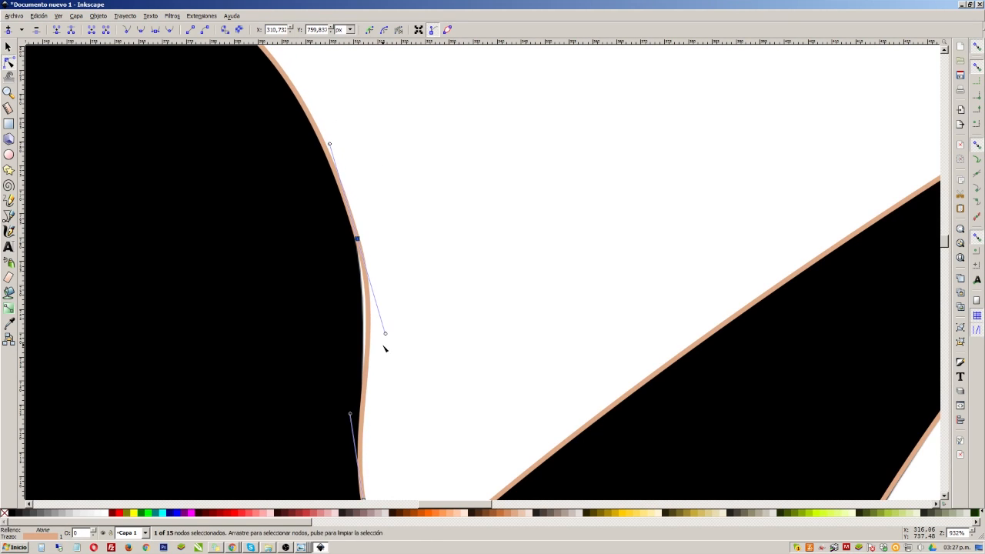
{"action": "left_click_drag", "start_coordinate": [357, 239], "coordinate": [354, 232]}
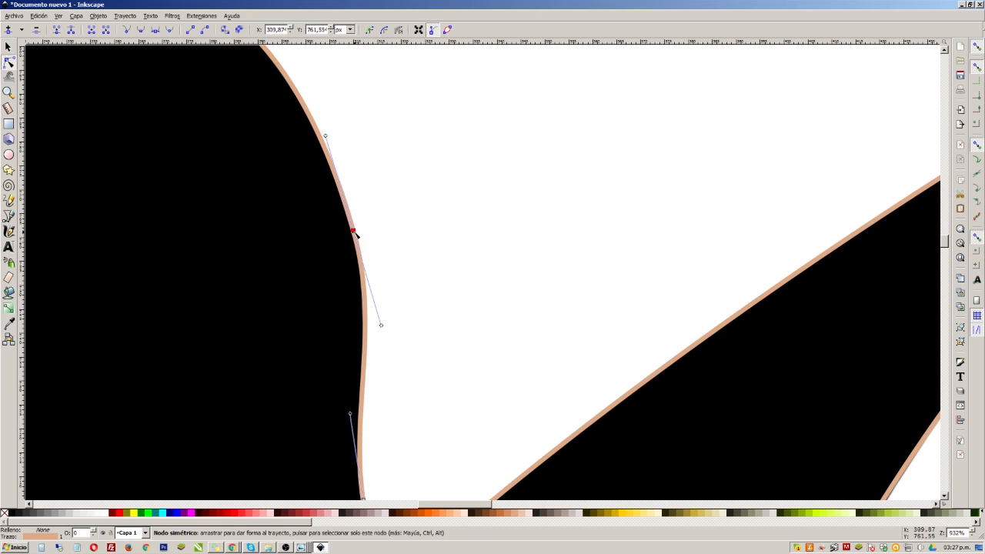
{"action": "scroll", "coordinate": [383, 244], "scroll_direction": "down", "scroll_amount": 2}
{"action": "scroll", "coordinate": [382, 250], "scroll_direction": "down", "scroll_amount": 1}
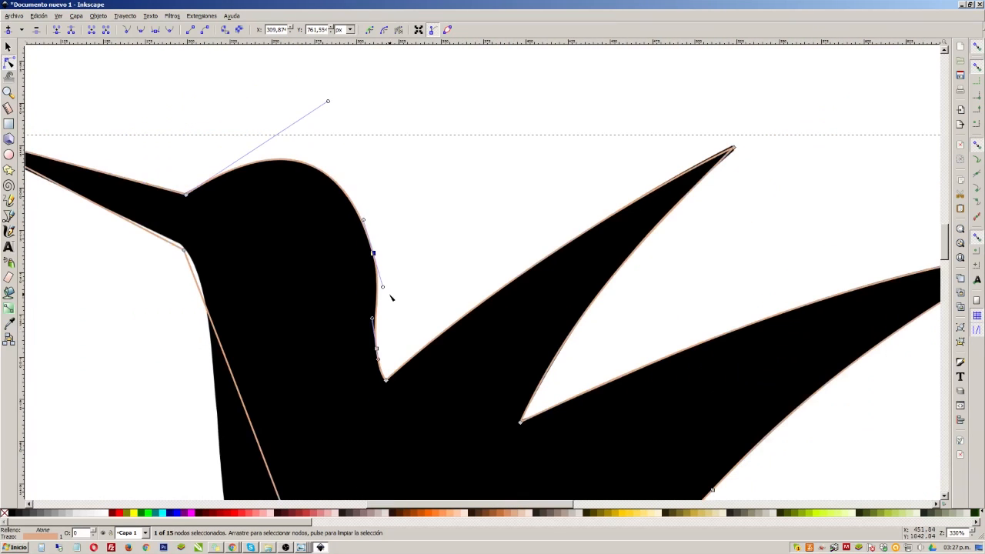
{"action": "scroll", "coordinate": [374, 325], "scroll_direction": "up", "scroll_amount": 2}
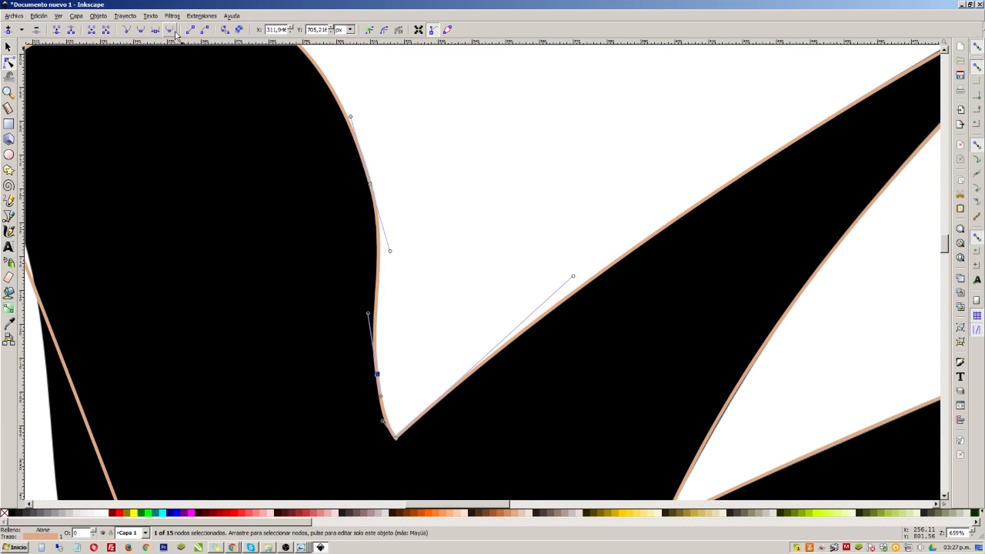
{"action": "left_click", "coordinate": [406, 224]}
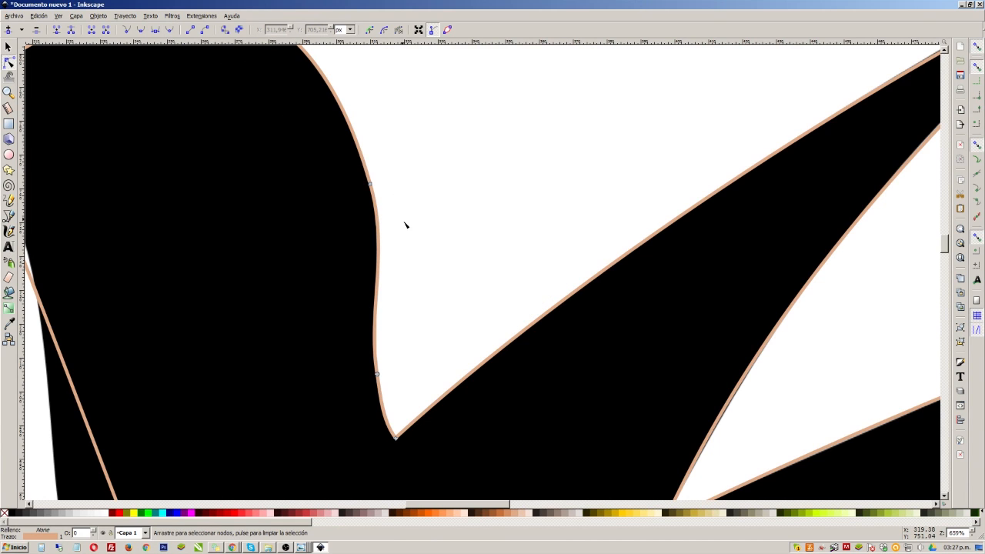
{"action": "scroll", "coordinate": [407, 228], "scroll_direction": "down", "scroll_amount": 3}
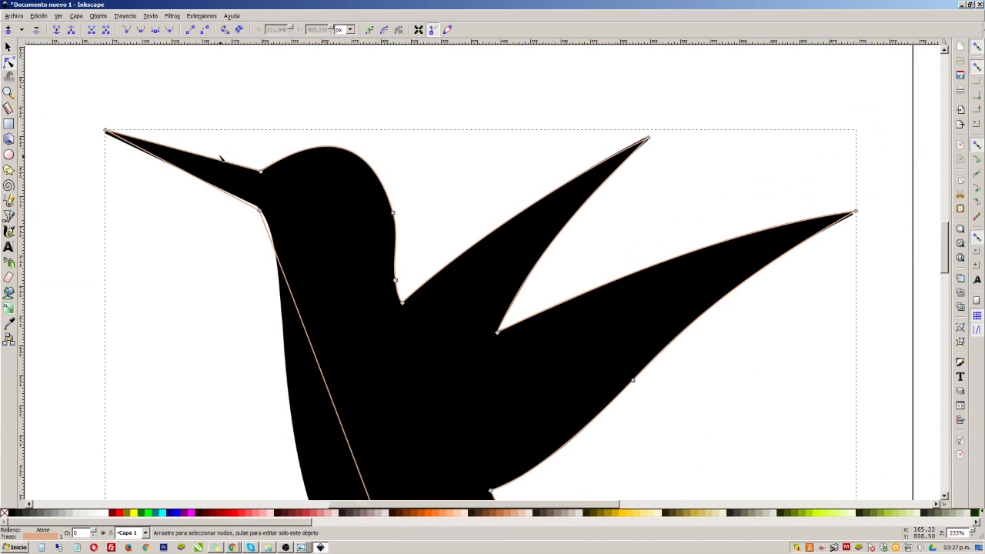
Move the beak tip node outward just beyond the silhouette's blunt tip so both beak lines follow its edges
{"action": "scroll", "coordinate": [220, 158], "scroll_direction": "up", "scroll_amount": 3}
{"action": "scroll", "coordinate": [121, 158], "scroll_direction": "down", "scroll_amount": 3}
{"action": "scroll", "coordinate": [121, 158], "scroll_direction": "up", "scroll_amount": 4}
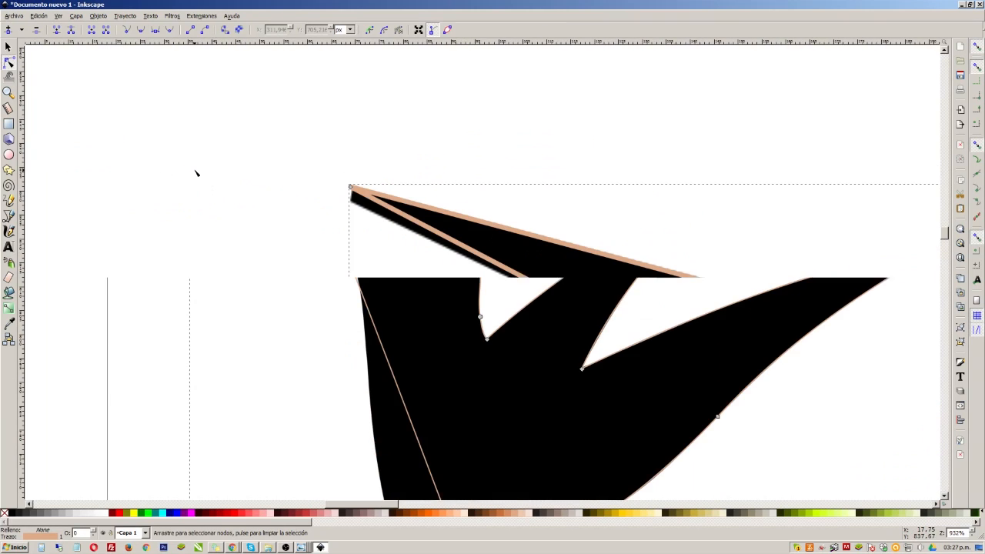
{"action": "scroll", "coordinate": [318, 193], "scroll_direction": "up", "scroll_amount": 1}
{"action": "left_click_drag", "start_coordinate": [399, 189], "coordinate": [353, 188]}
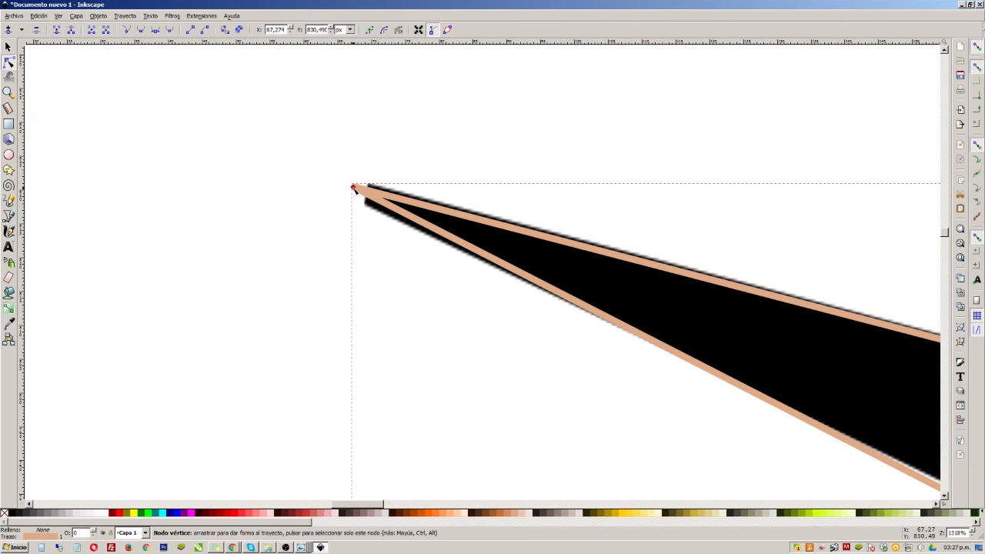
Reposition the node where the lower beak meets the throat onto the corner of the silhouette
{"action": "scroll", "coordinate": [353, 187], "scroll_direction": "down", "scroll_amount": 4}
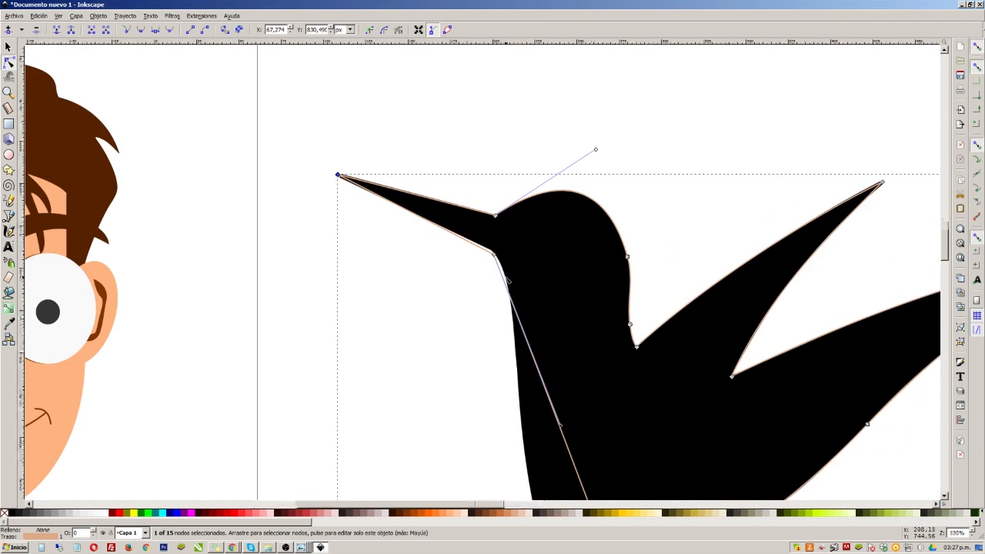
{"action": "scroll", "coordinate": [507, 281], "scroll_direction": "up", "scroll_amount": 2}
{"action": "left_click_drag", "start_coordinate": [475, 222], "coordinate": [443, 214]}
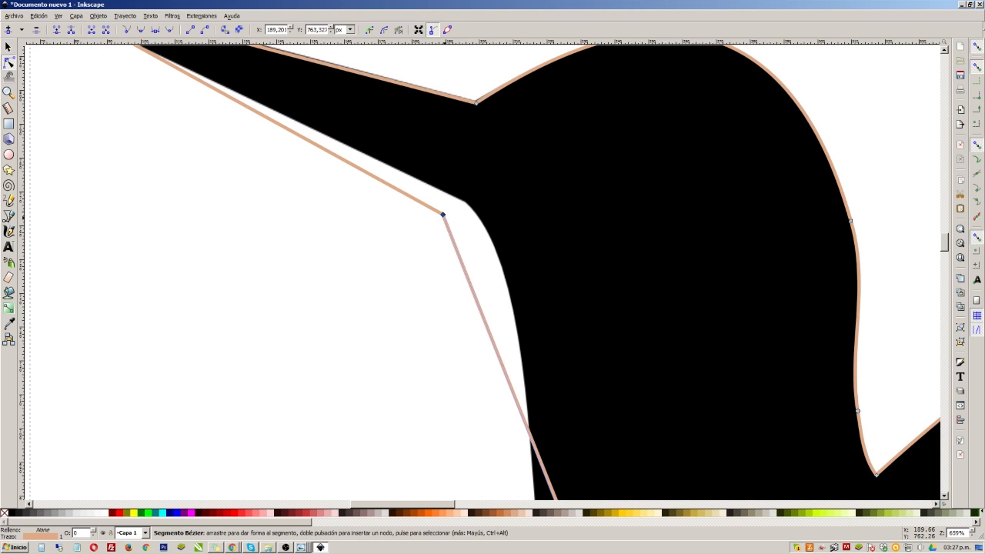
{"action": "left_click_drag", "start_coordinate": [442, 214], "coordinate": [467, 205]}
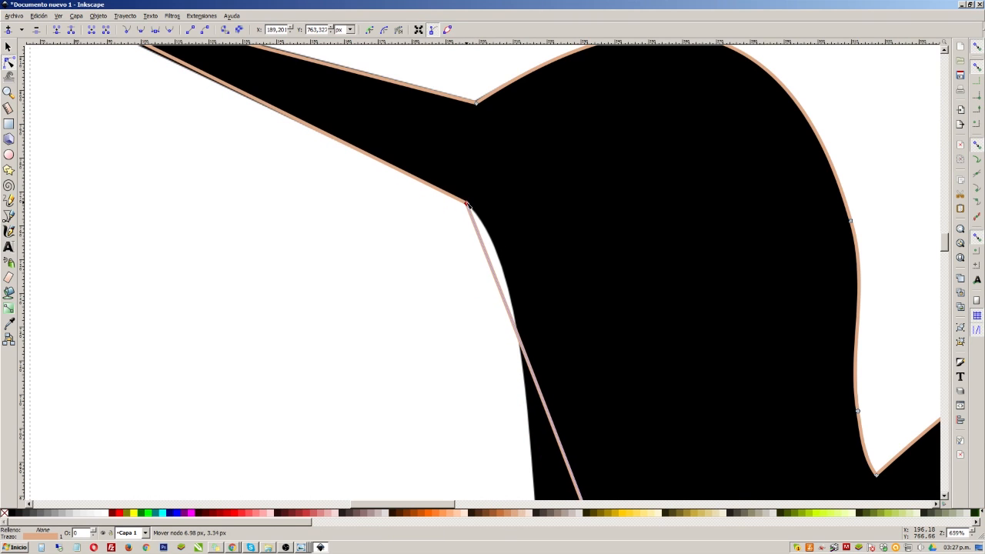
Shorten the throat node's chest-side handle and angle it toward the throat's curve
{"action": "scroll", "coordinate": [497, 233], "scroll_direction": "down", "scroll_amount": 4}
{"action": "scroll", "coordinate": [500, 233], "scroll_direction": "down", "scroll_amount": 1}
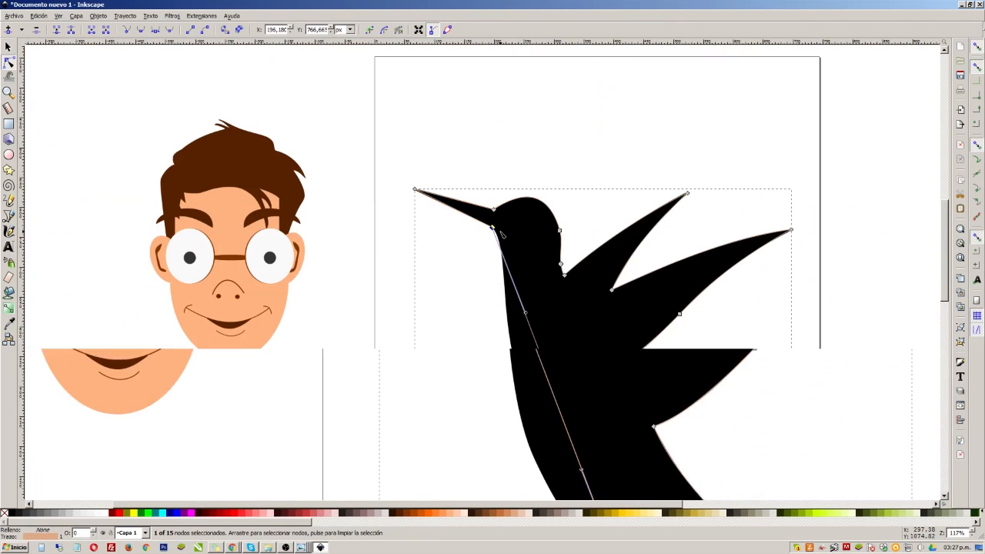
{"action": "scroll", "coordinate": [527, 315], "scroll_direction": "up", "scroll_amount": 1}
{"action": "left_click_drag", "start_coordinate": [527, 319], "coordinate": [501, 213]}
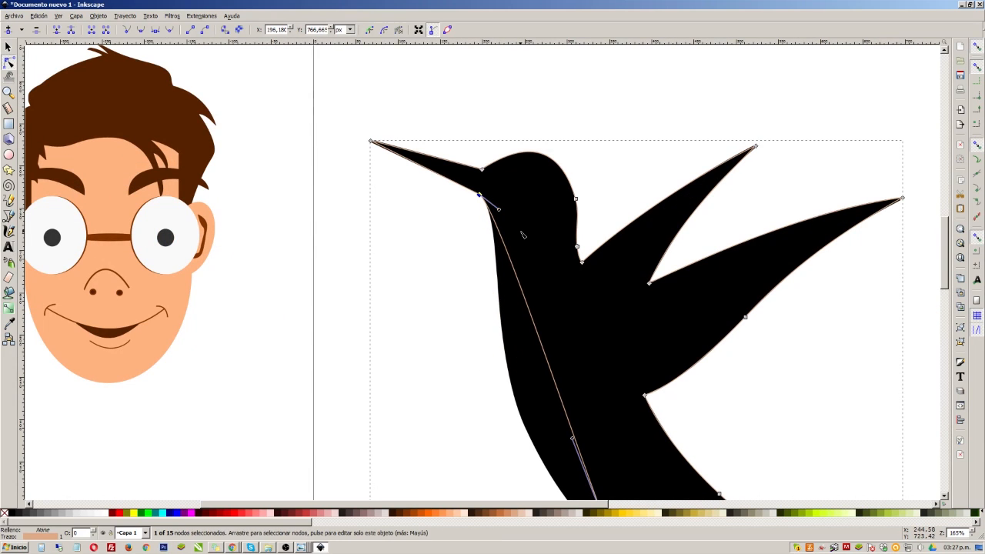
Bend the path's throat-to-tail segment around the hummingbird's belly, add a node midway along it, and align its upper handle with the throat
{"action": "scroll", "coordinate": [539, 323], "scroll_direction": "down", "scroll_amount": 3}
{"action": "left_click_drag", "start_coordinate": [539, 357], "coordinate": [445, 302]}
{"action": "scroll", "coordinate": [564, 423], "scroll_direction": "up", "scroll_amount": 1}
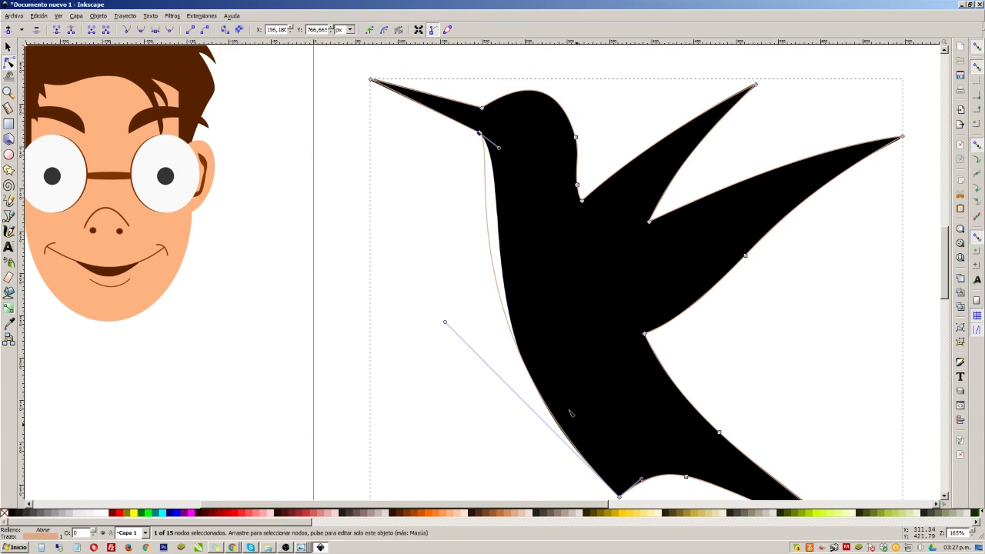
{"action": "double_click", "coordinate": [518, 350]}
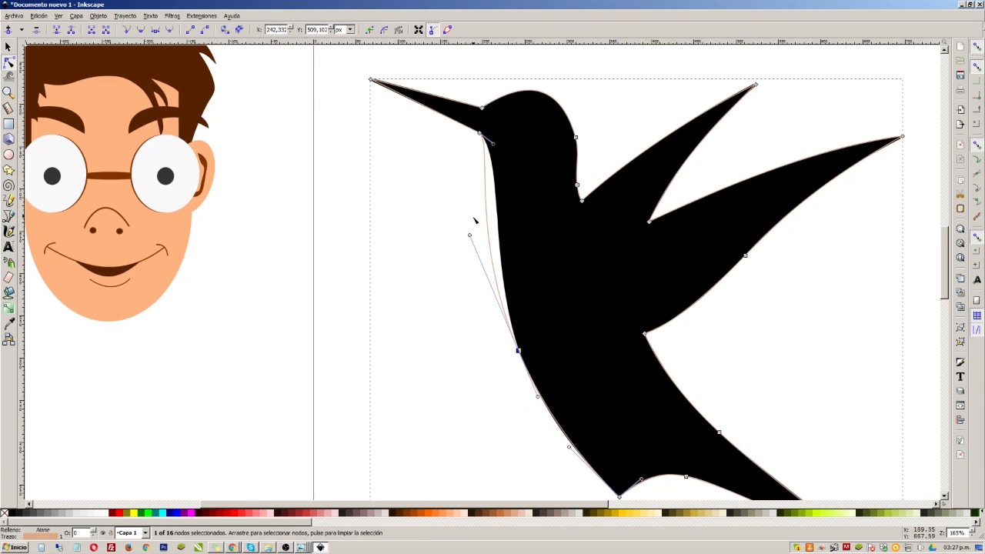
{"action": "left_click_drag", "start_coordinate": [469, 235], "coordinate": [493, 173]}
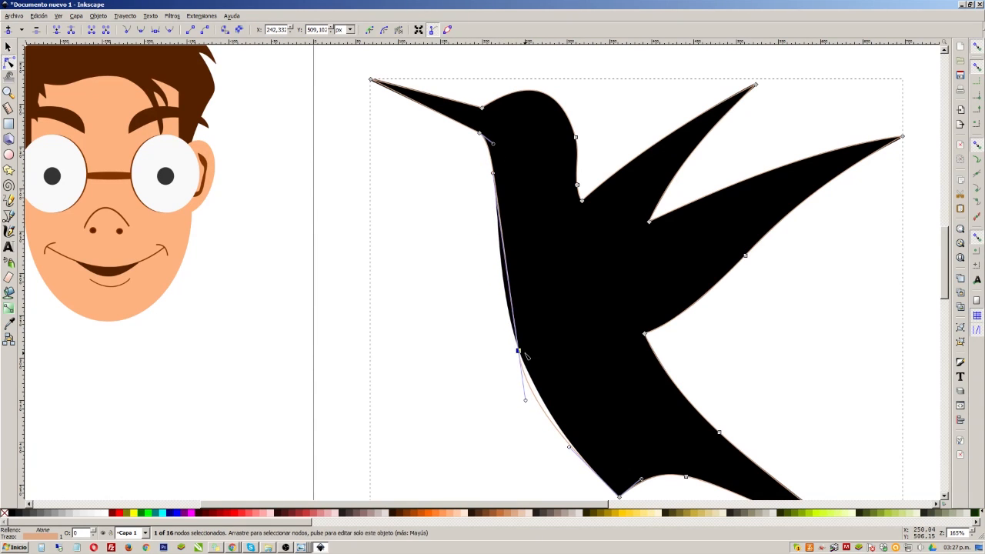
Add a node on the path at the bird's upper chest and angle its upper handle to follow the throat
{"action": "scroll", "coordinate": [500, 142], "scroll_direction": "up", "scroll_amount": 3}
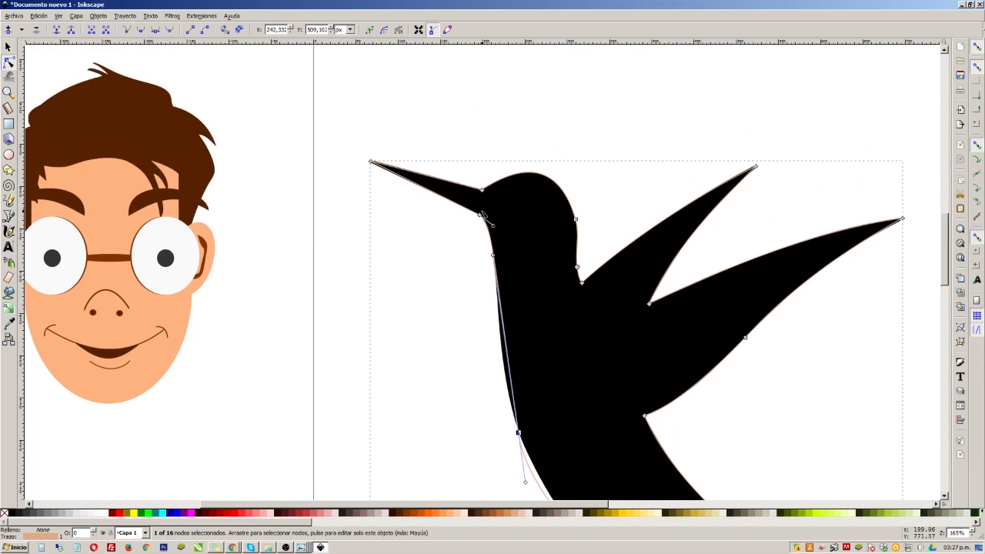
{"action": "scroll", "coordinate": [484, 215], "scroll_direction": "up", "scroll_amount": 5}
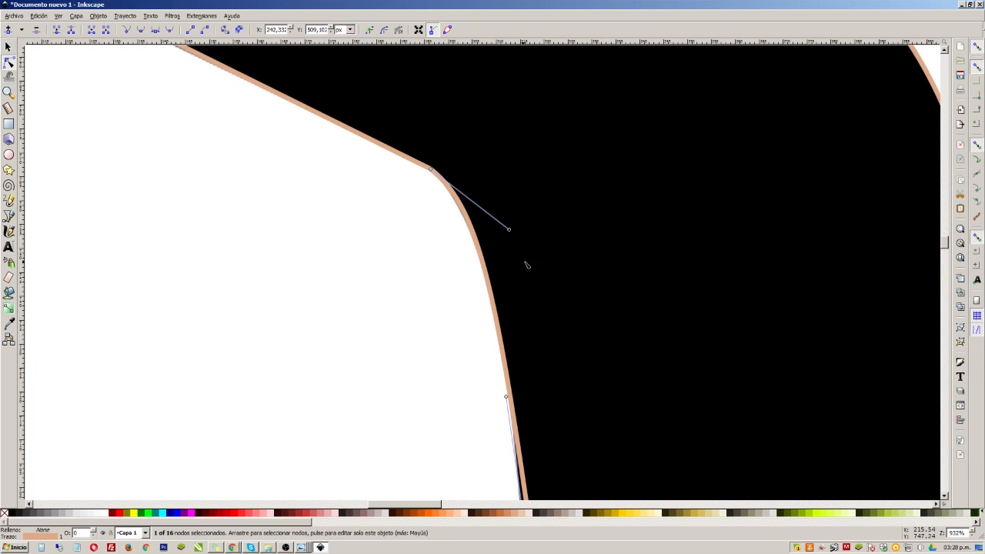
{"action": "scroll", "coordinate": [526, 265], "scroll_direction": "down", "scroll_amount": 3}
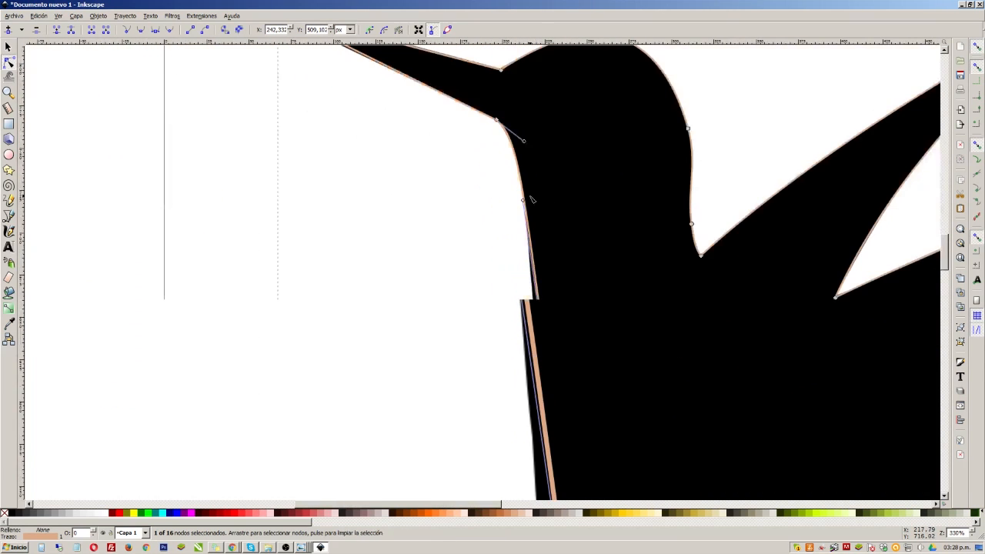
{"action": "left_click", "coordinate": [547, 369]}
{"action": "left_click_drag", "start_coordinate": [548, 368], "coordinate": [541, 384]}
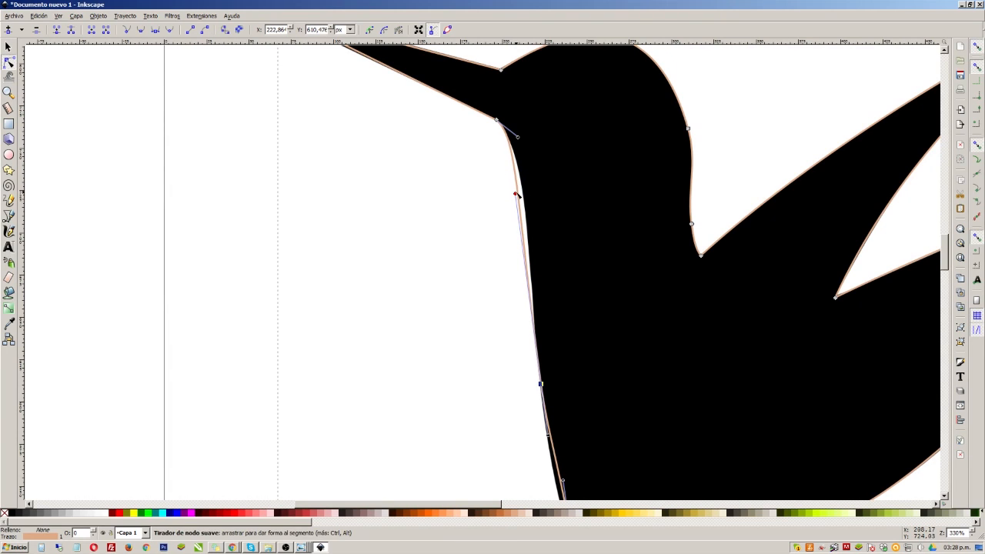
{"action": "left_click_drag", "start_coordinate": [516, 195], "coordinate": [529, 196]}
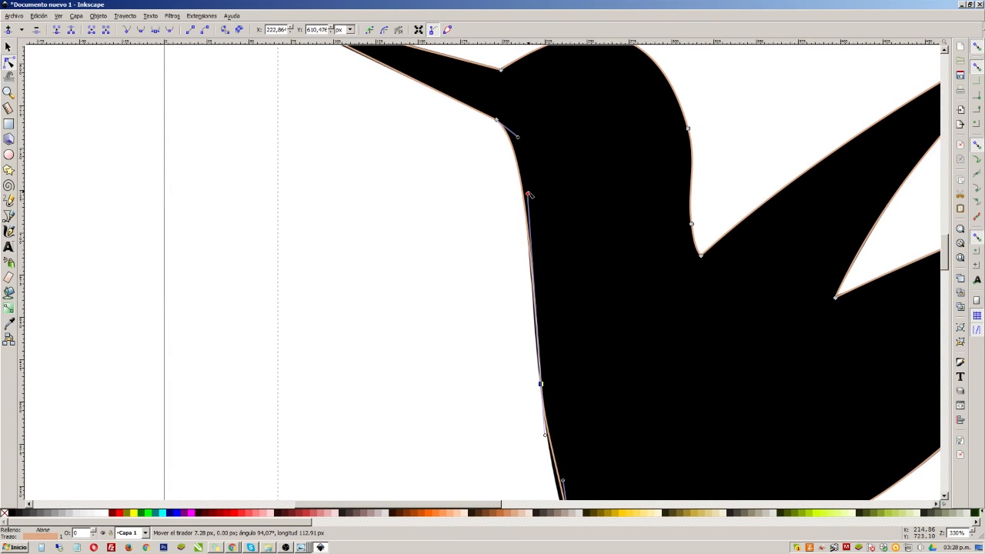
Adjust the belly node's lower handle and shift the node slightly toward the tail to match the silhouette
{"action": "scroll", "coordinate": [576, 307], "scroll_direction": "down", "scroll_amount": 3}
{"action": "scroll", "coordinate": [569, 370], "scroll_direction": "down", "scroll_amount": 2}
{"action": "scroll", "coordinate": [559, 339], "scroll_direction": "down", "scroll_amount": 1}
{"action": "left_click_drag", "start_coordinate": [590, 452], "coordinate": [610, 444]}
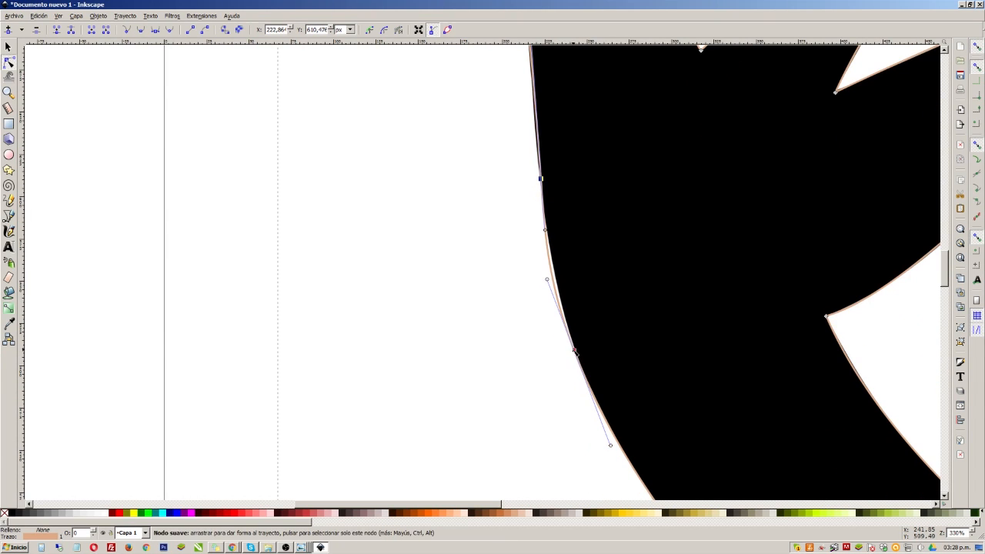
{"action": "left_click_drag", "start_coordinate": [574, 352], "coordinate": [579, 363]}
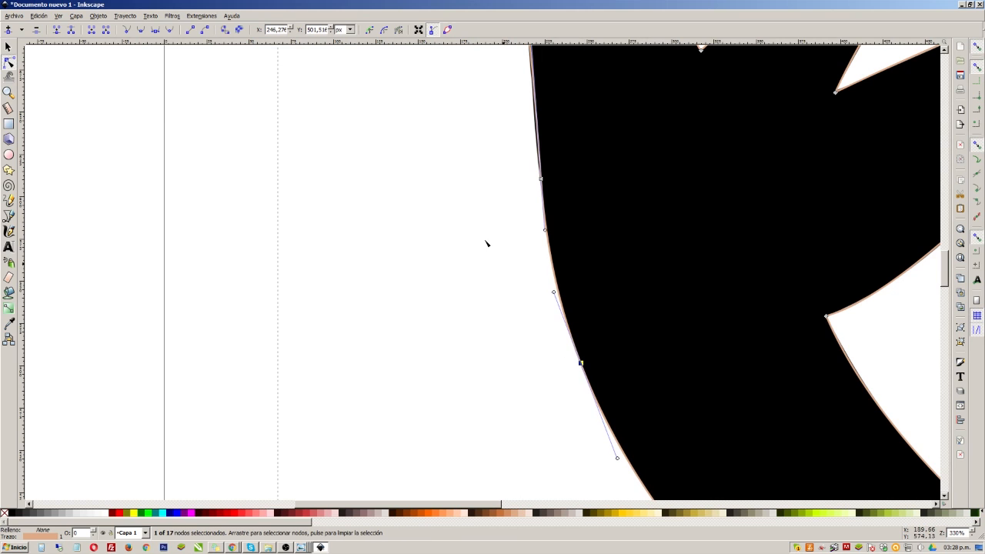
Fine-tune the belly node's lower handle so the path follows the silhouette's edge down to the tail
{"action": "scroll", "coordinate": [453, 192], "scroll_direction": "down", "scroll_amount": 3}
{"action": "scroll", "coordinate": [485, 264], "scroll_direction": "up", "scroll_amount": 4}
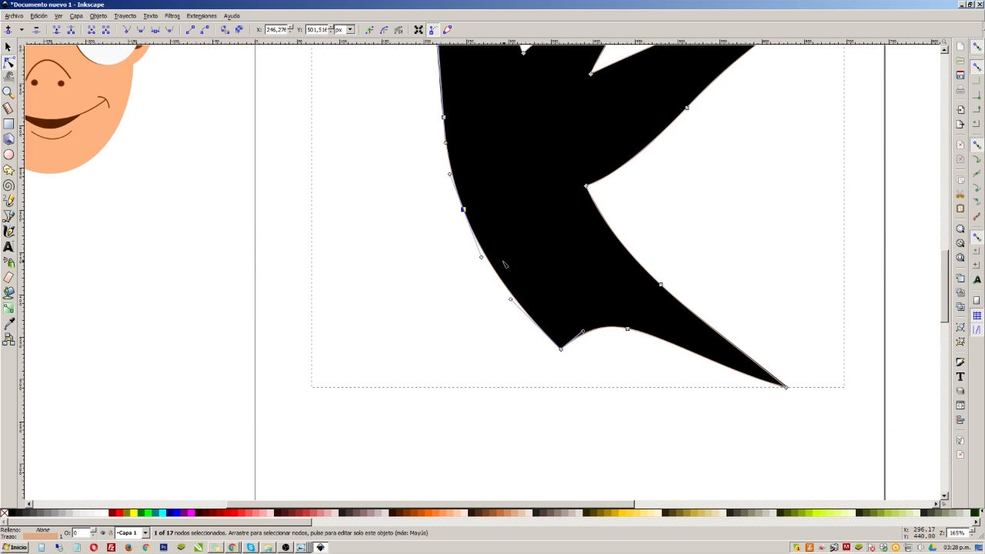
{"action": "scroll", "coordinate": [485, 264], "scroll_direction": "up", "scroll_amount": 2}
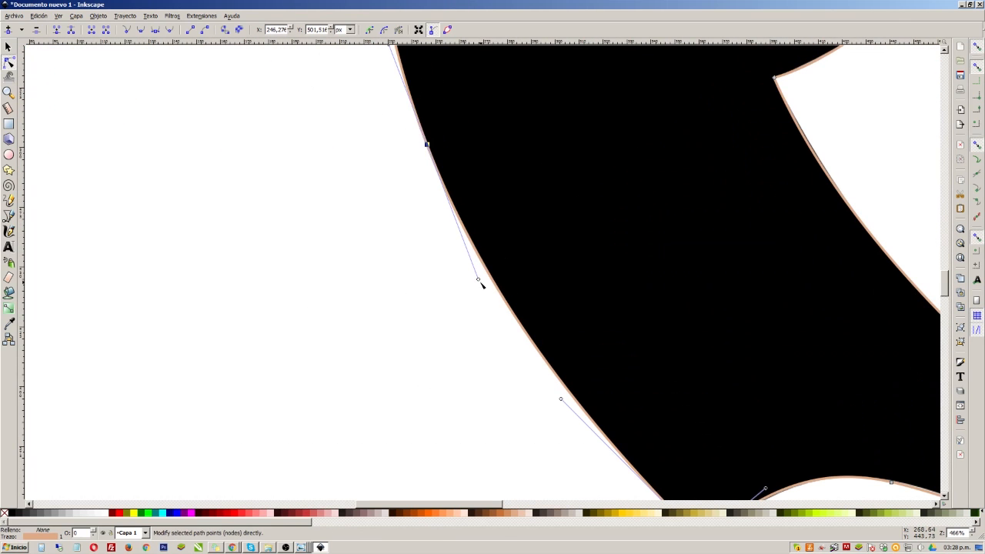
{"action": "mouse_move", "coordinate": [479, 281]}
{"action": "left_mouse_down"}
{"action": "mouse_move", "coordinate": [426, 283]}
{"action": "mouse_move", "coordinate": [484, 285]}
{"action": "left_mouse_up"}
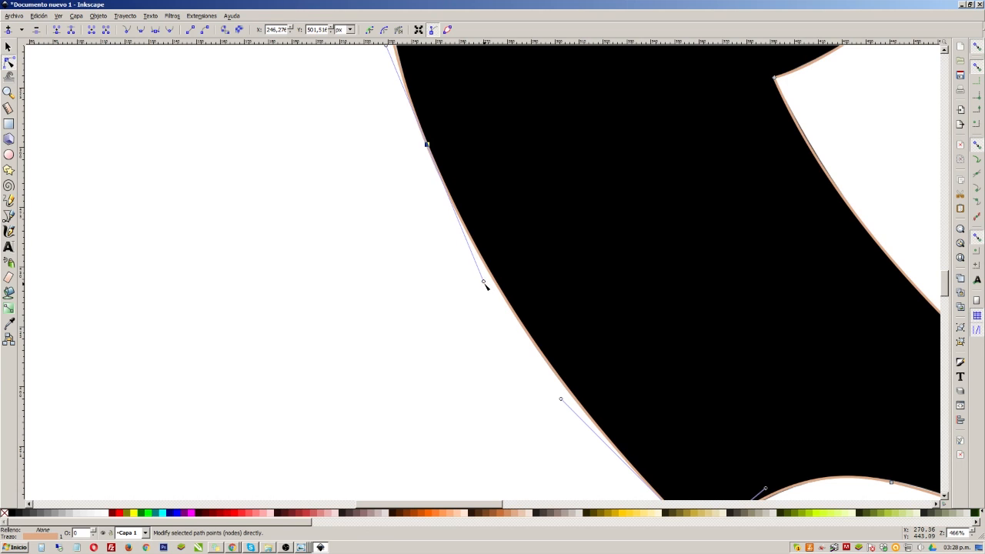
Fine-tune the upper handle of the chest node so the path hugs the silhouette's throat
{"action": "scroll", "coordinate": [485, 284], "scroll_direction": "down", "scroll_amount": 3}
{"action": "scroll", "coordinate": [441, 135], "scroll_direction": "up", "scroll_amount": 2}
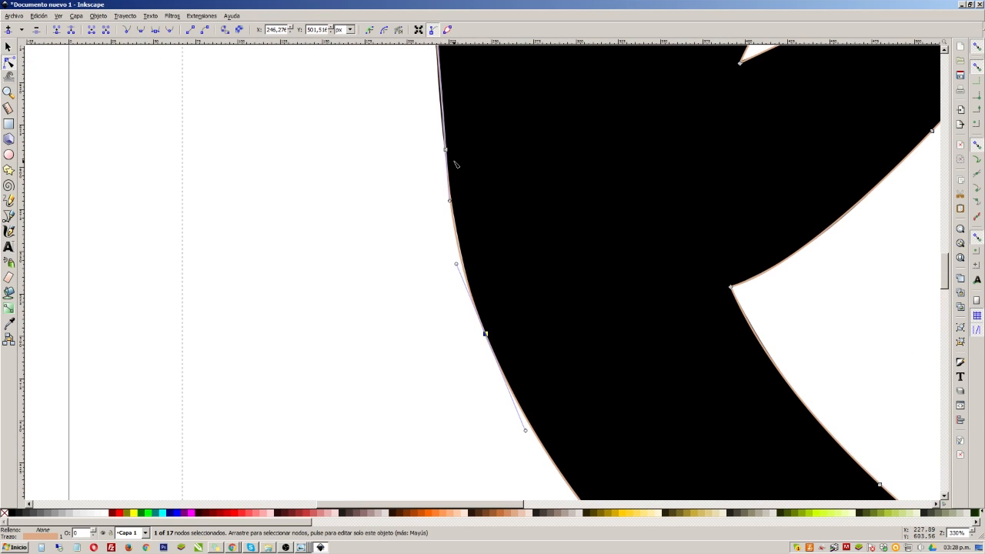
{"action": "scroll", "coordinate": [459, 201], "scroll_direction": "down", "scroll_amount": 2}
{"action": "scroll", "coordinate": [445, 91], "scroll_direction": "up", "scroll_amount": 2}
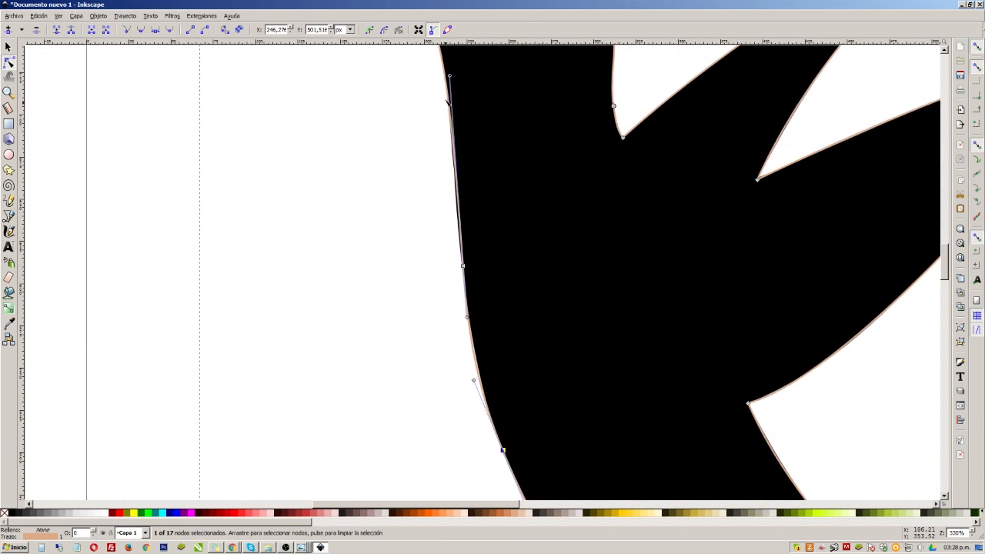
{"action": "left_click_drag", "start_coordinate": [451, 77], "coordinate": [450, 80]}
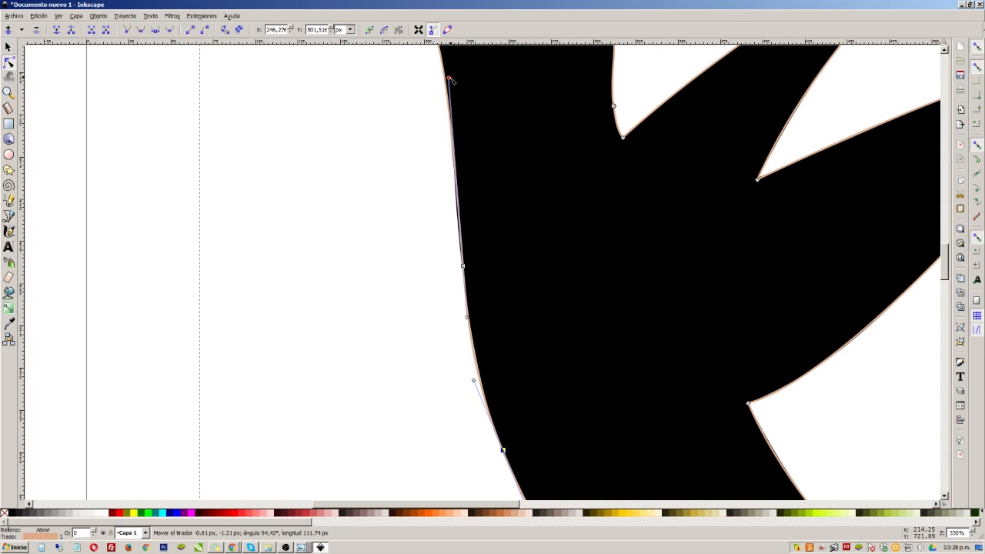
Move the black hummingbird reference image off the traced path to the area beside the page, near the Inkscape logo
{"action": "scroll", "coordinate": [435, 211], "scroll_direction": "down", "scroll_amount": 4}
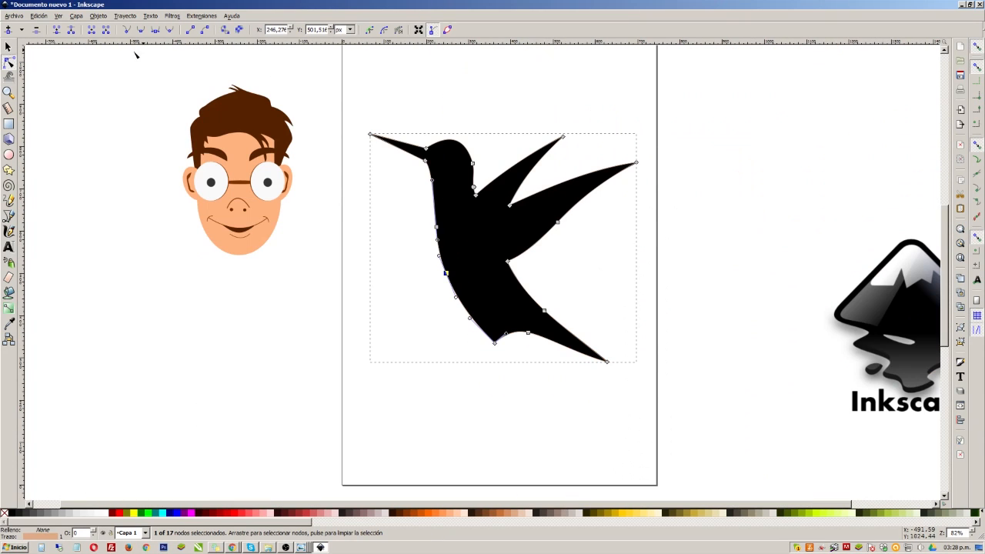
{"action": "left_click", "coordinate": [10, 48]}
{"action": "left_click", "coordinate": [455, 407]}
{"action": "left_click_drag", "start_coordinate": [493, 283], "coordinate": [761, 218]}
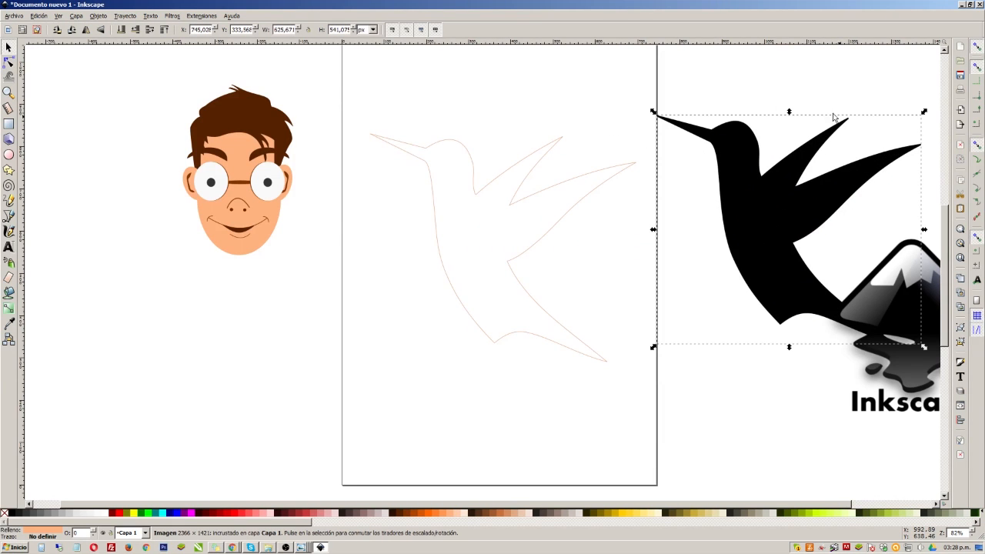
Try gold, orange-brown and dark grey fills on the traced hummingbird path
{"action": "left_click", "coordinate": [433, 179]}
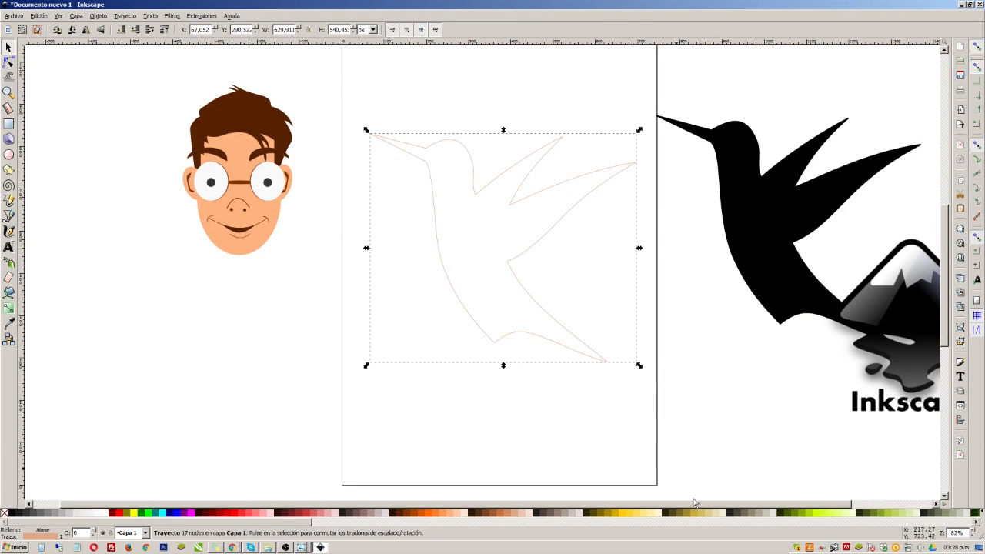
{"action": "left_click", "coordinate": [655, 513]}
{"action": "left_click", "coordinate": [636, 513]}
{"action": "left_click", "coordinate": [609, 514]}
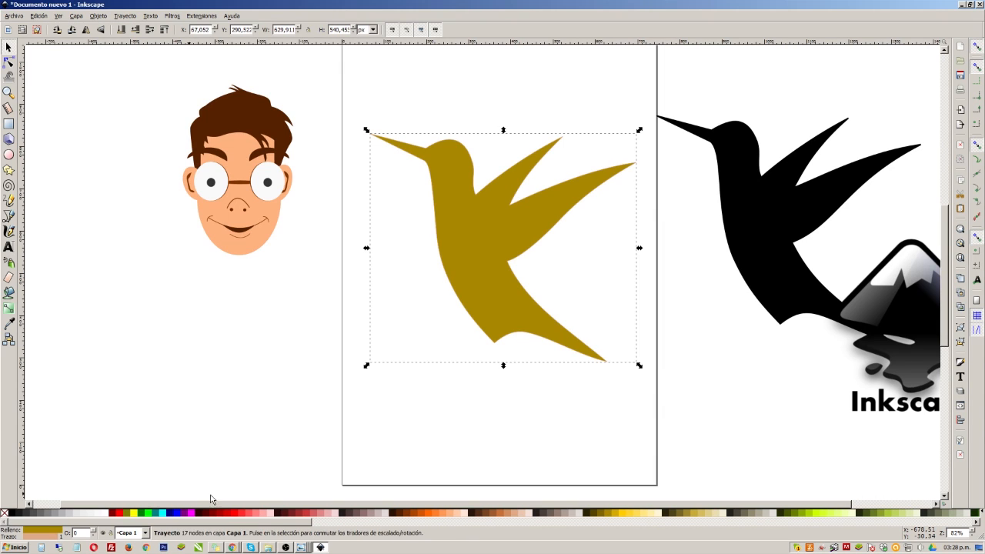
{"action": "left_click", "coordinate": [470, 514]}
{"action": "left_click", "coordinate": [435, 514]}
{"action": "left_click", "coordinate": [430, 514]}
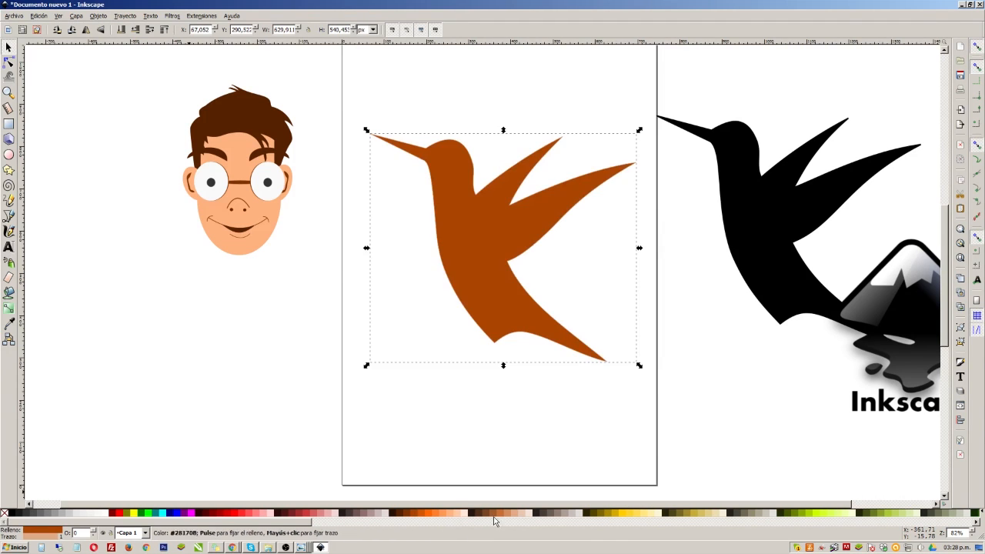
{"action": "left_click", "coordinate": [681, 514]}
{"action": "left_click", "coordinate": [726, 514]}
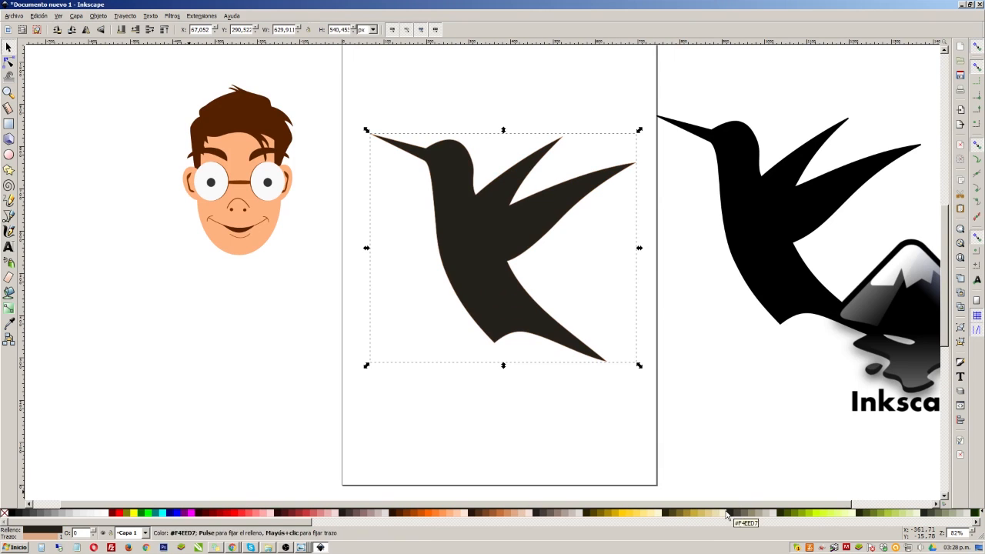
Browse further along the colour palette and fill the traced hummingbird with dark green
{"action": "left_click", "coordinate": [975, 522]}
{"action": "left_click", "coordinate": [840, 514]}
{"action": "left_click", "coordinate": [840, 514]}
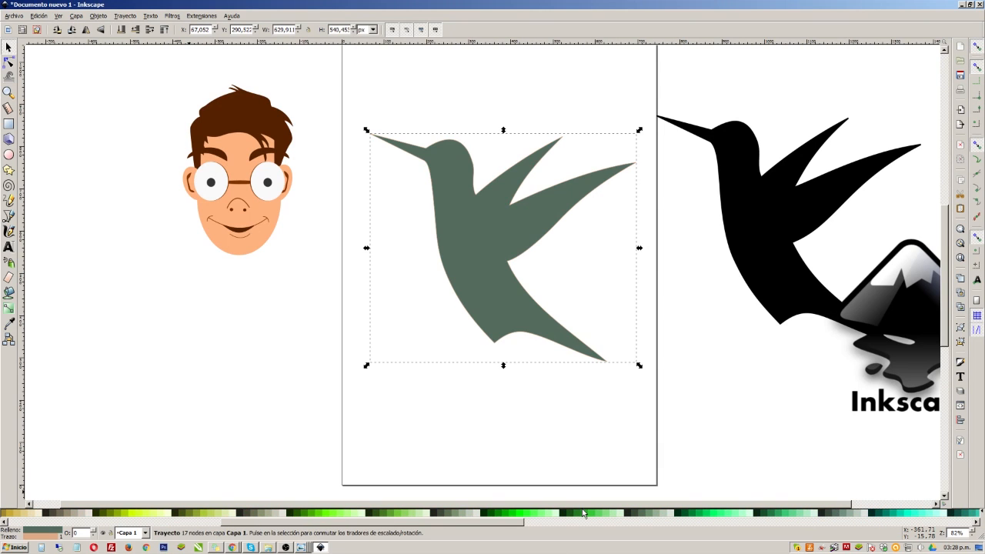
{"action": "left_click", "coordinate": [582, 514]}
Try light grey and bright green strokes on the hummingbird's outline, ending with a near-black stroke
{"action": "scroll", "coordinate": [567, 347], "scroll_direction": "up", "scroll_amount": 4}
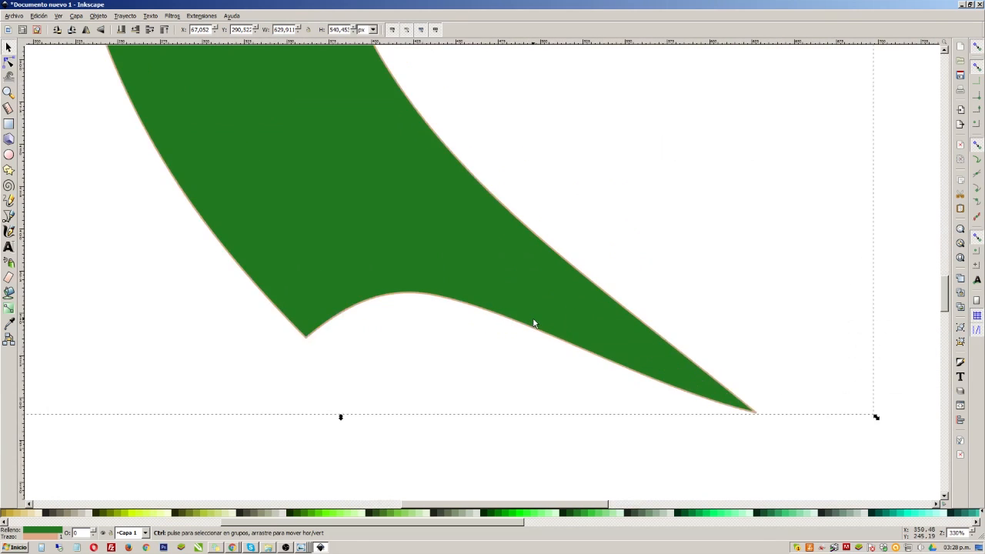
{"action": "scroll", "coordinate": [532, 317], "scroll_direction": "up", "scroll_amount": 3}
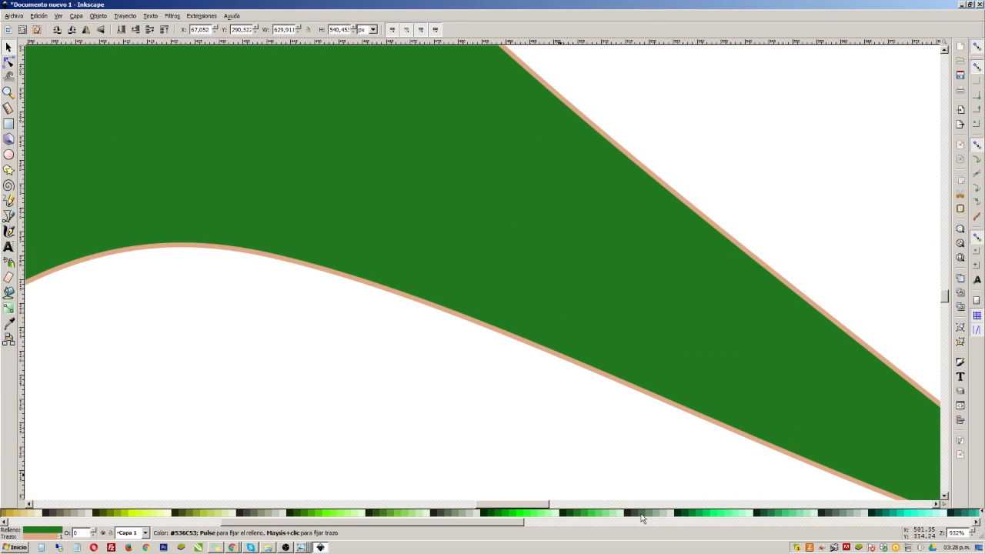
{"action": "left_click", "coordinate": [664, 512], "text": "shift"}
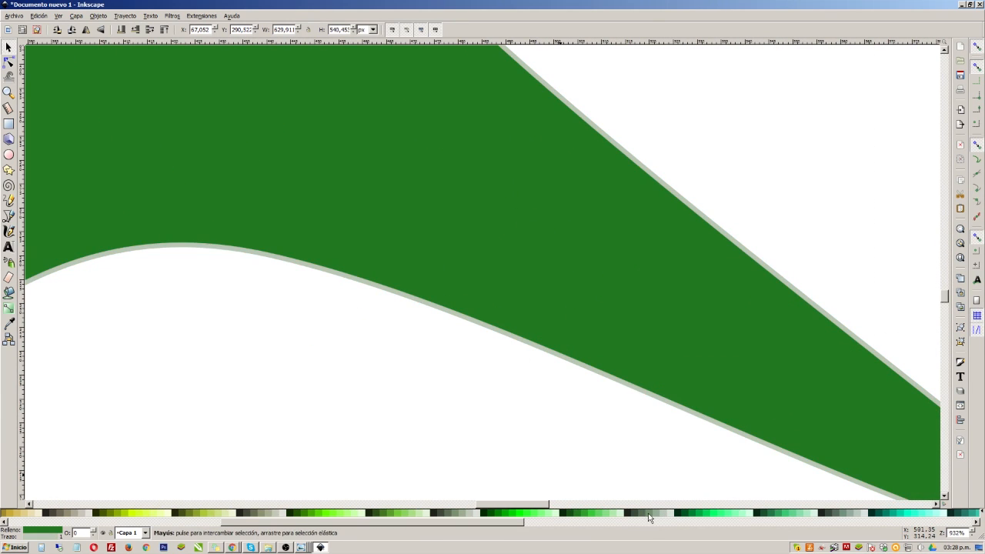
{"action": "left_click", "coordinate": [647, 514], "text": "shift"}
{"action": "left_click", "coordinate": [564, 505]}
{"action": "left_click", "coordinate": [544, 514], "text": "shift"}
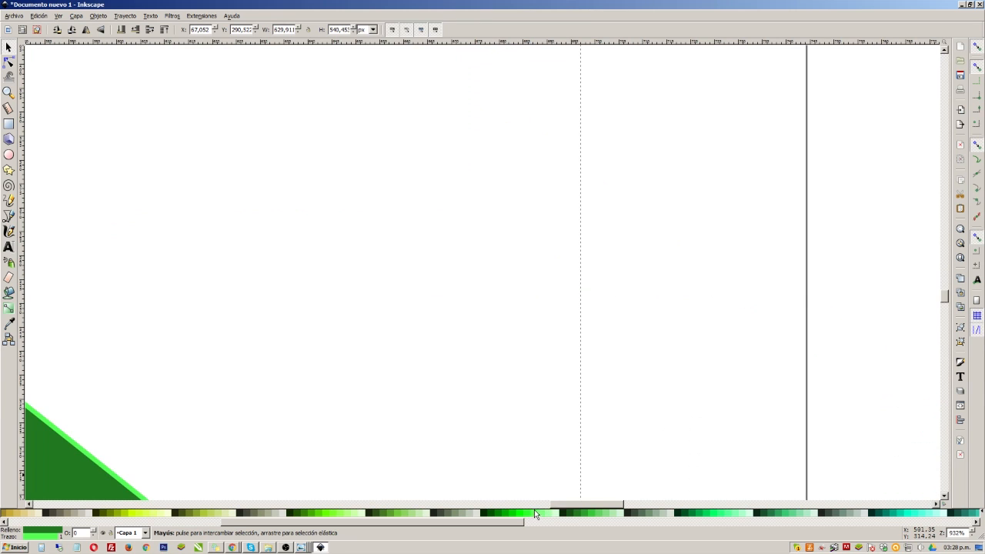
{"action": "left_click_drag", "start_coordinate": [557, 506], "coordinate": [510, 510]}
{"action": "left_click", "coordinate": [433, 513], "text": "shift"}
{"action": "left_click", "coordinate": [394, 513], "text": "shift"}
{"action": "left_click", "coordinate": [393, 505]}
Remove the hummingbird's stroke, deselect the shape and inspect its edge near the tail
{"action": "scroll", "coordinate": [504, 334], "scroll_direction": "down", "scroll_amount": 2}
{"action": "scroll", "coordinate": [503, 335], "scroll_direction": "down", "scroll_amount": 3}
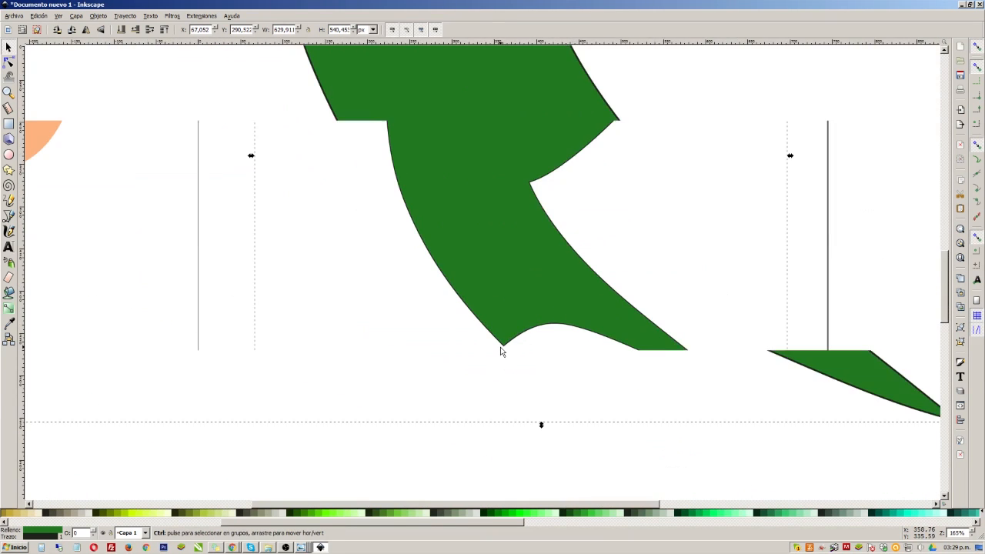
{"action": "scroll", "coordinate": [500, 356], "scroll_direction": "up", "scroll_amount": 2}
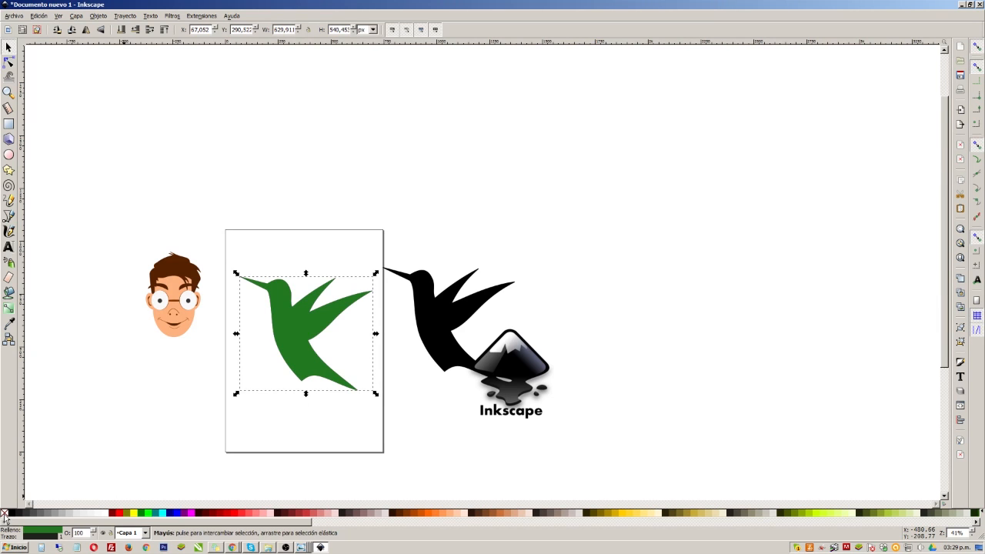
{"action": "left_click", "coordinate": [386, 399]}
{"action": "scroll", "coordinate": [332, 380], "scroll_direction": "up", "scroll_amount": 3}
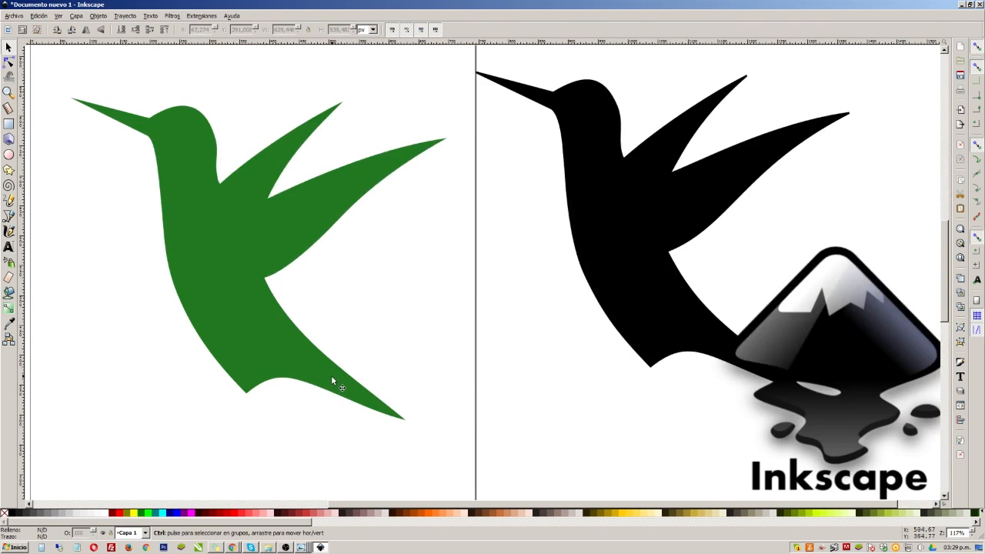
{"action": "scroll", "coordinate": [332, 377], "scroll_direction": "up", "scroll_amount": 2}
{"action": "scroll", "coordinate": [306, 339], "scroll_direction": "up", "scroll_amount": 3}
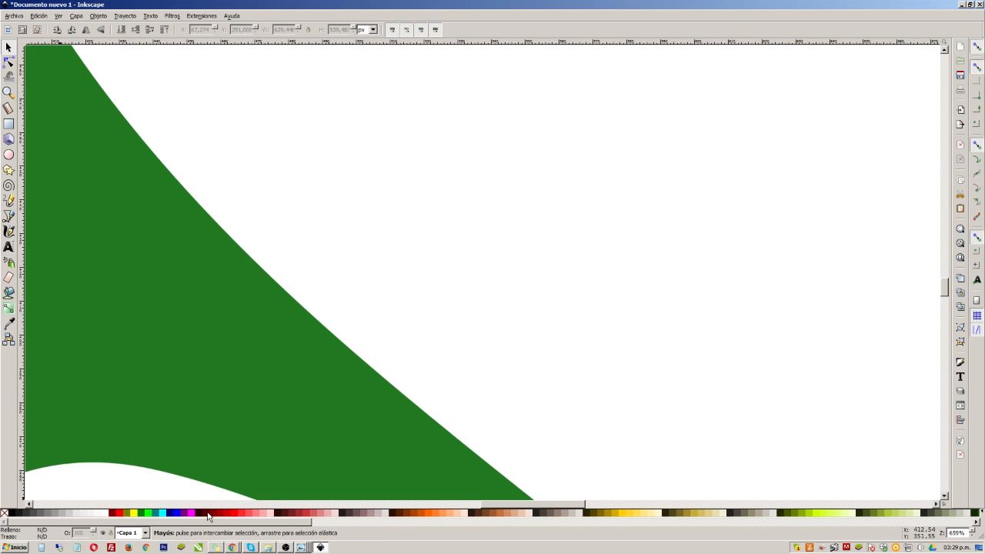
Give the traced hummingbird a red stroke and remove its fill
{"action": "left_click", "coordinate": [276, 394], "text": "shift"}
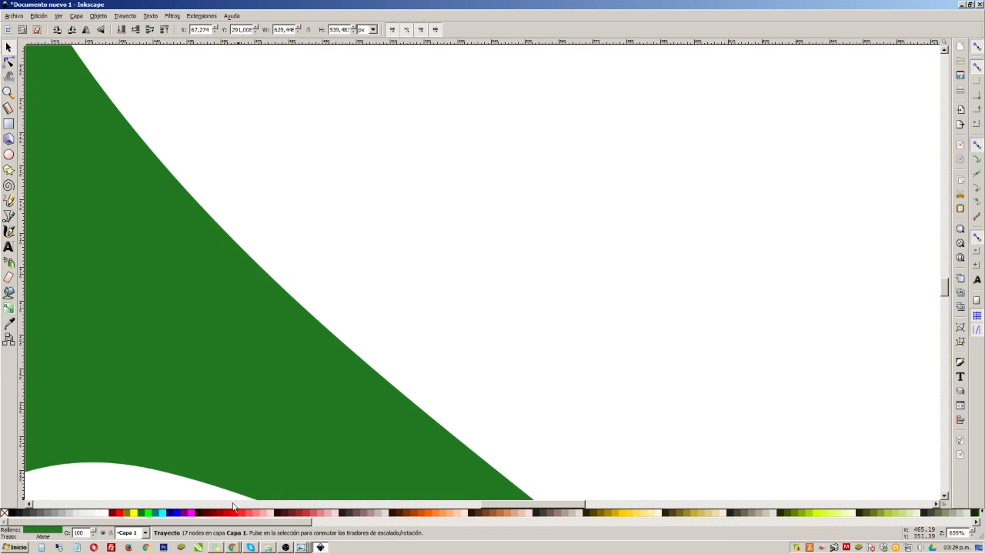
{"action": "left_click", "coordinate": [229, 512], "text": "shift"}
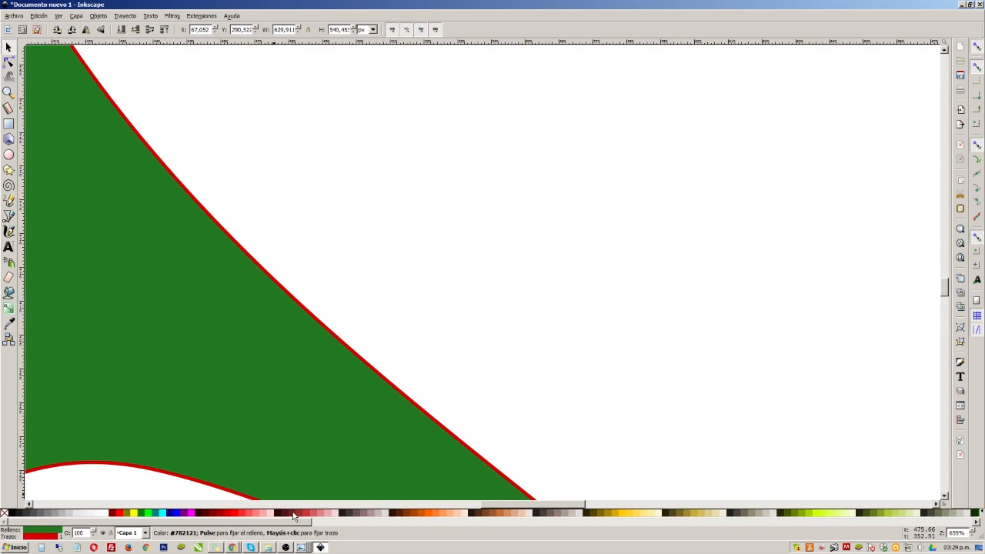
{"action": "left_click", "coordinate": [4, 513]}
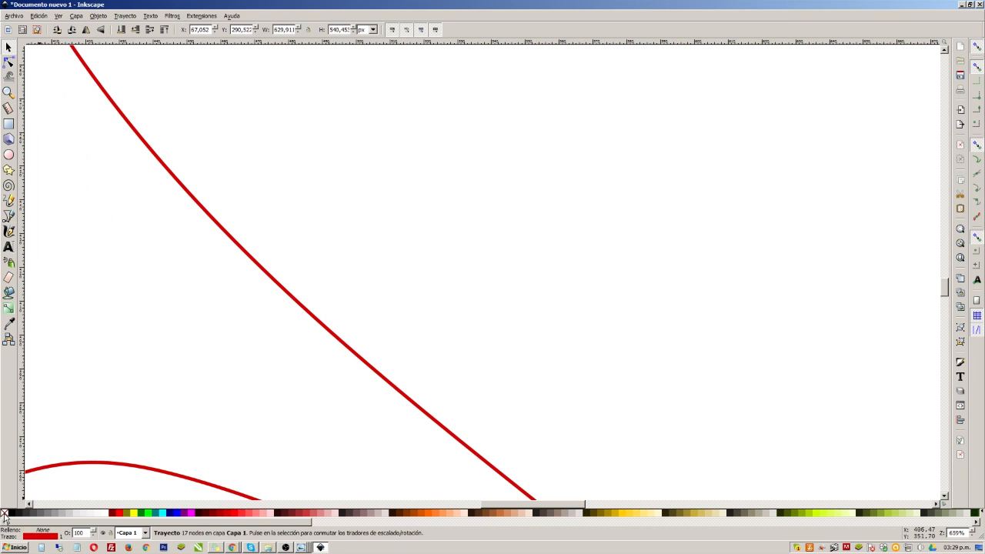
{"action": "scroll", "coordinate": [415, 372], "scroll_direction": "down", "scroll_amount": 5}
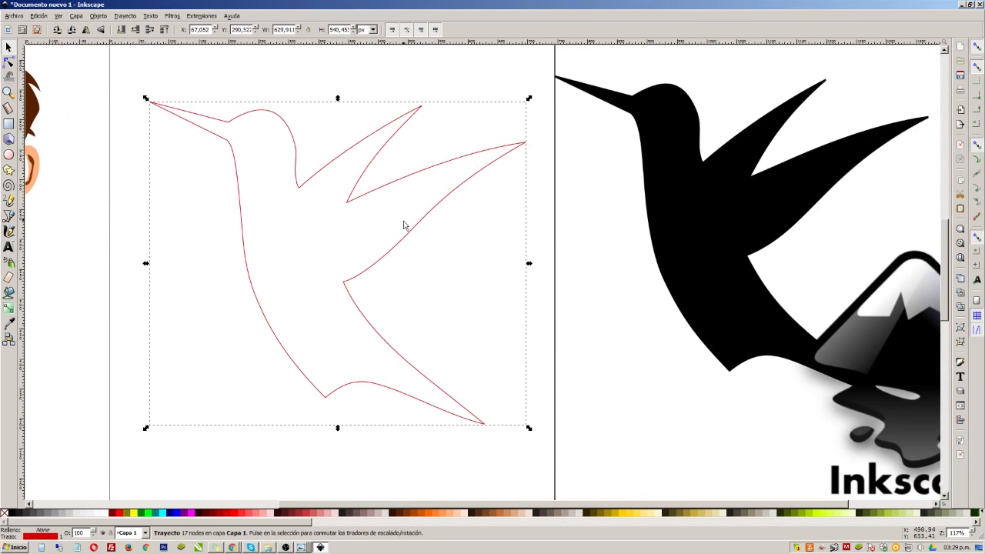
Overlap the outlined hummingbird with the black silhouette to compare a white fill against no fill, and move the outline back onto the page
{"action": "left_click_drag", "start_coordinate": [409, 239], "coordinate": [587, 228]}
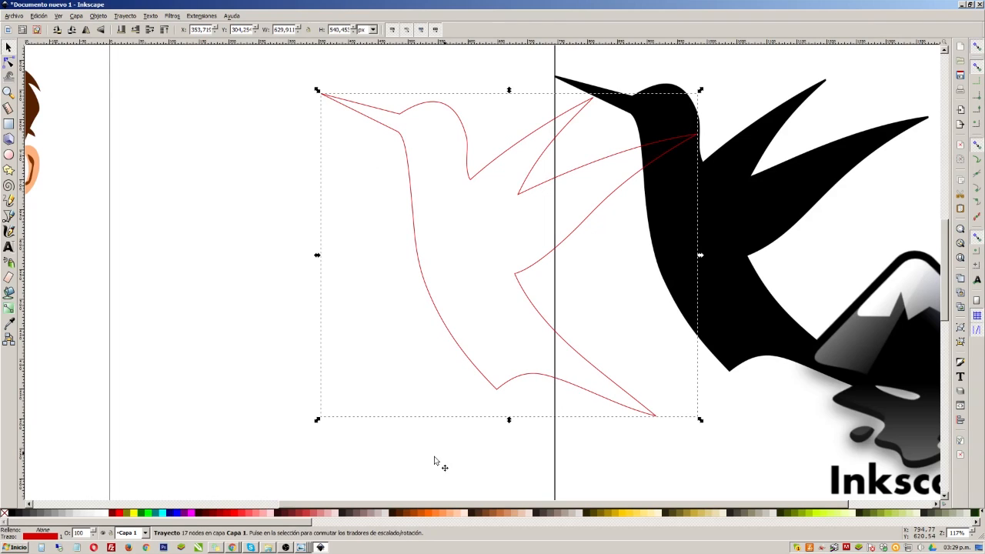
{"action": "left_click", "coordinate": [107, 514]}
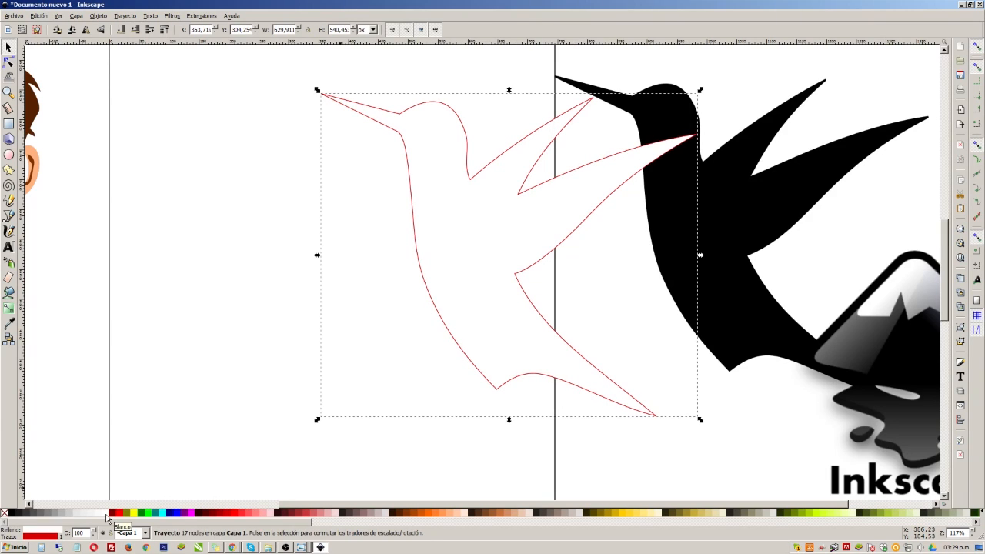
{"action": "left_click", "coordinate": [5, 513]}
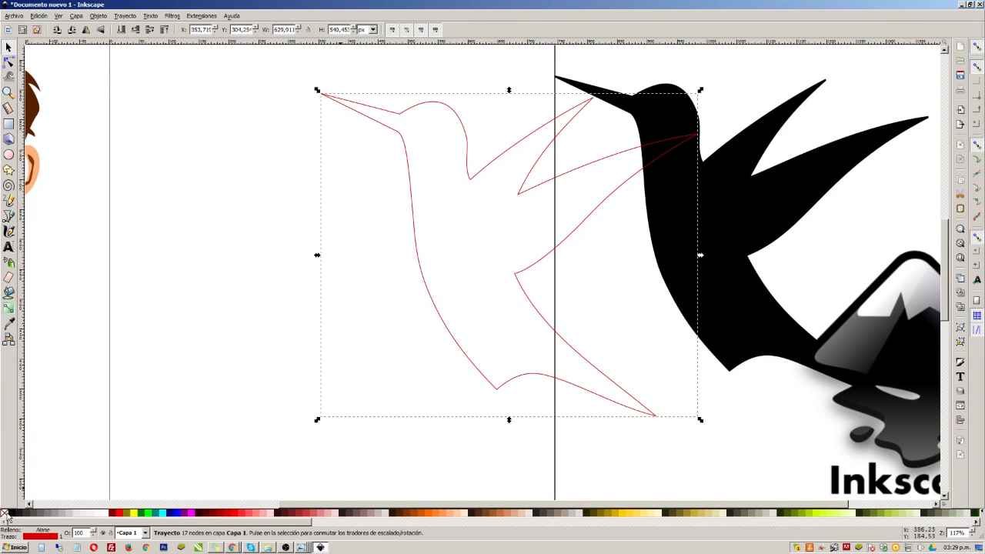
{"action": "left_click_drag", "start_coordinate": [520, 274], "coordinate": [377, 285]}
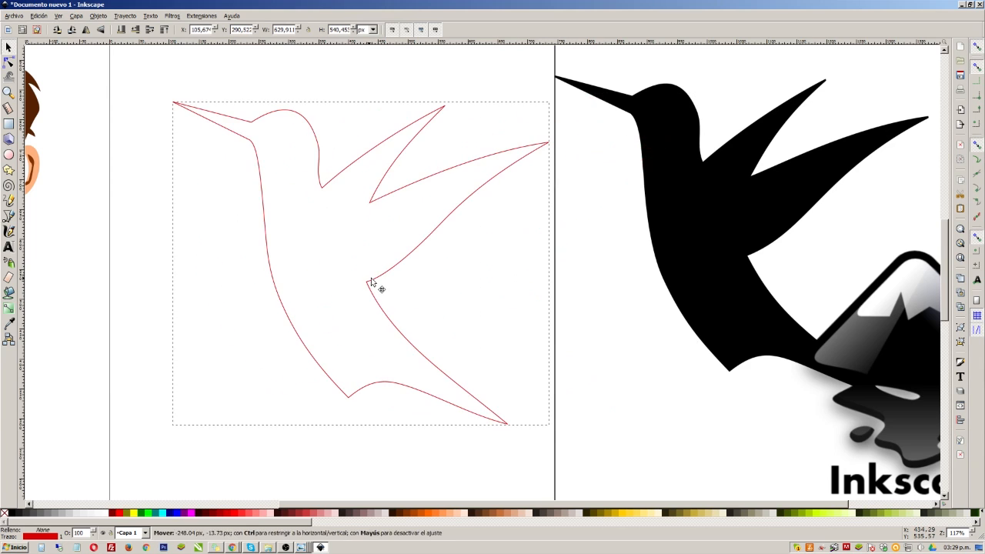
Move the outlined hummingbird above and beyond the black silhouette, and place the Inkscape logo image on the page
{"action": "scroll", "coordinate": [377, 286], "scroll_direction": "down", "scroll_amount": 3}
{"action": "scroll", "coordinate": [380, 256], "scroll_direction": "up", "scroll_amount": 2}
{"action": "scroll", "coordinate": [389, 261], "scroll_direction": "down", "scroll_amount": 2}
{"action": "left_click_drag", "start_coordinate": [400, 272], "coordinate": [665, 174]}
{"action": "left_click_drag", "start_coordinate": [569, 318], "coordinate": [321, 306]}
{"action": "scroll", "coordinate": [321, 306], "scroll_direction": "up", "scroll_amount": 3}
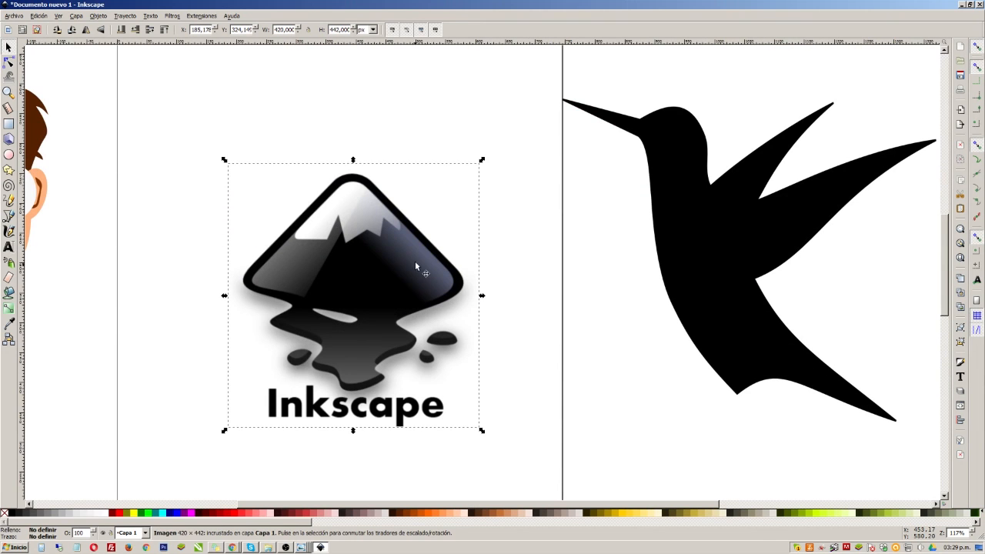
Move the Inkscape logo off the page to below the outlined hummingbird, and shift the black hummingbird upwards
{"action": "scroll", "coordinate": [363, 161], "scroll_direction": "up", "scroll_amount": 2}
{"action": "scroll", "coordinate": [367, 260], "scroll_direction": "down", "scroll_amount": 3}
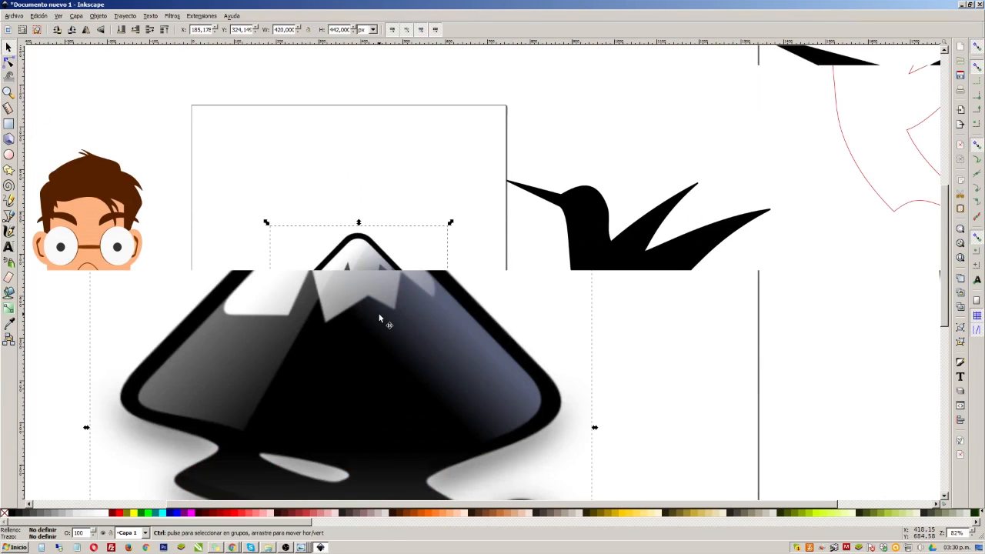
{"action": "scroll", "coordinate": [364, 295], "scroll_direction": "up", "scroll_amount": 1}
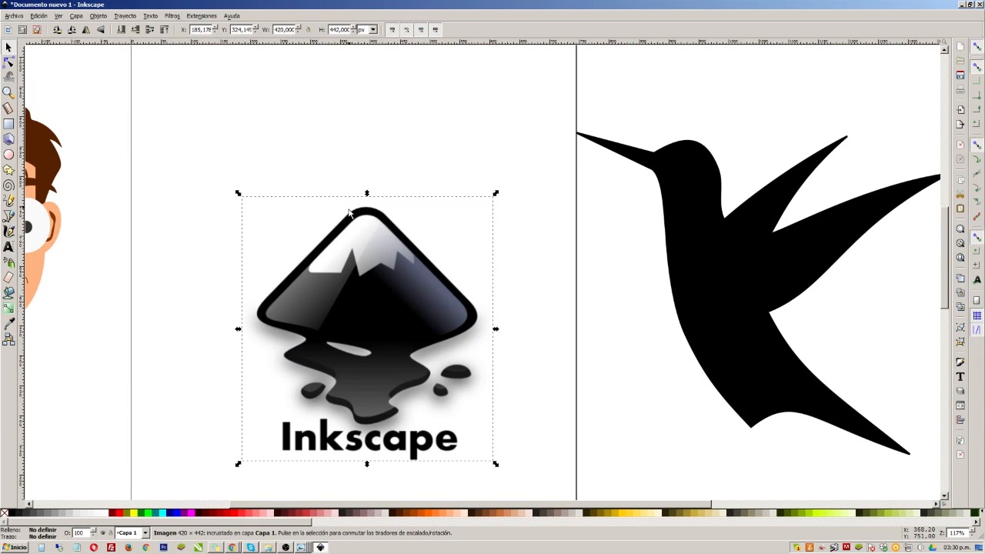
{"action": "scroll", "coordinate": [331, 318], "scroll_direction": "down", "scroll_amount": 2}
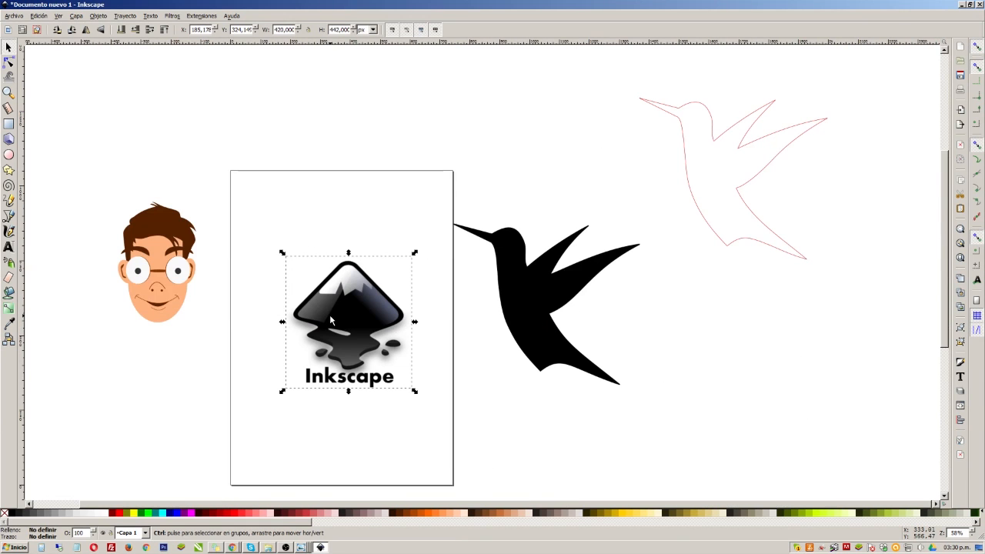
{"action": "left_click_drag", "start_coordinate": [353, 310], "coordinate": [694, 307]}
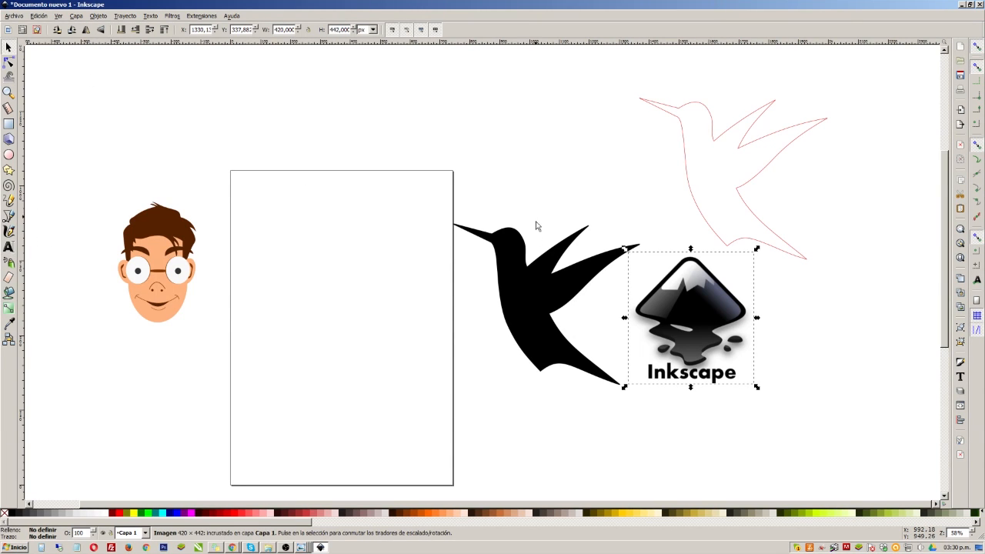
{"action": "left_click", "coordinate": [519, 288]}
{"action": "left_click_drag", "start_coordinate": [519, 287], "coordinate": [527, 220]}
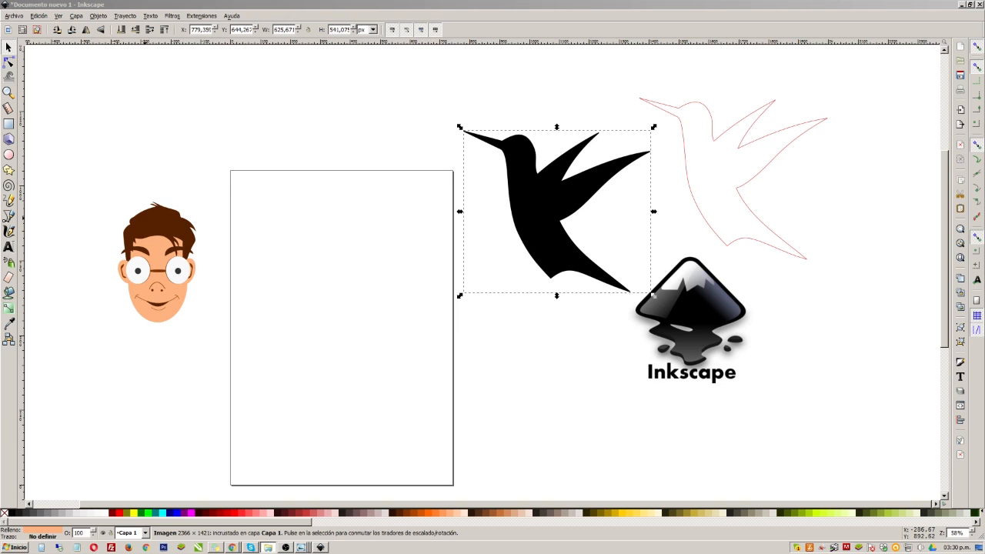
{"action": "left_click", "coordinate": [334, 277]}
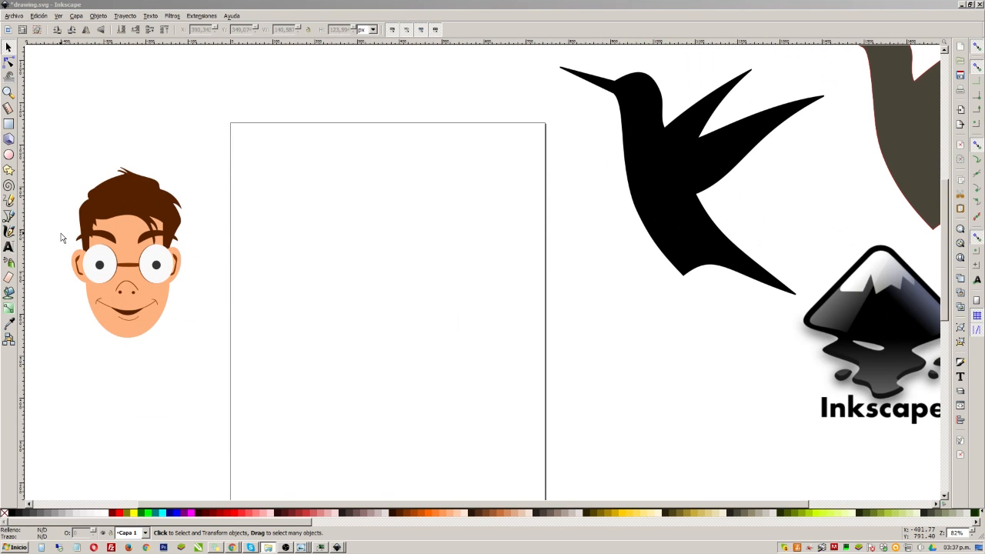
Draw overlapping rectangles and partial ellipses on the page, starting with a rectangle about 360 × 369 px
{"action": "left_click", "coordinate": [9, 124]}
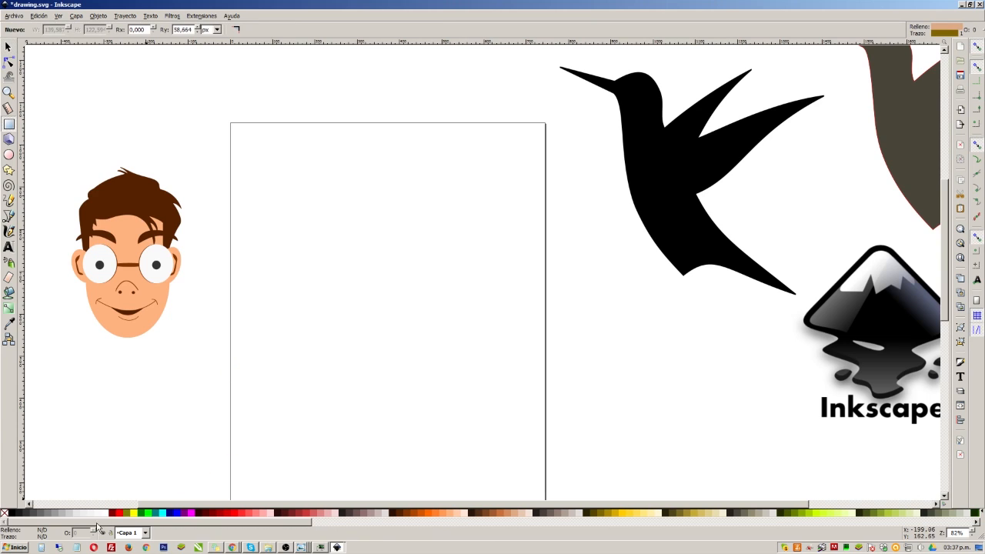
{"action": "left_click_drag", "start_coordinate": [275, 259], "coordinate": [430, 416]}
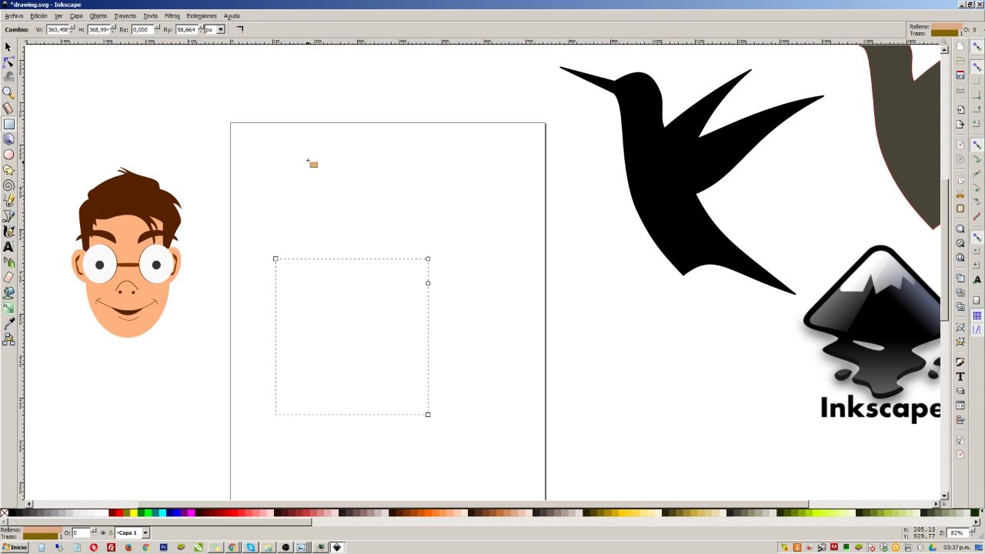
{"action": "left_click_drag", "start_coordinate": [308, 160], "coordinate": [465, 283]}
{"action": "left_click", "coordinate": [8, 154]}
{"action": "left_click_drag", "start_coordinate": [479, 476], "coordinate": [482, 477]}
{"action": "left_click_drag", "start_coordinate": [306, 155], "coordinate": [469, 352]}
Select all the invisible shapes on the page and set their opacity to 100
{"action": "left_click", "coordinate": [9, 47]}
{"action": "left_click_drag", "start_coordinate": [243, 117], "coordinate": [547, 488]}
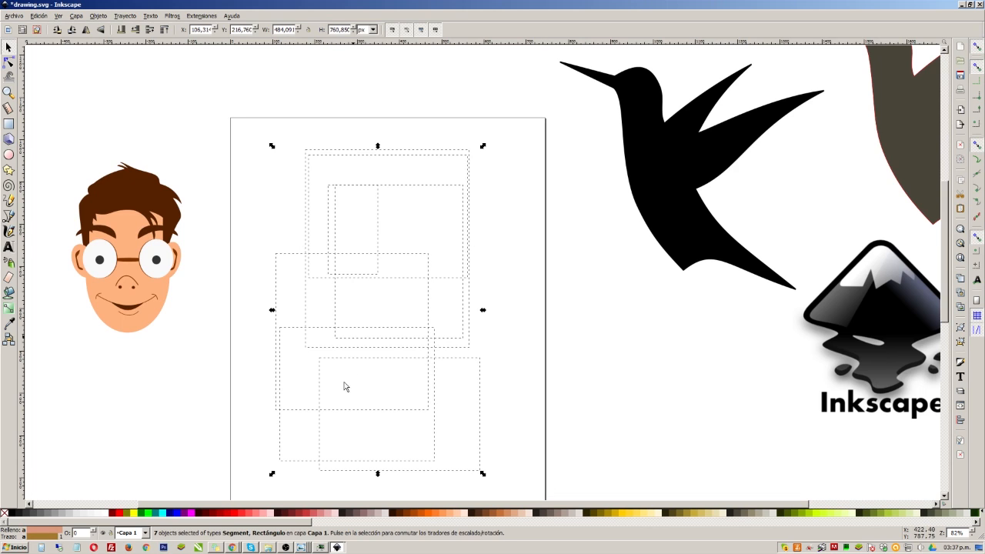
{"action": "left_click", "coordinate": [94, 531]}
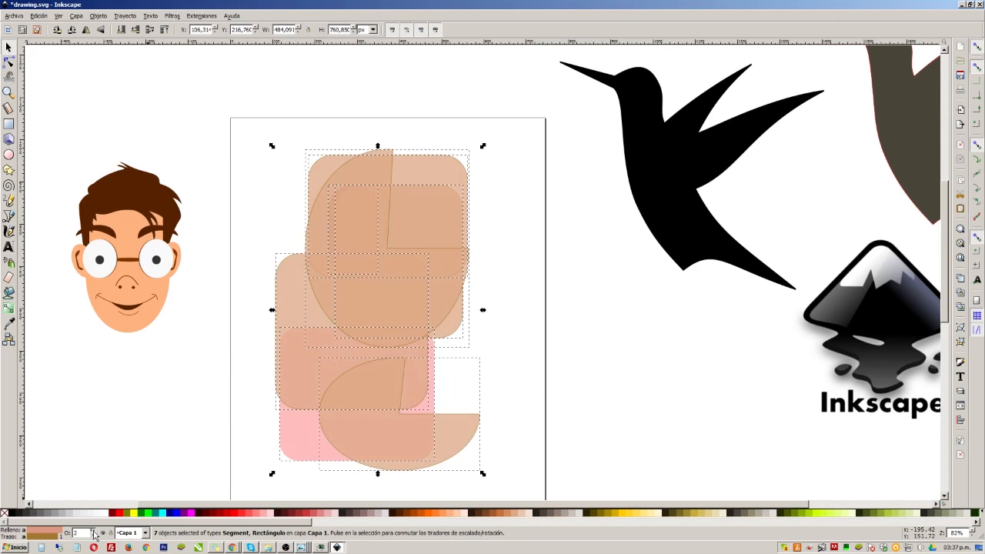
{"action": "type", "text": "100"}
{"action": "key", "text": "Return"}
Move the large partial ellipse to the right across the page edge and nudge the tan rectangle in the middle slightly
{"action": "left_click", "coordinate": [531, 249]}
{"action": "left_click", "coordinate": [391, 306]}
{"action": "left_click_drag", "start_coordinate": [390, 306], "coordinate": [495, 295]}
{"action": "left_click_drag", "start_coordinate": [341, 359], "coordinate": [363, 362]}
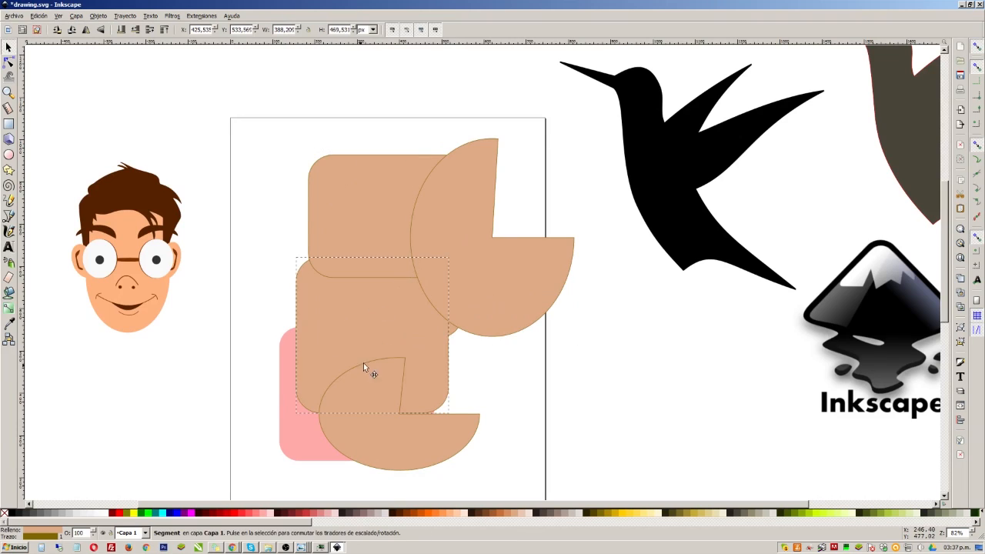
Delete all the tan, pink and dark red rectangles and partial ellipses from the page one by one
{"action": "key", "text": "Delete"}
{"action": "left_click", "coordinate": [371, 389]}
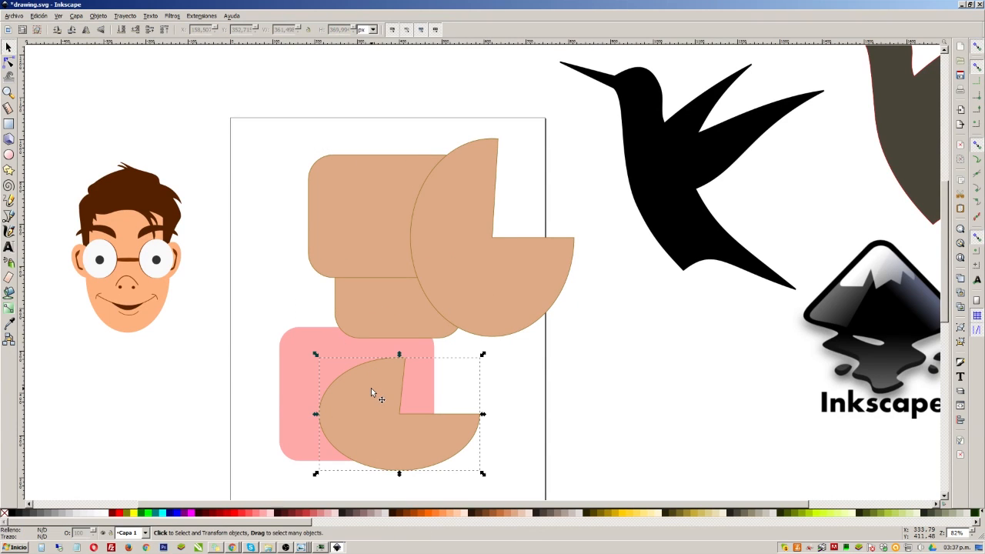
{"action": "key", "text": "Delete"}
{"action": "left_click", "coordinate": [371, 392]}
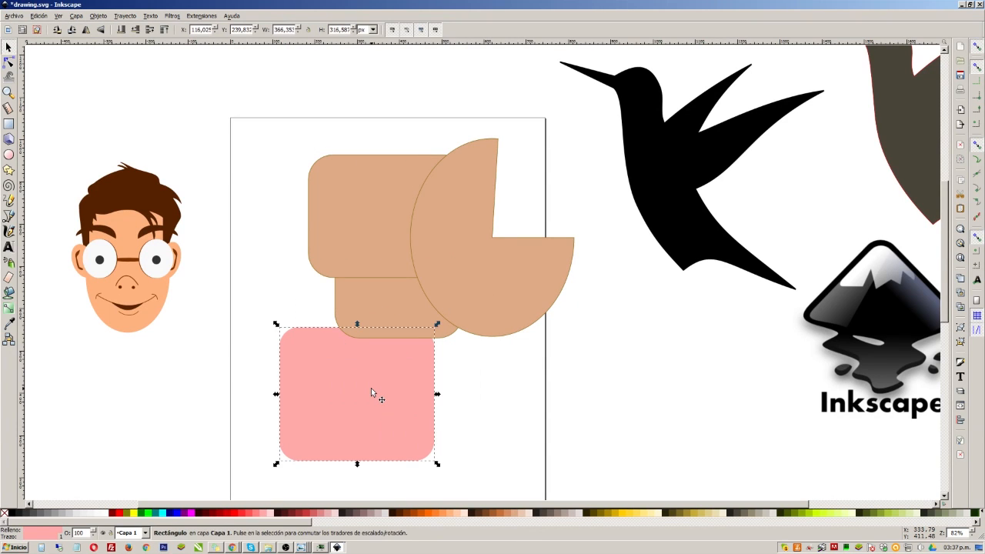
{"action": "key", "text": "Delete"}
{"action": "left_click", "coordinate": [402, 240]}
{"action": "key", "text": "Delete"}
{"action": "left_click", "coordinate": [402, 239]}
{"action": "key", "text": "Delete"}
{"action": "left_click", "coordinate": [412, 240]}
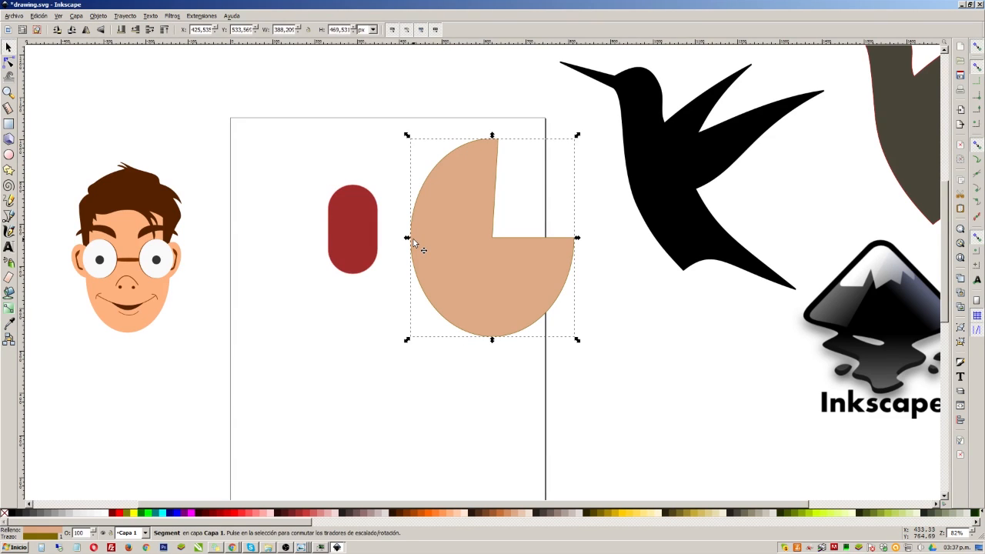
{"action": "key", "text": "Delete"}
{"action": "left_click", "coordinate": [370, 240]}
{"action": "left_click", "coordinate": [350, 228]}
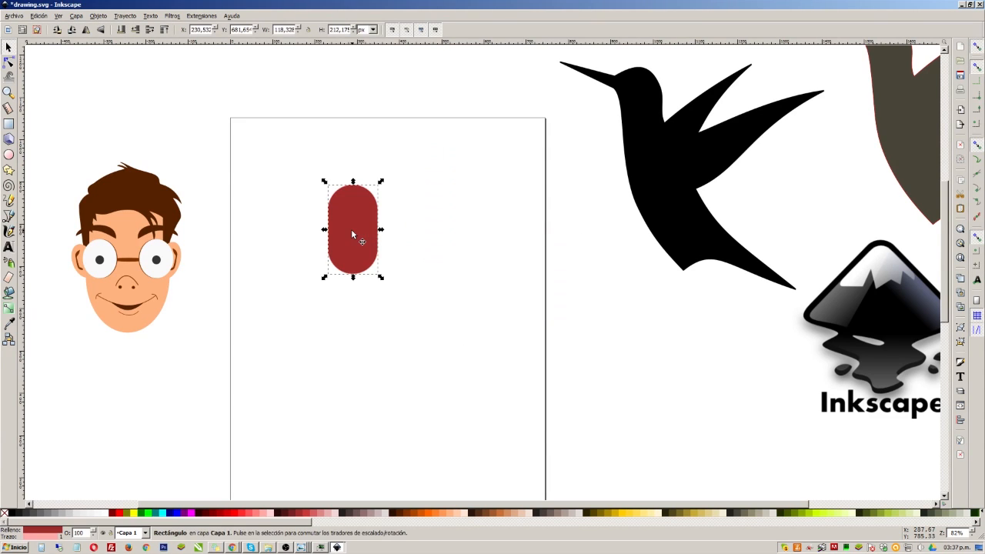
{"action": "key", "text": "Delete"}
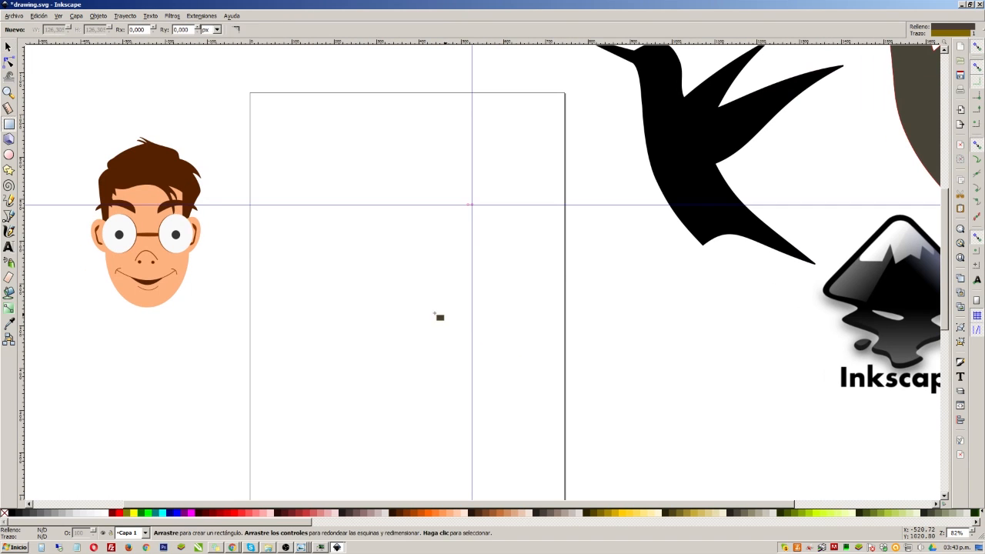
Draw a dark square about 152 px wide on the page and rotate it 45° into a diamond
{"action": "left_click_drag", "start_coordinate": [362, 278], "coordinate": [438, 342]}
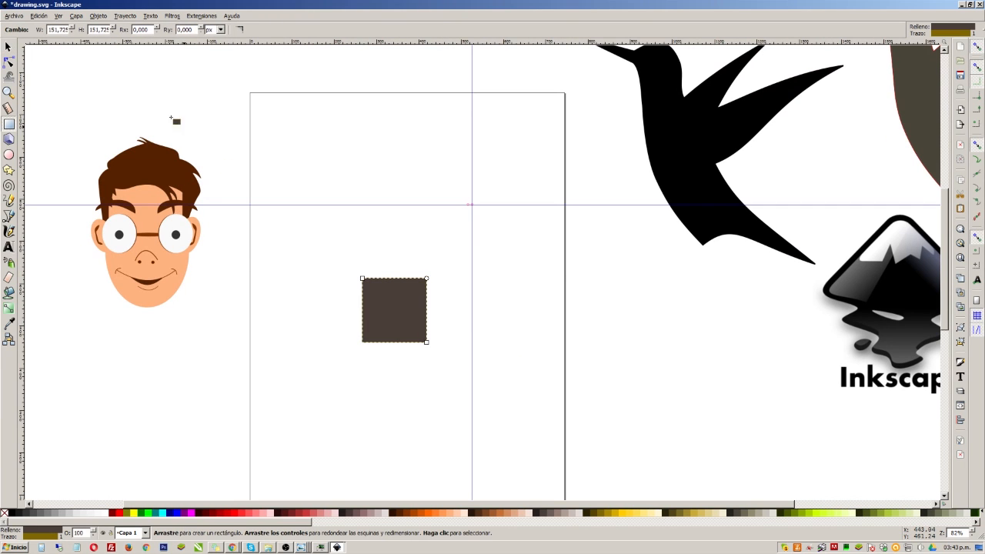
{"action": "left_click", "coordinate": [9, 47]}
{"action": "key", "text": "bracketleft"}
{"action": "key", "text": "bracketleft"}
{"action": "key", "text": "bracketleft"}
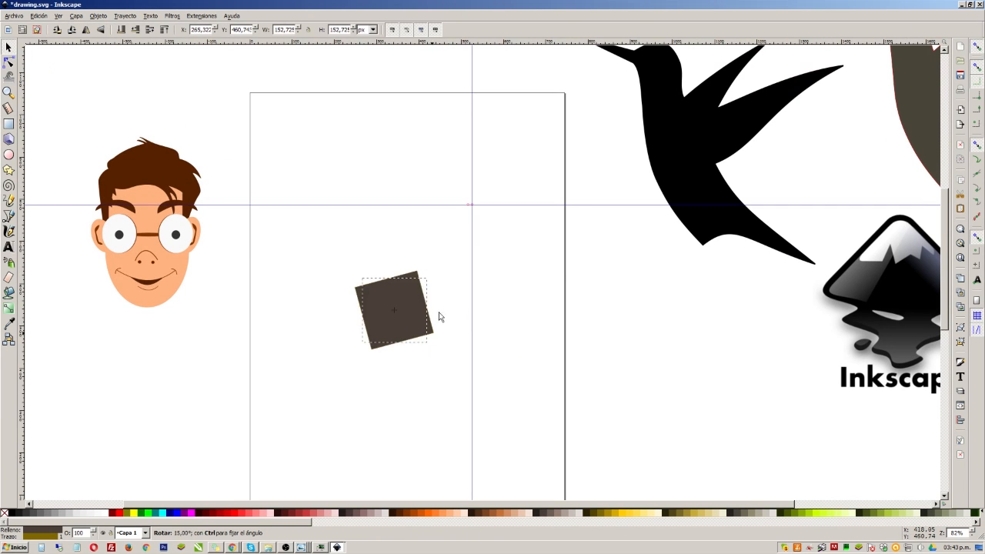
{"action": "left_click", "coordinate": [500, 279]}
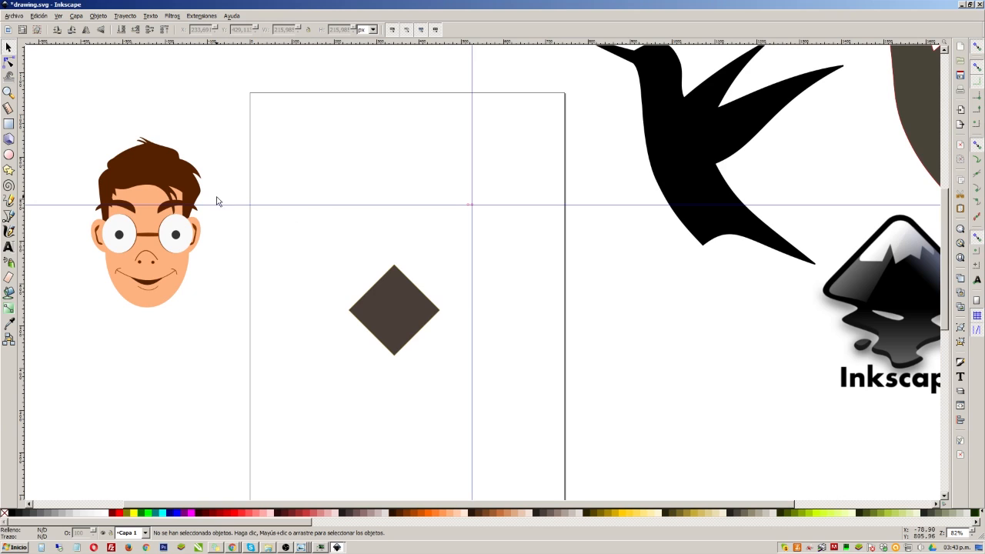
Draw a narrow upright rectangle about 73 × 146 px above the diamond and lengthen it to about 216 px
{"action": "left_click", "coordinate": [8, 123]}
{"action": "left_click_drag", "start_coordinate": [417, 194], "coordinate": [450, 257]}
{"action": "key", "text": "s"}
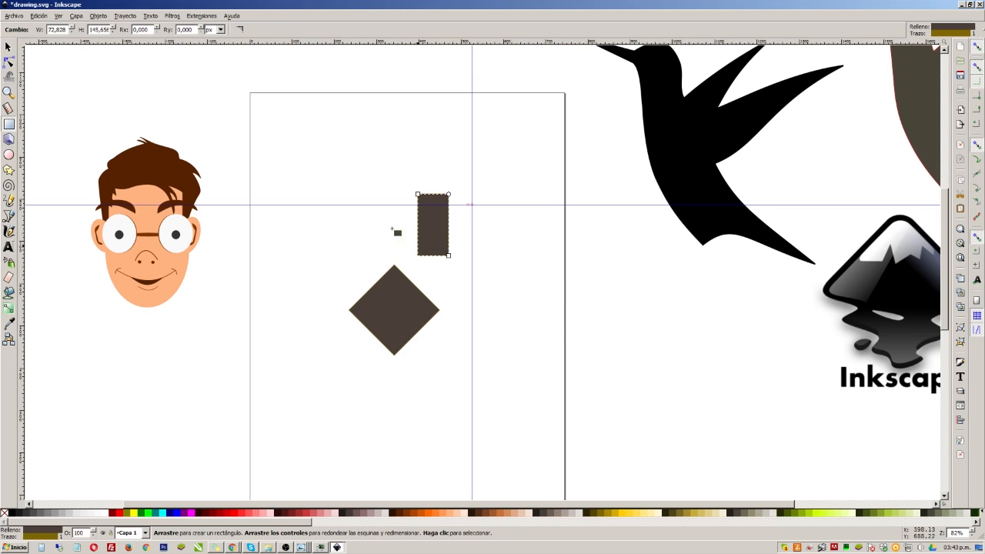
{"action": "left_click", "coordinate": [445, 218]}
{"action": "left_click_drag", "start_coordinate": [450, 259], "coordinate": [448, 286]}
{"action": "key", "text": "ctrl+z"}
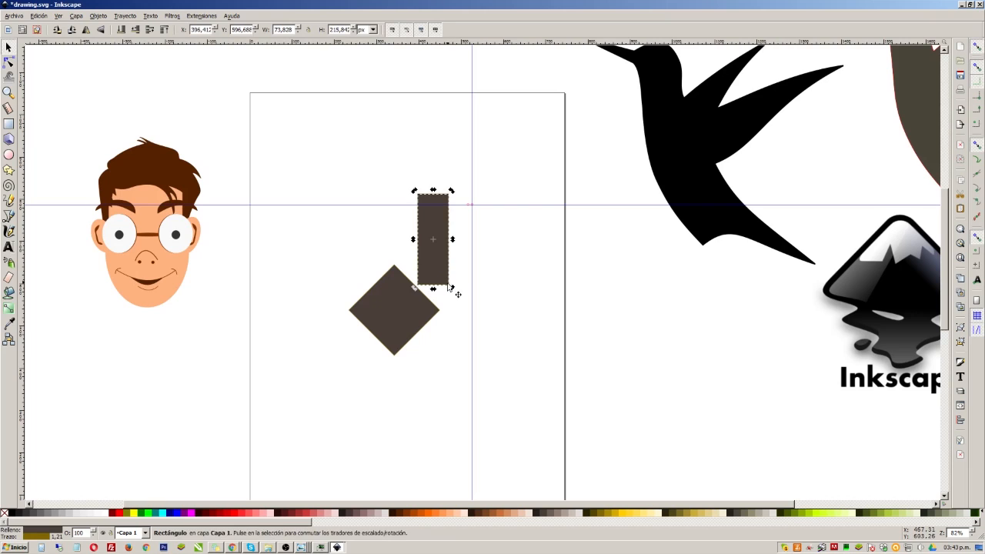
Rotate the narrow rectangle 45°, enlarge it to about 88 × 260 px and fit it along the diamond's upper-right edge
{"action": "key", "text": "bracketleft"}
{"action": "key", "text": "bracketleft"}
{"action": "key", "text": "bracketleft"}
{"action": "left_click_drag", "start_coordinate": [465, 263], "coordinate": [447, 306]}
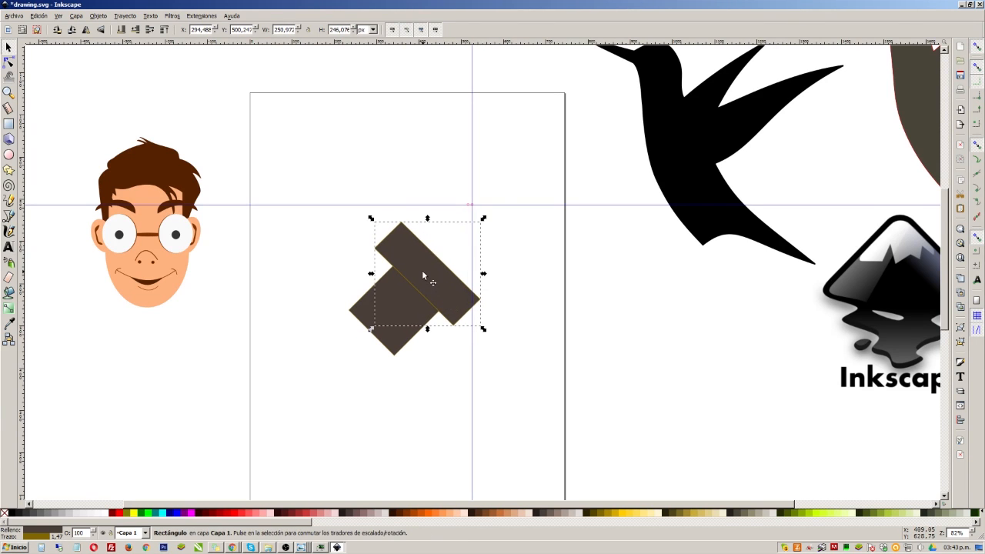
Duplicate the slanted rectangle and place the copy along the diamond's lower-left edge
{"action": "left_click_drag", "start_coordinate": [422, 273], "coordinate": [361, 343]}
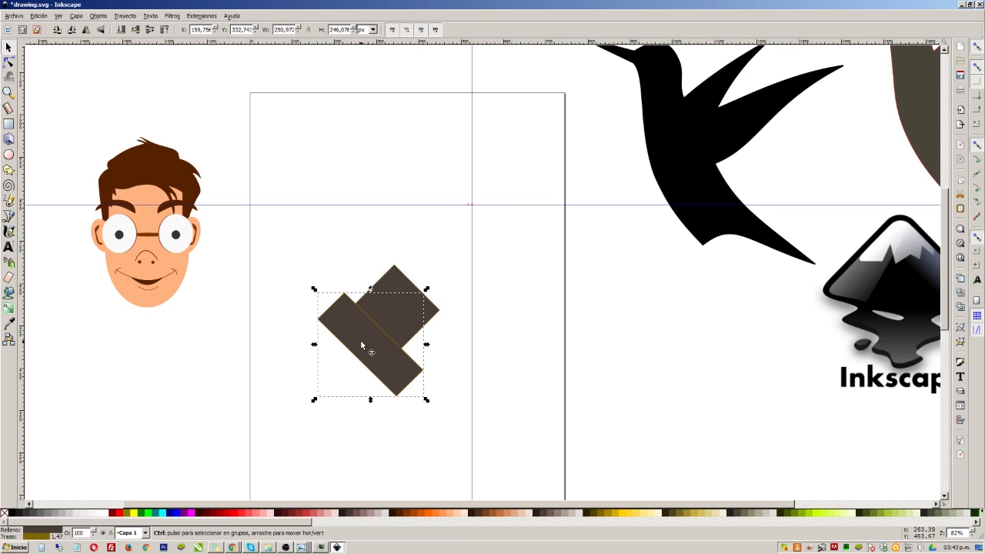
{"action": "key", "text": "ctrl+z"}
{"action": "left_click_drag", "start_coordinate": [428, 295], "coordinate": [372, 357]}
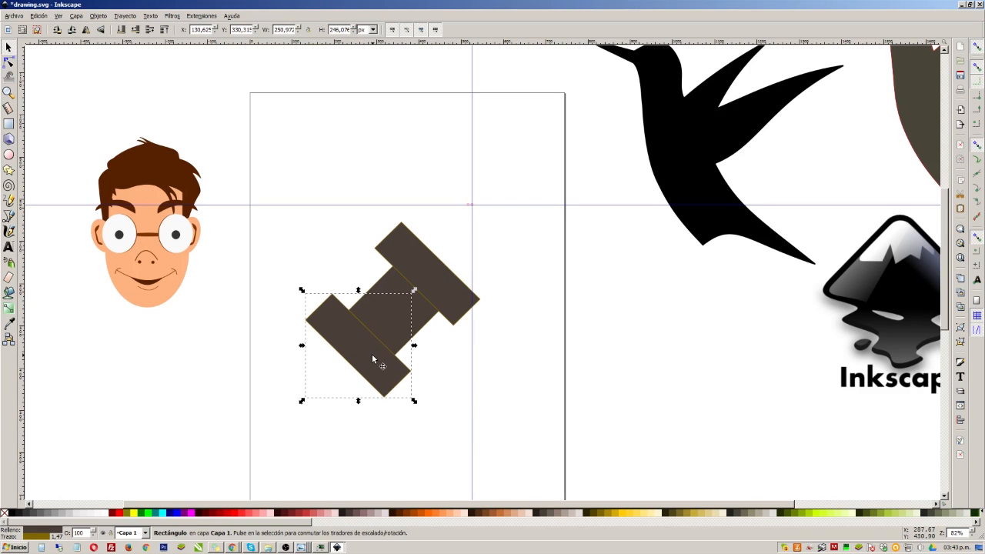
Add two perpendicular copies of the slanted rectangle along the diamond's upper-left and lower-right edges
{"action": "left_click", "coordinate": [401, 308]}
{"action": "left_click_drag", "start_coordinate": [414, 290], "coordinate": [424, 422]}
{"action": "left_click_drag", "start_coordinate": [376, 322], "coordinate": [379, 260]}
{"action": "left_click_drag", "start_coordinate": [411, 222], "coordinate": [324, 313]}
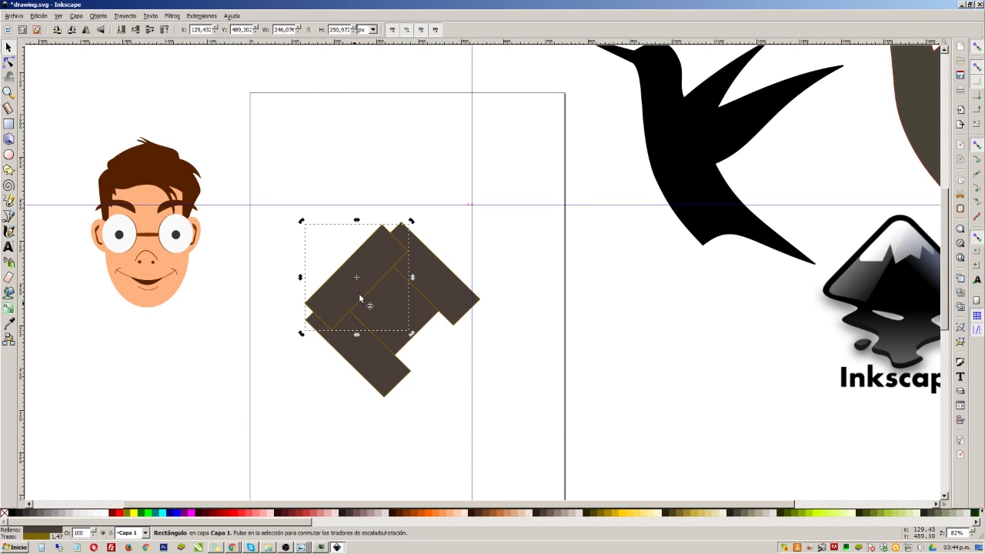
{"action": "left_click_drag", "start_coordinate": [369, 290], "coordinate": [442, 358]}
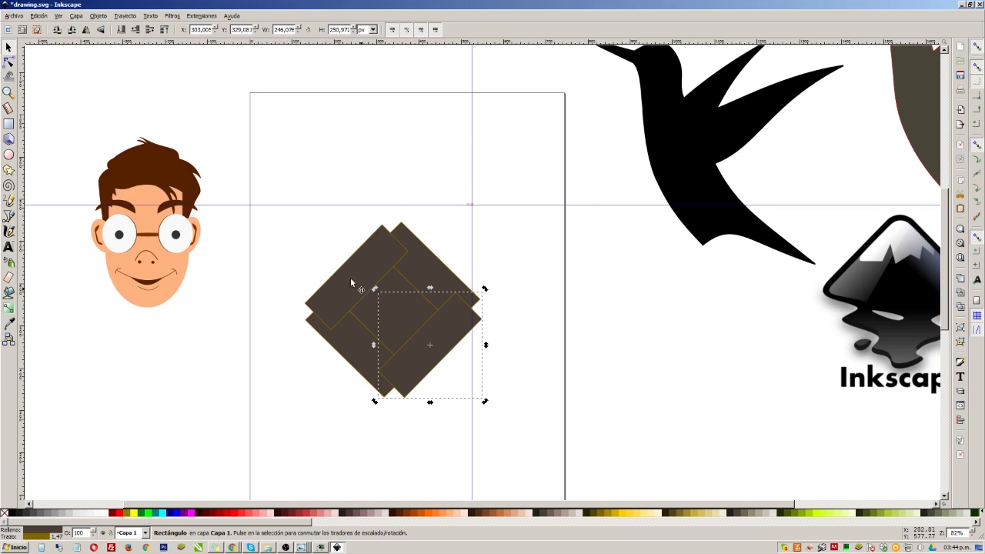
{"action": "left_click", "coordinate": [11, 125]}
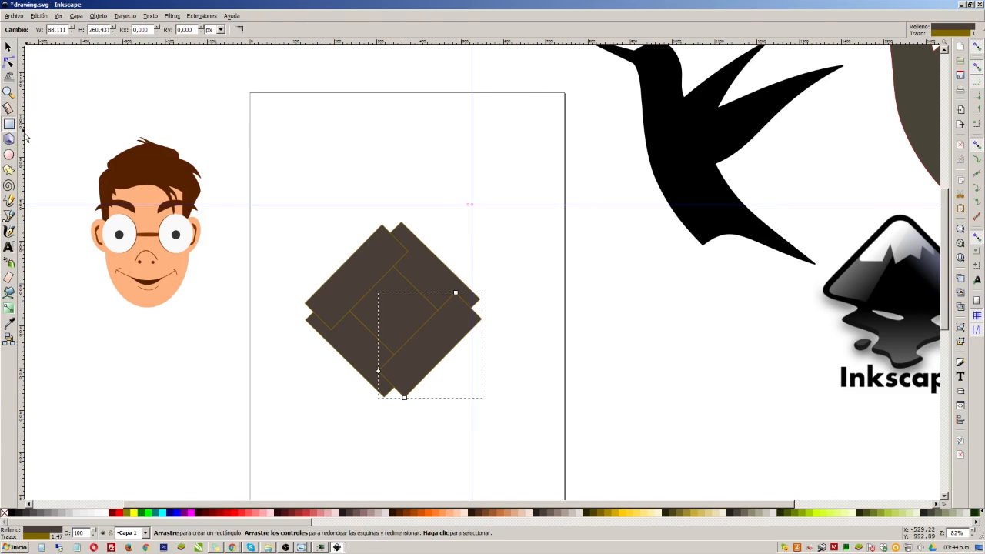
{"action": "left_click_drag", "start_coordinate": [263, 218], "coordinate": [332, 433]}
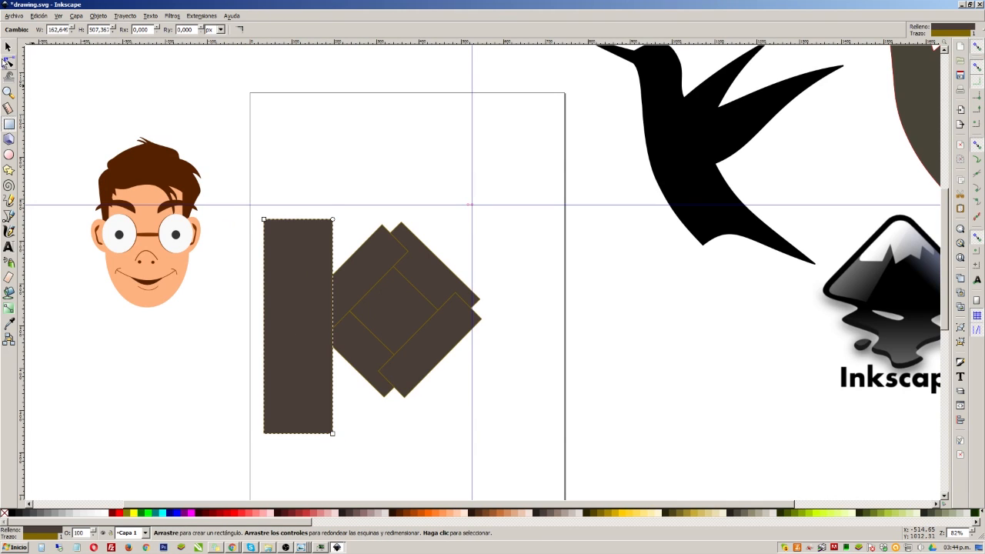
{"action": "left_click", "coordinate": [9, 46]}
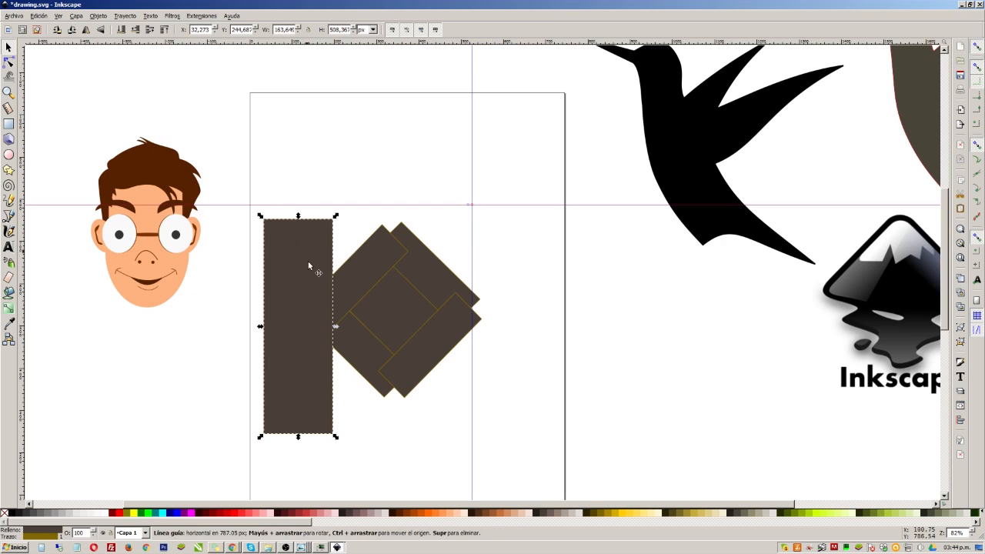
{"action": "key", "text": "Delete"}
Add a vertical guide crossing the left part of the diamond arrangement
{"action": "left_click_drag", "start_coordinate": [27, 253], "coordinate": [331, 350]}
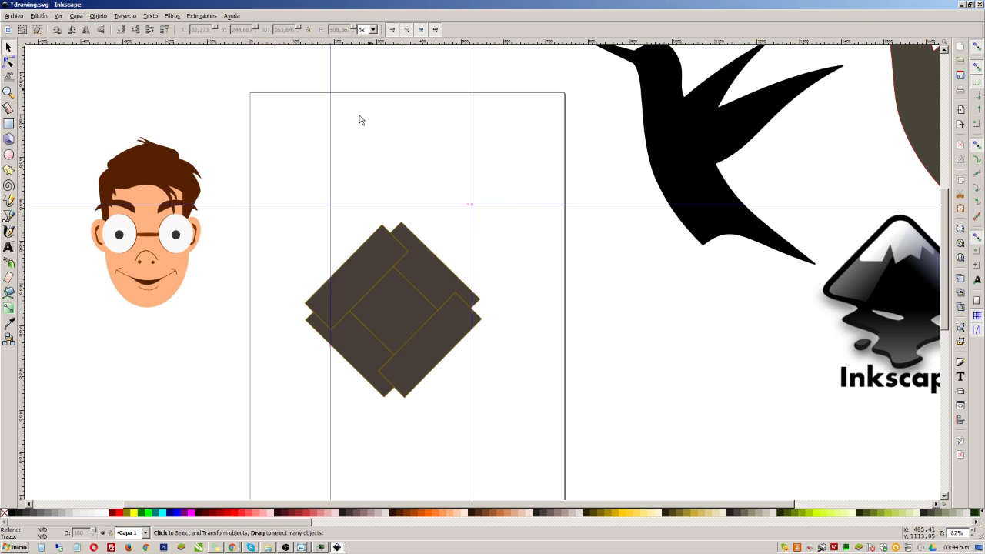
Add a vertical guide through the right part of the diamond arrangement and a horizontal guide through its lower part
{"action": "left_click_drag", "start_coordinate": [23, 257], "coordinate": [456, 330]}
{"action": "left_click_drag", "start_coordinate": [418, 44], "coordinate": [493, 376]}
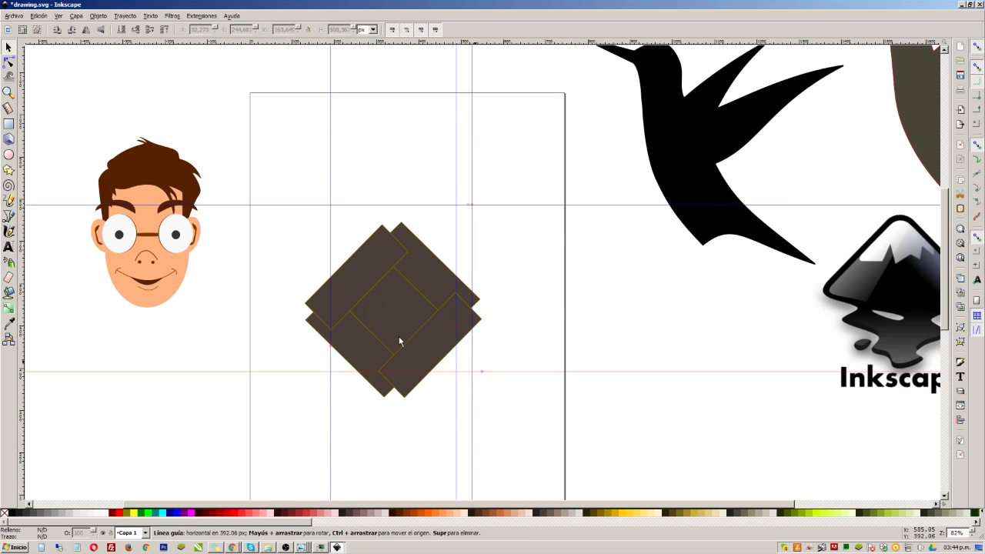
Convert the four slanted rectangles around the centre square to editable paths
{"action": "left_click", "coordinate": [8, 62]}
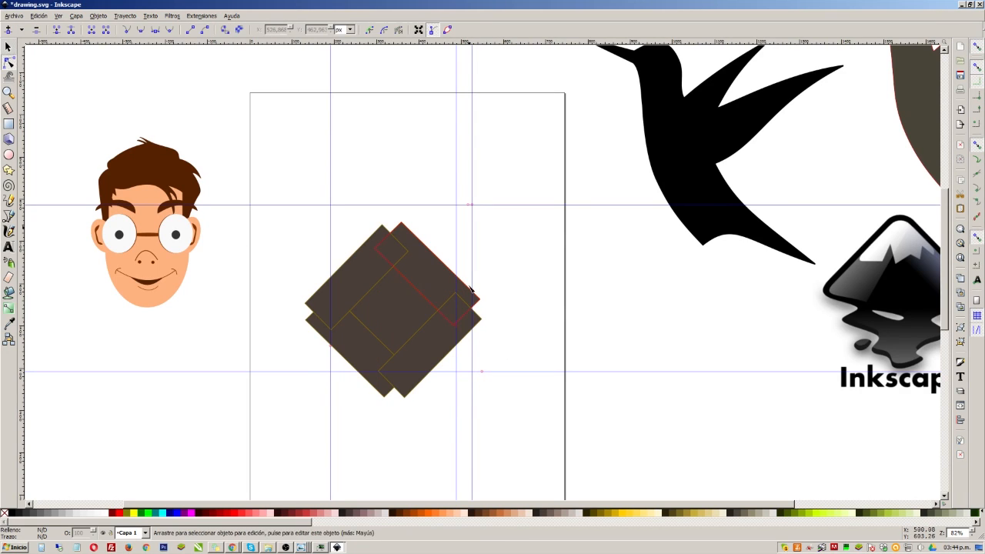
{"action": "left_click", "coordinate": [432, 368]}
{"action": "left_click", "coordinate": [8, 47]}
{"action": "left_click", "coordinate": [439, 271], "text": "shift"}
{"action": "left_click", "coordinate": [374, 264], "text": "shift"}
{"action": "left_click", "coordinate": [347, 345], "text": "shift"}
{"action": "left_click", "coordinate": [8, 61]}
{"action": "key", "text": "ctrl+shift+c"}
{"action": "left_click", "coordinate": [457, 198]}
Add a node on the upper-right piece's outer edge where it crosses the inner right vertical guide
{"action": "scroll", "coordinate": [424, 313], "scroll_direction": "up", "scroll_amount": 2}
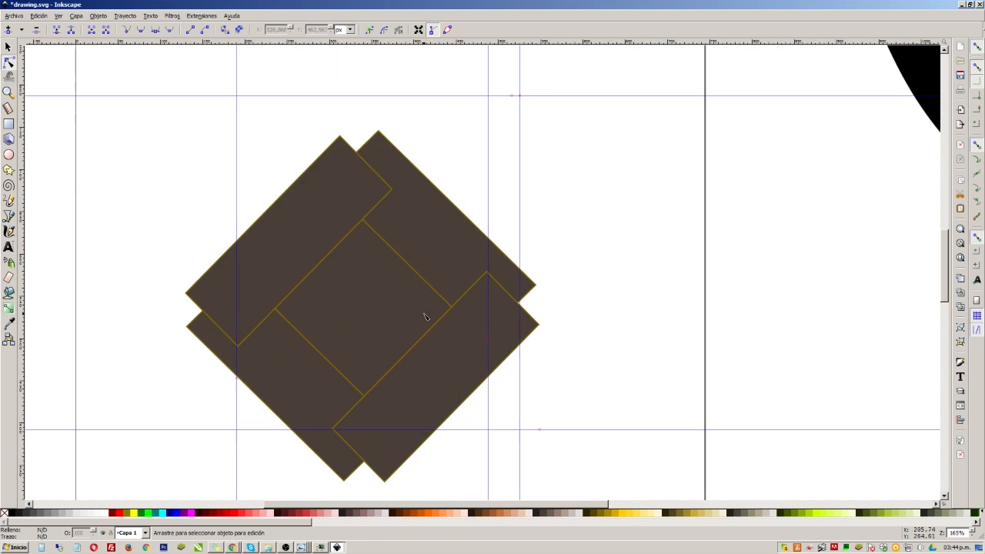
{"action": "left_click", "coordinate": [424, 208]}
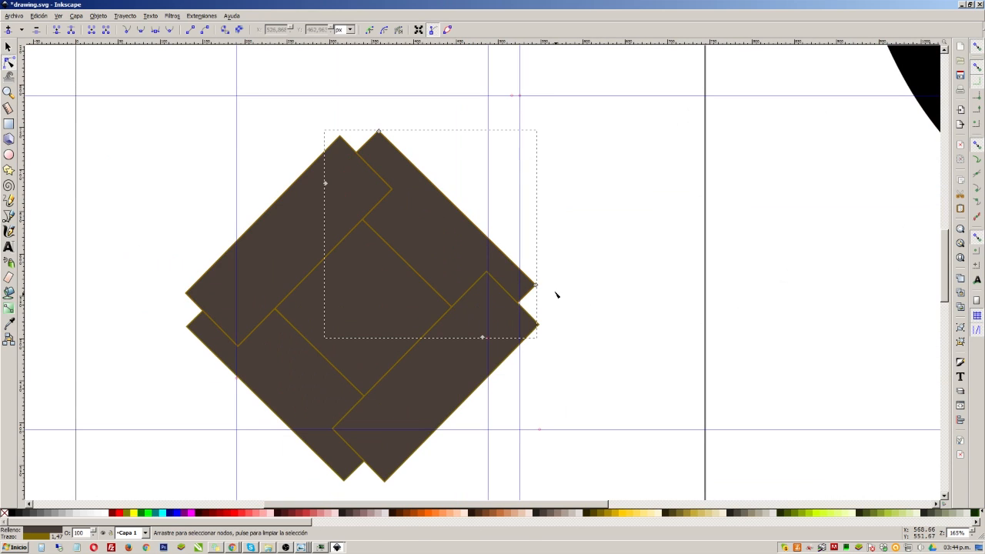
{"action": "double_click", "coordinate": [490, 240]}
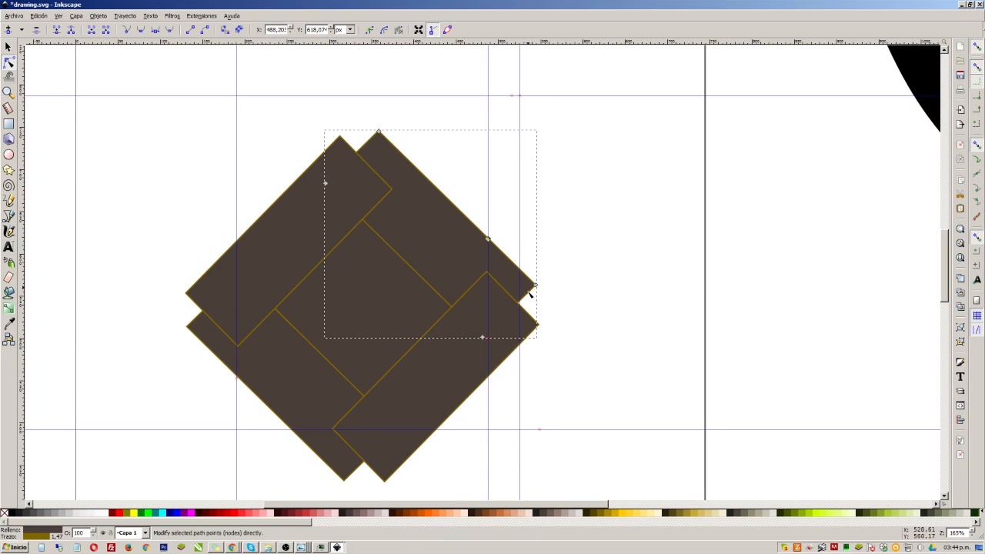
{"action": "left_click", "coordinate": [537, 286]}
{"action": "left_click", "coordinate": [40, 32]}
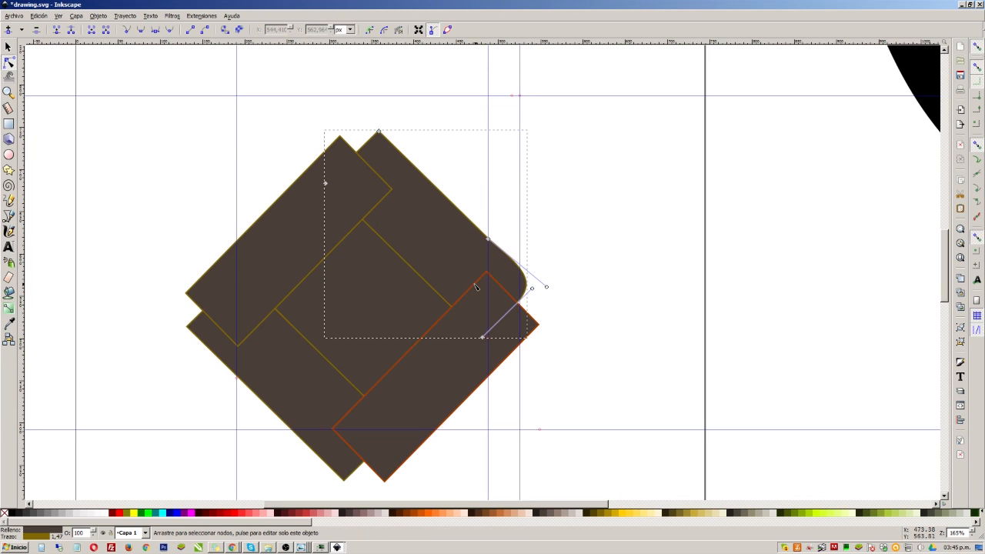
{"action": "key", "text": "ctrl+z"}
{"action": "left_click_drag", "start_coordinate": [138, 117], "coordinate": [600, 496]}
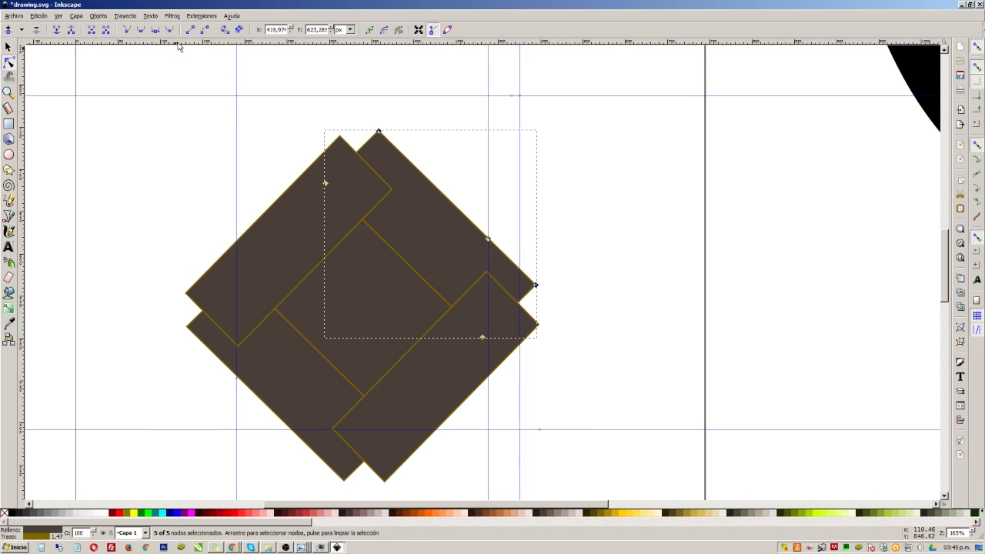
Delete the upper-right piece's protruding right corner node and make the resulting segment a straight line along the guide
{"action": "left_click_drag", "start_coordinate": [581, 254], "coordinate": [534, 308]}
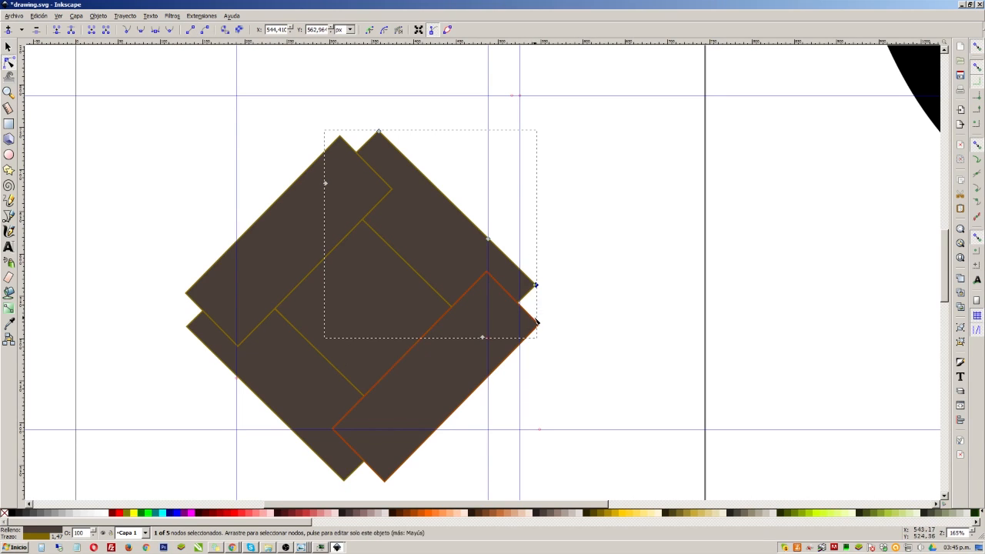
{"action": "left_click", "coordinate": [36, 29]}
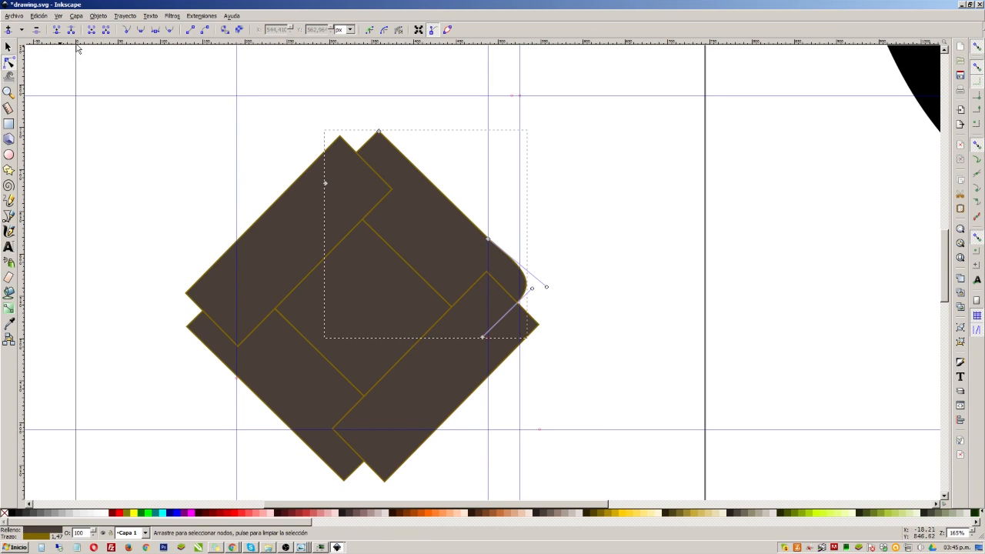
{"action": "left_click", "coordinate": [536, 297]}
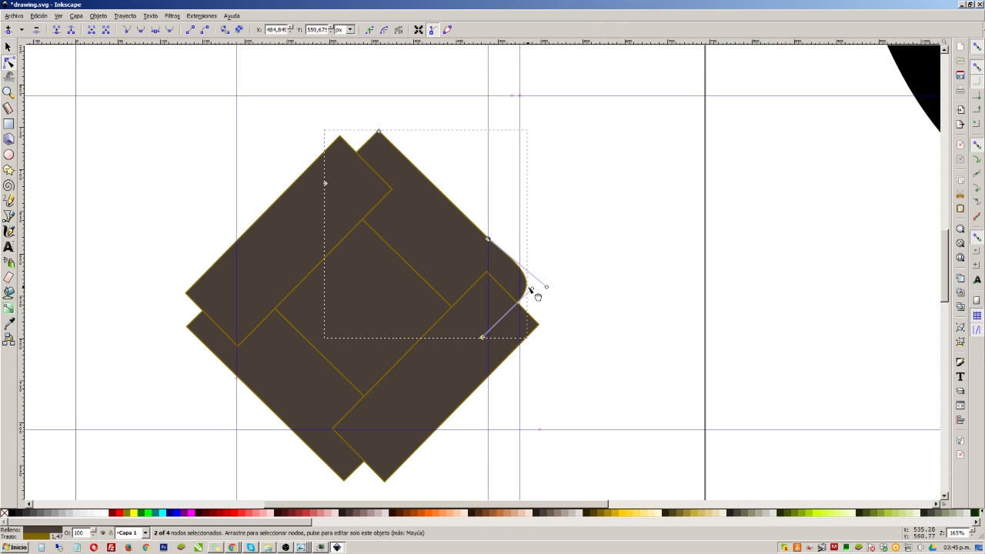
{"action": "left_click", "coordinate": [190, 29]}
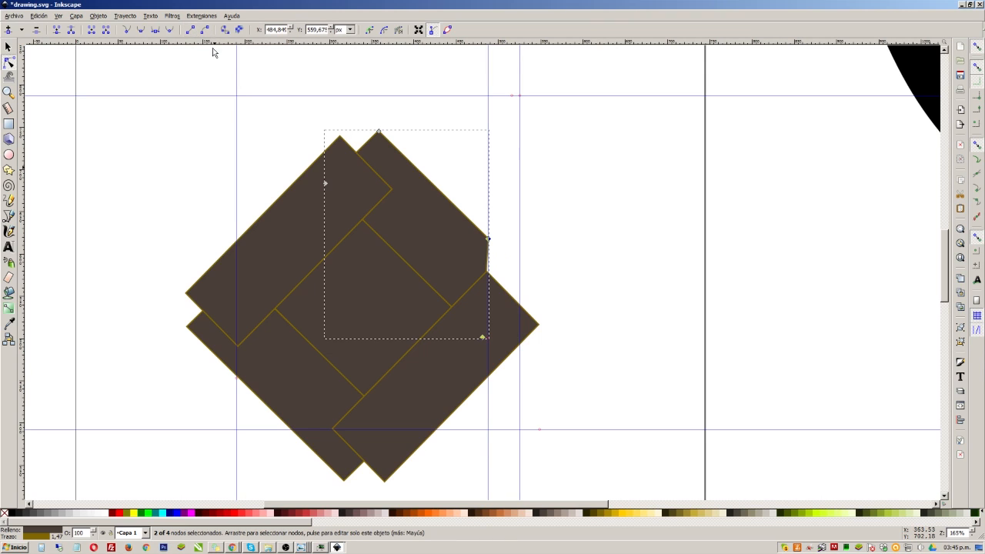
Cut off the lower-right piece's right corner along the inner right vertical guide with a straight segment
{"action": "left_click", "coordinate": [490, 344]}
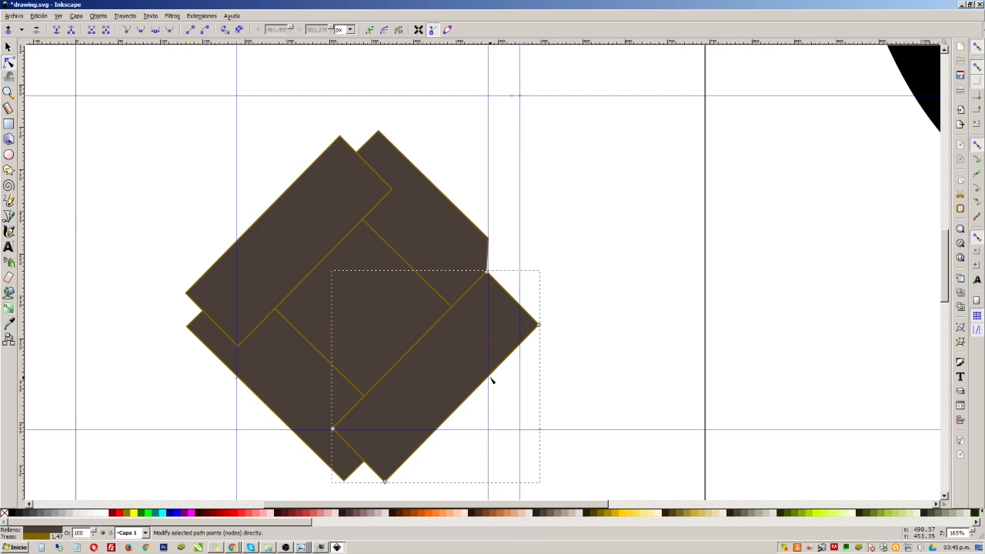
{"action": "left_click", "coordinate": [539, 325]}
{"action": "left_click", "coordinate": [37, 29]}
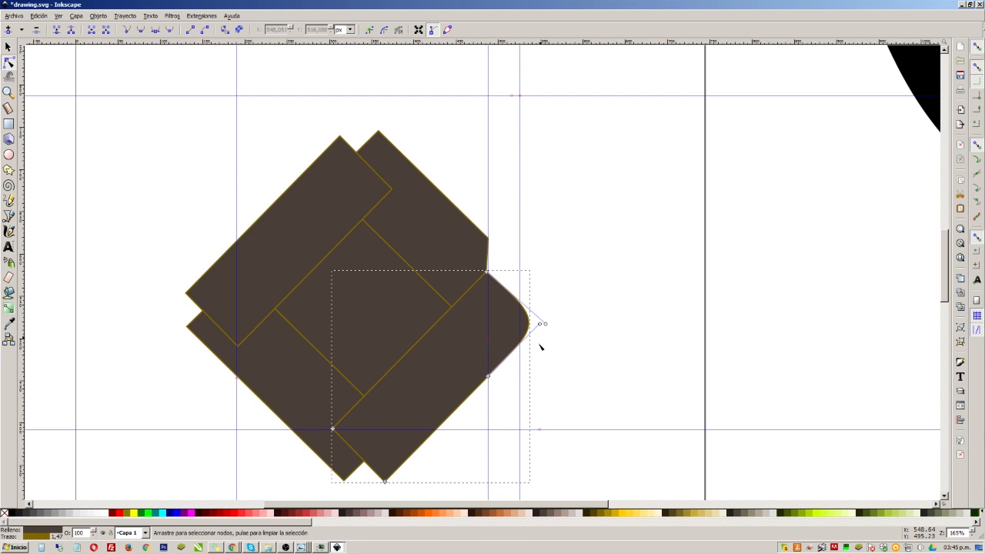
{"action": "left_click", "coordinate": [188, 31]}
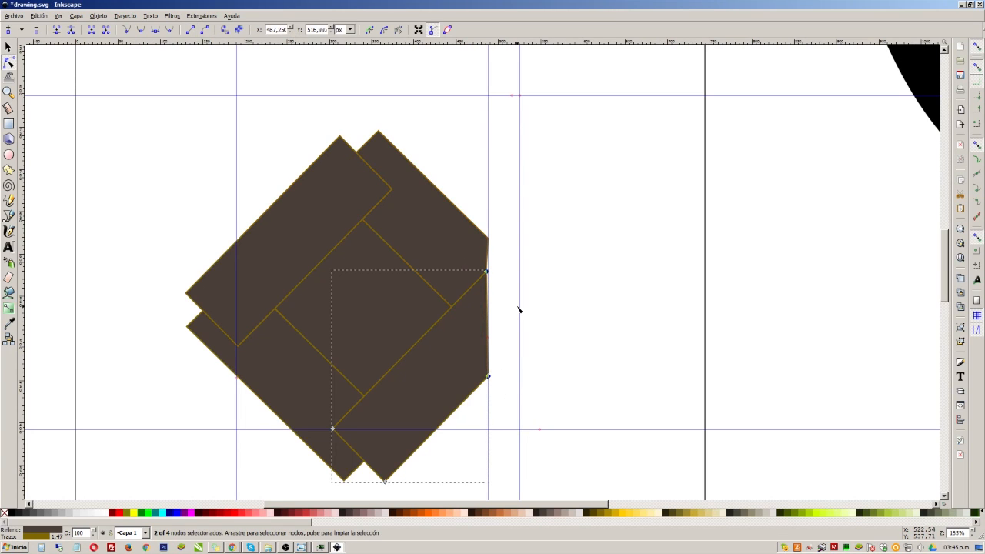
Cut off the upper-left piece's left corner along the left vertical guide with a straight segment
{"action": "left_click", "coordinate": [478, 254]}
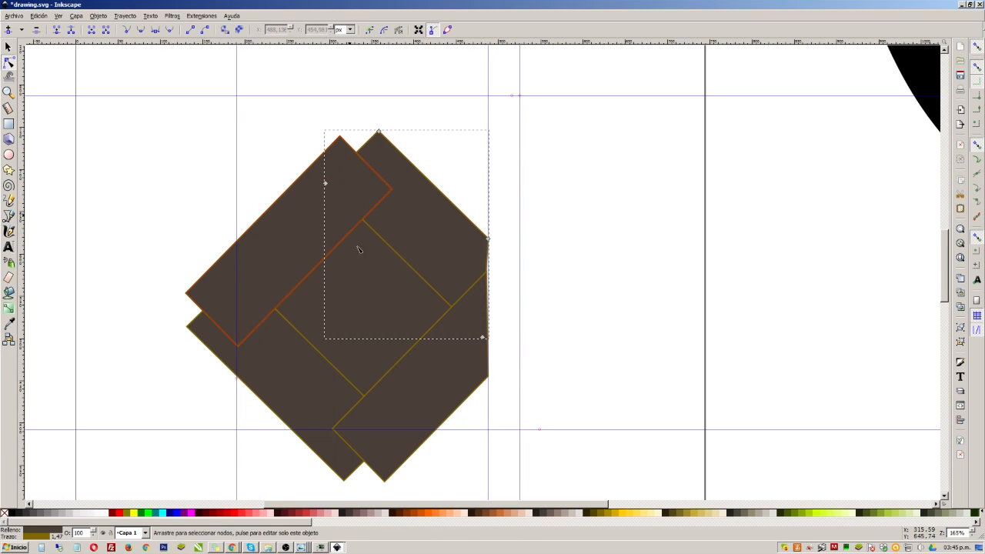
{"action": "left_click", "coordinate": [279, 350]}
{"action": "left_click", "coordinate": [280, 276]}
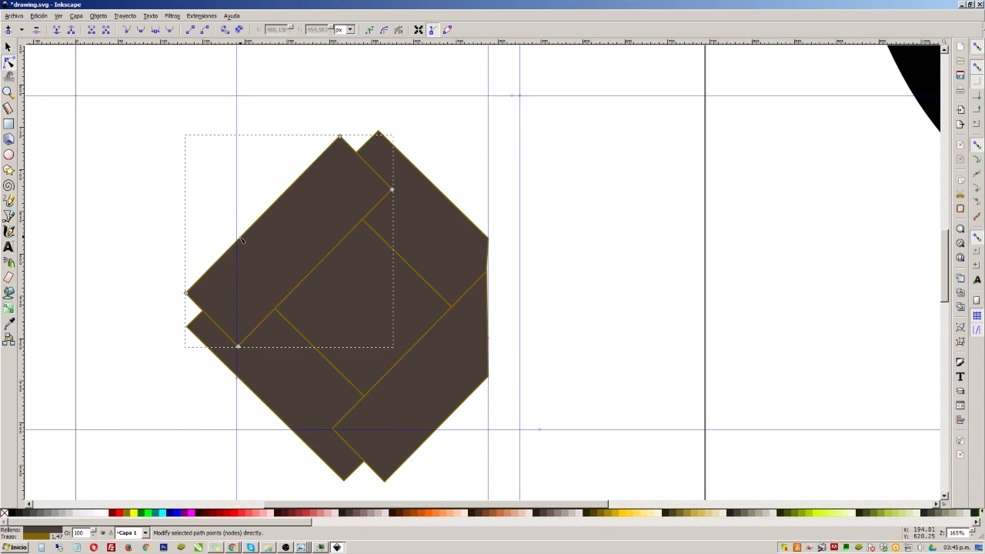
{"action": "left_click", "coordinate": [186, 293]}
{"action": "left_click", "coordinate": [35, 30]}
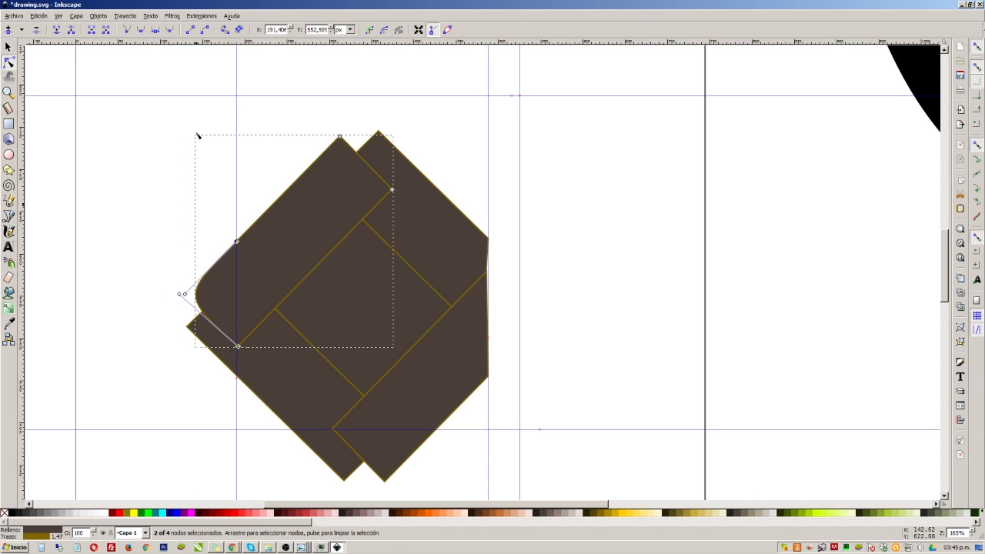
{"action": "left_click", "coordinate": [190, 30]}
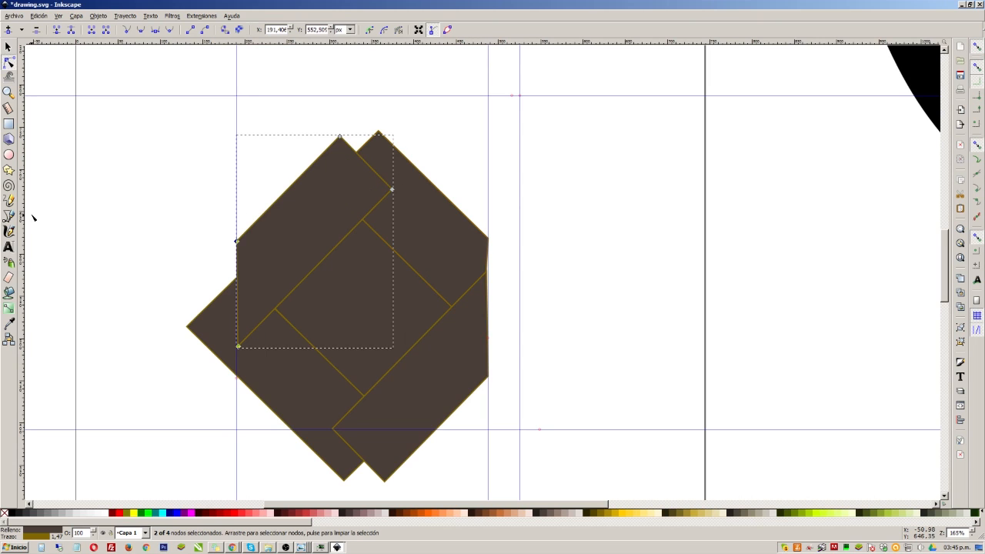
Add a vertical guide through the diamond's centre and cut off the lower-right piece's bottom corner straight along the lower horizontal guide
{"action": "left_click_drag", "start_coordinate": [23, 218], "coordinate": [364, 245]}
{"action": "left_click", "coordinate": [421, 407]}
{"action": "left_click", "coordinate": [443, 436]}
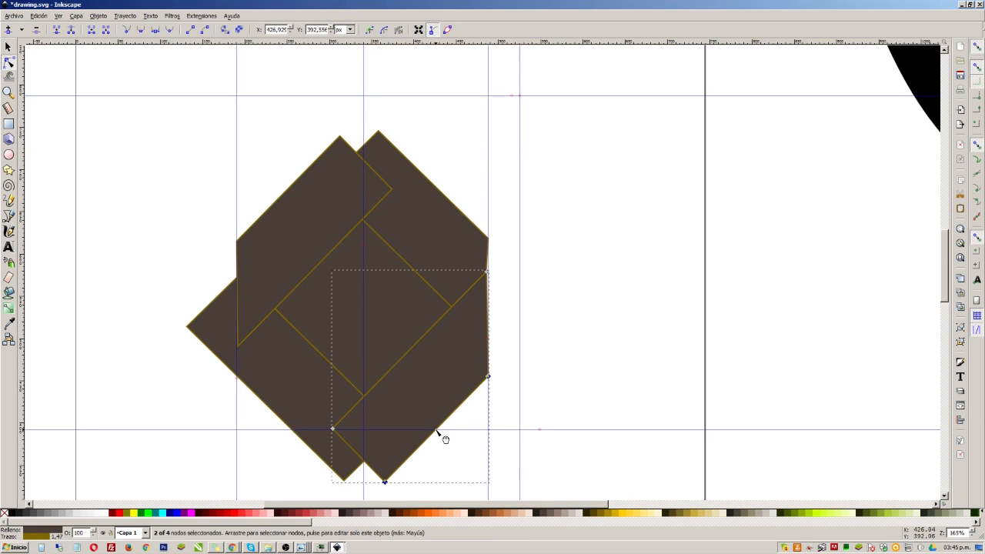
{"action": "left_click", "coordinate": [71, 32]}
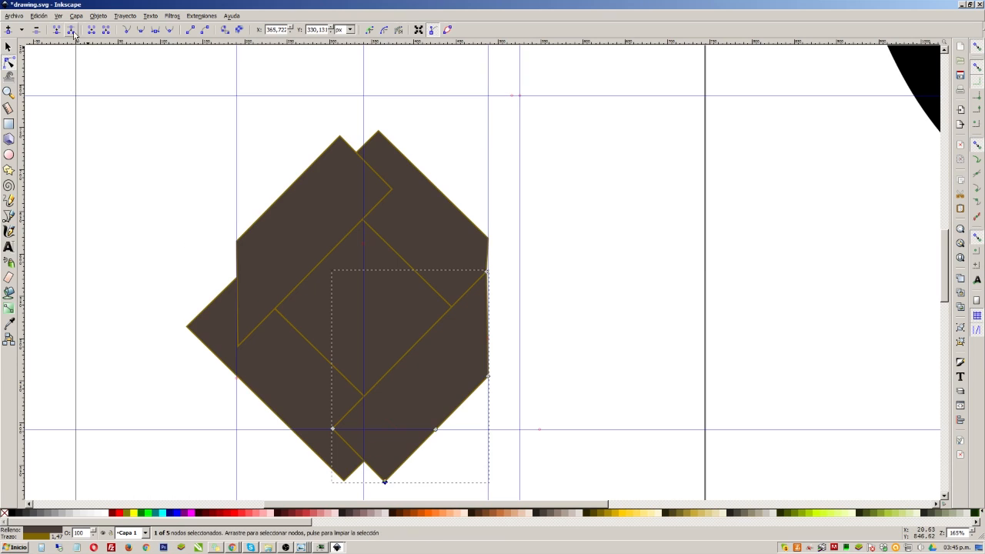
{"action": "left_click", "coordinate": [35, 31]}
{"action": "left_click", "coordinate": [386, 476]}
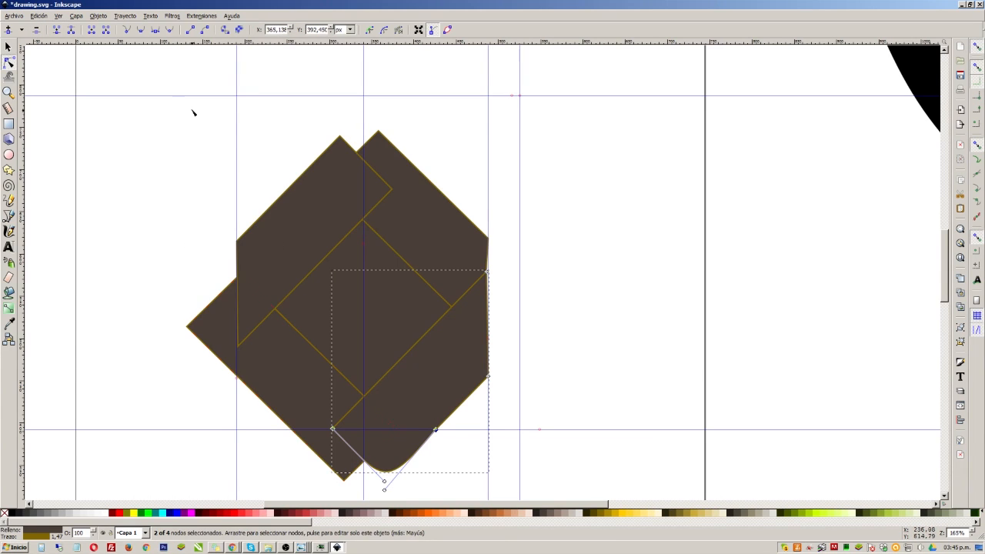
{"action": "left_click", "coordinate": [190, 29]}
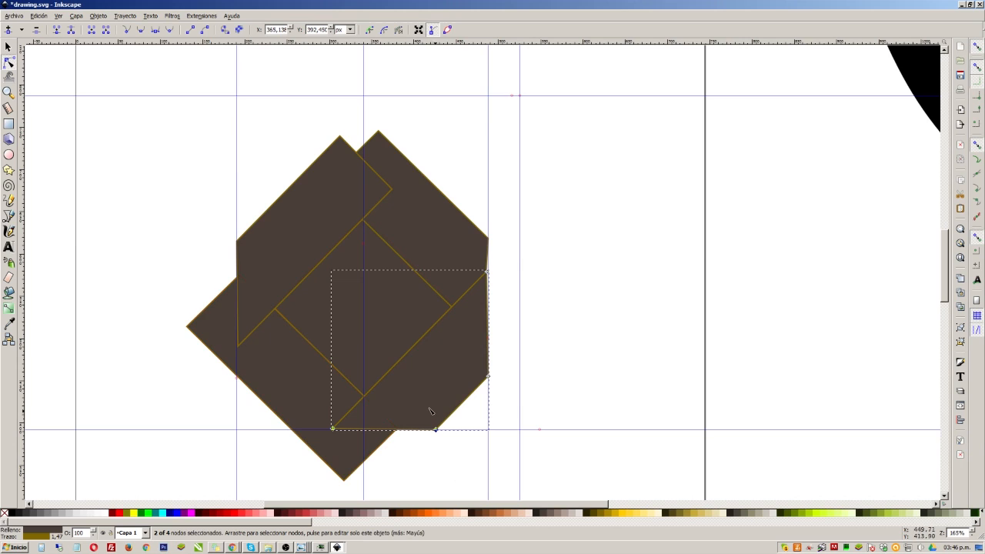
Cut off the lower-left piece's left corner along the left vertical guide with a straight segment
{"action": "left_click", "coordinate": [304, 414]}
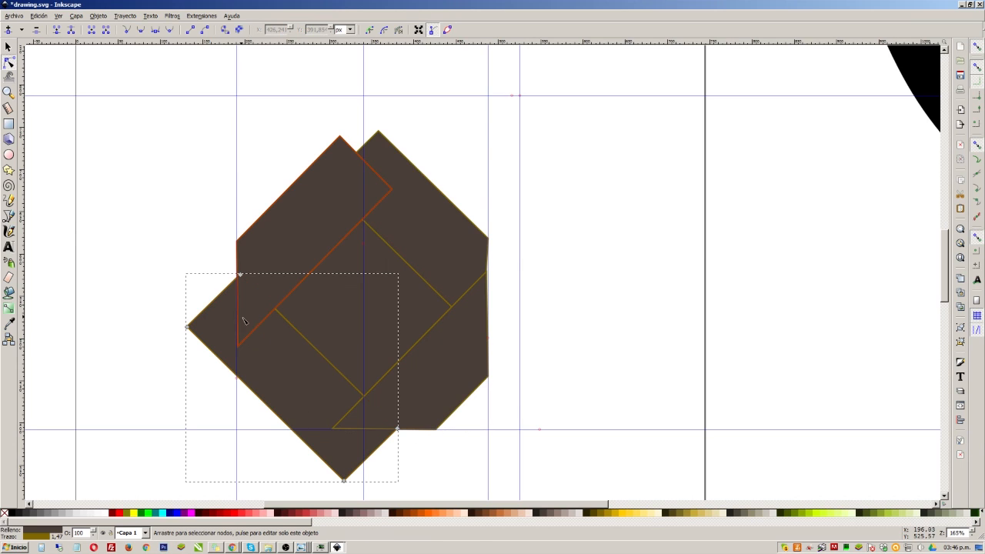
{"action": "double_click", "coordinate": [236, 378]}
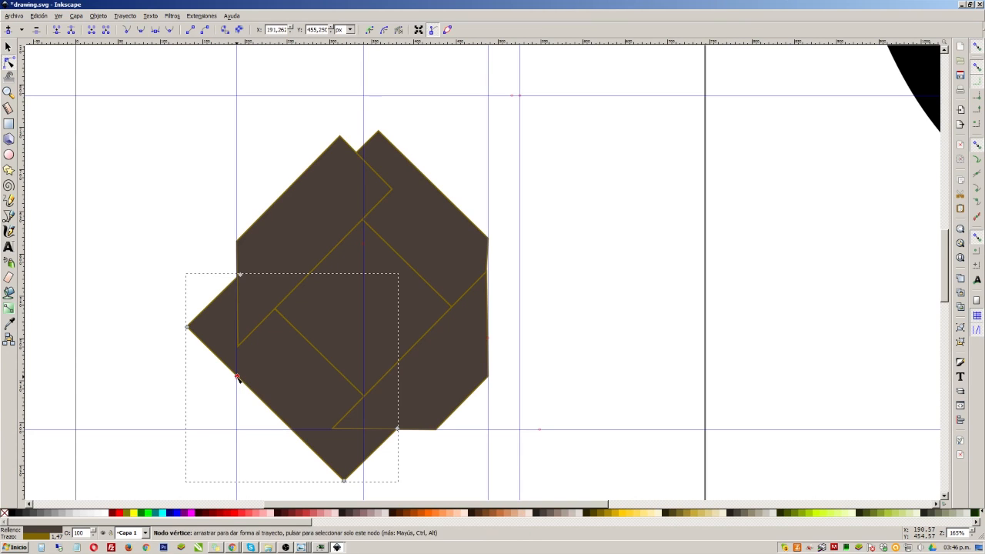
{"action": "left_click", "coordinate": [188, 323]}
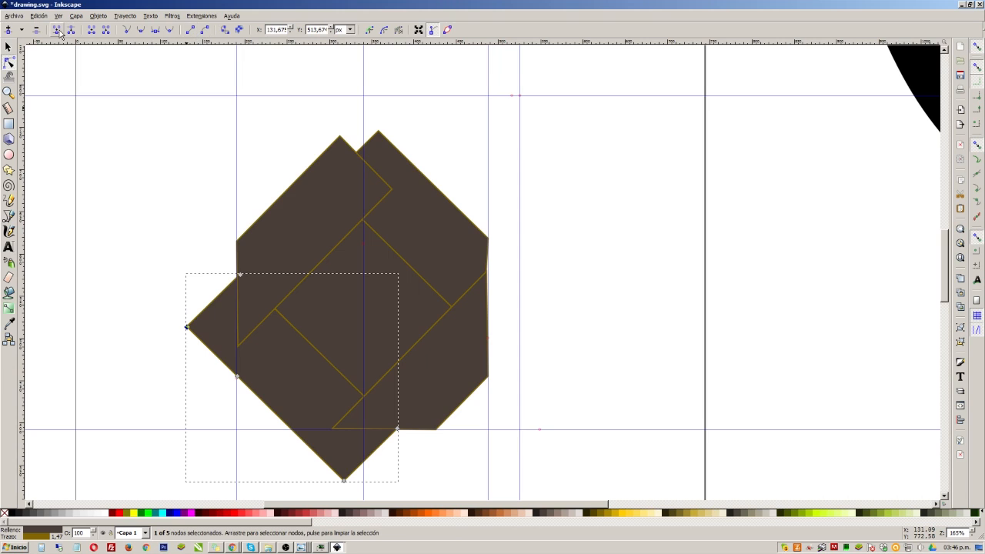
{"action": "left_click", "coordinate": [39, 30]}
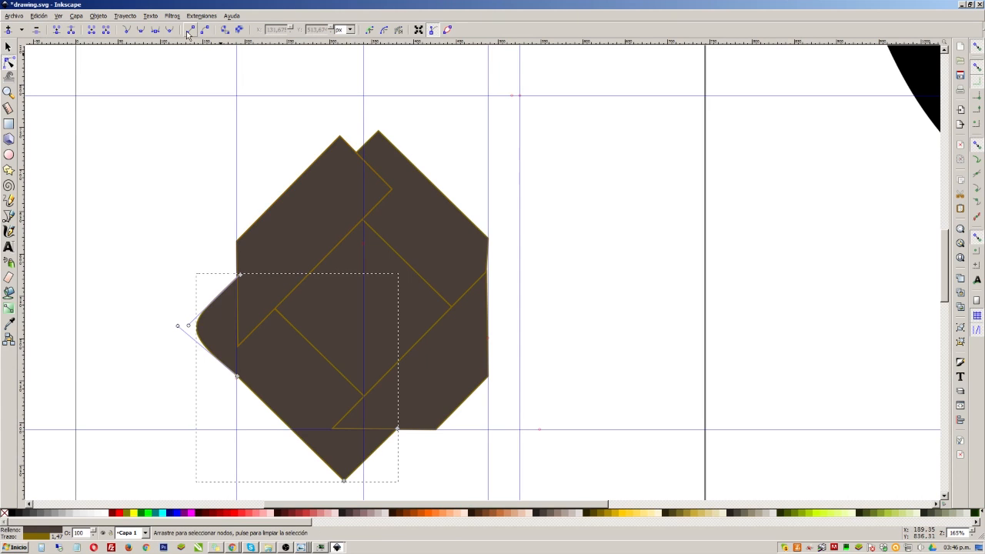
{"action": "left_click_drag", "start_coordinate": [177, 293], "coordinate": [212, 352]}
{"action": "left_click_drag", "start_coordinate": [179, 222], "coordinate": [278, 425]}
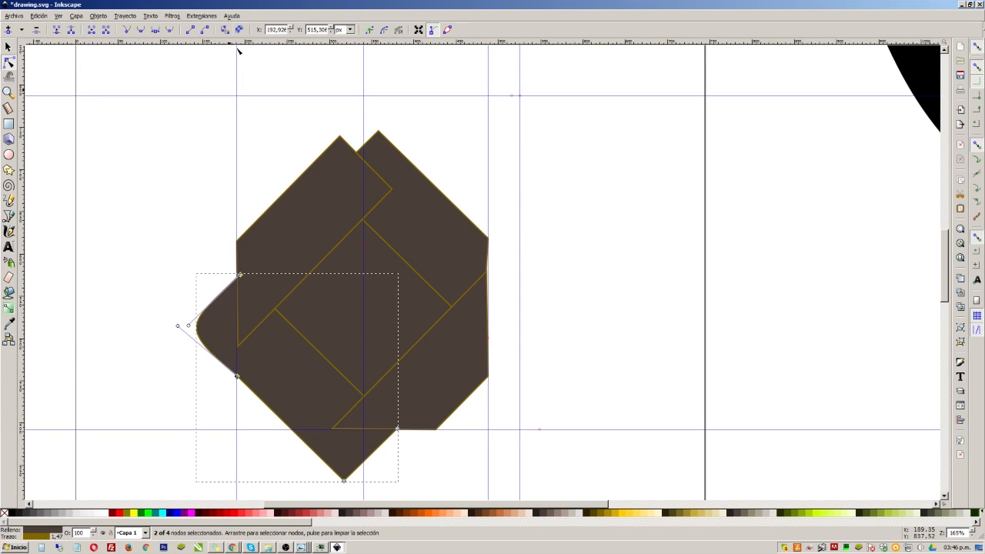
{"action": "left_click", "coordinate": [192, 32]}
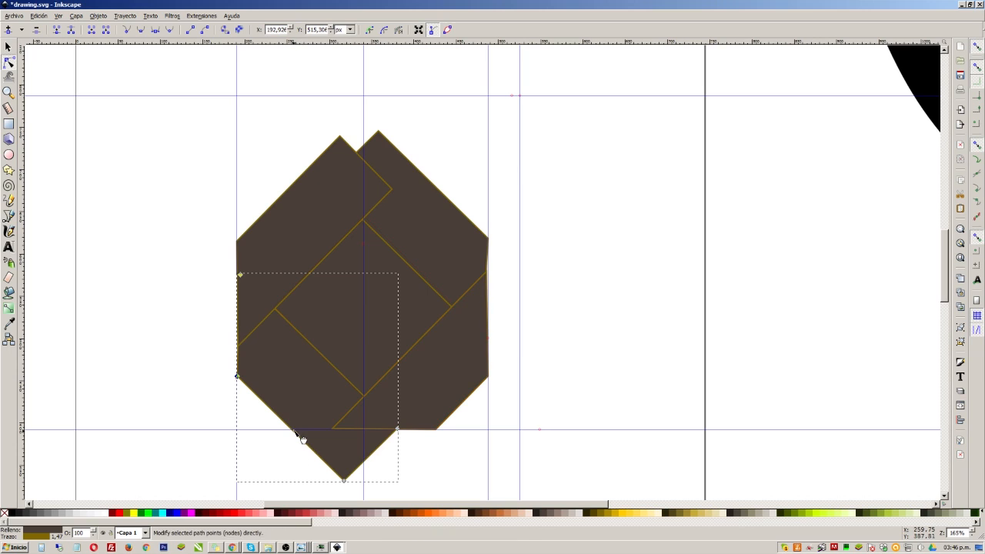
Cut off the lower-left piece's bottom corner along the lower horizontal guide with a straight segment
{"action": "double_click", "coordinate": [292, 430]}
{"action": "left_click", "coordinate": [343, 481]}
{"action": "left_click", "coordinate": [36, 30]}
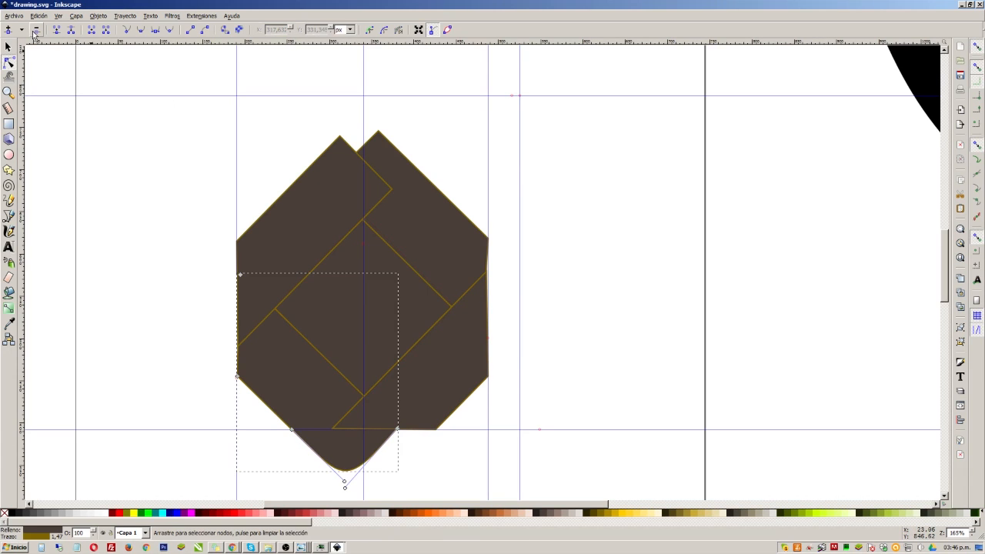
{"action": "left_click", "coordinate": [189, 29]}
Delete the square in the centre of the figure
{"action": "key", "text": "s"}
{"action": "left_click", "coordinate": [360, 332]}
{"action": "key", "text": "Delete"}
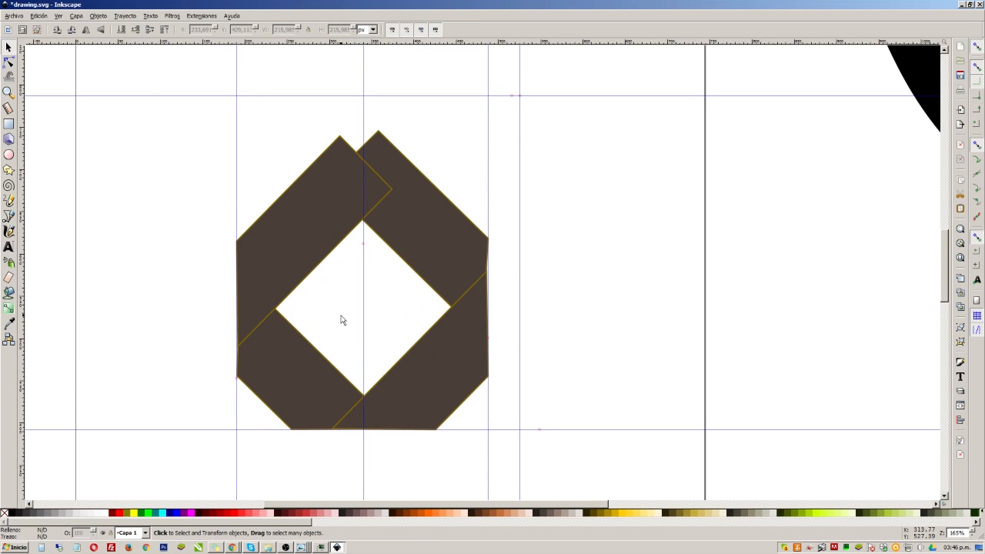
Move the upper-left, upper-right and lower-right pieces inward so their edges meet around a smaller central opening
{"action": "left_click", "coordinate": [300, 202]}
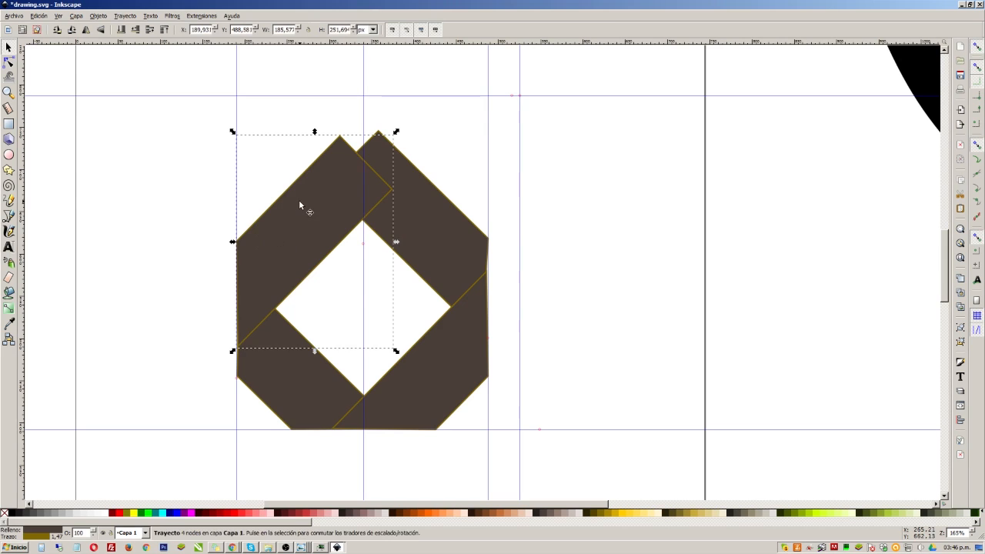
{"action": "left_click_drag", "start_coordinate": [313, 210], "coordinate": [312, 241]}
{"action": "left_click", "coordinate": [426, 206]}
{"action": "left_click_drag", "start_coordinate": [434, 219], "coordinate": [394, 258]}
{"action": "left_click_drag", "start_coordinate": [466, 337], "coordinate": [431, 344]}
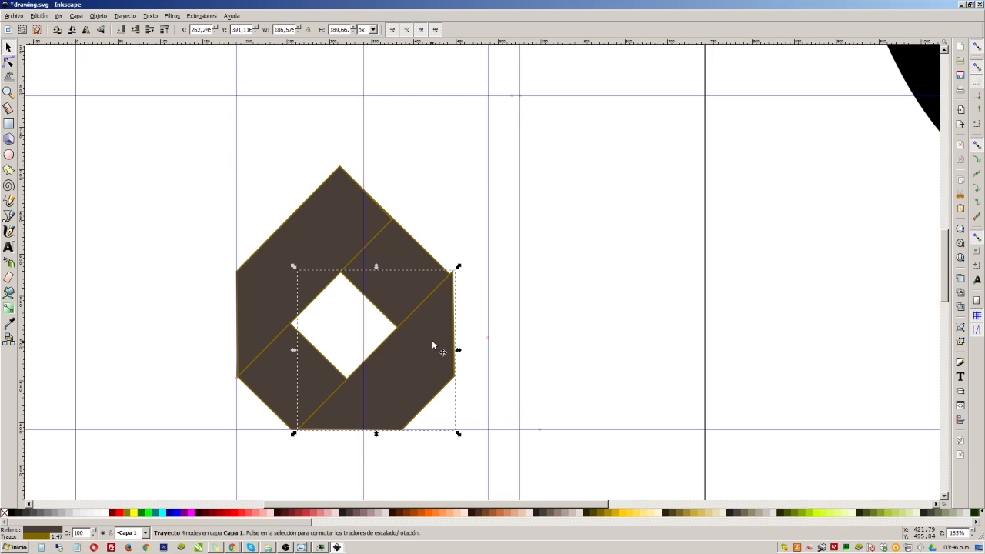
Move the upper-right piece's right corner node onto the top corner of the lower-right piece
{"action": "left_click", "coordinate": [460, 293]}
{"action": "scroll", "coordinate": [454, 296], "scroll_direction": "up", "scroll_amount": 1}
{"action": "scroll", "coordinate": [434, 345], "scroll_direction": "up", "scroll_amount": 2}
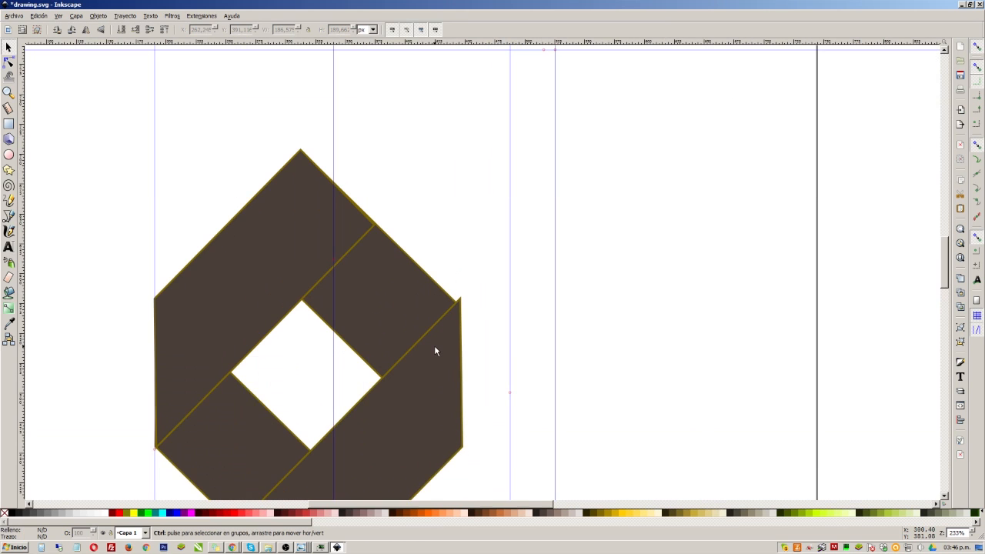
{"action": "left_click", "coordinate": [405, 312]}
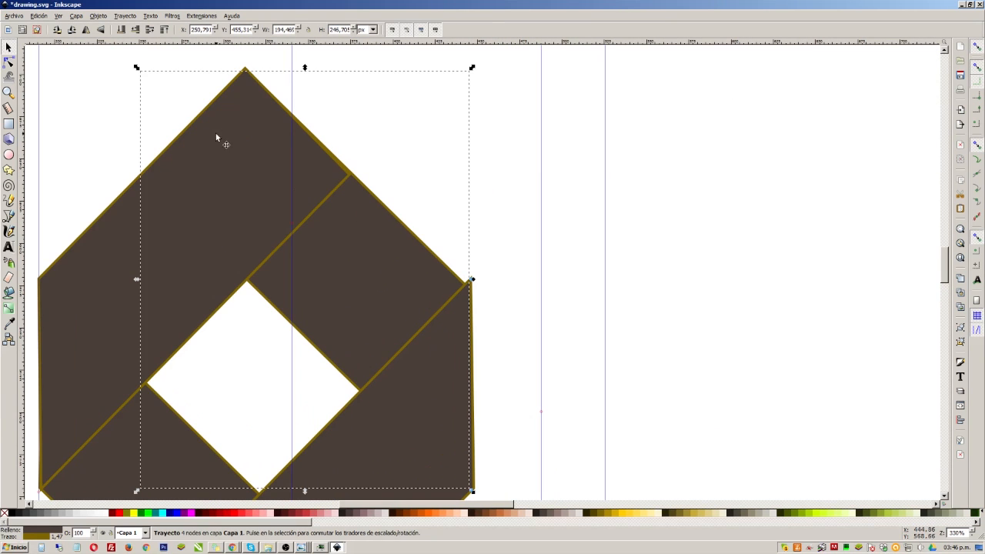
{"action": "left_click", "coordinate": [9, 62]}
{"action": "left_click_drag", "start_coordinate": [468, 283], "coordinate": [468, 279]}
Move the upper-left piece's right corner node onto the outer edge of the upper-right piece
{"action": "left_click", "coordinate": [350, 175]}
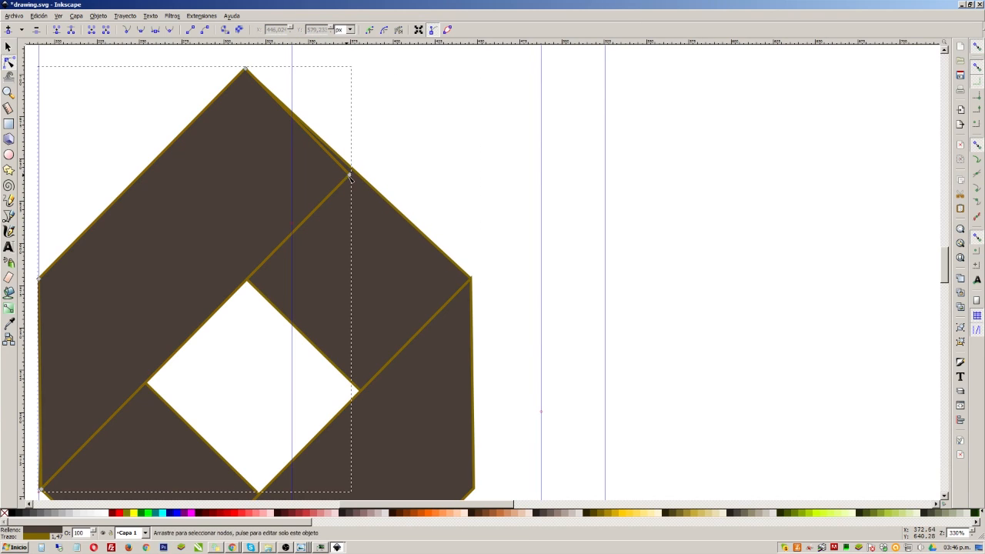
{"action": "left_click_drag", "start_coordinate": [350, 176], "coordinate": [350, 167]}
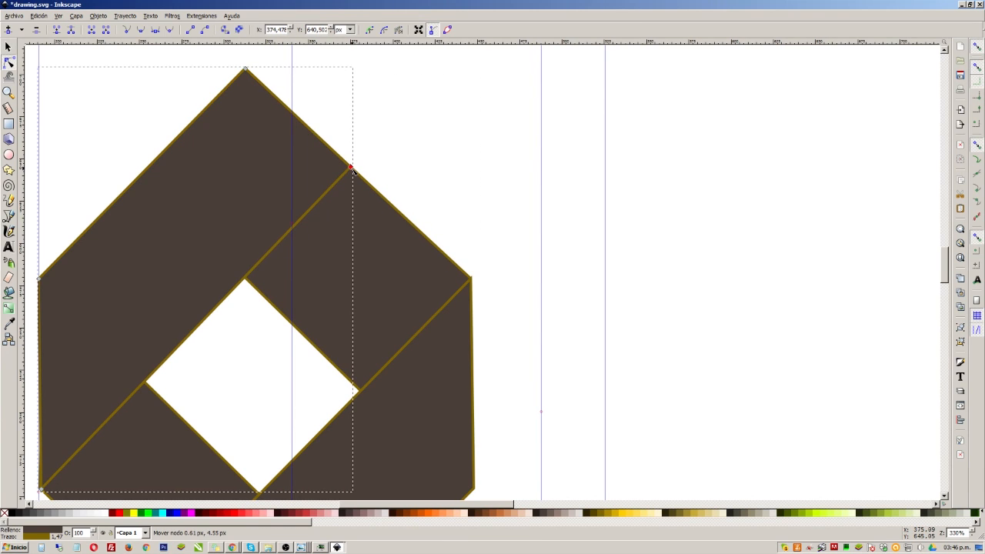
{"action": "scroll", "coordinate": [521, 361], "scroll_direction": "down", "scroll_amount": 2}
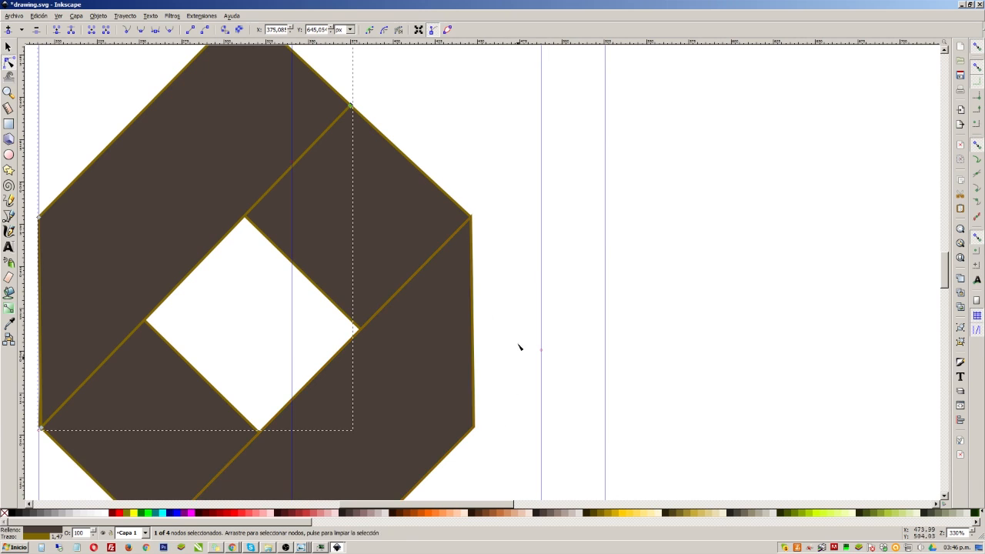
{"action": "scroll", "coordinate": [490, 266], "scroll_direction": "down", "scroll_amount": 4}
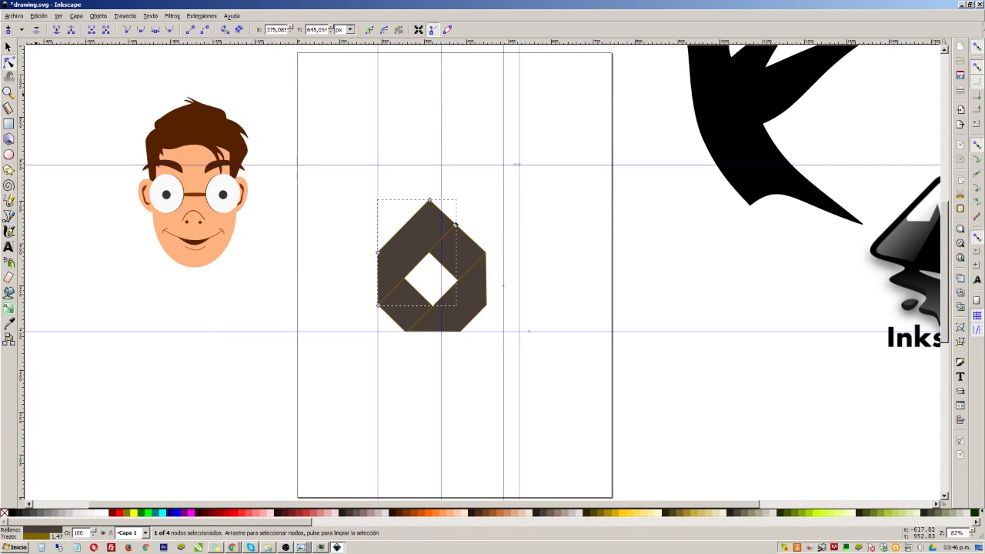
{"action": "scroll", "coordinate": [447, 295], "scroll_direction": "up", "scroll_amount": 1}
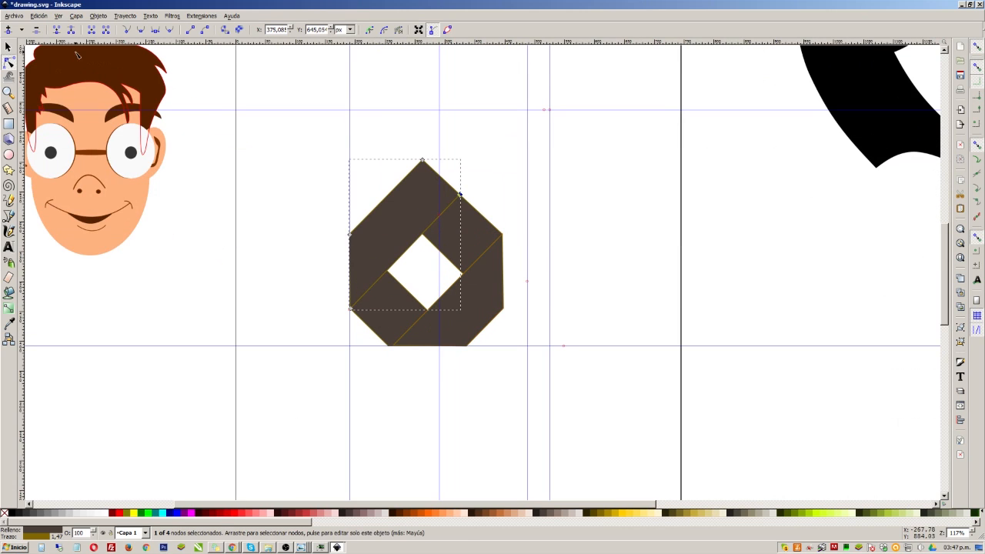
Try several palette fills on the upper-left piece and leave it filled with red
{"action": "left_click", "coordinate": [8, 47]}
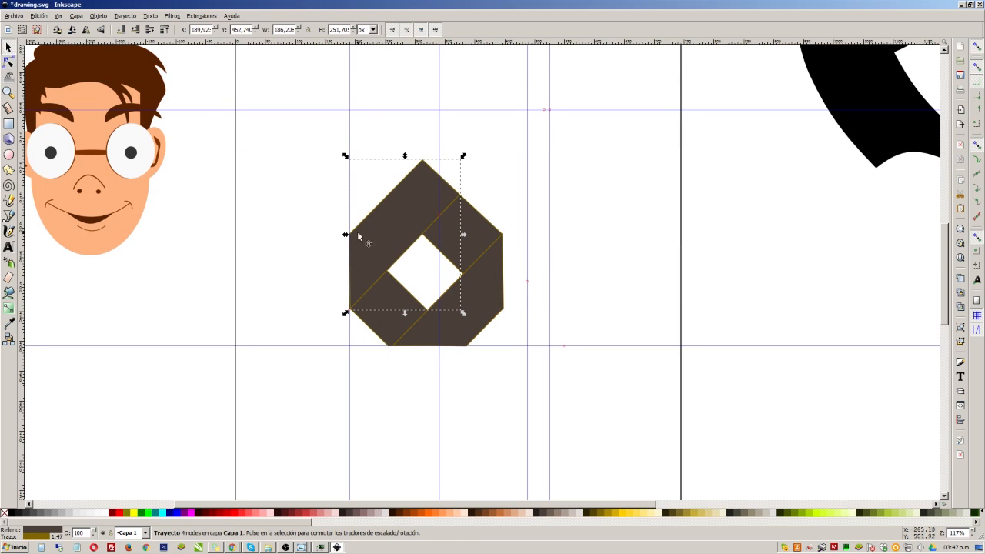
{"action": "left_click", "coordinate": [155, 514]}
{"action": "left_click", "coordinate": [141, 513]}
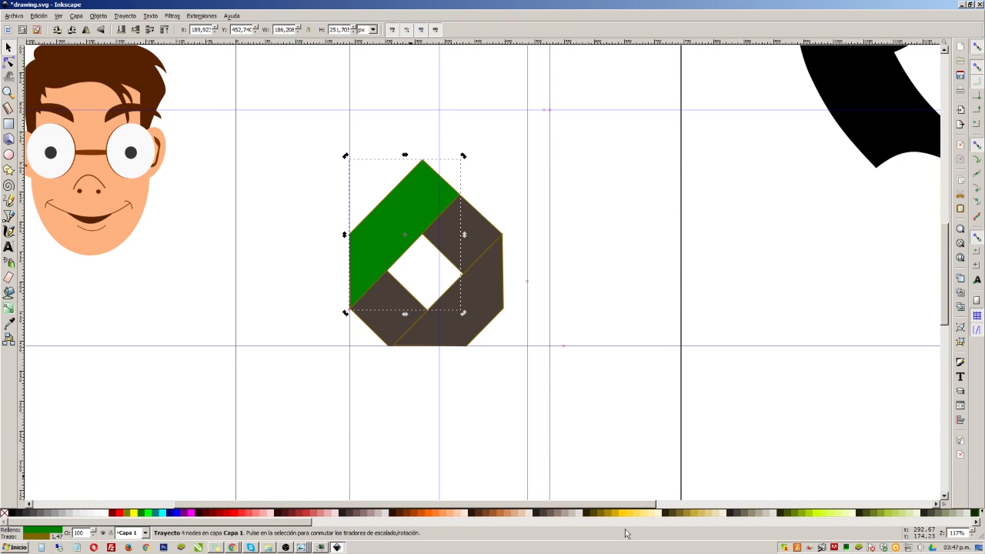
{"action": "left_click", "coordinate": [651, 514]}
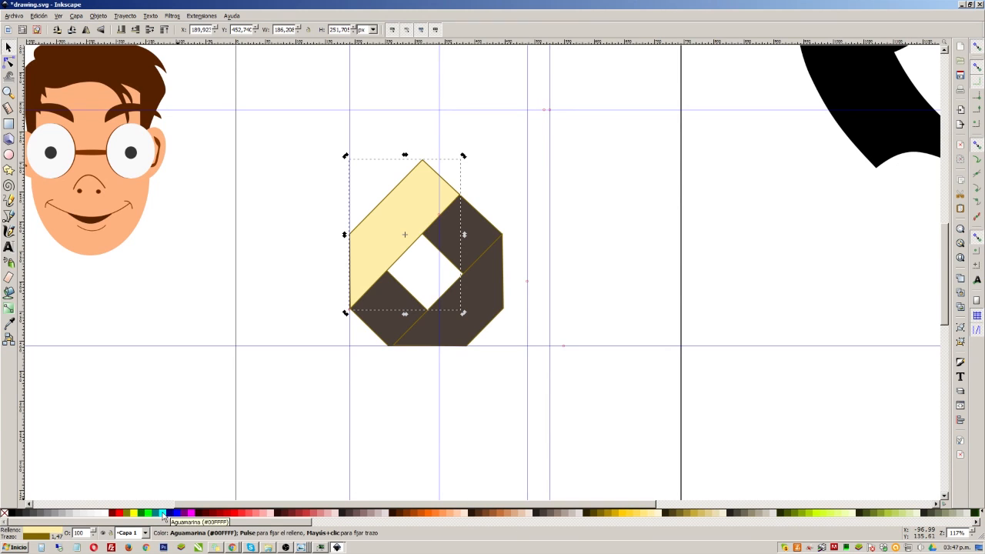
{"action": "left_click", "coordinate": [116, 513]}
{"action": "left_click", "coordinate": [111, 514]}
{"action": "key", "text": "ctrl+z"}
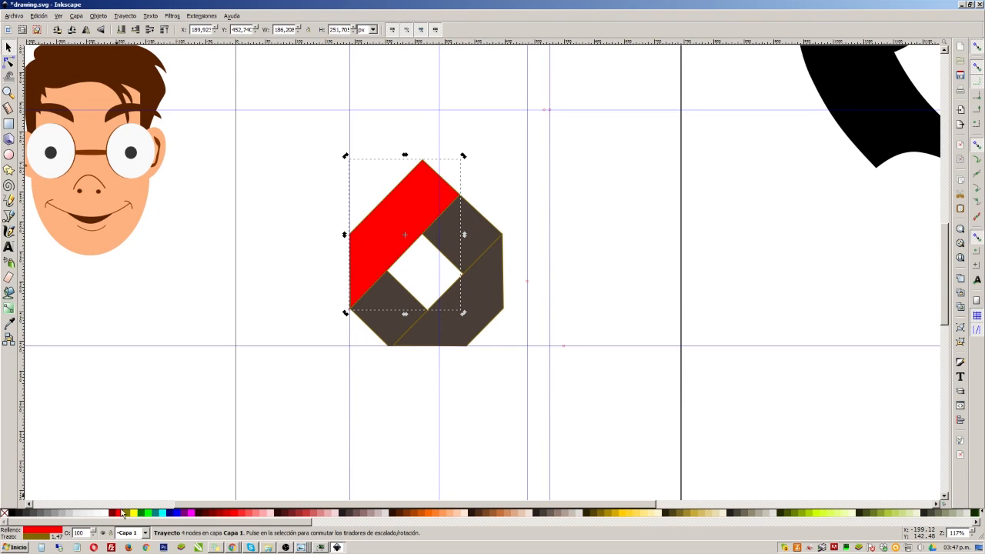
Fill the upper-right and lower-left pieces with maroon #800000 and the lower-right piece with red
{"action": "left_click", "coordinate": [471, 234]}
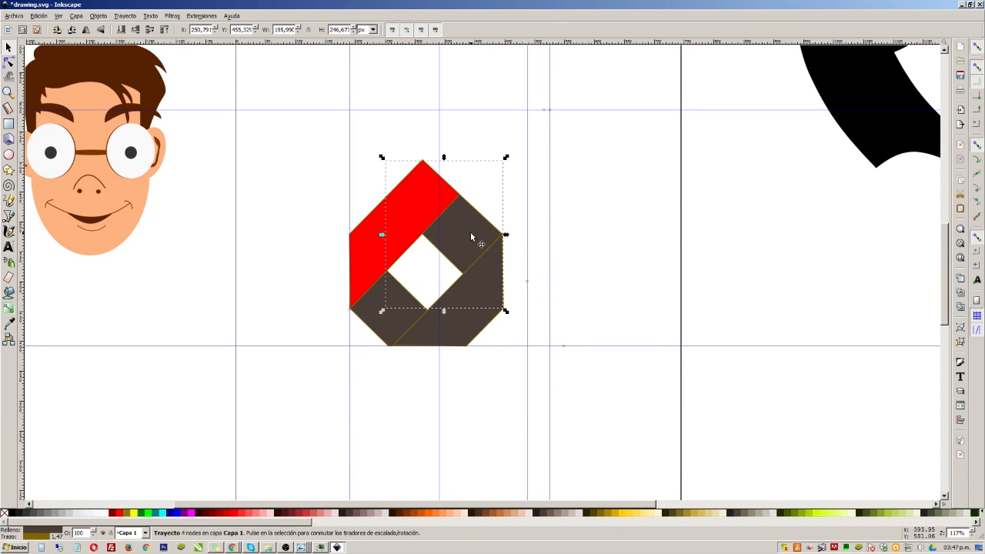
{"action": "left_click", "coordinate": [113, 513]}
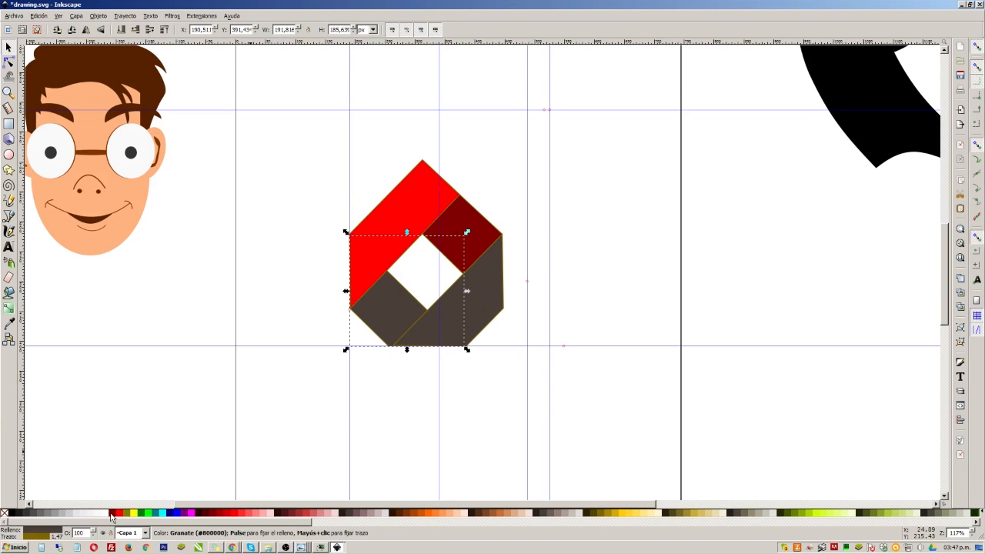
{"action": "left_click", "coordinate": [112, 513]}
{"action": "left_click", "coordinate": [464, 315]}
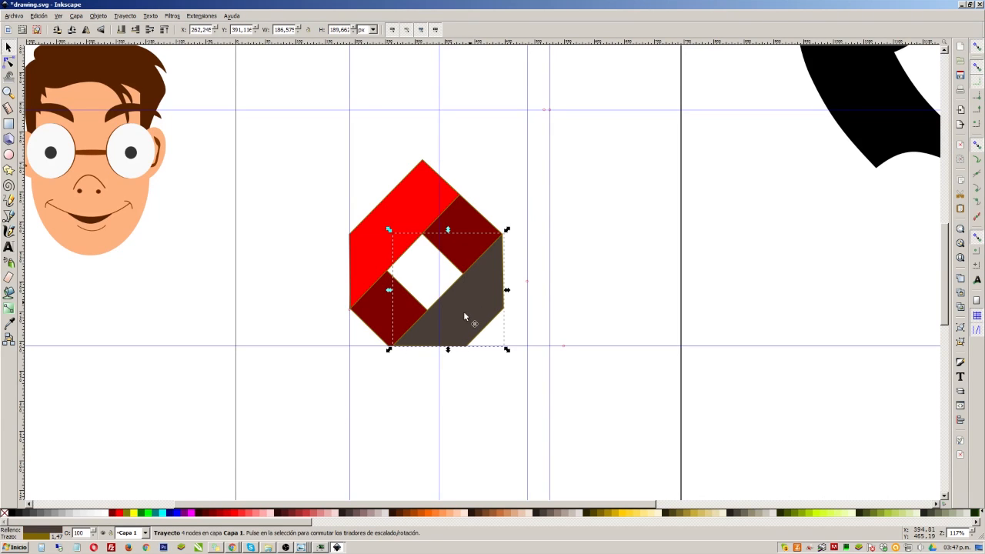
{"action": "left_click", "coordinate": [122, 513]}
Remove the outline from all four pieces of the figure and deselect them
{"action": "key", "text": "ctrl+a"}
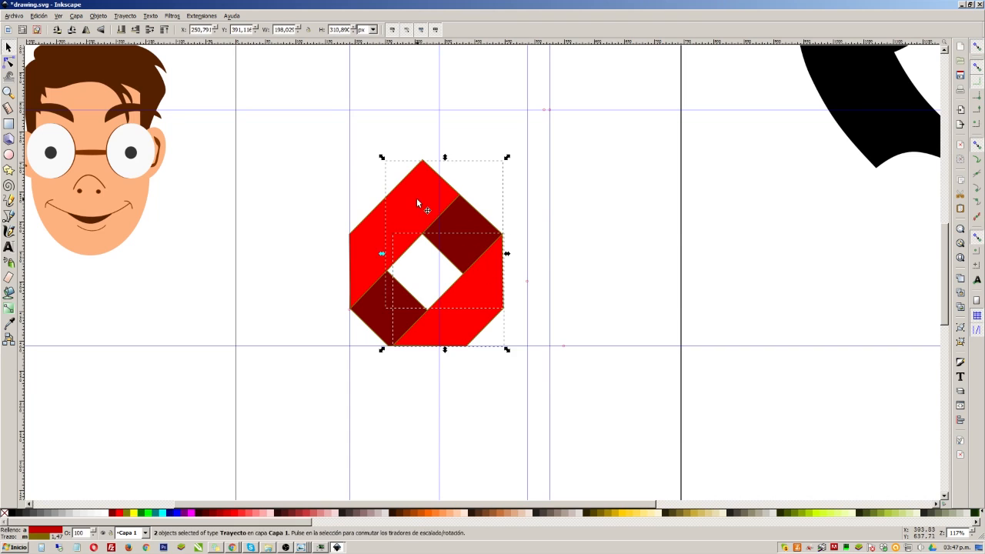
{"action": "left_click", "coordinate": [5, 513], "text": "shift"}
{"action": "left_click", "coordinate": [598, 229]}
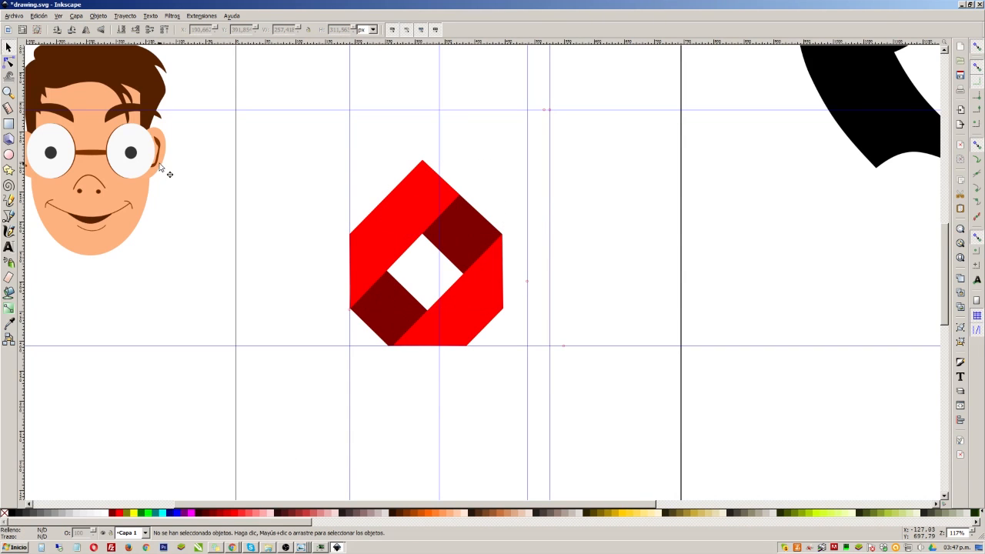
Draw a thin triangular shadow on the upper-right piece along its border with the upper-left piece, filled dark maroon without outline
{"action": "left_click", "coordinate": [9, 215]}
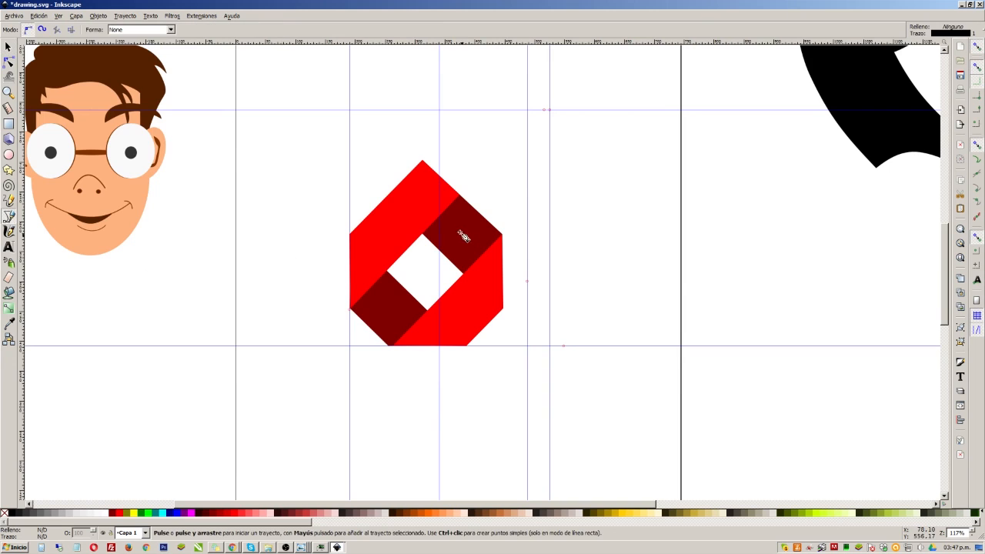
{"action": "scroll", "coordinate": [456, 223], "scroll_direction": "up", "scroll_amount": 2}
{"action": "scroll", "coordinate": [456, 223], "scroll_direction": "up", "scroll_amount": 2}
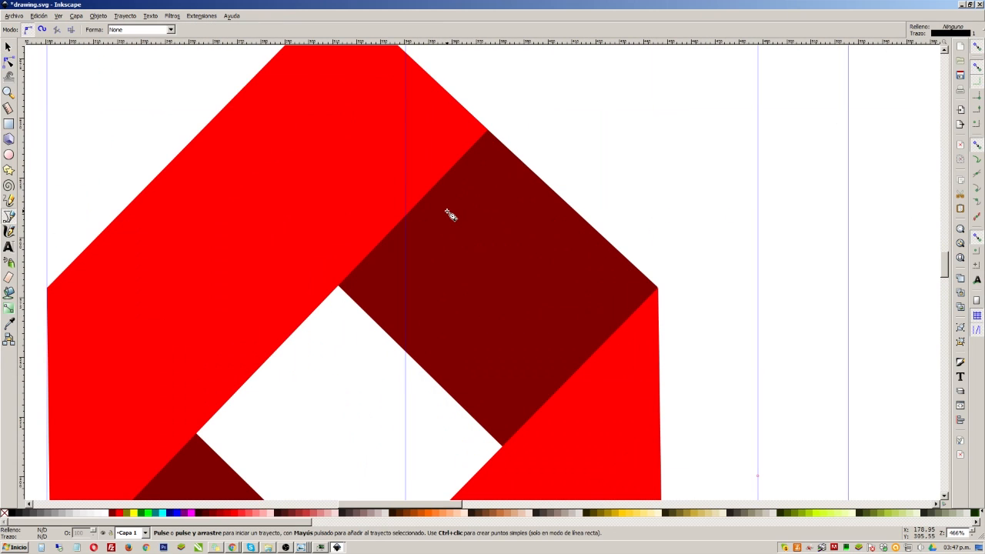
{"action": "left_click", "coordinate": [488, 132]}
{"action": "left_click", "coordinate": [364, 308]}
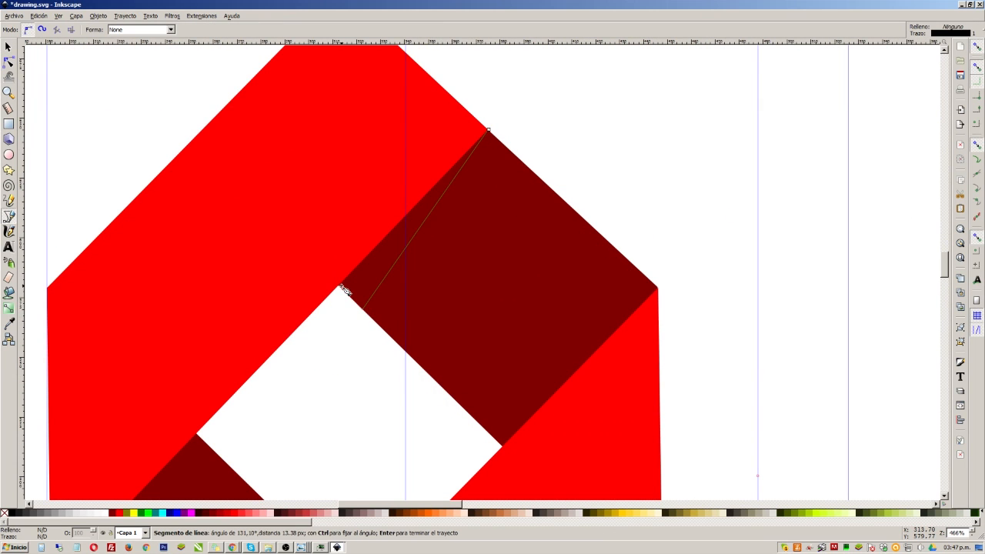
{"action": "left_click", "coordinate": [339, 289]}
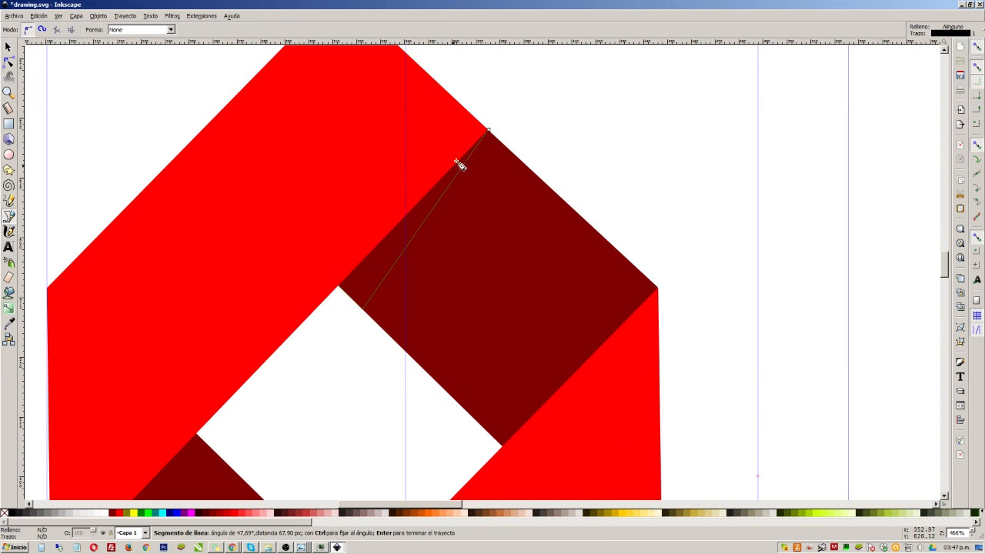
{"action": "left_click", "coordinate": [490, 133]}
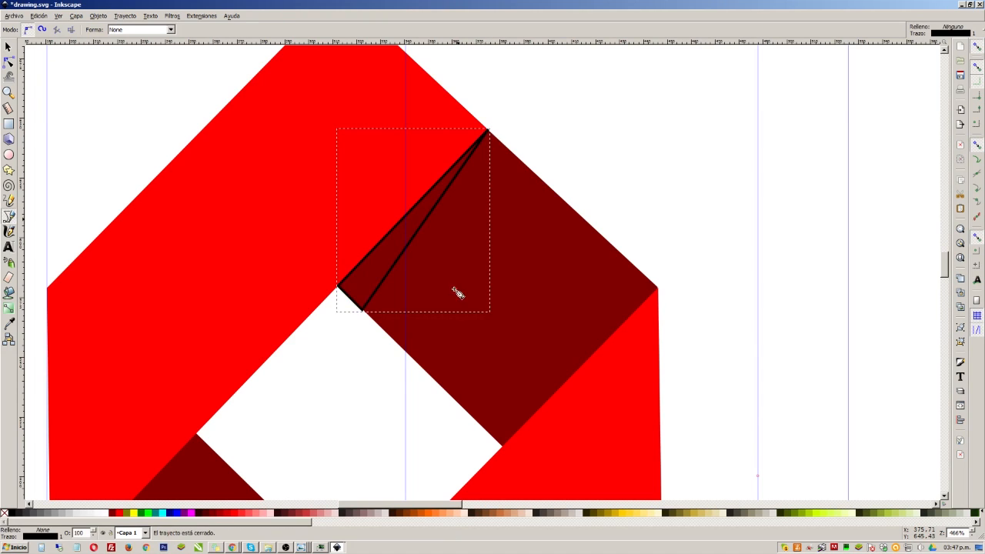
{"action": "left_click", "coordinate": [204, 513]}
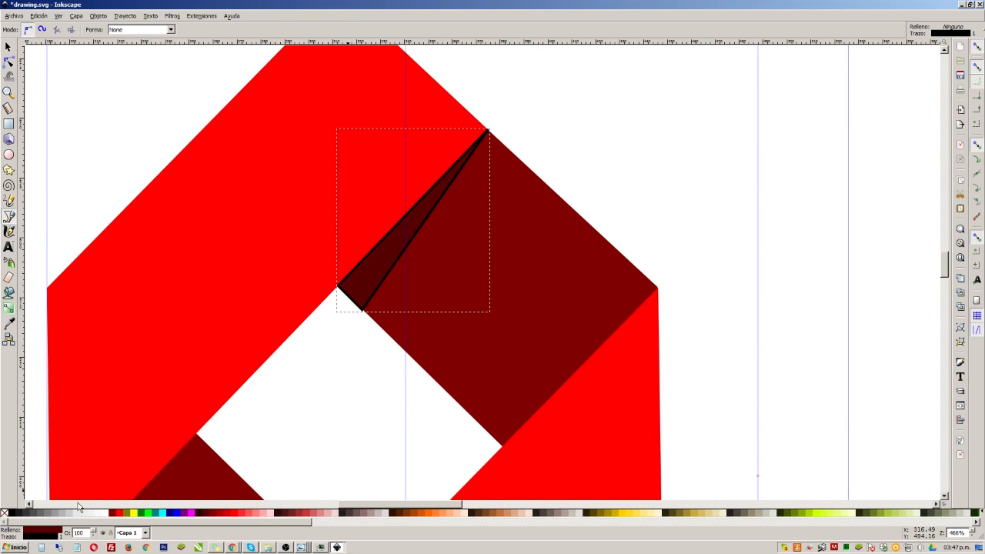
{"action": "left_click", "coordinate": [4, 513], "text": "shift"}
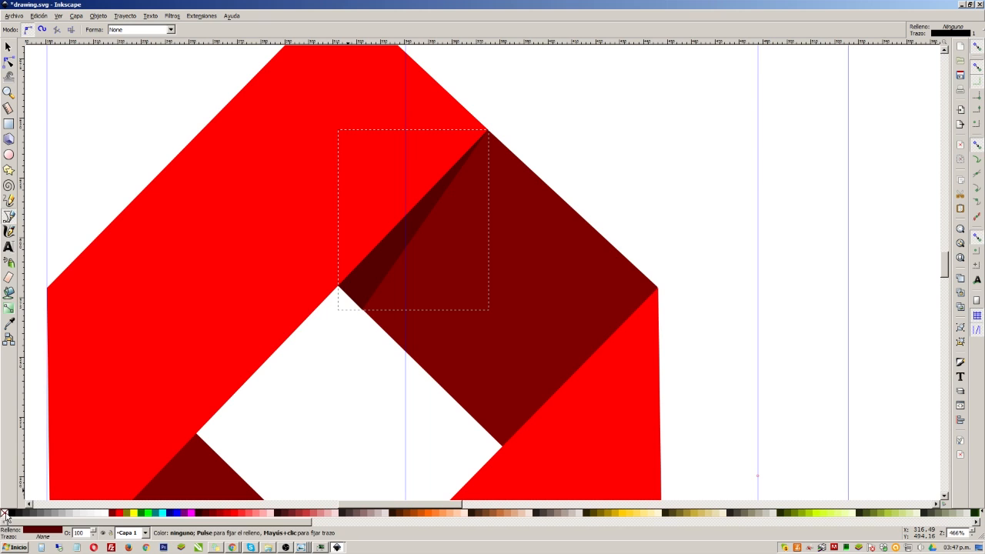
Draw a matching triangular shadow on the lower-left piece along its border with the upper-left piece, filled dark brown without outline
{"action": "scroll", "coordinate": [480, 189], "scroll_direction": "down", "scroll_amount": 5}
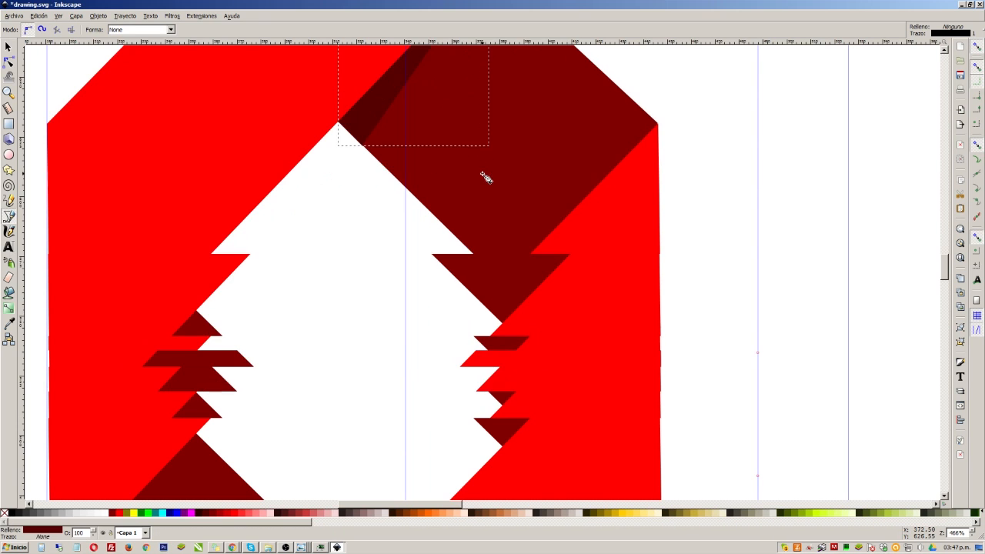
{"action": "scroll", "coordinate": [476, 180], "scroll_direction": "down", "scroll_amount": 3}
{"action": "scroll", "coordinate": [321, 248], "scroll_direction": "up", "scroll_amount": 2}
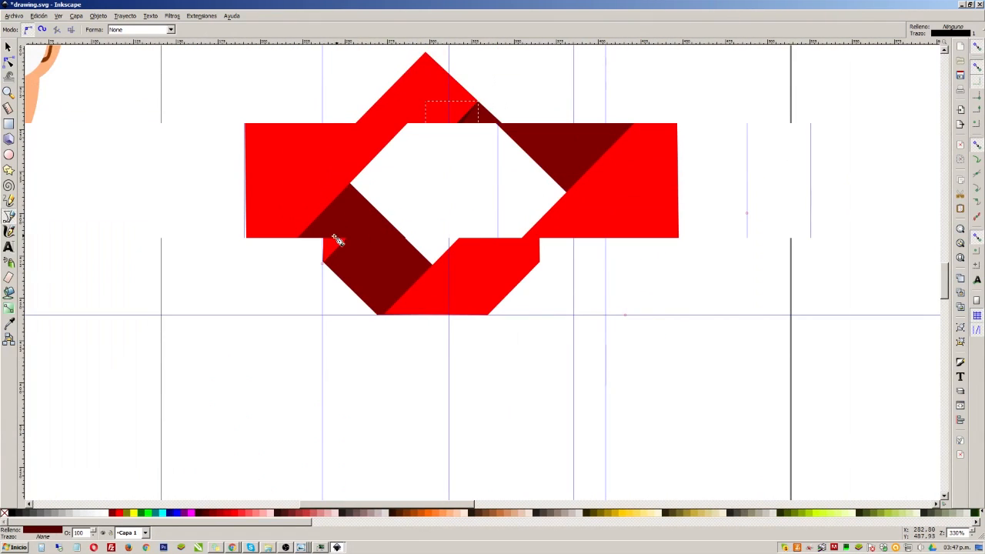
{"action": "scroll", "coordinate": [321, 248], "scroll_direction": "up", "scroll_amount": 1}
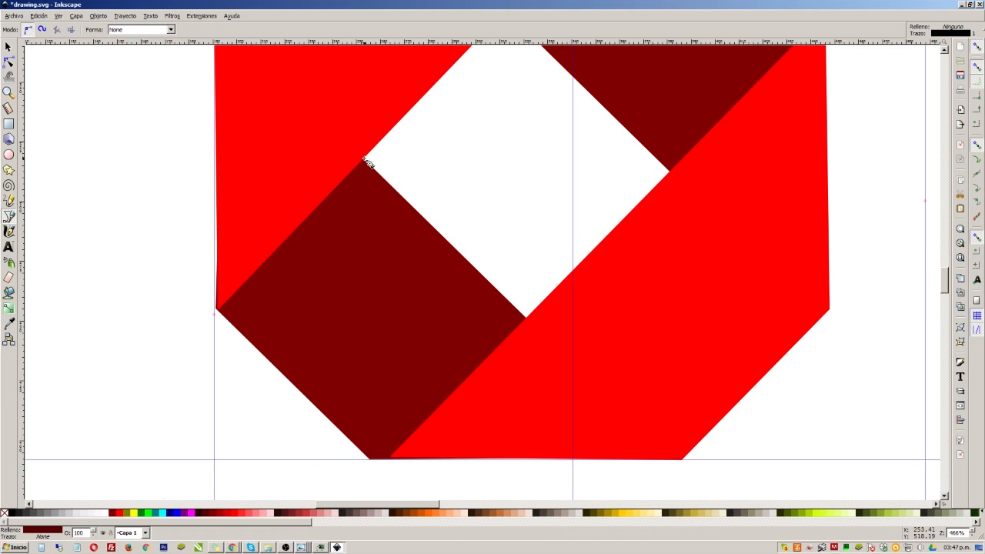
{"action": "left_click", "coordinate": [366, 160]}
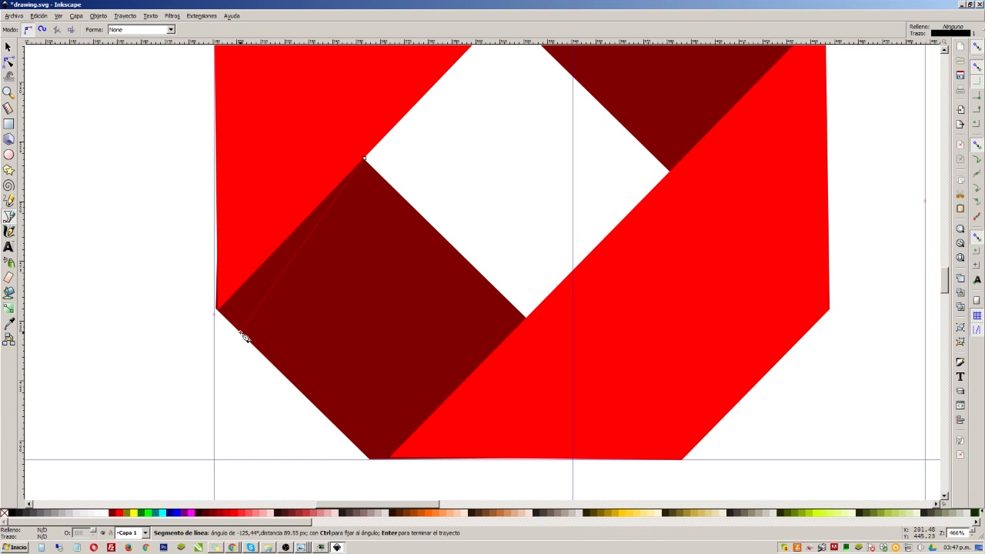
{"action": "left_click", "coordinate": [214, 314]}
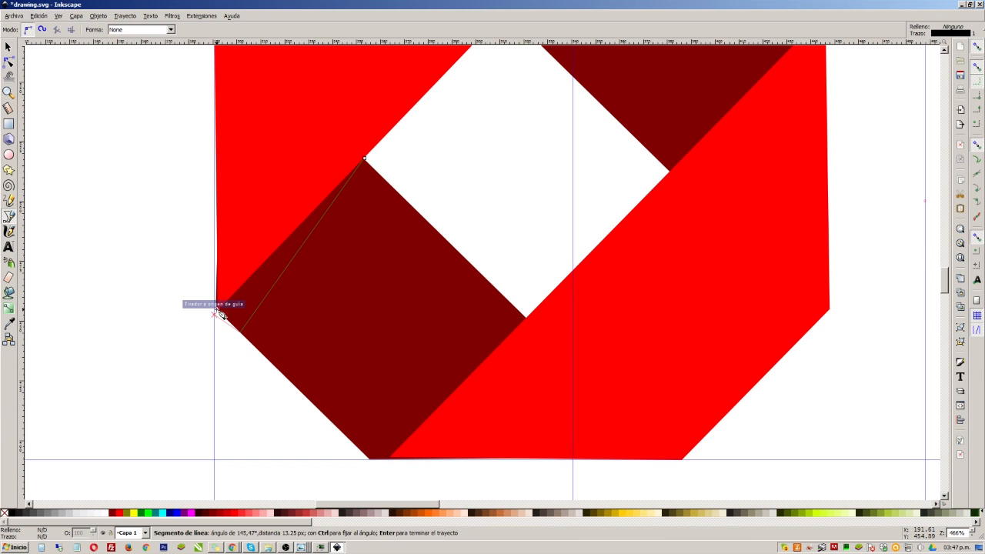
{"action": "left_click", "coordinate": [366, 161]}
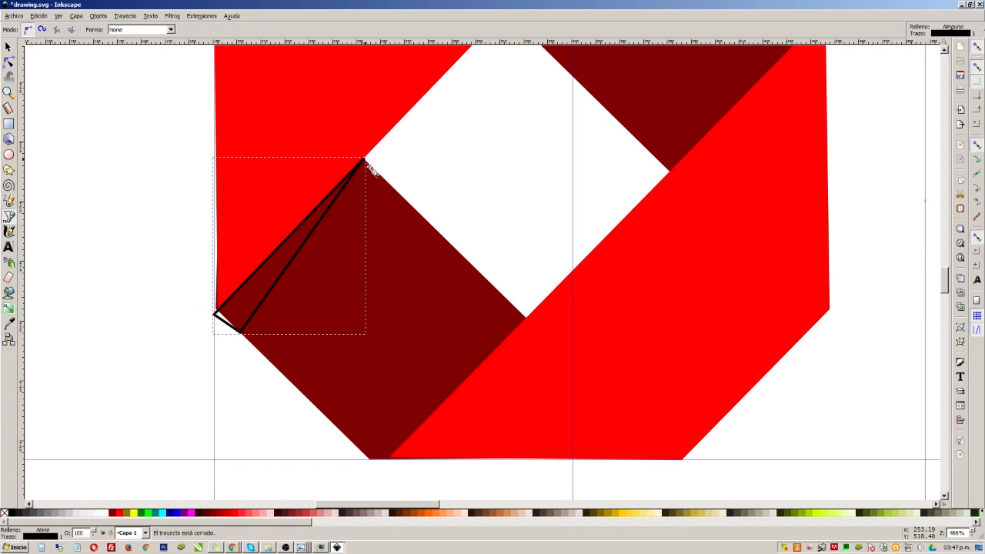
{"action": "left_click", "coordinate": [287, 513]}
{"action": "left_click", "coordinate": [4, 514], "text": "shift"}
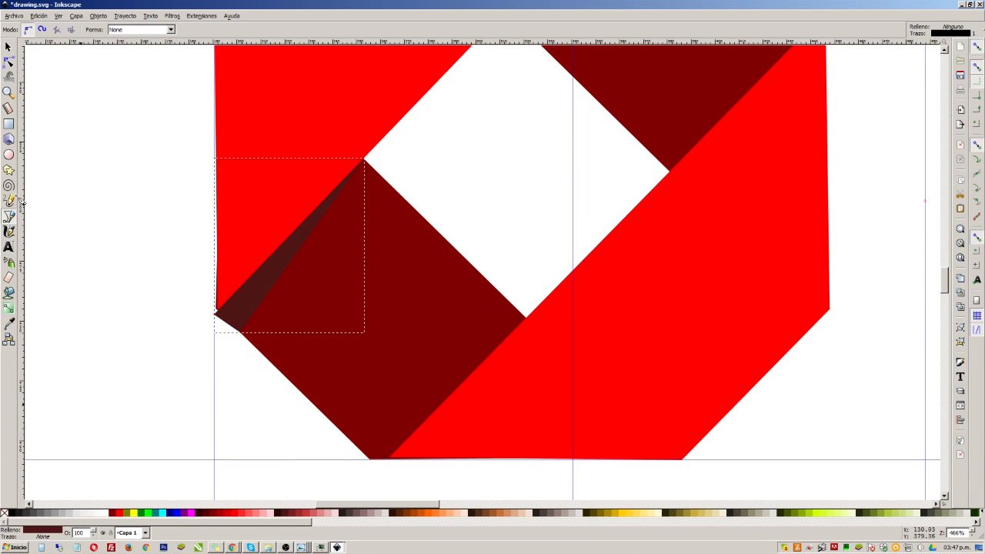
Move the red upper-left piece's bottom corner node onto the left corner of the lower-left piece
{"action": "left_click", "coordinate": [9, 61]}
{"action": "scroll", "coordinate": [219, 312], "scroll_direction": "up", "scroll_amount": 4}
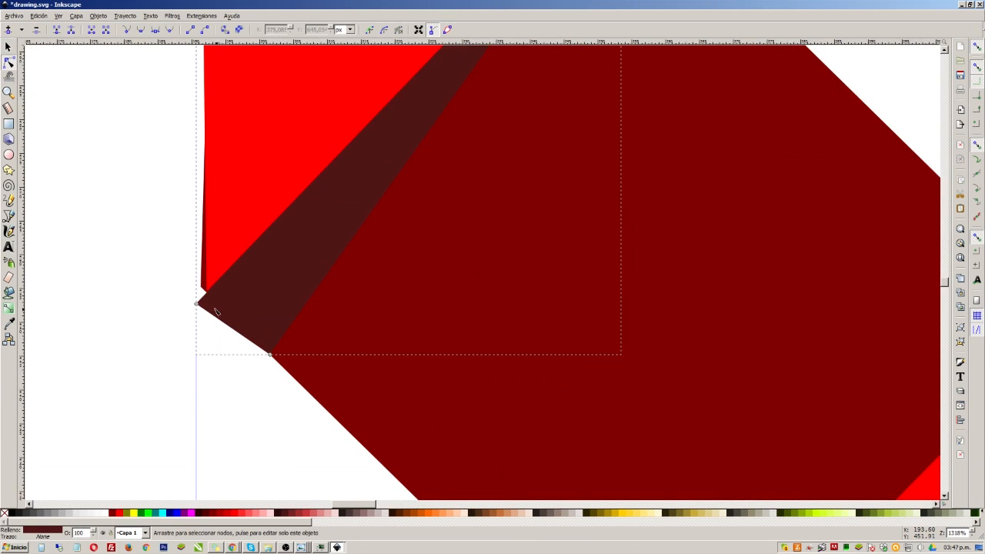
{"action": "left_click", "coordinate": [228, 299]}
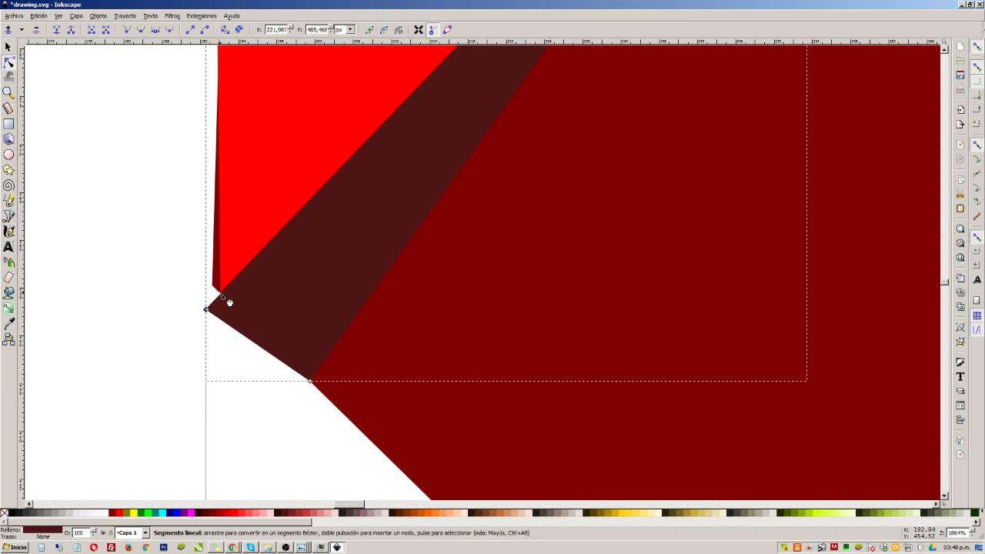
{"action": "left_click", "coordinate": [218, 273]}
{"action": "left_click_drag", "start_coordinate": [221, 291], "coordinate": [205, 311]}
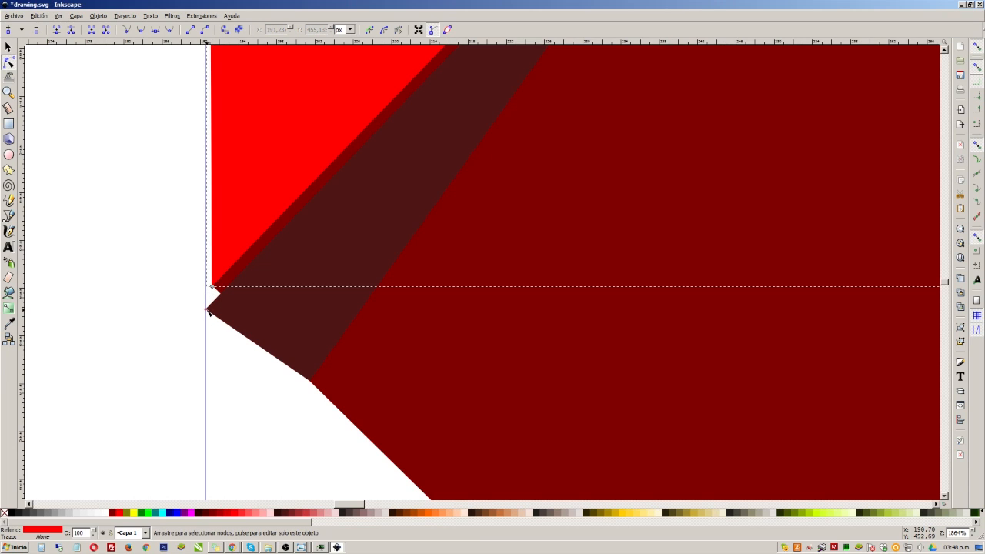
Move the lower-left shadow's outer corner node inward to the left corner of the lower-left piece
{"action": "left_click_drag", "start_coordinate": [198, 321], "coordinate": [198, 321]}
{"action": "left_click_drag", "start_coordinate": [196, 301], "coordinate": [218, 328]}
{"action": "left_click_drag", "start_coordinate": [208, 314], "coordinate": [214, 288]}
{"action": "left_click", "coordinate": [207, 311]}
Refine the corner nodes so the lower-left shadow's outer corner meets the red piece's bottom tip exactly
{"action": "scroll", "coordinate": [204, 289], "scroll_direction": "up", "scroll_amount": 7}
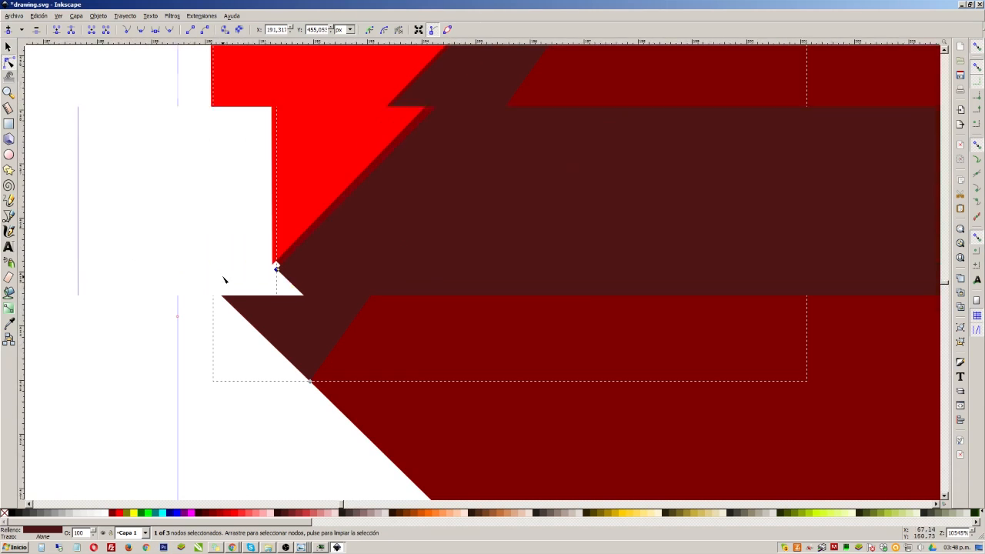
{"action": "scroll", "coordinate": [343, 244], "scroll_direction": "up", "scroll_amount": 1}
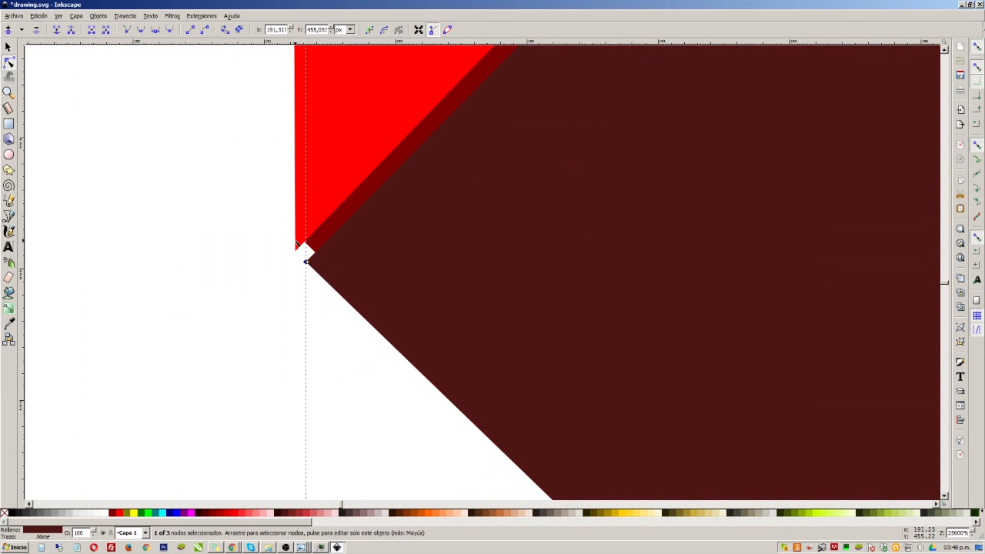
{"action": "mouse_move", "coordinate": [303, 250]}
{"action": "left_mouse_down"}
{"action": "mouse_move", "coordinate": [301, 228]}
{"action": "mouse_move", "coordinate": [299, 236]}
{"action": "left_mouse_up"}
{"action": "left_click", "coordinate": [307, 263]}
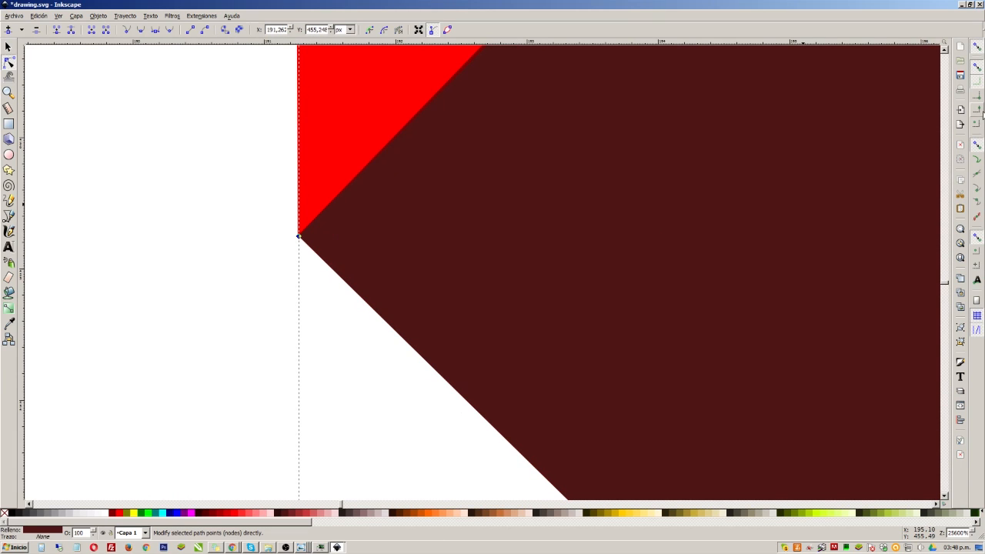
{"action": "left_click", "coordinate": [310, 240]}
{"action": "left_click", "coordinate": [304, 231]}
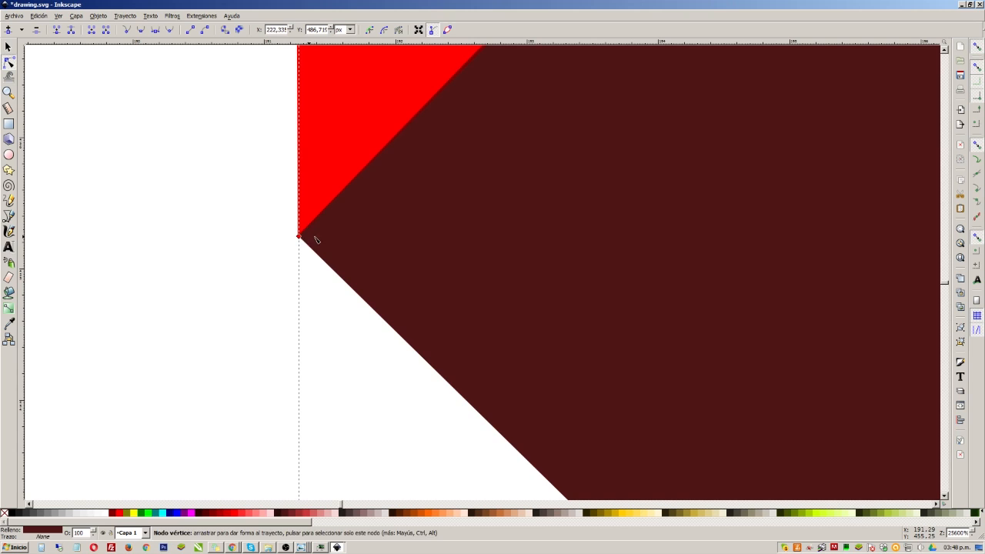
Fine-tune the lower-left shadow's two outer corner nodes so they sit exactly on the lower-left piece's outer edge
{"action": "left_click", "coordinate": [303, 240]}
{"action": "left_click_drag", "start_coordinate": [304, 221], "coordinate": [301, 237]}
{"action": "left_click", "coordinate": [330, 251]}
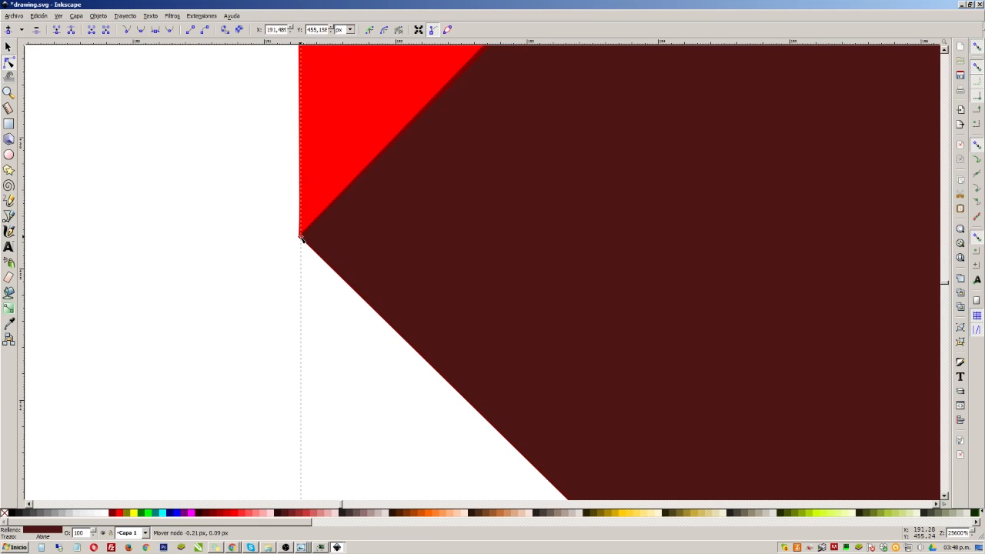
{"action": "scroll", "coordinate": [323, 223], "scroll_direction": "down", "scroll_amount": 5}
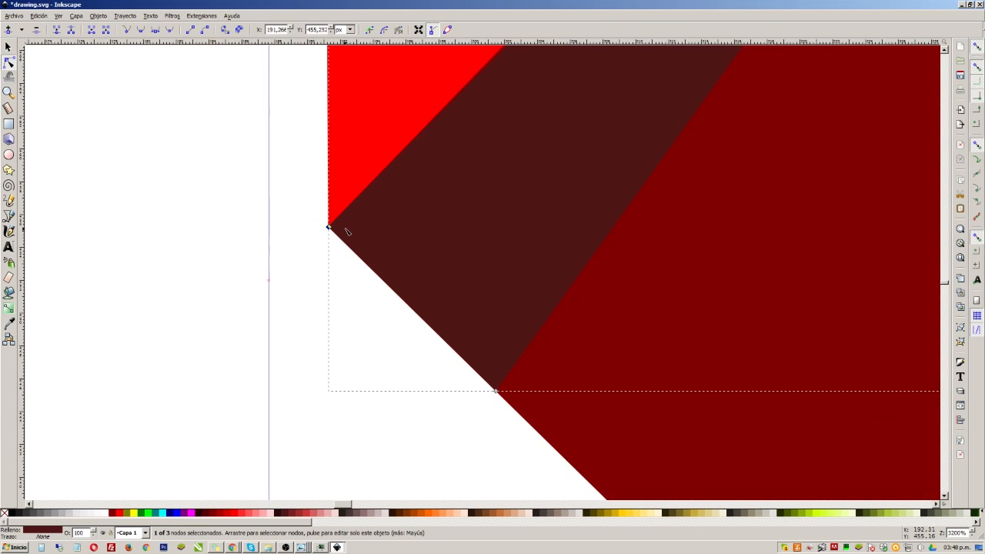
{"action": "scroll", "coordinate": [453, 319], "scroll_direction": "up", "scroll_amount": 6}
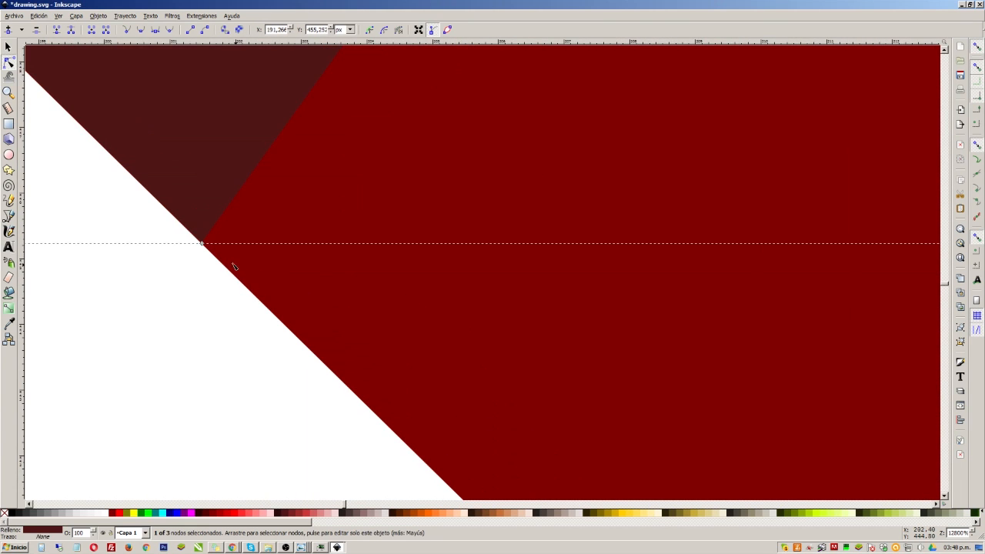
{"action": "left_click_drag", "start_coordinate": [205, 247], "coordinate": [205, 246]}
{"action": "scroll", "coordinate": [223, 266], "scroll_direction": "down", "scroll_amount": 2}
{"action": "scroll", "coordinate": [257, 311], "scroll_direction": "down", "scroll_amount": 3}
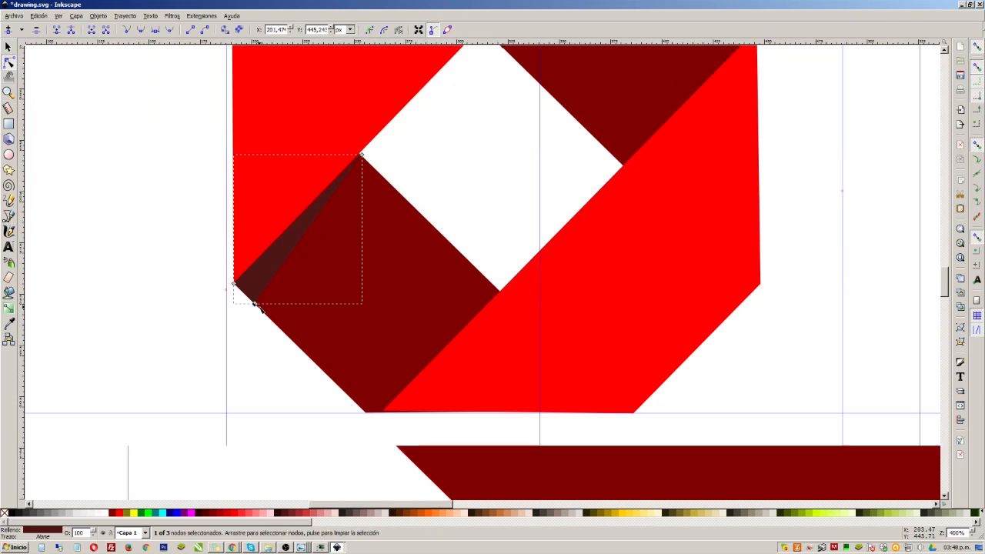
Move the lower-left shadow's upper corner node onto the left corner of the central white square
{"action": "key", "text": "ctrl+z"}
{"action": "left_click_drag", "start_coordinate": [374, 223], "coordinate": [351, 215]}
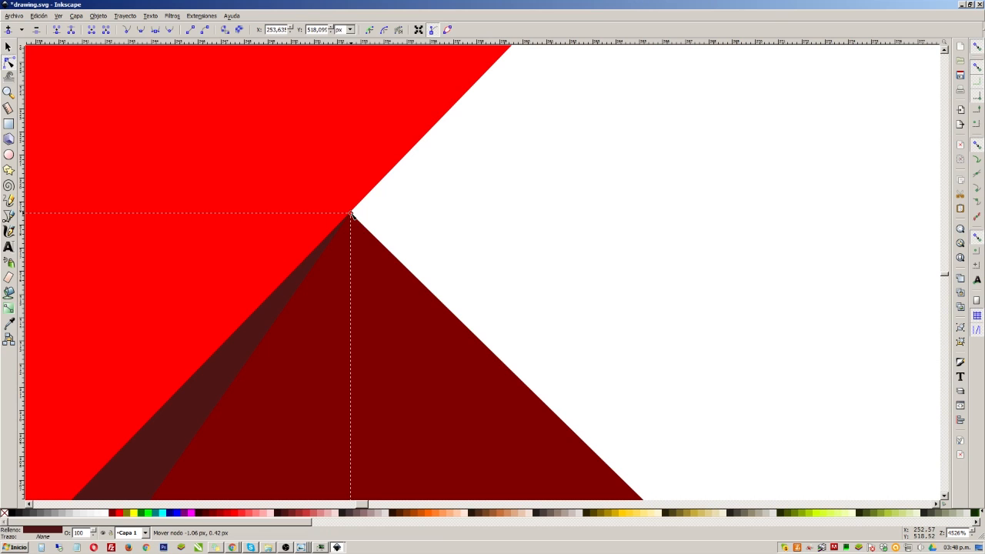
{"action": "scroll", "coordinate": [367, 277], "scroll_direction": "down", "scroll_amount": 7}
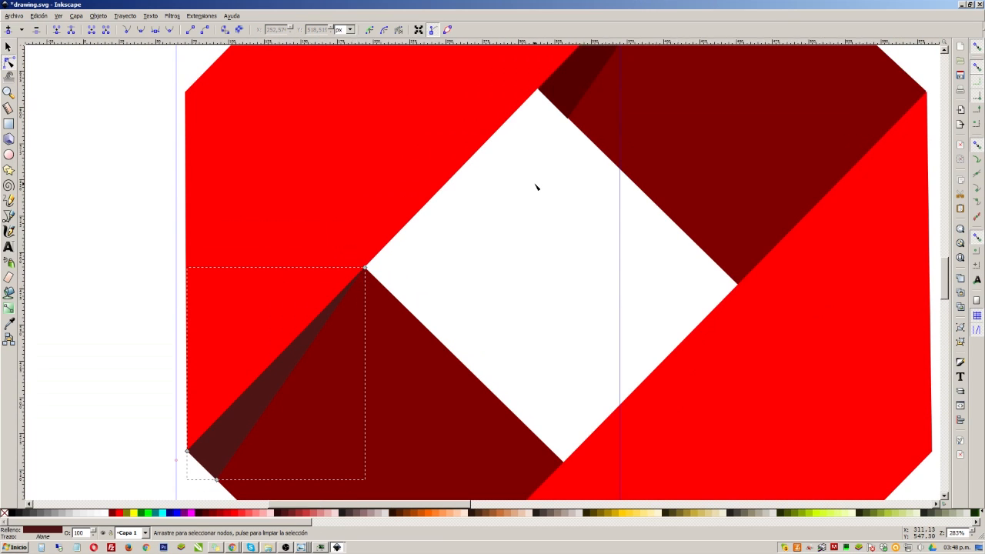
{"action": "scroll", "coordinate": [536, 186], "scroll_direction": "down", "scroll_amount": 2}
Align the upper-right shadow's two lower nodes with the top corner and upper-right edge of the central white square
{"action": "scroll", "coordinate": [509, 146], "scroll_direction": "up", "scroll_amount": 10}
{"action": "left_click", "coordinate": [482, 137]}
{"action": "left_click_drag", "start_coordinate": [480, 134], "coordinate": [477, 128]}
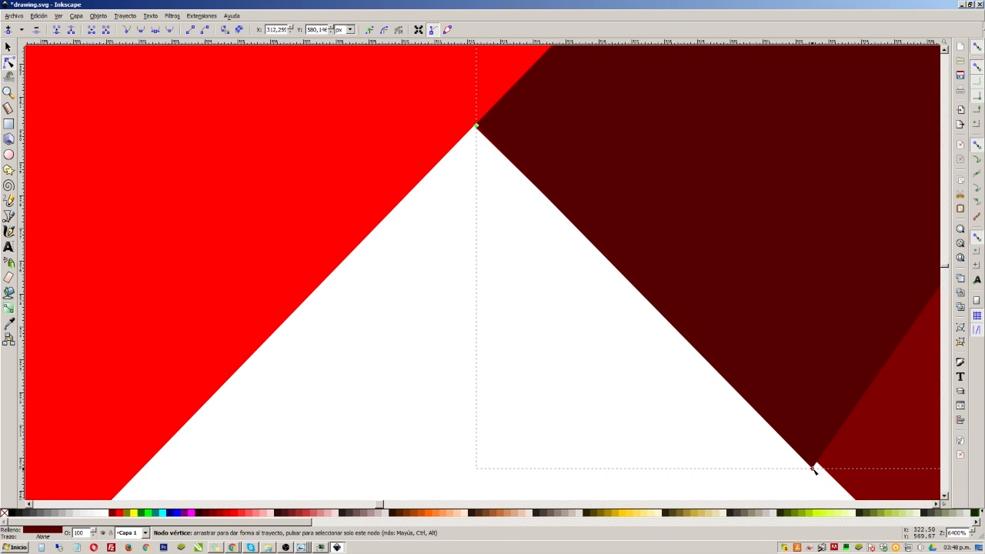
{"action": "left_click", "coordinate": [813, 468]}
{"action": "scroll", "coordinate": [576, 324], "scroll_direction": "down", "scroll_amount": 3}
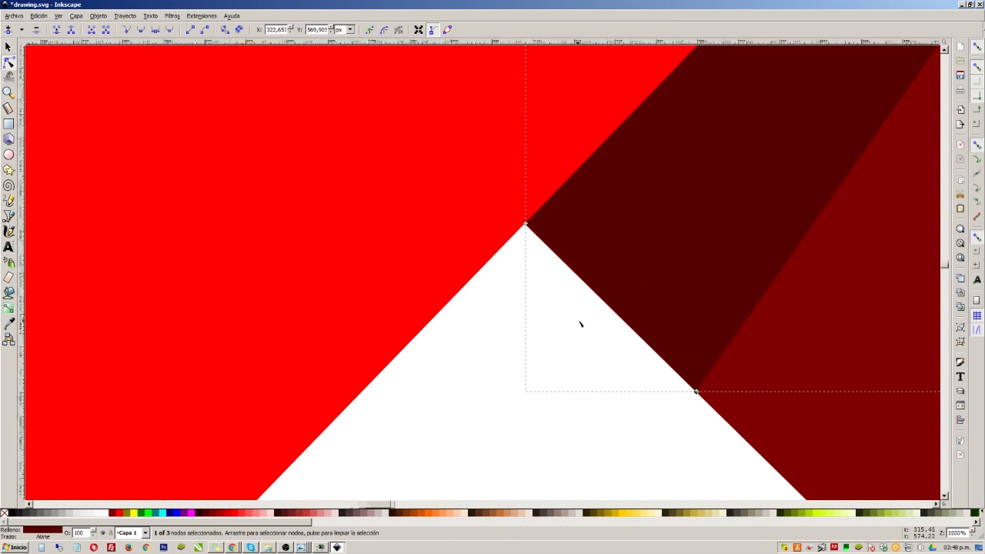
{"action": "scroll", "coordinate": [631, 253], "scroll_direction": "down", "scroll_amount": 1}
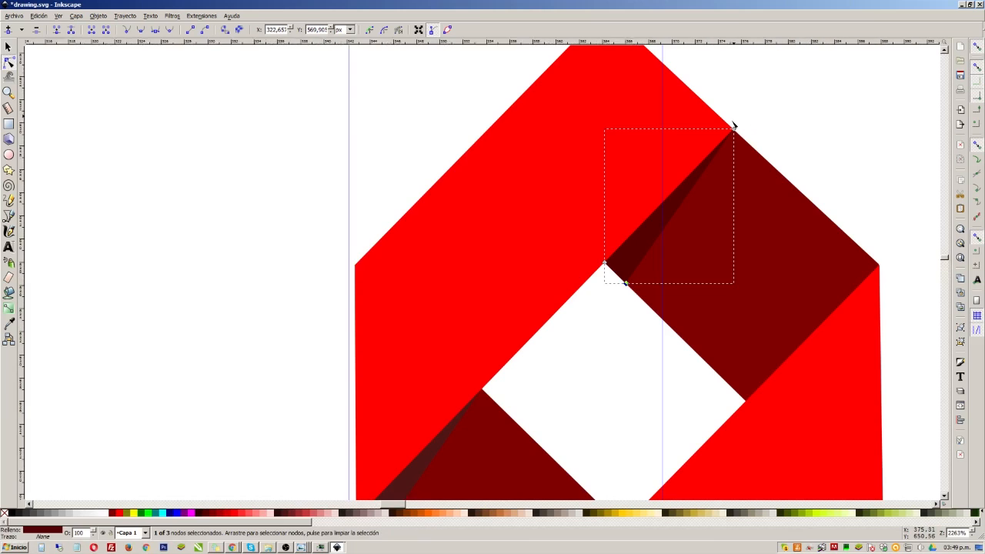
Move the upper-right shadow's top node and the adjoining red piece's corner node onto the outer edge where the pieces meet
{"action": "scroll", "coordinate": [733, 125], "scroll_direction": "up", "scroll_amount": 7}
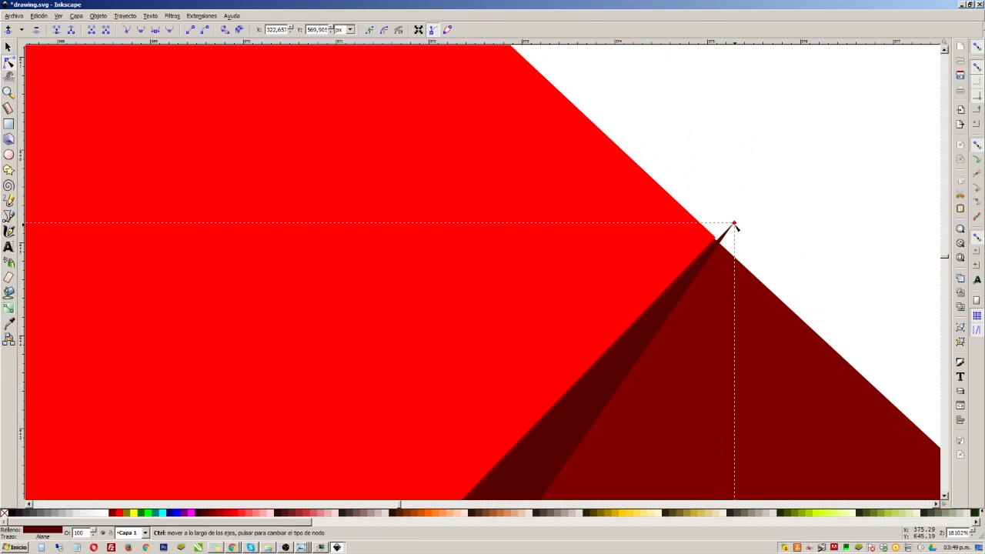
{"action": "left_click_drag", "start_coordinate": [735, 225], "coordinate": [715, 239]}
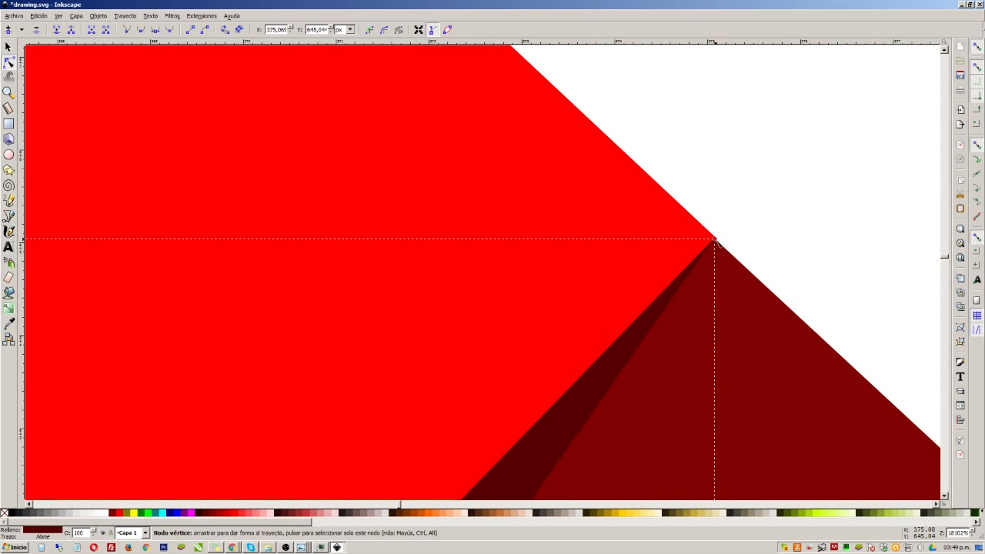
{"action": "left_click", "coordinate": [714, 240]}
{"action": "left_click_drag", "start_coordinate": [715, 239], "coordinate": [714, 240]}
{"action": "left_click", "coordinate": [758, 231]}
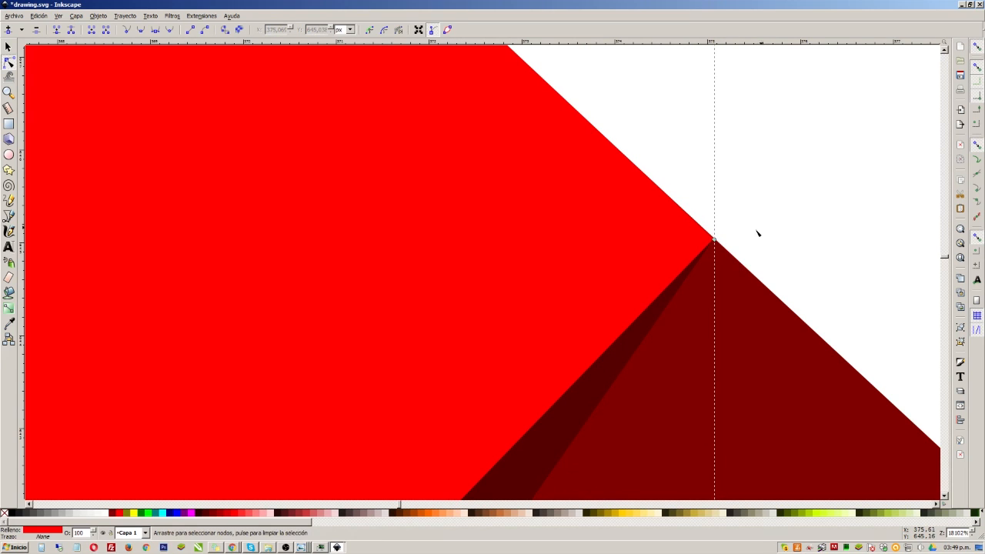
{"action": "scroll", "coordinate": [624, 258], "scroll_direction": "down", "scroll_amount": 3}
{"action": "scroll", "coordinate": [615, 259], "scroll_direction": "down", "scroll_amount": 10}
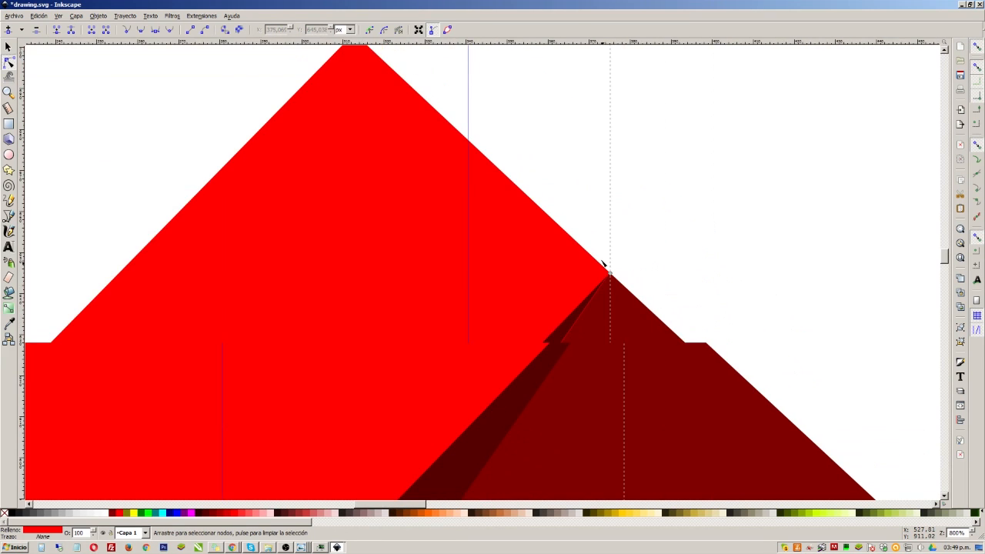
{"action": "scroll", "coordinate": [607, 227], "scroll_direction": "down", "scroll_amount": 1}
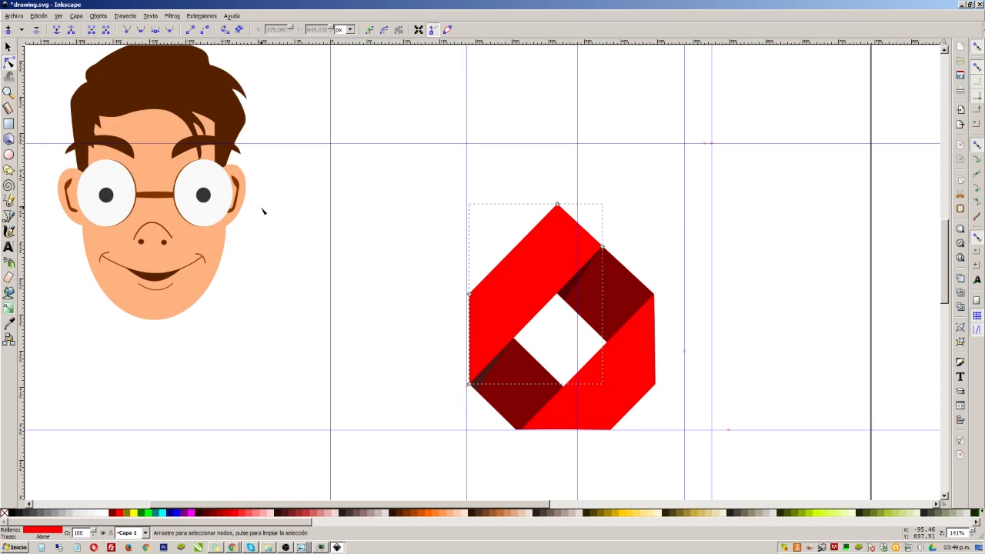
Add the text "MI LOGO" in capitals and place it just below the geometric figure
{"action": "left_click", "coordinate": [8, 246]}
{"action": "left_click", "coordinate": [408, 445]}
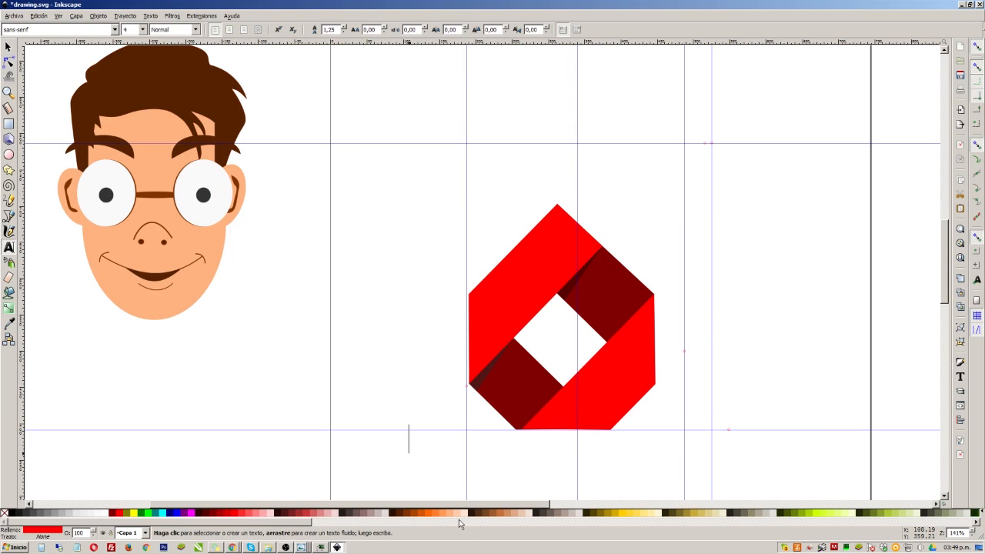
{"action": "type", "text": "Mi "}
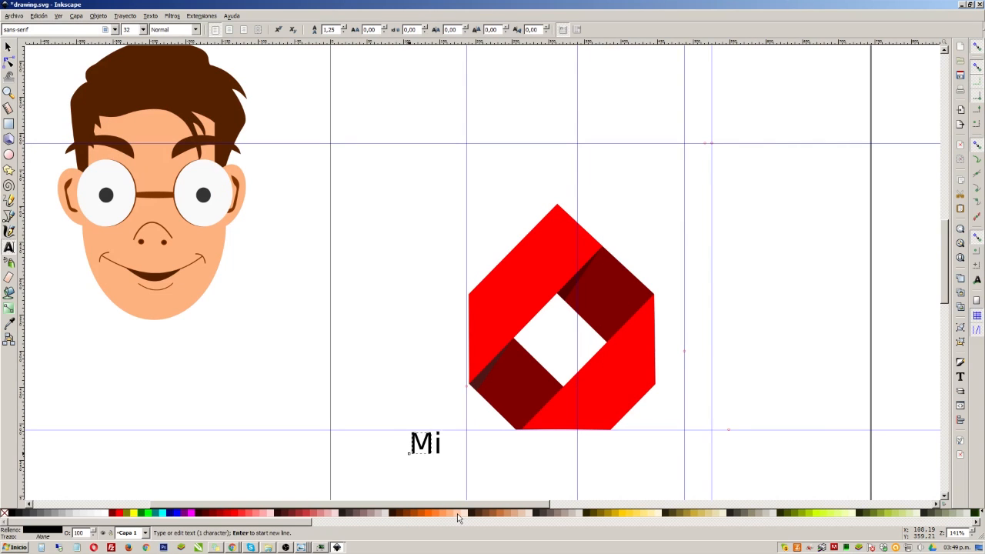
{"action": "type", "text": "LOGO"}
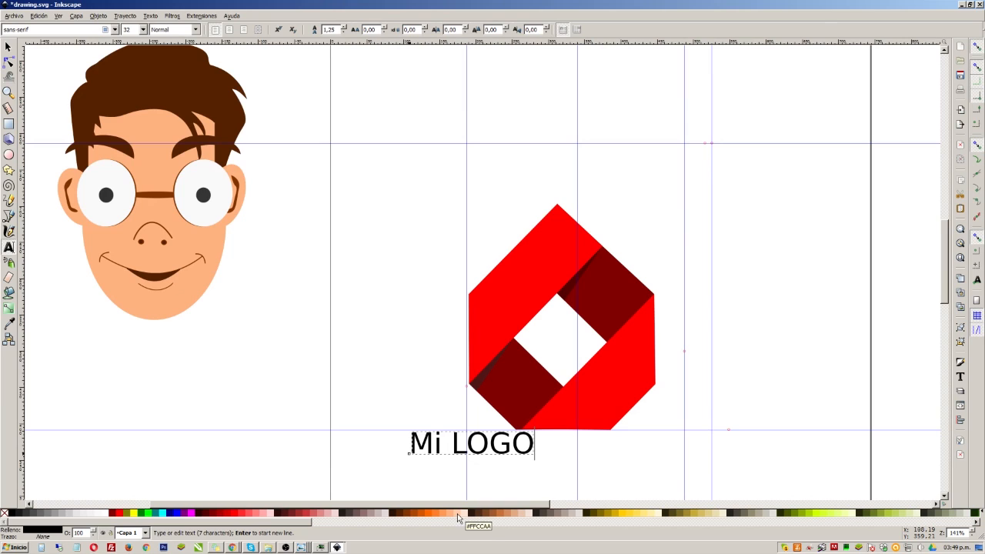
{"action": "key", "text": "Left"}
{"action": "key", "text": "Left"}
{"action": "key", "text": "Left"}
{"action": "key", "text": "Left"}
{"action": "key", "text": "Left"}
{"action": "key", "text": "BackSpace"}
{"action": "type", "text": "I"}
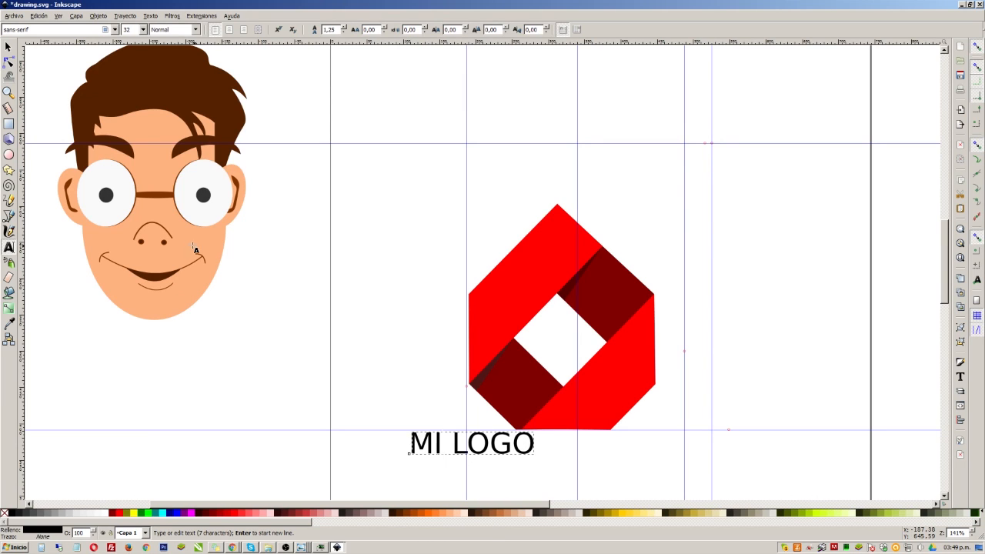
{"action": "left_click", "coordinate": [8, 47]}
{"action": "left_click_drag", "start_coordinate": [482, 455], "coordinate": [541, 470]}
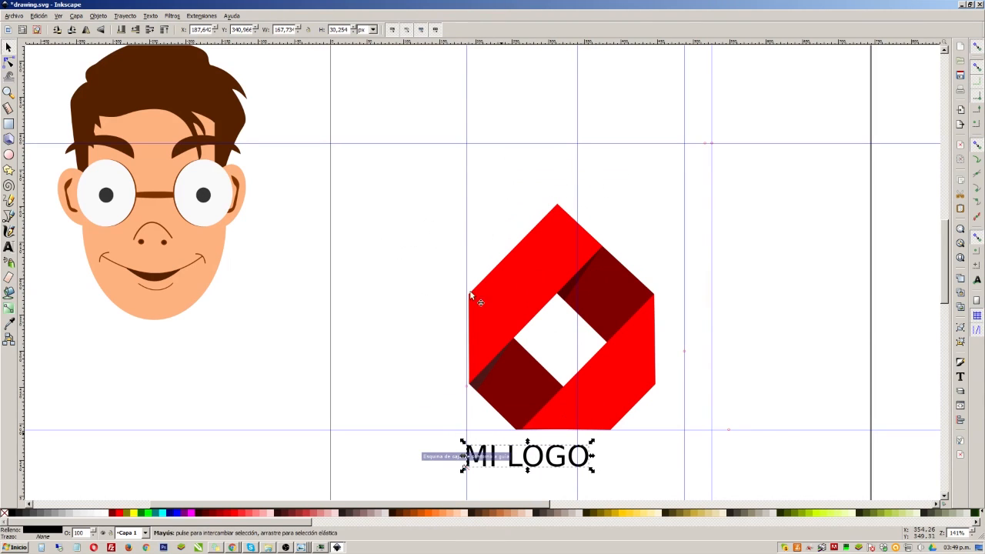
Look through the available fonts for the whole "MI LOGO" text and make it bold
{"action": "double_click", "coordinate": [482, 458]}
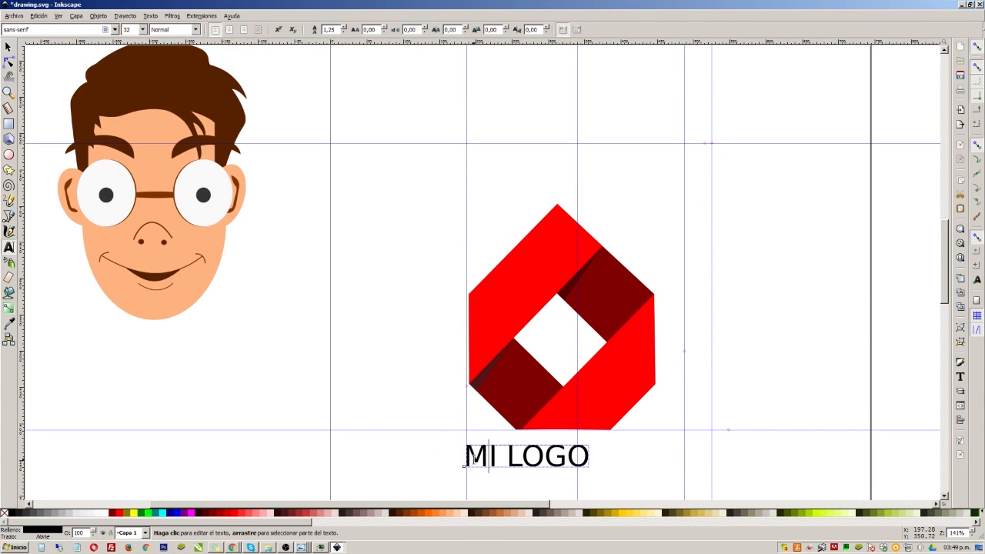
{"action": "left_click_drag", "start_coordinate": [468, 459], "coordinate": [573, 458]}
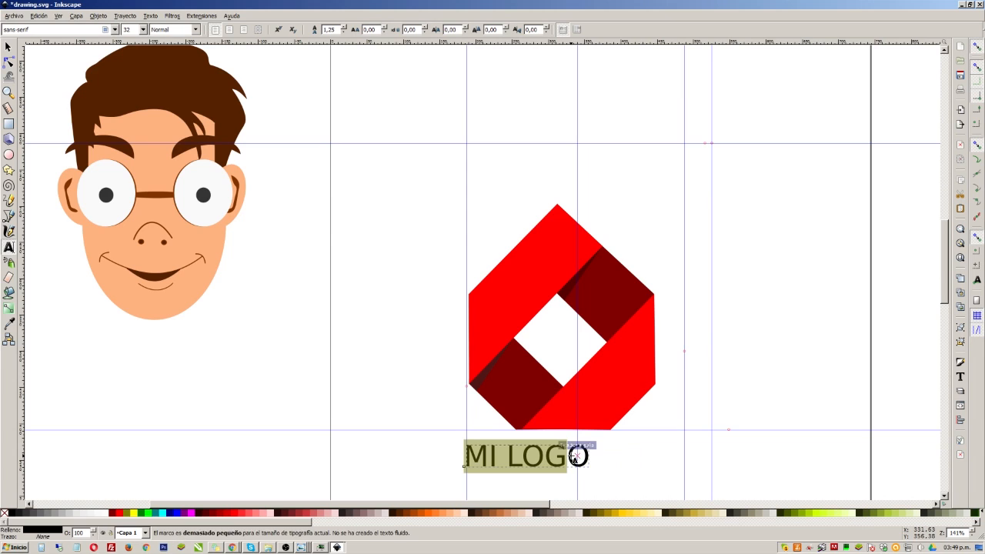
{"action": "left_click", "coordinate": [471, 458]}
{"action": "left_click", "coordinate": [576, 460], "text": "shift"}
{"action": "left_click", "coordinate": [590, 467], "text": "shift"}
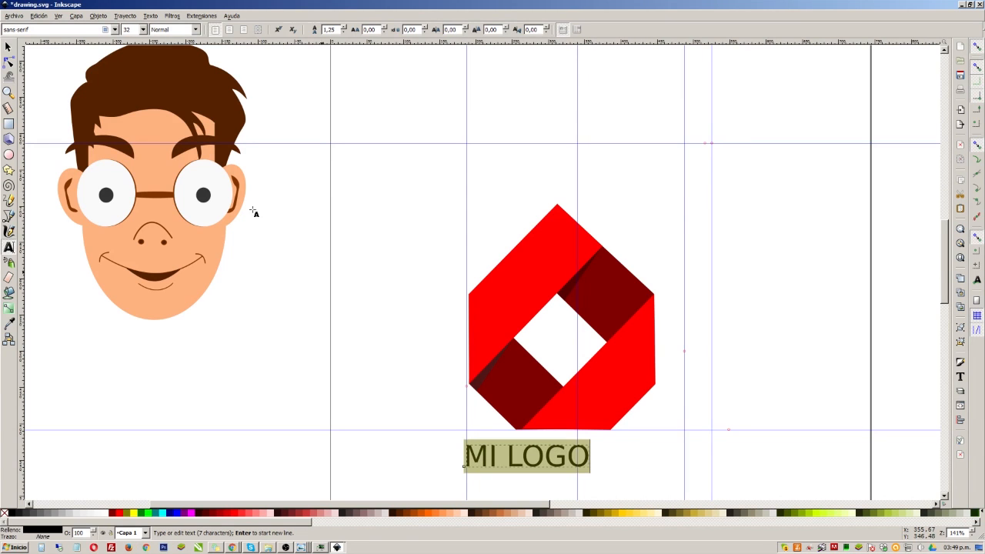
{"action": "left_click", "coordinate": [115, 29]}
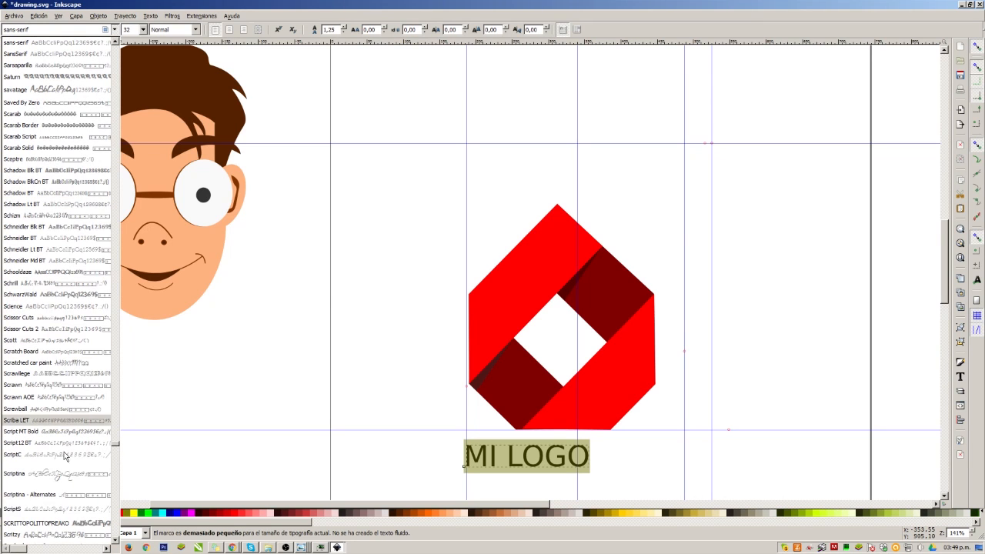
{"action": "scroll", "coordinate": [74, 505], "scroll_direction": "down", "scroll_amount": 3}
{"action": "scroll", "coordinate": [74, 505], "scroll_direction": "down", "scroll_amount": 3}
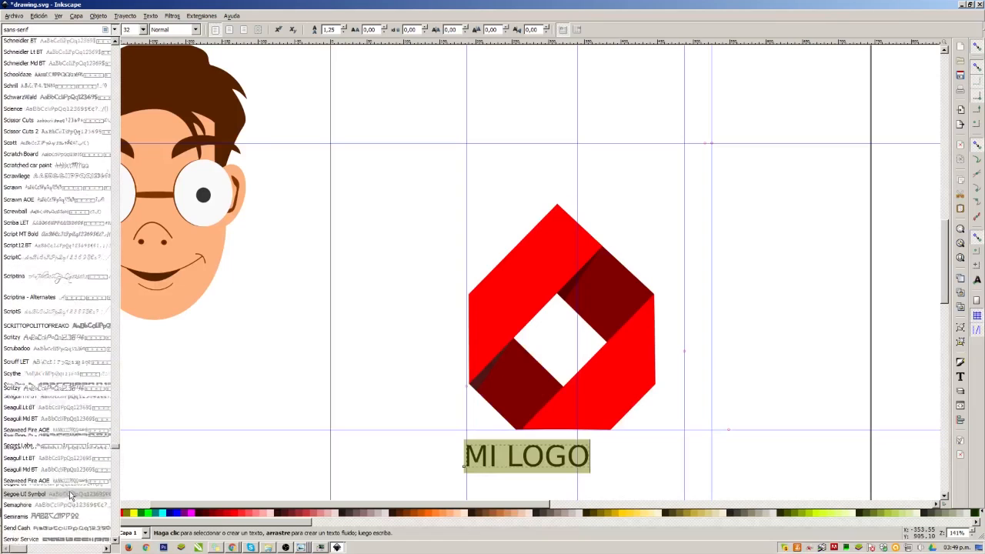
{"action": "left_click", "coordinate": [62, 388]}
{"action": "key", "text": "ctrl+b"}
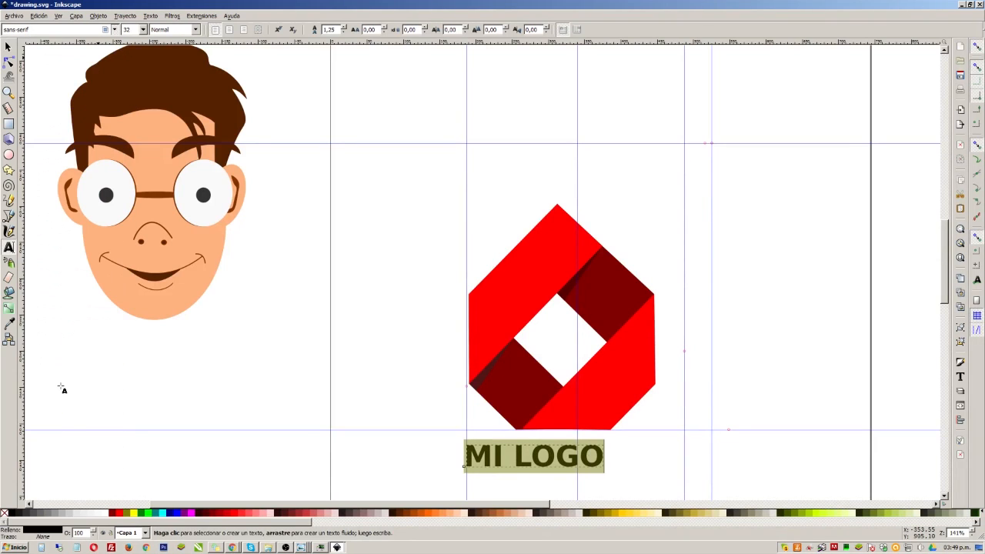
{"action": "left_click", "coordinate": [7, 47]}
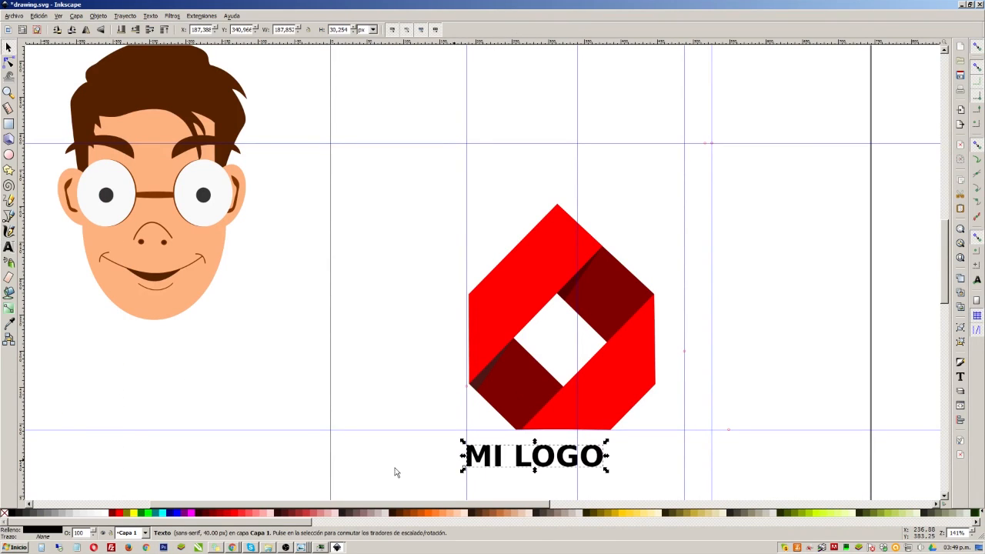
Fill the "MI LOGO" text with grey, enlarge it to about 291 × 47 px and centre it beneath the figure
{"action": "left_click", "coordinate": [52, 512]}
{"action": "left_click_drag", "start_coordinate": [582, 469], "coordinate": [712, 428]}
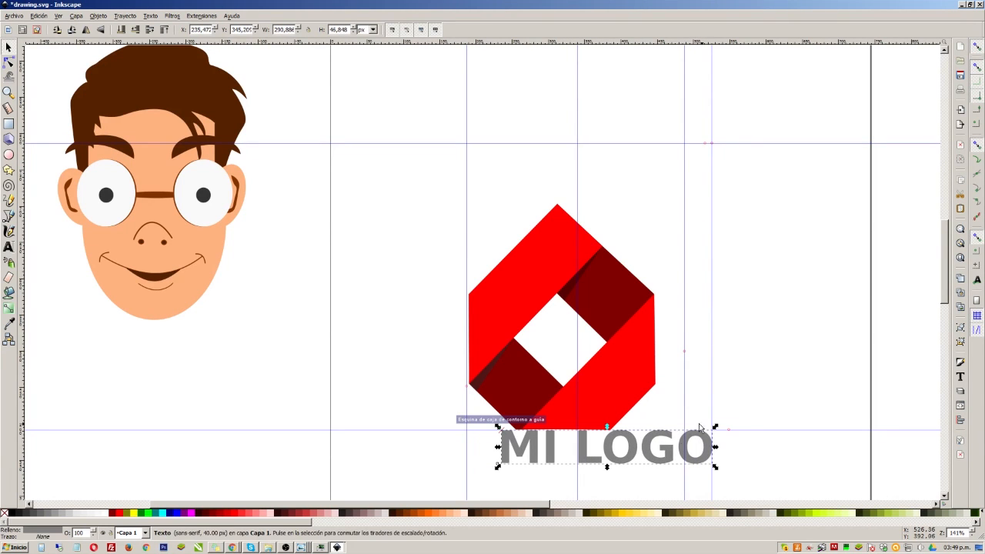
{"action": "left_click_drag", "start_coordinate": [646, 455], "coordinate": [597, 477]}
{"action": "left_click", "coordinate": [673, 267]}
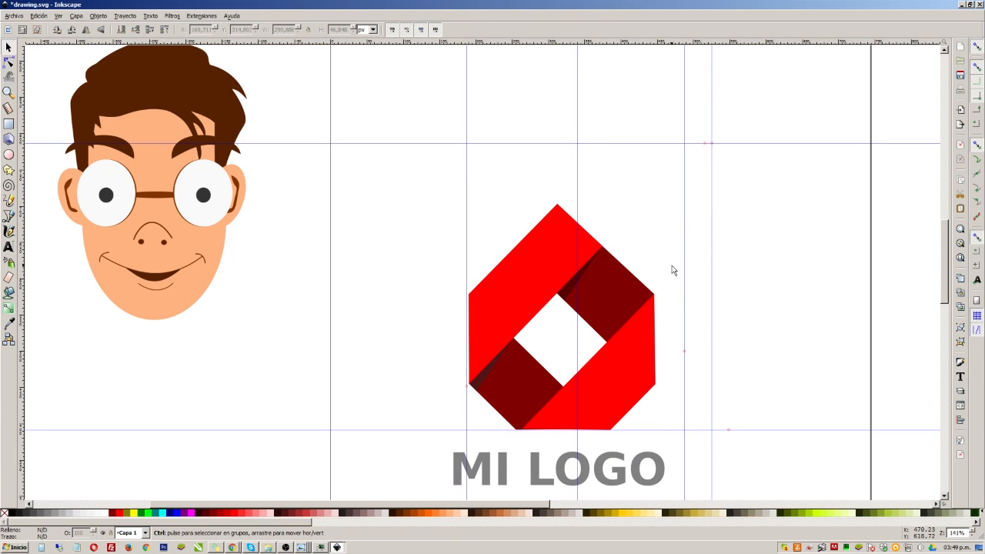
Delete all the vertical and horizontal guide lines around the logo
{"action": "scroll", "coordinate": [670, 268], "scroll_direction": "down", "scroll_amount": 3}
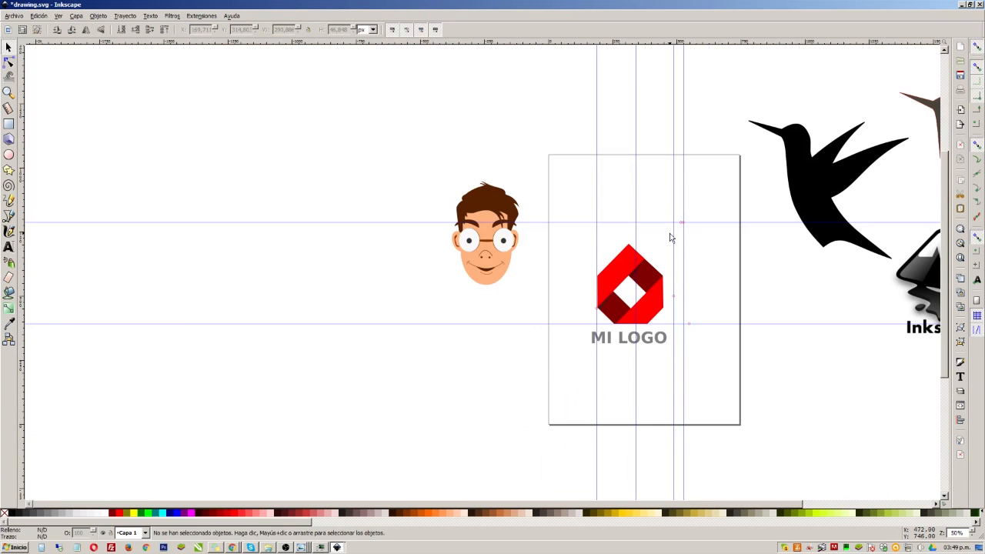
{"action": "key", "text": "Delete"}
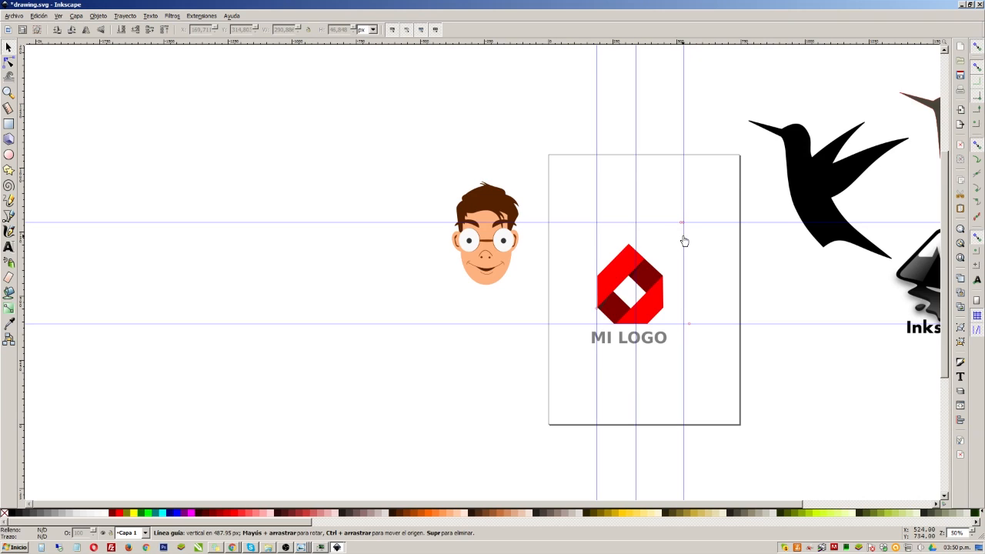
{"action": "key", "text": "Delete"}
{"action": "key", "text": "Delete"}
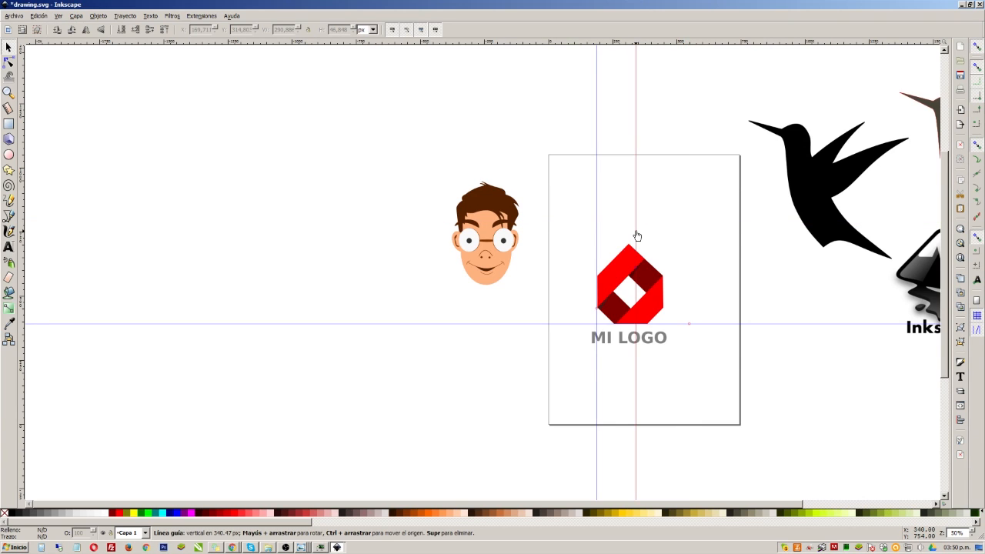
{"action": "key", "text": "Delete"}
{"action": "key", "text": "Delete"}
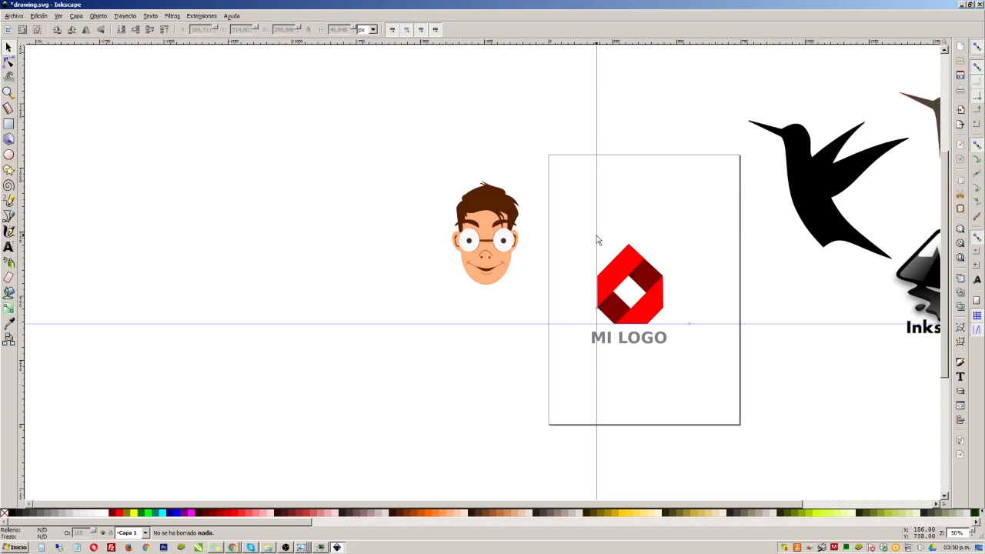
{"action": "key", "text": "Delete"}
{"action": "key", "text": "Delete"}
Try red fills on the "MI LOGO" text and settle on a very dark red
{"action": "scroll", "coordinate": [680, 319], "scroll_direction": "up", "scroll_amount": 1}
{"action": "left_click", "coordinate": [640, 356]}
{"action": "left_click", "coordinate": [258, 512]}
{"action": "left_click", "coordinate": [241, 514]}
{"action": "left_click", "coordinate": [221, 514]}
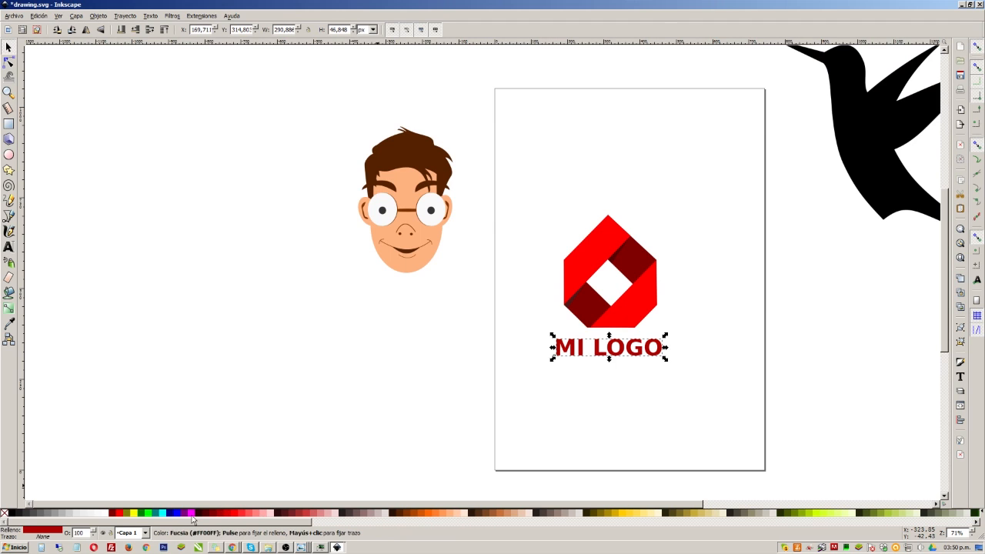
{"action": "left_click", "coordinate": [507, 385]}
{"action": "scroll", "coordinate": [705, 271], "scroll_direction": "up", "scroll_amount": 2}
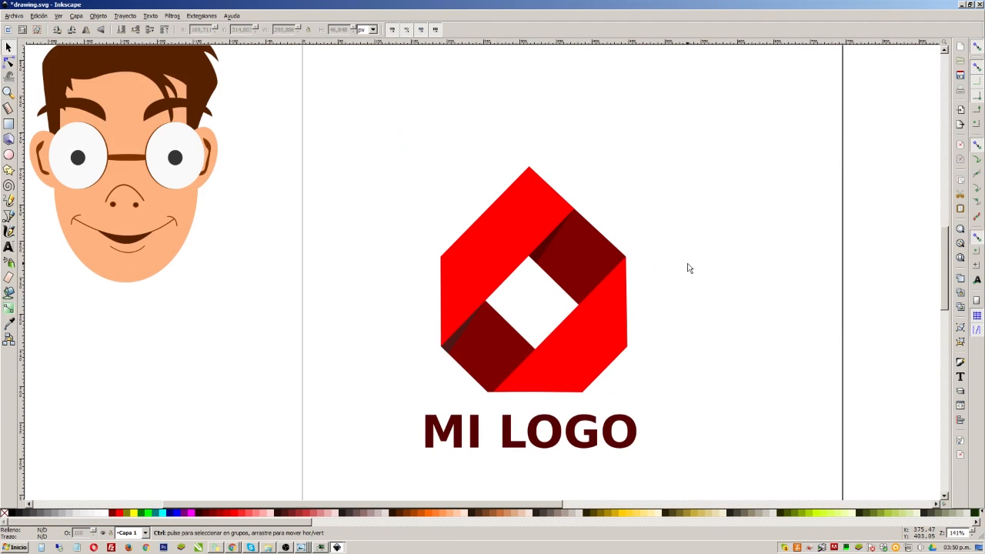
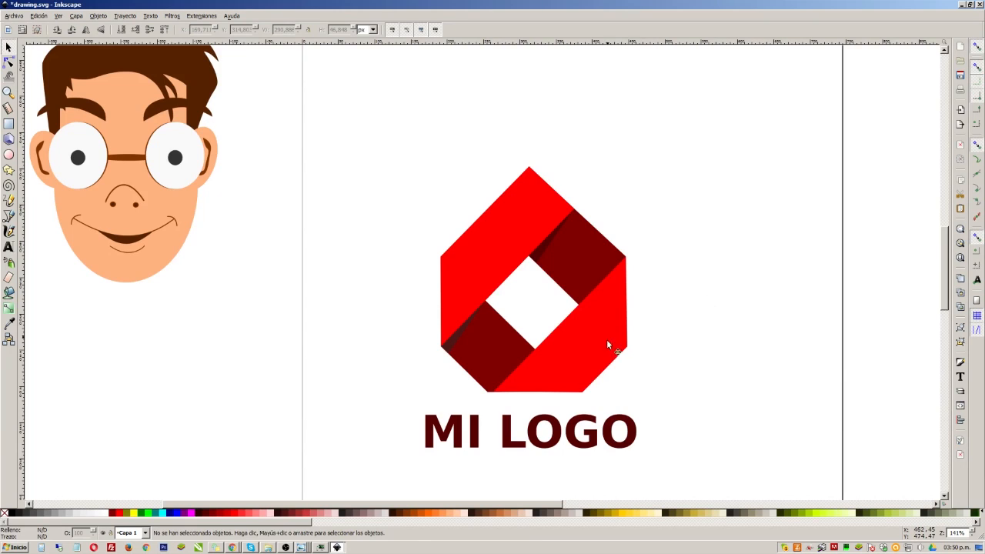
Draw a flat elliptical segment about 320 × 44 px between the figure and the "MI LOGO" text and shift it slightly sideways
{"action": "left_click", "coordinate": [606, 340]}
{"action": "left_click", "coordinate": [311, 300]}
{"action": "left_click", "coordinate": [9, 154]}
{"action": "left_click_drag", "start_coordinate": [419, 383], "coordinate": [651, 415]}
{"action": "left_click", "coordinate": [8, 46]}
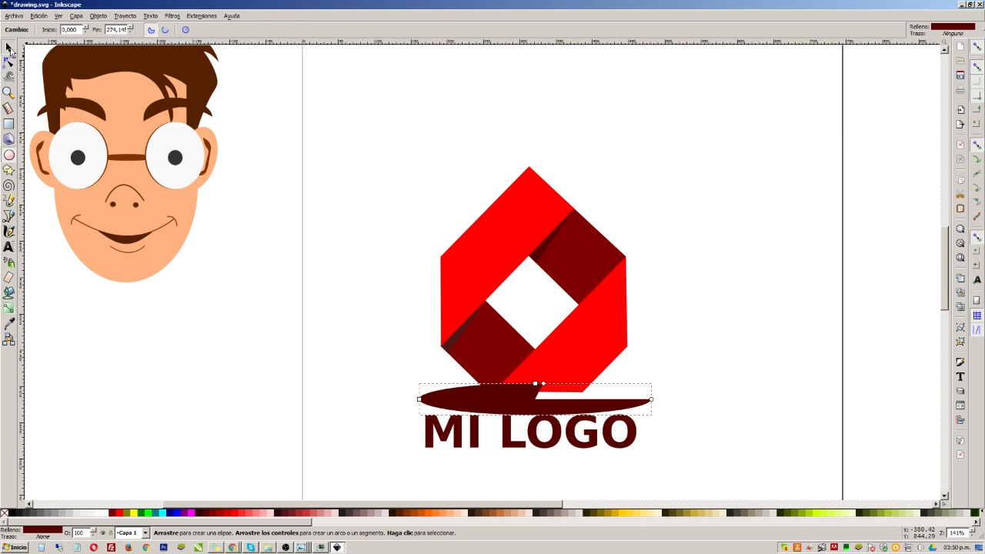
{"action": "scroll", "coordinate": [432, 368], "scroll_direction": "down", "scroll_amount": 2}
{"action": "scroll", "coordinate": [491, 387], "scroll_direction": "up", "scroll_amount": 2}
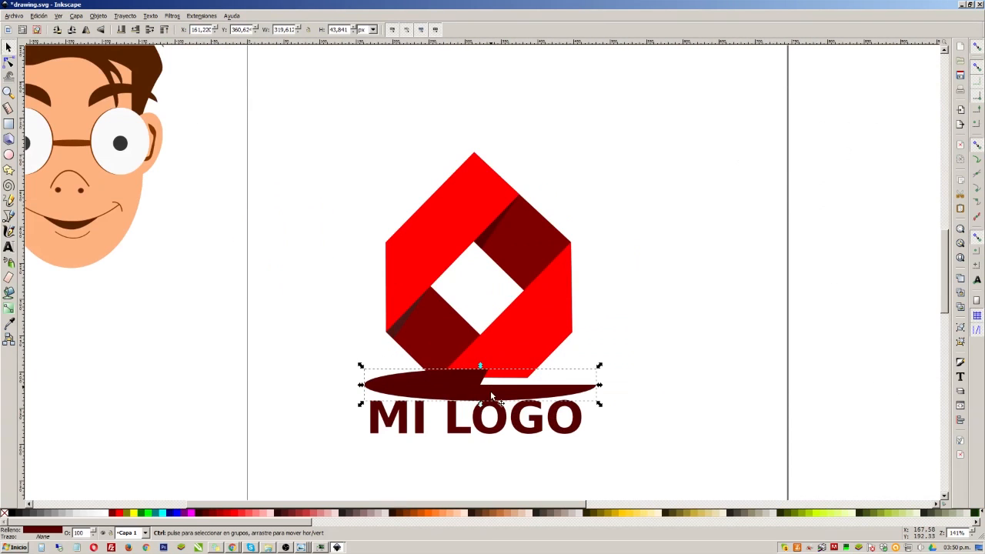
{"action": "mouse_move", "coordinate": [535, 401]}
{"action": "left_mouse_down"}
{"action": "mouse_move", "coordinate": [507, 402]}
{"action": "mouse_move", "coordinate": [518, 399]}
{"action": "left_mouse_up"}
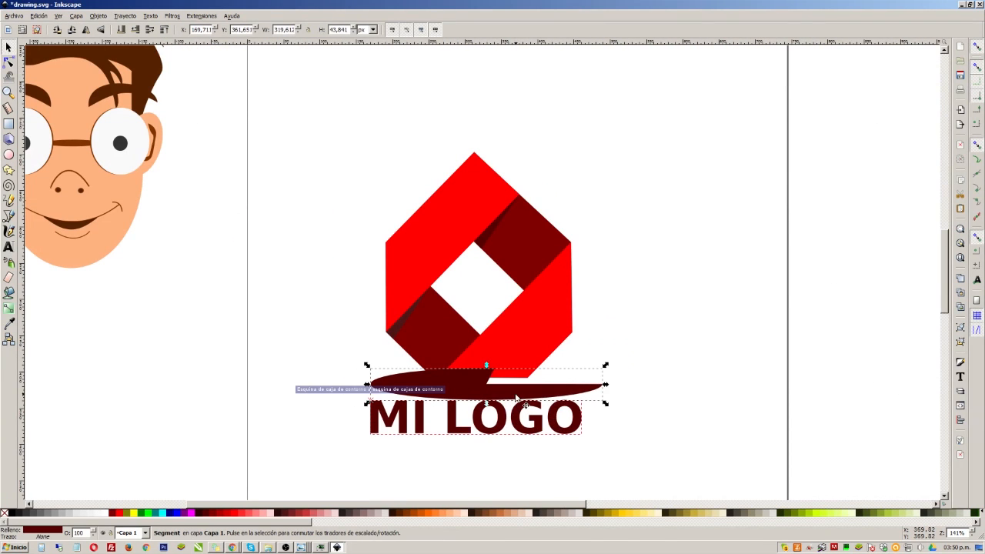
Convert the segment into a whole ellipse and send it behind the red figure
{"action": "left_click", "coordinate": [8, 154]}
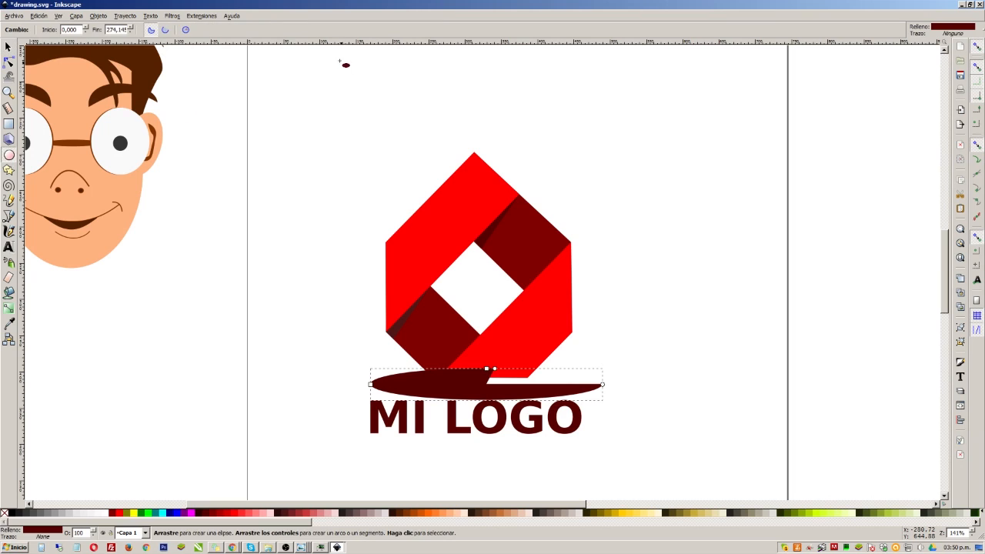
{"action": "left_click", "coordinate": [184, 29]}
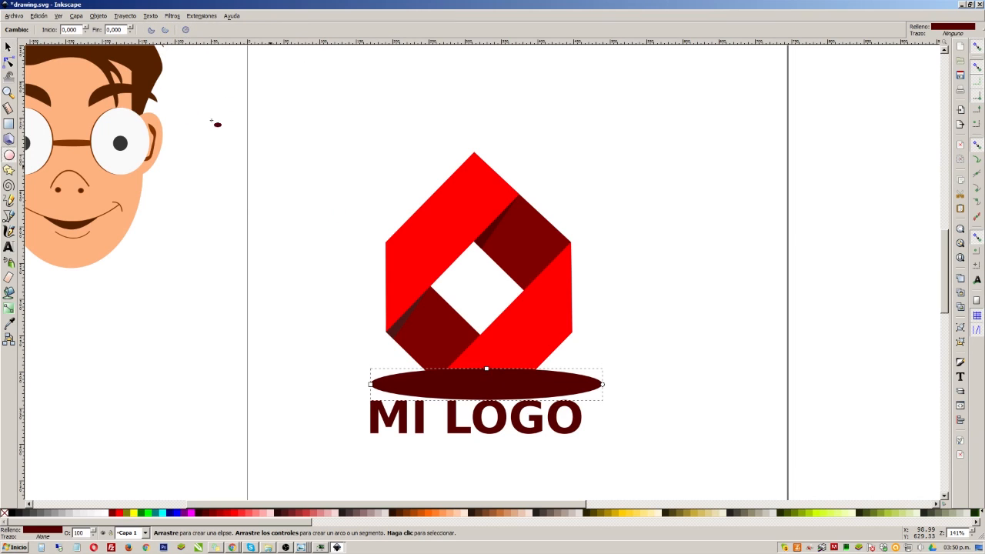
{"action": "left_click", "coordinate": [9, 48]}
{"action": "key", "text": "End"}
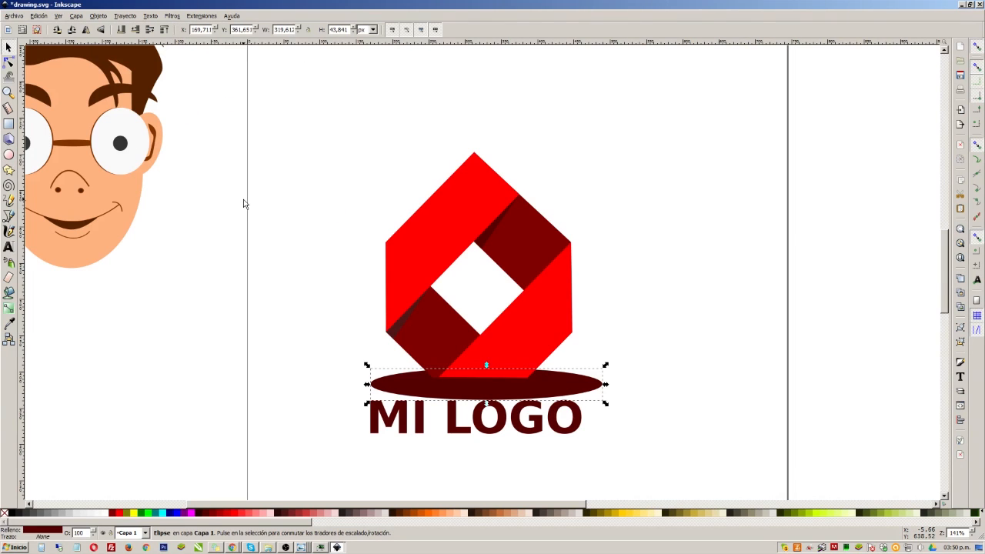
Fill the ellipse with light grey and save the drawing
{"action": "left_click", "coordinate": [71, 513]}
{"action": "left_click", "coordinate": [536, 376]}
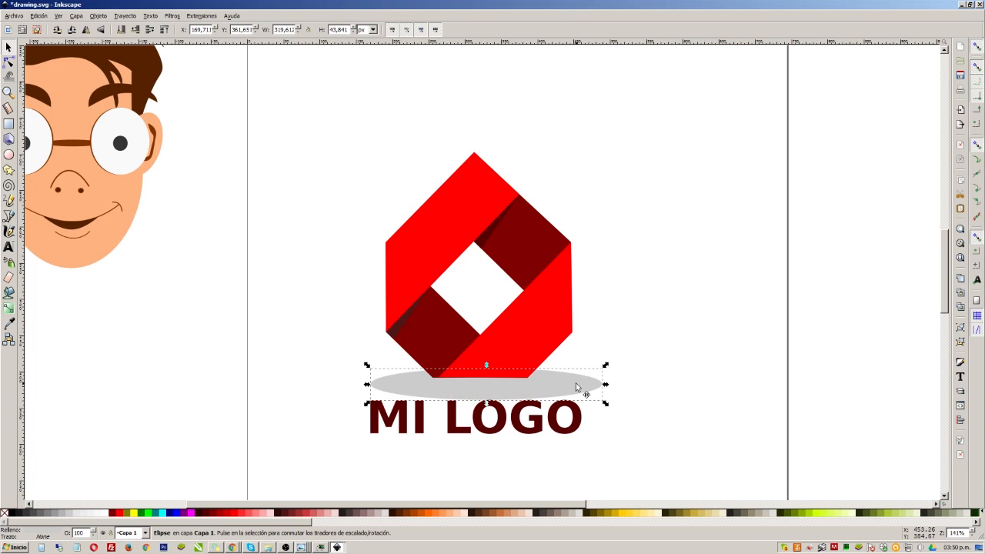
{"action": "left_click_drag", "start_coordinate": [606, 403], "coordinate": [603, 401]}
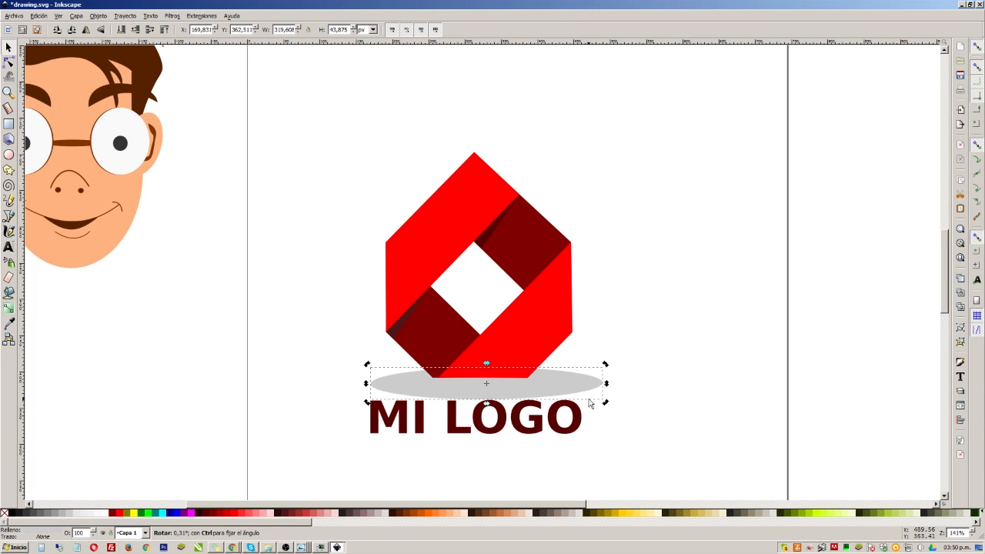
{"action": "key", "text": "ctrl+s"}
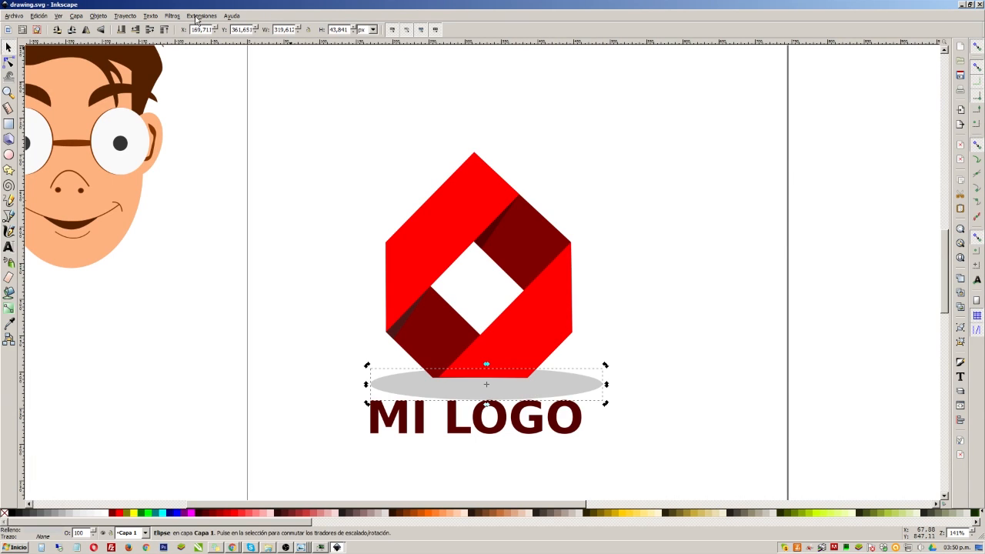
Start the drop shadow filter (Sombra paralela) on the ellipse with live preview and shadow type "Solo sombra"
{"action": "left_click", "coordinate": [171, 16]}
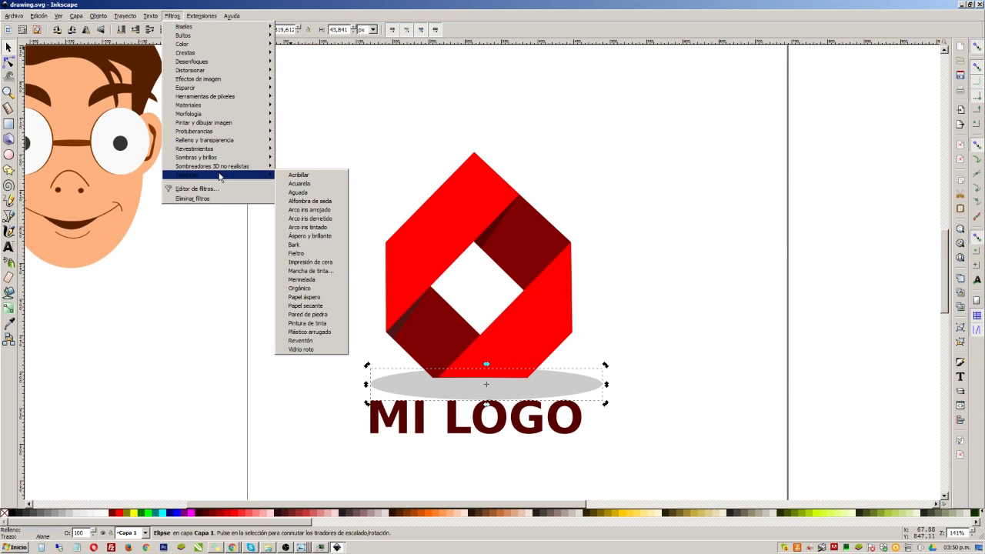
{"action": "mouse_move", "coordinate": [221, 163]}
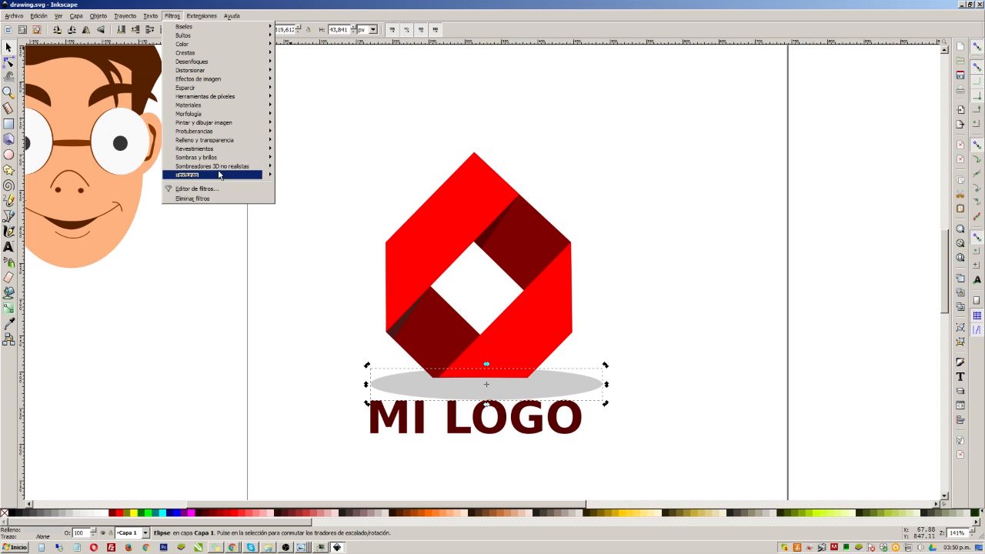
{"action": "left_click", "coordinate": [310, 201]}
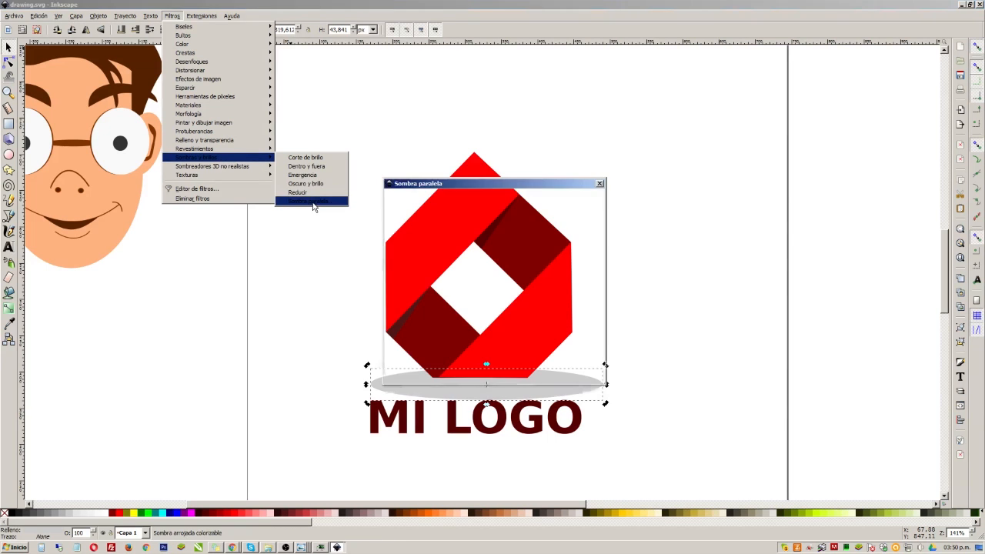
{"action": "left_click_drag", "start_coordinate": [475, 186], "coordinate": [747, 143]}
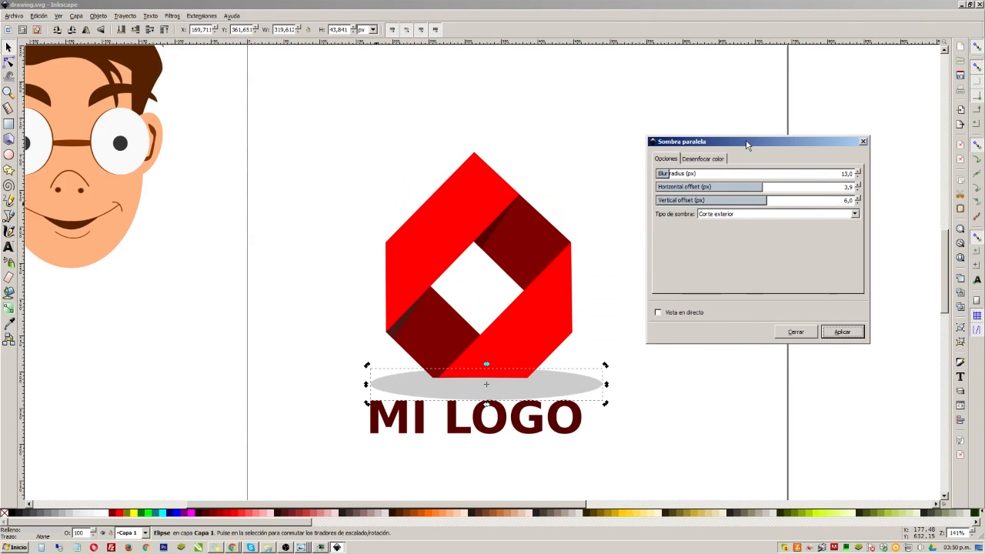
{"action": "left_click", "coordinate": [658, 312]}
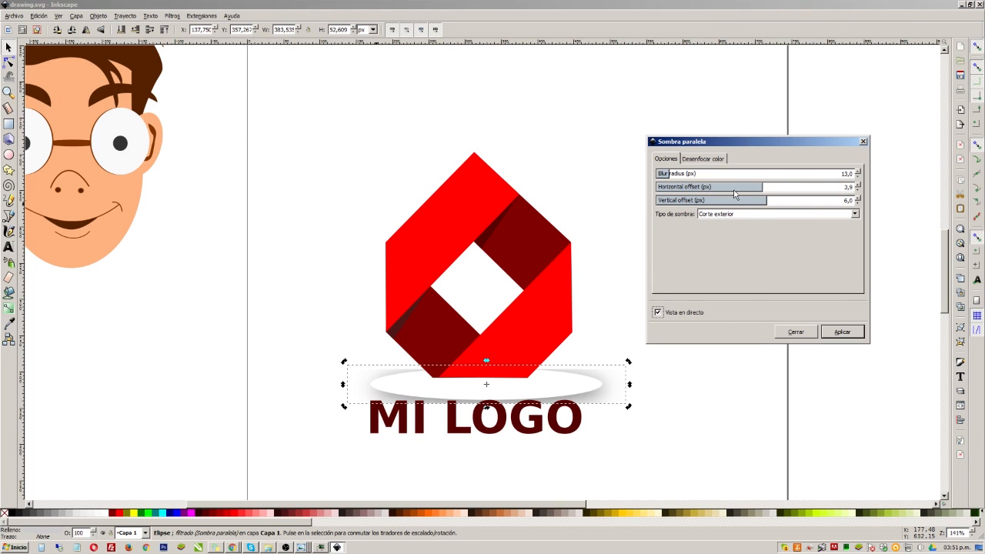
{"action": "left_click", "coordinate": [735, 215]}
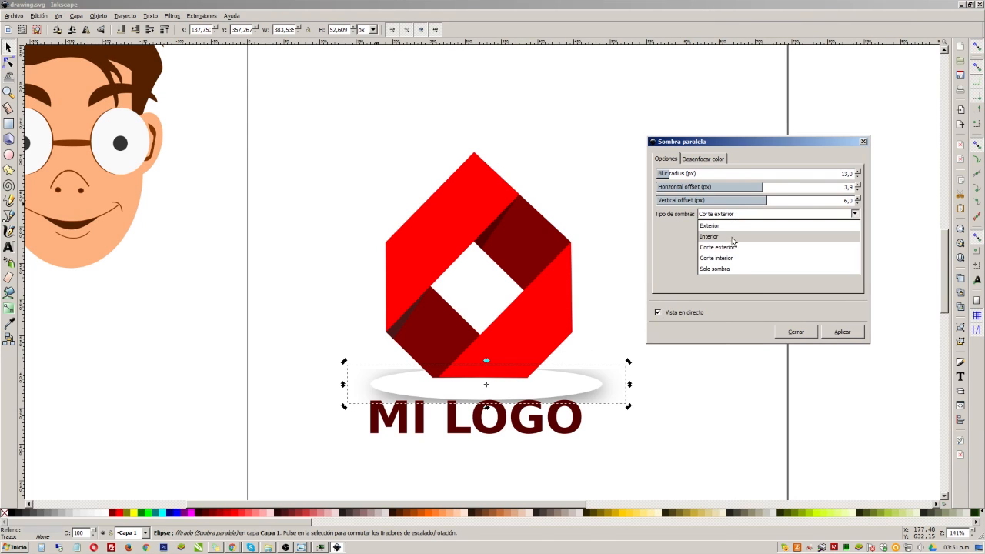
{"action": "left_click", "coordinate": [735, 269]}
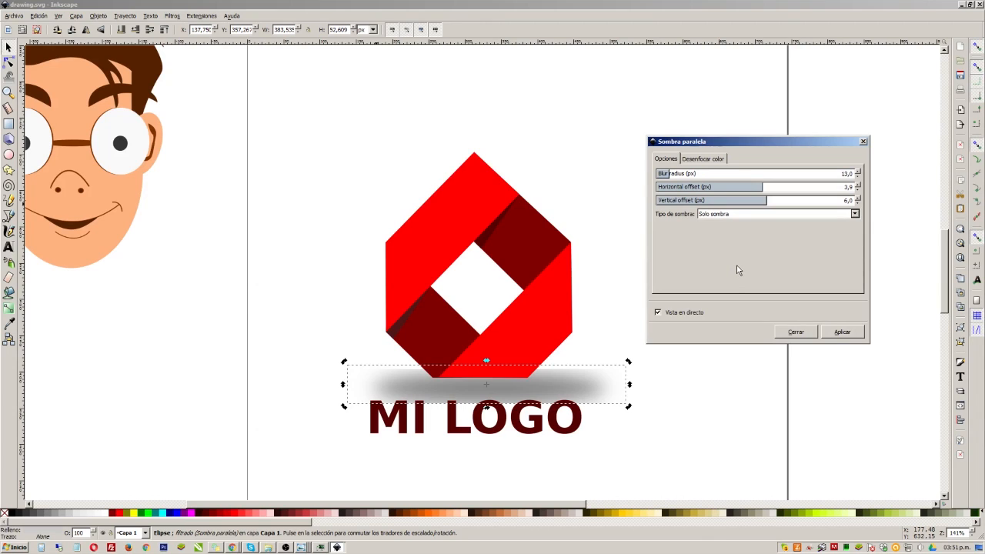
Set the shadow's horizontal and vertical offsets to 0 and its blur radius to 4,7 px
{"action": "left_click_drag", "start_coordinate": [684, 175], "coordinate": [660, 187]}
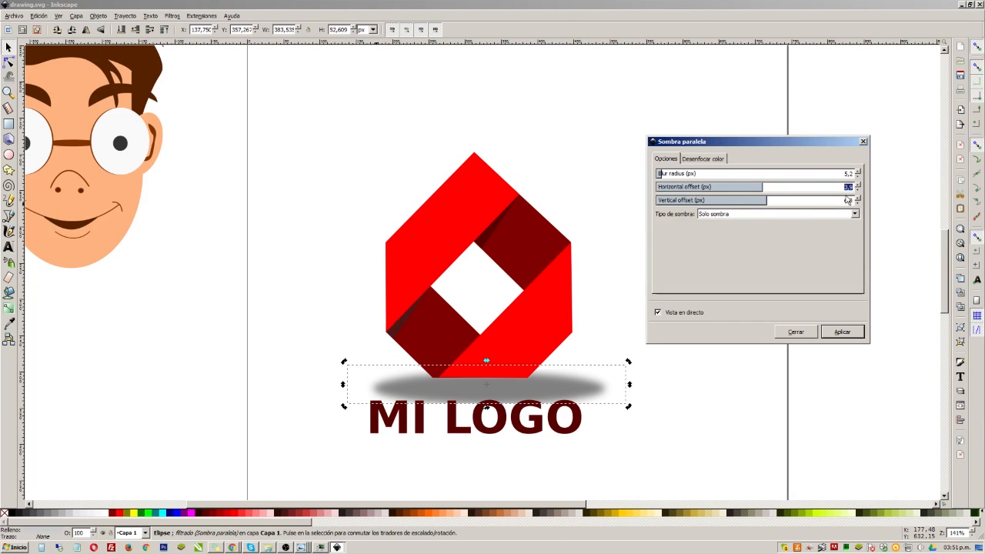
{"action": "left_click", "coordinate": [858, 199]}
{"action": "left_click", "coordinate": [849, 200]}
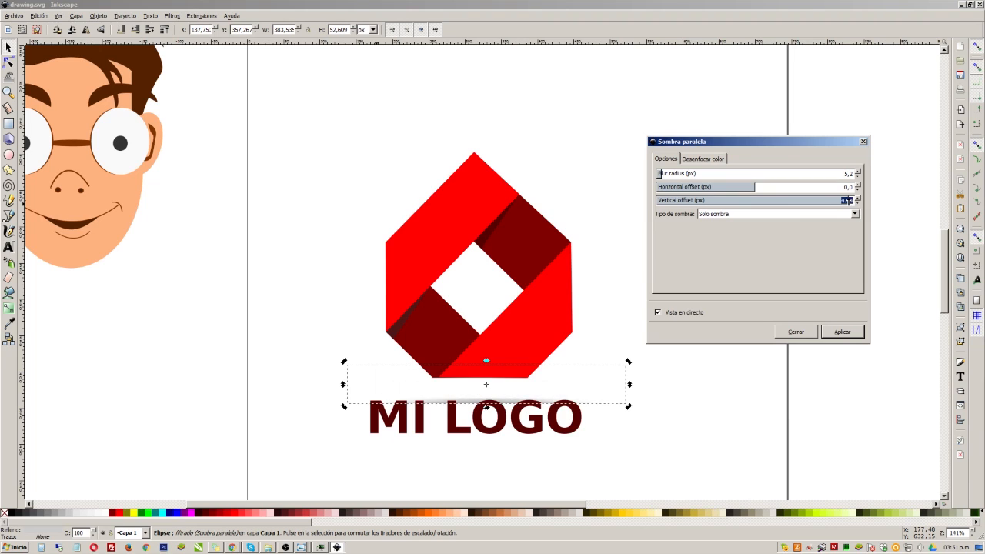
{"action": "left_click", "coordinate": [825, 186]}
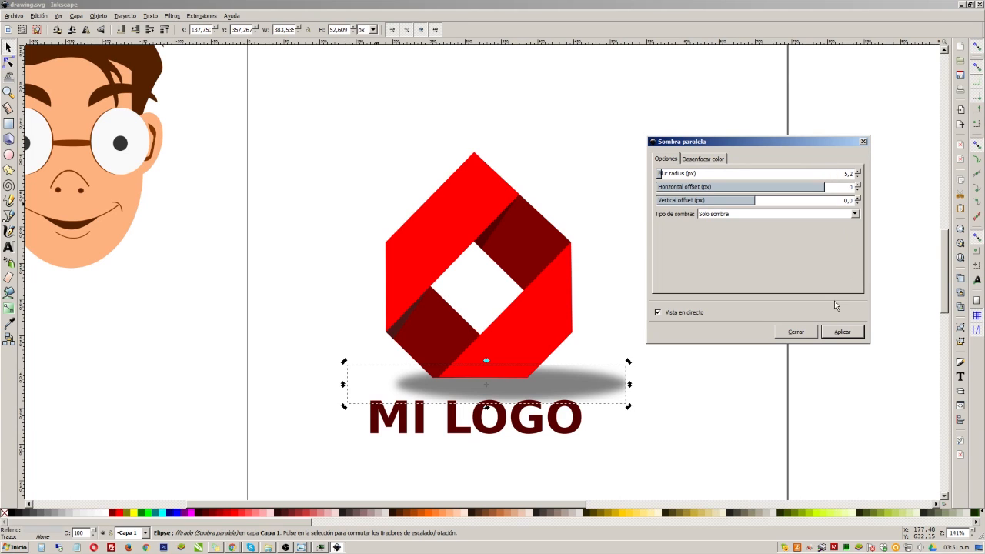
{"action": "key", "text": "Return"}
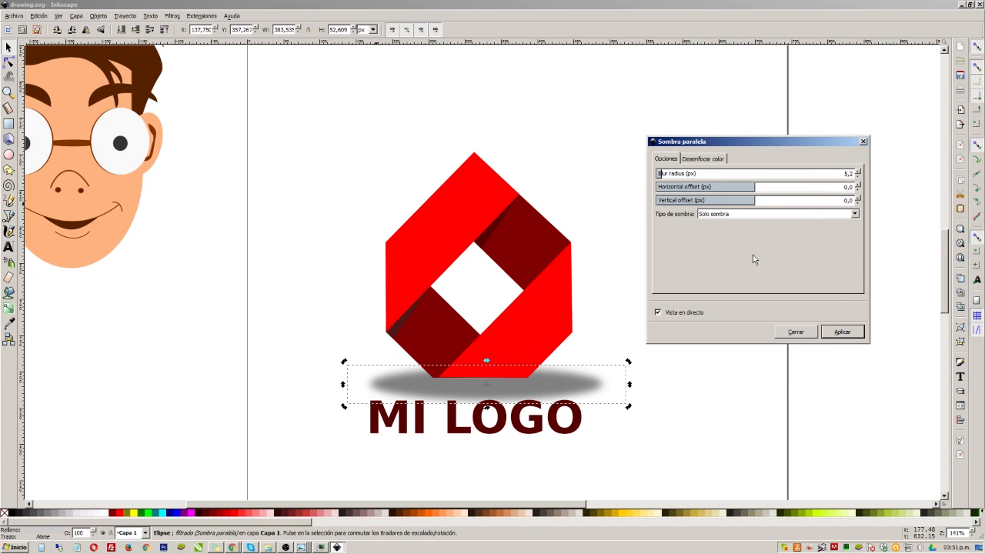
{"action": "left_click_drag", "start_coordinate": [673, 176], "coordinate": [674, 175]}
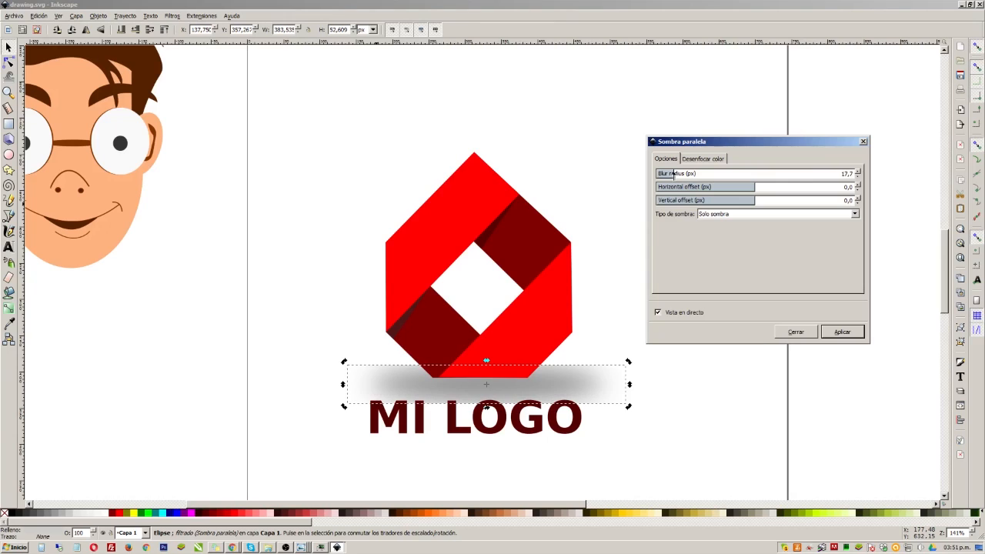
{"action": "key", "text": "Return"}
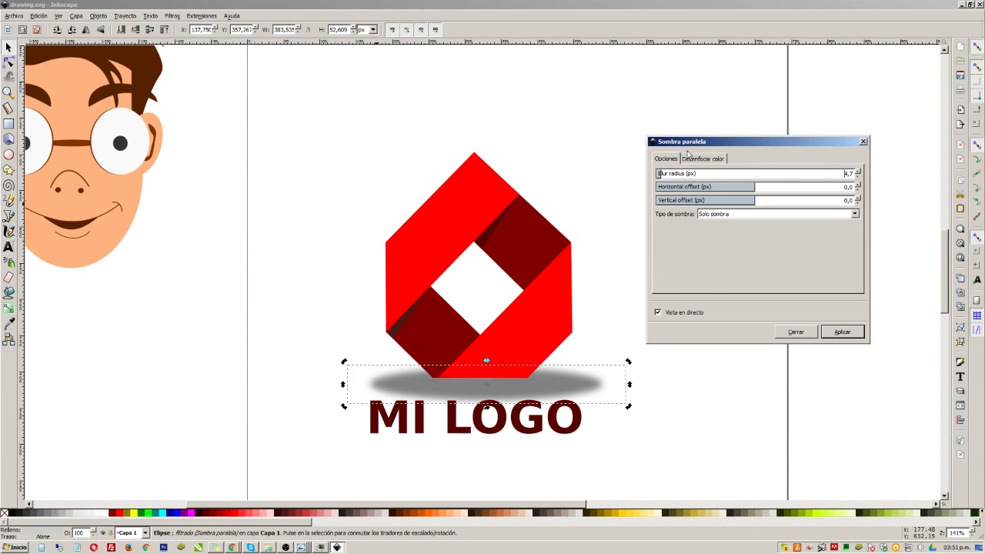
Lower the shadow colour's alpha to 35, apply the filter and close its dialog
{"action": "left_click", "coordinate": [687, 159]}
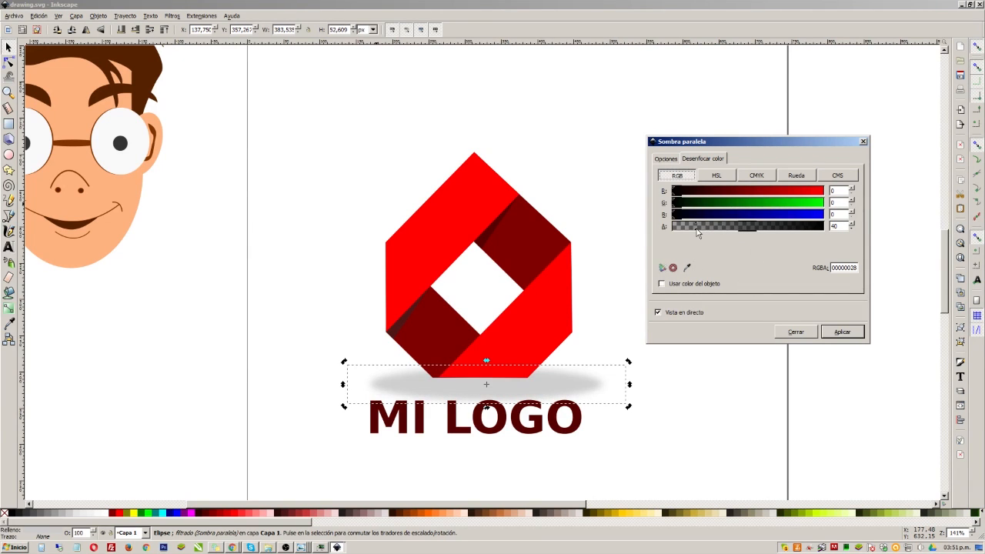
{"action": "left_click", "coordinate": [854, 334]}
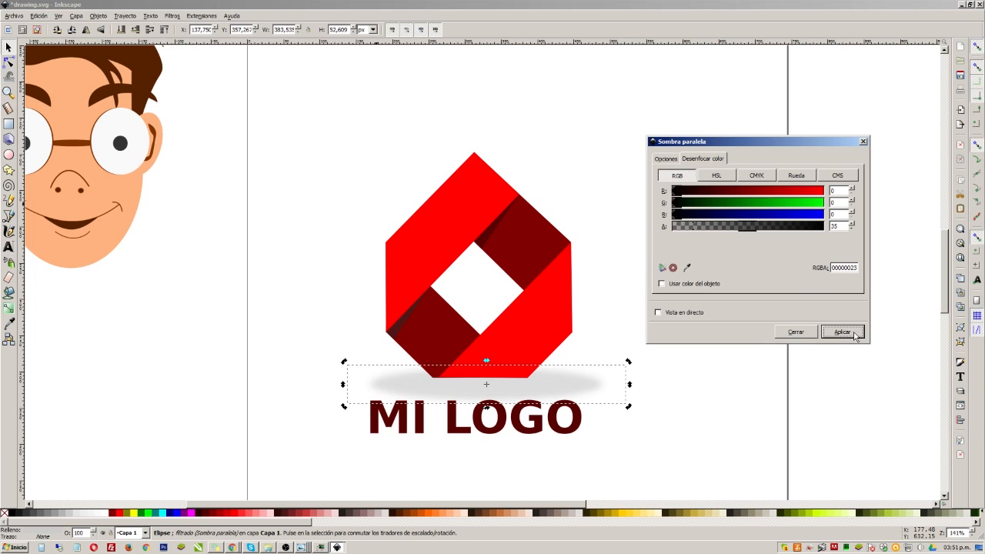
{"action": "left_click", "coordinate": [808, 335]}
{"action": "left_click", "coordinate": [747, 321]}
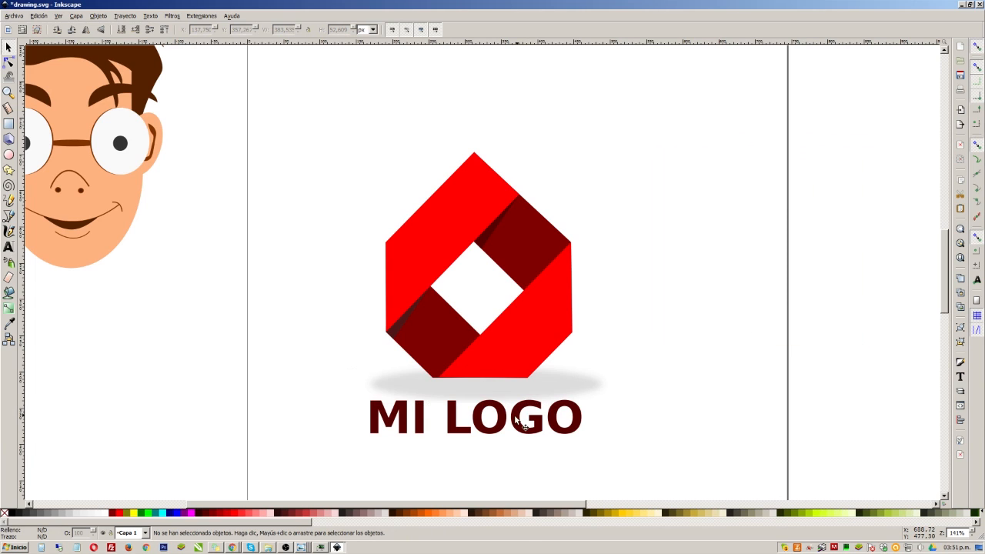
Nudge the "MI LOGO" text slightly lower, away from the shadow
{"action": "left_click_drag", "start_coordinate": [498, 417], "coordinate": [500, 406]}
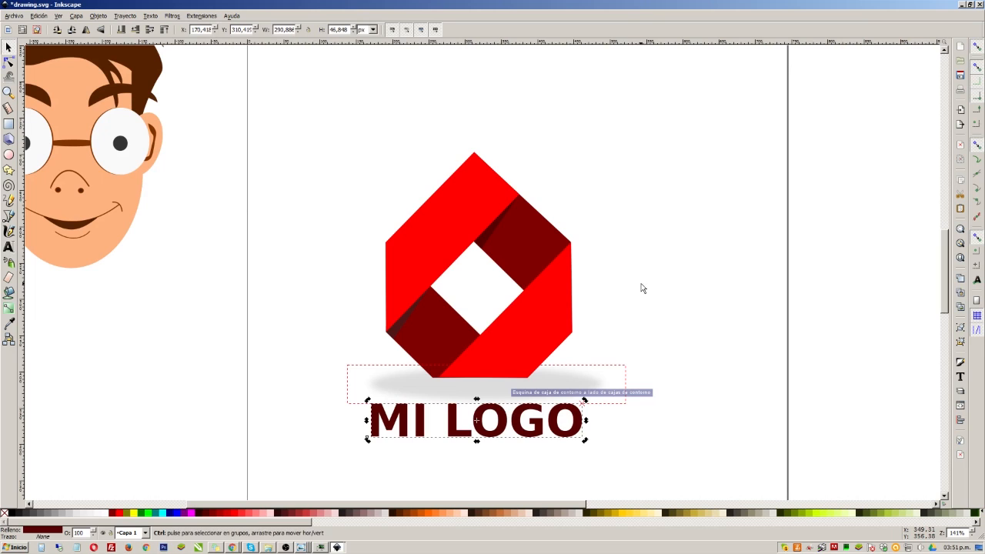
{"action": "scroll", "coordinate": [511, 219], "scroll_direction": "down", "scroll_amount": 2}
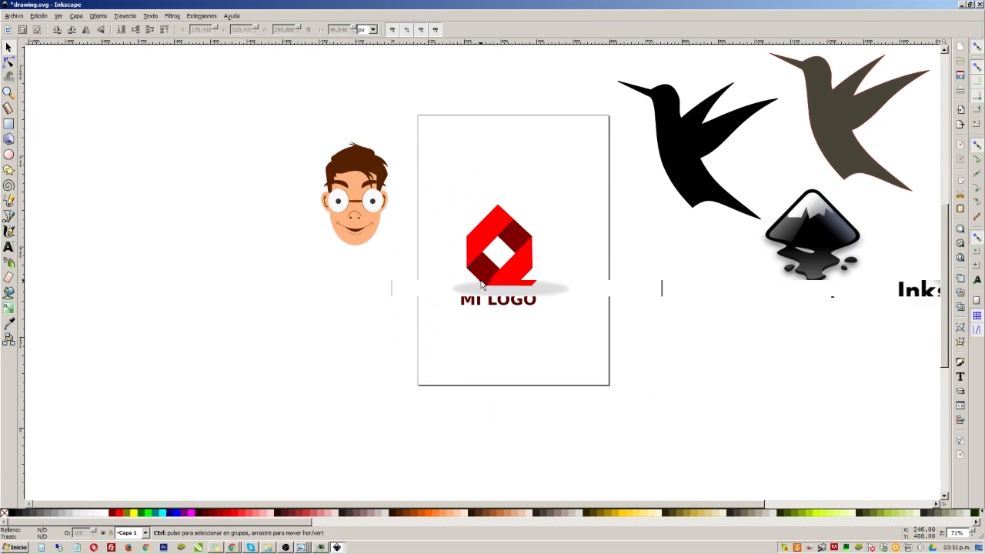
{"action": "scroll", "coordinate": [482, 285], "scroll_direction": "up", "scroll_amount": 2}
Group the six shapes of the red figure, then try moving the group and undo the move
{"action": "left_click", "coordinate": [571, 278]}
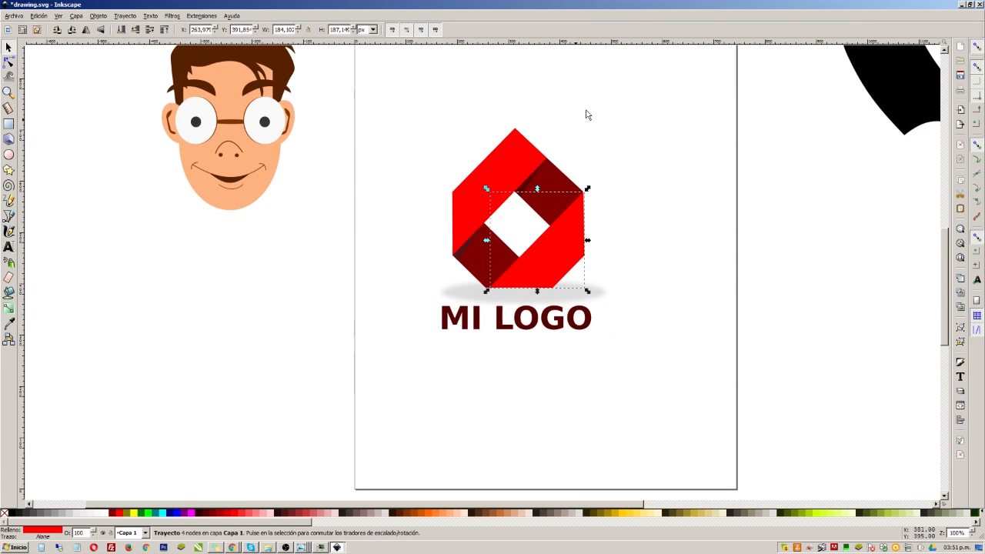
{"action": "left_click_drag", "start_coordinate": [647, 111], "coordinate": [408, 298]}
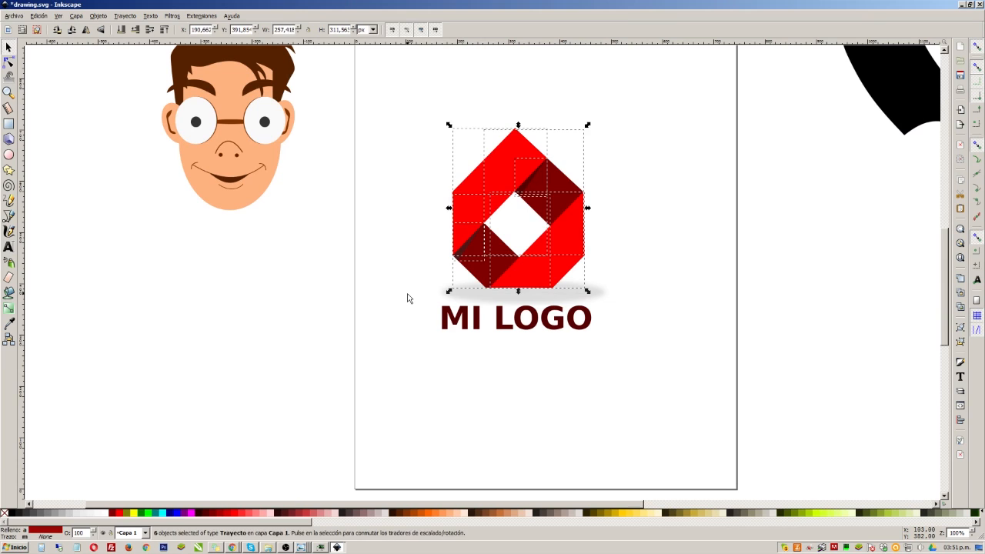
{"action": "key", "text": "ctrl+g"}
{"action": "left_click", "coordinate": [637, 216]}
{"action": "left_click_drag", "start_coordinate": [533, 177], "coordinate": [578, 192]}
{"action": "key", "text": "ctrl+z"}
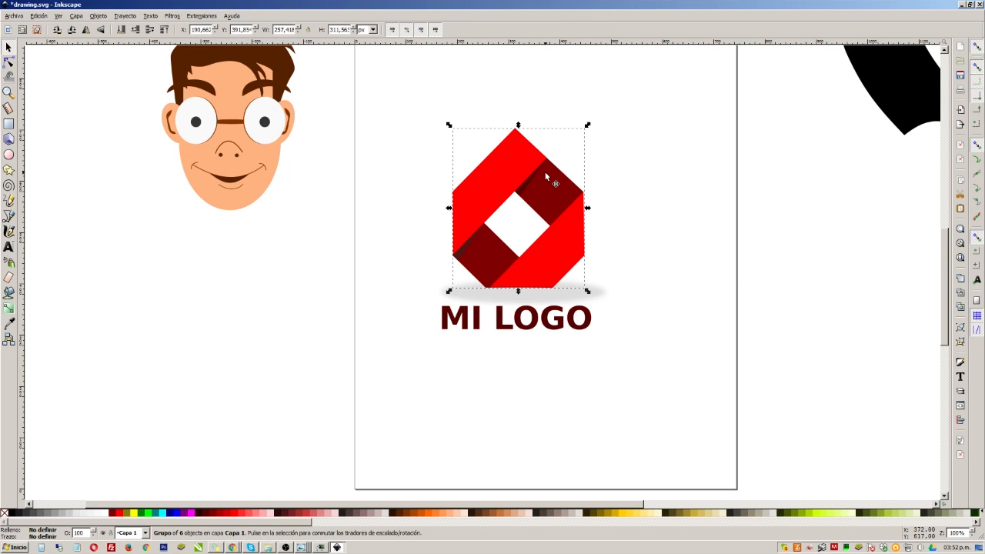
Duplicate the figure group and flip the copy vertically beneath it as a reflection about 257 × 265 px
{"action": "key", "text": "ctrl+v"}
{"action": "key", "text": "Delete"}
{"action": "key", "text": "ctrl+d"}
{"action": "left_click", "coordinate": [527, 161]}
{"action": "left_click_drag", "start_coordinate": [517, 125], "coordinate": [517, 193]}
{"action": "key", "text": "ctrl+z"}
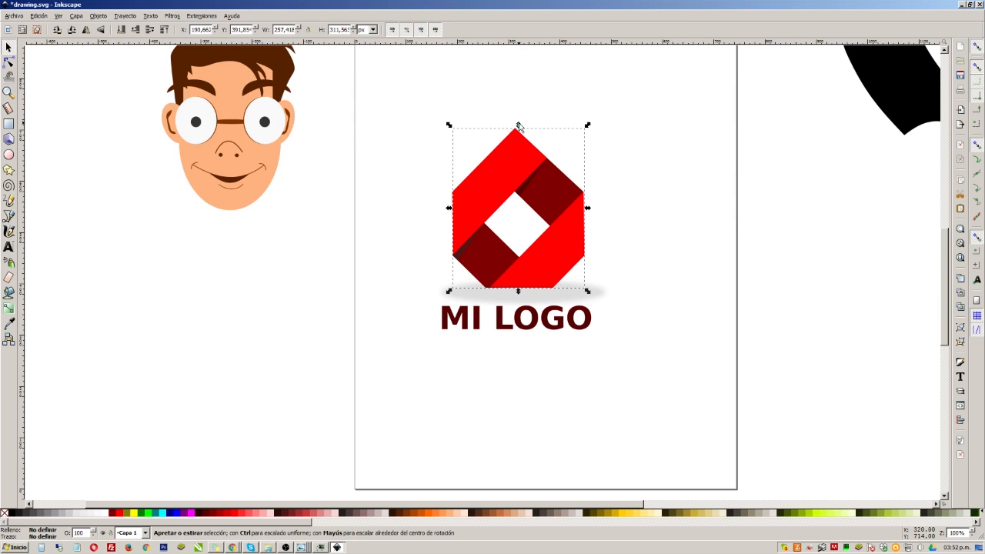
{"action": "left_click_drag", "start_coordinate": [517, 125], "coordinate": [513, 423]}
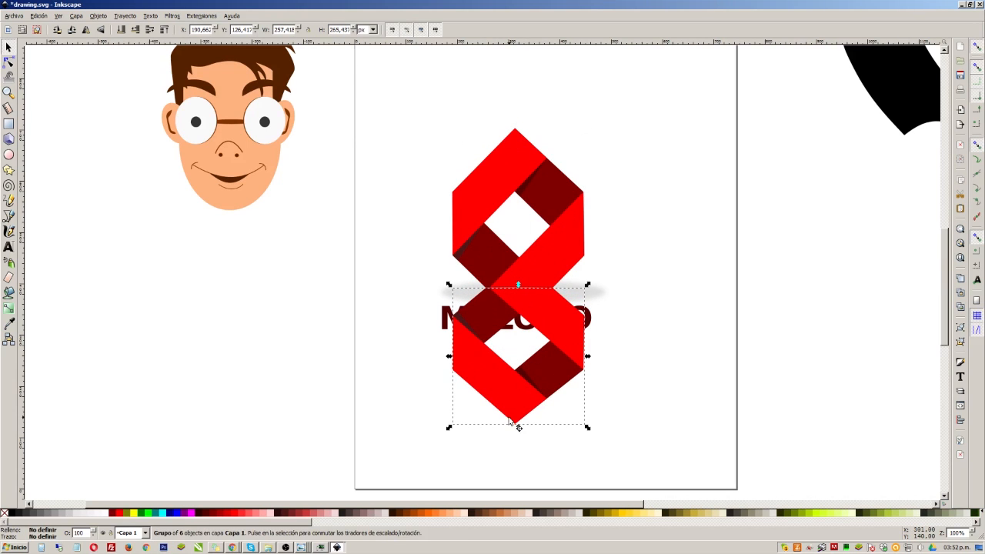
Try a vertical fade-out gradient on the reflected copy, extending it towards the copy's lower tip and undoing that extension
{"action": "left_click", "coordinate": [9, 309]}
{"action": "left_click_drag", "start_coordinate": [520, 298], "coordinate": [518, 387]}
{"action": "left_click_drag", "start_coordinate": [515, 306], "coordinate": [528, 263]}
{"action": "left_click_drag", "start_coordinate": [518, 340], "coordinate": [521, 419]}
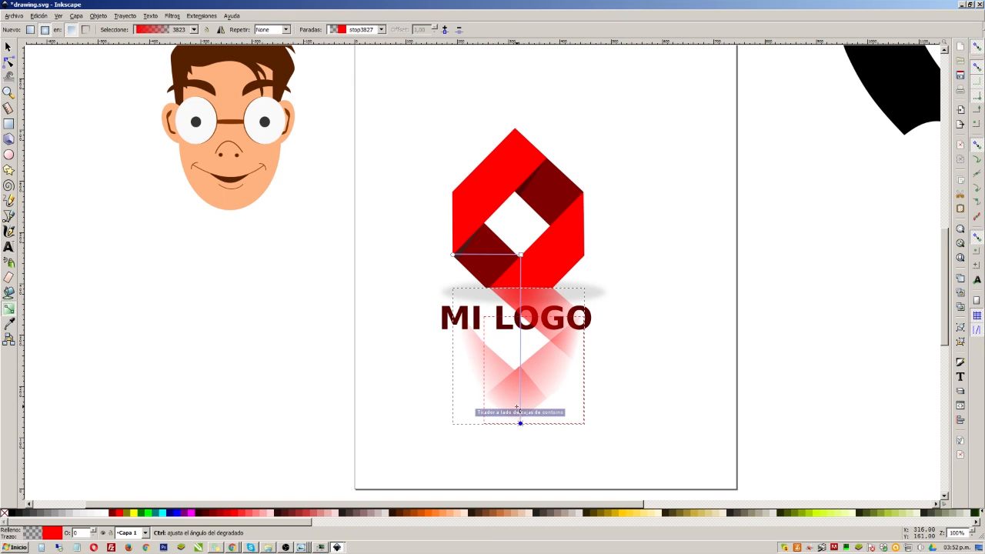
{"action": "key", "text": "ctrl+z"}
Delete the faded reflection, then try moving the original figure group and undo the move
{"action": "left_click", "coordinate": [9, 47]}
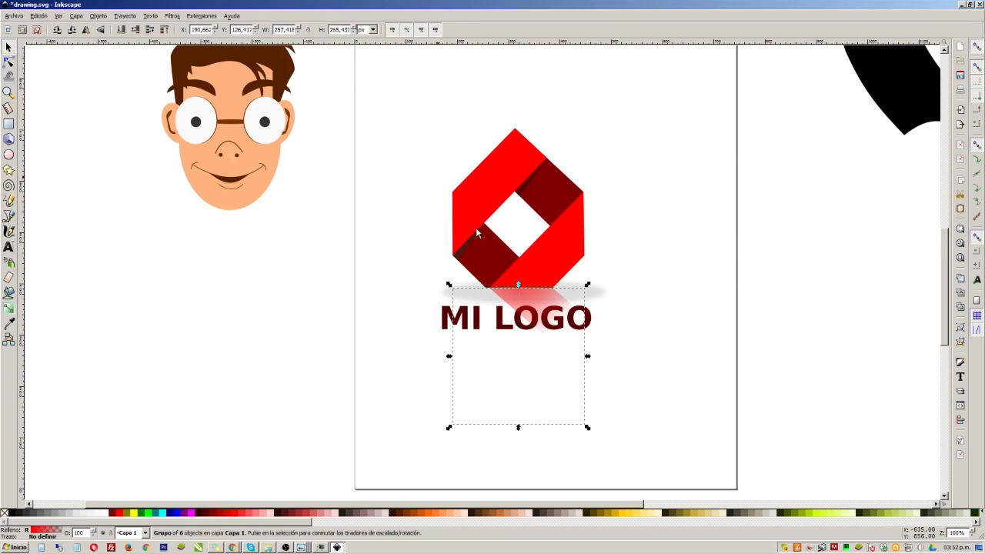
{"action": "key", "text": "Delete"}
{"action": "left_click", "coordinate": [524, 262]}
{"action": "left_click_drag", "start_coordinate": [525, 261], "coordinate": [620, 224]}
{"action": "key", "text": "ctrl+z"}
{"action": "key", "text": "ctrl"}
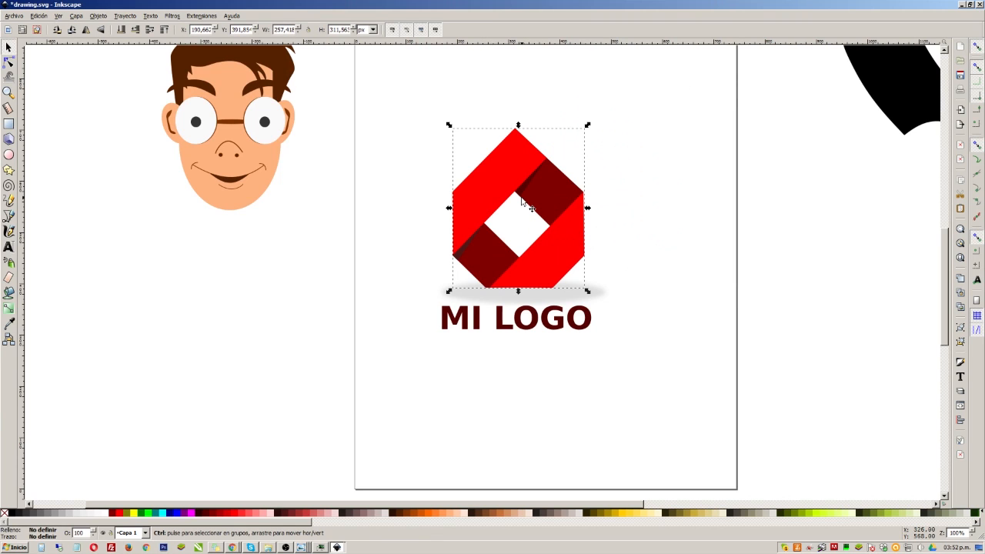
Try a scaled-down mirrored duplicate of the figure group beneath the original, flip it horizontally and undo the attempt
{"action": "left_click", "coordinate": [521, 198], "text": "ctrl"}
{"action": "left_click_drag", "start_coordinate": [517, 124], "coordinate": [541, 411]}
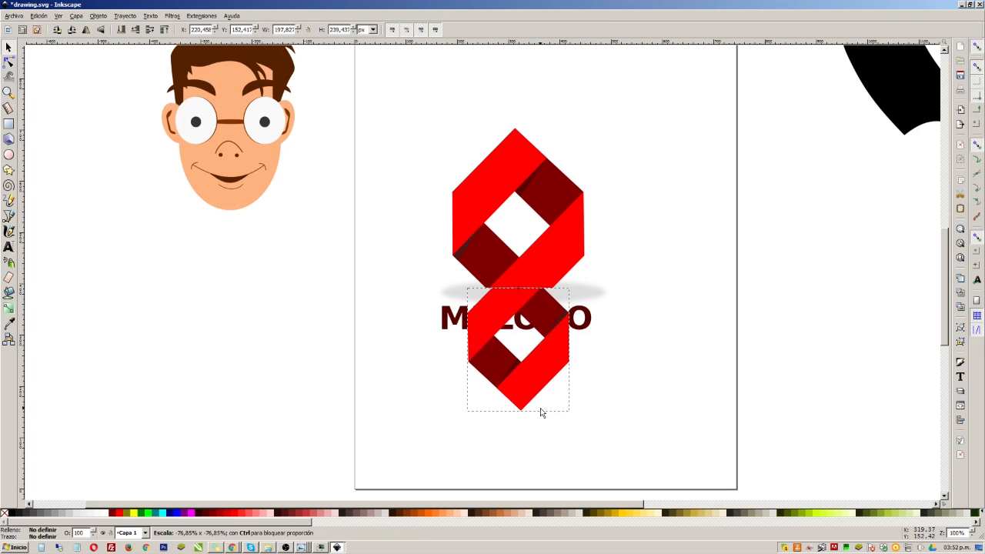
{"action": "left_click", "coordinate": [85, 30]}
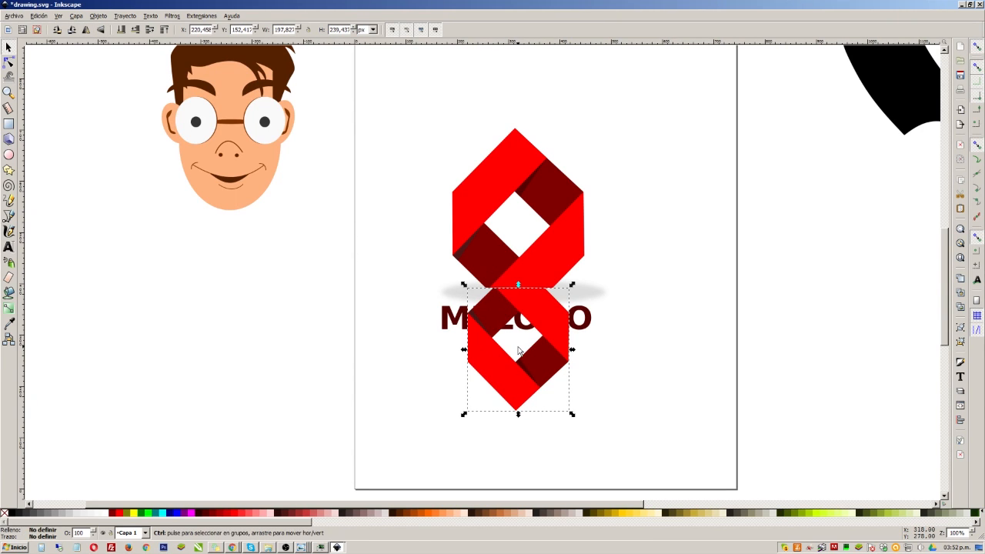
{"action": "key", "text": "h"}
{"action": "key", "text": "ctrl+z"}
Duplicate the figure group at full size and place the copy directly beneath the original, flipped as its vertical mirror image
{"action": "mouse_move", "coordinate": [531, 148]}
{"action": "left_mouse_down"}
{"action": "mouse_move", "coordinate": [578, 158]}
{"action": "mouse_move", "coordinate": [532, 150]}
{"action": "left_mouse_up"}
{"action": "left_click", "coordinate": [99, 30]}
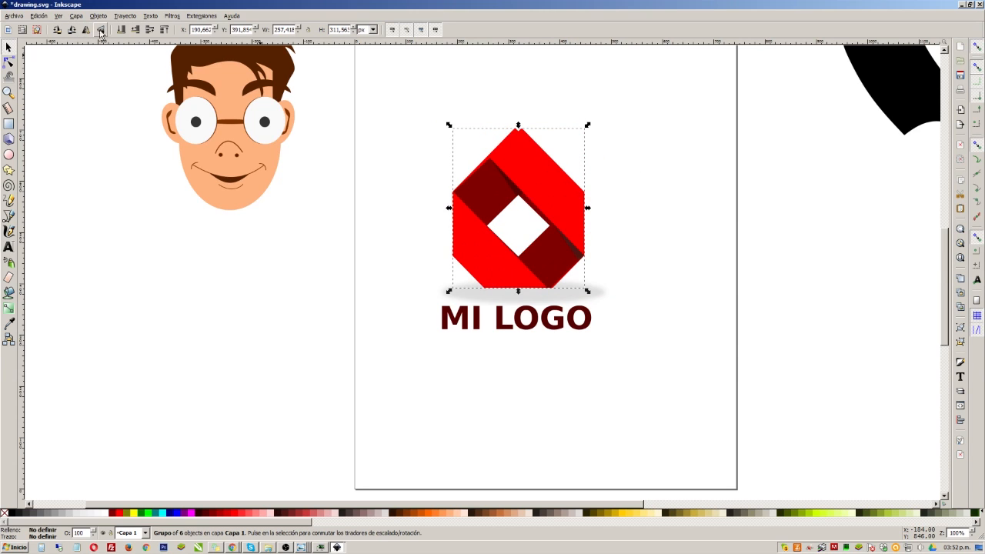
{"action": "left_click", "coordinate": [100, 30]}
{"action": "left_click_drag", "start_coordinate": [531, 153], "coordinate": [507, 308]}
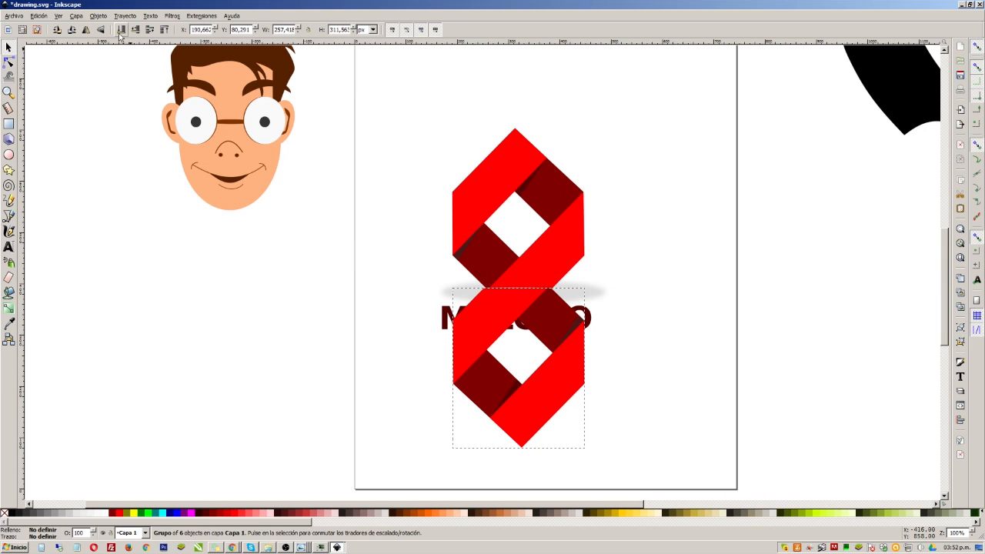
{"action": "left_click", "coordinate": [87, 31]}
Try a radial fade-out gradient on the reflected copy, centred near its upper edge and reaching below the caption
{"action": "left_click_drag", "start_coordinate": [546, 331], "coordinate": [525, 387]}
{"action": "left_click", "coordinate": [9, 308]}
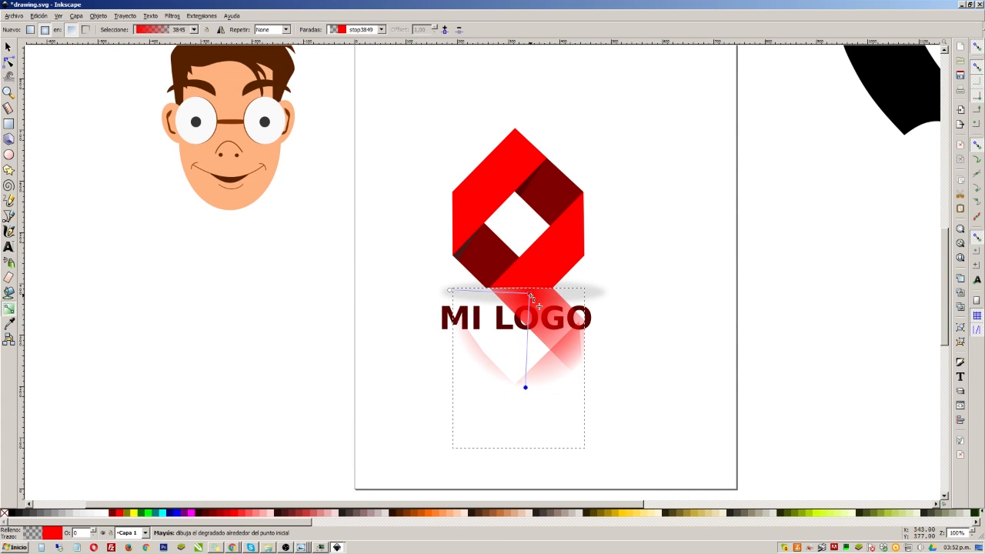
{"action": "left_click", "coordinate": [529, 294]}
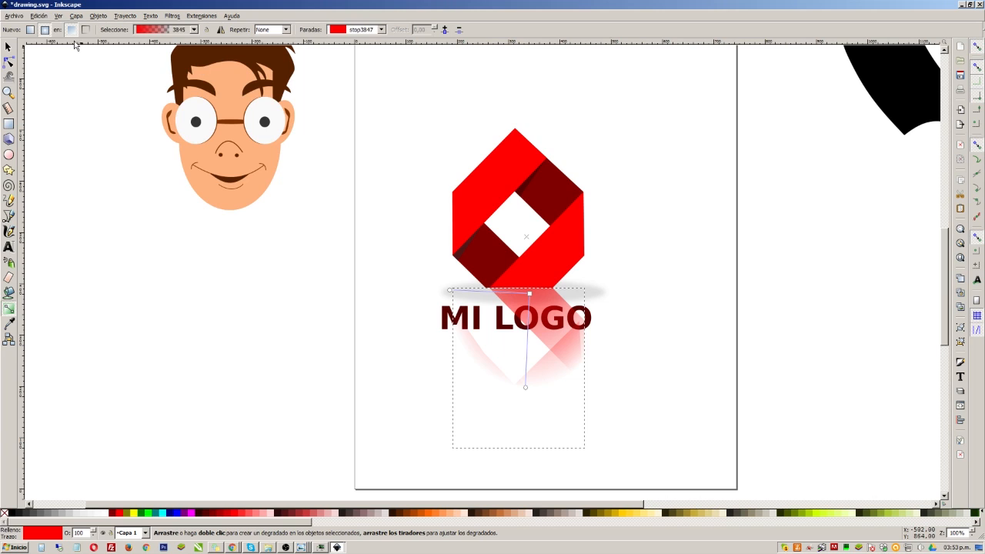
Undo the radial fade and give the reflection a vertical linear fade-out running from above the original figure down to the caption
{"action": "left_click", "coordinate": [31, 30]}
{"action": "key", "text": "ctrl+z"}
{"action": "key", "text": "ctrl+z"}
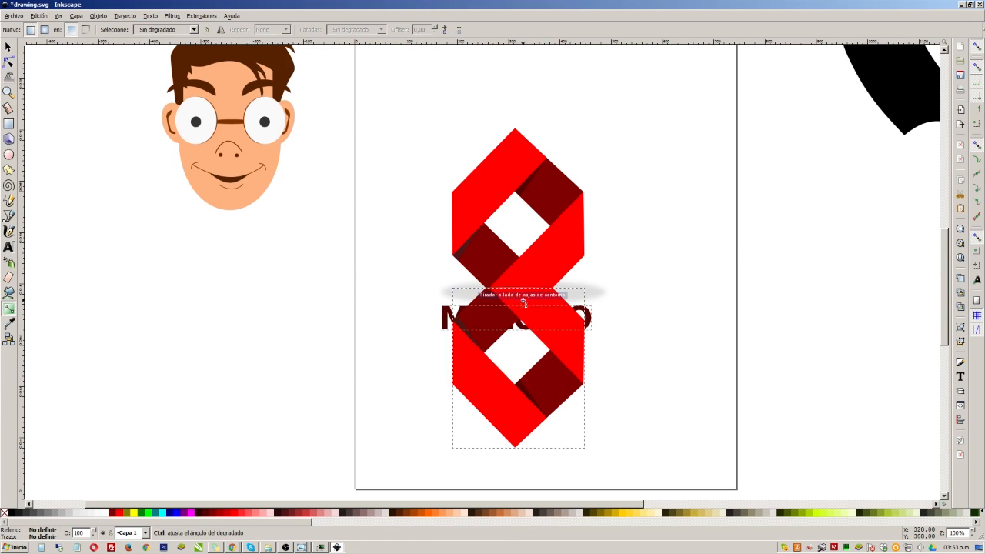
{"action": "left_click_drag", "start_coordinate": [517, 414], "coordinate": [521, 279]}
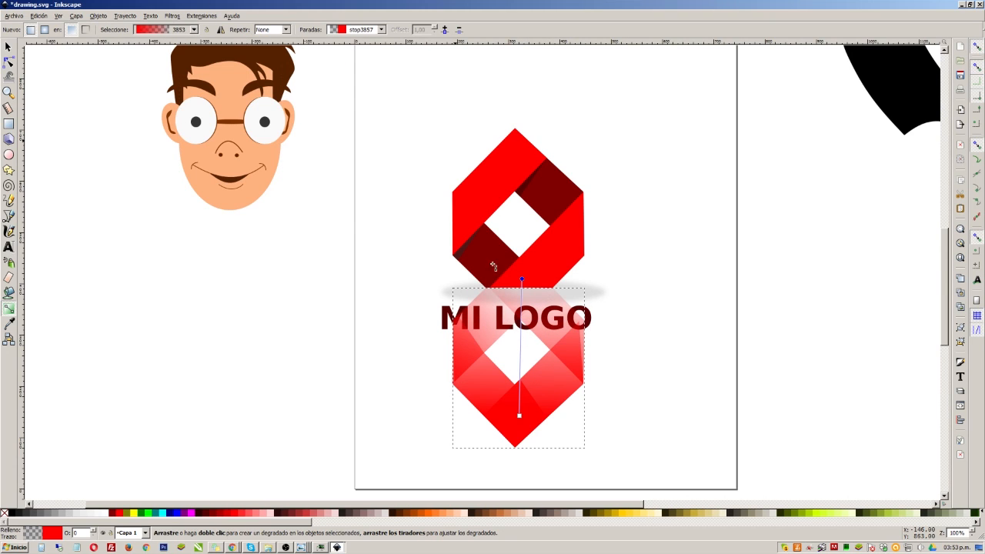
{"action": "left_click_drag", "start_coordinate": [526, 270], "coordinate": [526, 329]}
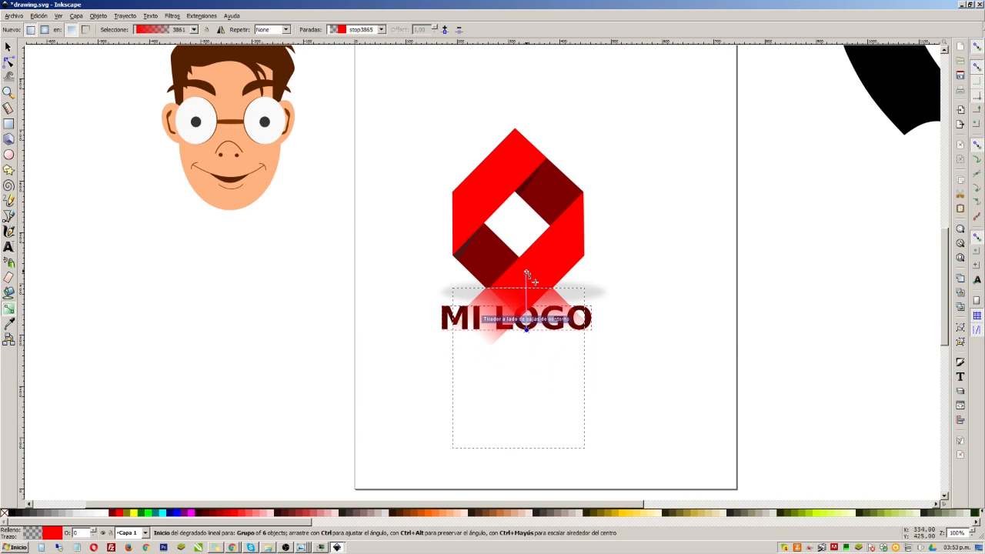
{"action": "left_click_drag", "start_coordinate": [525, 273], "coordinate": [532, 100]}
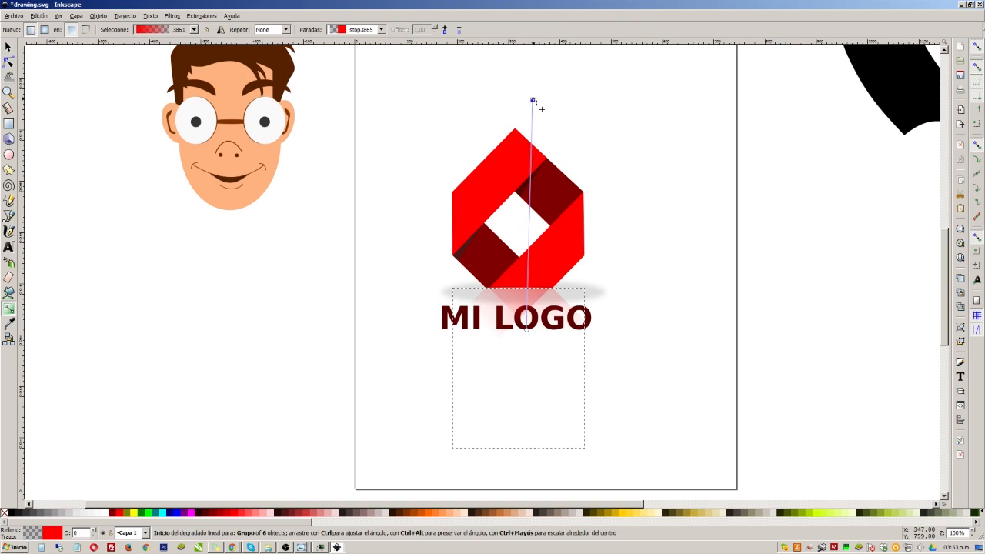
{"action": "key", "text": "s"}
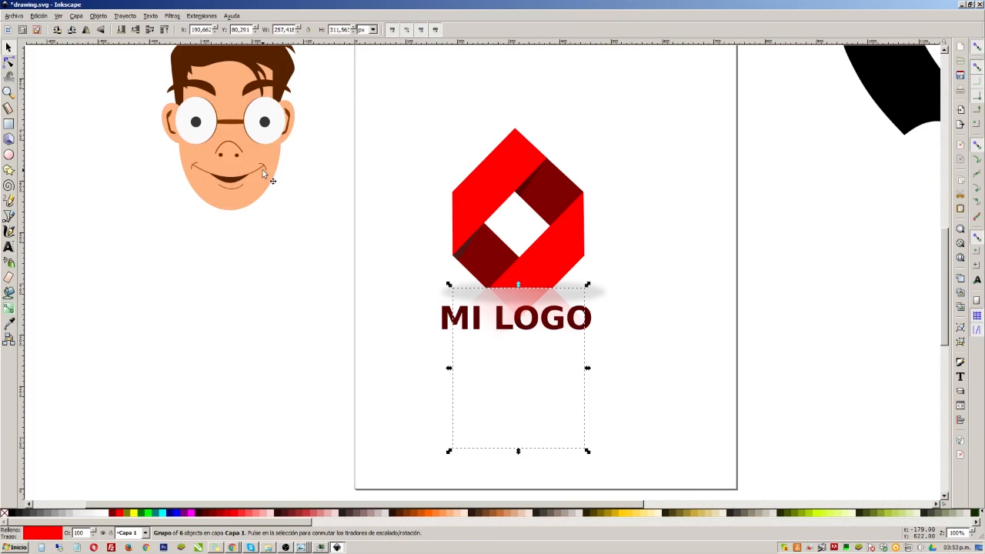
{"action": "key", "text": "shift+Page_Down"}
{"action": "key", "text": "Escape"}
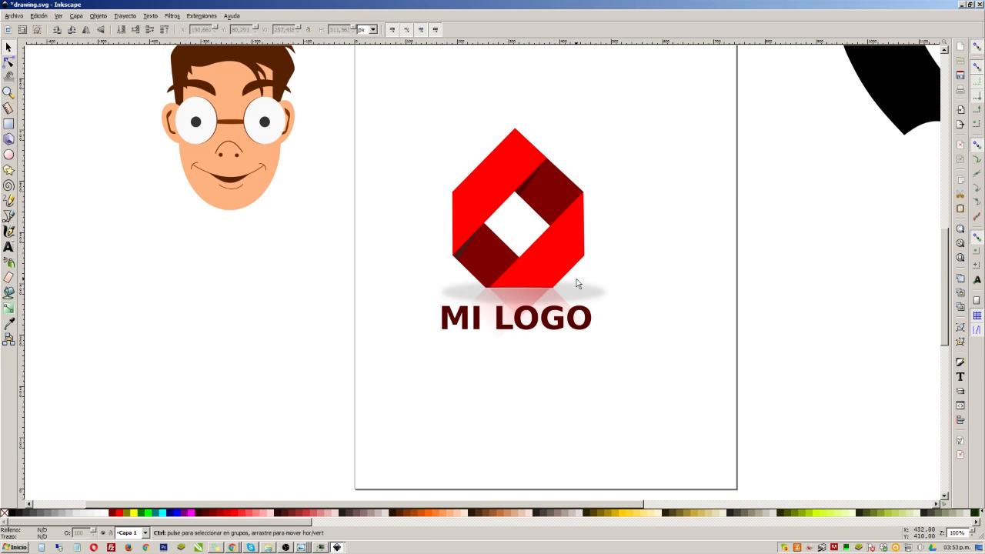
Shrink the MI LOGO caption, rotate it diagonally and place it along the figure's upper-left red band
{"action": "scroll", "coordinate": [571, 285], "scroll_direction": "down", "scroll_amount": 2}
{"action": "scroll", "coordinate": [575, 235], "scroll_direction": "up", "scroll_amount": 1}
{"action": "scroll", "coordinate": [576, 235], "scroll_direction": "up", "scroll_amount": 1}
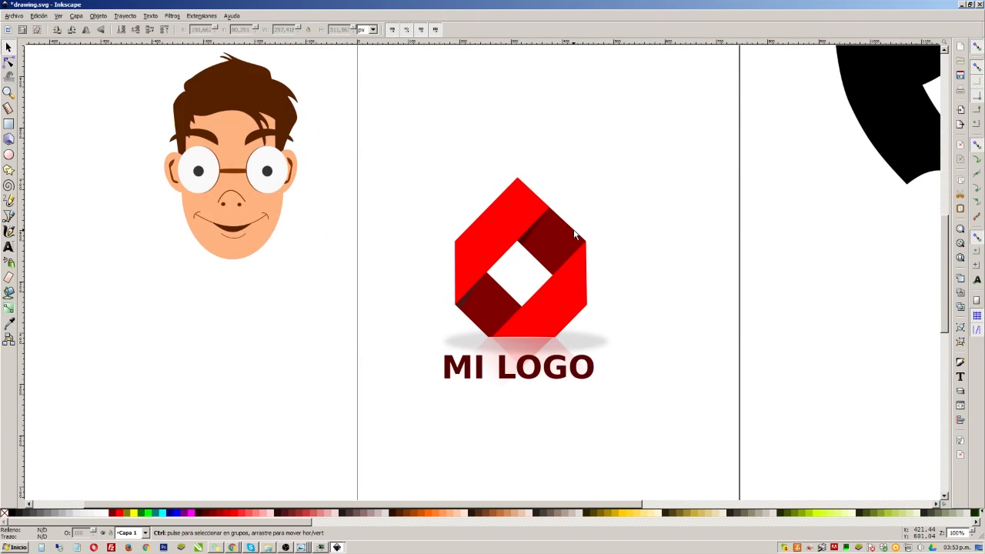
{"action": "left_click_drag", "start_coordinate": [538, 385], "coordinate": [508, 228]}
{"action": "left_click", "coordinate": [530, 191]}
{"action": "left_click_drag", "start_coordinate": [413, 307], "coordinate": [443, 284]}
{"action": "left_click_drag", "start_coordinate": [483, 254], "coordinate": [501, 243]}
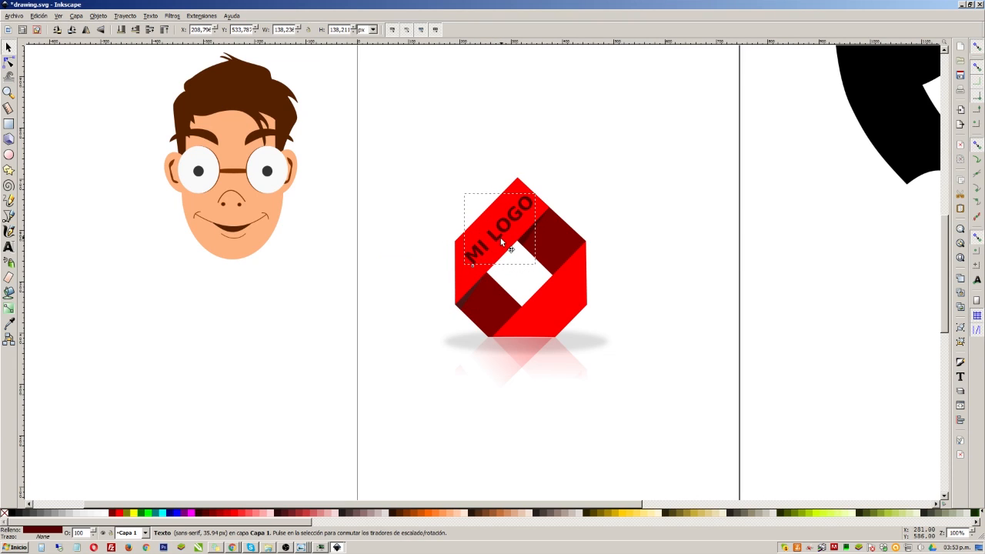
{"action": "left_click", "coordinate": [696, 277]}
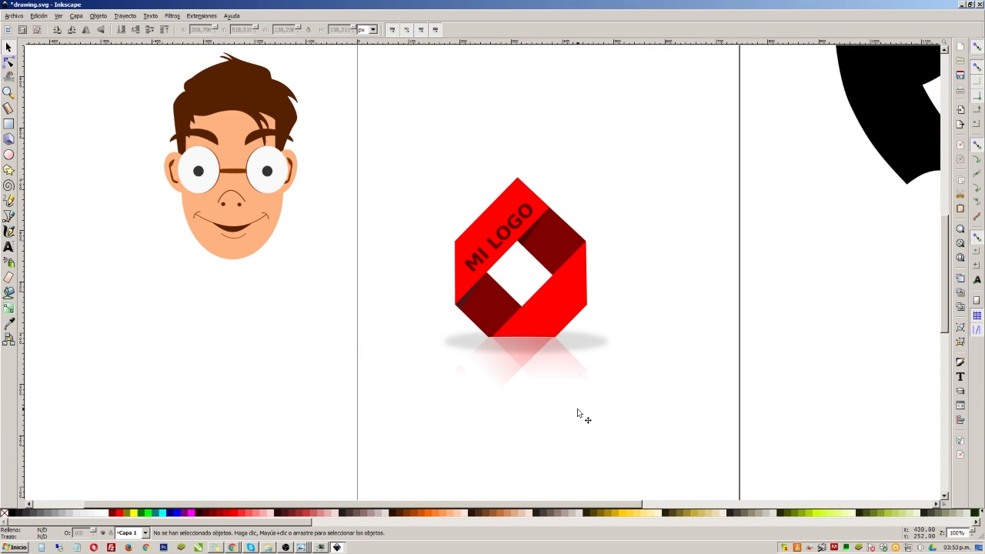
Move the red figure with its caption and ground shadow off the page, beneath the cartoon face
{"action": "left_click_drag", "start_coordinate": [405, 142], "coordinate": [677, 456]}
{"action": "left_click_drag", "start_coordinate": [576, 330], "coordinate": [276, 427]}
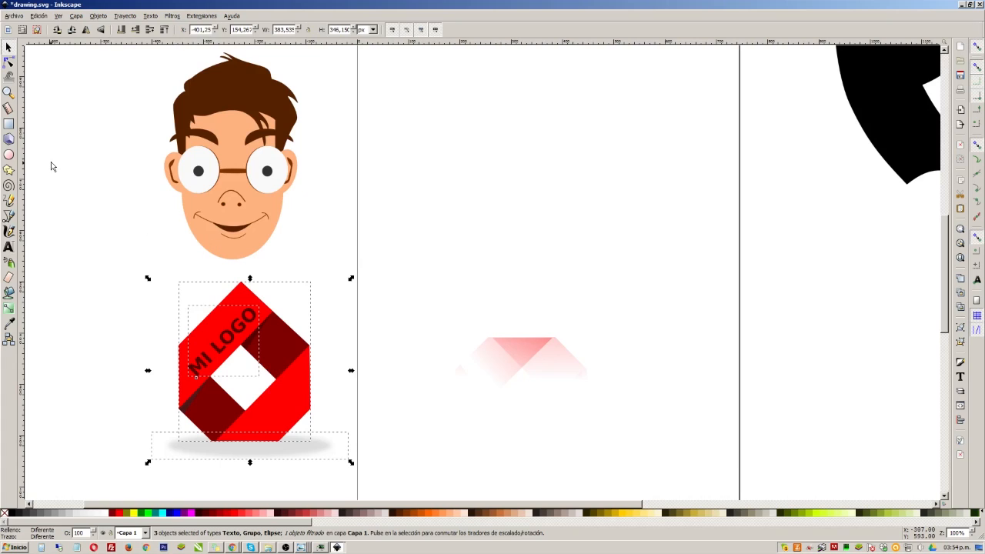
{"action": "left_click", "coordinate": [8, 154]}
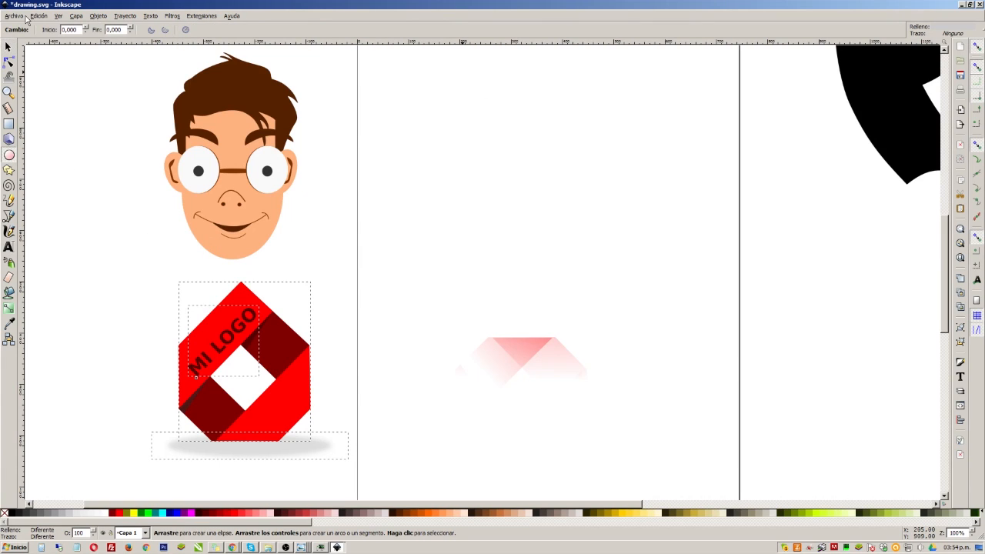
Import the round orange PNG logo from the file browser as an embedded image, with DPI from file and automatic rendering
{"action": "left_click", "coordinate": [16, 16]}
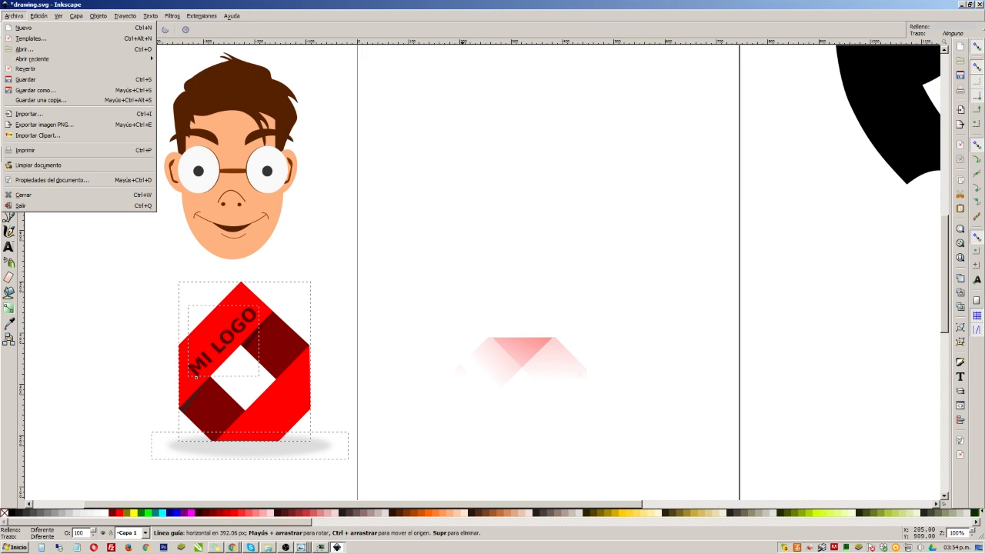
{"action": "key", "text": "alt+Tab"}
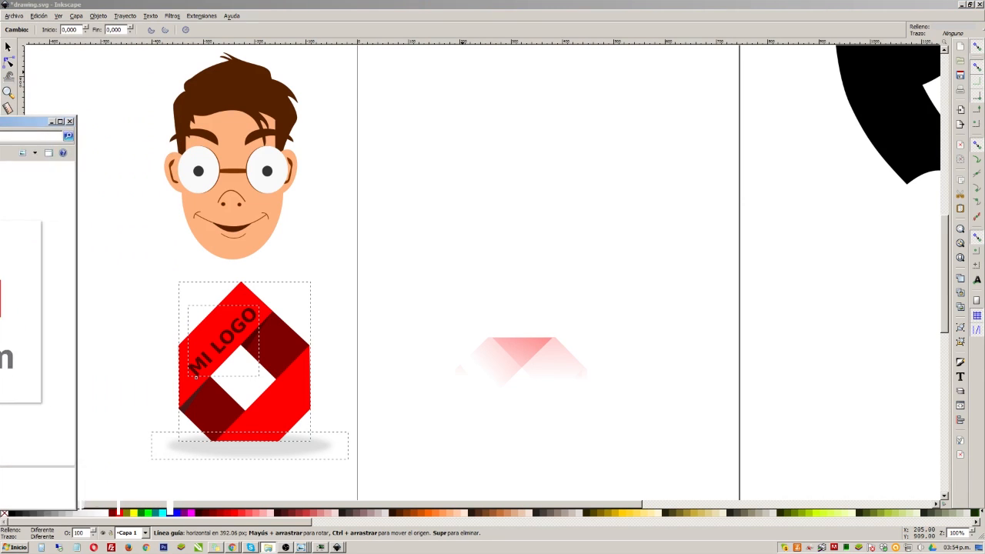
{"action": "left_click_drag", "start_coordinate": [89, 348], "coordinate": [533, 184]}
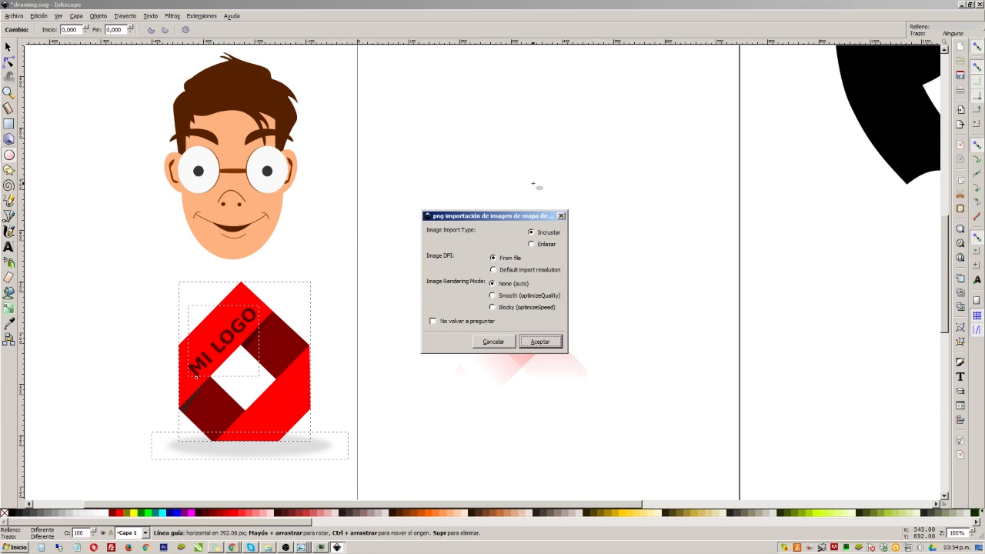
{"action": "left_click", "coordinate": [541, 341]}
Delete the stray ellipse drawn over the imported orange logo and move the logo to the upper part of the page
{"action": "mouse_move", "coordinate": [570, 355]}
{"action": "left_mouse_down"}
{"action": "mouse_move", "coordinate": [540, 231]}
{"action": "mouse_move", "coordinate": [561, 296]}
{"action": "left_mouse_up"}
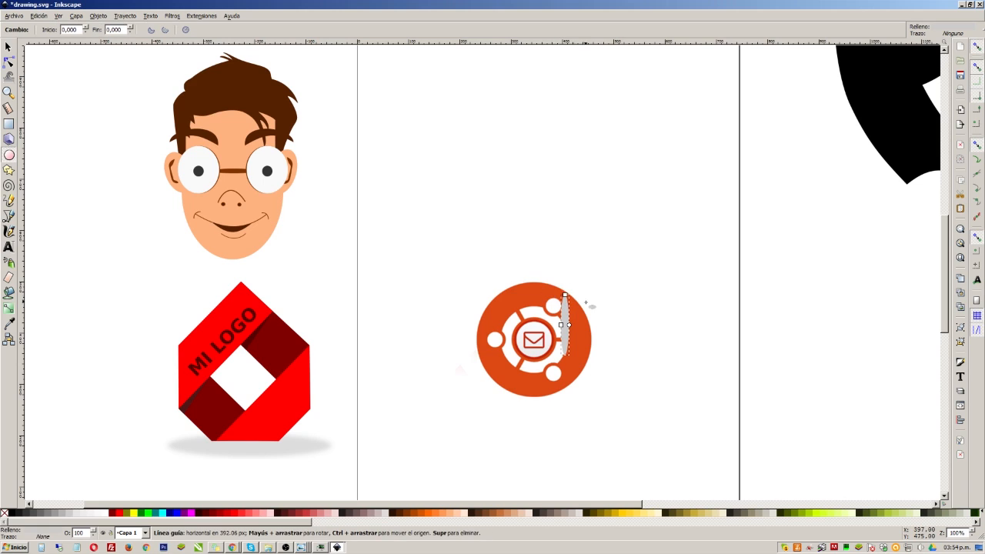
{"action": "left_click", "coordinate": [8, 47]}
{"action": "key", "text": "Delete"}
{"action": "left_click_drag", "start_coordinate": [510, 354], "coordinate": [486, 177]}
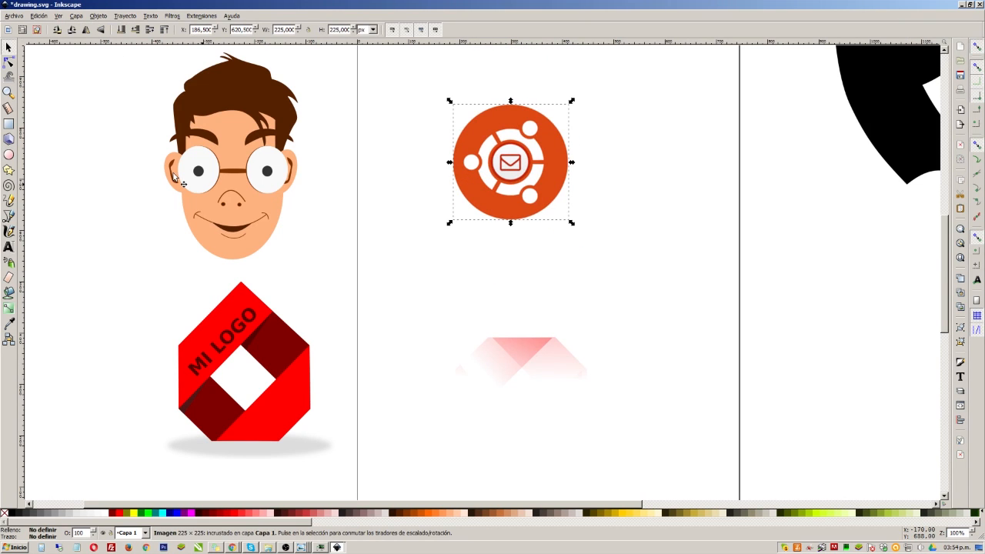
Draw a grey circle about 260 px across beside the reference logo, with a concentric peach duplicate scaled to about 171 px
{"action": "left_click", "coordinate": [8, 154]}
{"action": "left_click_drag", "start_coordinate": [611, 266], "coordinate": [681, 333]}
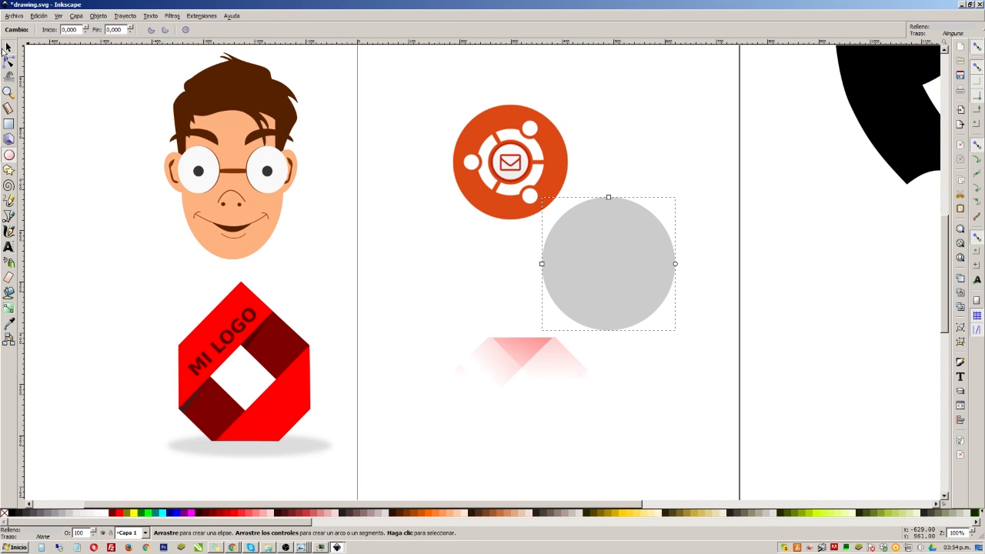
{"action": "left_click", "coordinate": [9, 48]}
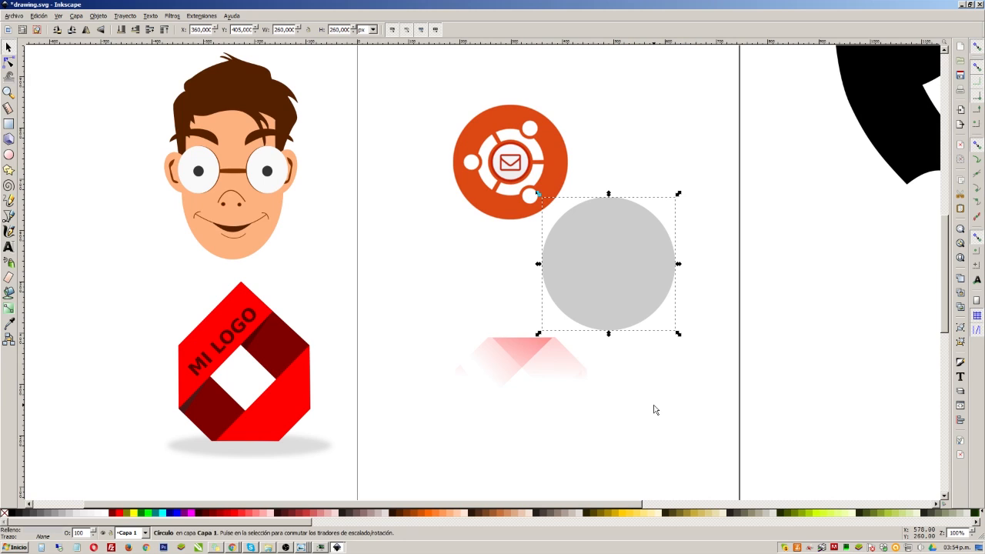
{"action": "left_click", "coordinate": [455, 513]}
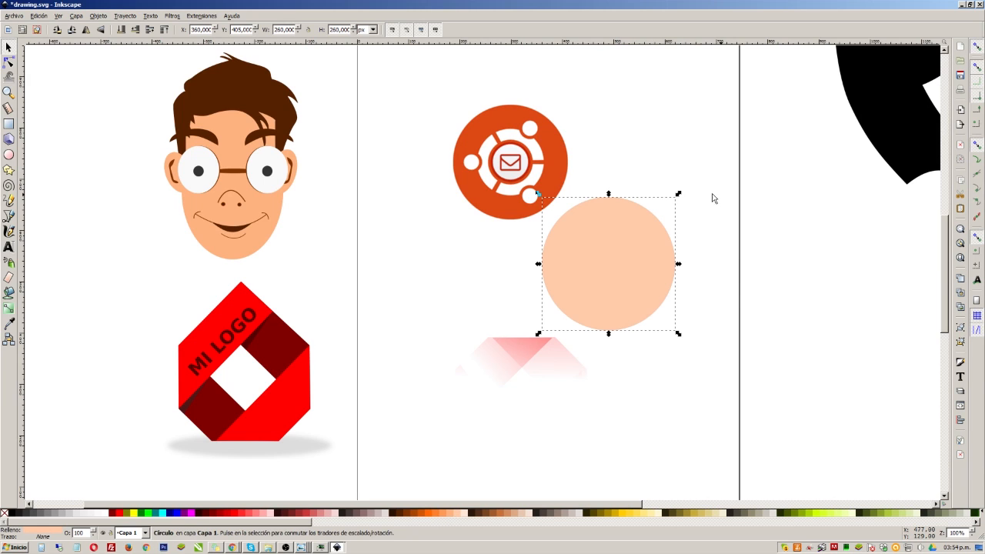
{"action": "left_click_drag", "start_coordinate": [677, 193], "coordinate": [660, 206]}
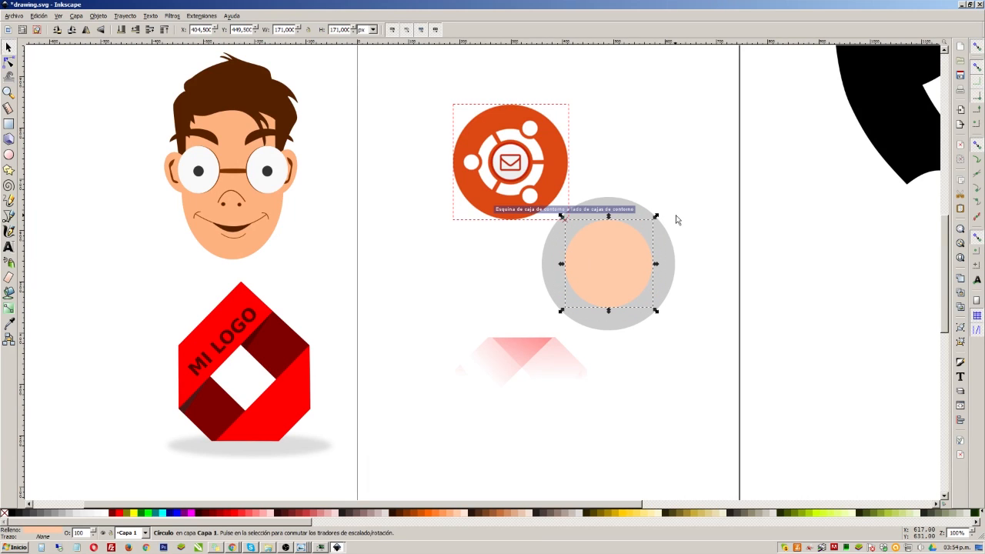
Subtract the peach circle from the grey circle with Difference to form a ring
{"action": "left_click", "coordinate": [625, 213], "text": "shift"}
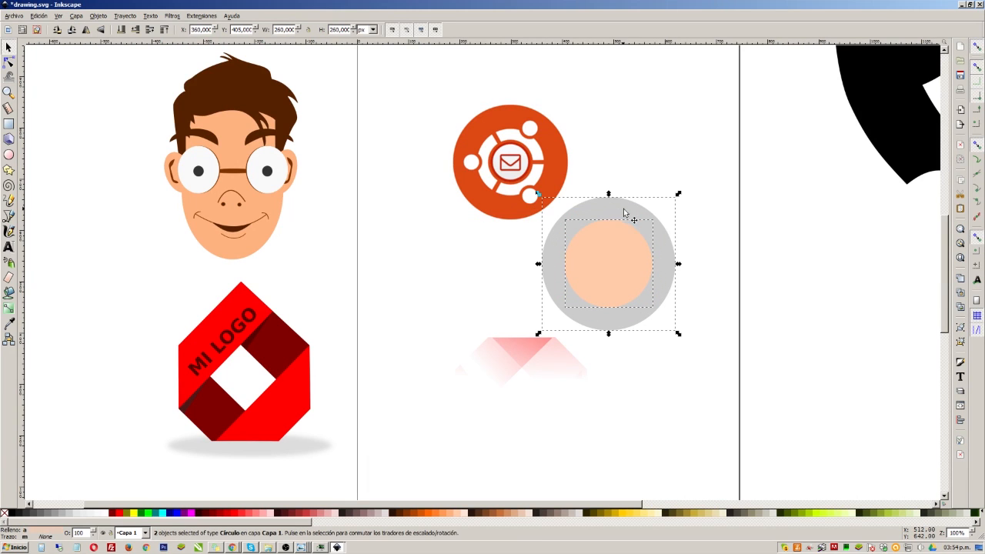
{"action": "left_click", "coordinate": [124, 16]}
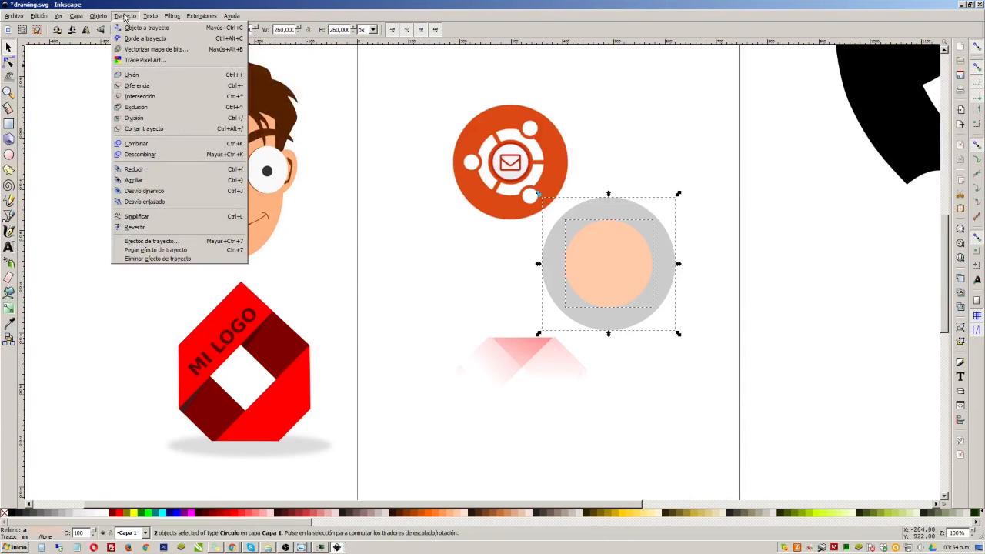
{"action": "left_click", "coordinate": [172, 91]}
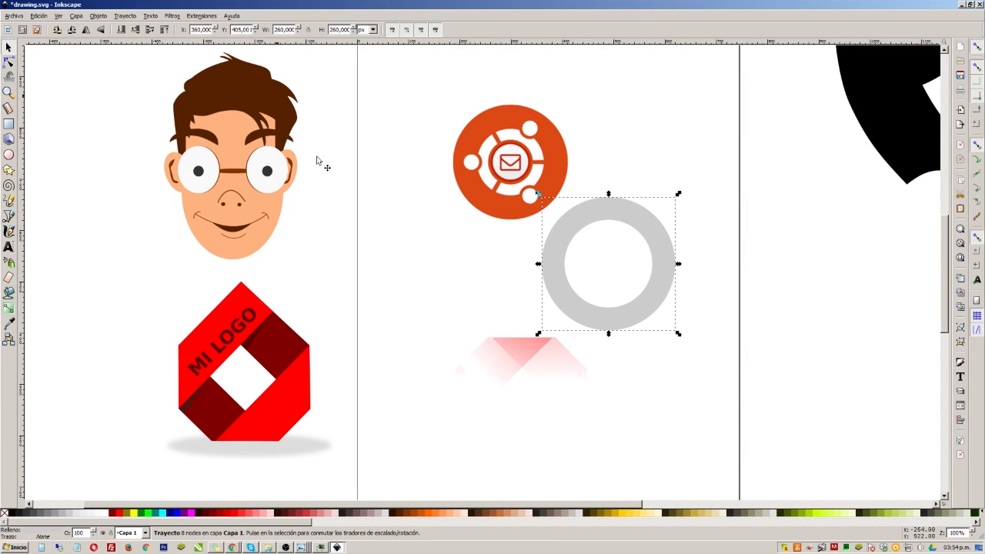
{"action": "left_click", "coordinate": [760, 271]}
{"action": "left_click", "coordinate": [661, 241]}
Draw a peach vertical bar about 25 × 375 px and centre it across the ring
{"action": "left_click", "coordinate": [9, 124]}
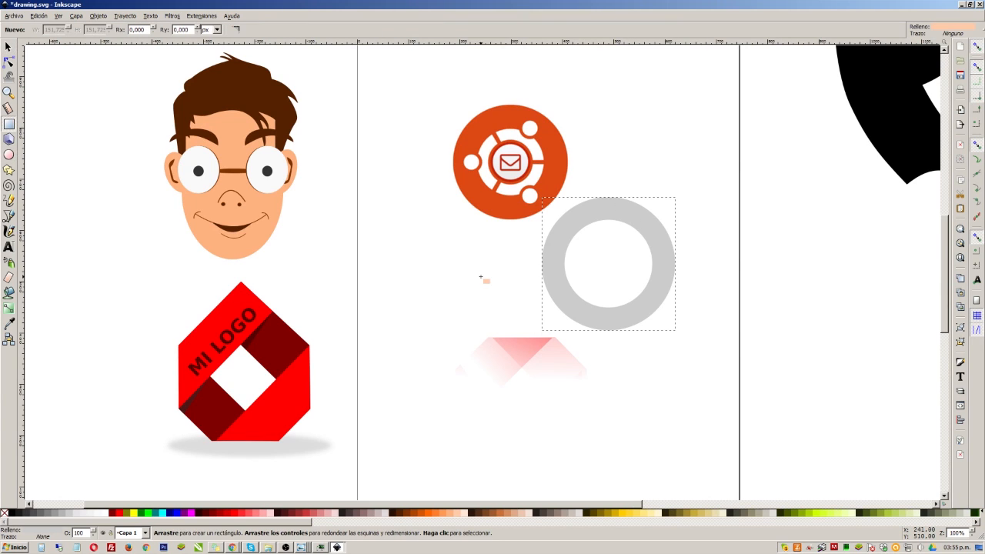
{"action": "left_click_drag", "start_coordinate": [609, 179], "coordinate": [620, 370]}
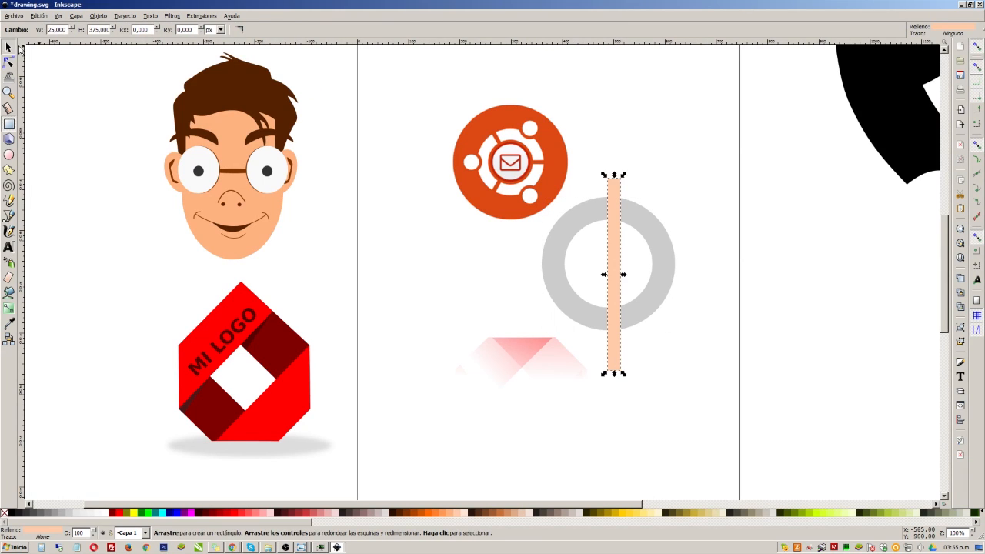
{"action": "left_click", "coordinate": [9, 46]}
{"action": "left_click_drag", "start_coordinate": [613, 251], "coordinate": [606, 247]}
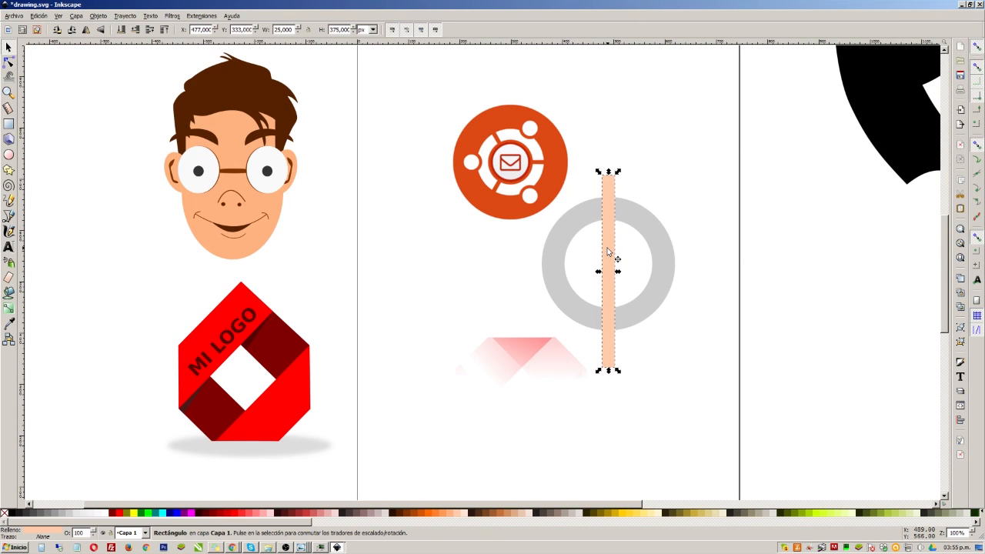
Duplicate the vertical bar, try the copy rotated horizontally and then diagonally across the ring, and delete both bars
{"action": "key", "text": "ctrl+d"}
{"action": "left_click_drag", "start_coordinate": [617, 170], "coordinate": [713, 281]}
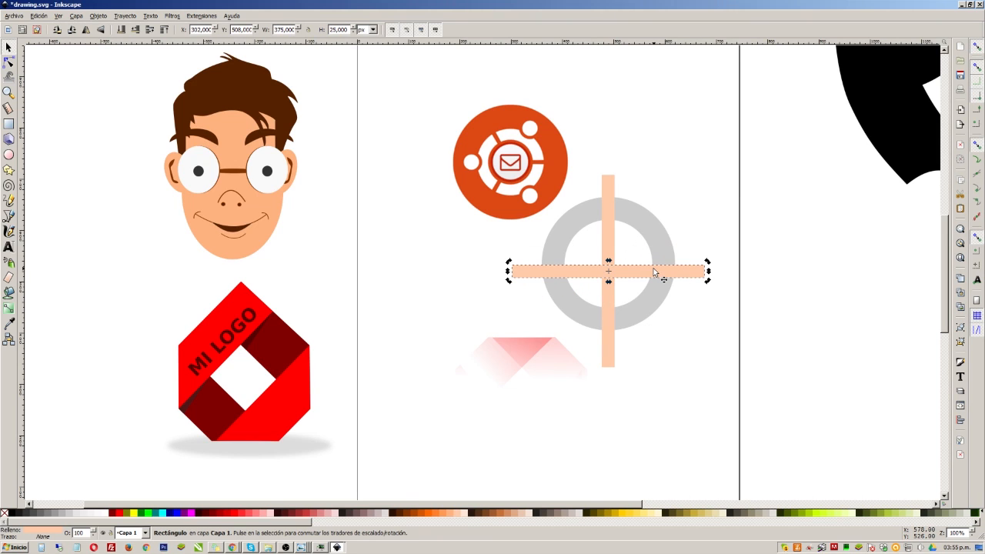
{"action": "left_click_drag", "start_coordinate": [707, 262], "coordinate": [694, 204]}
{"action": "left_click", "coordinate": [606, 191], "text": "shift"}
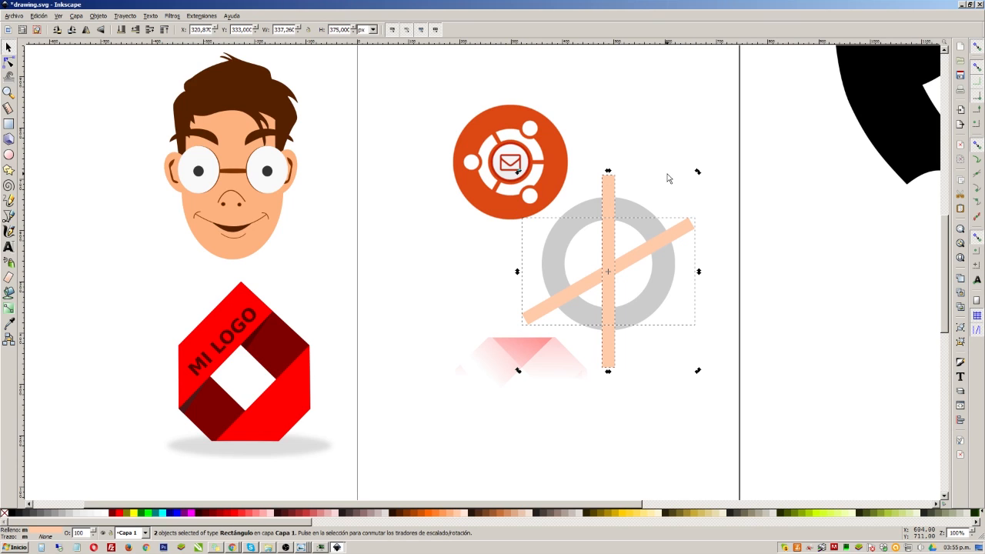
{"action": "key", "text": "Delete"}
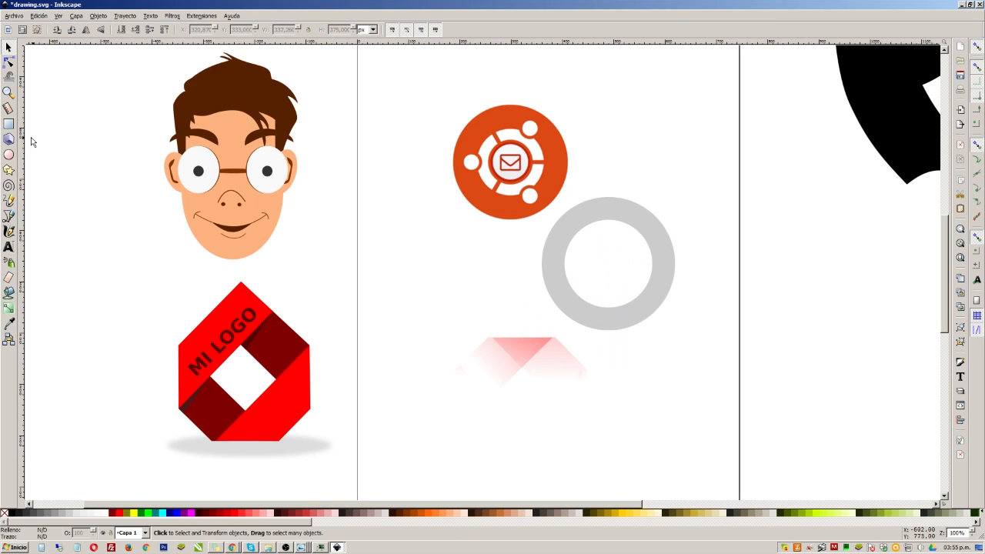
Draw a peach vertical bar about 21 × 140 px across the grey ring's upper edge
{"action": "left_click", "coordinate": [8, 124]}
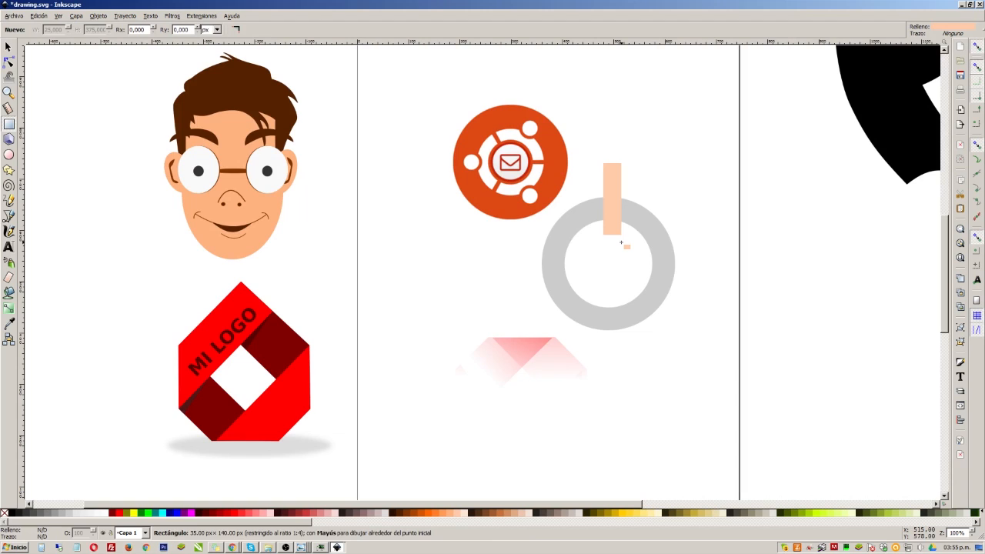
{"action": "left_click_drag", "start_coordinate": [621, 242], "coordinate": [621, 243]}
{"action": "left_click", "coordinate": [7, 48]}
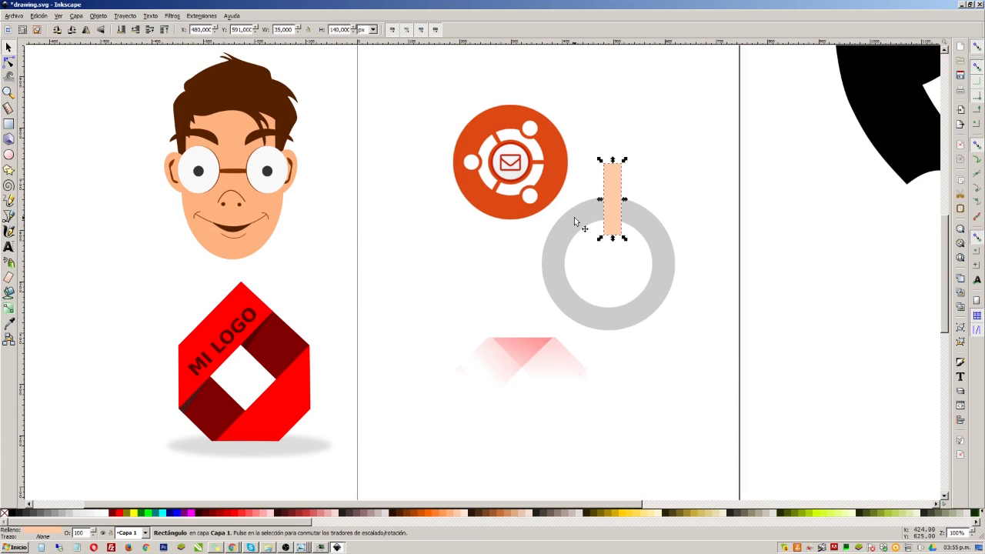
{"action": "left_click_drag", "start_coordinate": [624, 200], "coordinate": [606, 242]}
Set the bar's rotation centre to the ring's centre and distribute three copies across the ring's upper-left, upper-right and bottom parts
{"action": "left_click", "coordinate": [621, 179]}
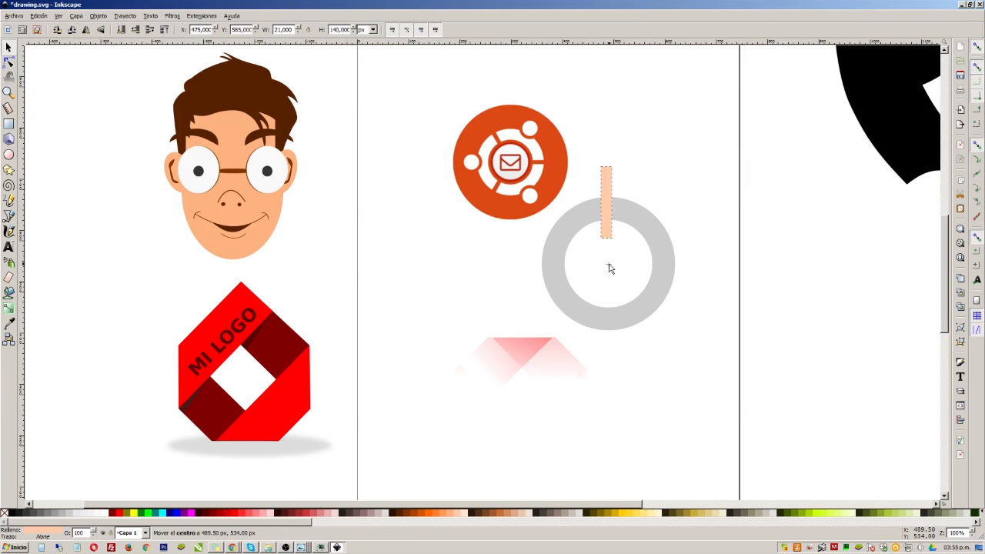
{"action": "left_click", "coordinate": [606, 201]}
{"action": "left_click_drag", "start_coordinate": [616, 166], "coordinate": [614, 372]}
{"action": "left_click", "coordinate": [660, 232], "text": "shift"}
{"action": "left_click", "coordinate": [570, 233], "text": "shift"}
{"action": "left_click", "coordinate": [99, 16]}
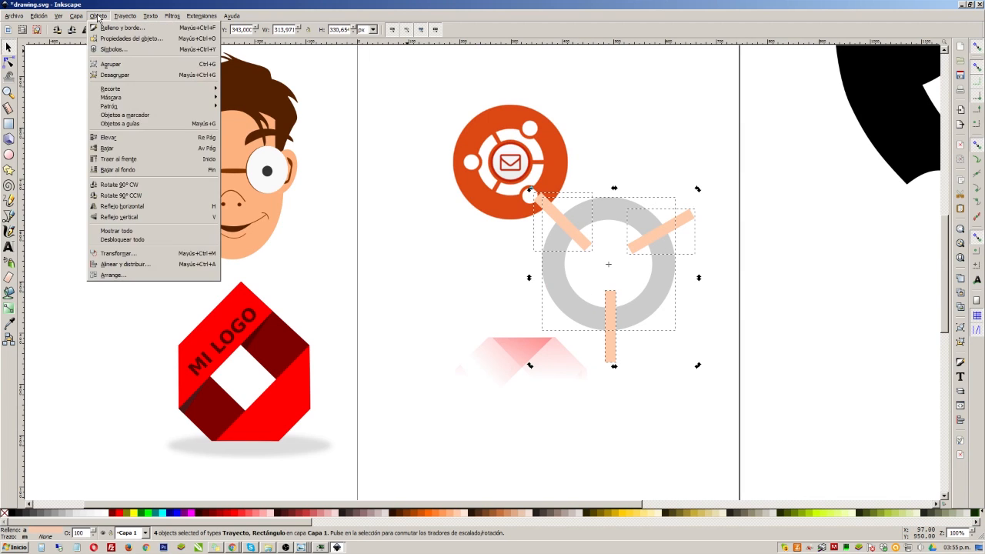
{"action": "left_click", "coordinate": [163, 97]}
{"action": "left_click", "coordinate": [756, 286]}
Try moving the three bars away from their places on the ring, and undo the moves
{"action": "left_click_drag", "start_coordinate": [653, 244], "coordinate": [700, 249]}
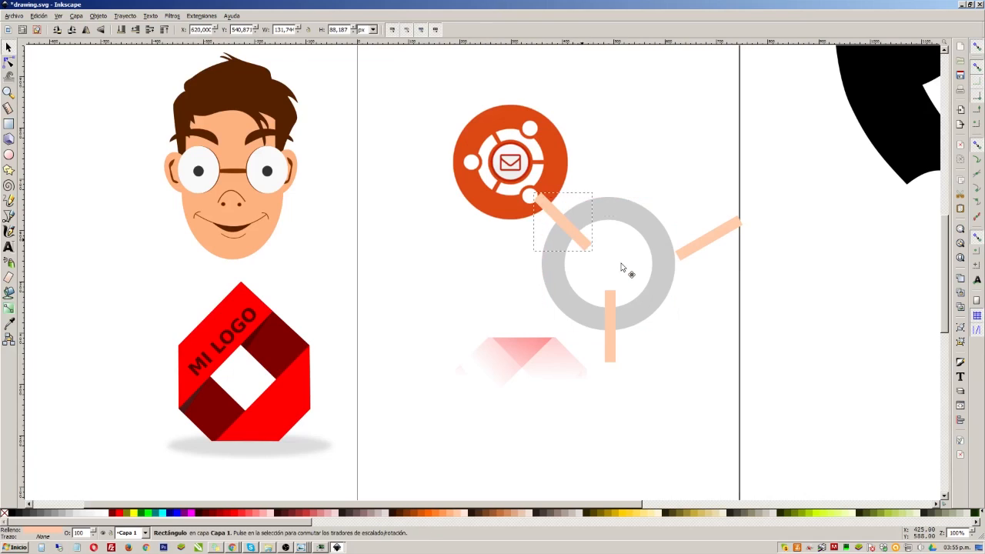
{"action": "left_click_drag", "start_coordinate": [565, 223], "coordinate": [599, 250]}
{"action": "left_click_drag", "start_coordinate": [613, 323], "coordinate": [566, 331]}
{"action": "key", "text": "ctrl+z"}
{"action": "key", "text": "ctrl+z"}
{"action": "key", "text": "ctrl+z"}
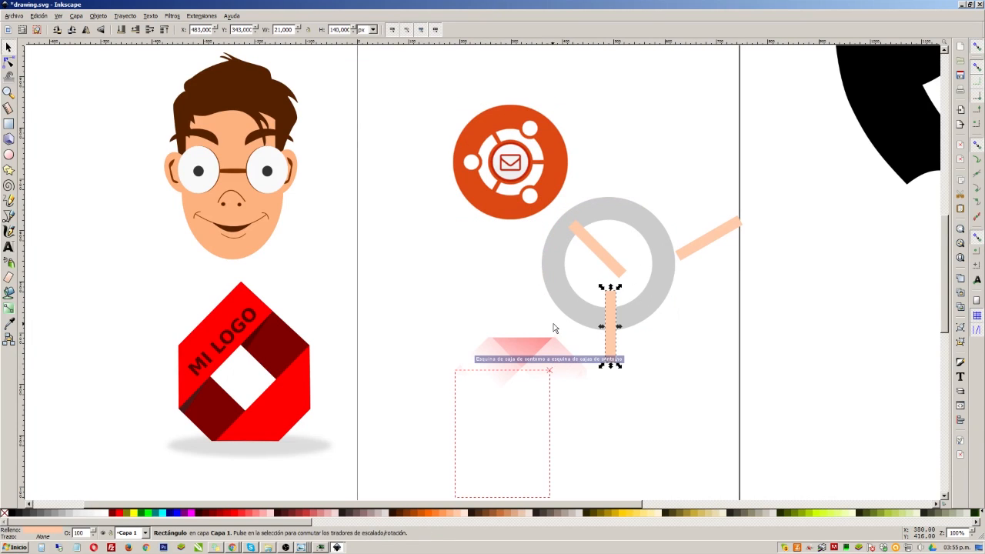
Subtract the three bars from the grey ring one by one with Difference to cut three gaps
{"action": "left_click", "coordinate": [573, 227]}
{"action": "left_click", "coordinate": [612, 213], "text": "shift"}
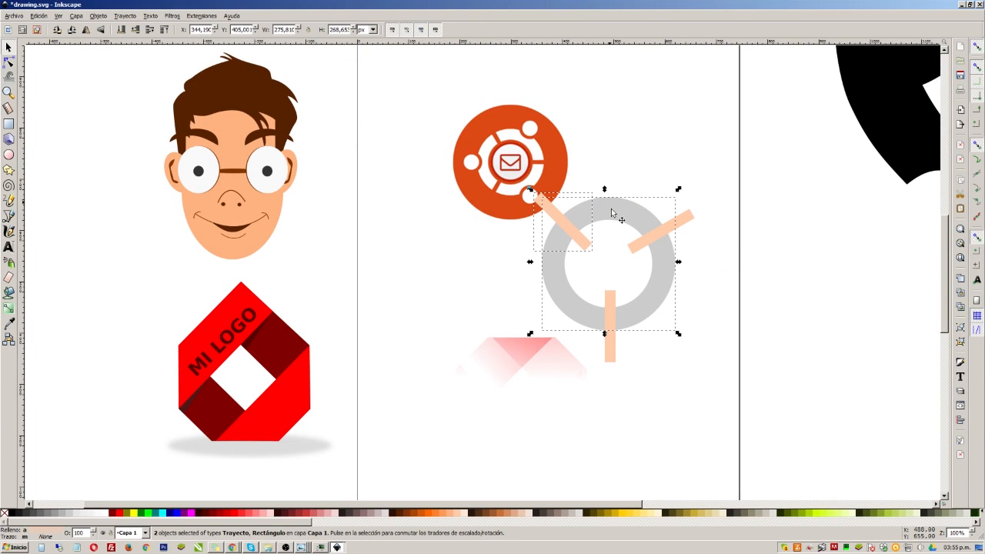
{"action": "left_click", "coordinate": [123, 16]}
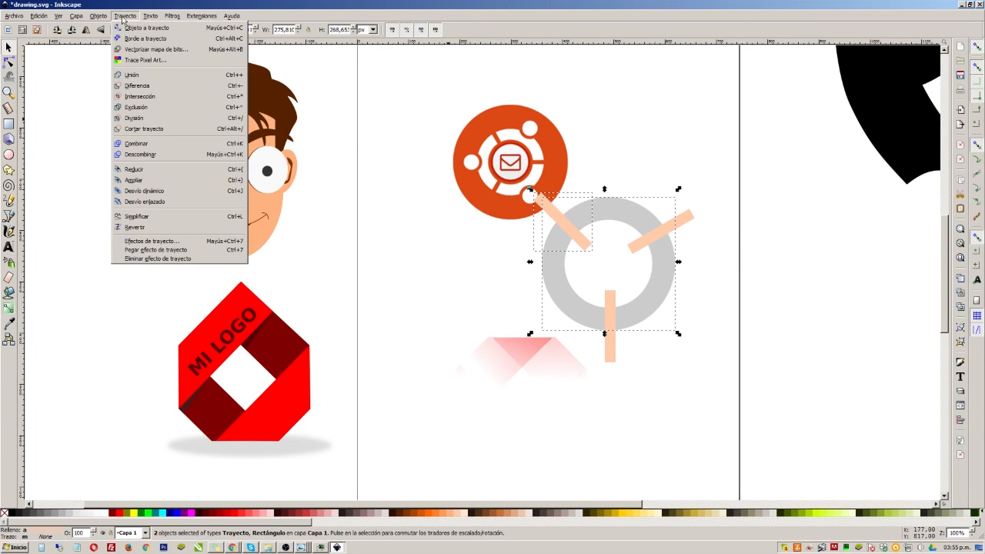
{"action": "left_click", "coordinate": [154, 87]}
{"action": "left_click", "coordinate": [654, 250], "text": "shift"}
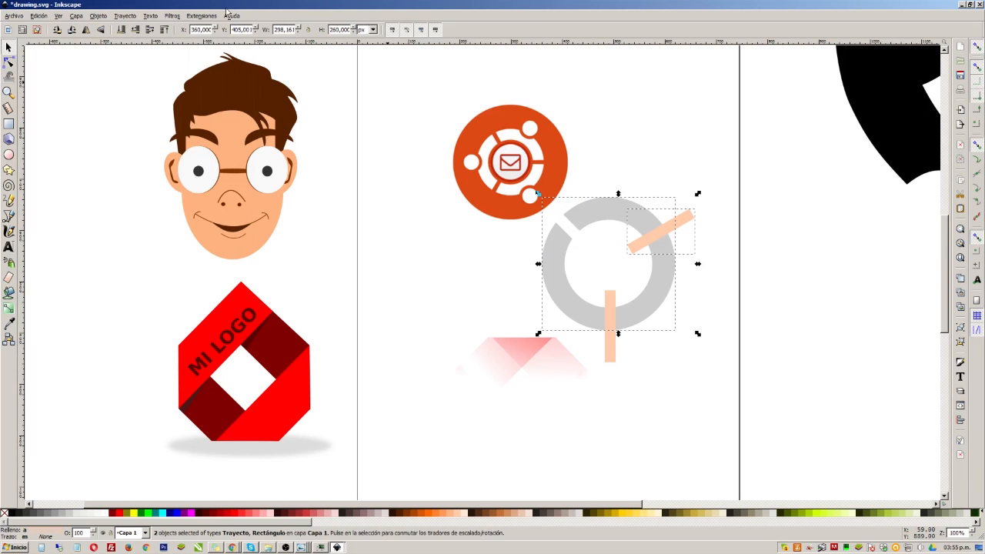
{"action": "left_click", "coordinate": [124, 16]}
{"action": "left_click", "coordinate": [153, 88]}
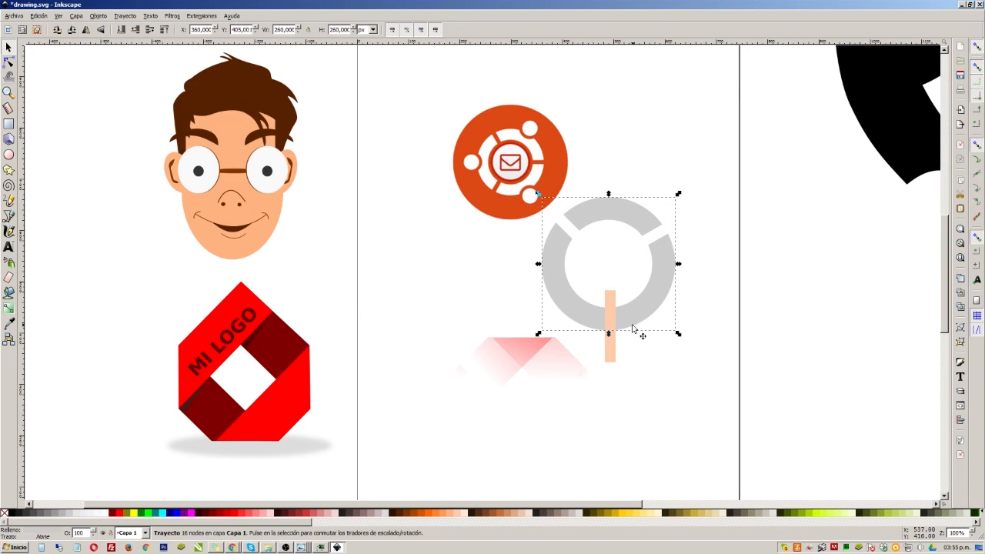
{"action": "left_click", "coordinate": [605, 344], "text": "shift"}
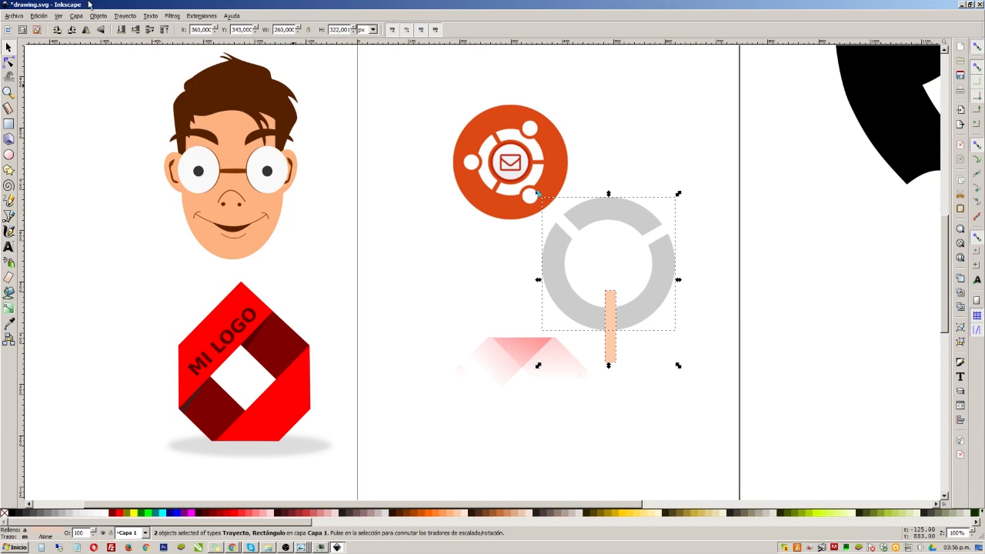
{"action": "left_click", "coordinate": [123, 17]}
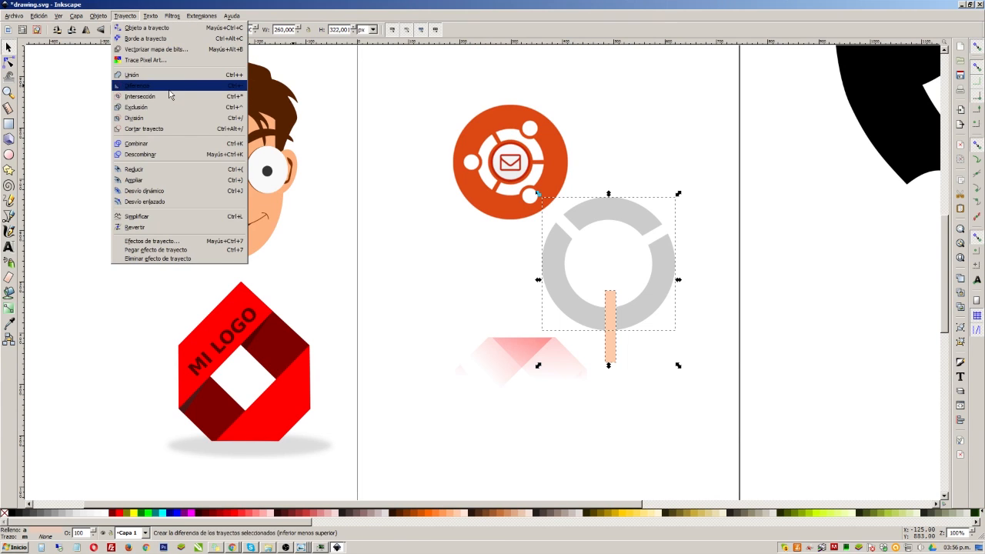
{"action": "left_click", "coordinate": [154, 88]}
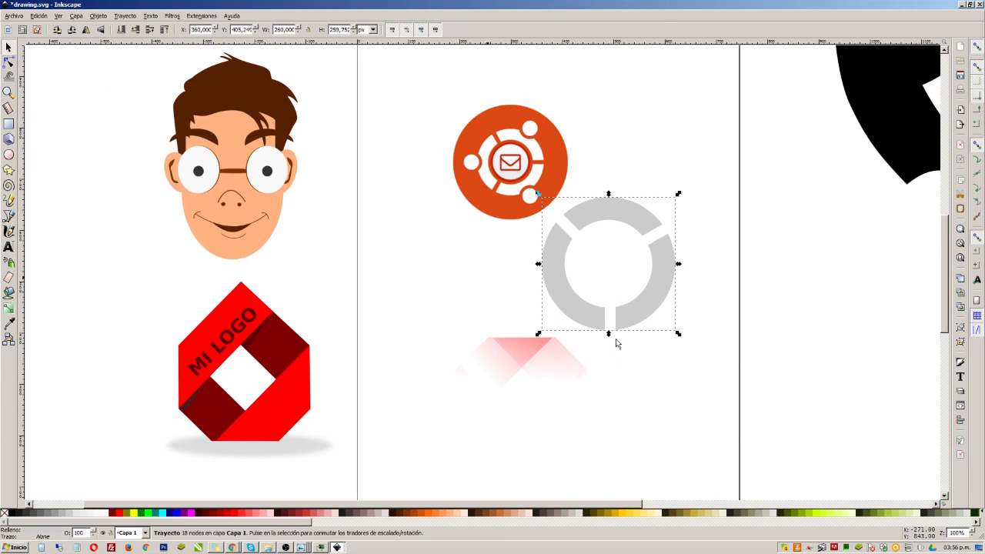
Draw a peach circle about 153 px across and centre it inside the segmented ring
{"action": "left_click", "coordinate": [8, 154]}
{"action": "left_click_drag", "start_coordinate": [598, 258], "coordinate": [647, 299]}
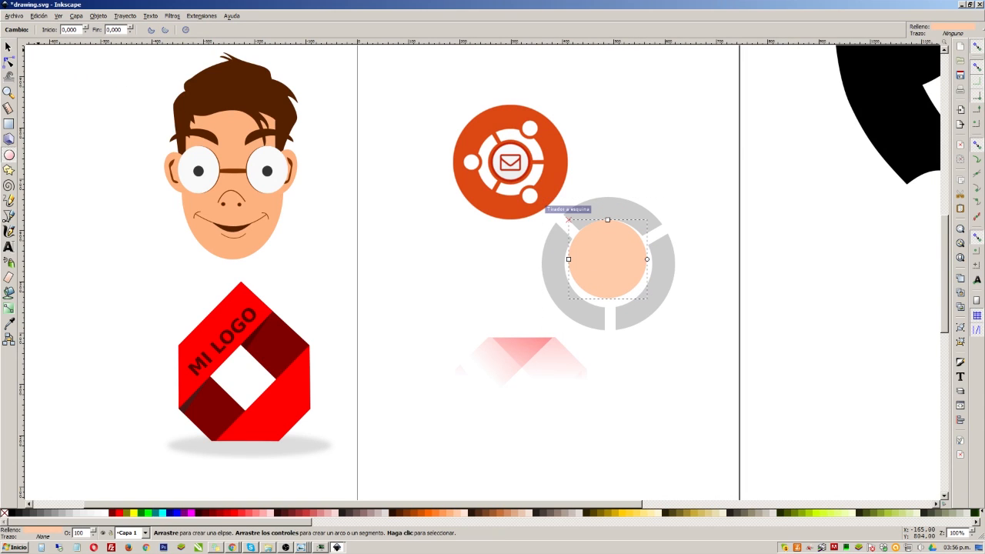
{"action": "left_click", "coordinate": [8, 47]}
{"action": "mouse_move", "coordinate": [609, 263]}
{"action": "left_mouse_down"}
{"action": "mouse_move", "coordinate": [631, 270]}
{"action": "mouse_move", "coordinate": [617, 269]}
{"action": "left_mouse_up"}
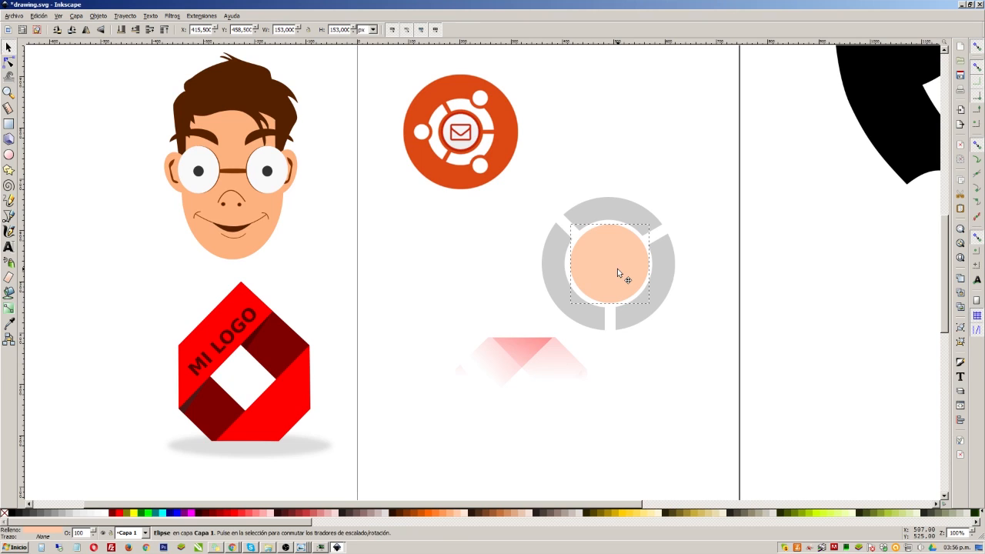
{"action": "left_click", "coordinate": [620, 273]}
{"action": "left_click", "coordinate": [689, 307]}
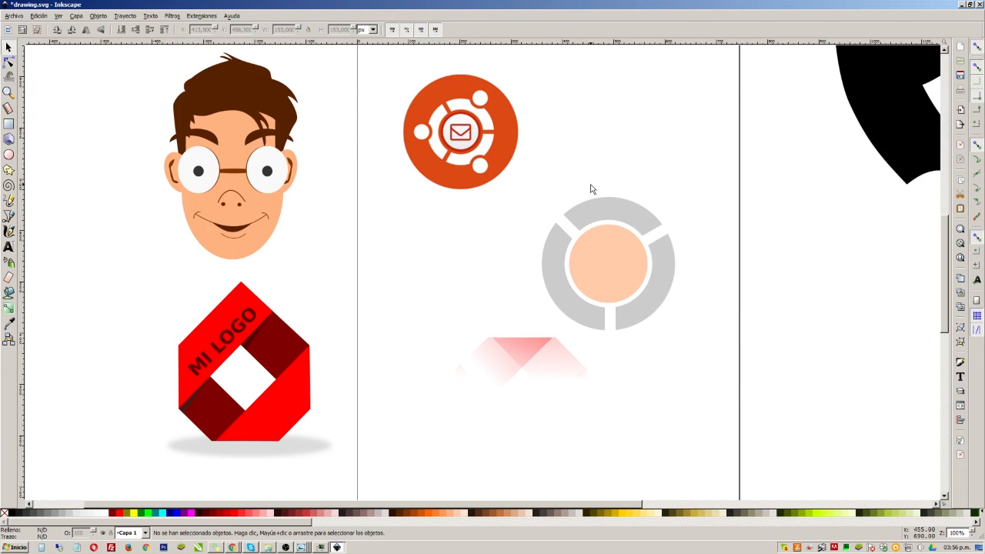
Place a duplicate of the central peach circle above the ring and scale it to about 82 px
{"action": "left_click_drag", "start_coordinate": [613, 265], "coordinate": [626, 135]}
{"action": "key", "text": "ctrl+z"}
{"action": "scroll", "coordinate": [627, 135], "scroll_direction": "up", "scroll_amount": 1, "text": "ctrl"}
{"action": "left_click_drag", "start_coordinate": [613, 280], "coordinate": [617, 183]}
{"action": "left_click", "coordinate": [645, 182]}
{"action": "left_click", "coordinate": [612, 170]}
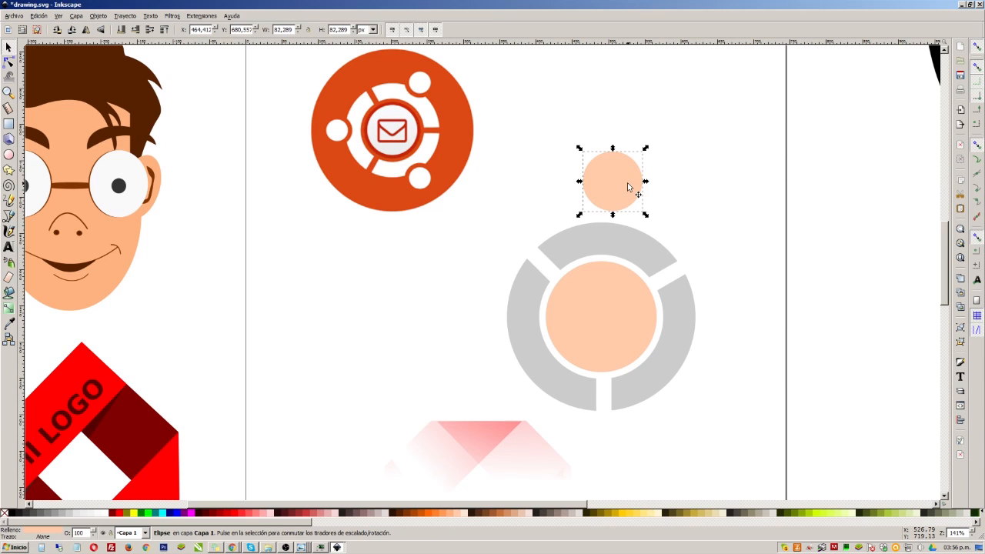
{"action": "left_click_drag", "start_coordinate": [645, 148], "coordinate": [644, 151]}
Duplicate the small circle, fill one of the two with olive and overlap it with the ring's upper edge
{"action": "left_click_drag", "start_coordinate": [607, 181], "coordinate": [617, 203]}
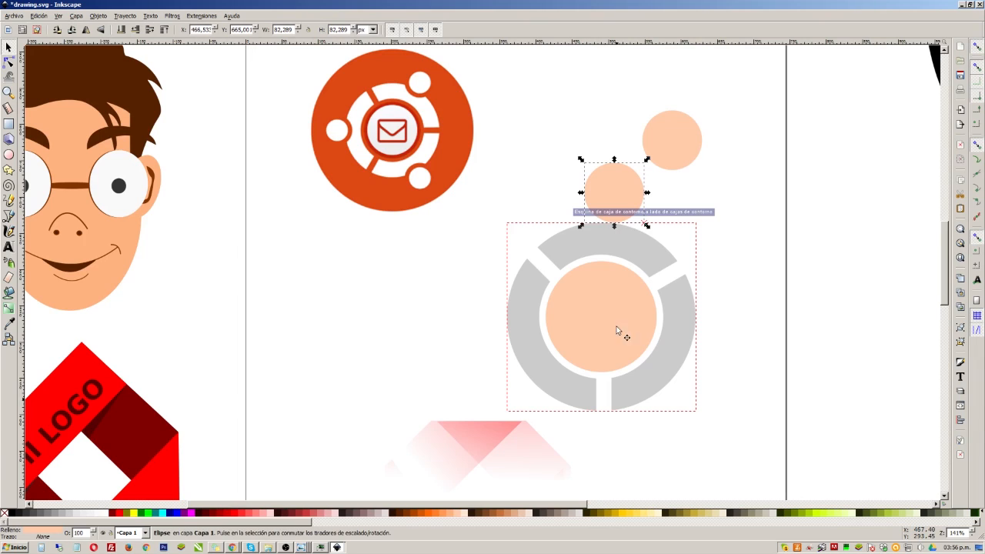
{"action": "left_click", "coordinate": [750, 513]}
{"action": "left_click_drag", "start_coordinate": [607, 190], "coordinate": [613, 213]}
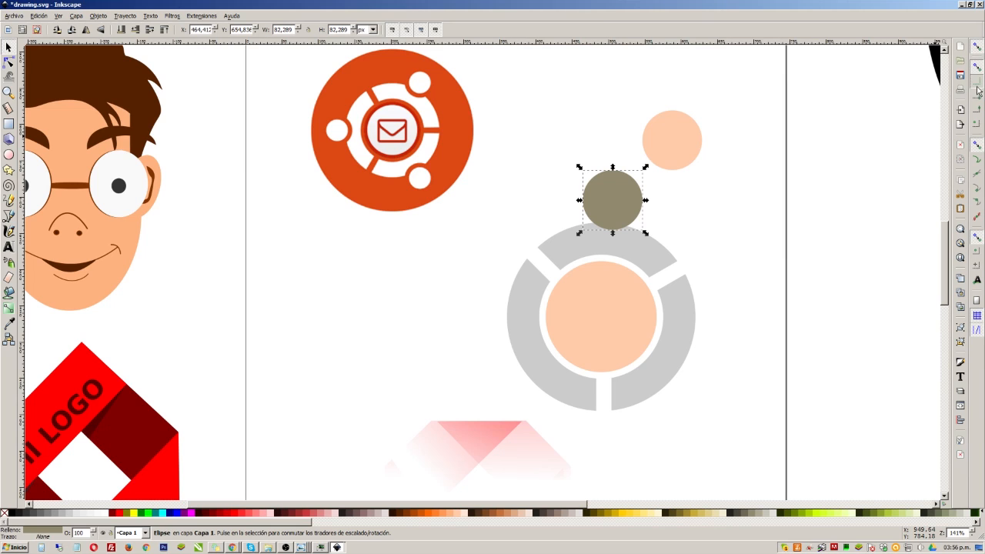
Move the other peach circle over the olive one, shrink it to about 72 × 70 px and set it just above
{"action": "left_click", "coordinate": [660, 156]}
{"action": "left_click_drag", "start_coordinate": [683, 146], "coordinate": [624, 206]}
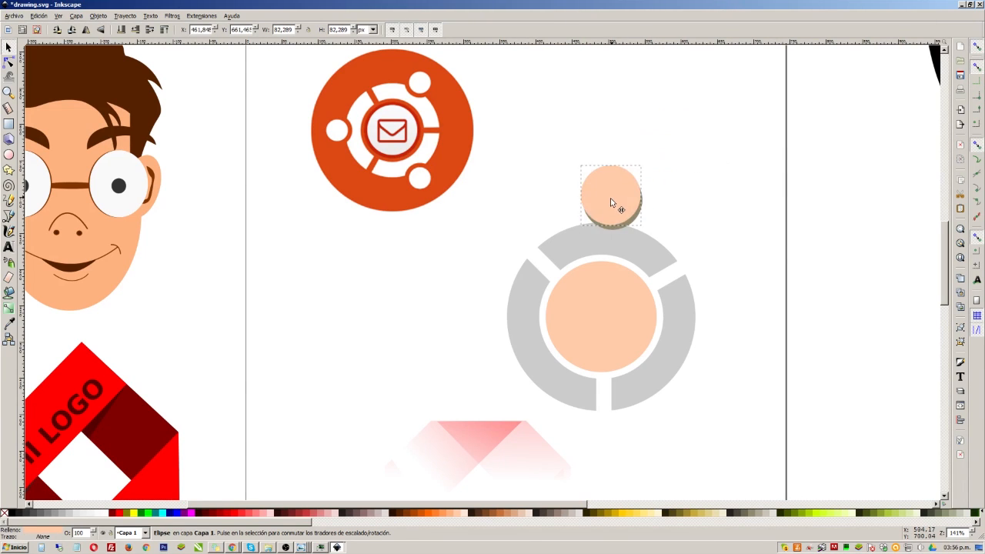
{"action": "left_click_drag", "start_coordinate": [644, 168], "coordinate": [640, 173]}
{"action": "left_click", "coordinate": [670, 213]}
{"action": "left_click_drag", "start_coordinate": [623, 209], "coordinate": [622, 210]}
{"action": "left_click", "coordinate": [686, 177]}
{"action": "left_click_drag", "start_coordinate": [609, 172], "coordinate": [619, 136]}
Set the olive circle's rotation centre to the ring's centre and place copies on the ring's lower-right and lower-left edges
{"action": "left_click_drag", "start_coordinate": [611, 203], "coordinate": [600, 317]}
{"action": "left_click", "coordinate": [609, 212]}
{"action": "left_click", "coordinate": [614, 209]}
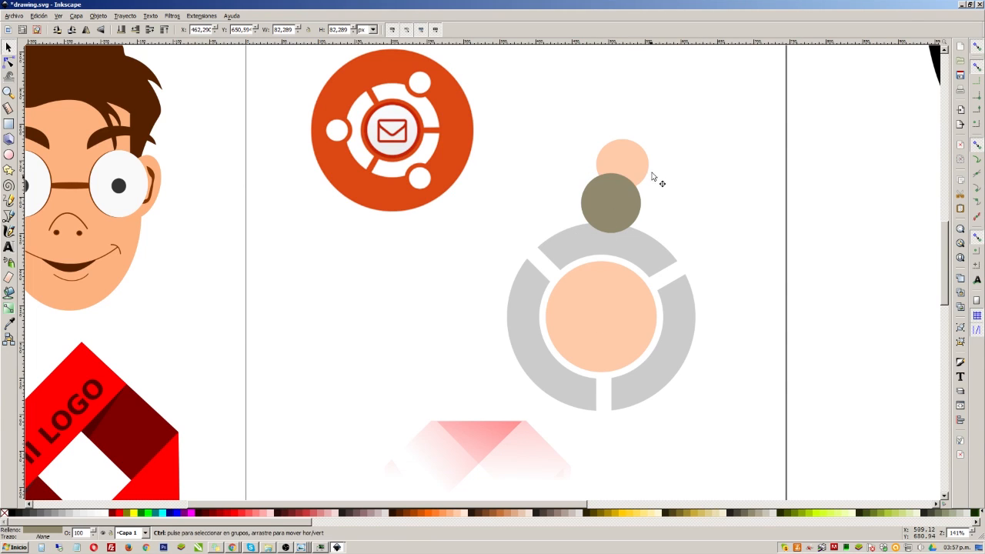
{"action": "left_click", "coordinate": [638, 174]}
{"action": "left_click_drag", "start_coordinate": [643, 170], "coordinate": [698, 398]}
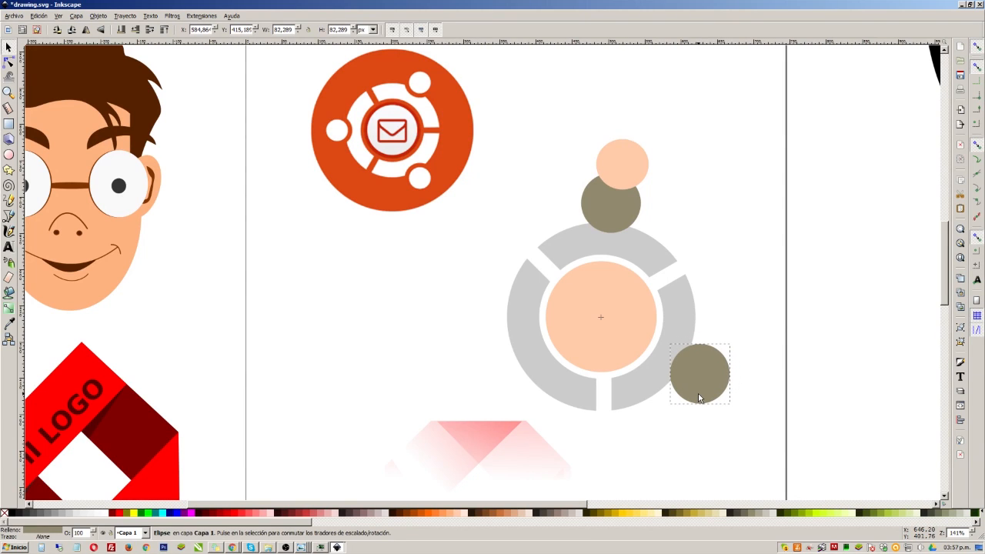
{"action": "left_click_drag", "start_coordinate": [730, 408], "coordinate": [507, 353]}
{"action": "key", "text": "ctrl+d"}
{"action": "left_click_drag", "start_coordinate": [704, 369], "coordinate": [699, 367]}
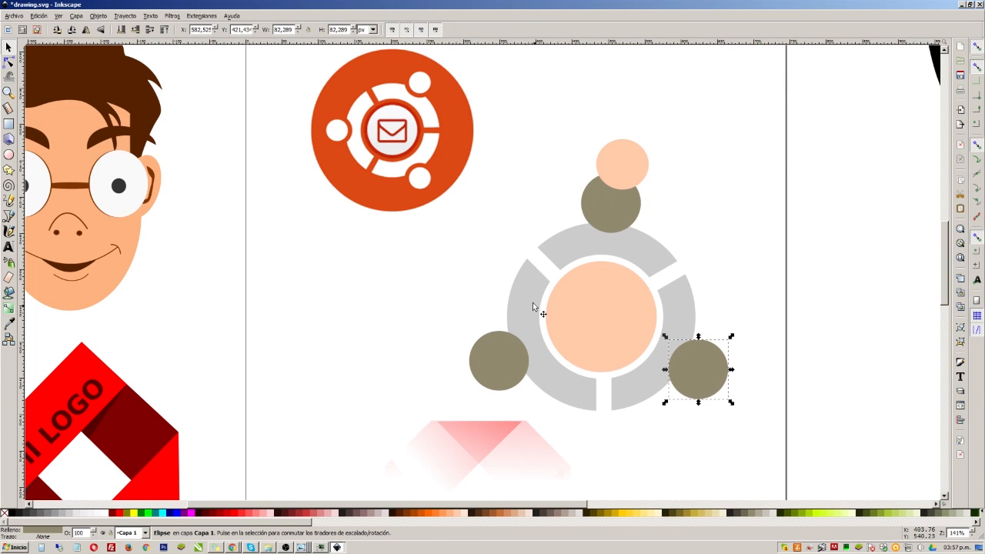
Subtract the lower-right olive circle from the grey ring with Difference
{"action": "left_click", "coordinate": [520, 330], "text": "shift"}
{"action": "left_click", "coordinate": [753, 358]}
{"action": "left_click", "coordinate": [717, 357]}
{"action": "left_click", "coordinate": [686, 308], "text": "shift"}
{"action": "left_click", "coordinate": [120, 17]}
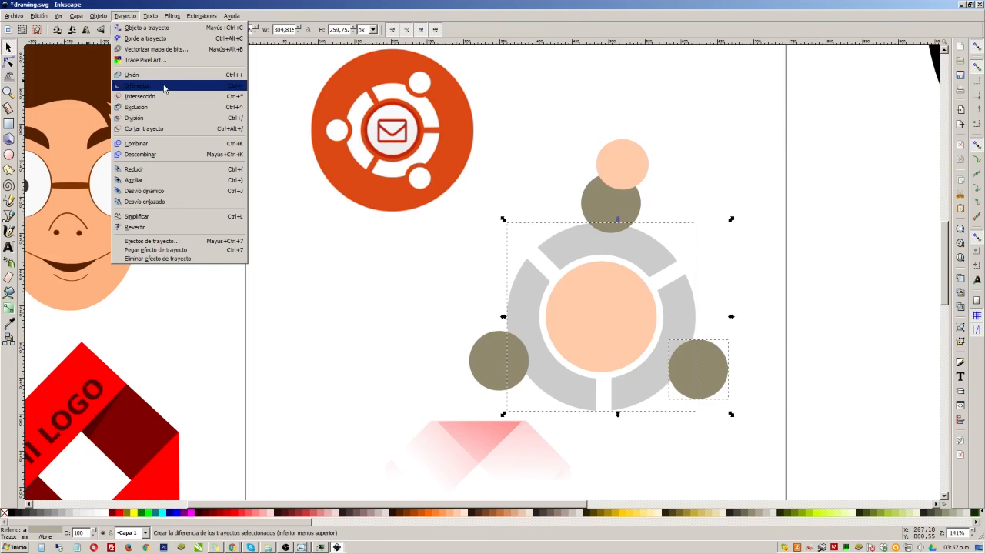
{"action": "left_click", "coordinate": [163, 83]}
Subtract the top and lower-left olive circles from the grey ring with Difference
{"action": "left_click", "coordinate": [613, 225]}
{"action": "left_click", "coordinate": [607, 247], "text": "shift"}
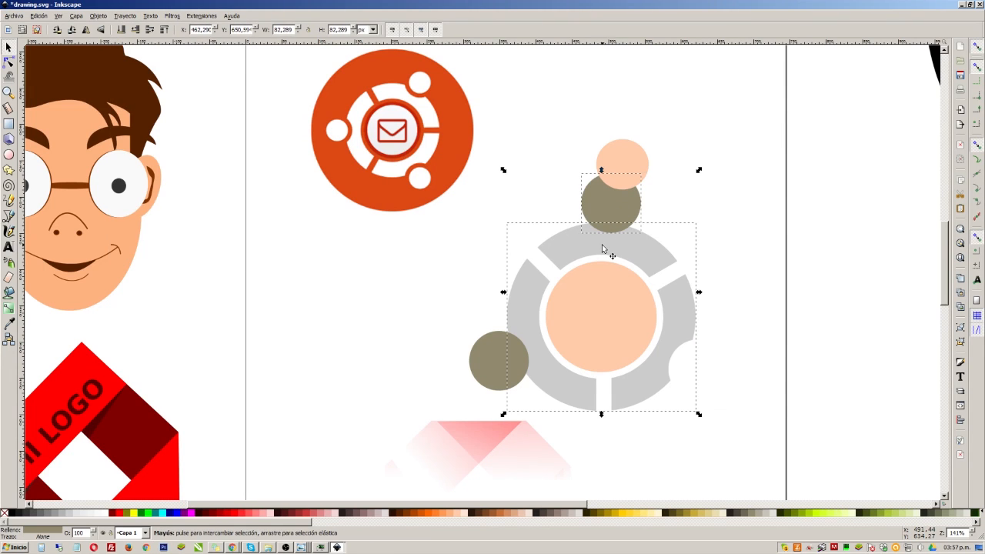
{"action": "left_click", "coordinate": [124, 16]}
{"action": "left_click", "coordinate": [164, 83]}
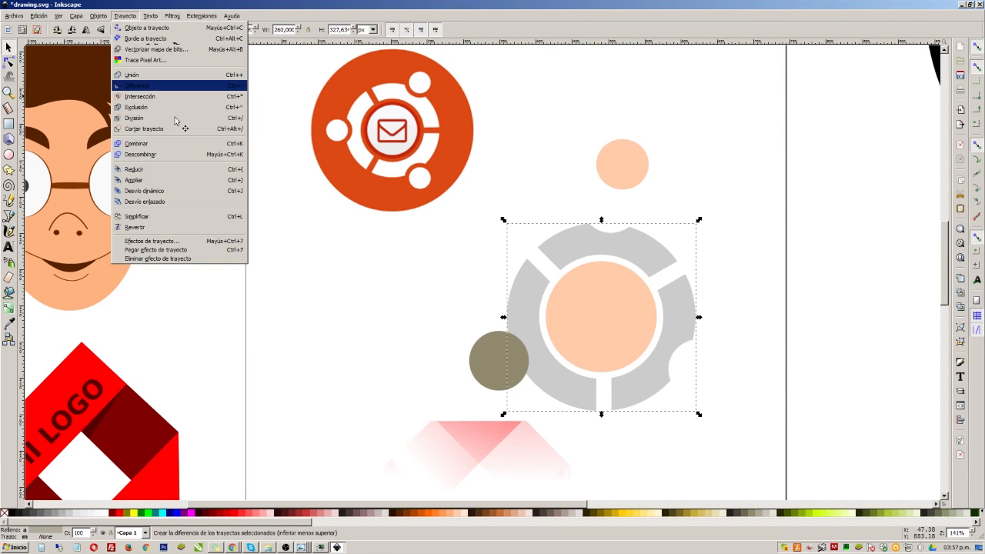
{"action": "left_click", "coordinate": [504, 376]}
{"action": "left_click", "coordinate": [549, 378], "text": "shift"}
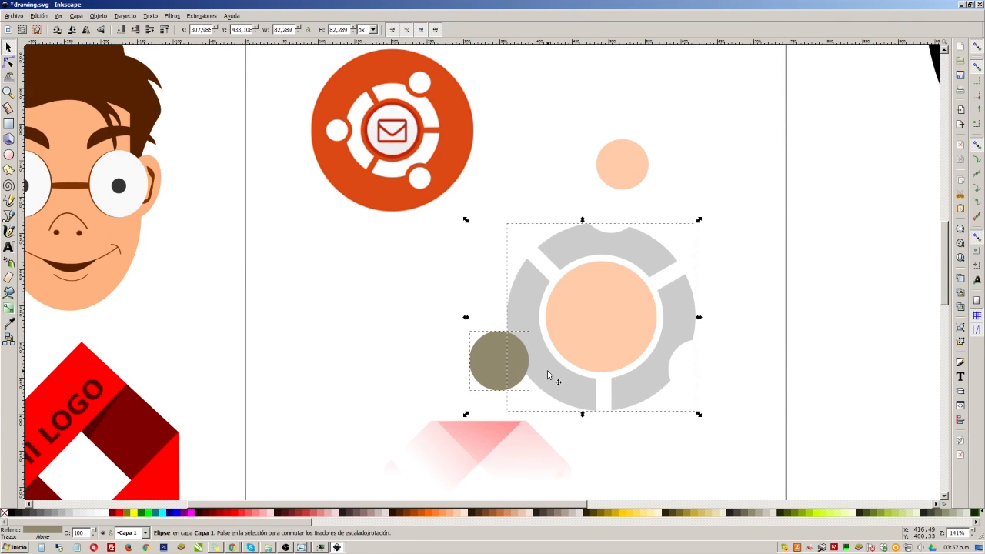
{"action": "left_click", "coordinate": [125, 17]}
{"action": "left_click", "coordinate": [187, 84]}
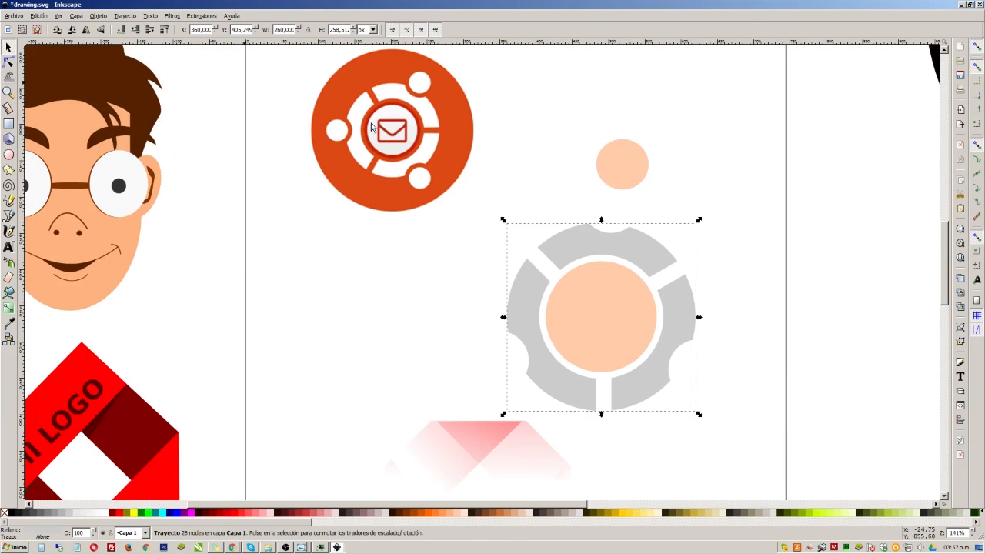
Move the small peach circle down into the ring's top notch
{"action": "left_click", "coordinate": [618, 186]}
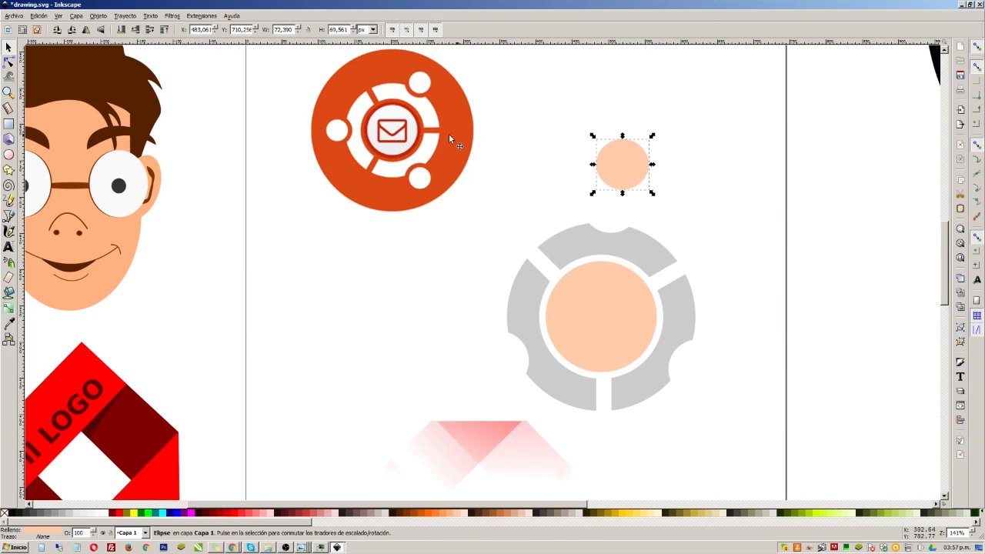
{"action": "left_click_drag", "start_coordinate": [633, 175], "coordinate": [624, 215]}
{"action": "left_click", "coordinate": [680, 209]}
{"action": "left_click", "coordinate": [624, 213]}
{"action": "left_click", "coordinate": [660, 191]}
{"action": "left_click", "coordinate": [618, 198]}
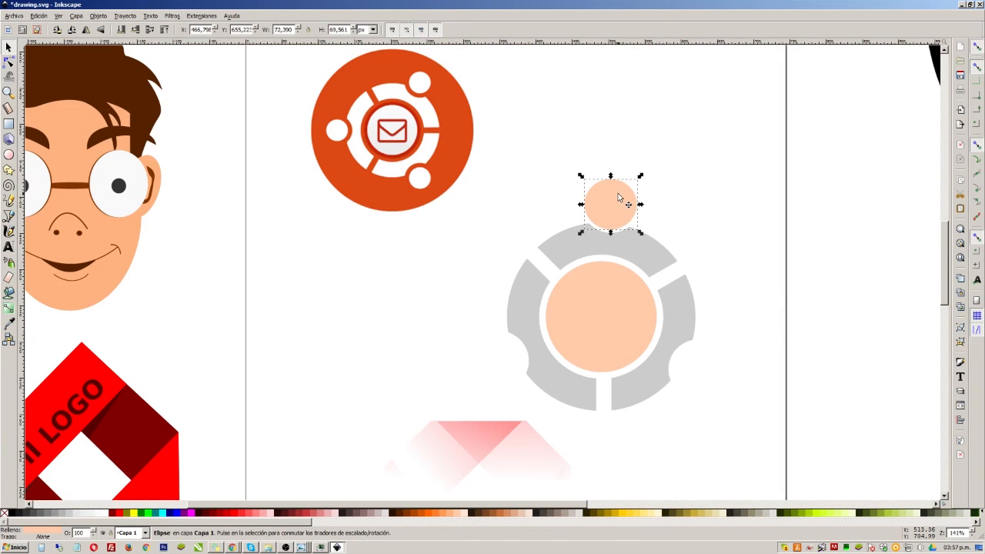
Shrink the small peach circle to about 62 × 60 px and fit duplicates into the ring's lower-right and lower-left notches
{"action": "left_click_drag", "start_coordinate": [640, 186], "coordinate": [703, 367]}
{"action": "key", "text": "ctrl+d"}
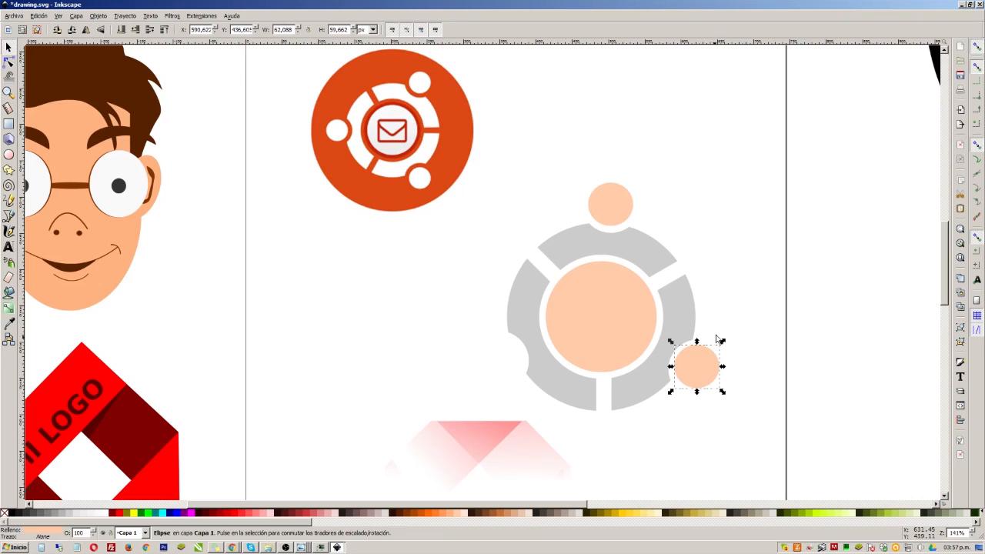
{"action": "left_click", "coordinate": [727, 420]}
{"action": "left_click", "coordinate": [694, 372]}
{"action": "key", "text": "Down"}
{"action": "left_click", "coordinate": [734, 353]}
{"action": "left_click", "coordinate": [700, 378]}
{"action": "key", "text": "ctrl+d"}
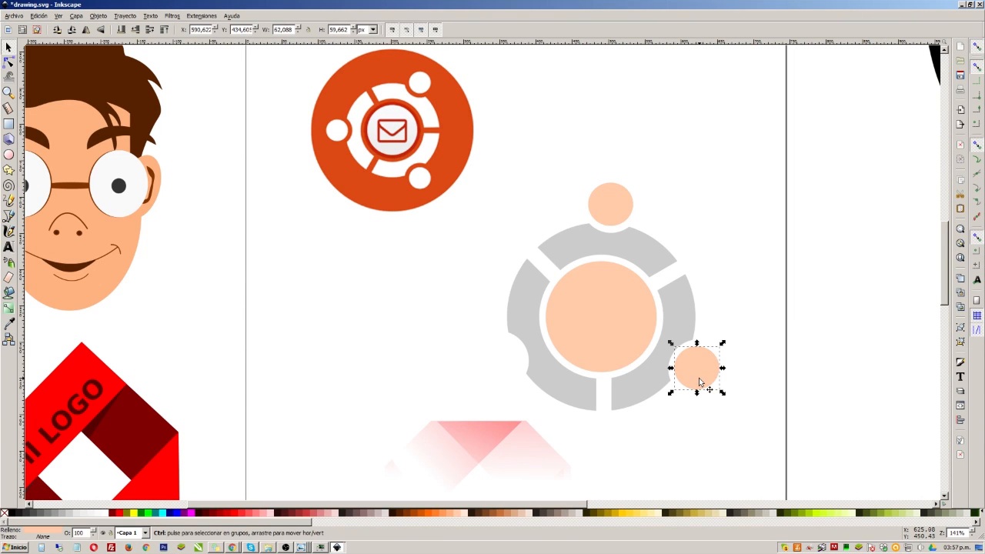
{"action": "left_click_drag", "start_coordinate": [699, 377], "coordinate": [504, 363]}
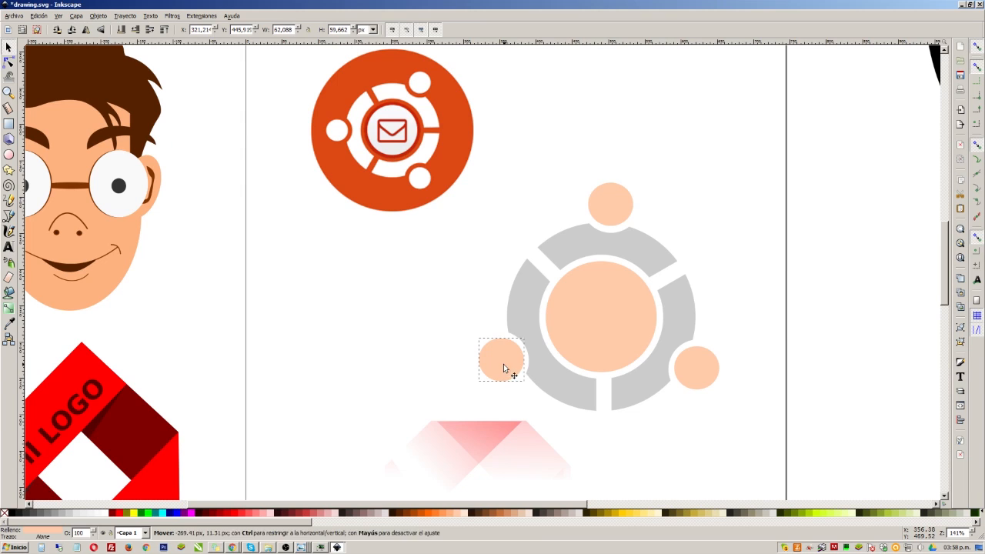
{"action": "left_click", "coordinate": [770, 252]}
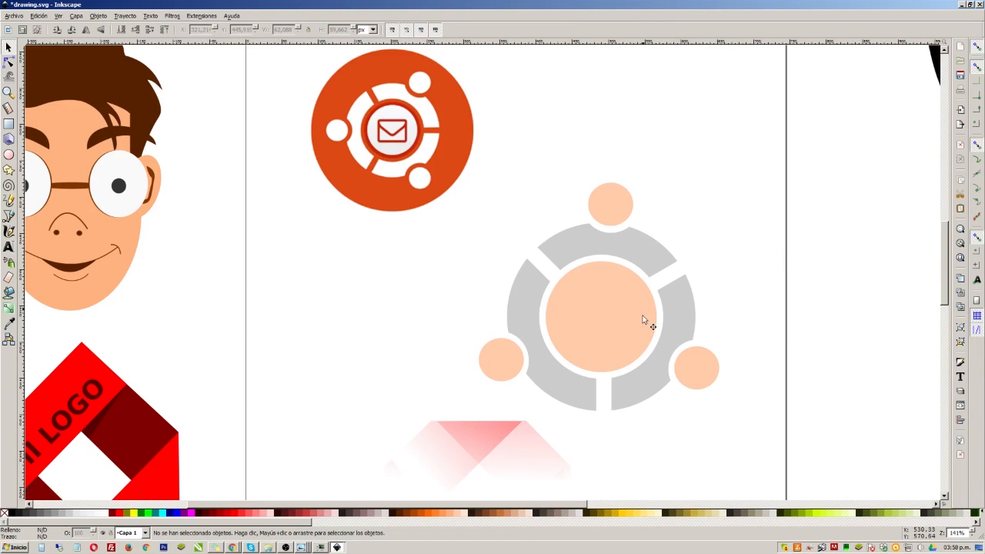
Make a concentric background circle about 437 px across from the central peach circle, placed behind the grey ring
{"action": "left_click", "coordinate": [615, 304]}
{"action": "left_click", "coordinate": [726, 266]}
{"action": "left_click", "coordinate": [637, 292]}
{"action": "left_click_drag", "start_coordinate": [658, 257], "coordinate": [762, 144]}
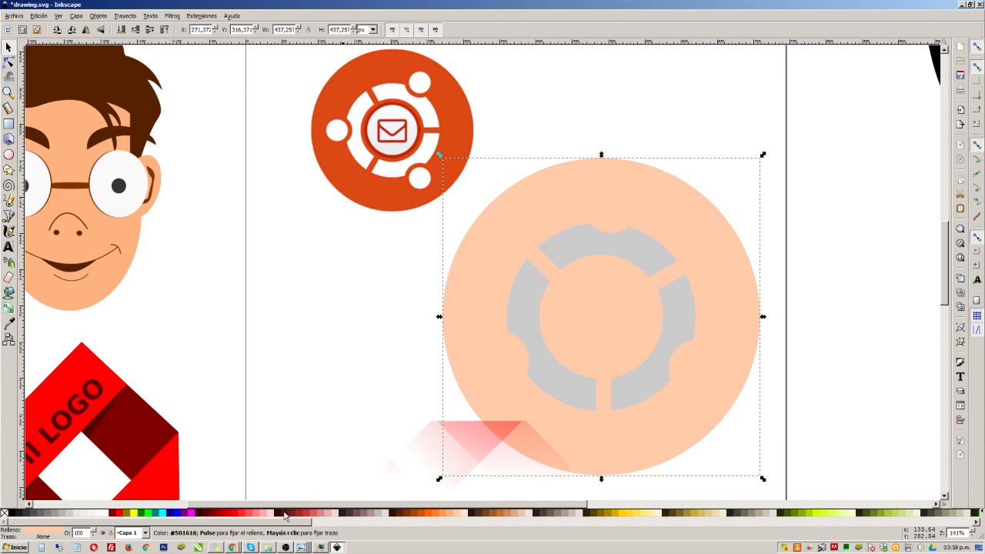
Fill the large background circle with the orange sampled from the imported round logo
{"action": "left_click", "coordinate": [308, 512]}
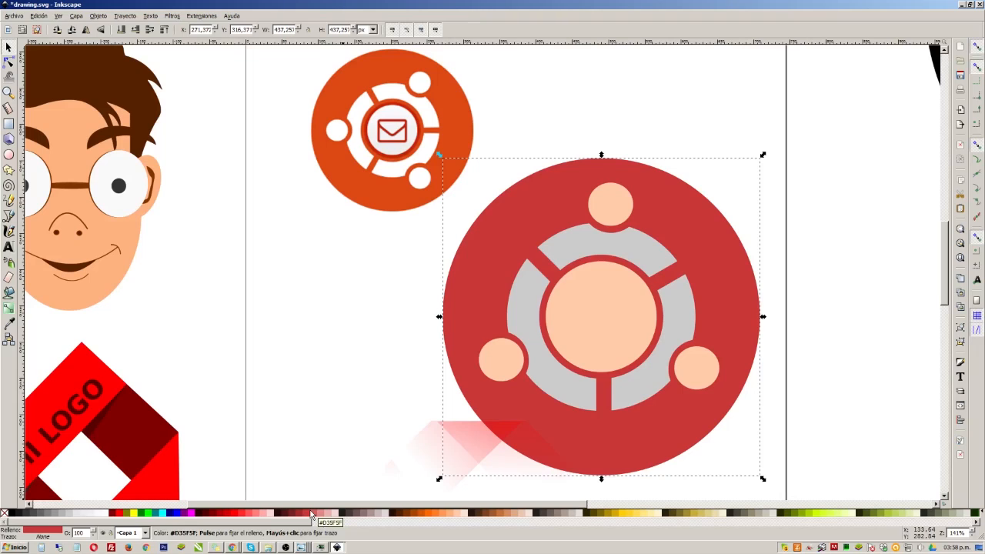
{"action": "left_click", "coordinate": [13, 329]}
{"action": "left_click", "coordinate": [359, 181]}
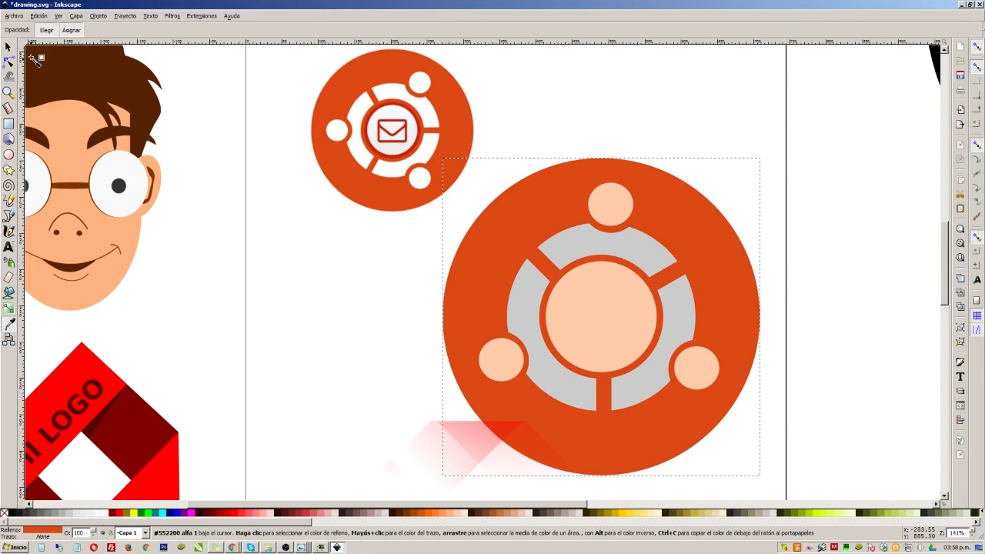
Fill the notched ring, the central circle and the three small circles of the recreated logo with white
{"action": "key", "text": "s"}
{"action": "left_click", "coordinate": [608, 208]}
{"action": "left_click", "coordinate": [589, 307], "text": "shift"}
{"action": "left_click", "coordinate": [671, 322], "text": "shift"}
{"action": "left_click", "coordinate": [515, 371], "text": "shift"}
{"action": "left_click", "coordinate": [550, 388], "text": "shift"}
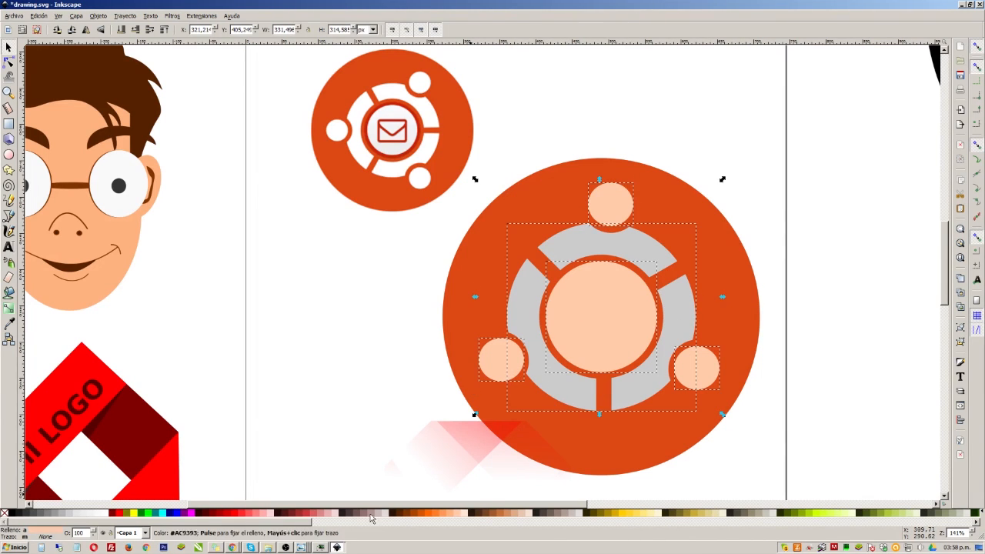
{"action": "left_click", "coordinate": [105, 513]}
{"action": "left_click", "coordinate": [296, 314]}
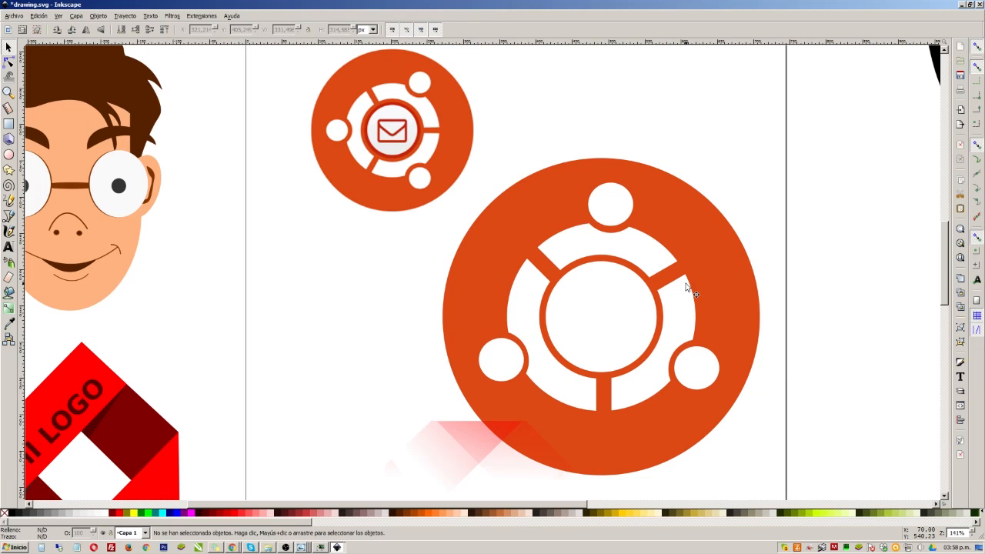
Shrink the central white circle about its centre to about 146 × 145 px
{"action": "left_click", "coordinate": [627, 301]}
{"action": "left_click", "coordinate": [653, 260]}
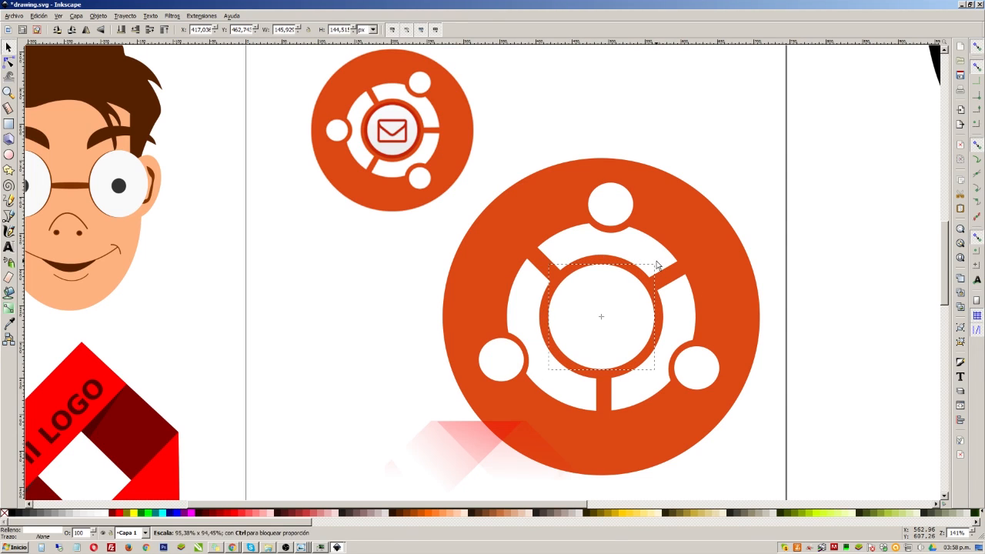
{"action": "left_click", "coordinate": [768, 150]}
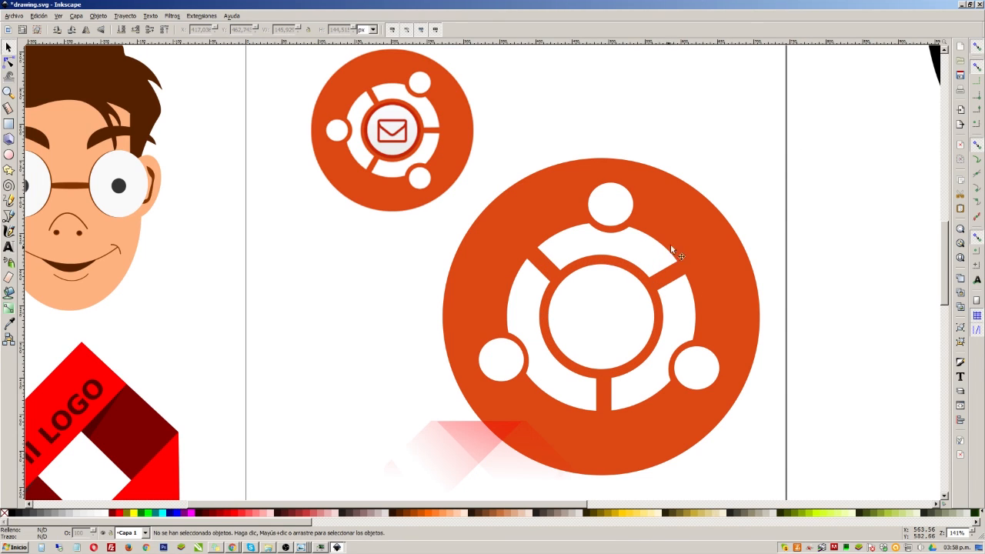
Select all pieces of the recreated orange logo, move them up the page and scale them to about 311 px across
{"action": "left_click_drag", "start_coordinate": [837, 158], "coordinate": [430, 496]}
{"action": "left_click", "coordinate": [846, 172]}
{"action": "left_click_drag", "start_coordinate": [841, 127], "coordinate": [422, 493]}
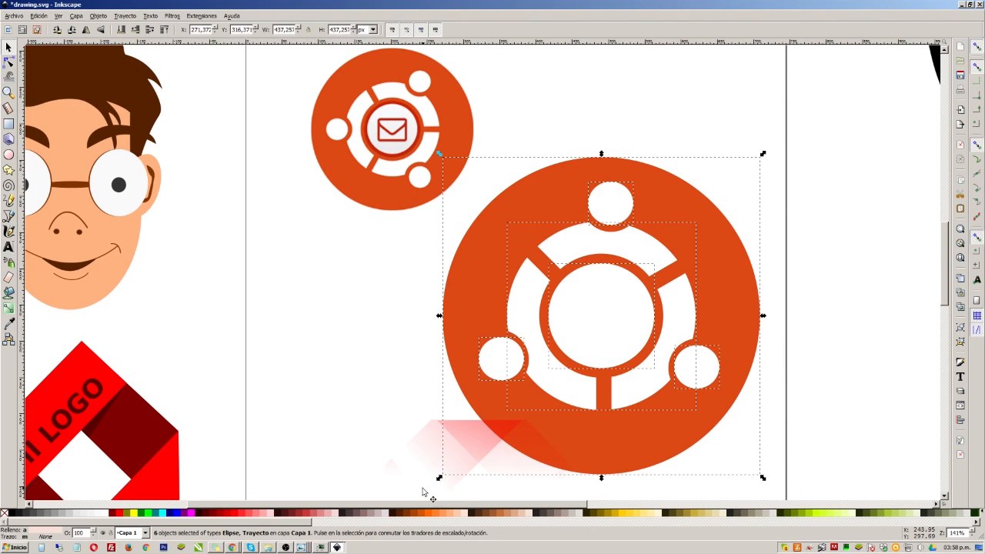
{"action": "left_click_drag", "start_coordinate": [570, 404], "coordinate": [591, 342]}
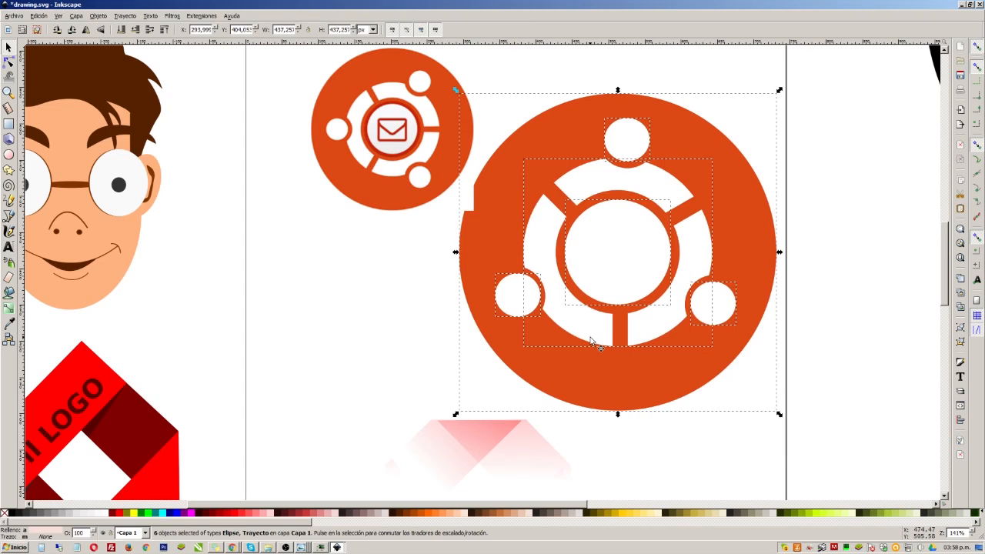
{"action": "left_click_drag", "start_coordinate": [750, 106], "coordinate": [735, 131]}
{"action": "left_click", "coordinate": [841, 226]}
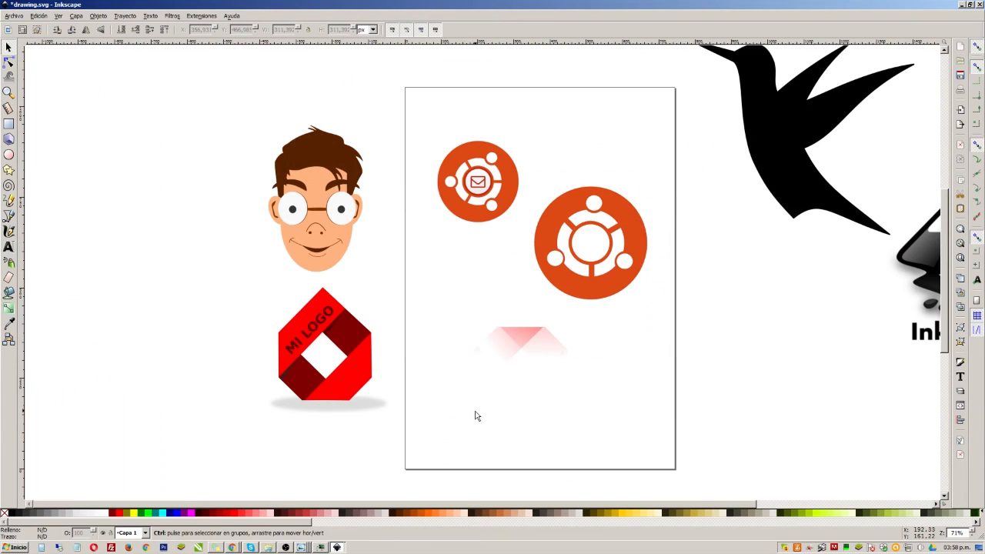
Delete the faded red reflection on the page and the grey shadow under the MI LOGO figure
{"action": "left_click", "coordinate": [517, 352]}
{"action": "key", "text": "Delete"}
{"action": "left_click_drag", "start_coordinate": [449, 455], "coordinate": [264, 287]}
{"action": "left_click", "coordinate": [371, 407]}
{"action": "key", "text": "Delete"}
Move the MI LOGO figure and the recreated orange logo side by side onto the lower part of the page
{"action": "left_click_drag", "start_coordinate": [451, 446], "coordinate": [253, 275]}
{"action": "left_click_drag", "start_coordinate": [366, 377], "coordinate": [531, 396]}
{"action": "left_click_drag", "start_coordinate": [693, 330], "coordinate": [531, 177]}
{"action": "left_click_drag", "start_coordinate": [582, 225], "coordinate": [605, 355]}
{"action": "left_click", "coordinate": [732, 311]}
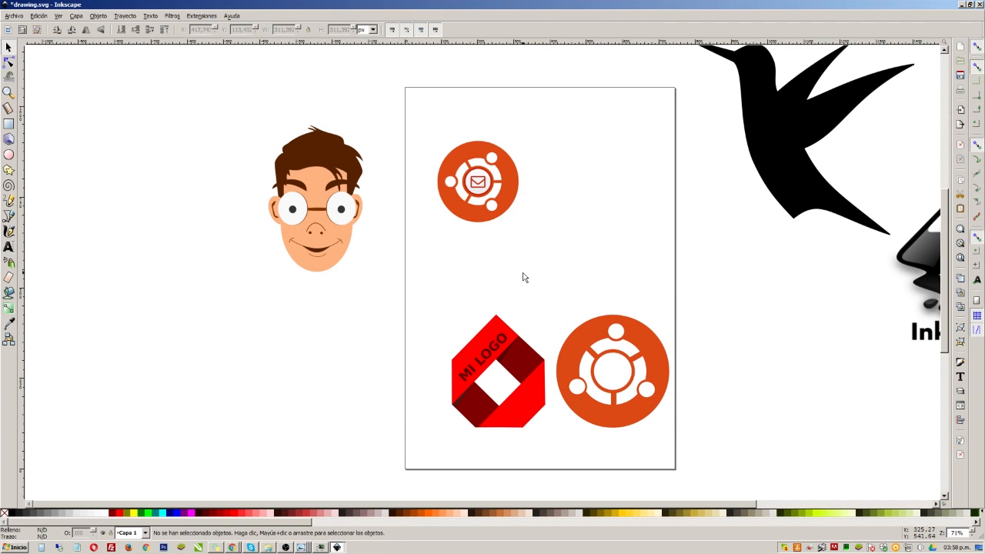
{"action": "scroll", "coordinate": [361, 208], "scroll_direction": "up", "scroll_amount": 2, "text": "ctrl"}
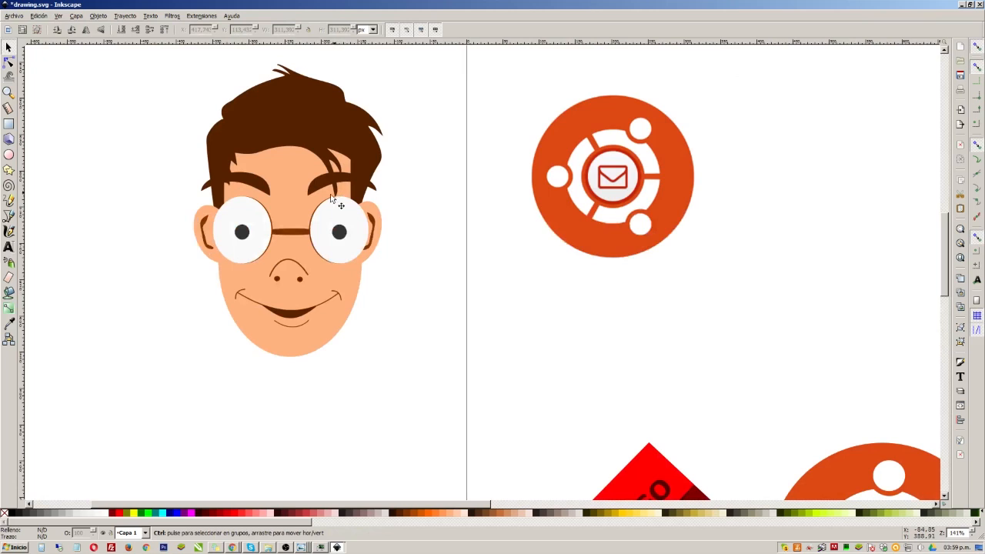
{"action": "scroll", "coordinate": [234, 166], "scroll_direction": "up", "scroll_amount": 2, "text": "ctrl"}
{"action": "scroll", "coordinate": [236, 167], "scroll_direction": "down", "scroll_amount": 3, "text": "ctrl"}
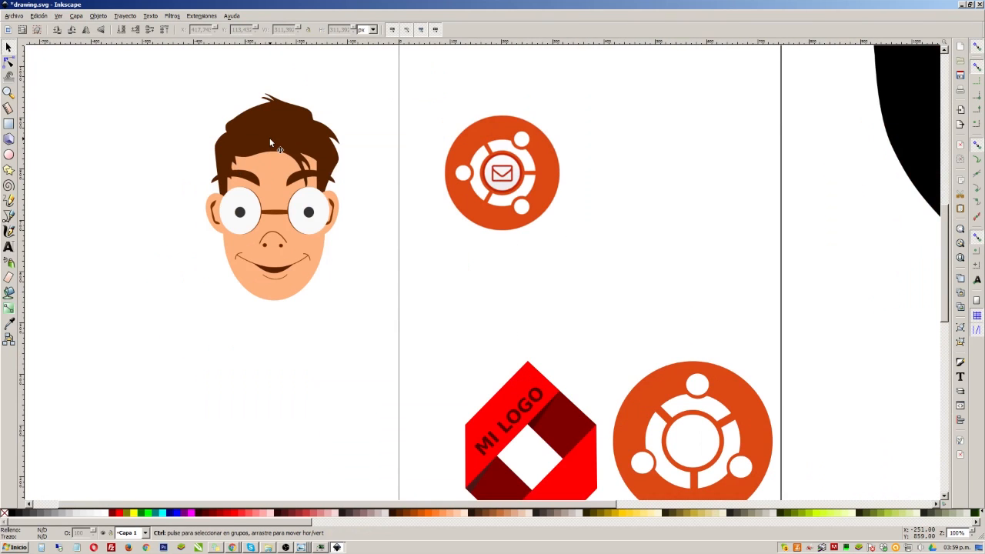
{"action": "scroll", "coordinate": [270, 142], "scroll_direction": "down", "scroll_amount": 1, "text": "ctrl"}
{"action": "scroll", "coordinate": [274, 227], "scroll_direction": "up", "scroll_amount": 2, "text": "ctrl"}
{"action": "scroll", "coordinate": [273, 227], "scroll_direction": "down", "scroll_amount": 2, "text": "ctrl"}
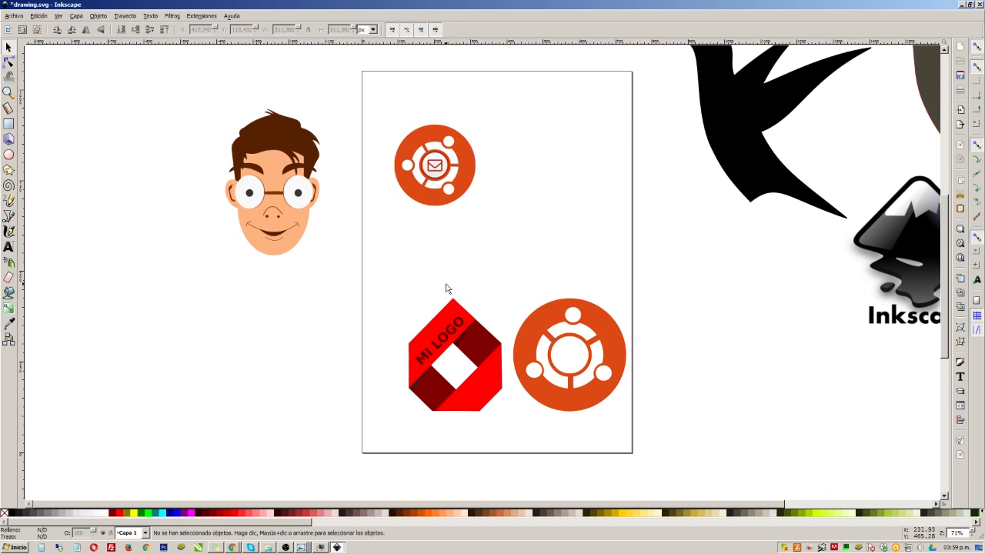
Move the MI LOGO figure and the recreated orange logo together up to just below the imported round logo
{"action": "left_click_drag", "start_coordinate": [390, 259], "coordinate": [650, 455]}
{"action": "left_click_drag", "start_coordinate": [570, 369], "coordinate": [549, 299]}
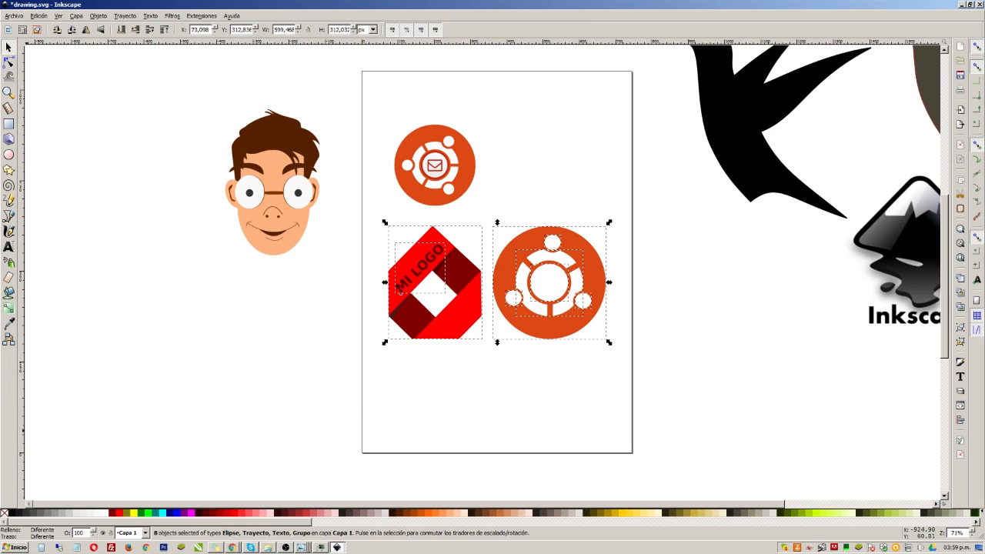
{"action": "key", "text": "alt+Tab"}
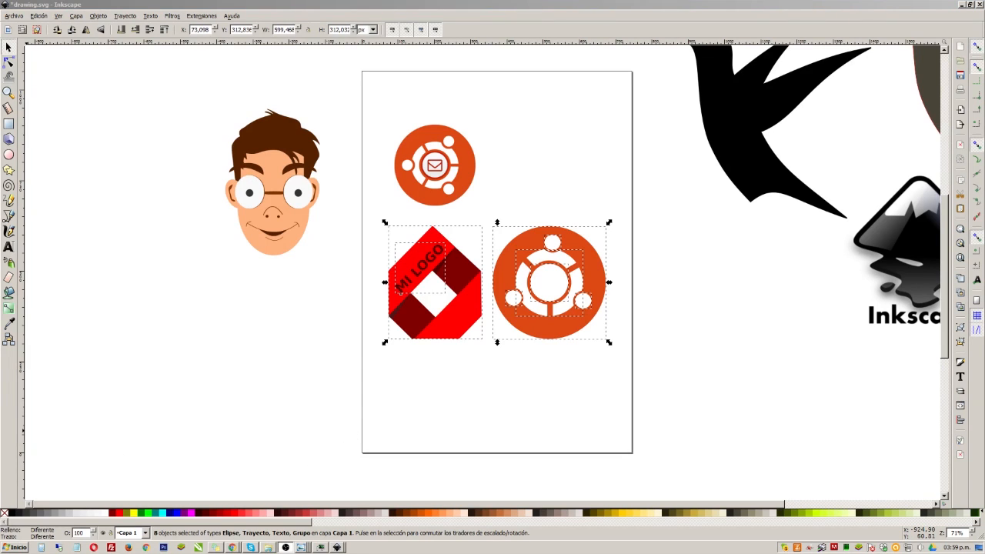